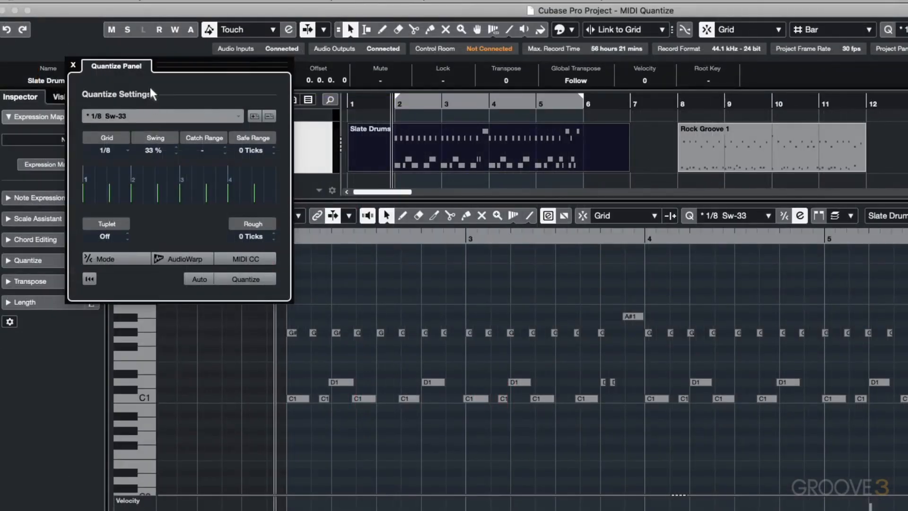
Step: Draw a gradually falling controller curve in the Expression CC 11 lane
drag(150, 88, 152, 115)
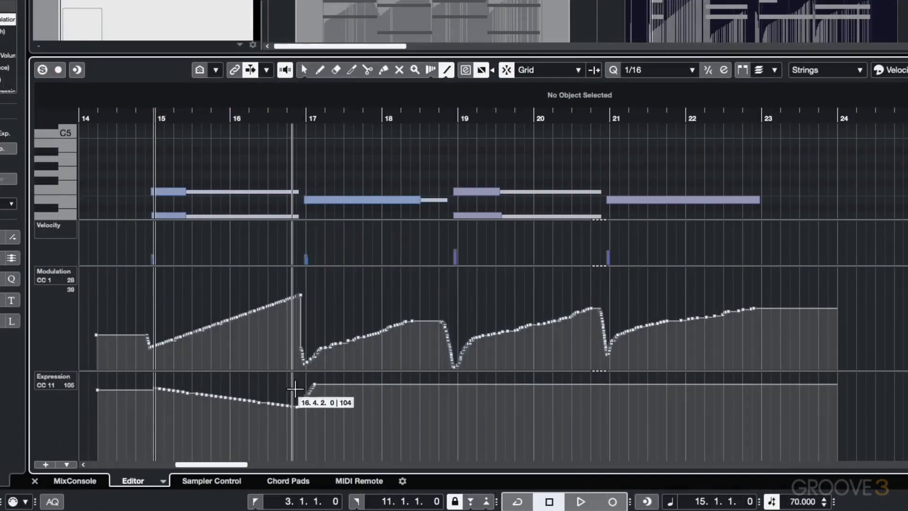
drag(302, 389, 313, 387)
drag(313, 387, 446, 410)
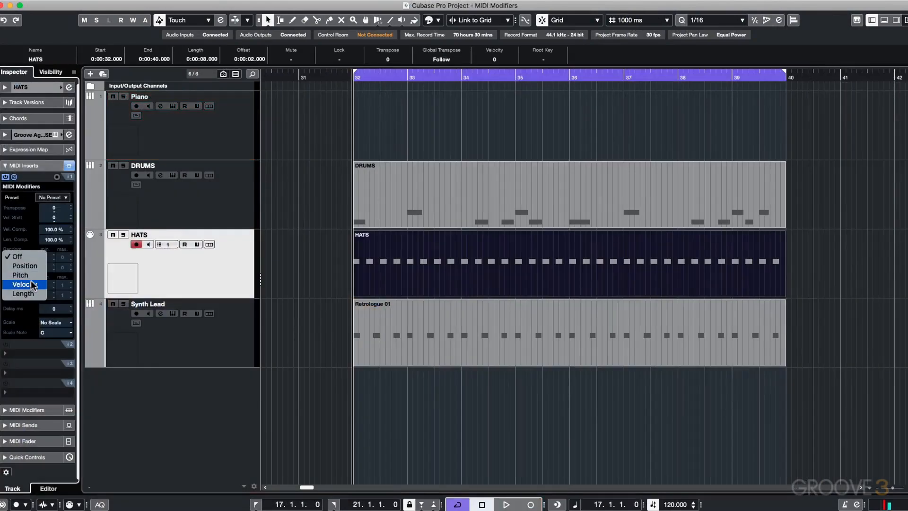
Step: Randomize the HATS track's velocity in its MIDI Modifiers insert with a minimum of -30 and a maximum of 30
click(19, 286)
double_click(47, 258)
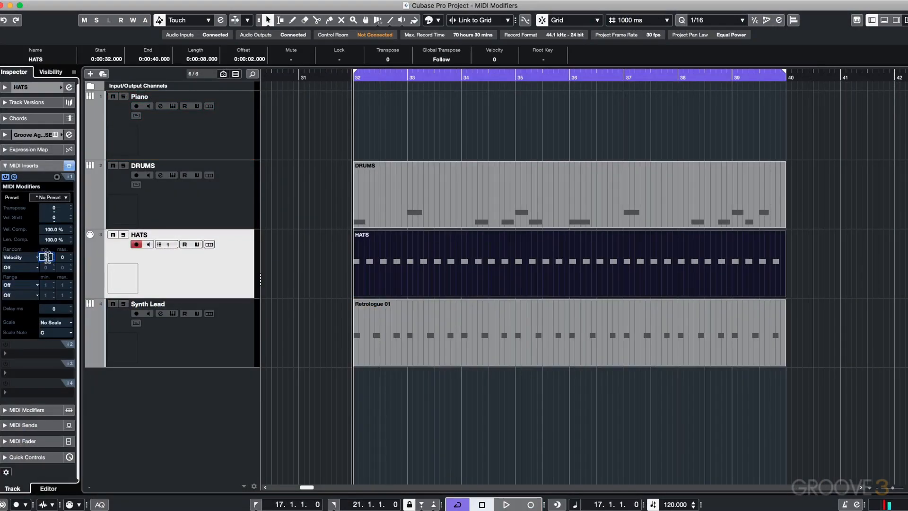
text(-30)
double_click(61, 258)
text(30)
key(Return)
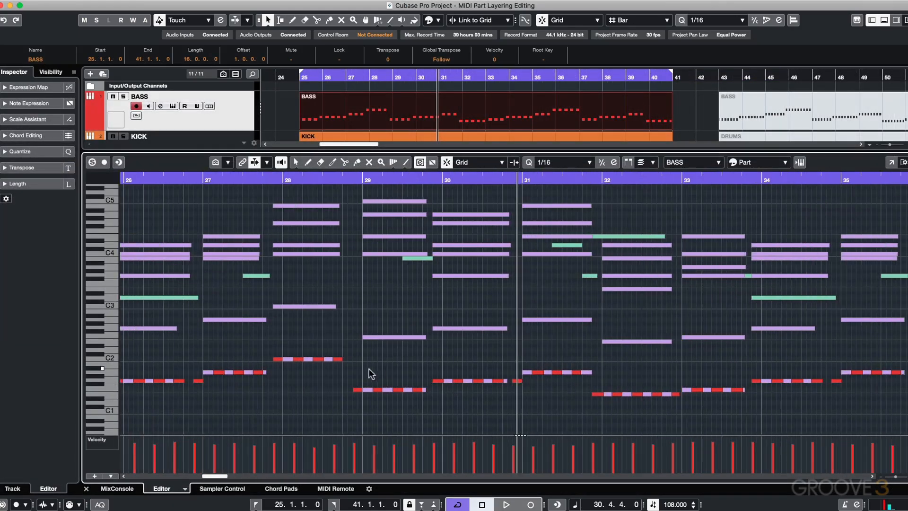
Step: Select the bass notes around bar 29 and move them up in pitch
drag(363, 403, 409, 415)
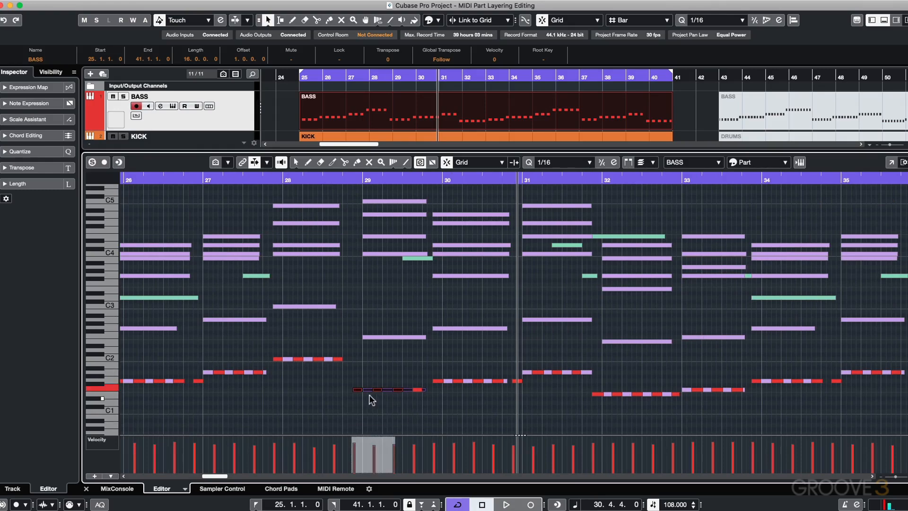
drag(367, 388, 370, 379)
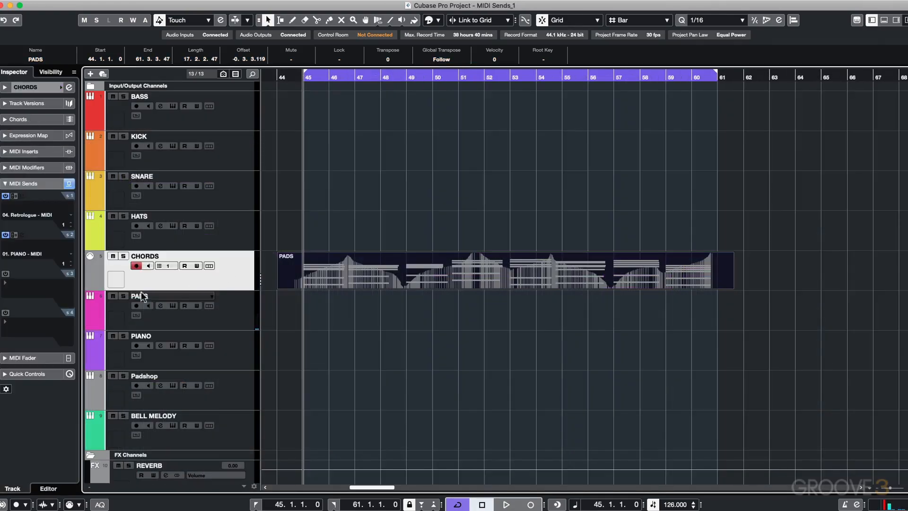
Step: Activate the third MIDI send on the CHORDS track and open its output destination choices
click(4, 274)
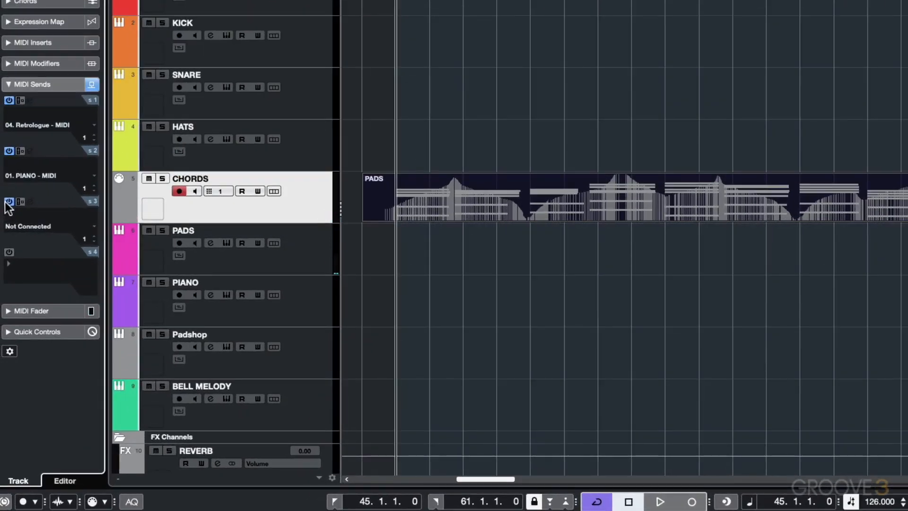
click(43, 226)
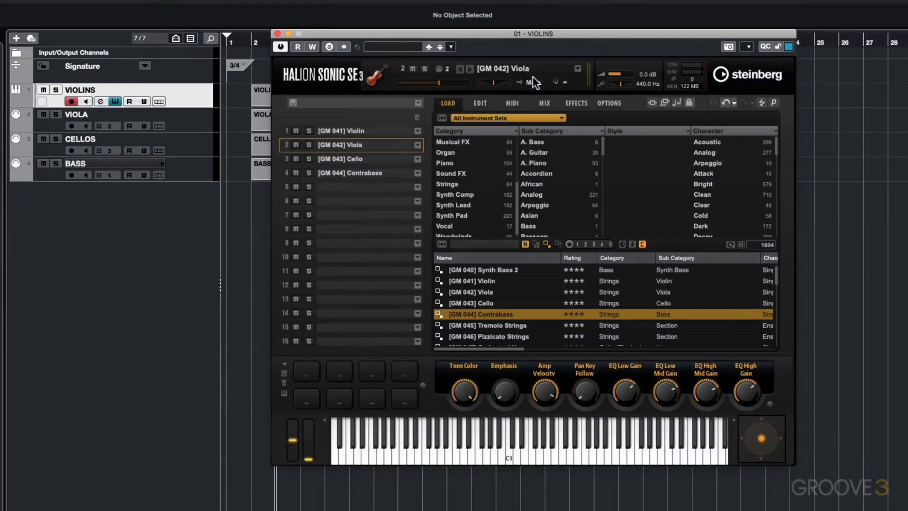
Step: Route the [GM 042] Viola program to Out 2 in HALion Sonic SE
click(538, 83)
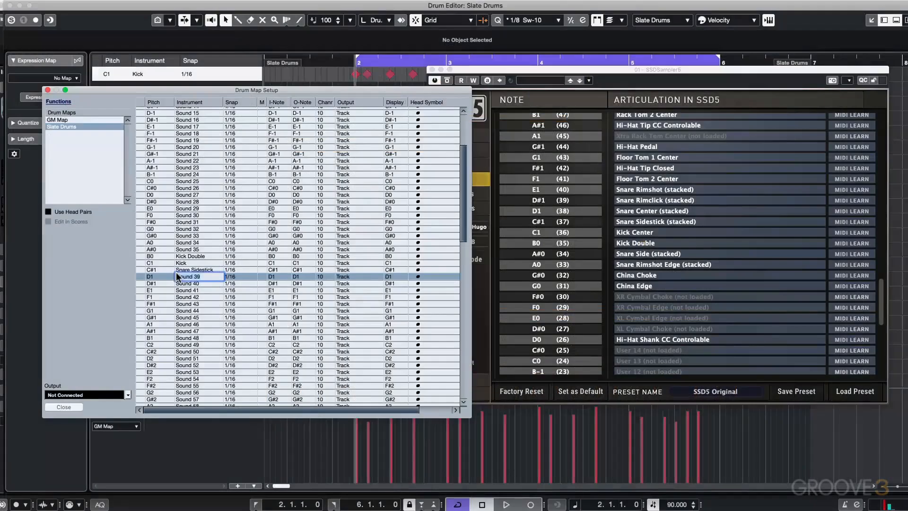
text(Snare)
key(Return)
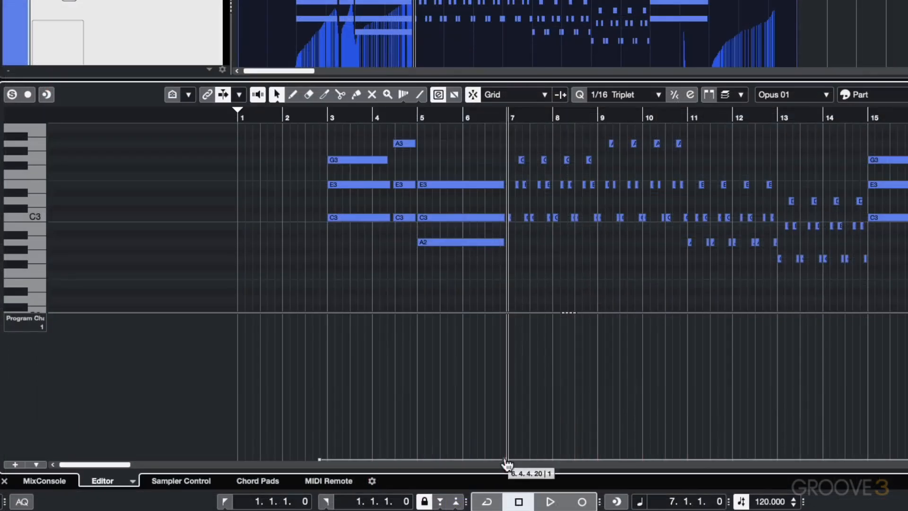
Step: Place a program change event just before bar 7 in the Program Change lane
drag(504, 445, 505, 444)
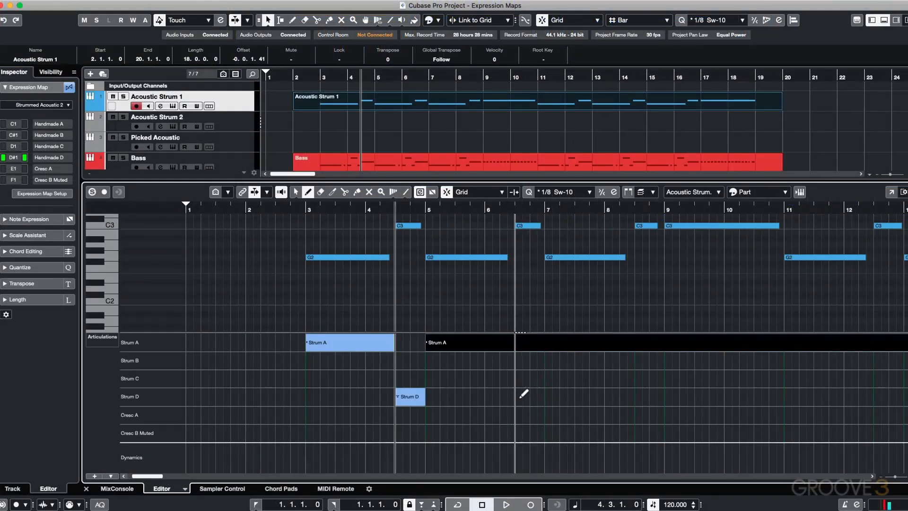
Step: Draw a Strum D articulation in the middle of bar 6 and a Strum A articulation at bar 7
click(523, 396)
click(552, 341)
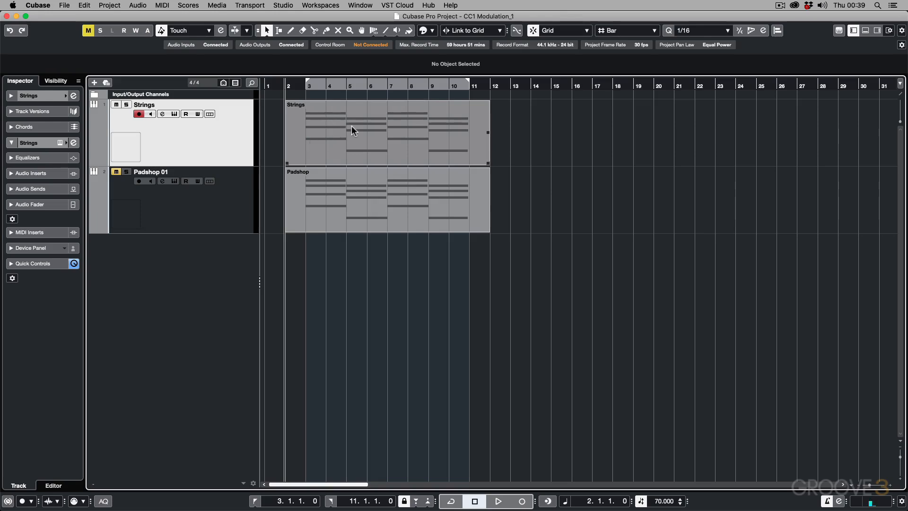
Step: Open the Strings part in the note editor and play it back from bar 3
double_click(329, 104)
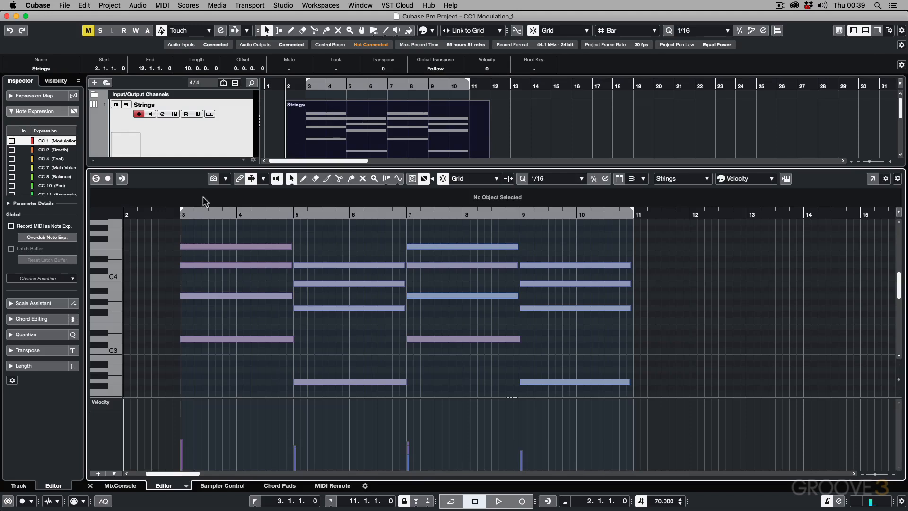
click(180, 214)
key(space)
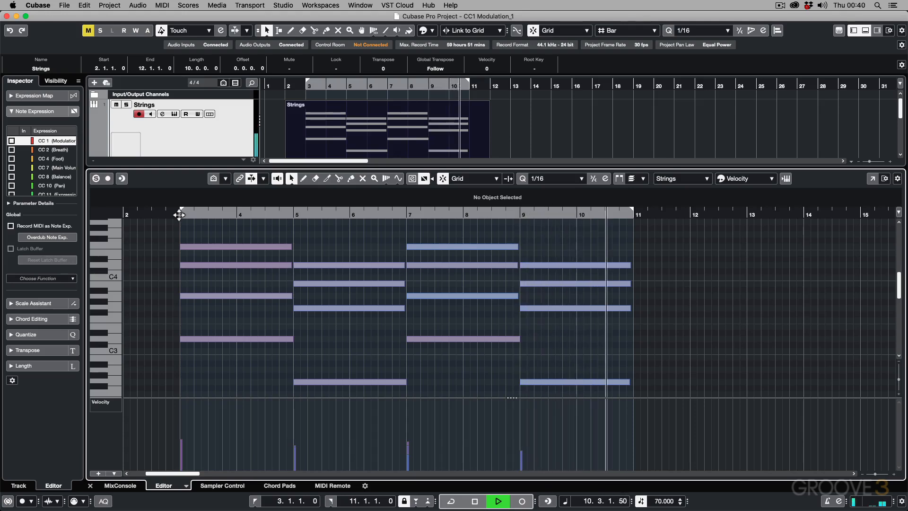
key(space)
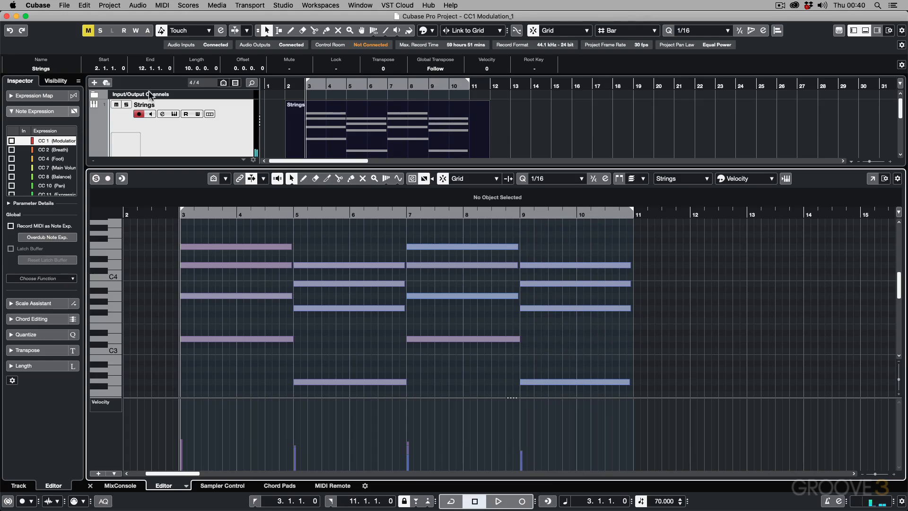
Step: Play the Strings part with its instrument open to examine the Dynamics control, and close the instrument and the note editor
click(175, 114)
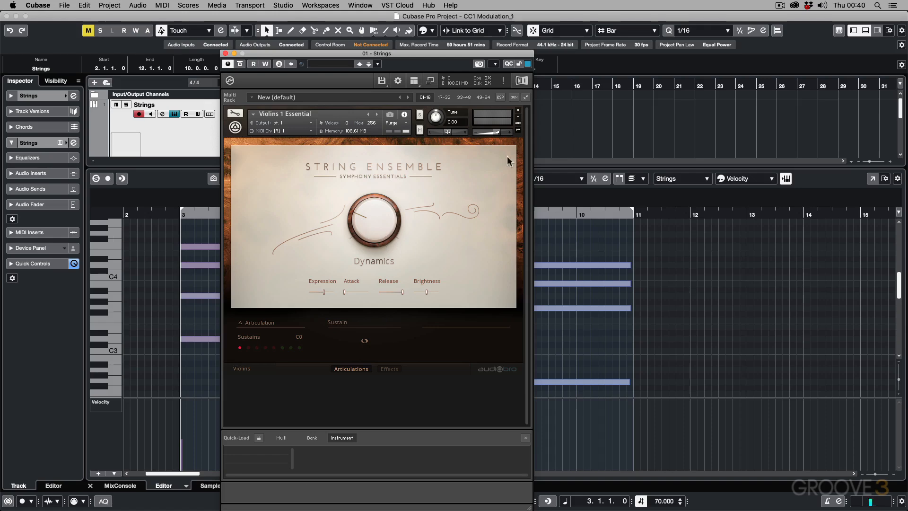
drag(411, 54, 734, 57)
key(space)
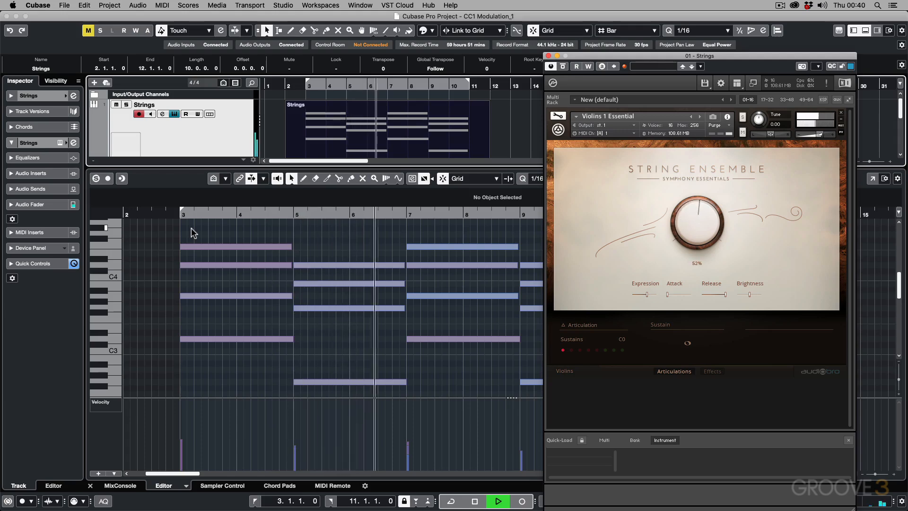
key(space)
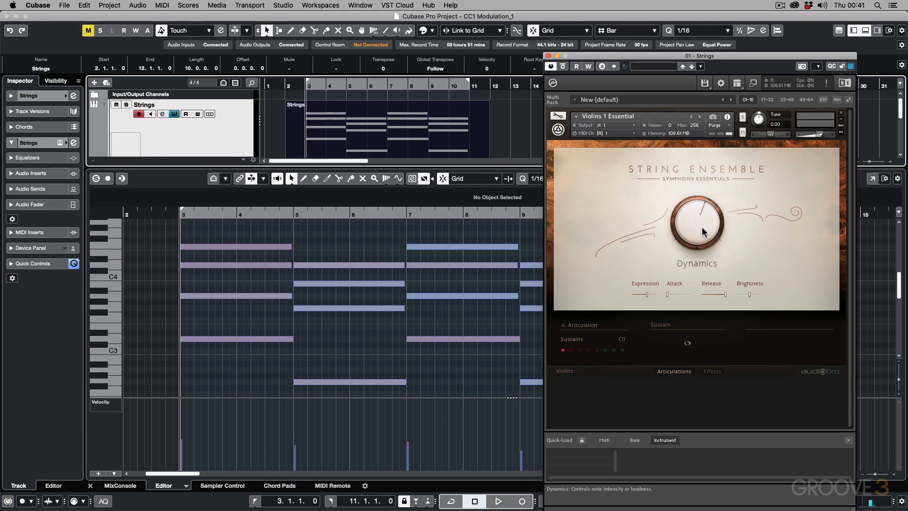
click(549, 56)
key(Return)
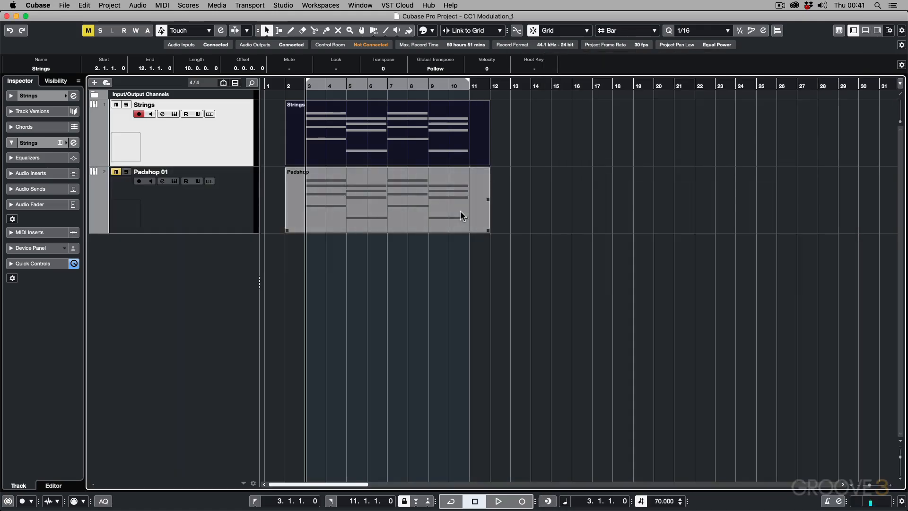
Step: Mute the Strings track, unmute Padshop 01 and play the Padshop part with its instrument open
click(116, 173)
click(116, 106)
click(174, 181)
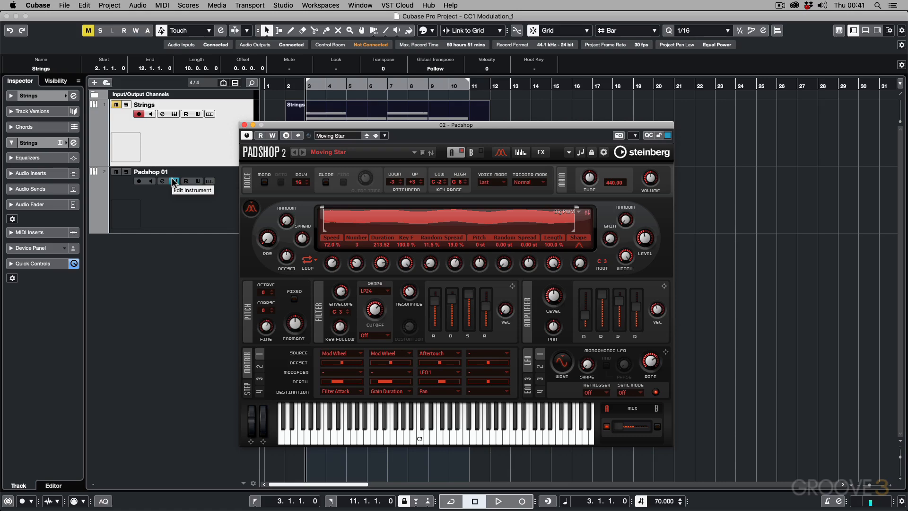
key(space)
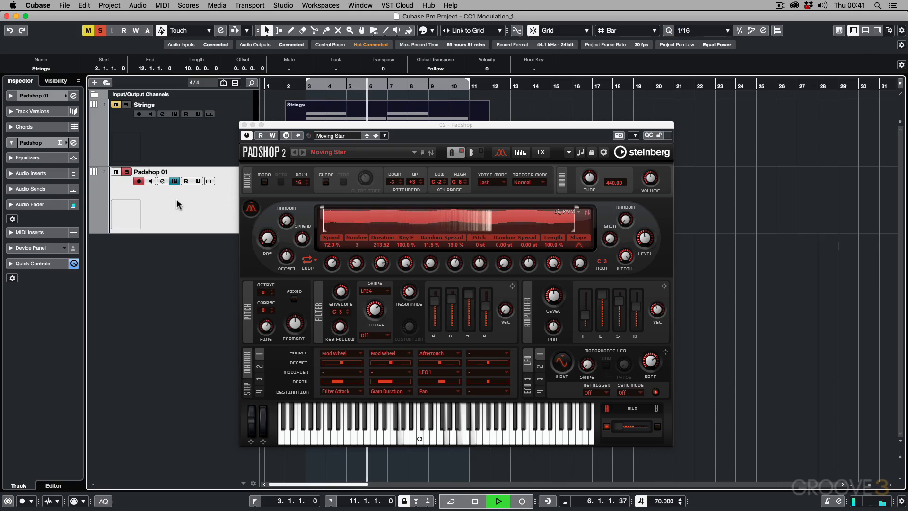
key(space)
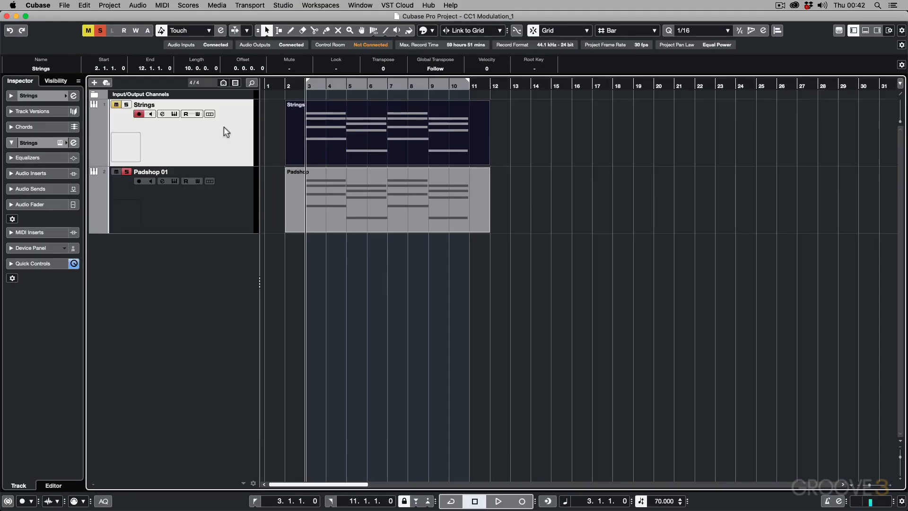
Step: Solo the Strings track instead of Padshop 01 and record modulation over its notes from bar 3 to bar 11
click(126, 171)
click(127, 105)
key(space)
click(126, 105)
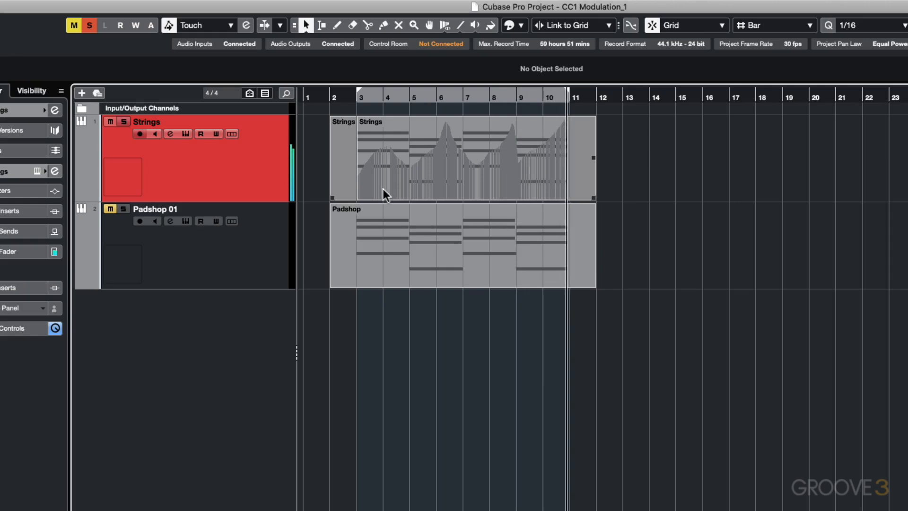
Step: Select both overlapping Strings parts and glue them into a single part, returning to the Object Selection tool
click(385, 190)
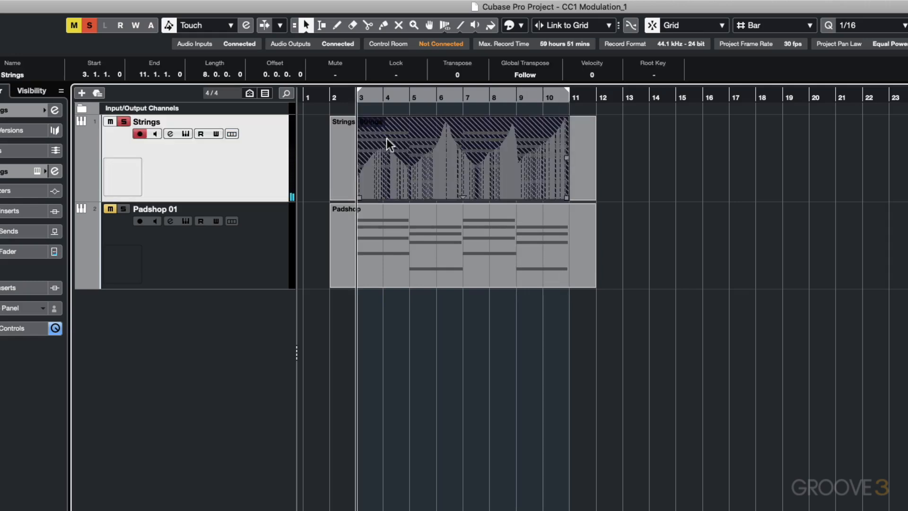
drag(657, 146, 319, 152)
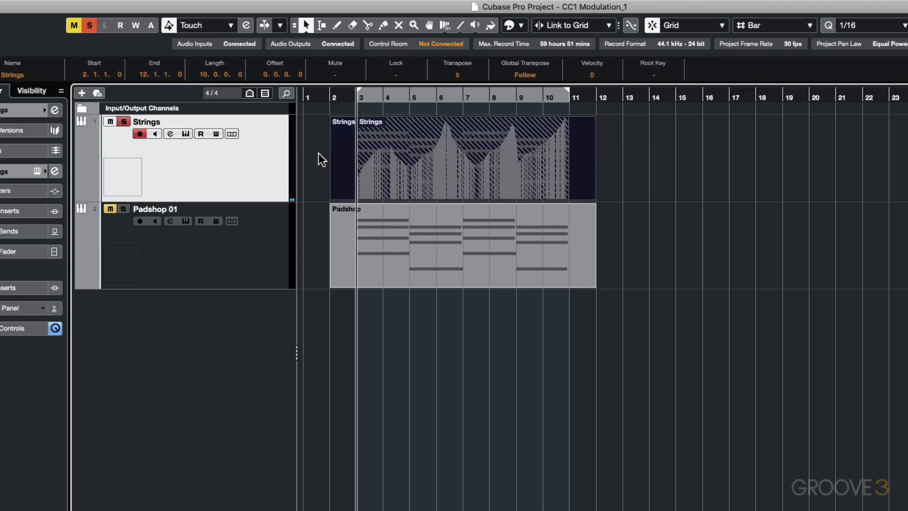
right_click(404, 150)
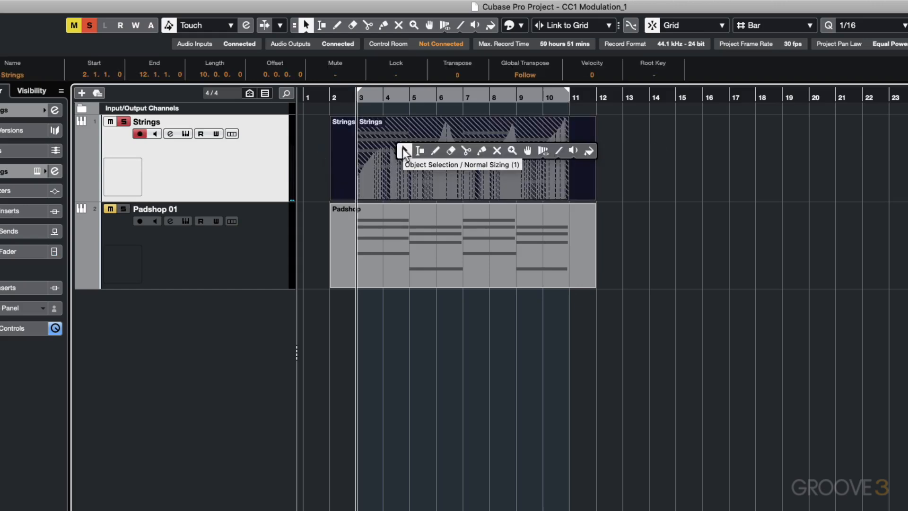
click(481, 150)
click(439, 147)
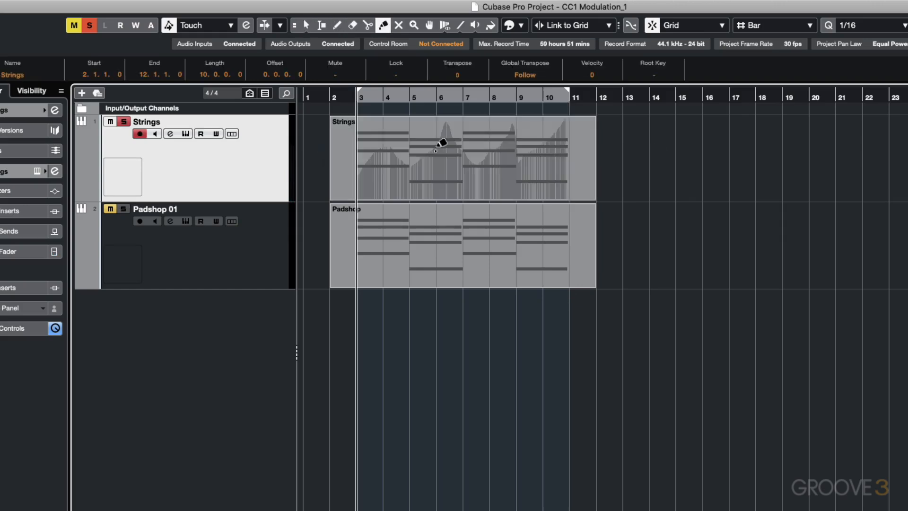
right_click(440, 144)
click(432, 152)
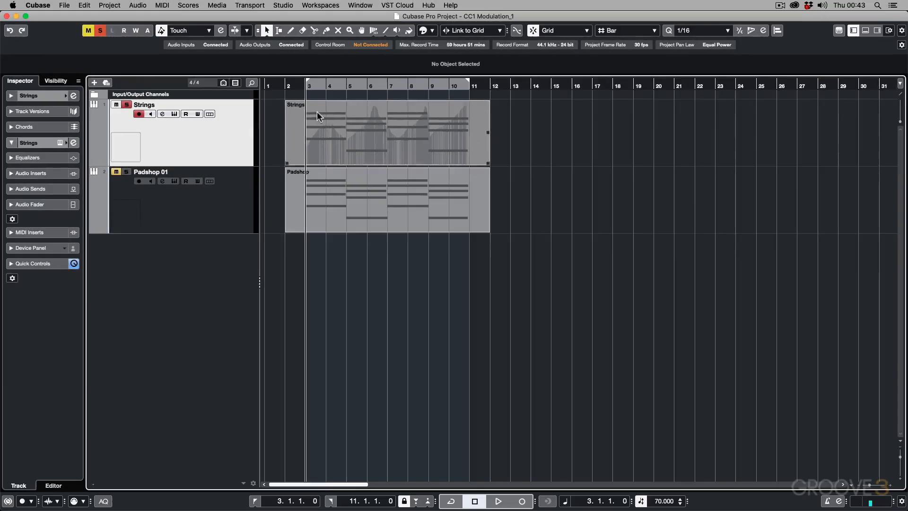
Step: Open the glued Strings part for note editing, show the CC 1 (Modulation) lane and make it taller than the Velocity lane
double_click(371, 131)
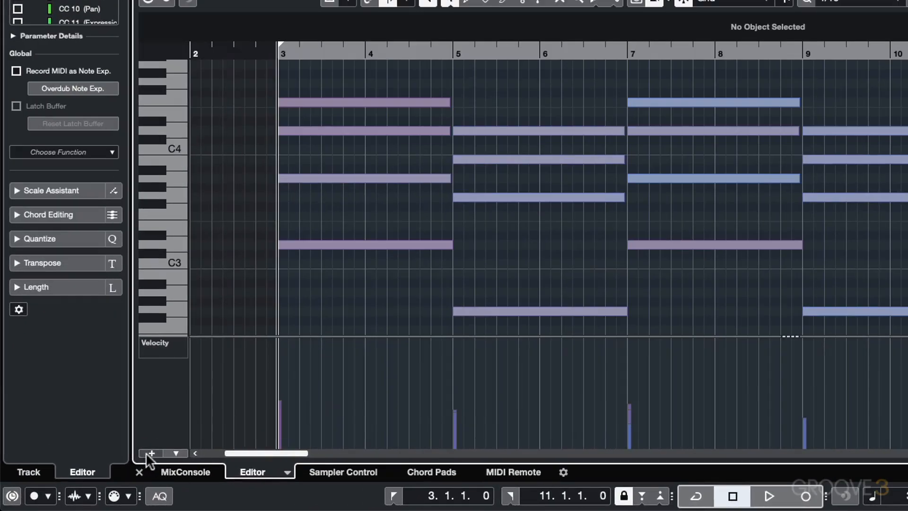
click(146, 453)
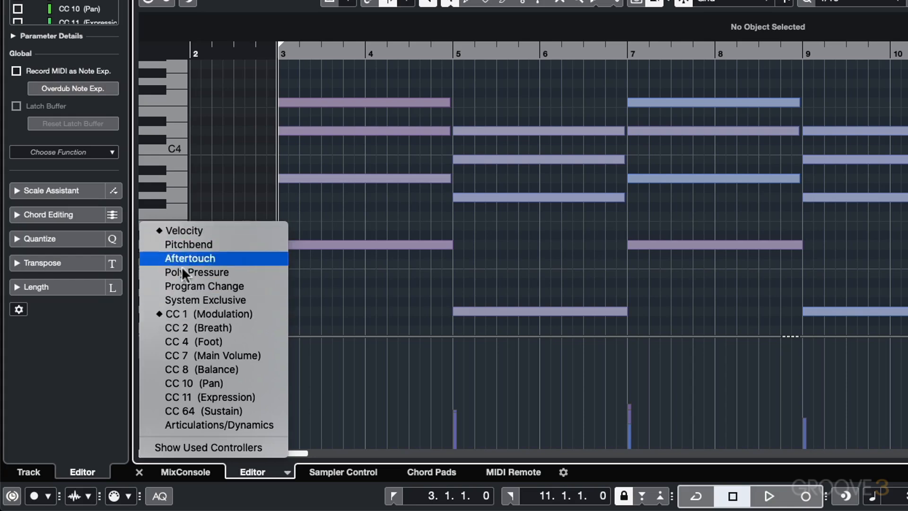
click(189, 313)
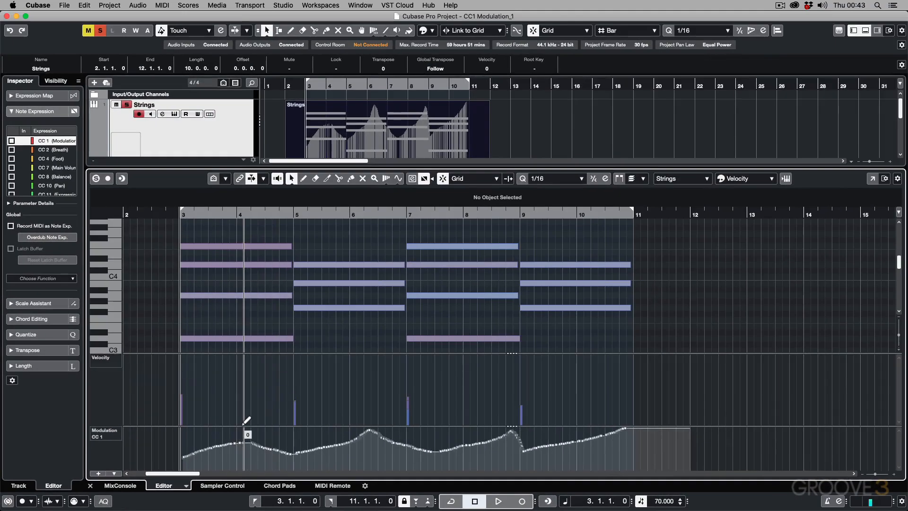
drag(353, 426, 353, 391)
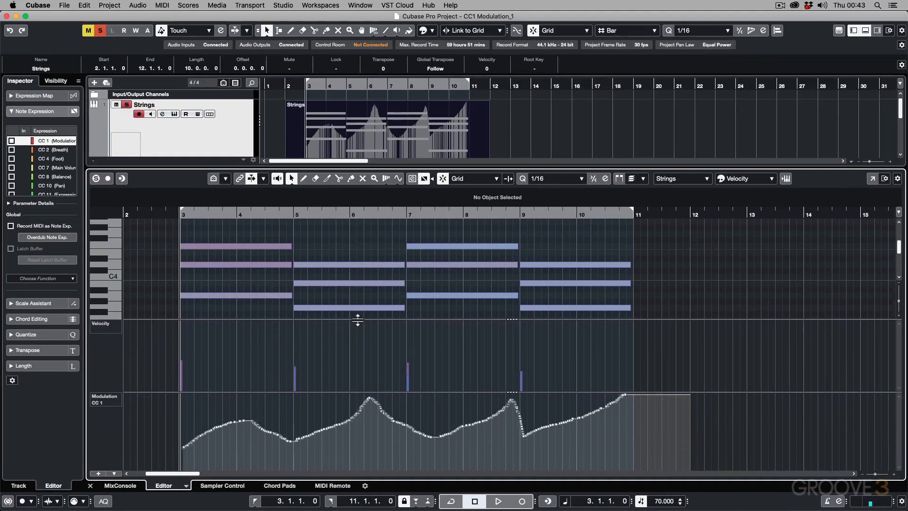
drag(357, 320, 359, 358)
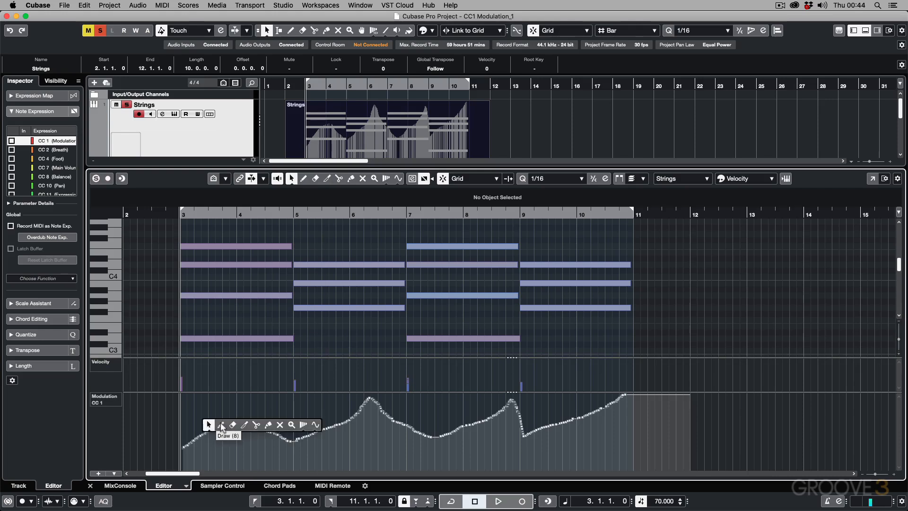
Step: Redraw the Modulation CC 1 curve freehand from about bar 3 to bar 6 with the Draw tool
key(8)
mouse_move(203, 435)
mouse_down()
mouse_move(265, 426)
mouse_move(294, 441)
mouse_move(387, 404)
mouse_move(369, 406)
mouse_up()
Step: Redraw the Modulation CC 1 curve as rising straight ramps from about bar 3 to bar 9 with the Line tool
right_click(346, 408)
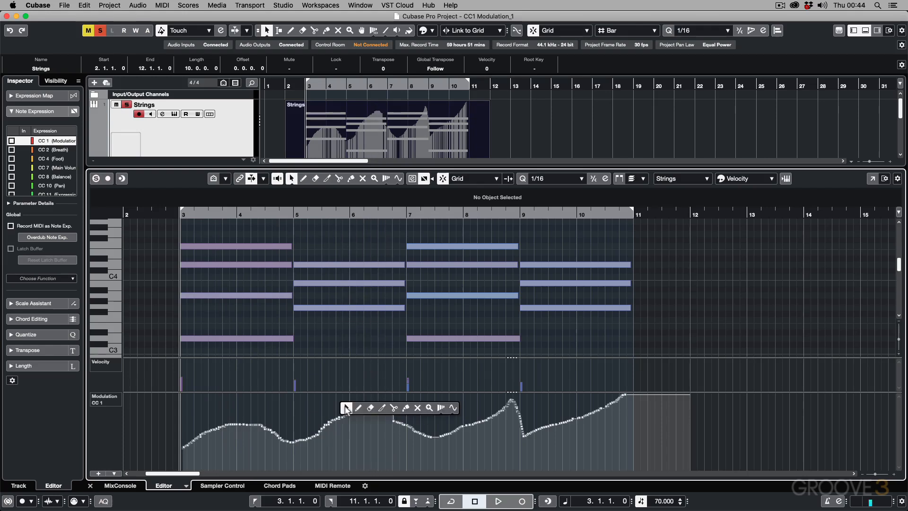
click(453, 408)
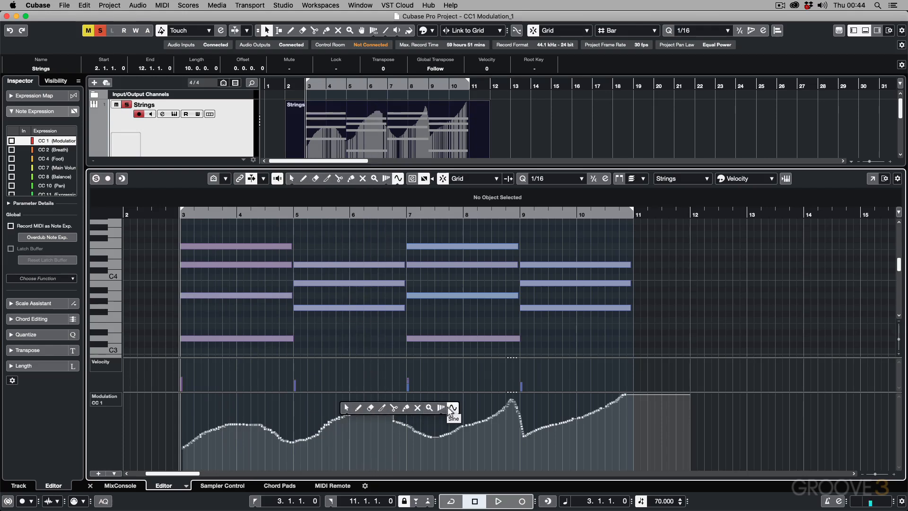
click(398, 180)
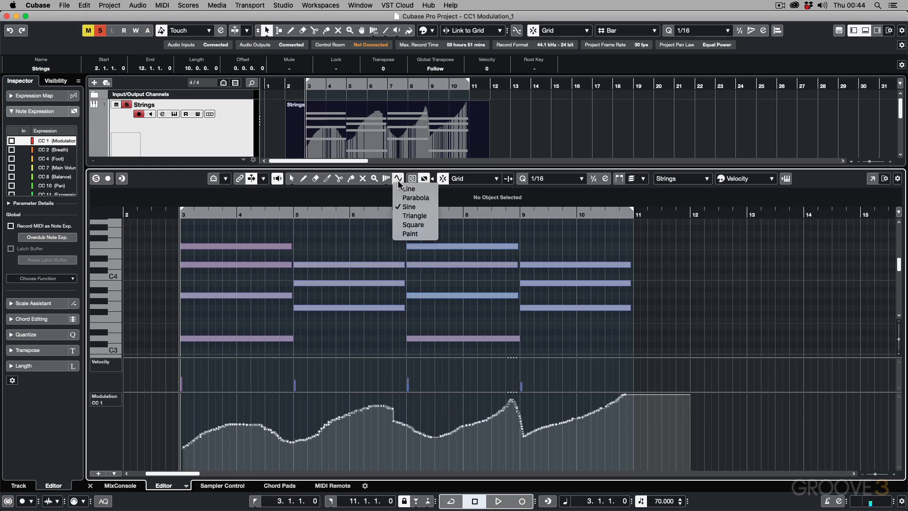
click(406, 189)
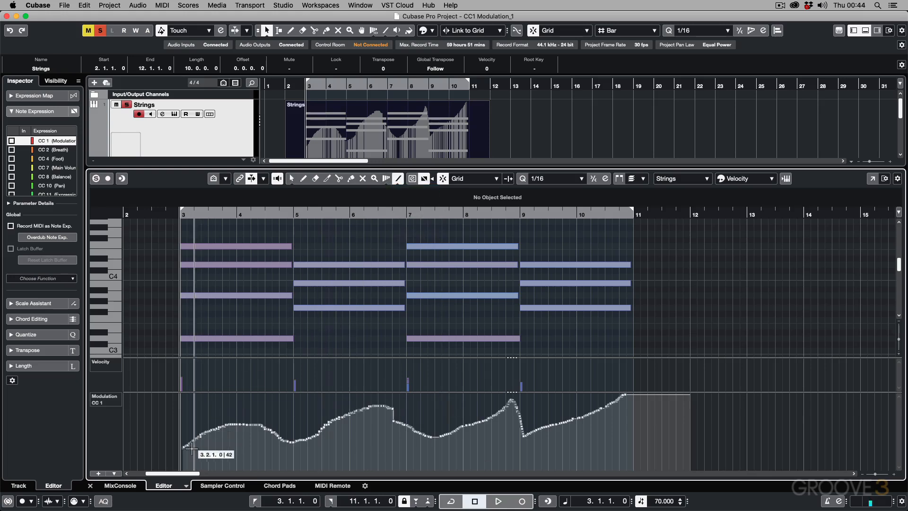
mouse_move(184, 443)
mouse_down()
mouse_move(284, 423)
mouse_move(275, 416)
mouse_move(297, 438)
mouse_move(323, 436)
mouse_move(390, 405)
mouse_move(404, 433)
mouse_move(505, 405)
mouse_up()
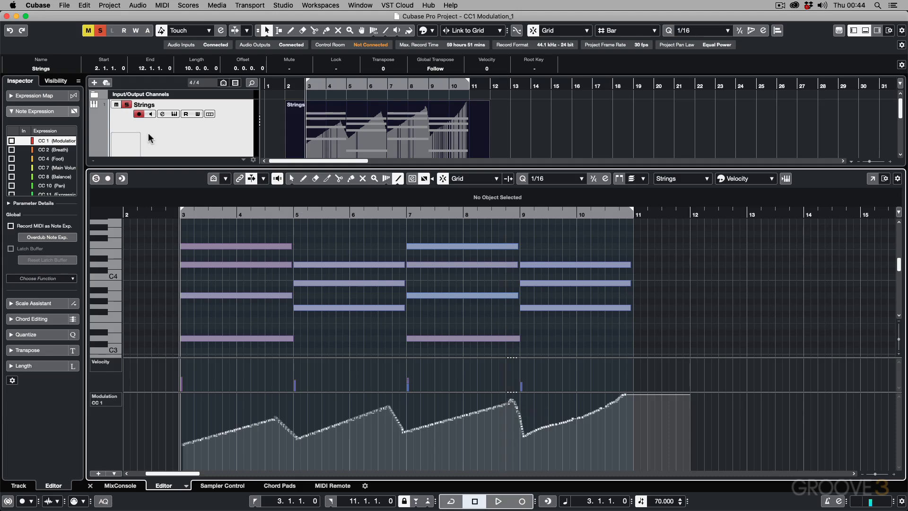
Step: Close the Strings note editor, select the Padshop 01 track and its part, and open its instrument
key(Return)
click(334, 139)
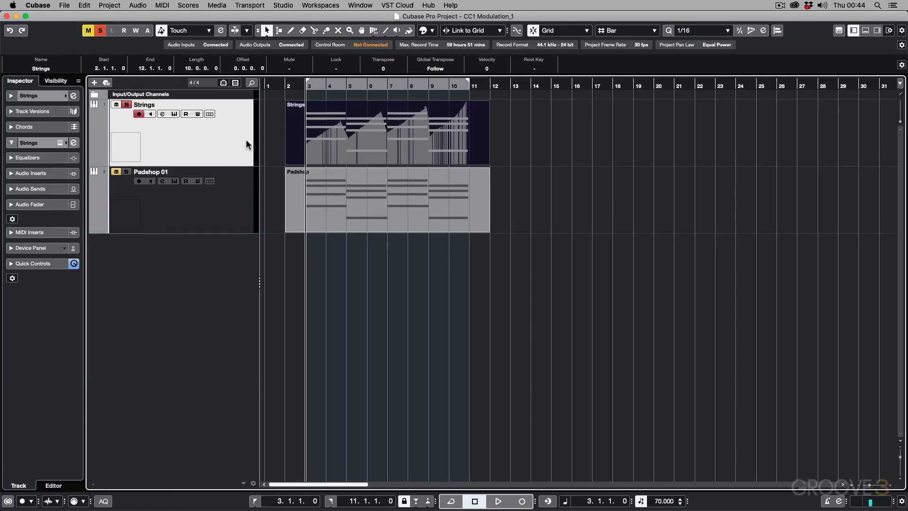
click(209, 212)
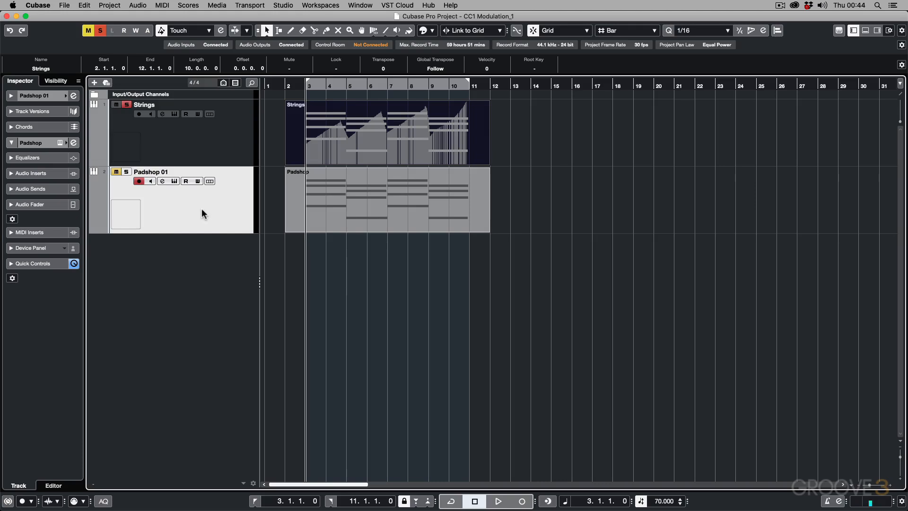
click(301, 201)
click(175, 182)
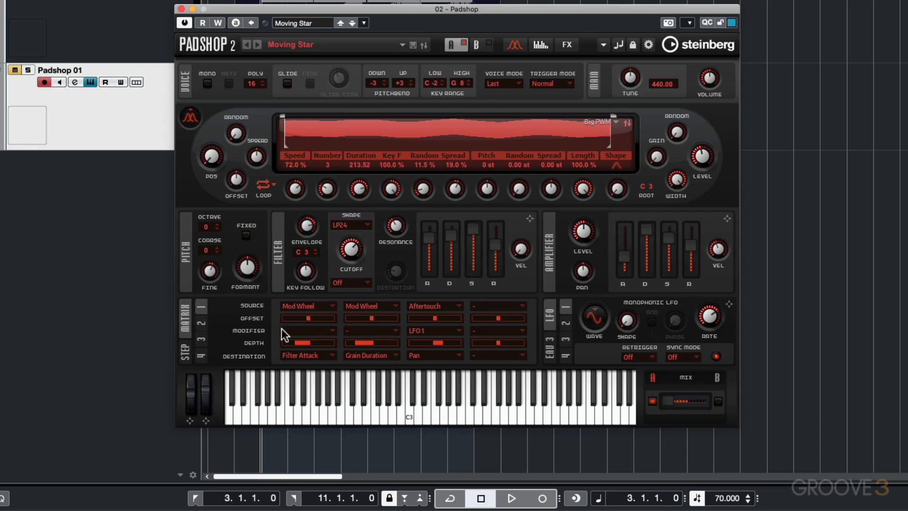
Step: Examine the Envelope destinations available for the first Mod Wheel slot in Padshop's modulation matrix without changing the assignment
mouse_move(296, 343)
click(303, 354)
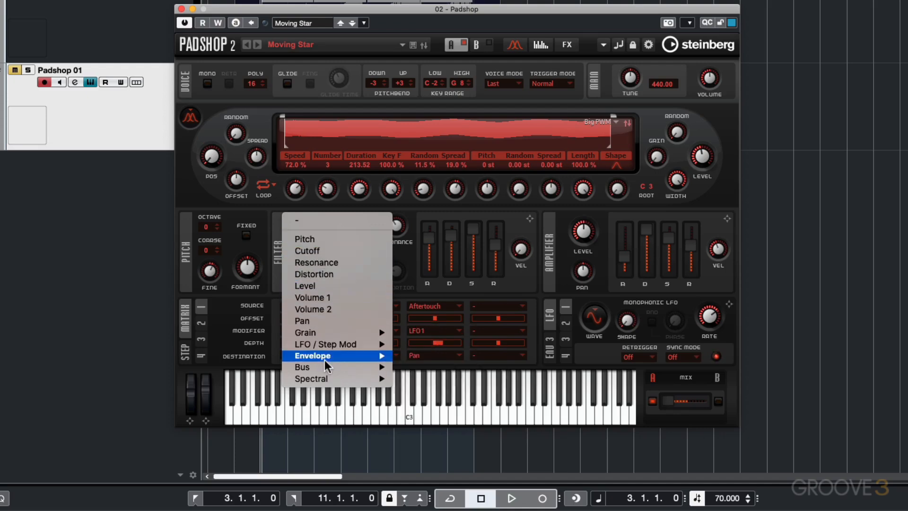
mouse_move(325, 361)
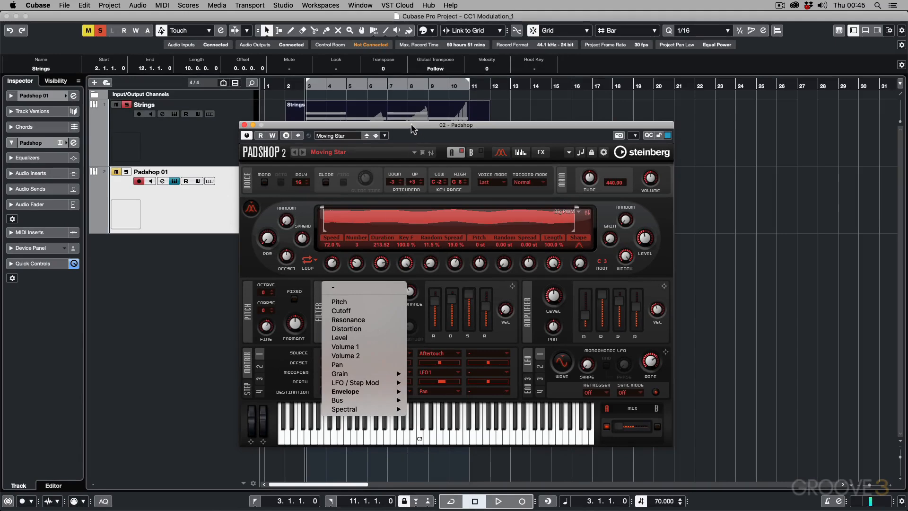
click(411, 127)
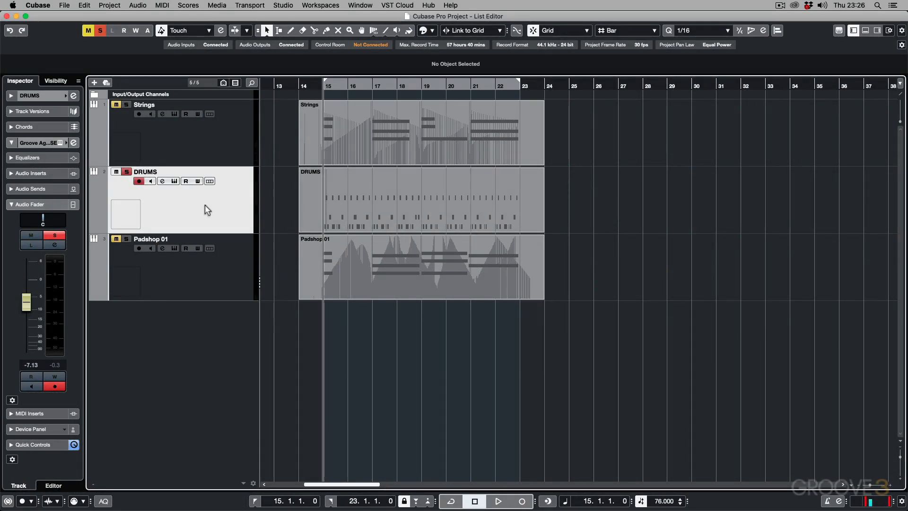
Step: Play the project from bar 15, unsolo the DRUMS track during playback to hear all tracks, and stop
key(space)
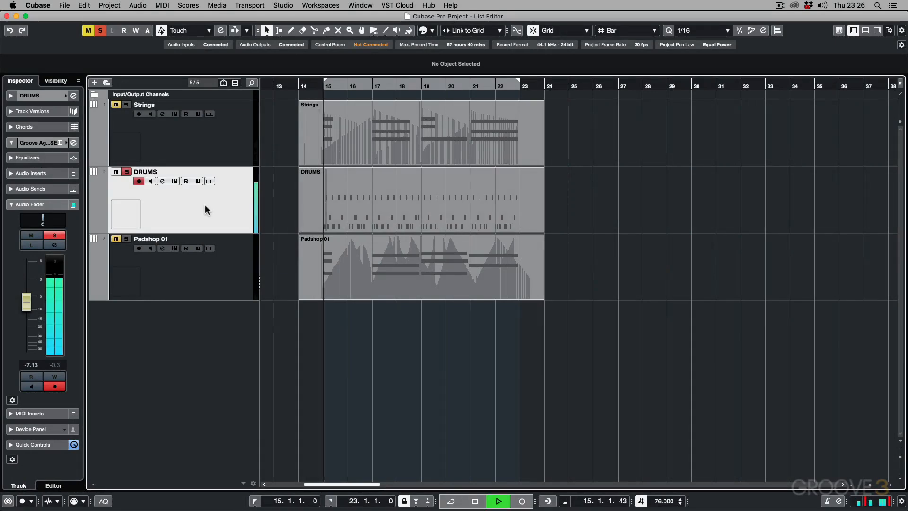
click(127, 172)
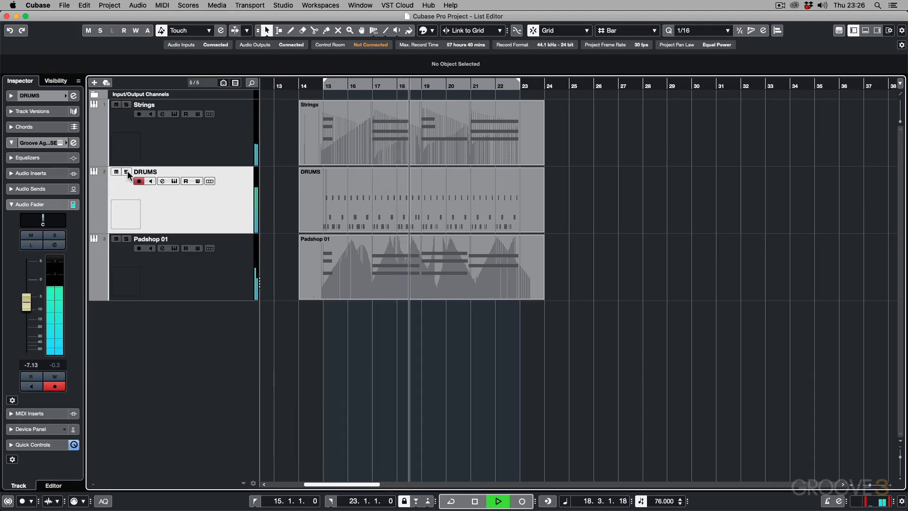
key(space)
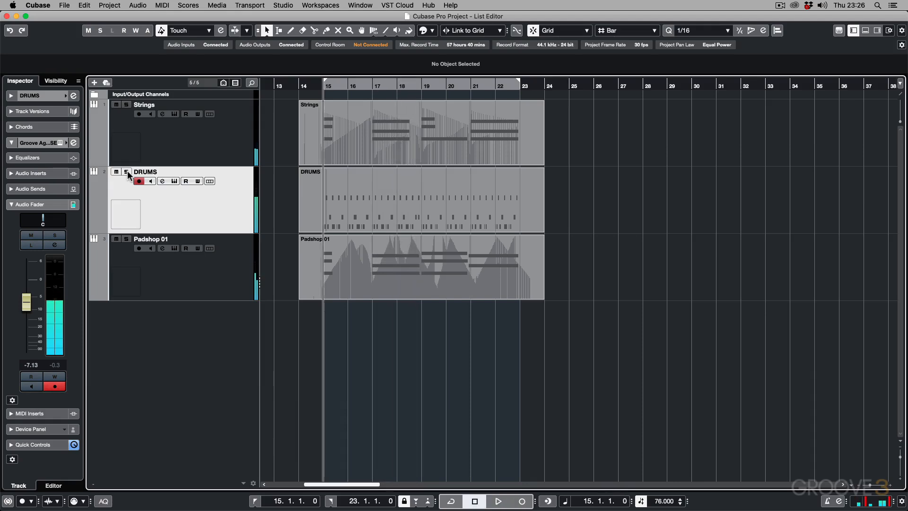
Step: Open the DRUMS part in the List Editor and select its first note in the event display
click(326, 194)
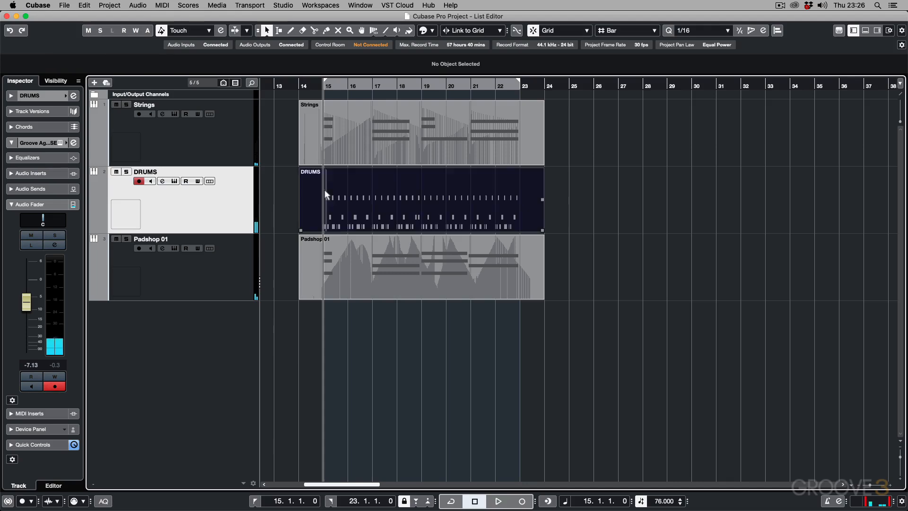
click(162, 5)
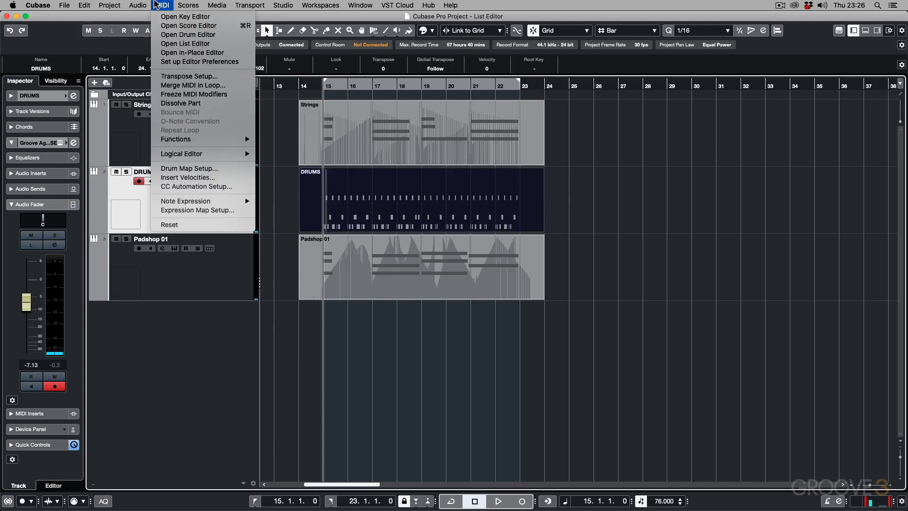
click(171, 45)
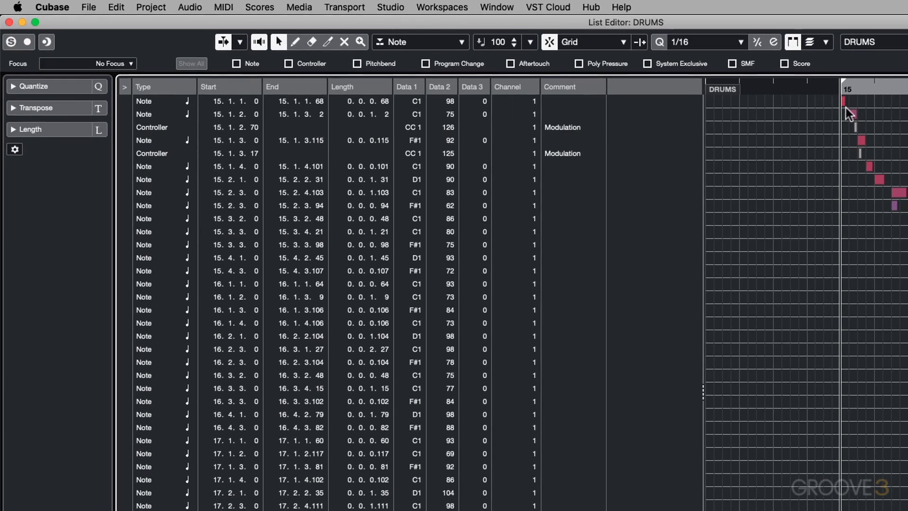
click(842, 100)
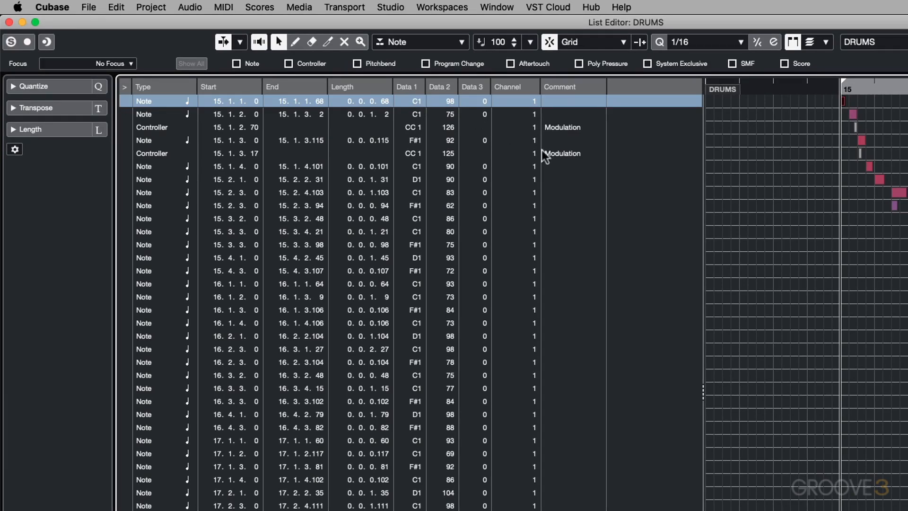
Step: Try setting the first note's Data 2 velocity to 50 with all DRUMS events selected, and undo the last two edits
click(809, 281)
key(super+a)
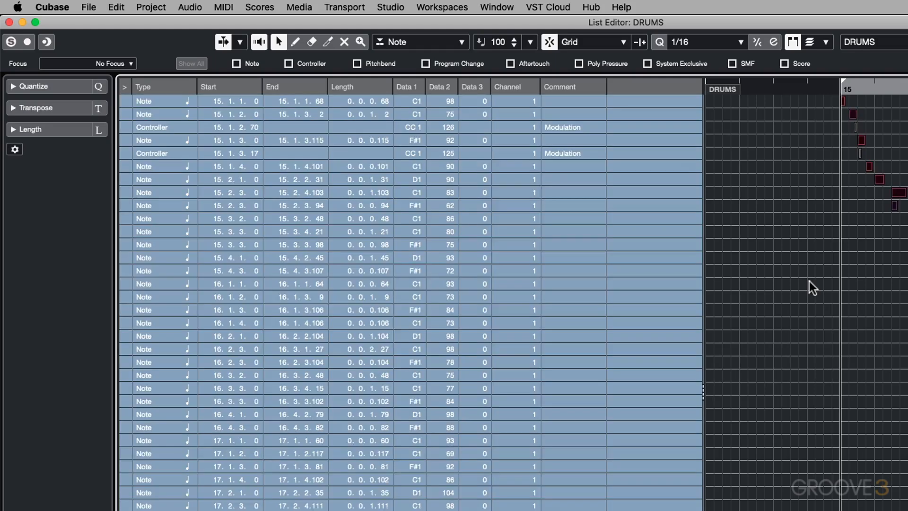
double_click(445, 100)
text(50)
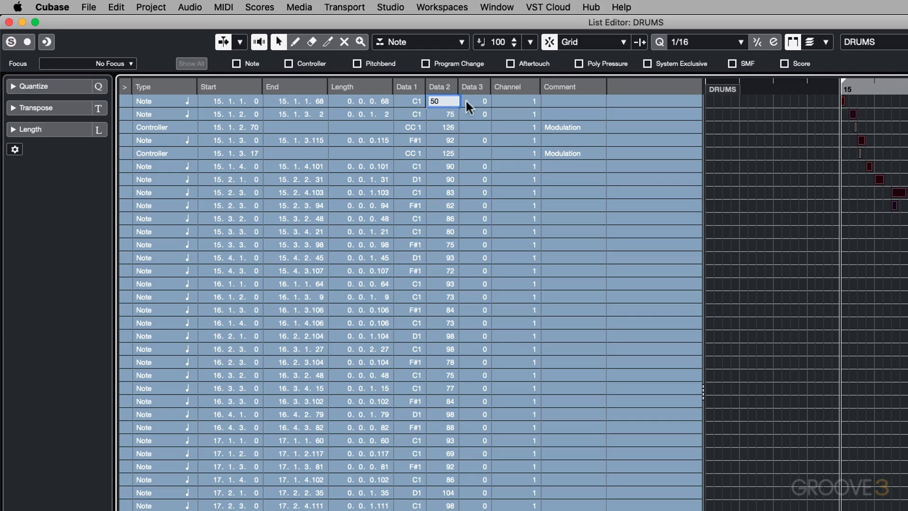
key(Return)
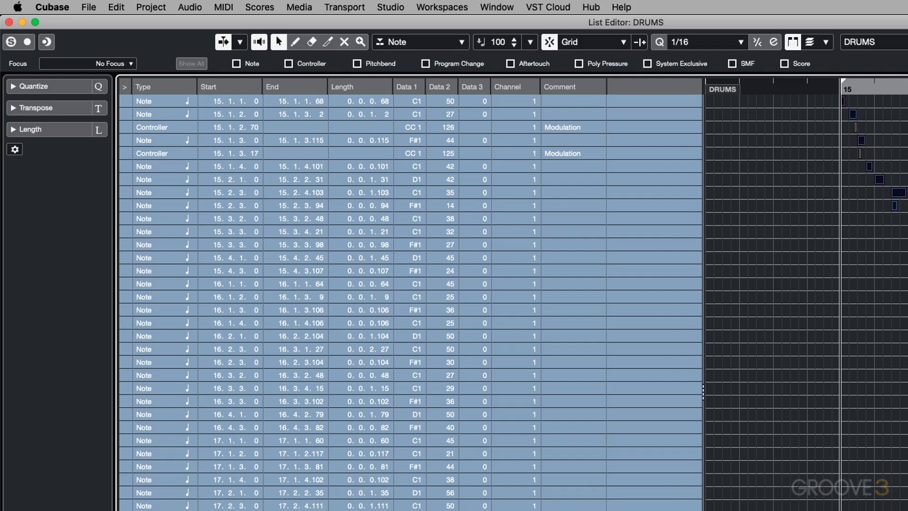
key(super+z)
key(super+z)
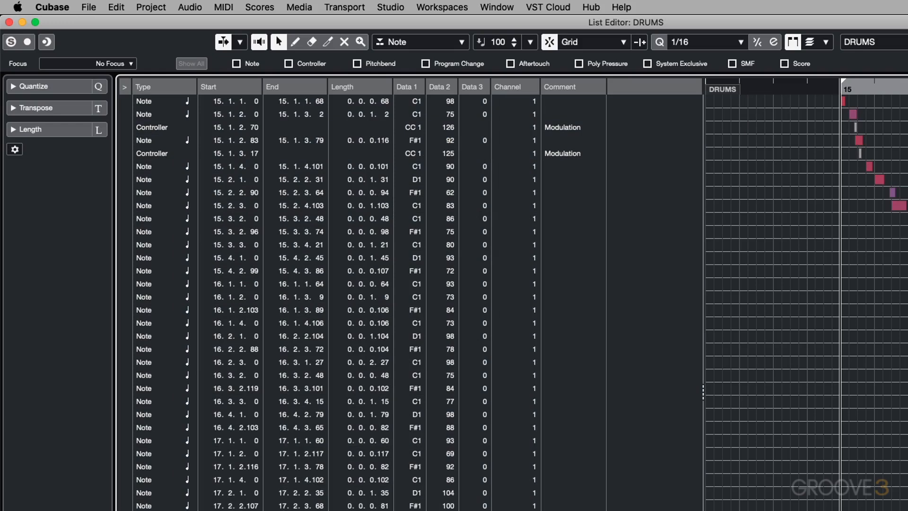
Step: Try redrawing the DRUMS events' Data 2 values freehand in the value display, and undo it
drag(907, 101, 907, 505)
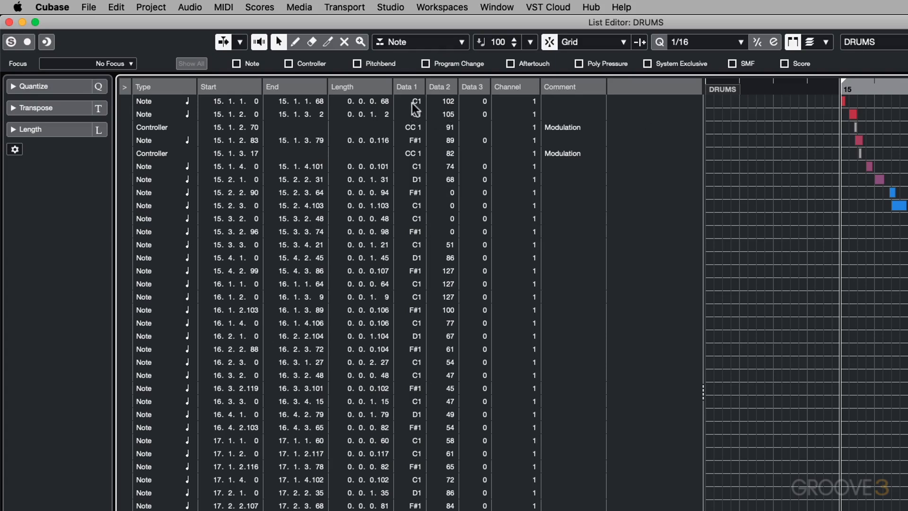
key(super+z)
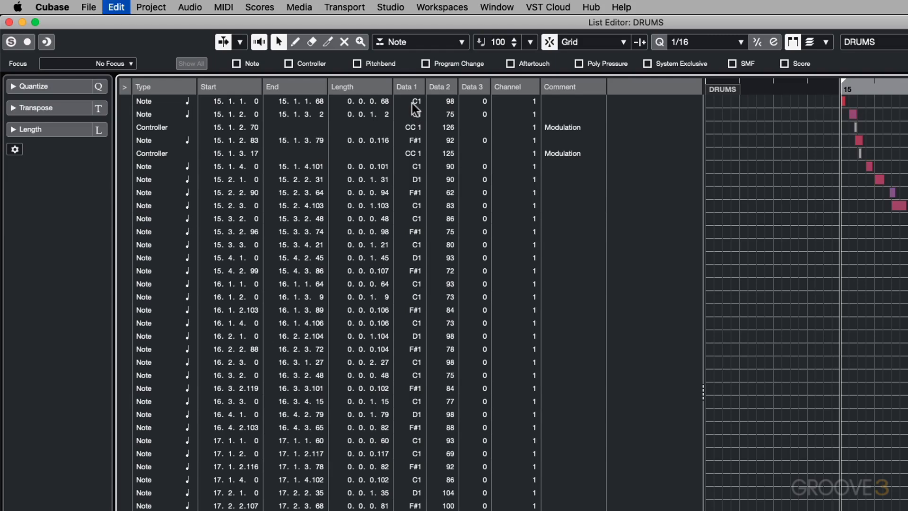
Step: Close the DRUMS event list, solo the Strings track and open its part in the List Editor
click(9, 22)
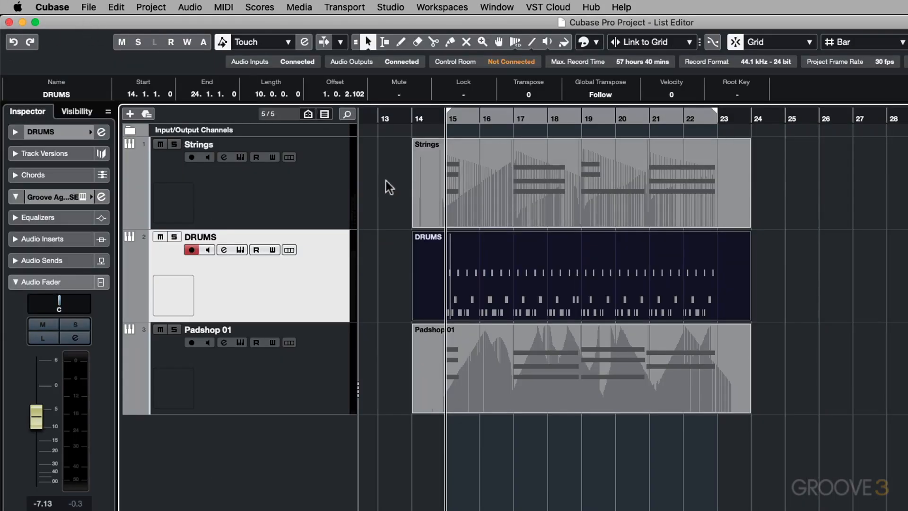
click(175, 143)
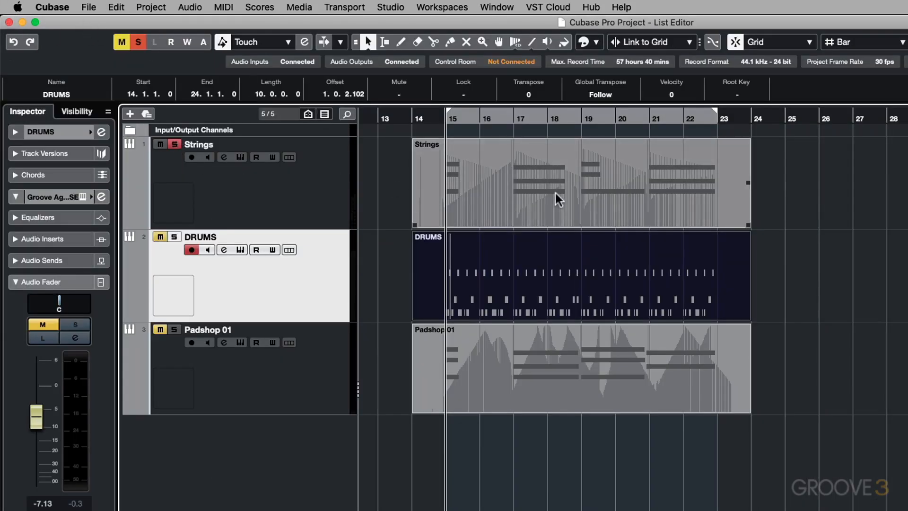
double_click(530, 198)
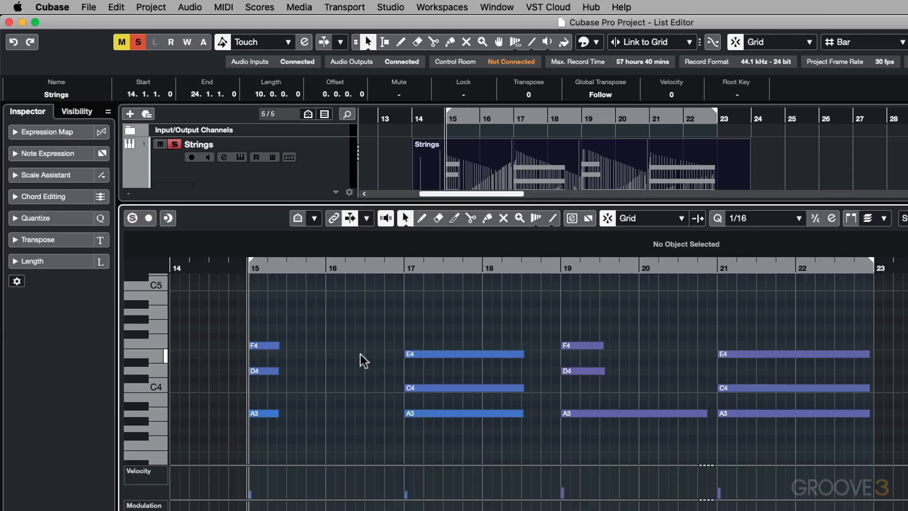
key(alt+super+b)
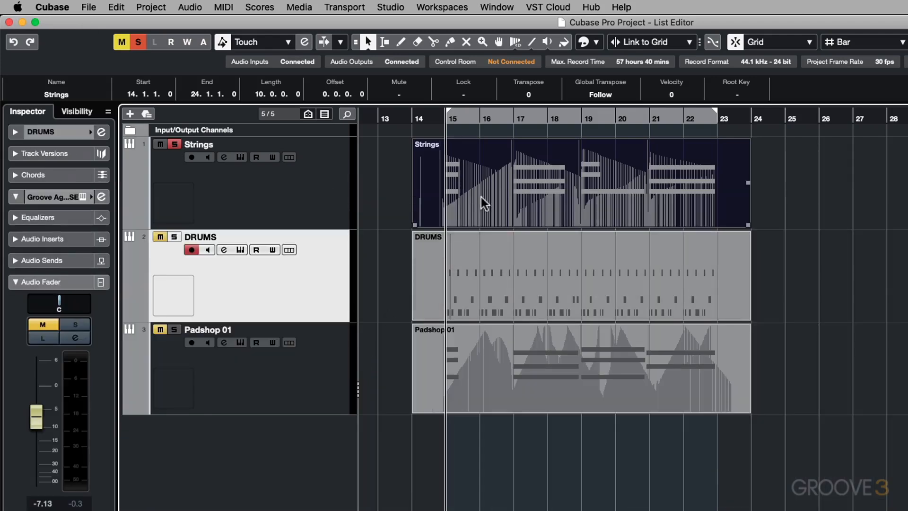
click(223, 7)
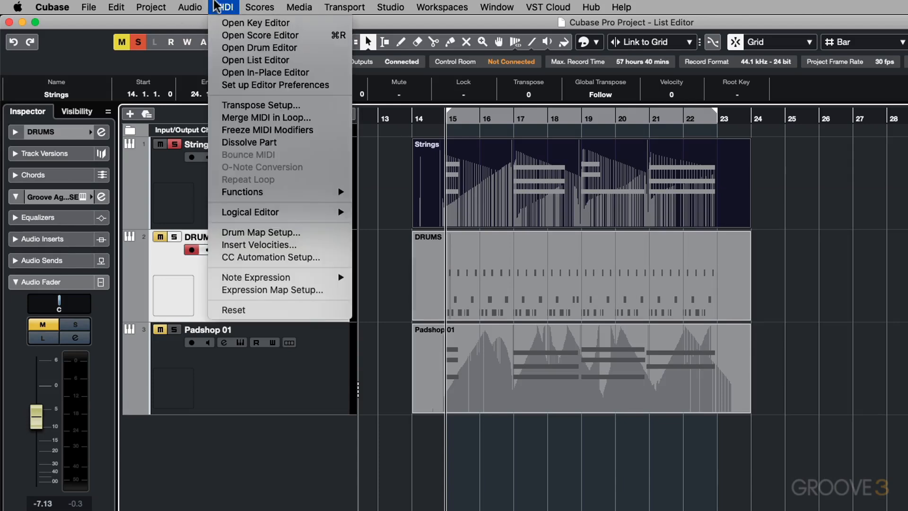
click(247, 61)
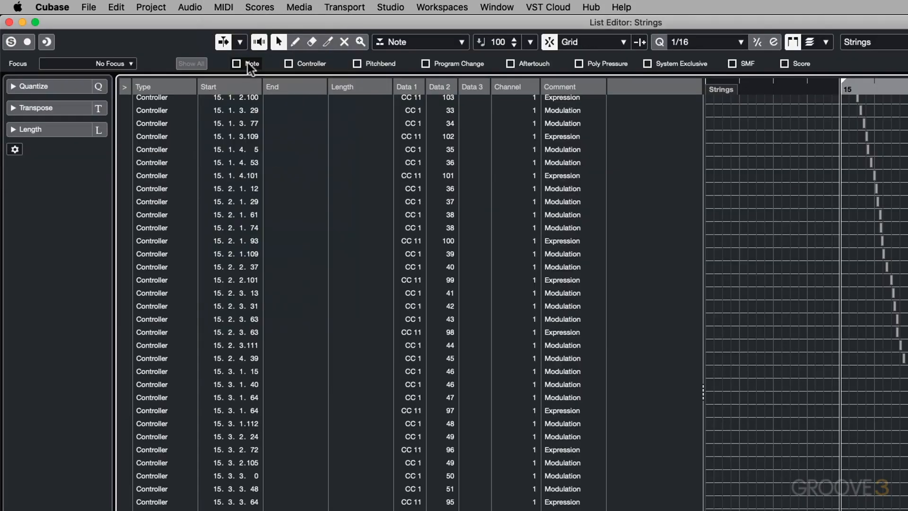
Step: Try transposing all Strings notes together by selecting every event and changing the first note's Data 1 pitch to A#3
key(super+a)
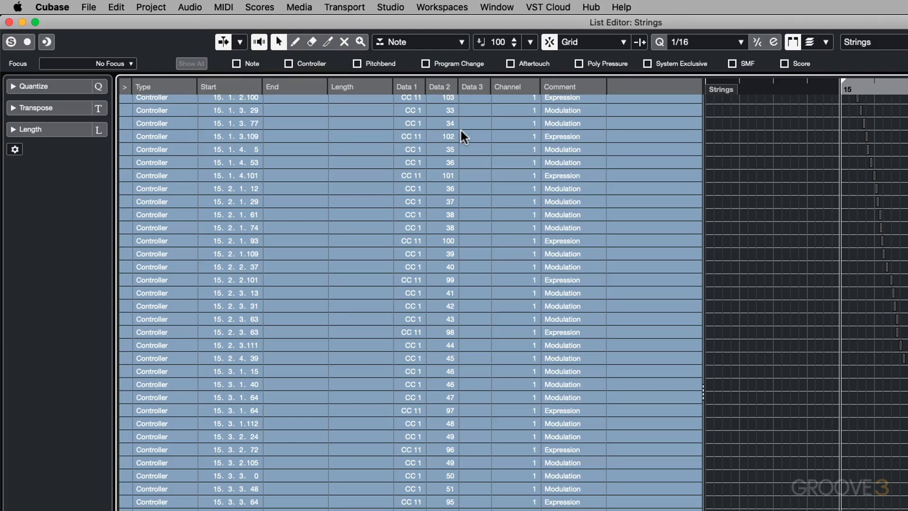
scroll(452, 137, up, 9)
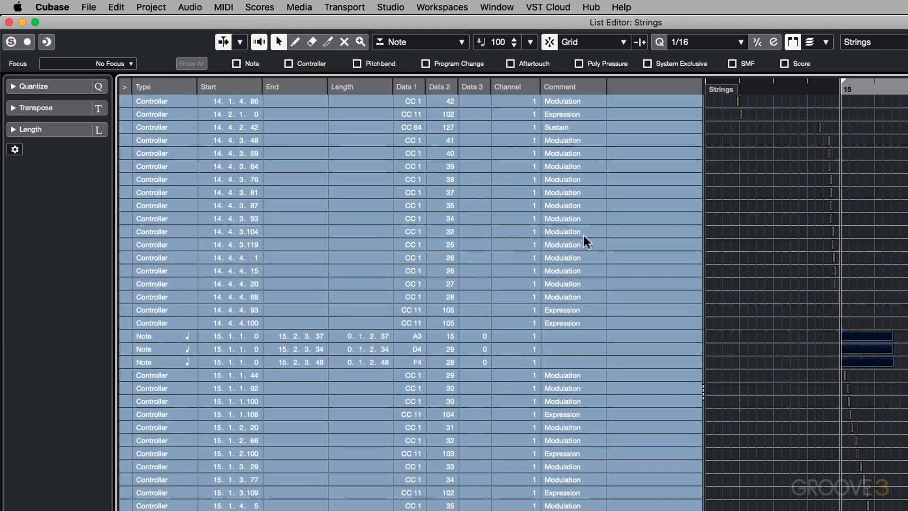
double_click(415, 337)
click(402, 336)
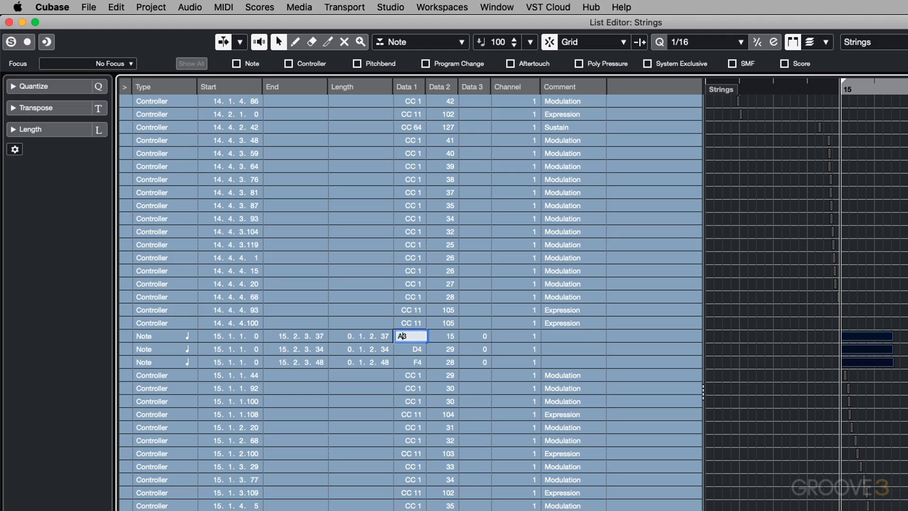
key(BackSpace)
key(BackSpace)
text(A#3)
key(Return)
scroll(417, 344, down, 3)
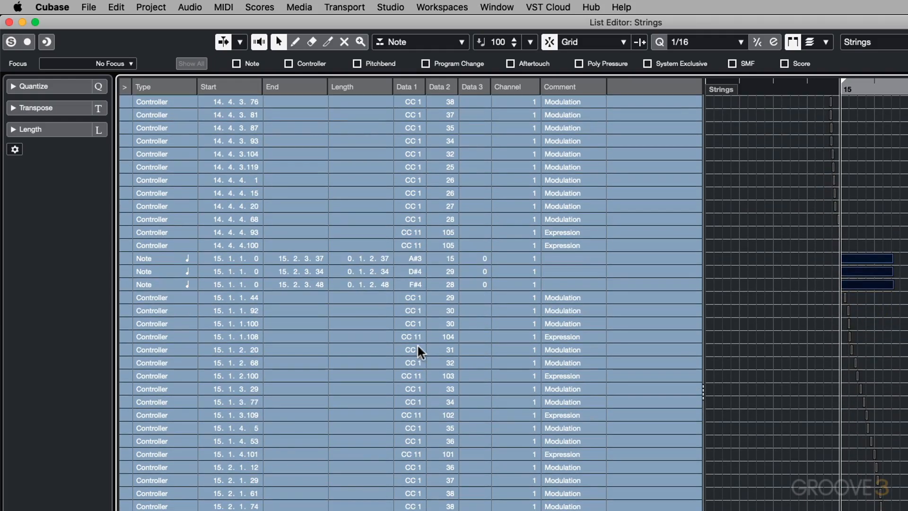
scroll(400, 353, up, 3)
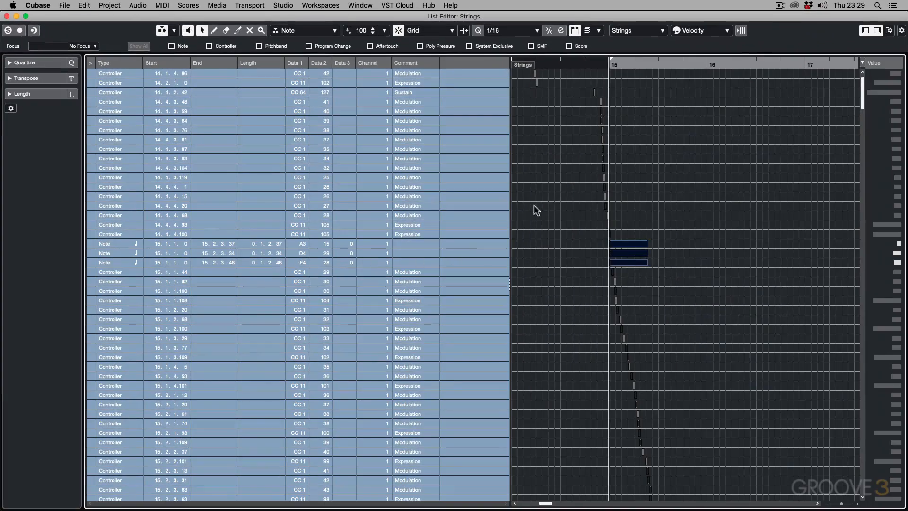
Step: Undo the transposition of the Strings notes
key(super+z)
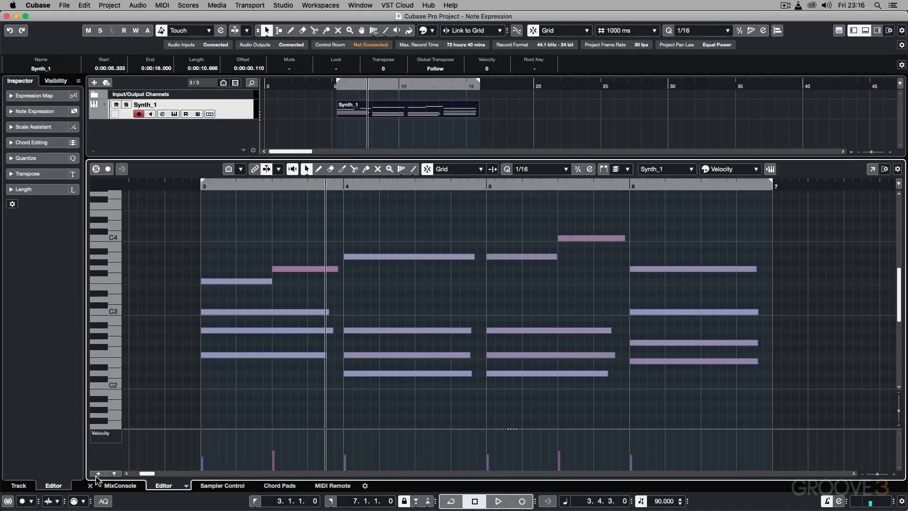
Step: Try drawing a rising line in a new CC 11 (Expression) controller lane of the Synth_1 part, and remove the lane
click(96, 474)
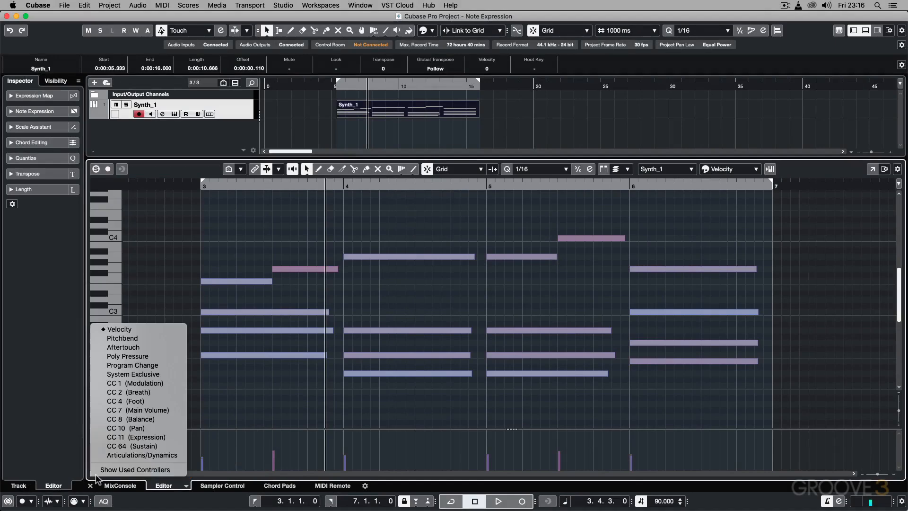
click(113, 438)
right_click(209, 446)
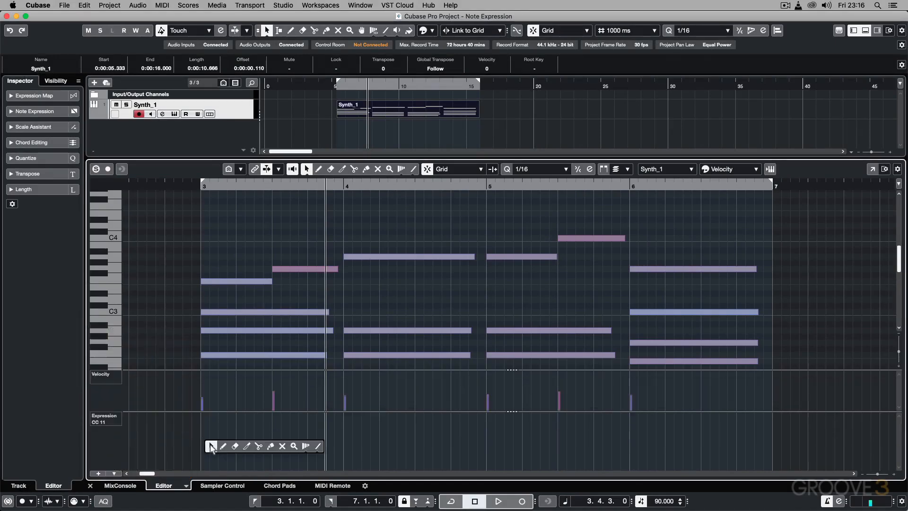
click(314, 446)
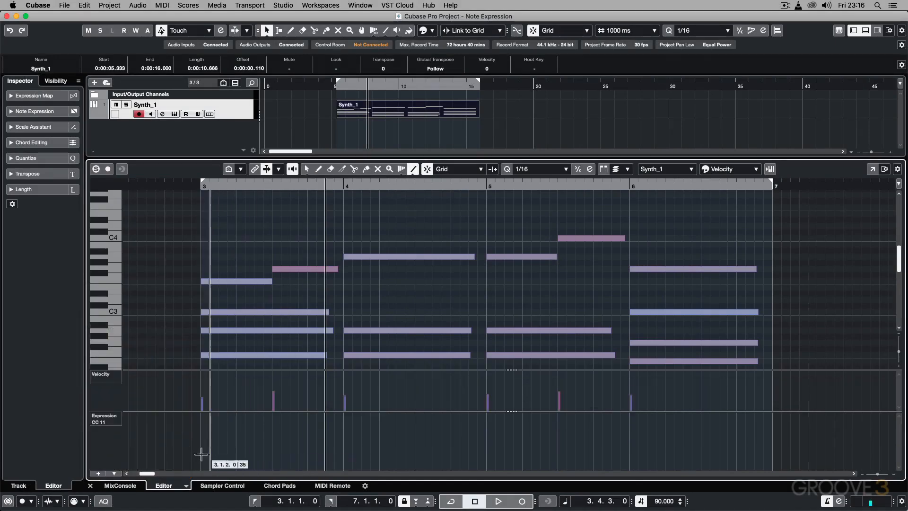
drag(201, 454, 343, 426)
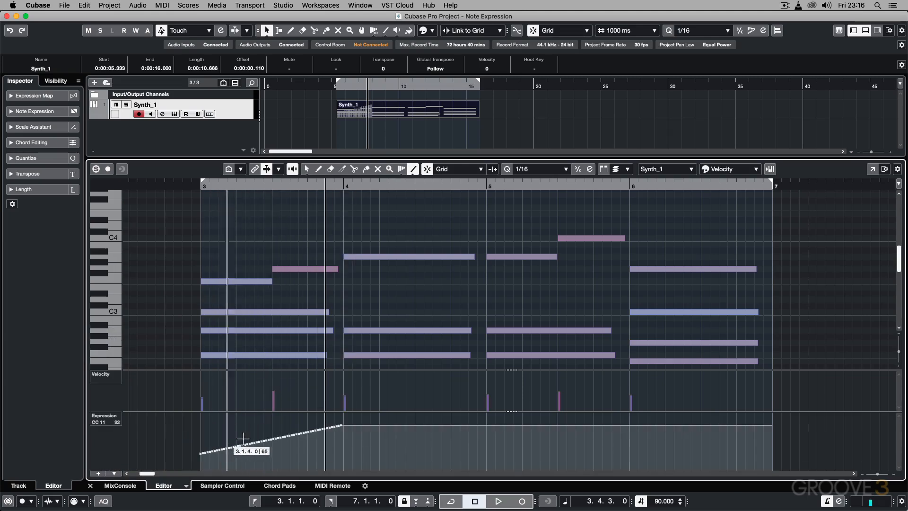
click(114, 420)
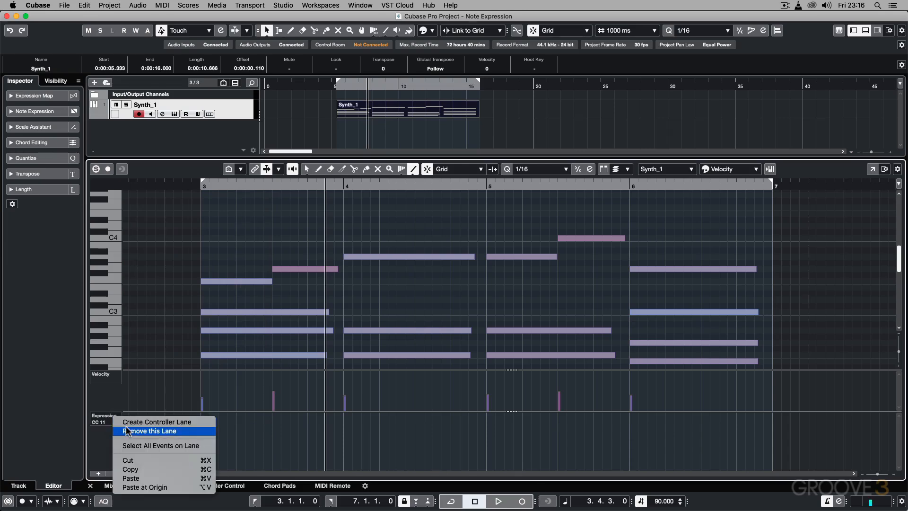
click(149, 430)
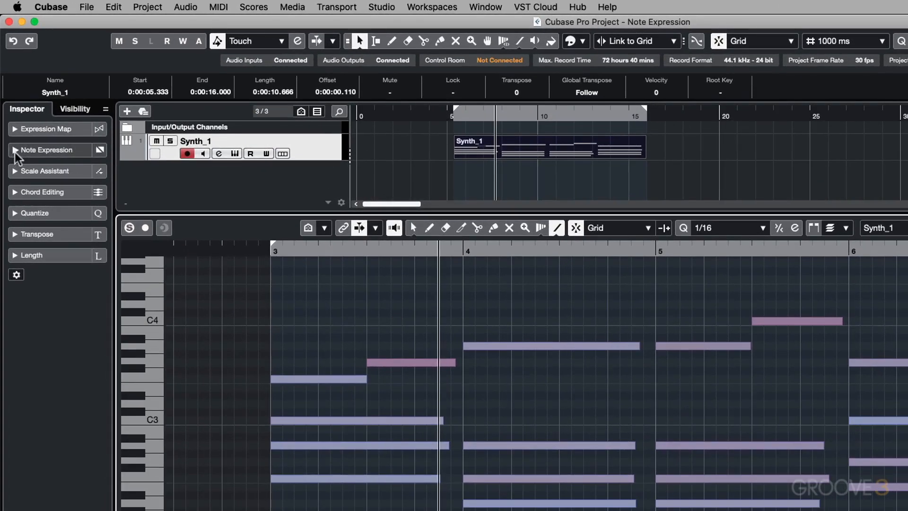
Step: Expand the Note Expression settings and show the Note Expression Data controls in the Key Editor, with double-click set to open the Note Expression Editor
click(16, 150)
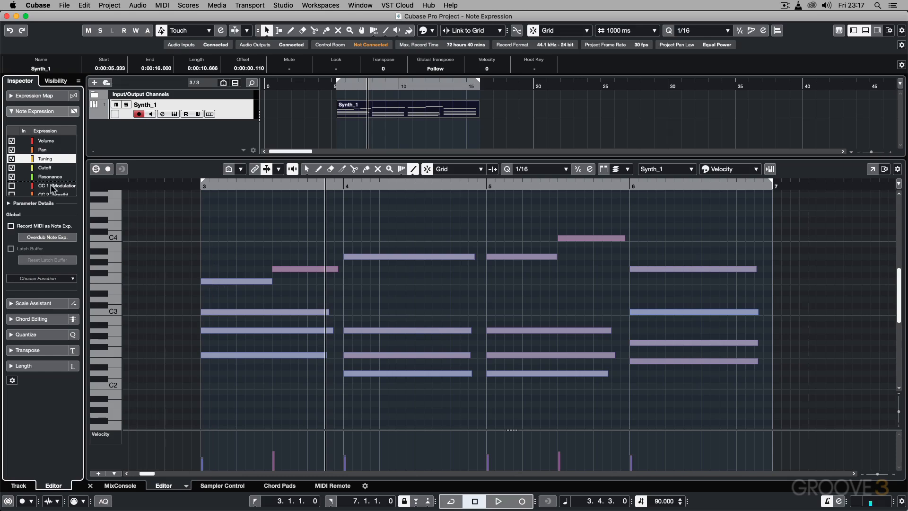
right_click(176, 170)
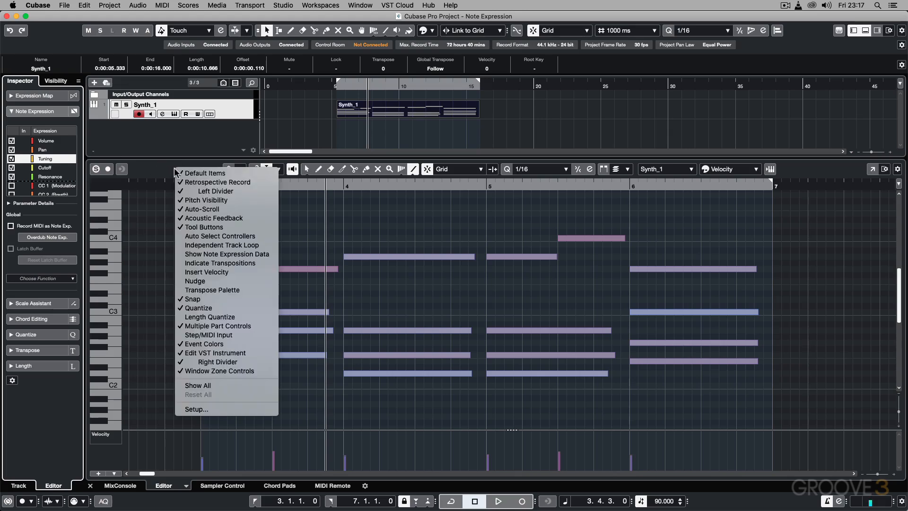
click(211, 255)
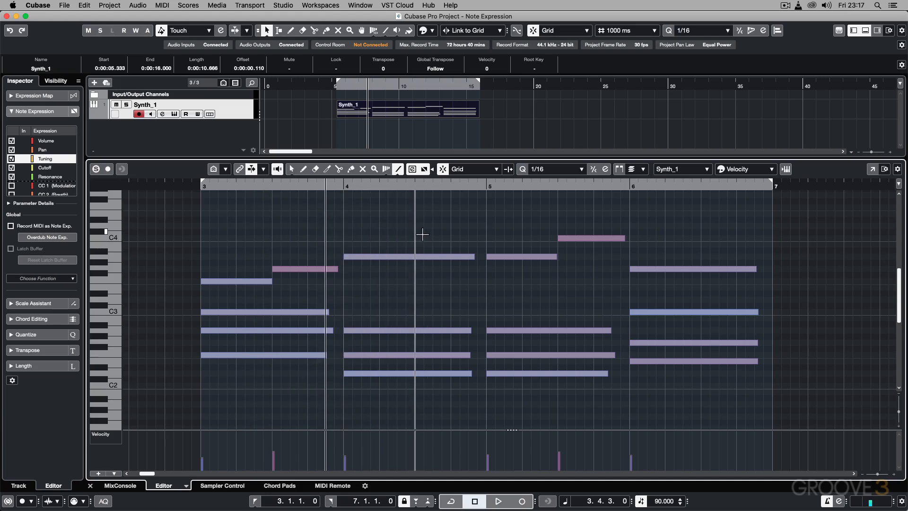
click(412, 169)
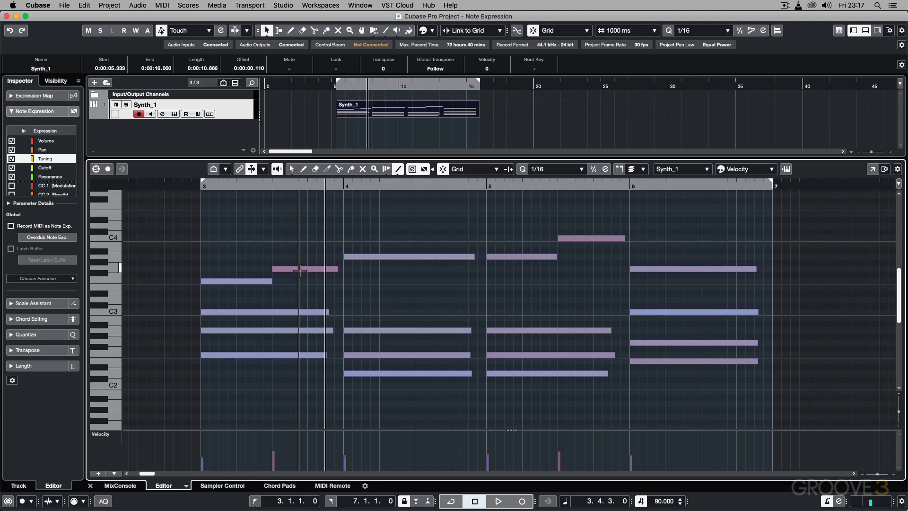
Step: Draw a rising Volume line over the first half of bar 3's G3 note in its Note Expression Editor, and close the editor
click(45, 141)
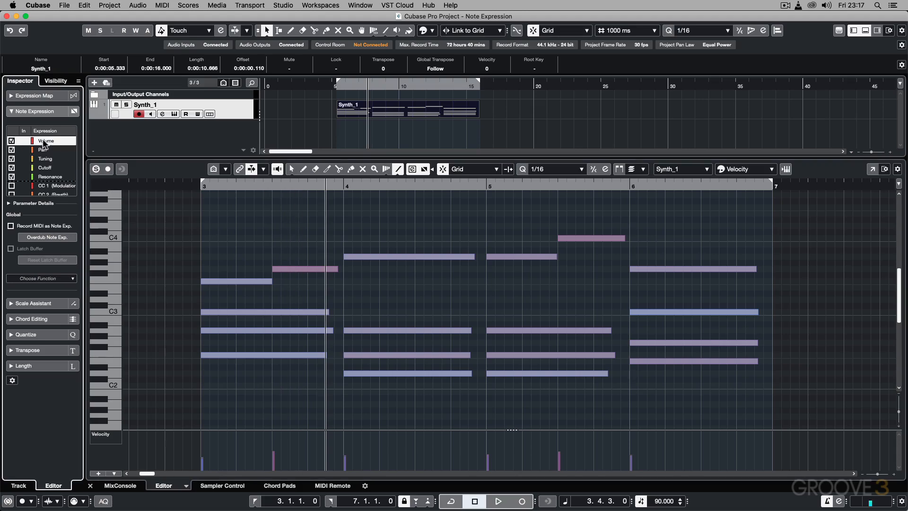
click(292, 170)
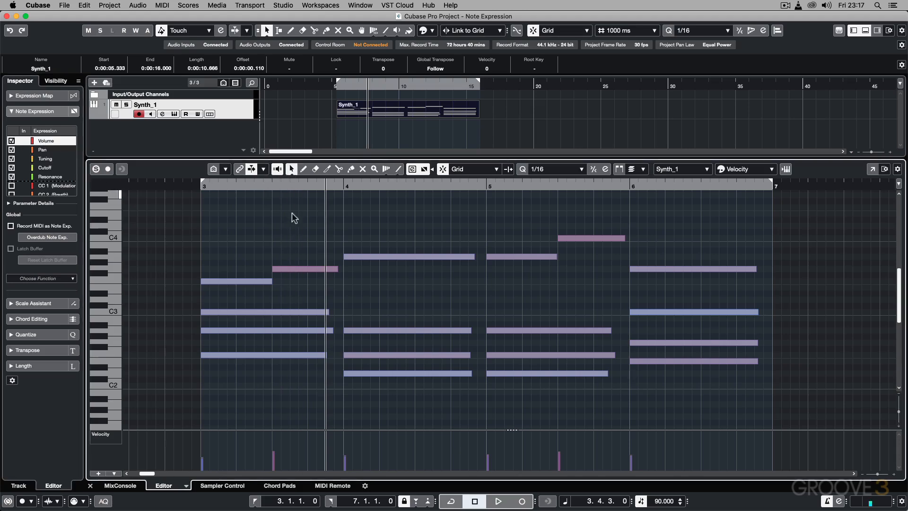
double_click(298, 266)
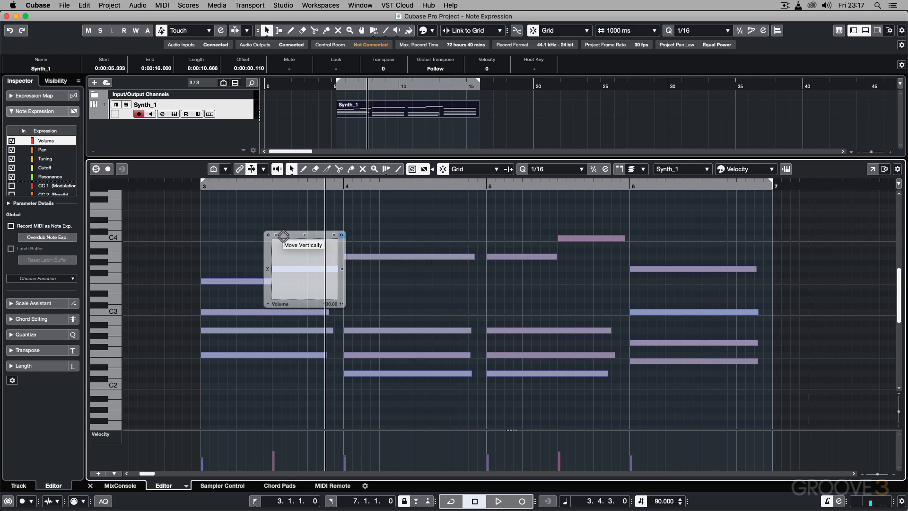
right_click(276, 281)
click(384, 283)
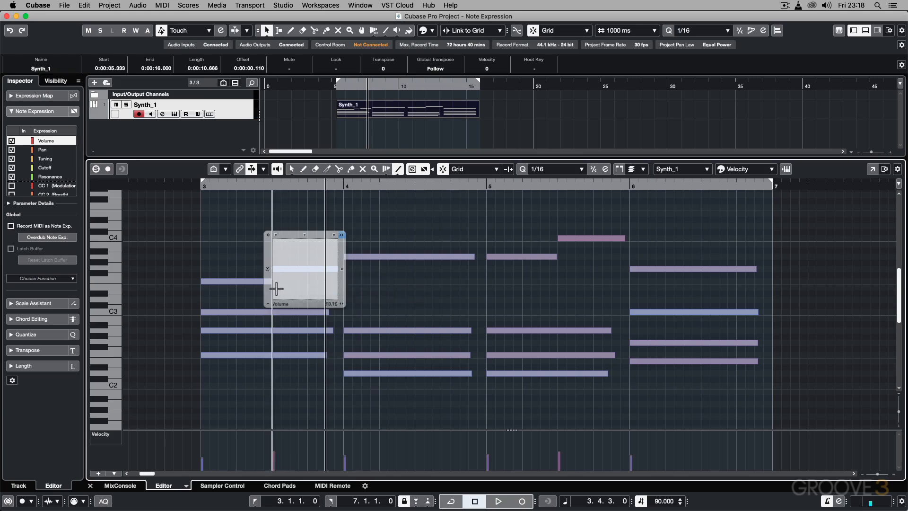
drag(273, 288, 303, 268)
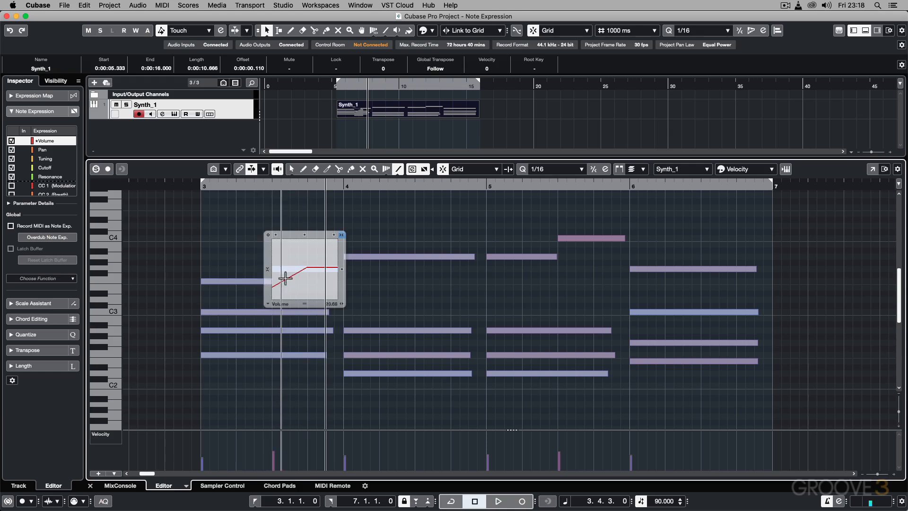
click(248, 218)
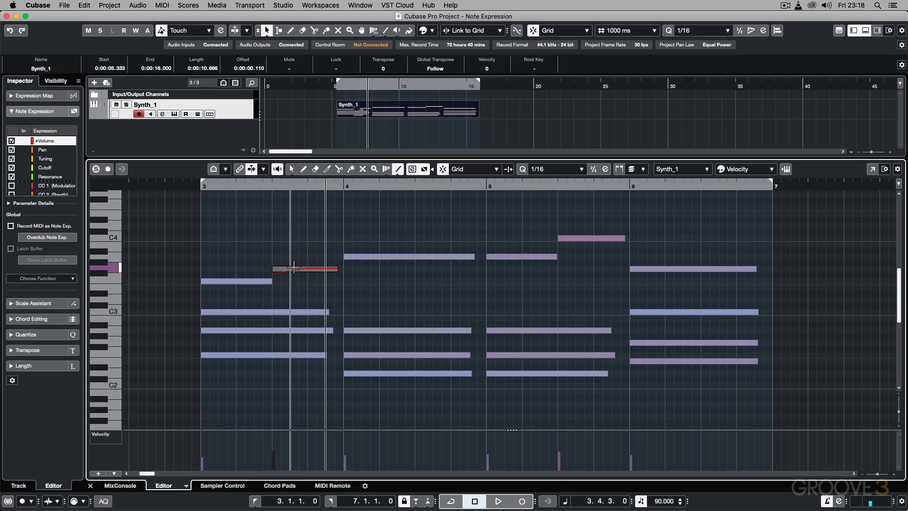
Step: Switch the note expression data display off and on again, and play the Synth_1 part from bar 3
click(424, 168)
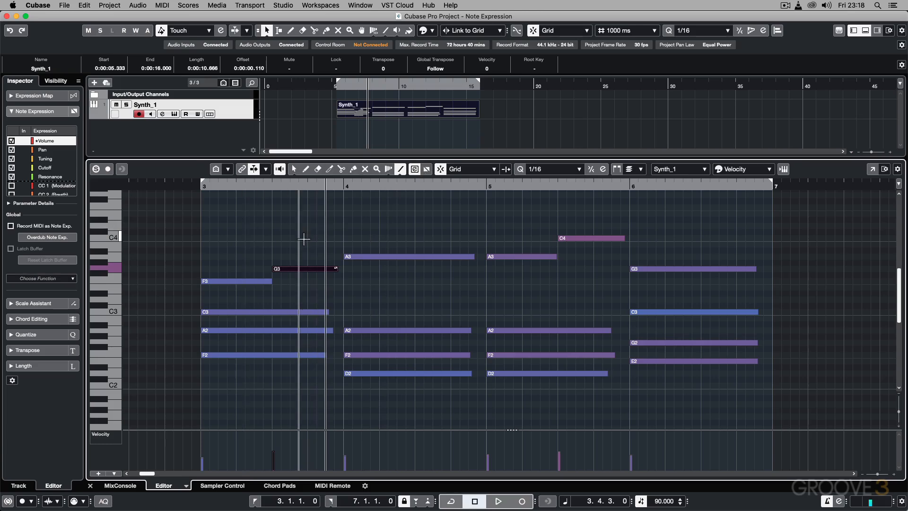
click(426, 171)
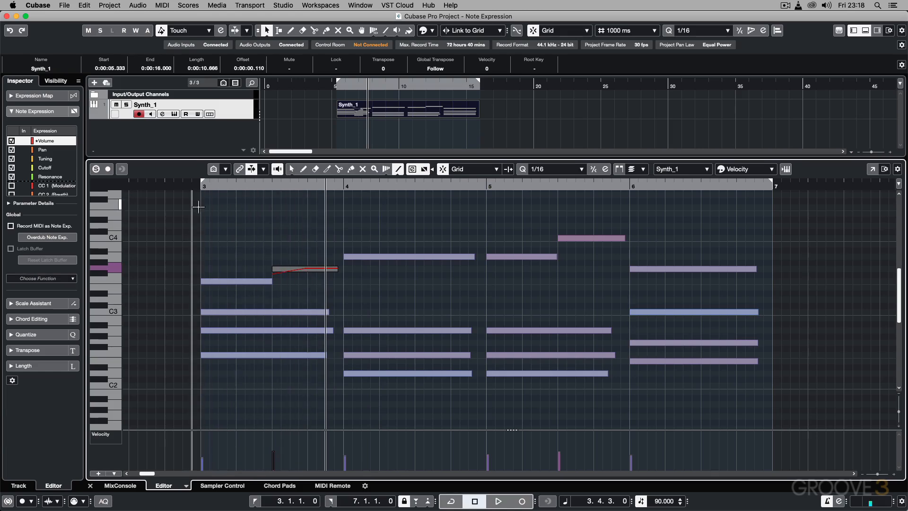
click(200, 187)
key(space)
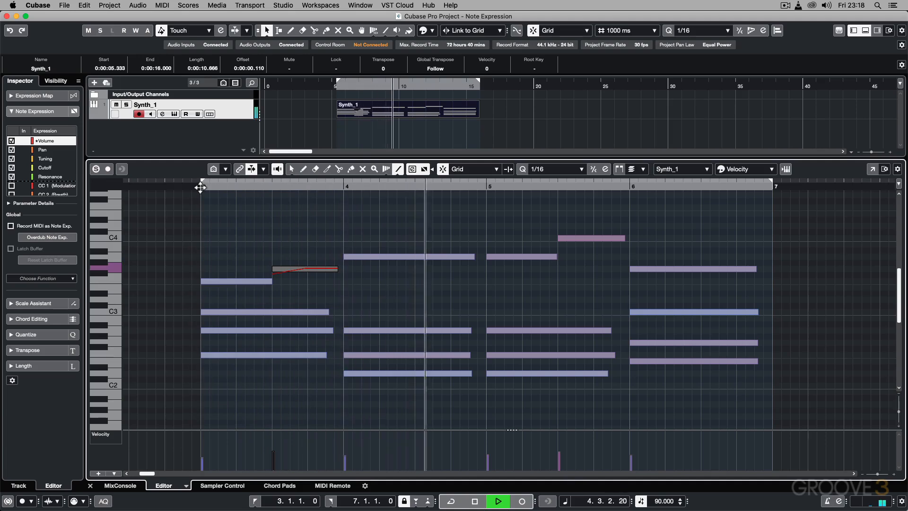
key(space)
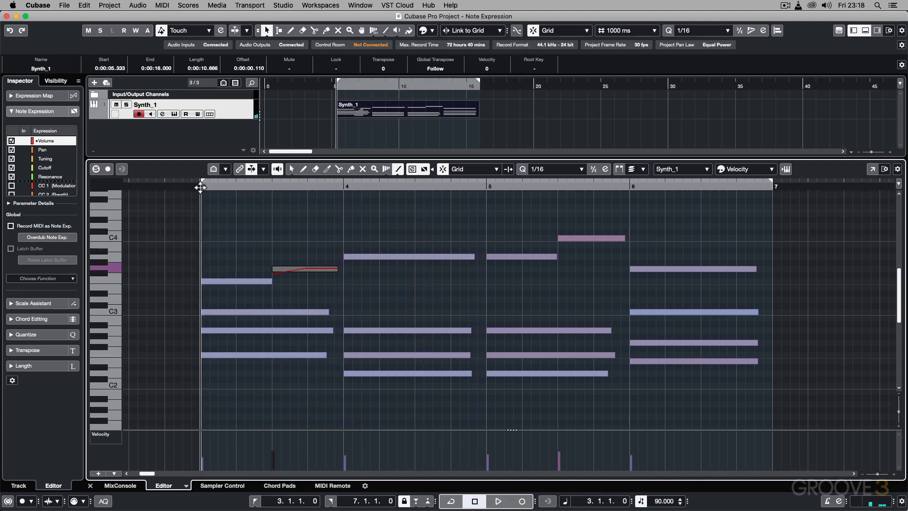
Step: Draw a slightly rising Tuning line over the first half of bar 3's G3 note in its Note Expression Editor, and play the part
click(43, 159)
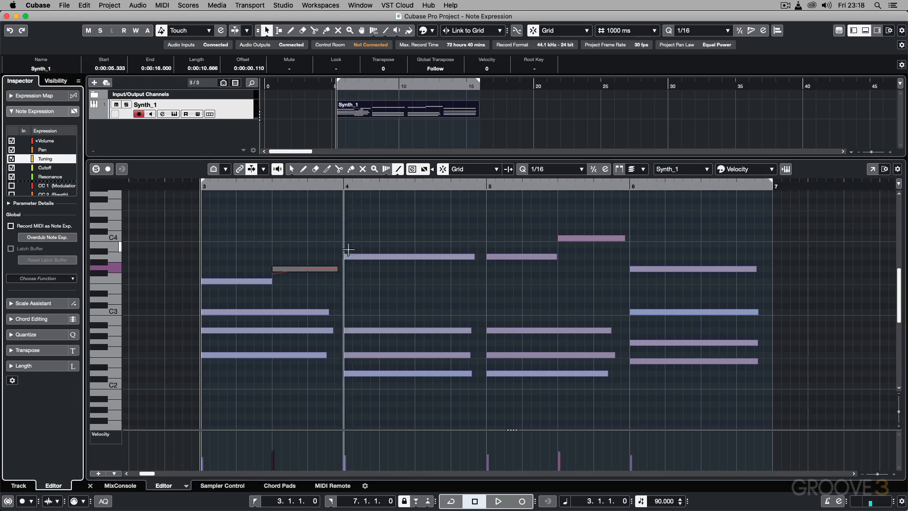
key(1)
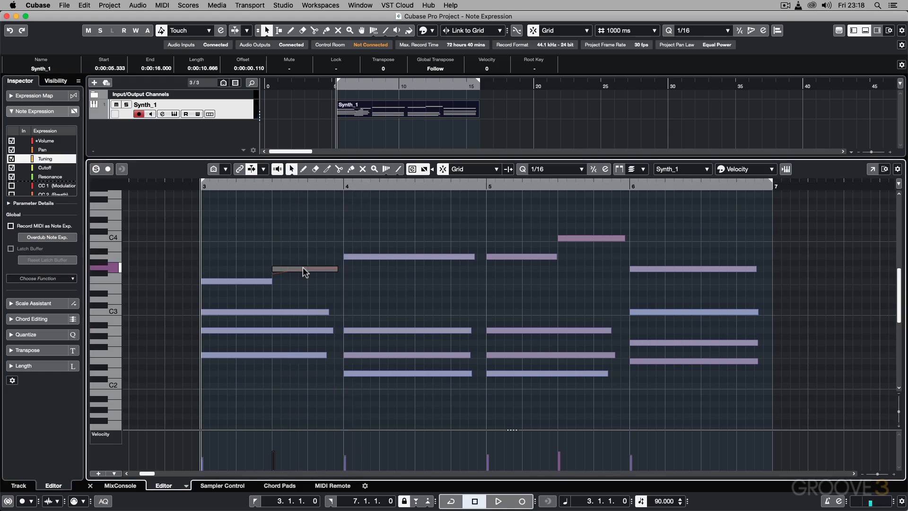
double_click(303, 268)
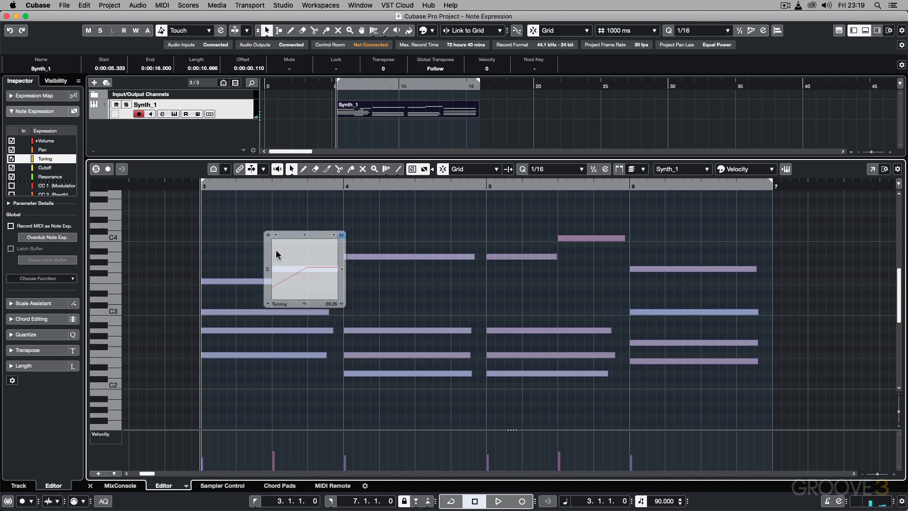
right_click(278, 277)
click(384, 279)
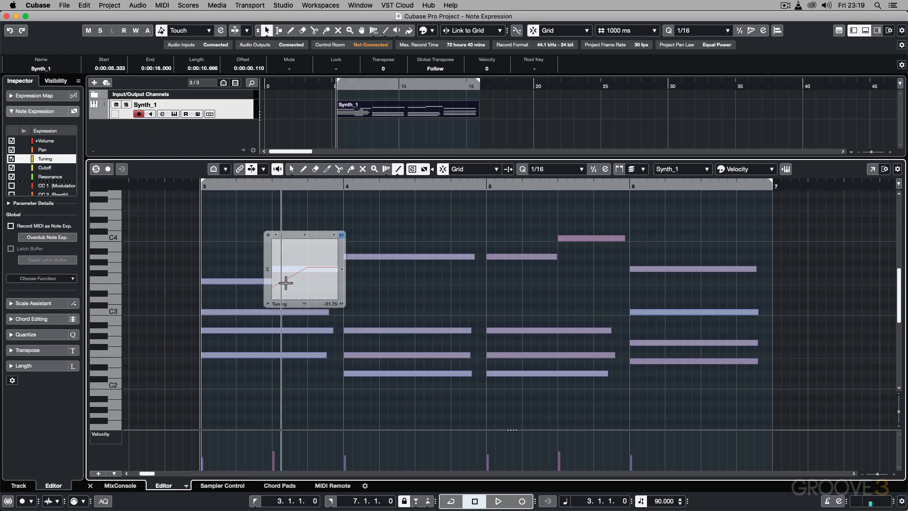
drag(265, 279, 307, 267)
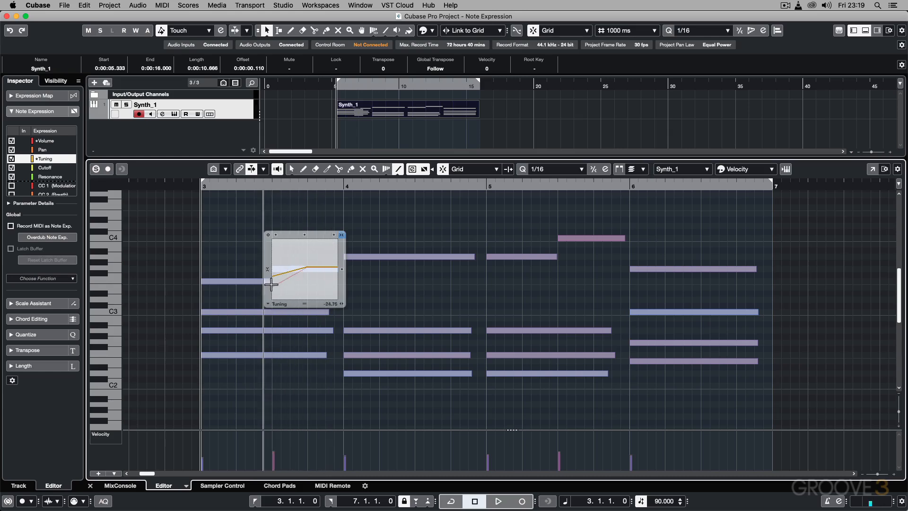
click(268, 219)
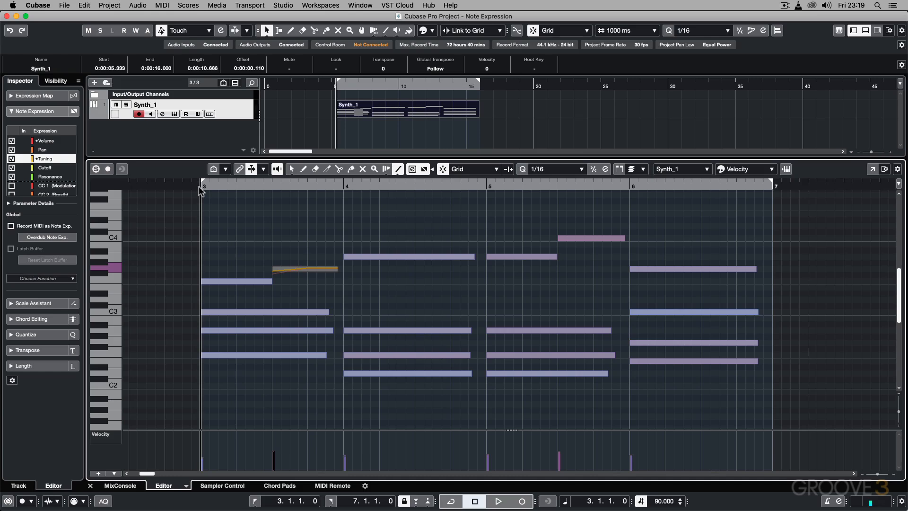
key(space)
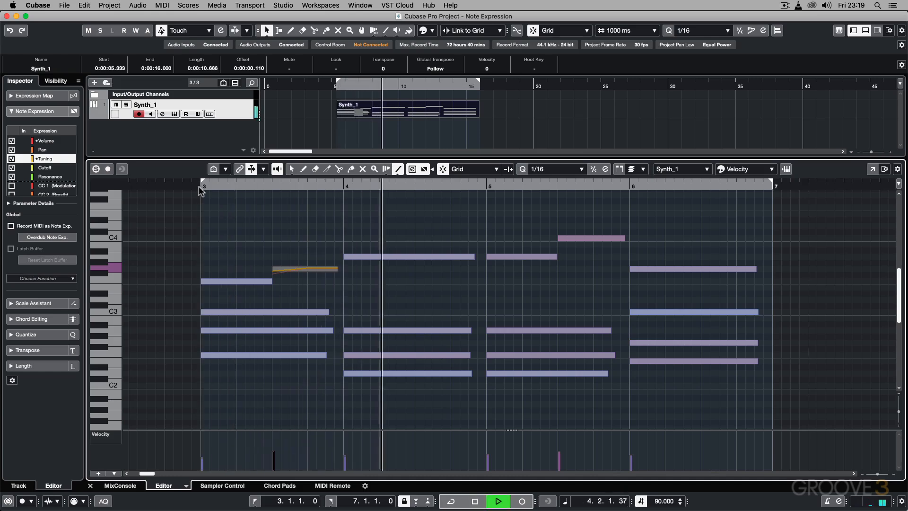
key(space)
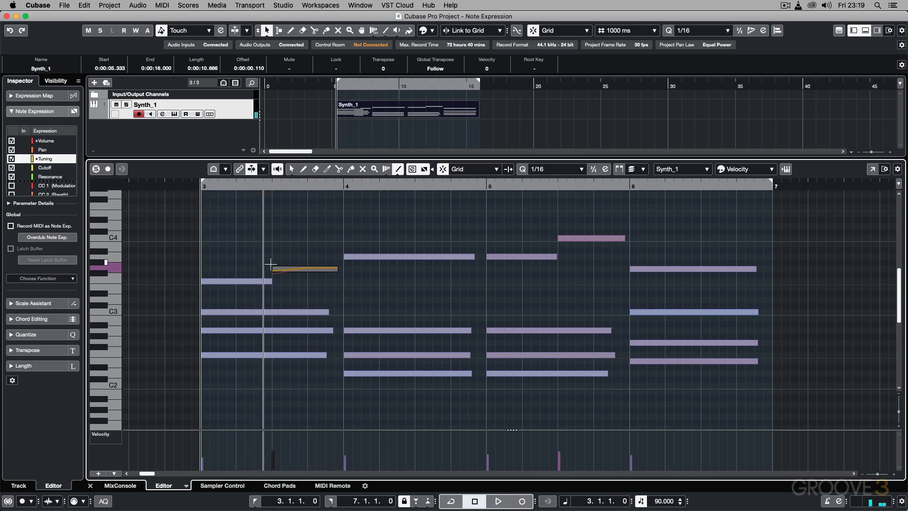
Step: Redraw the G3 note's Tuning as a steep line rising from near the minimum at its start to near the maximum
key(1)
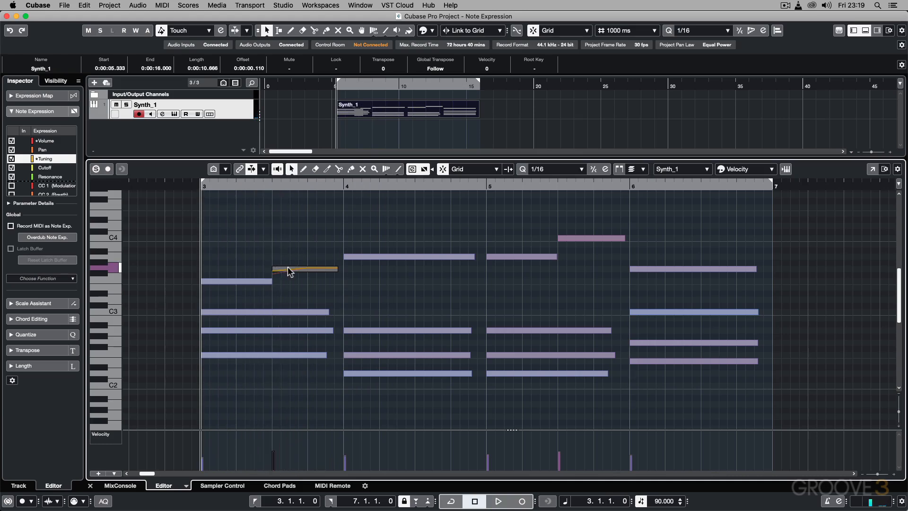
double_click(289, 268)
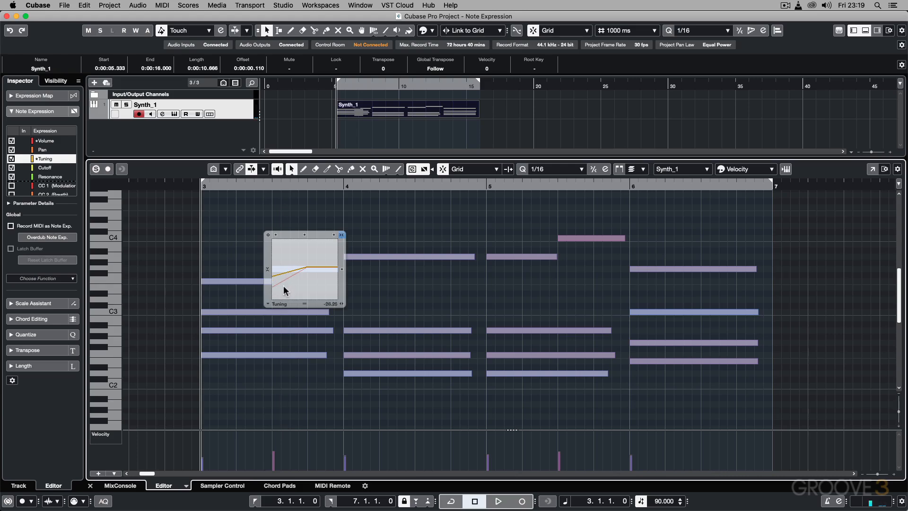
right_click(283, 285)
click(396, 292)
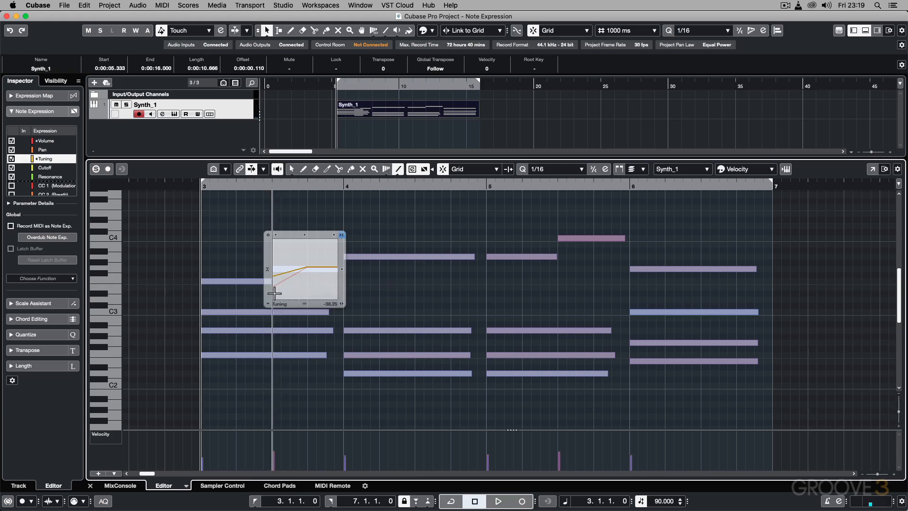
drag(273, 294, 319, 243)
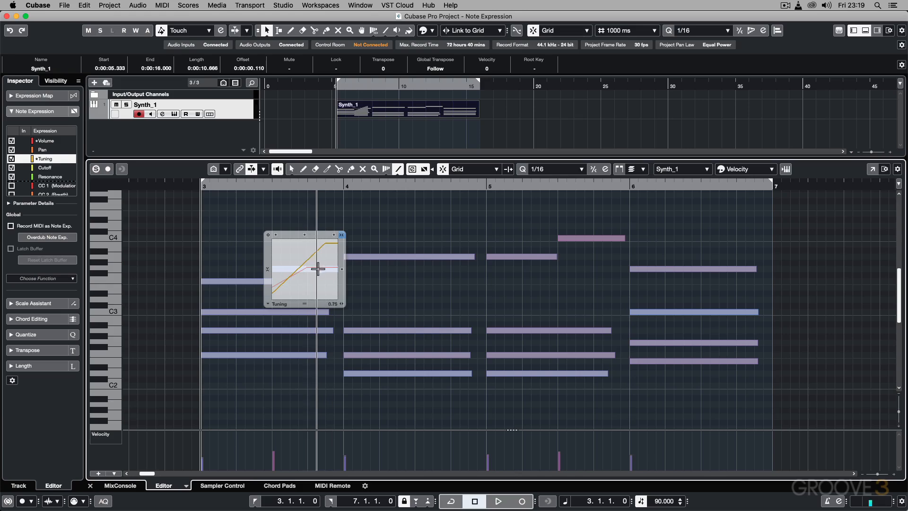
Step: Redraw the G3 note's Volume in bar 3 as a longer line rising to a higher level, and play the part
click(41, 142)
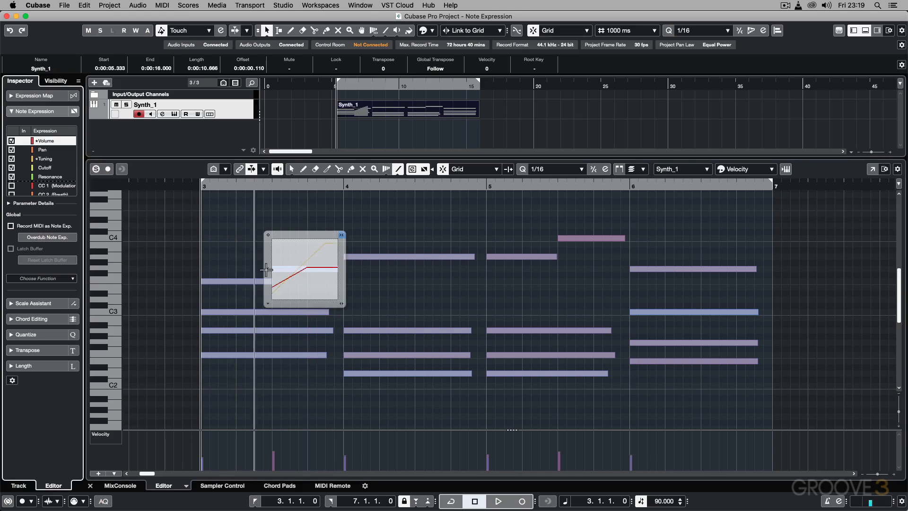
right_click(307, 271)
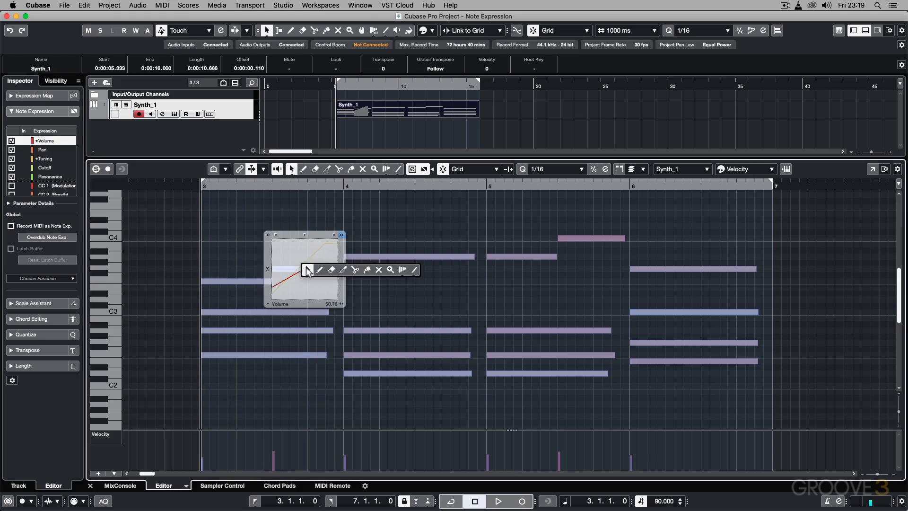
click(414, 270)
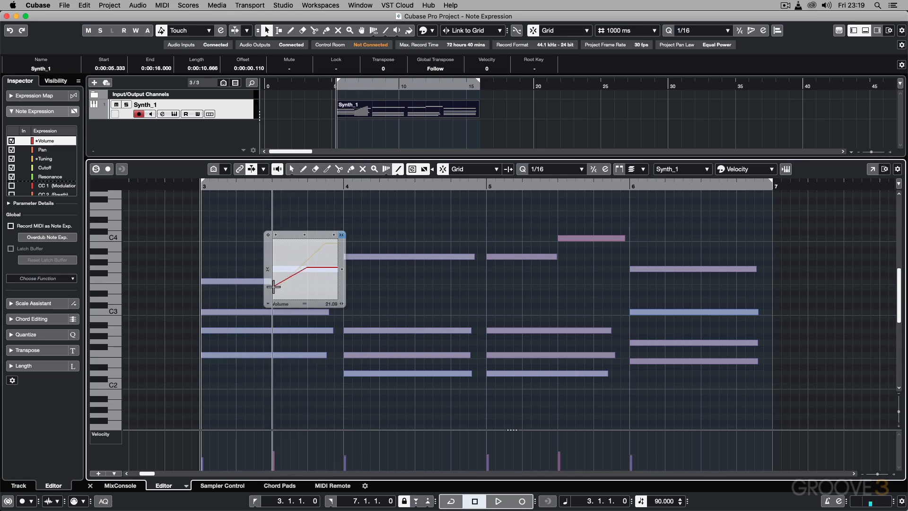
drag(273, 284, 325, 256)
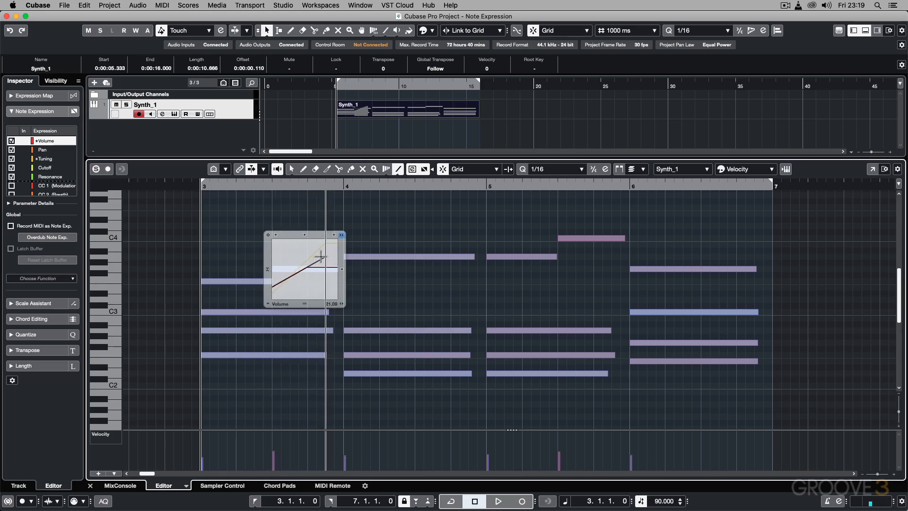
key(1)
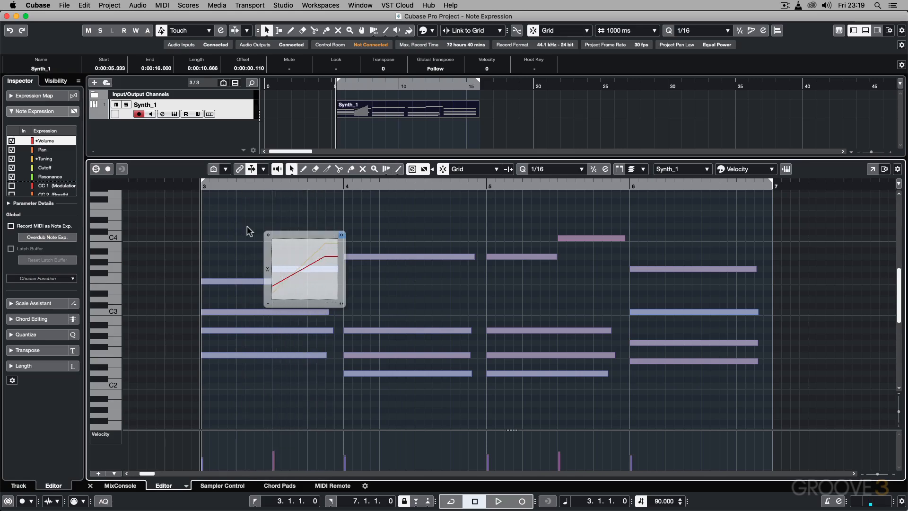
click(247, 226)
key(space)
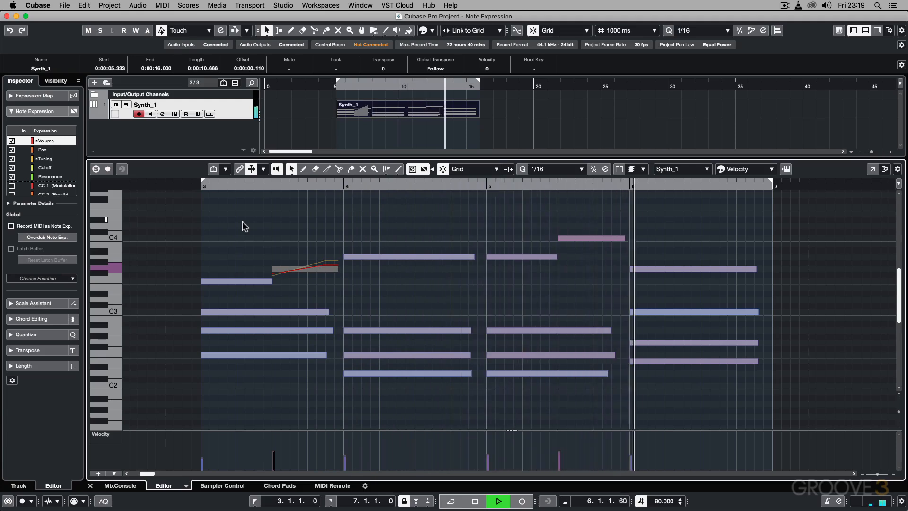
key(space)
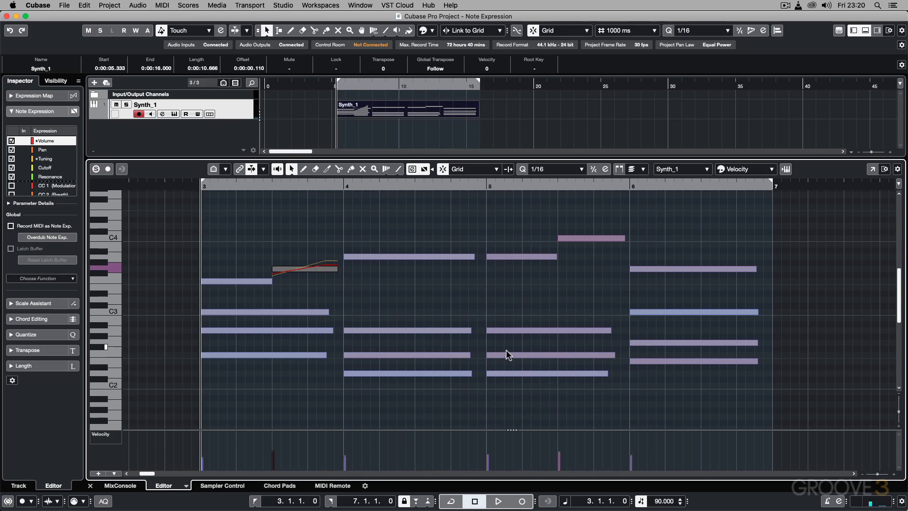
Step: Draw a Cutoff line rising from low to high across bar 5's A2 note in its Note Expression Editor, and close the editor
scroll(48, 164, down, 1)
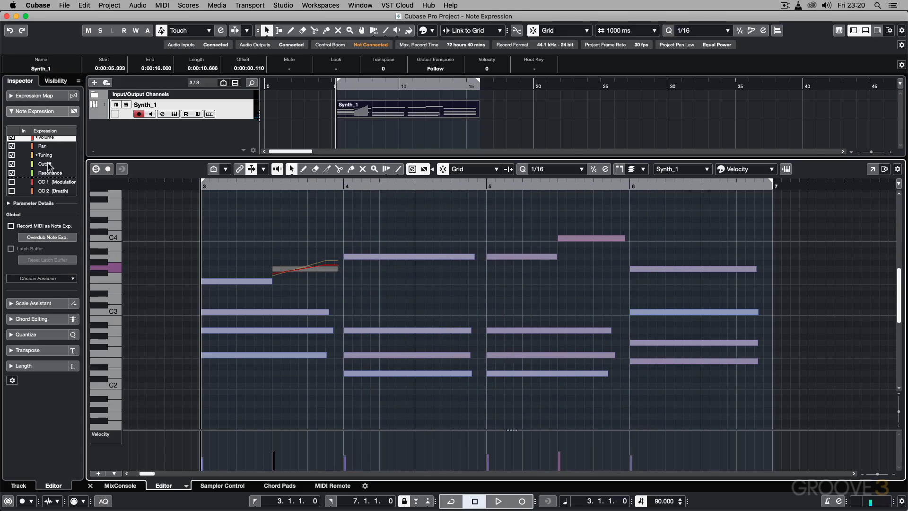
click(43, 164)
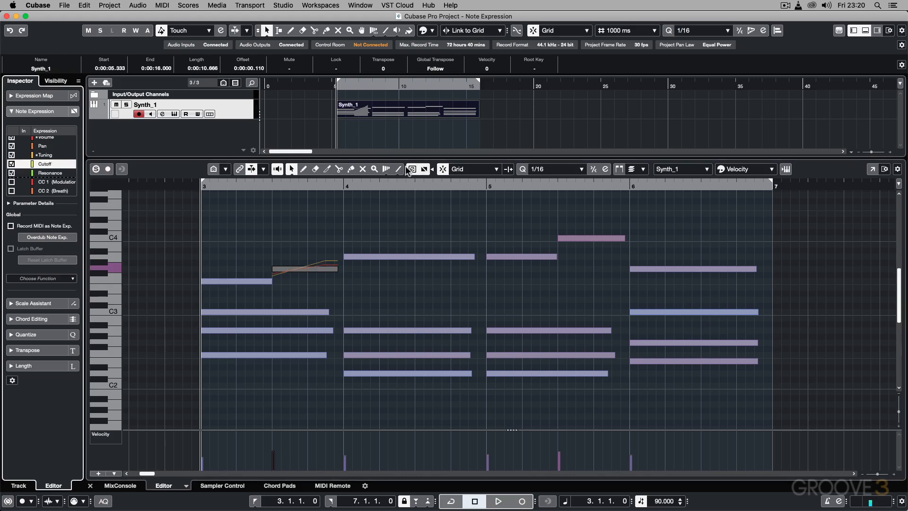
double_click(508, 330)
right_click(518, 315)
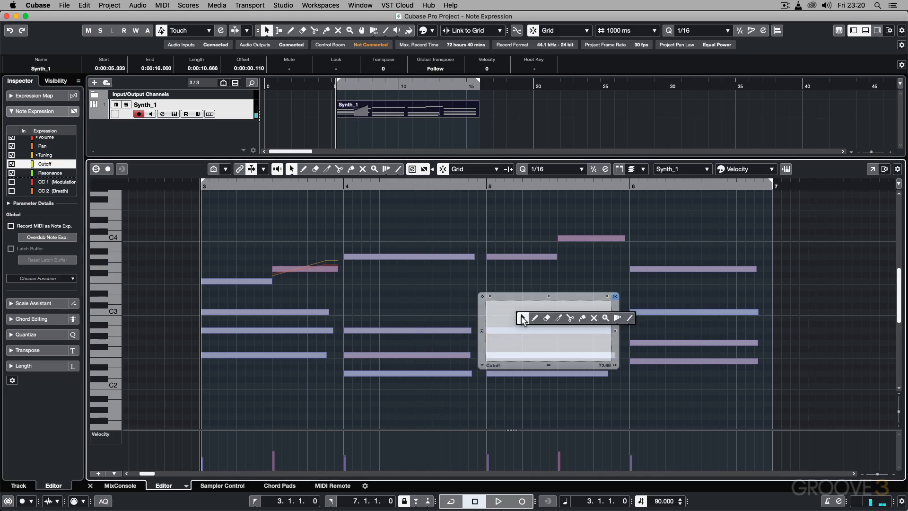
click(626, 316)
drag(488, 348, 597, 308)
click(568, 278)
key(1)
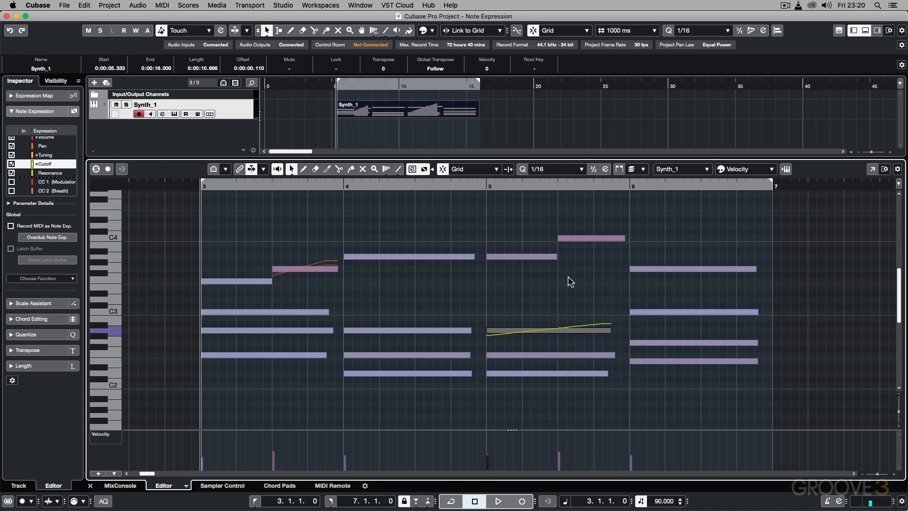
Step: Draw a Cutoff line falling from near the maximum to the middle range across bar 5's F2 note, and close its editor
double_click(524, 356)
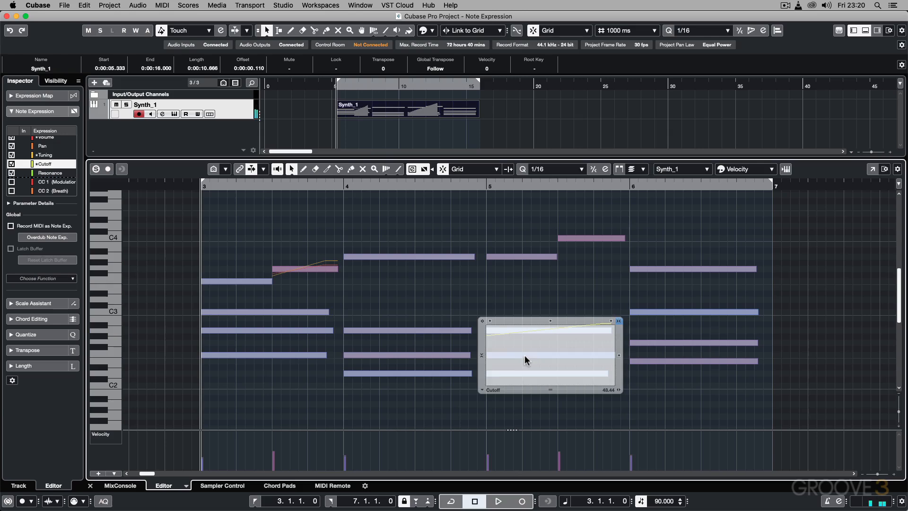
right_click(521, 341)
click(629, 344)
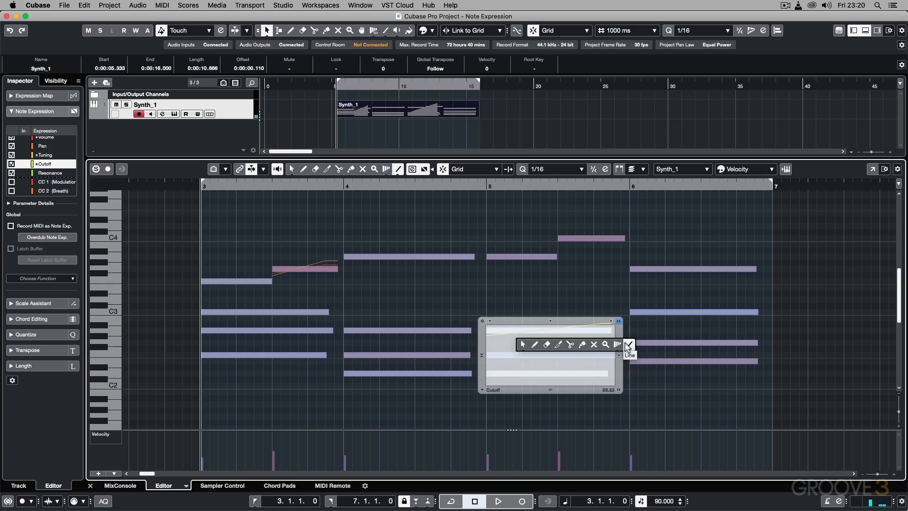
mouse_move(489, 329)
mouse_down()
mouse_move(590, 371)
mouse_move(602, 367)
mouse_up()
click(562, 297)
key(1)
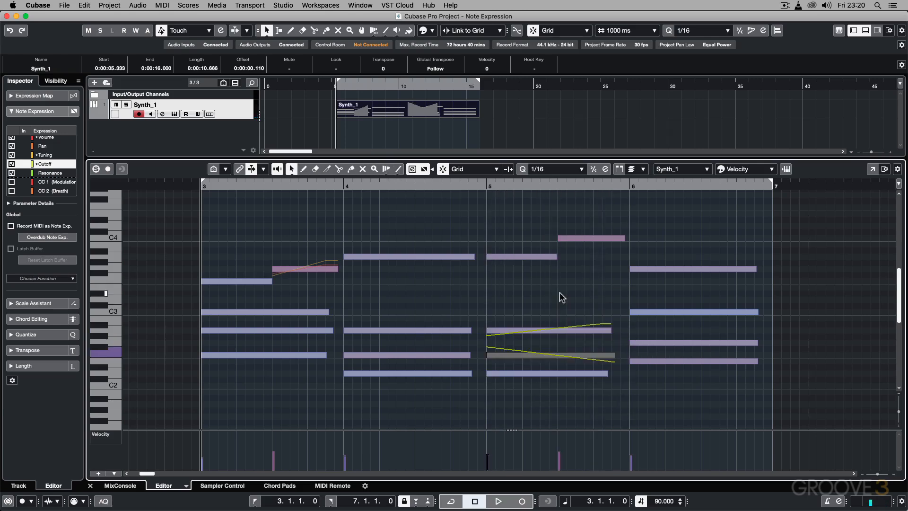
Step: Draw a gently rising Cutoff line across the full length of bar 5's D2 note, and close its editor
right_click(545, 373)
click(542, 371)
double_click(532, 372)
right_click(528, 371)
click(607, 380)
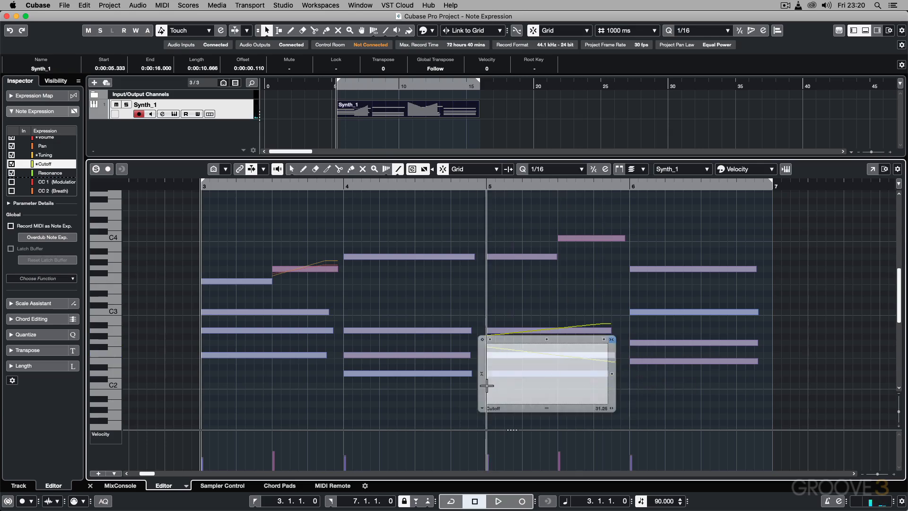
drag(486, 386, 607, 365)
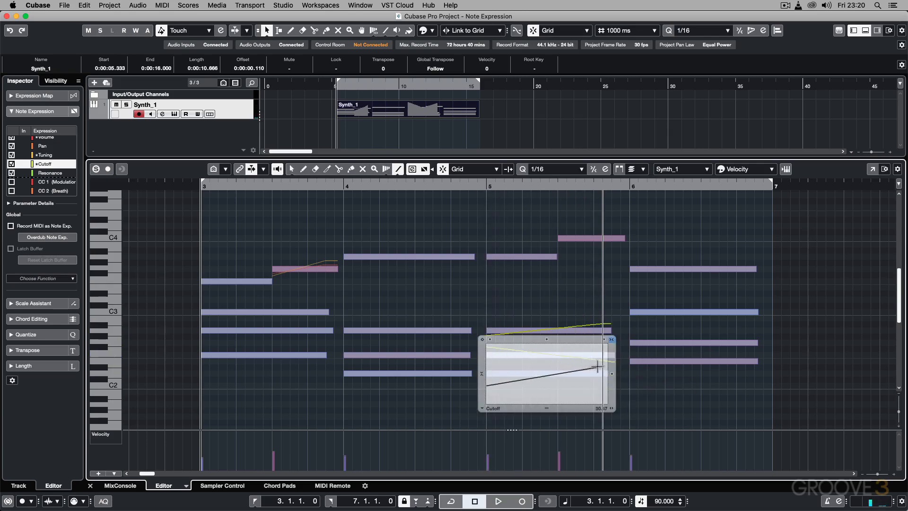
click(549, 297)
Step: Play the Synth_1 part from just before bar 5 to hear the Cutoff changes
click(477, 185)
key(space)
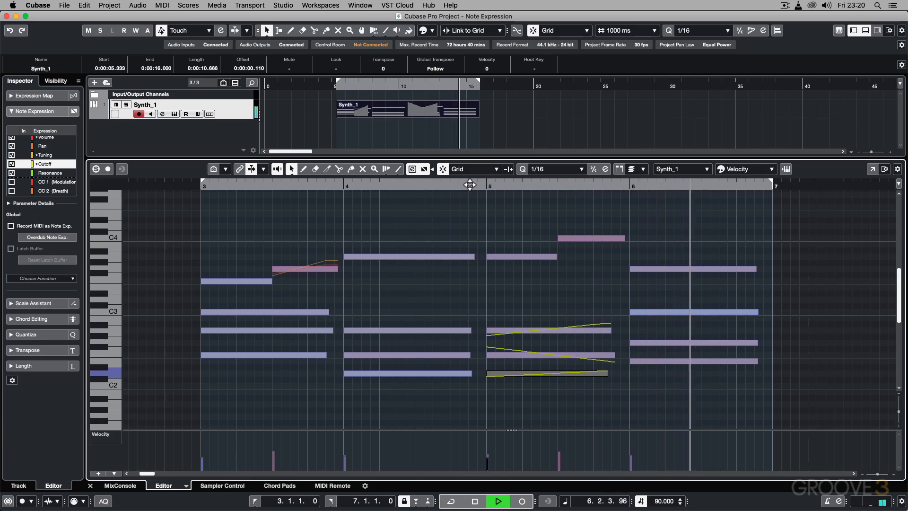
key(space)
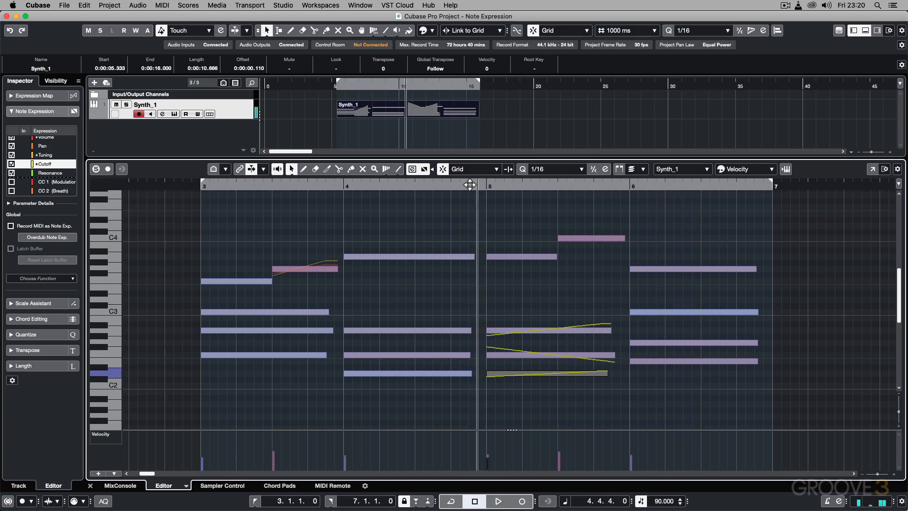
Step: Draw a Resonance line falling from high to low across bar 5's A2 note in its Note Expression Editor, and close the editor
double_click(563, 330)
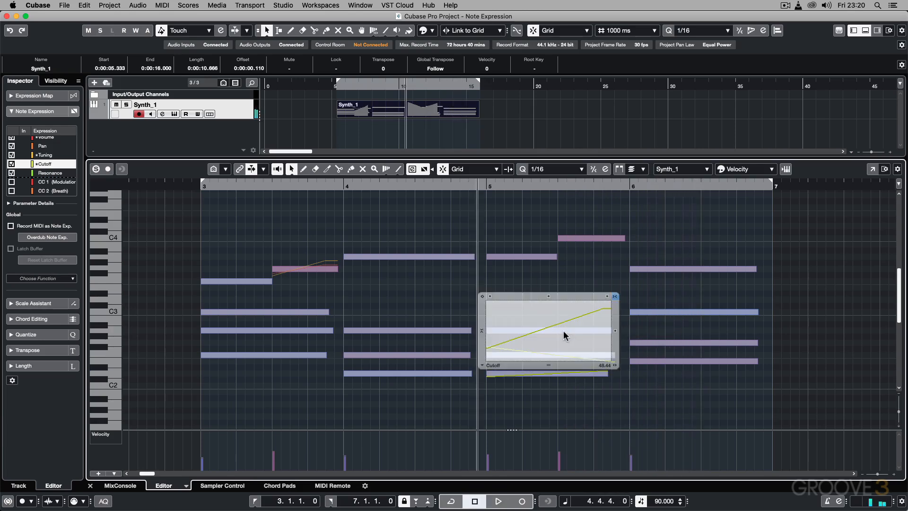
click(495, 286)
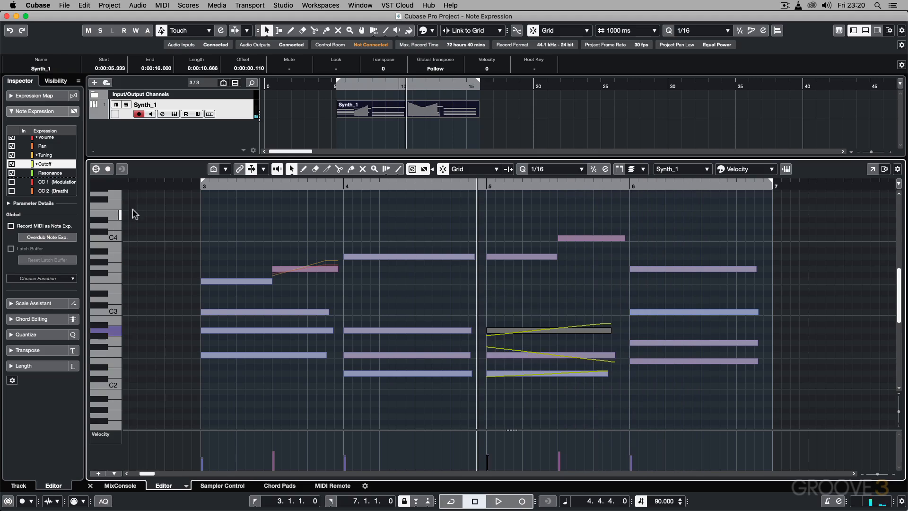
click(48, 173)
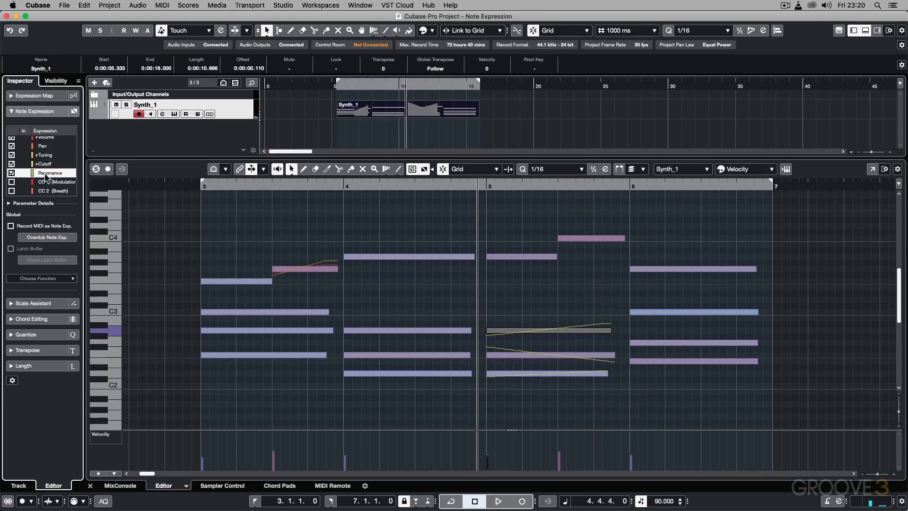
double_click(536, 334)
right_click(535, 330)
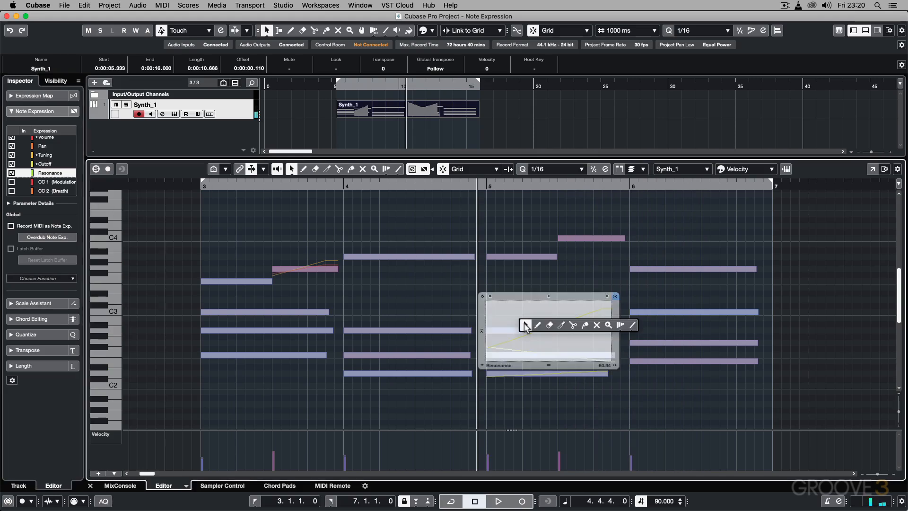
click(630, 327)
drag(488, 313, 610, 342)
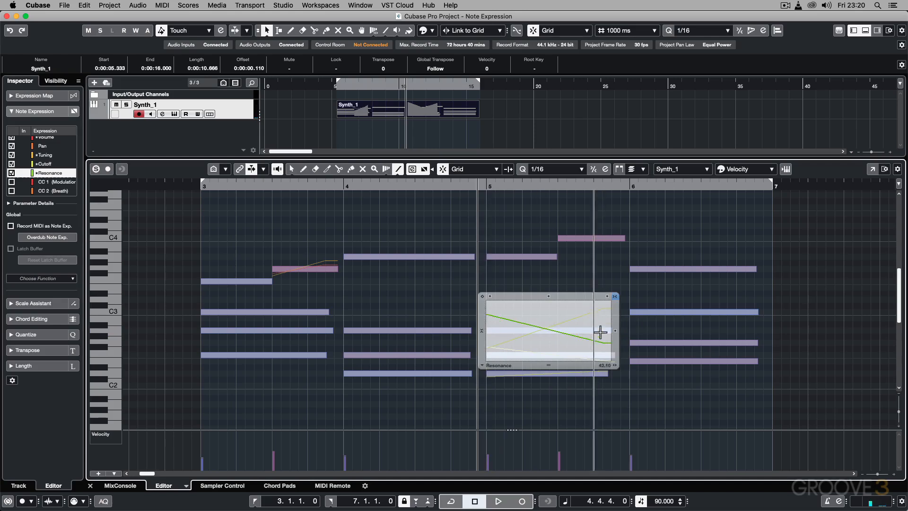
click(499, 282)
Step: Draw a Resonance line rising from low to high across bar 5's F2 note in its Note Expression Editor, and close the editor
right_click(539, 358)
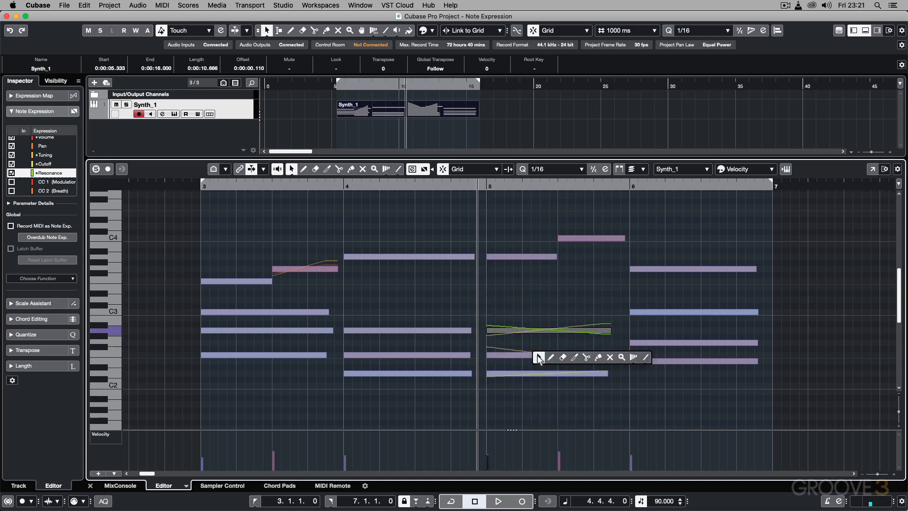
click(538, 357)
double_click(537, 355)
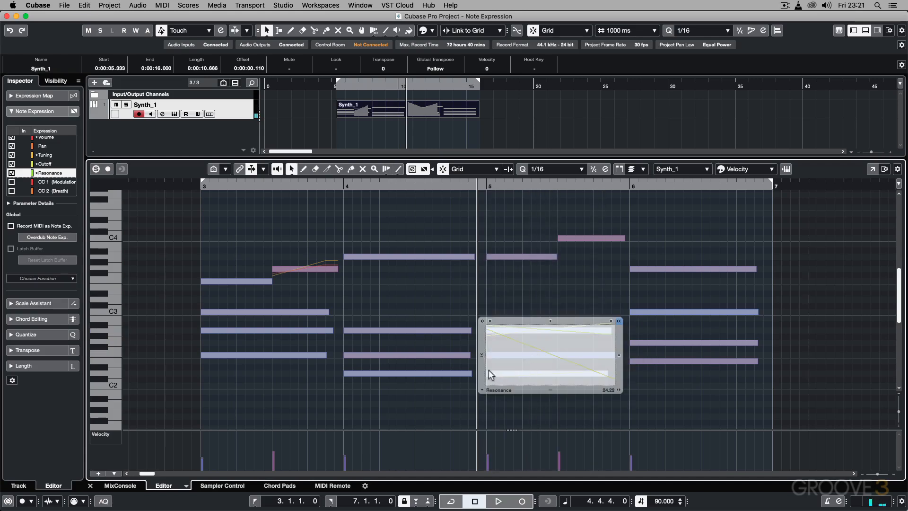
right_click(569, 348)
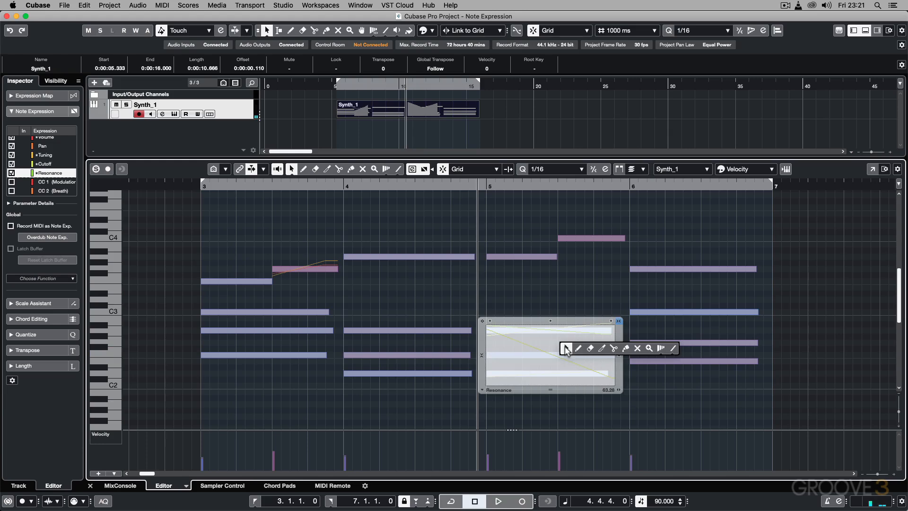
click(673, 348)
drag(487, 372, 614, 339)
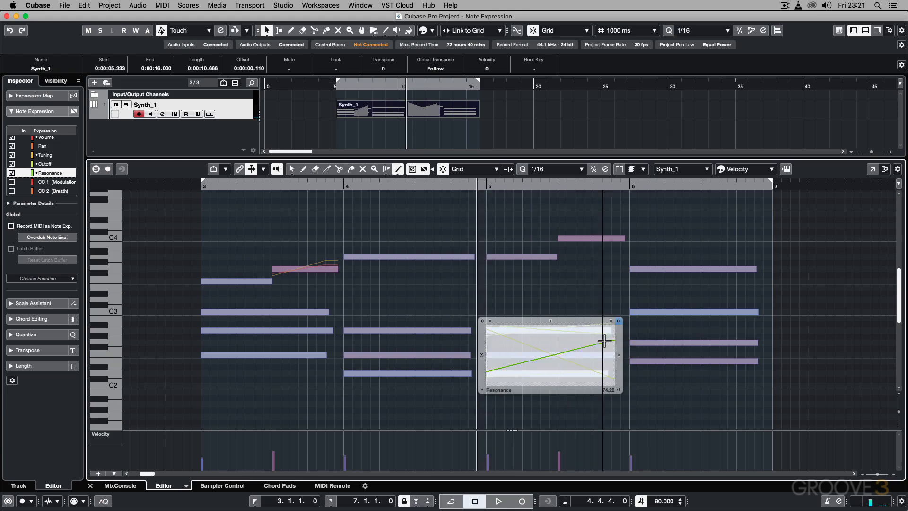
key(1)
click(494, 304)
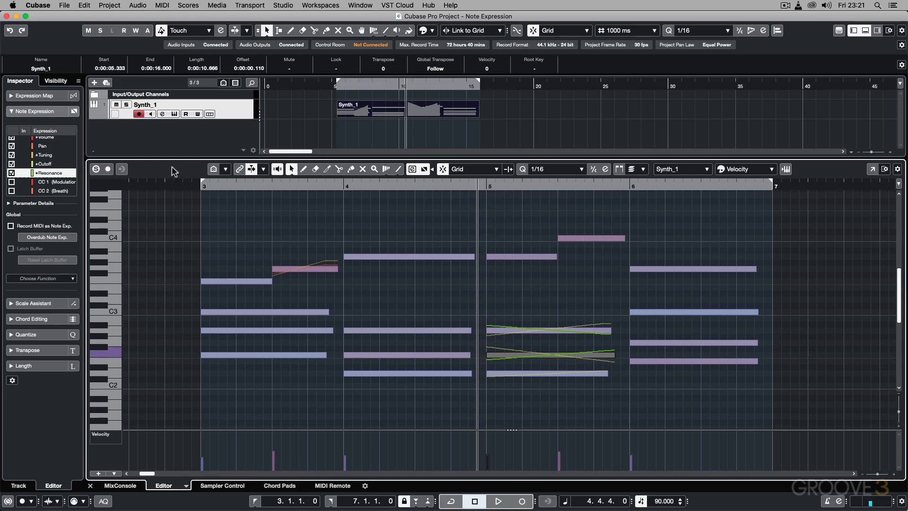
Step: Draw a slightly falling Volume line starting near the middle level across bar 5's A2 note, and return to the Object Selection tool
click(53, 138)
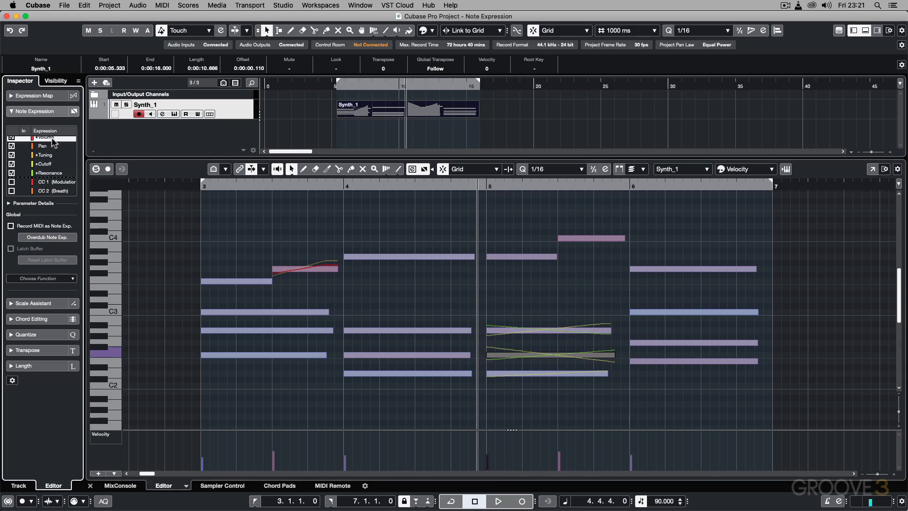
double_click(515, 330)
right_click(508, 318)
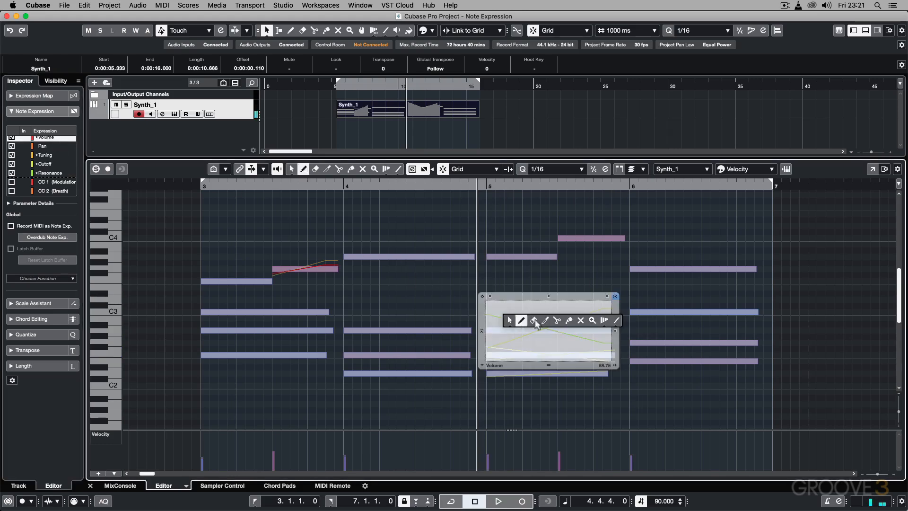
click(609, 322)
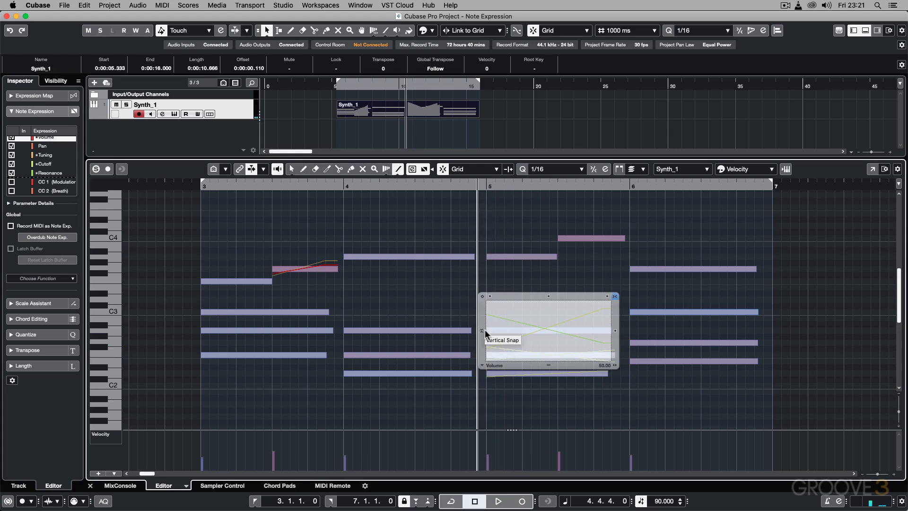
drag(490, 330, 608, 336)
click(569, 278)
right_click(544, 290)
click(545, 295)
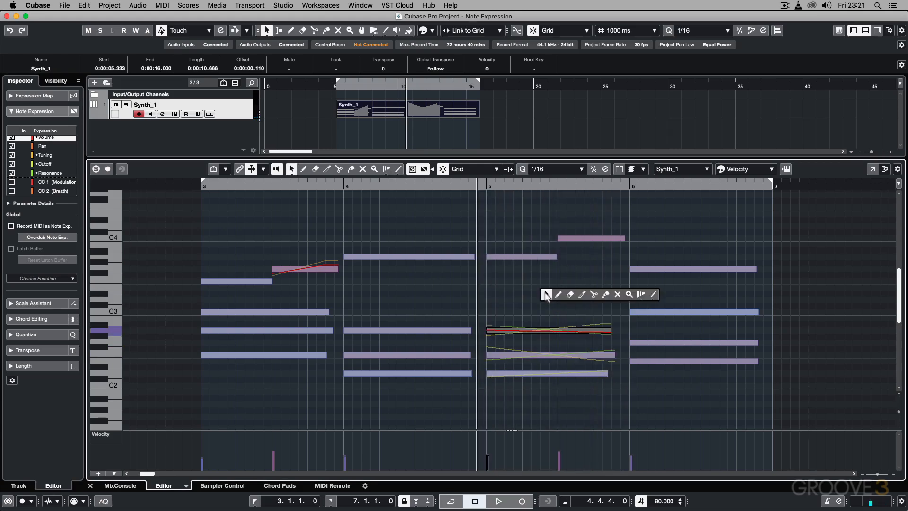
Step: Draw a slightly falling Volume line starting near the middle level across bar 5's F2 note, and close its editor
double_click(540, 353)
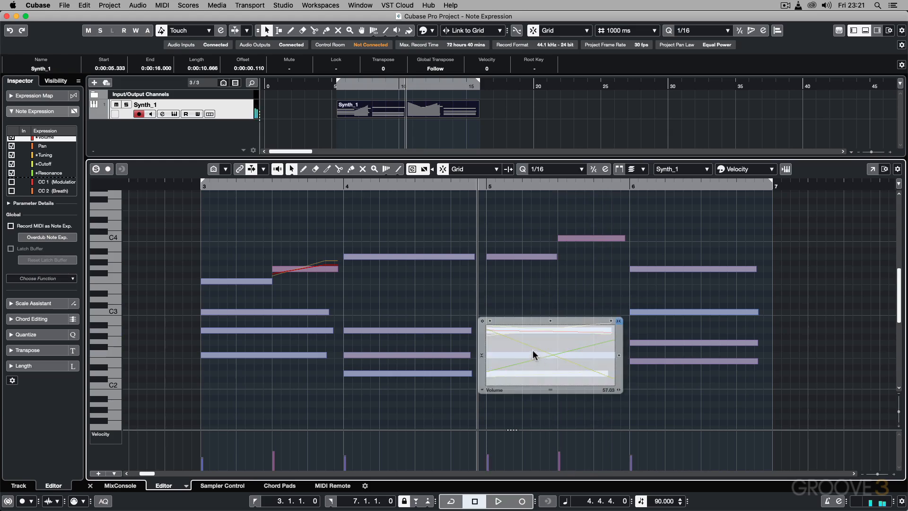
right_click(533, 350)
click(640, 352)
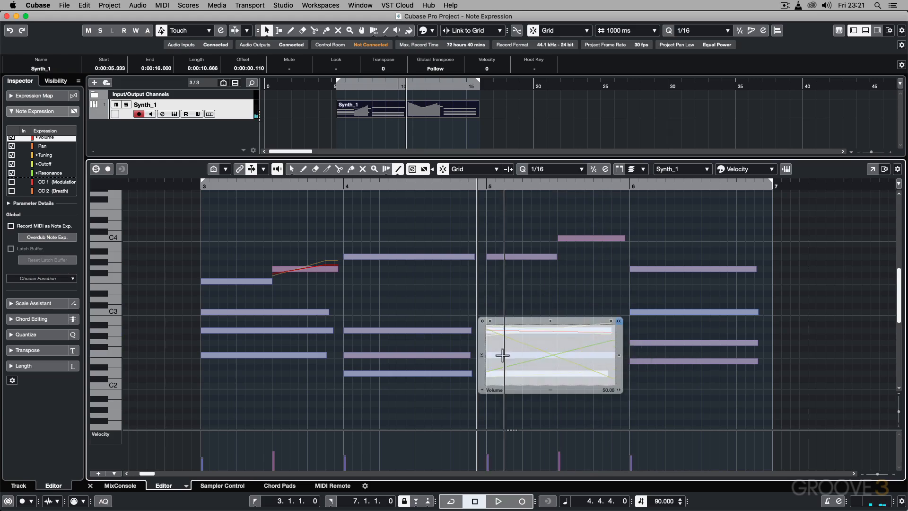
drag(489, 352, 611, 363)
key(1)
click(548, 306)
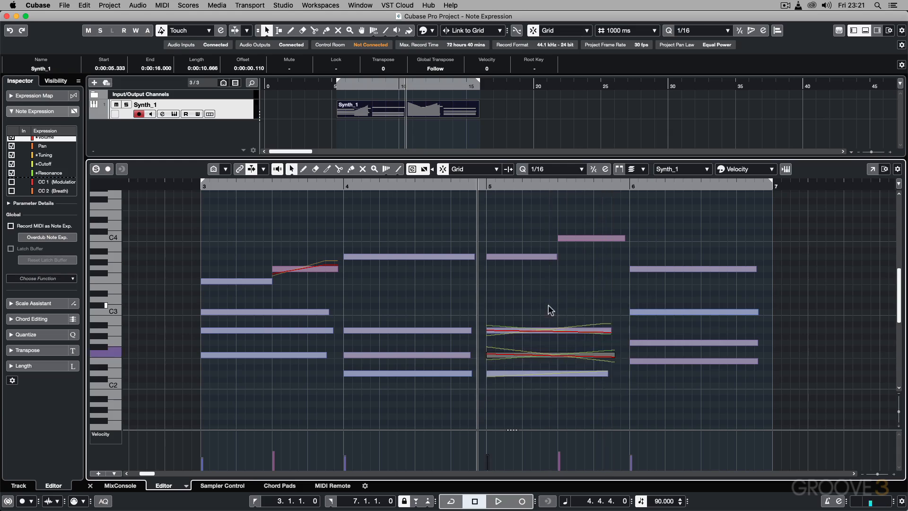
Step: Play the Synth_1 part from the start of bar 3 to hear the drawn expression curves, and stop playback
click(202, 187)
key(space)
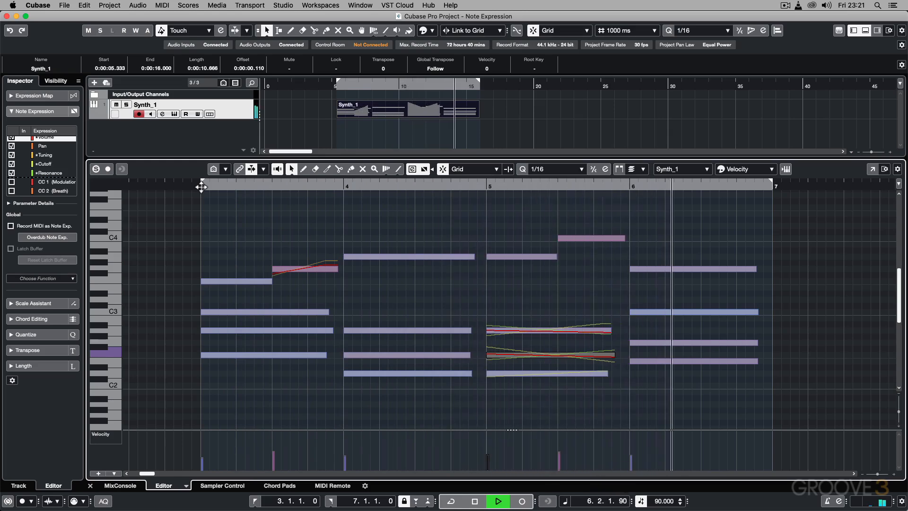
key(space)
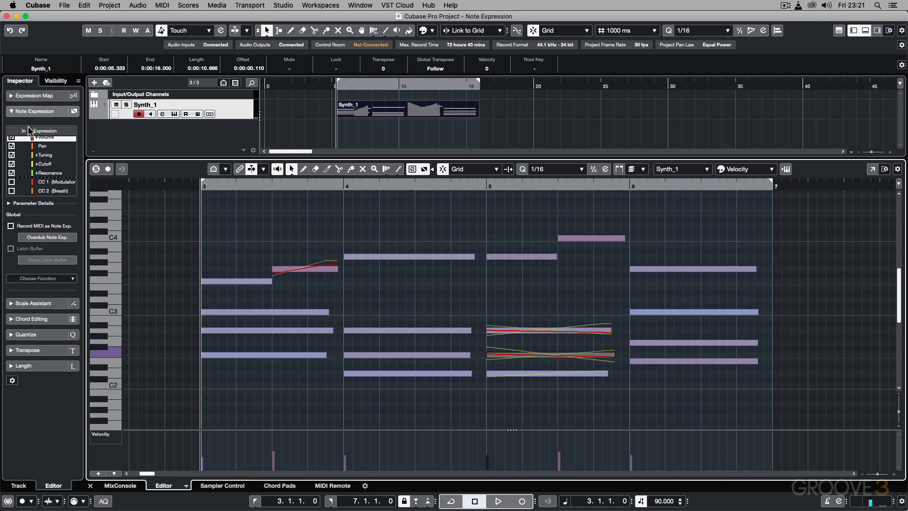
Step: Select the Pan parameter, draw a flat Pan line near the bottom across bar 6's G2 note, and return to the Object Selection tool
click(46, 145)
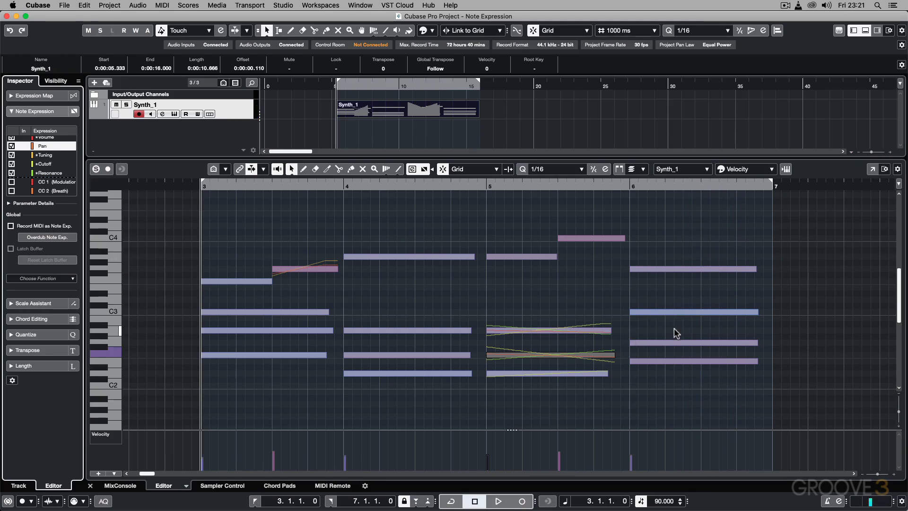
double_click(675, 341)
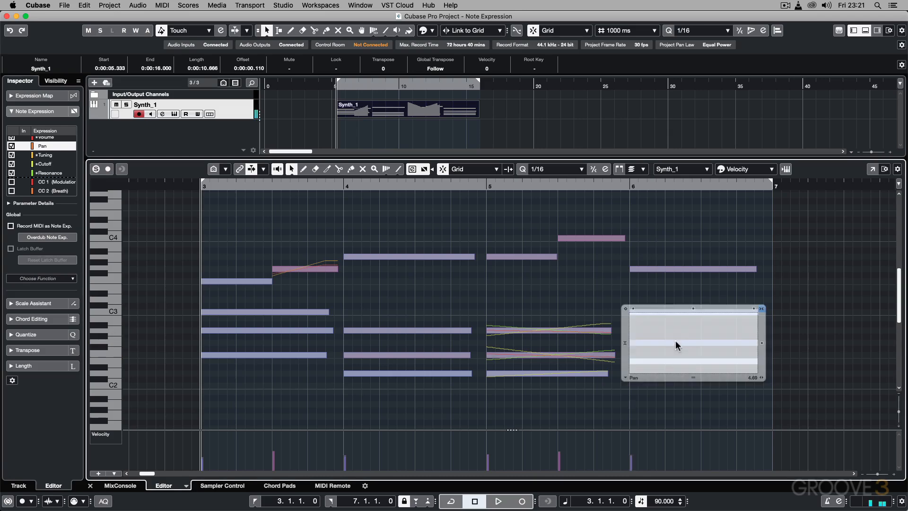
mouse_move(687, 337)
click(781, 337)
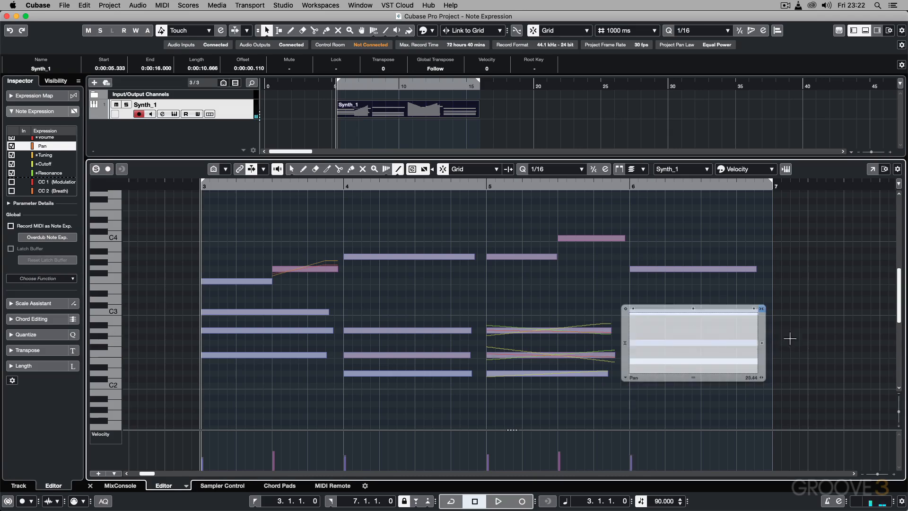
drag(631, 371, 762, 372)
right_click(711, 299)
click(711, 300)
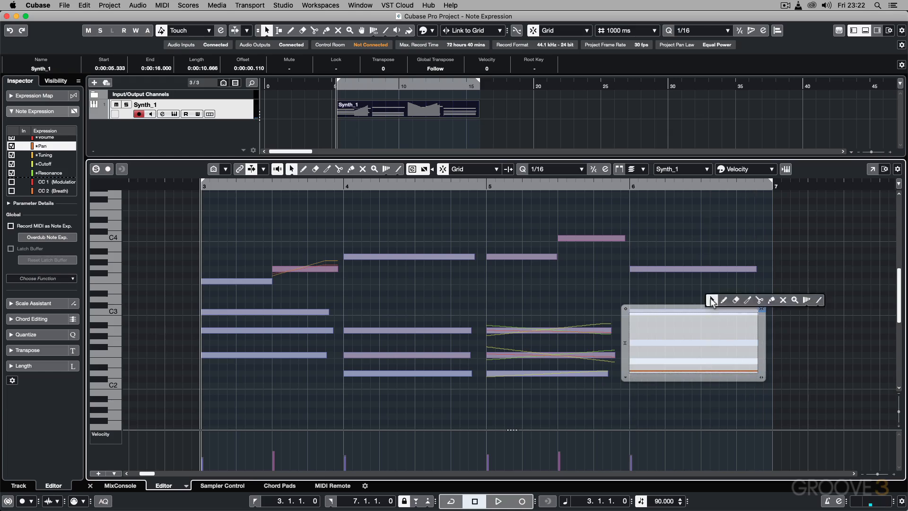
click(710, 298)
Step: Draw a flat Pan line clearly below the middle level across bar 6's E2 note, and close its Note Expression Editor
double_click(686, 361)
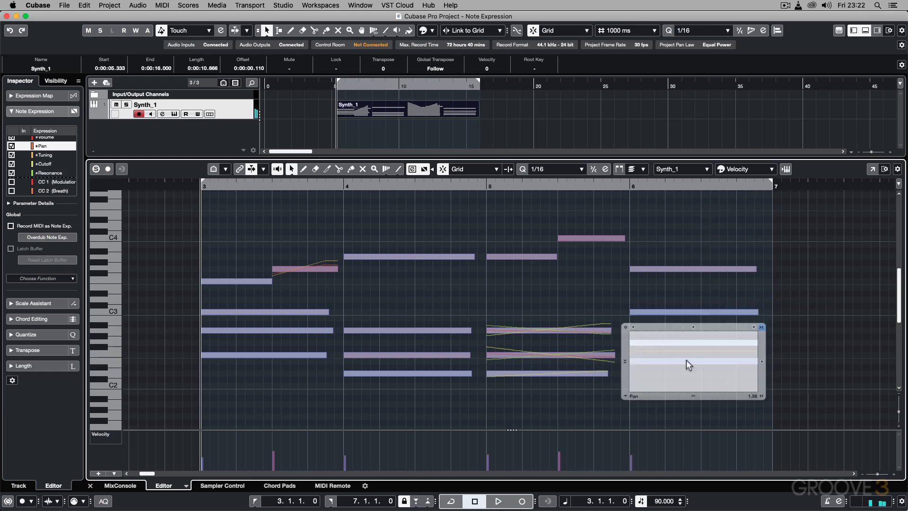
right_click(657, 367)
click(764, 370)
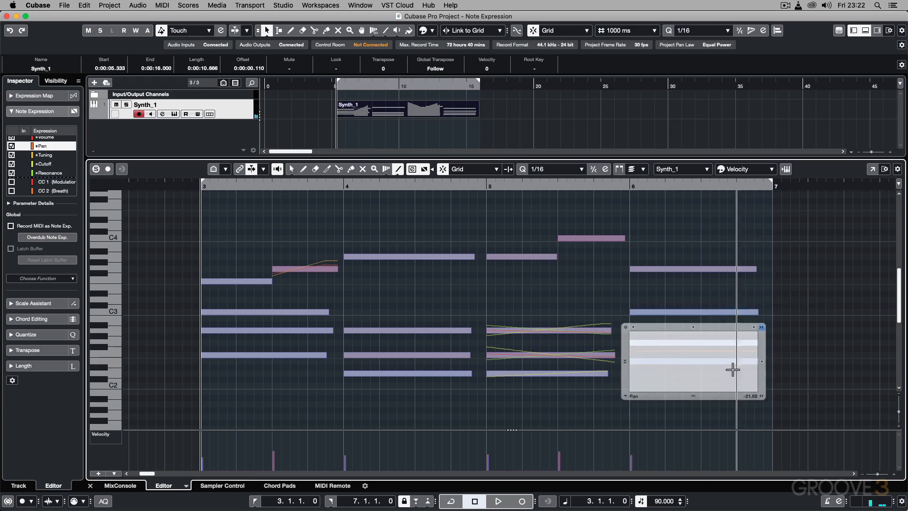
drag(633, 379, 757, 379)
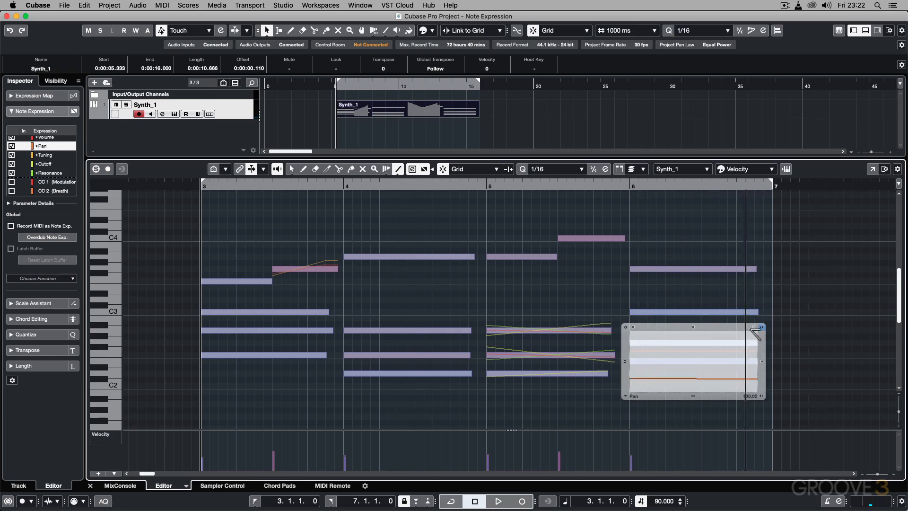
click(733, 304)
right_click(714, 303)
click(714, 307)
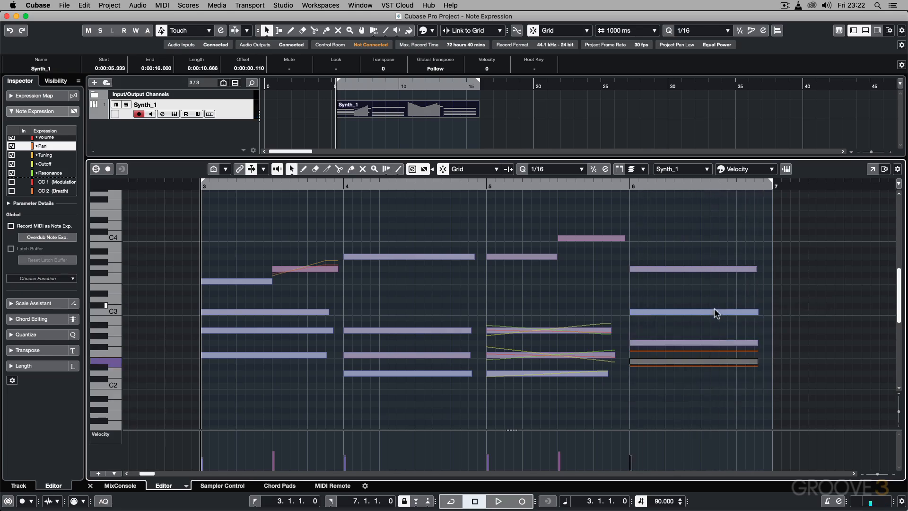
Step: Draw a flat Pan line slightly above the middle level across bar 6's C3 note, and return to the Object Selection tool
double_click(713, 310)
right_click(683, 297)
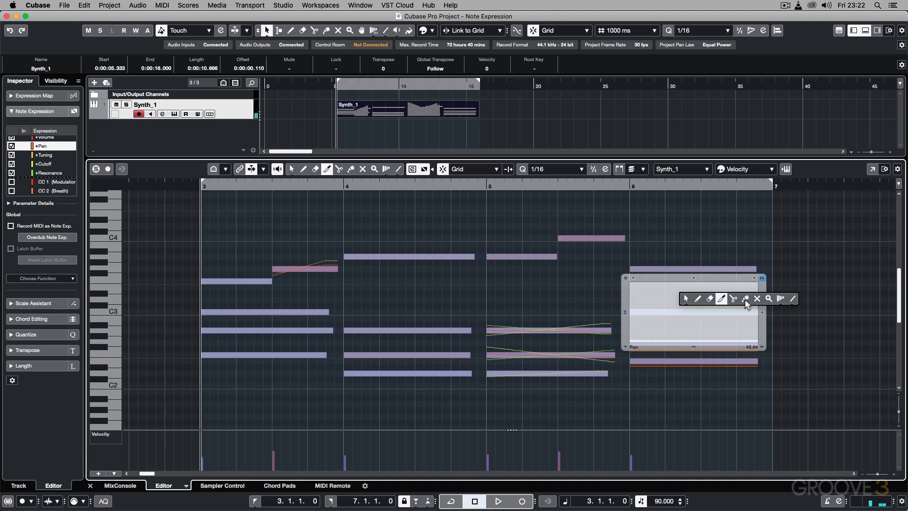
click(784, 301)
drag(636, 305, 759, 303)
right_click(739, 248)
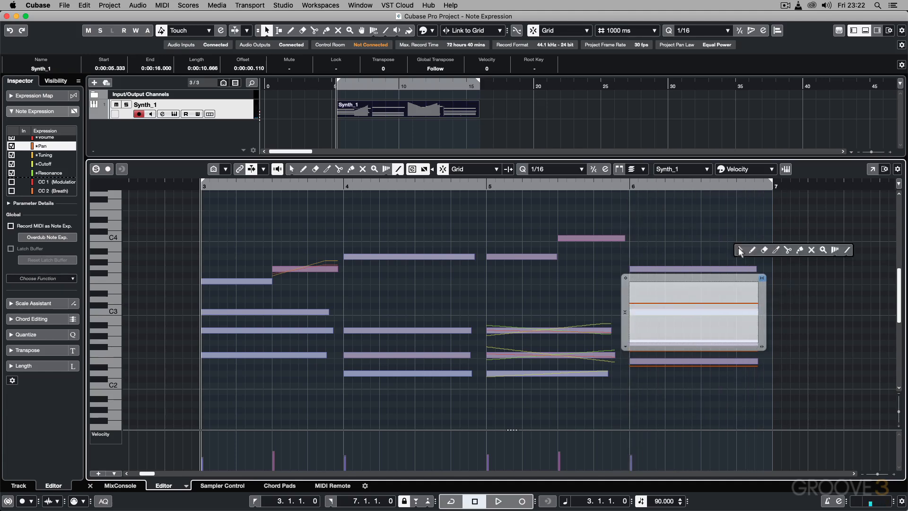
click(739, 248)
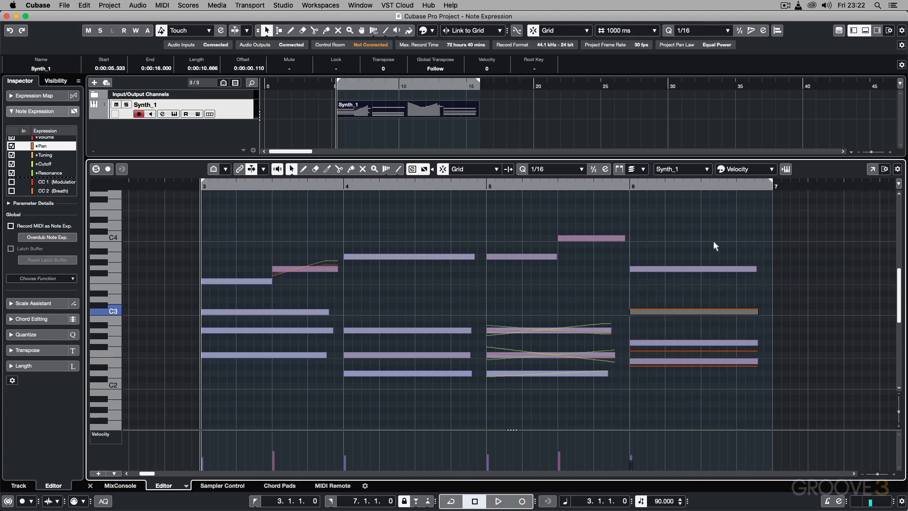
Step: Draw a flat Pan line near the top across bar 6's G3 note, and close its Note Expression Editor
double_click(698, 270)
right_click(662, 255)
click(771, 252)
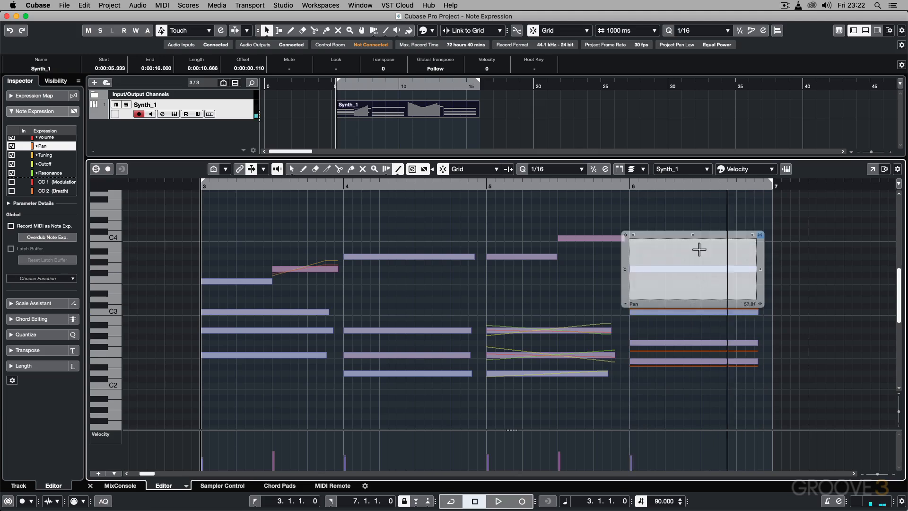
drag(629, 242, 730, 245)
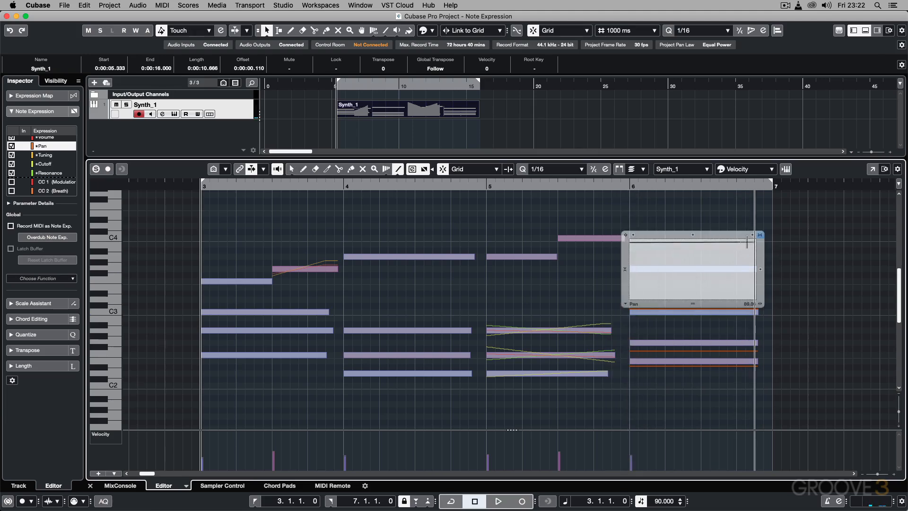
key(1)
key(Escape)
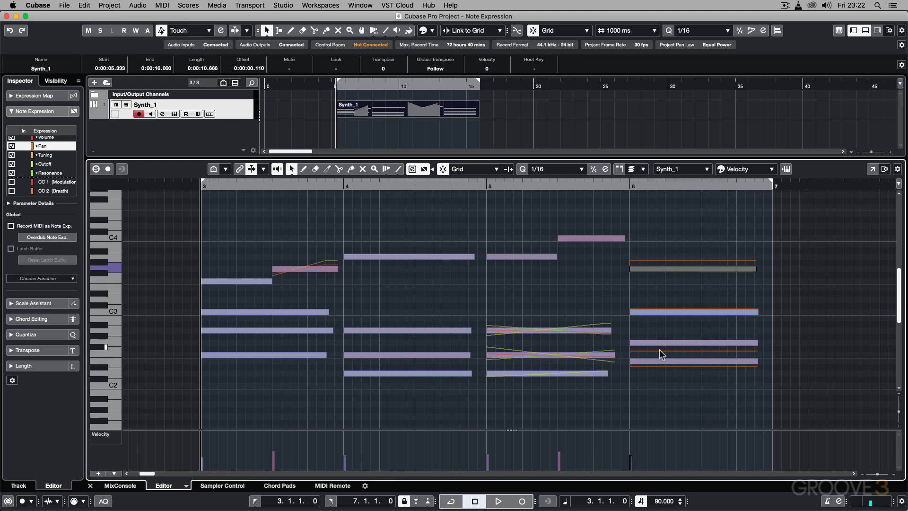
Step: Play the Synth_1 part through bar 6 to hear the per-note panning, and stop playback
key(space)
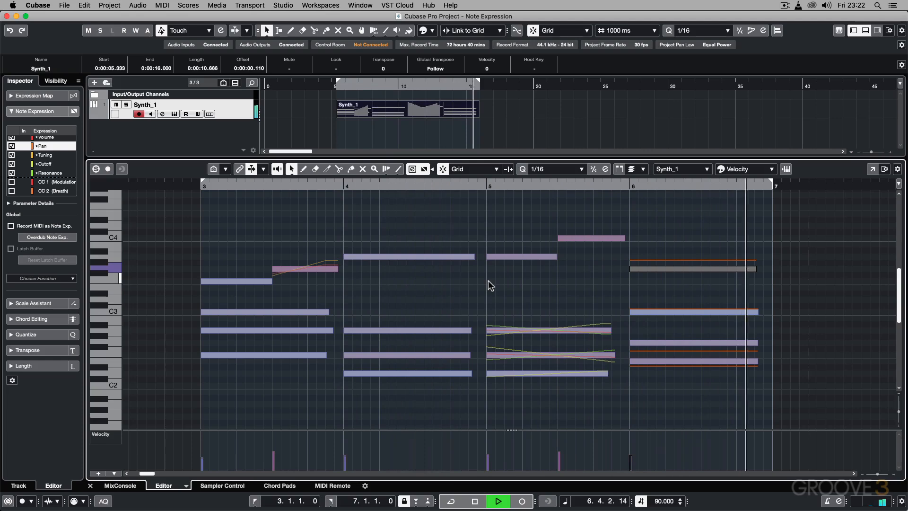
key(space)
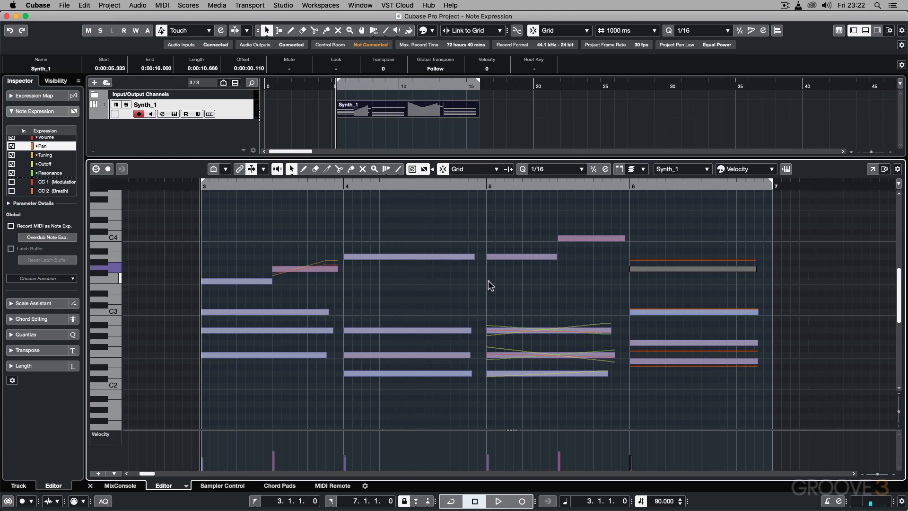
Step: Hide the Note Expression data on the notes, and show it again
click(425, 170)
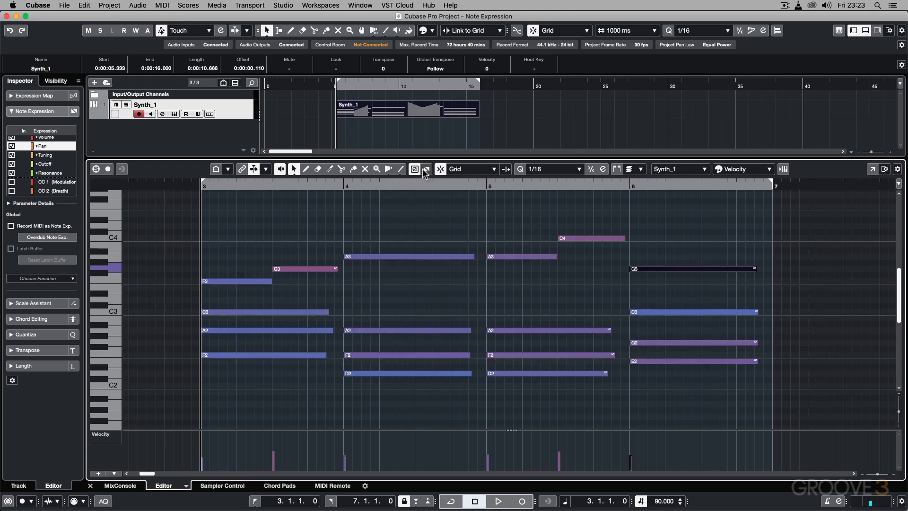
click(415, 169)
click(427, 170)
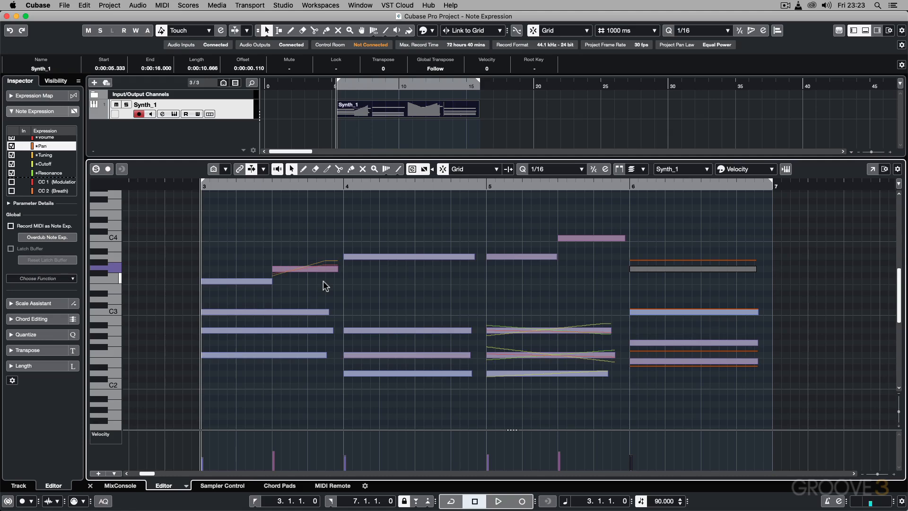
Step: View the Synth_1 track's Retrologue instrument, and look through the CC controllers in the Note Expression parameter list
click(174, 114)
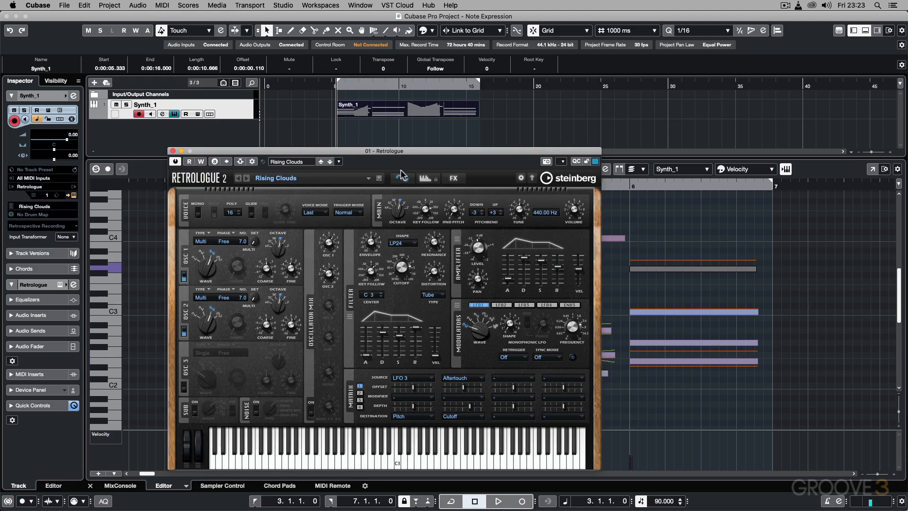
click(173, 151)
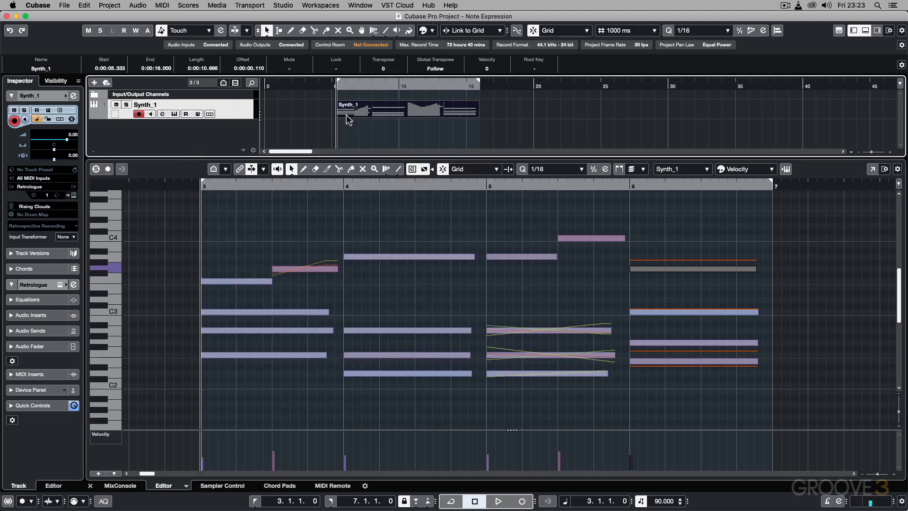
click(373, 115)
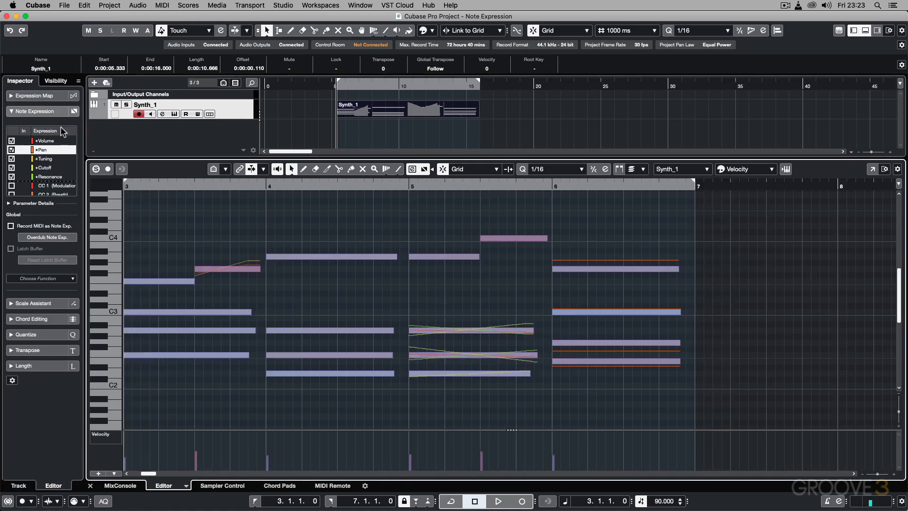
click(38, 114)
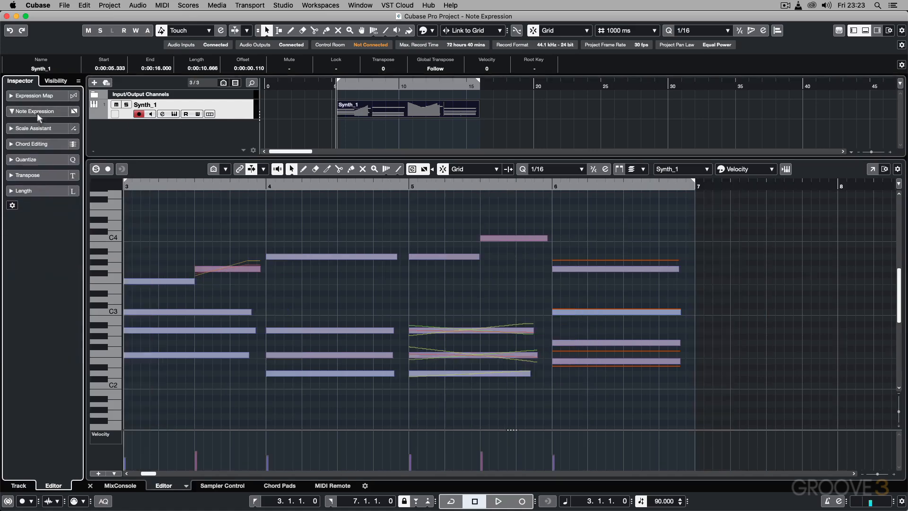
click(37, 113)
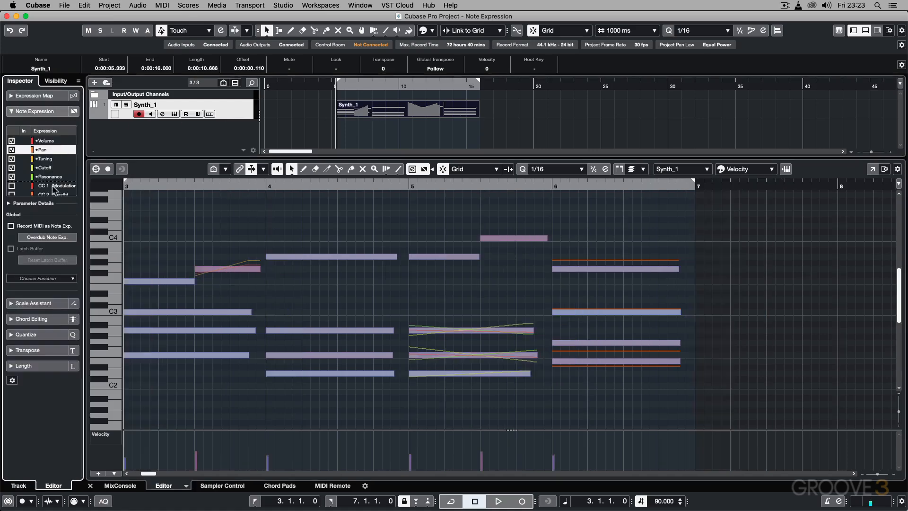
scroll(57, 153, down, 5)
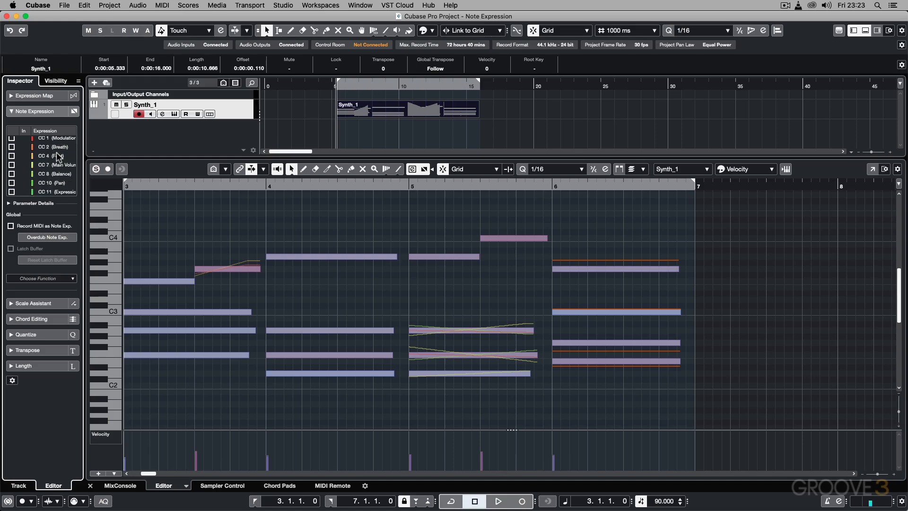
scroll(56, 152, down, 1)
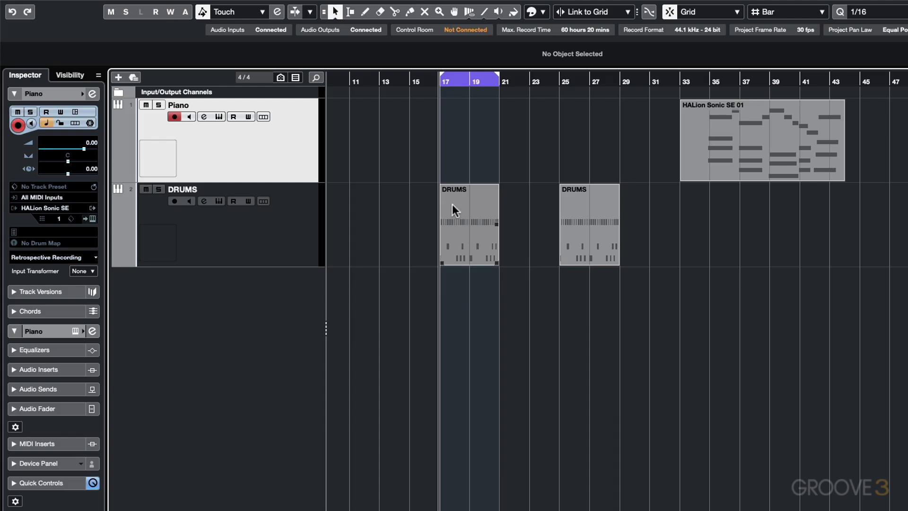
Step: Open the DRUMS part at bar 17 in the Key Editor, audition its drum sounds and playback, and close the editor
double_click(464, 192)
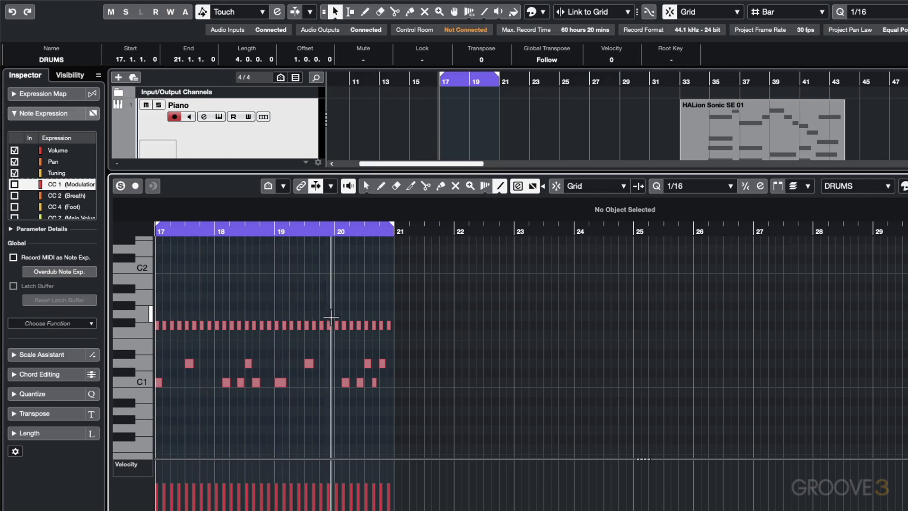
click(146, 381)
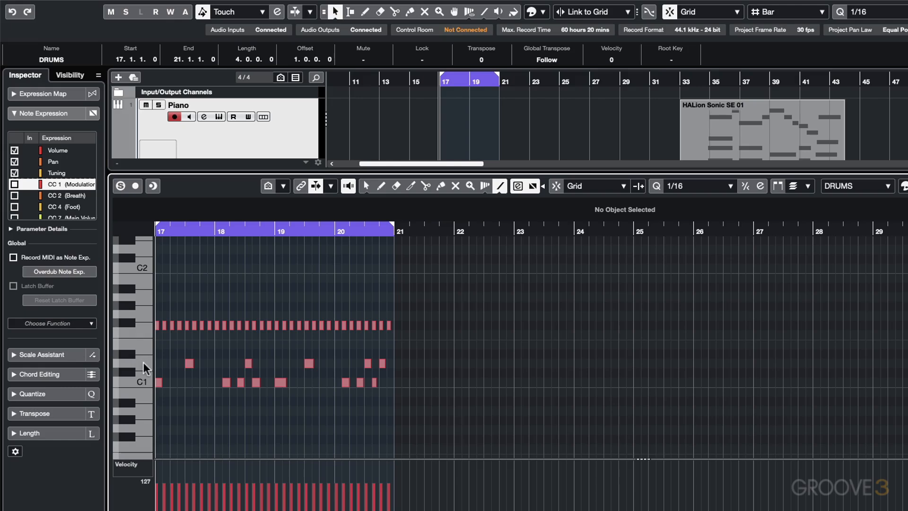
click(132, 322)
key(space)
key(ctrl+e)
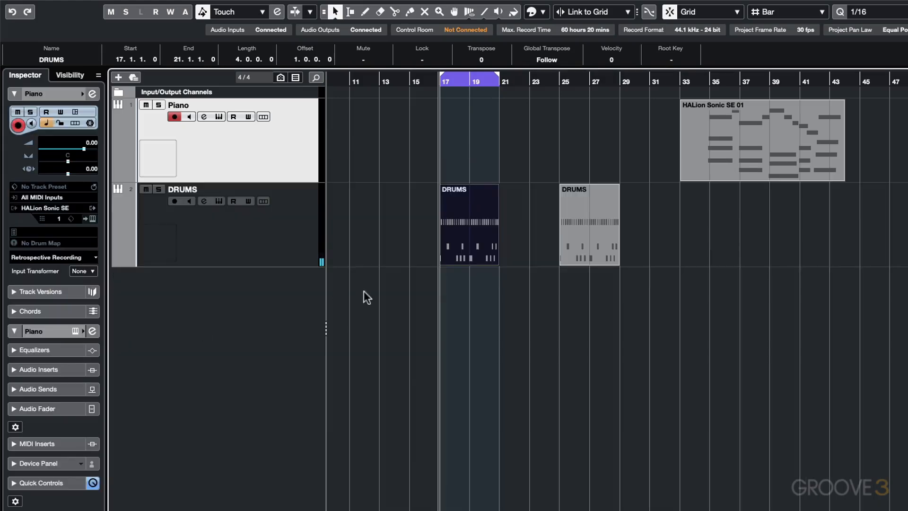
Step: Place the project cursor at bar 25, open the second DRUMS part in the Key Editor, and audition it
click(560, 81)
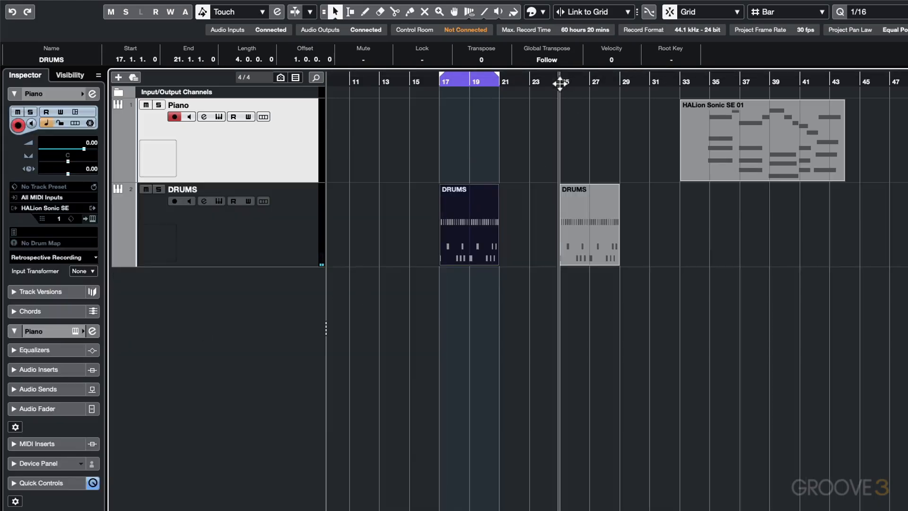
double_click(580, 205)
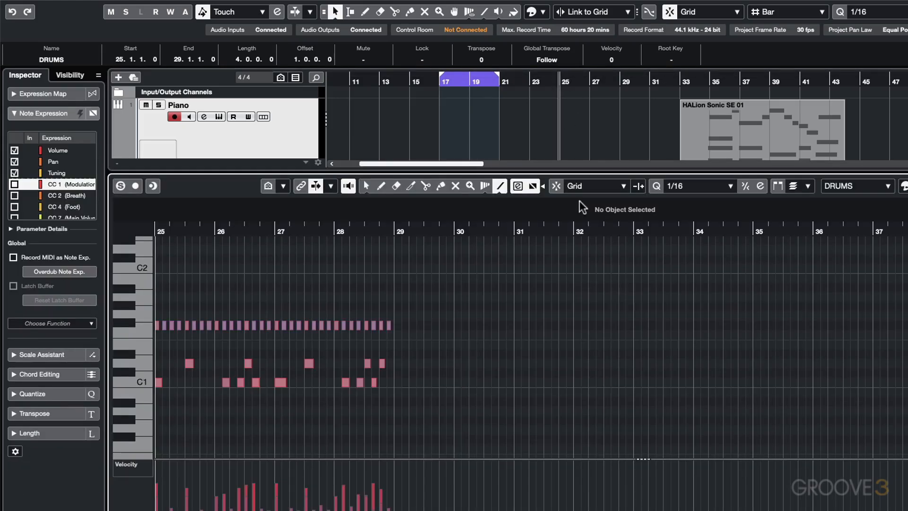
key(space)
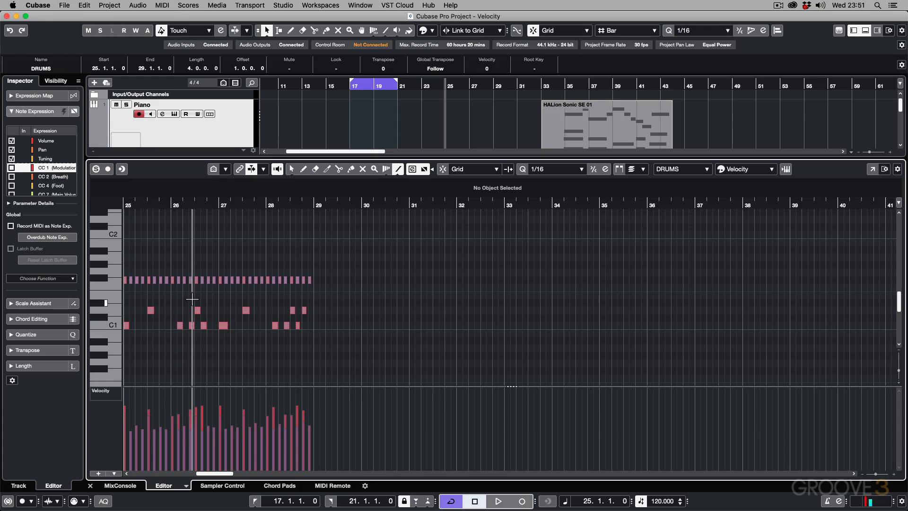
Step: Draw a note about one beat long at the start of bar 27, one semitone below C2, in the DRUMS part
click(290, 30)
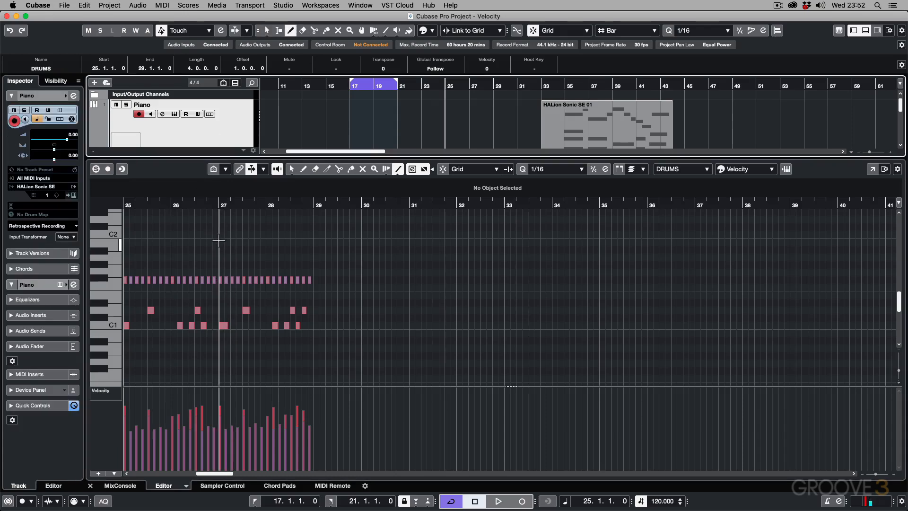
drag(220, 243, 232, 244)
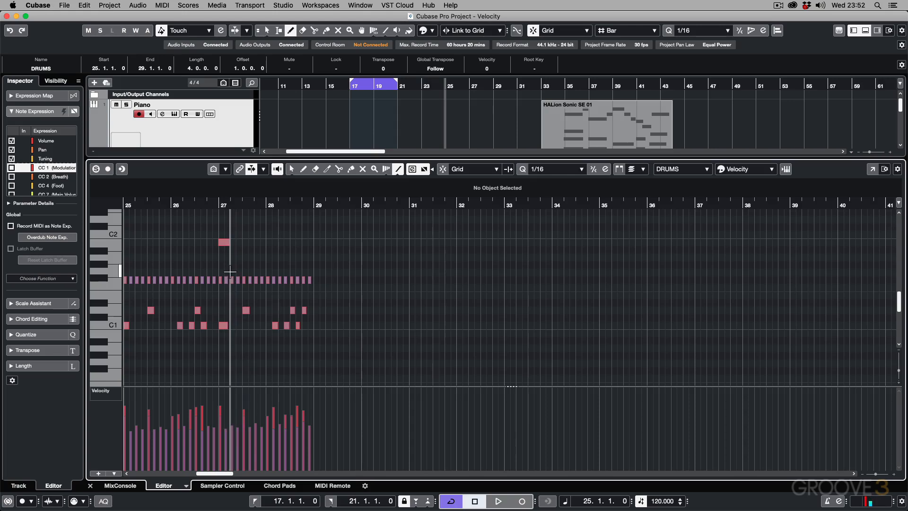
Step: Open the DRUMS part in the List Editor, examine the note velocities under Data 2, and close the editors
click(161, 5)
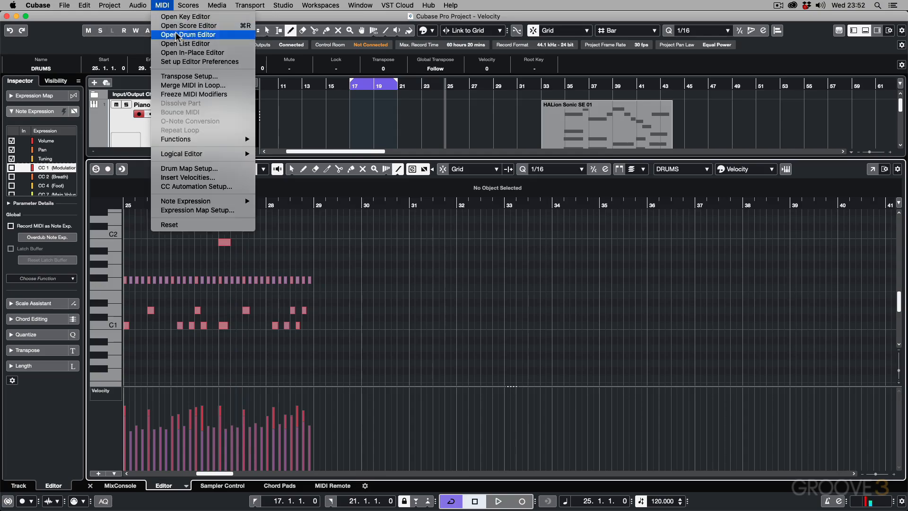
click(178, 44)
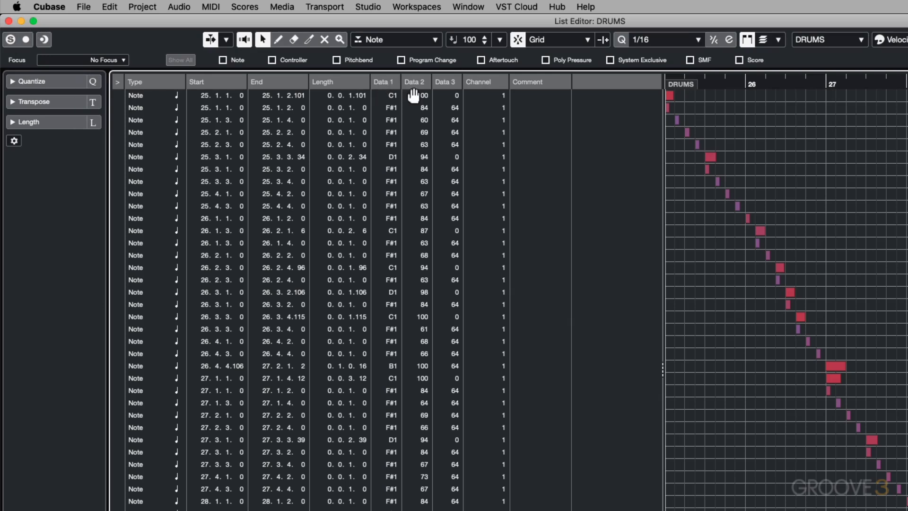
click(9, 21)
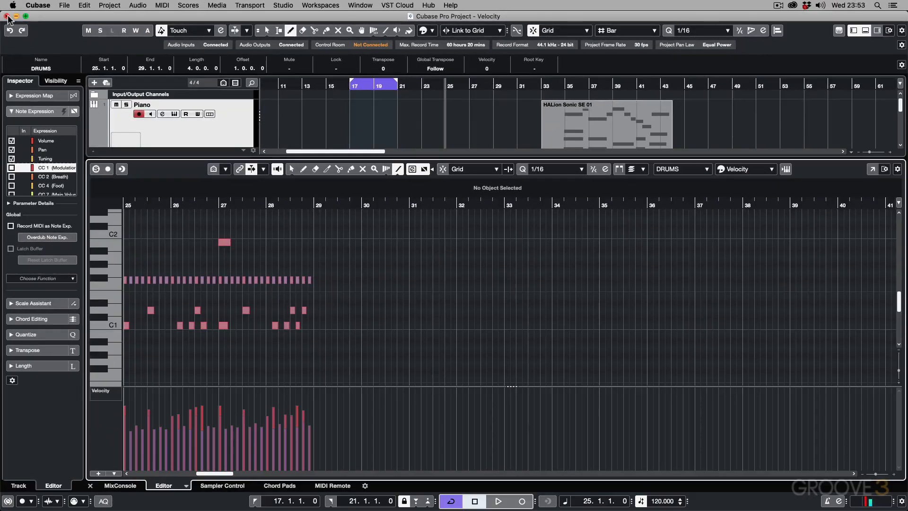
key(Return)
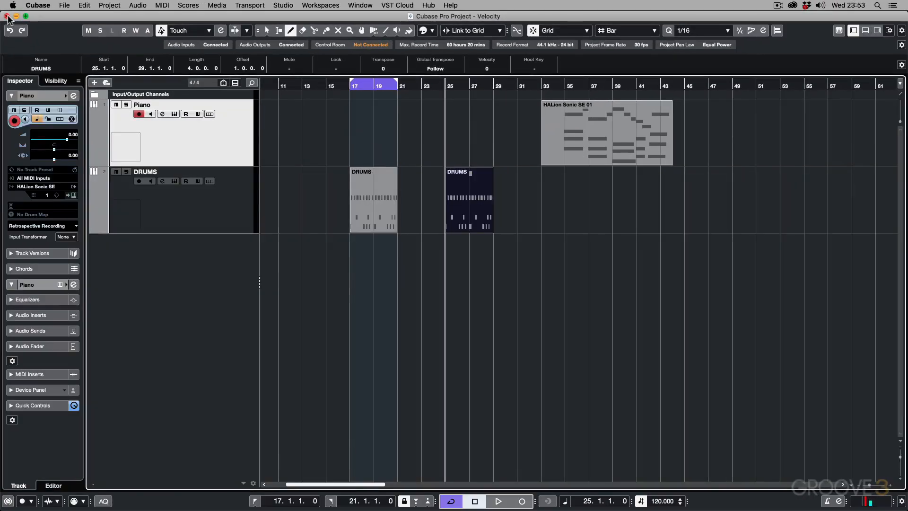
Step: Open the DRUMS part at bar 17 in the Key Editor and select all its notes
key(1)
double_click(369, 179)
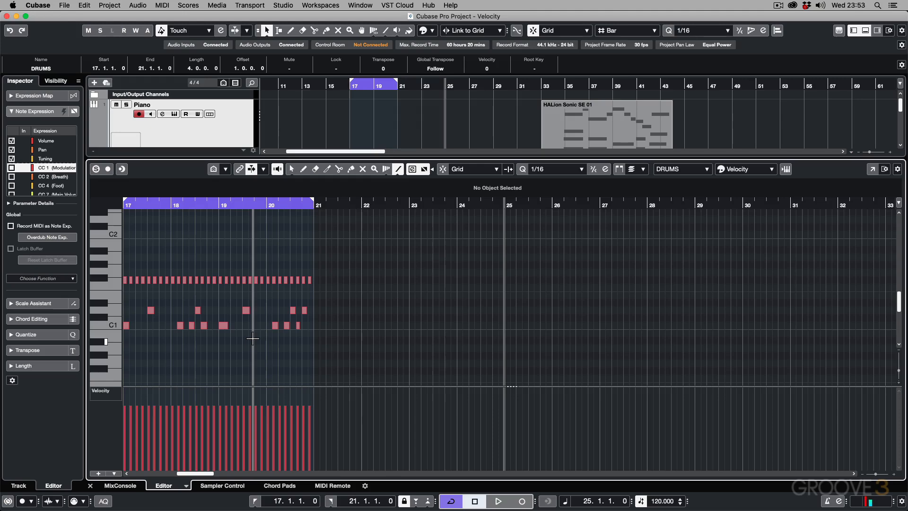
key(1)
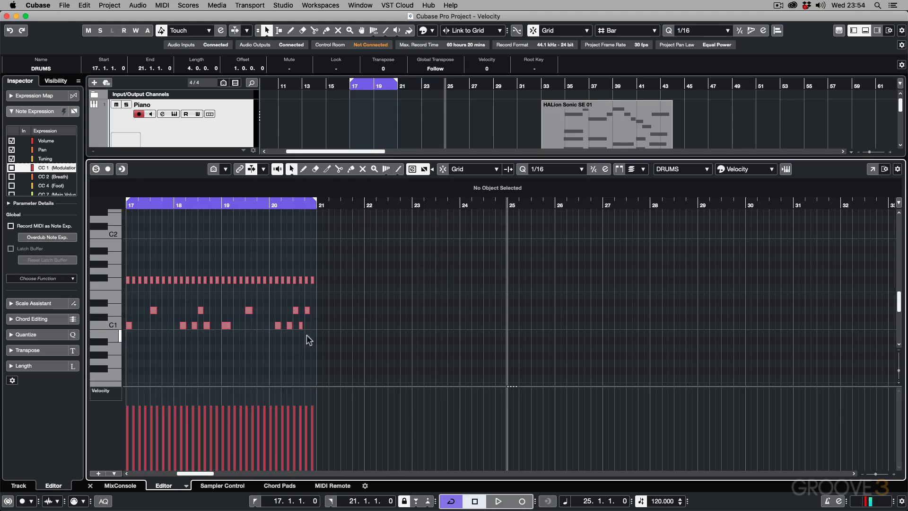
drag(314, 336, 126, 263)
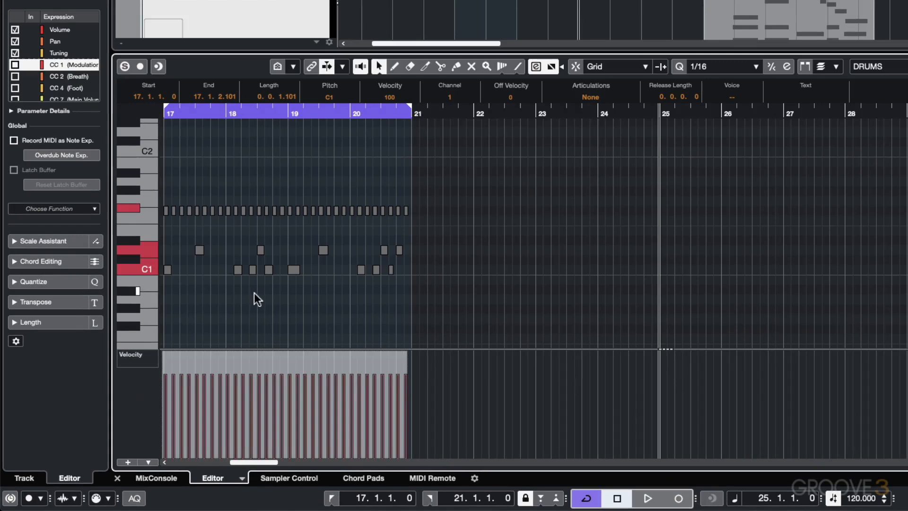
Step: Look through the parameters available for the controller lane and keep Velocity assigned to it
scroll(254, 293, left, 3)
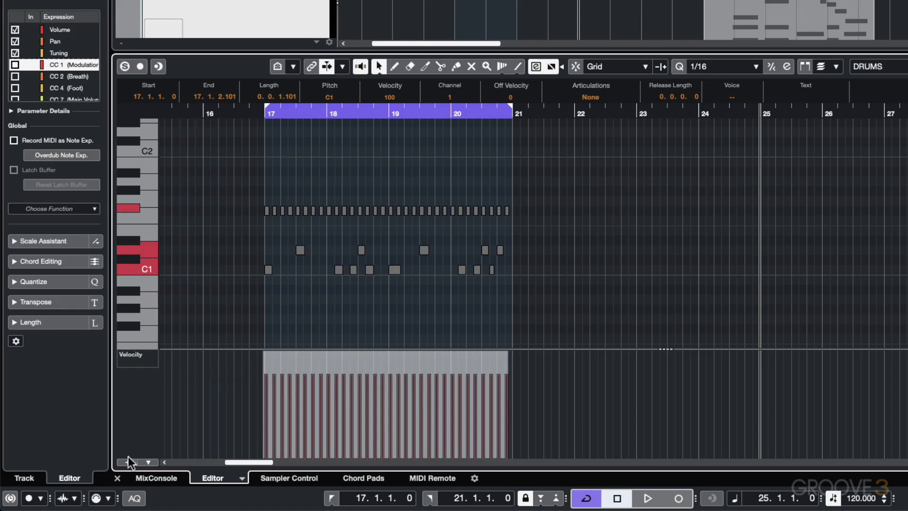
click(153, 355)
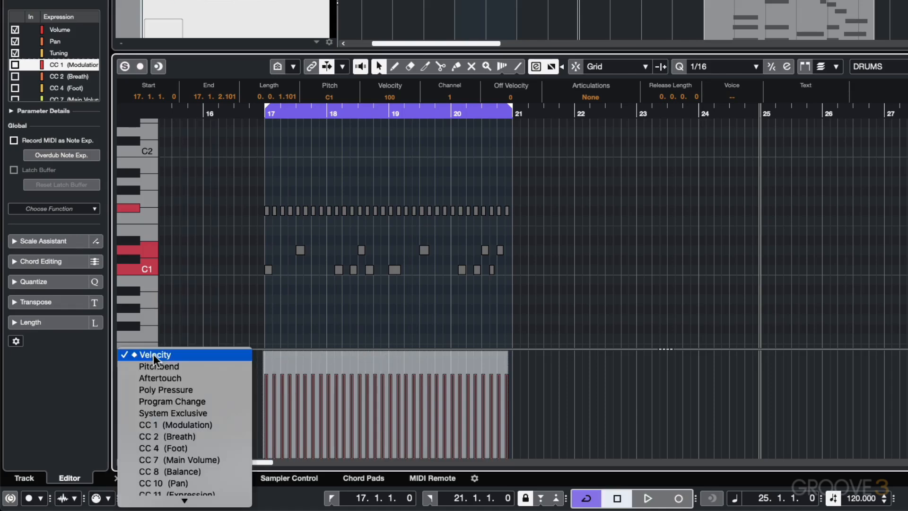
scroll(158, 399, down, 5)
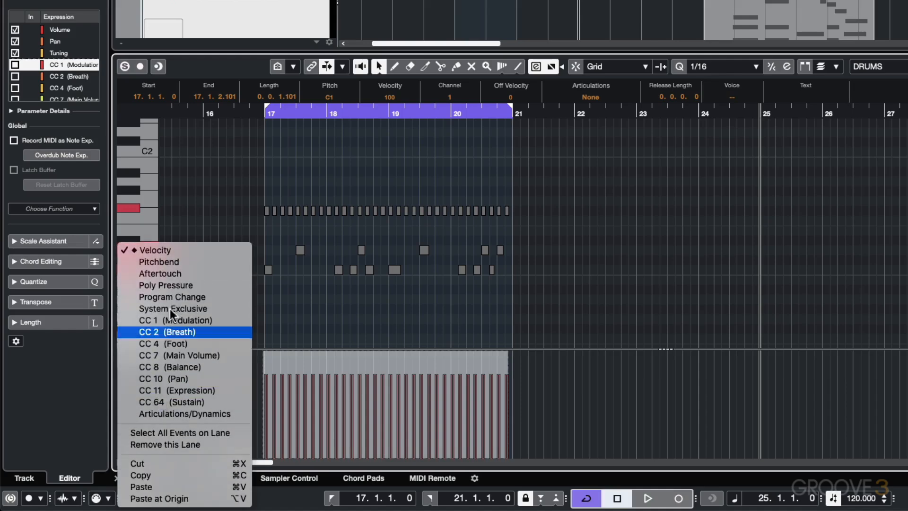
click(180, 247)
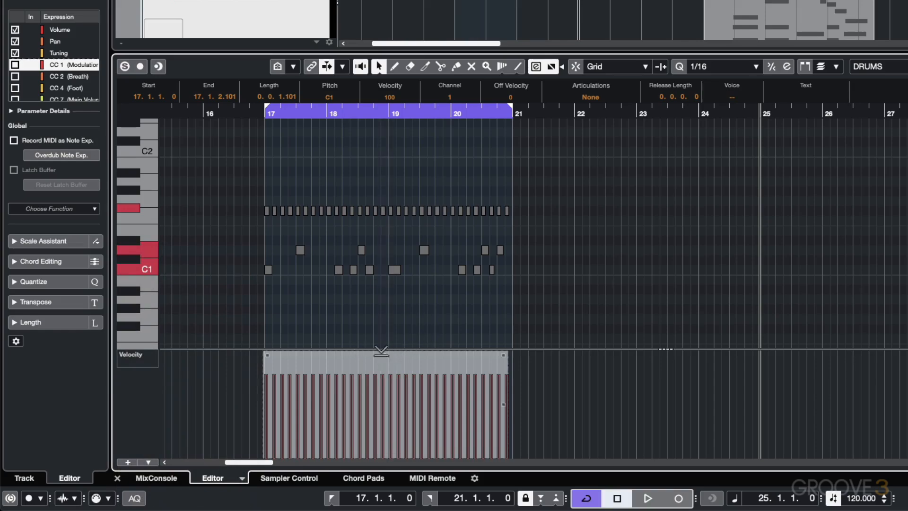
Step: Lower the velocity of all selected notes to about 18, play from bar 17, and raise it to about 119 during playback
mouse_move(296, 358)
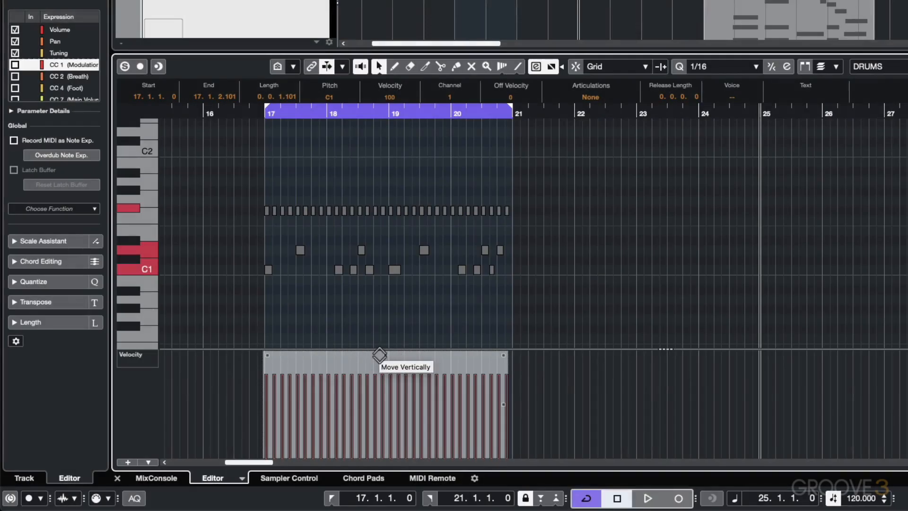
drag(380, 354, 371, 406)
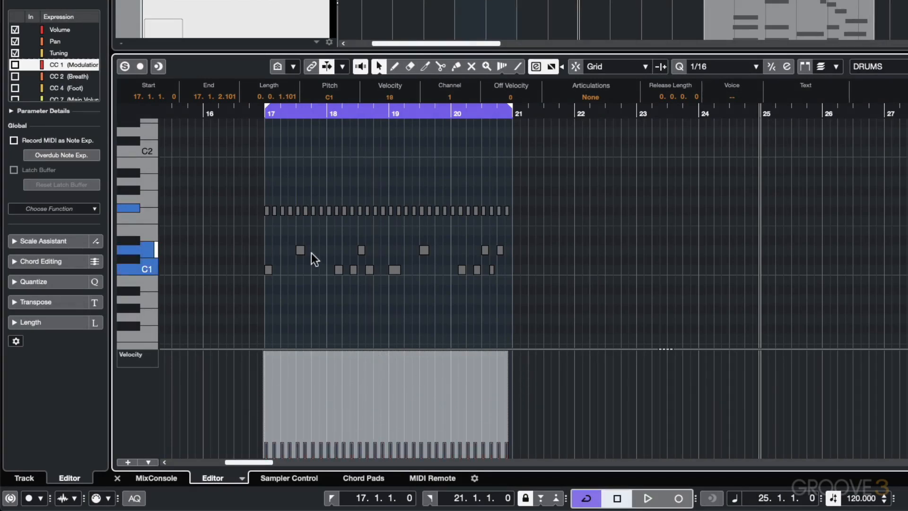
click(263, 113)
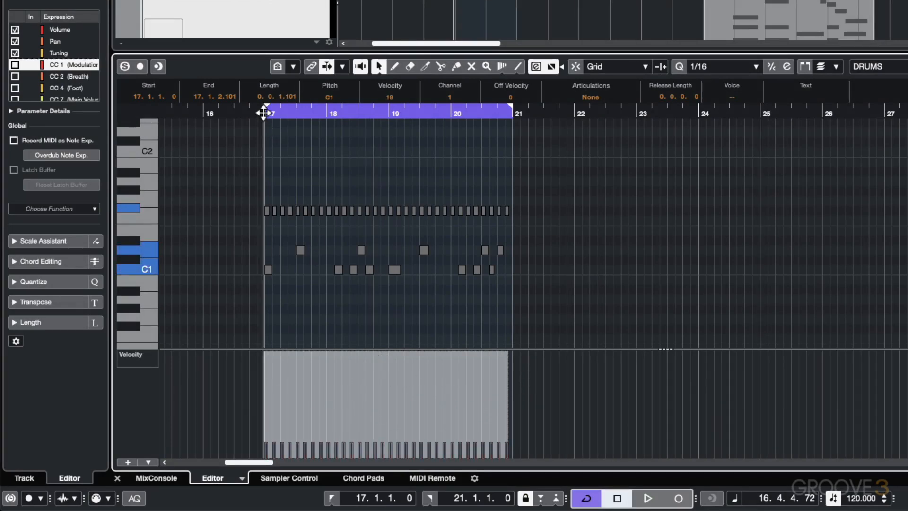
key(space)
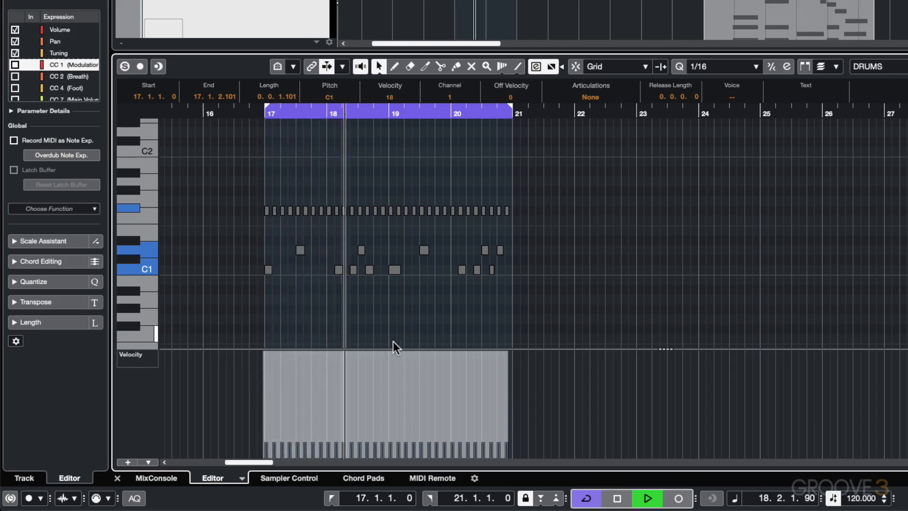
drag(387, 350, 393, 234)
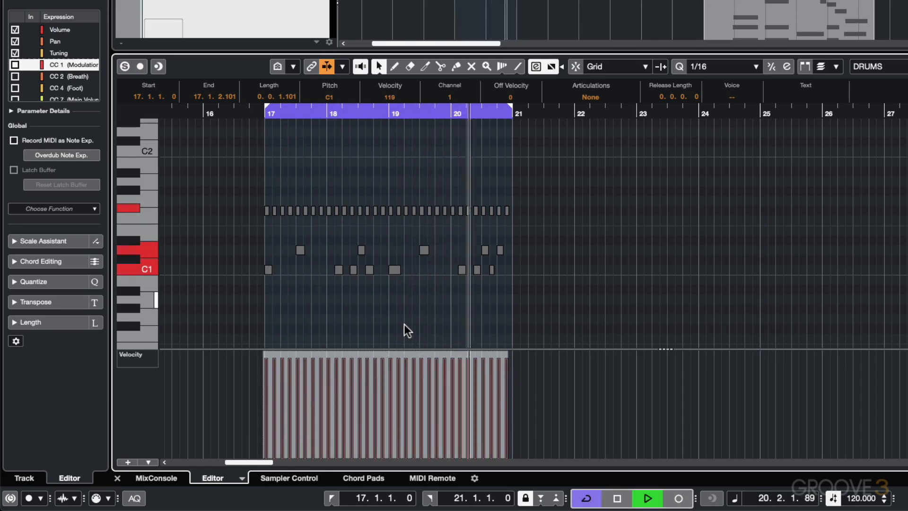
key(space)
Step: Try shifting the velocity of all selected notes together to about 89, up to 118, and down to 30
drag(386, 350, 386, 362)
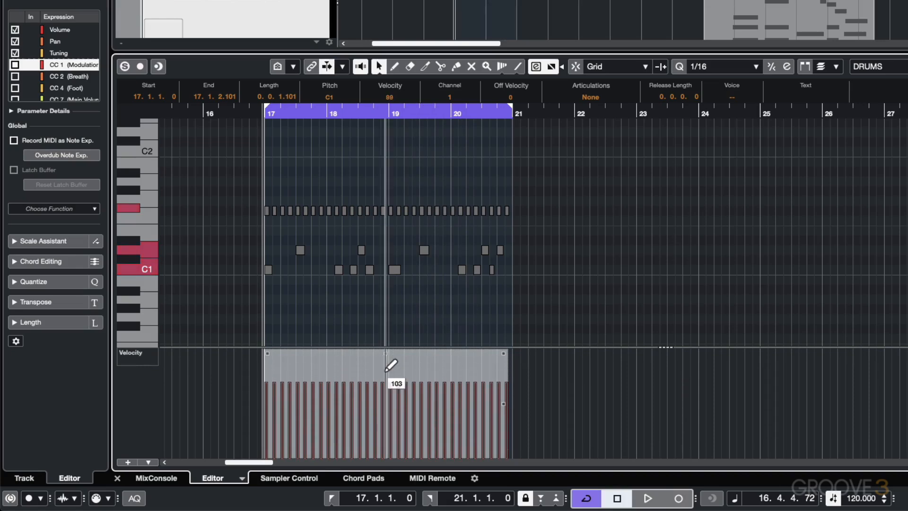
drag(388, 351, 387, 331)
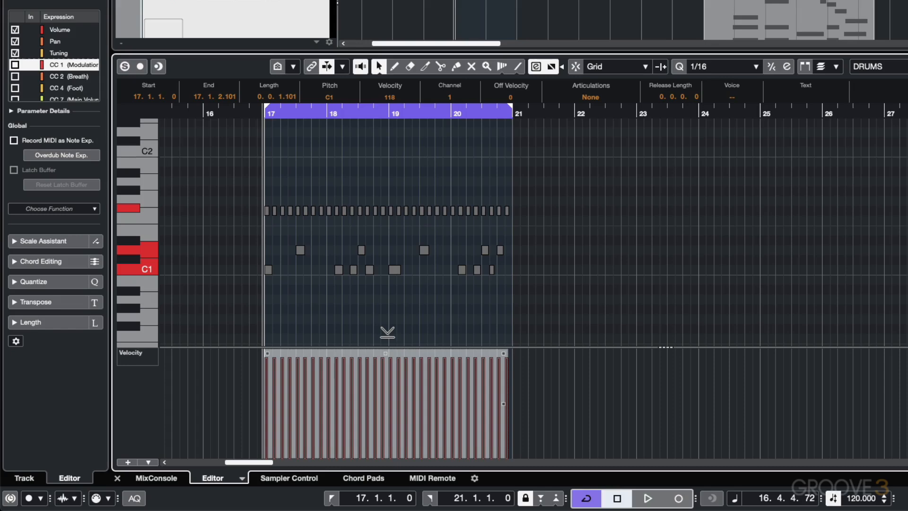
drag(387, 331, 391, 415)
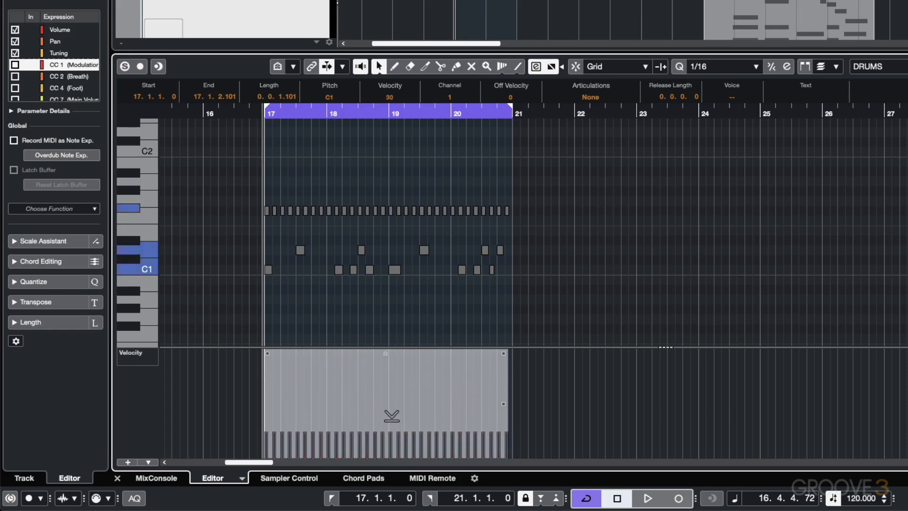
right_click(391, 415)
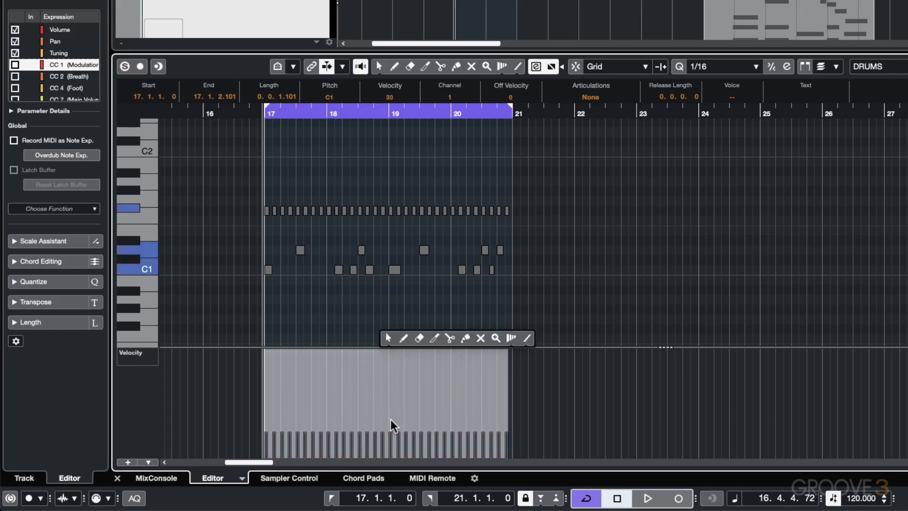
click(378, 378)
Step: Raise all selected notes' velocity to 127, bring it down to 90, and deselect the notes
drag(385, 351, 396, 279)
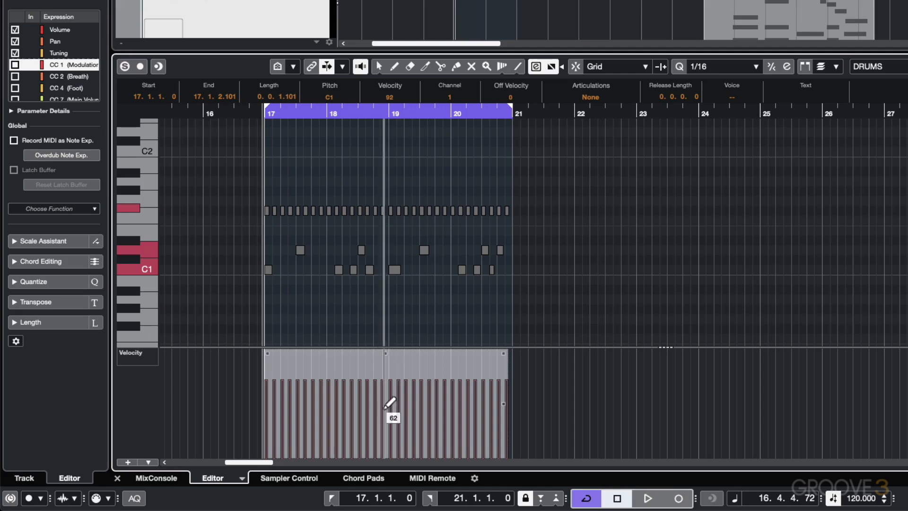
drag(386, 354, 391, 303)
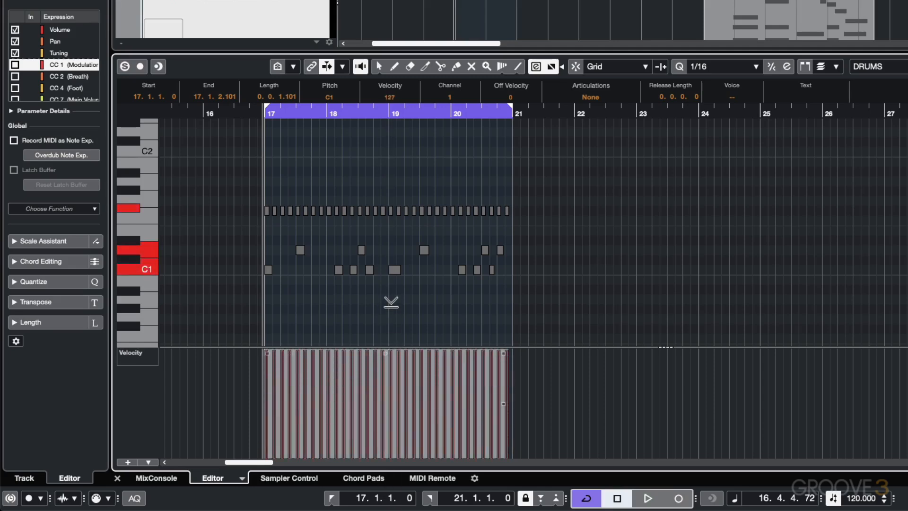
drag(390, 305, 388, 350)
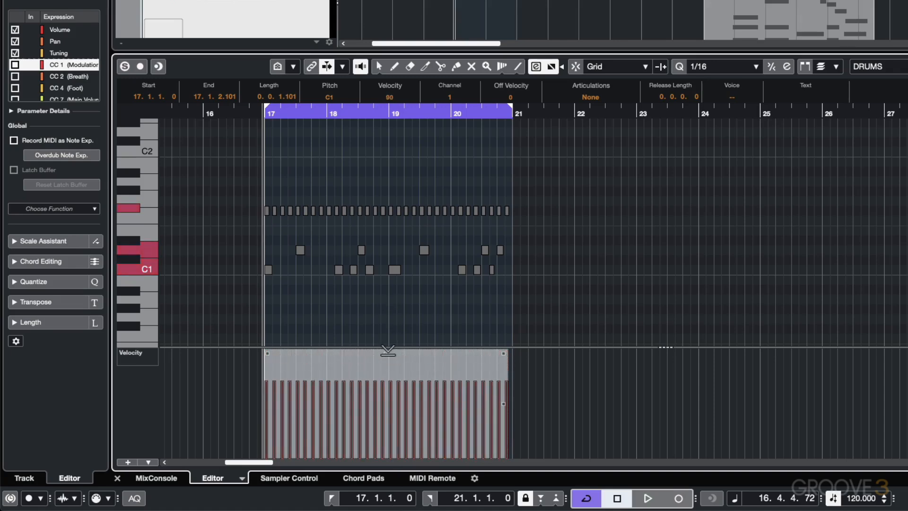
click(375, 339)
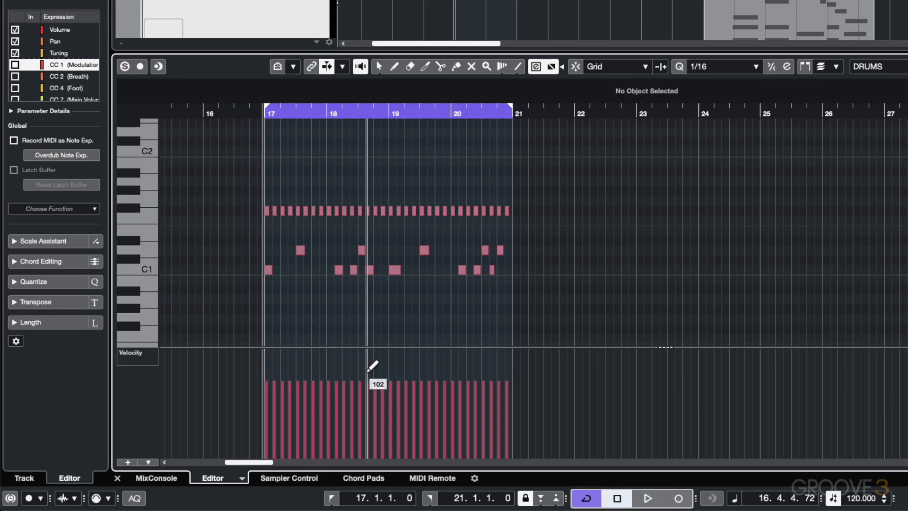
Step: Draw an uneven velocity curve across bars 17 to 20, and try colouring the notes by Pitch before switching back to Velocity
mouse_move(316, 356)
mouse_down()
mouse_move(282, 385)
mouse_move(307, 411)
mouse_move(489, 379)
mouse_up()
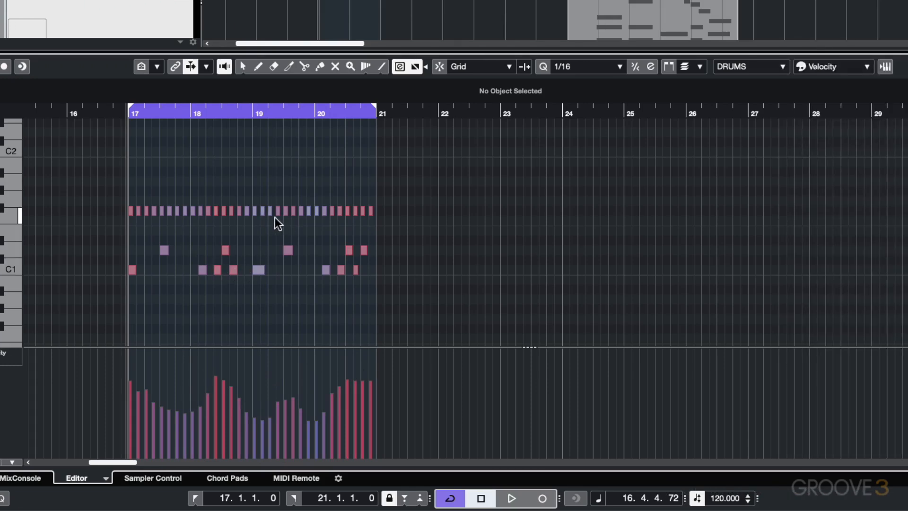
click(836, 68)
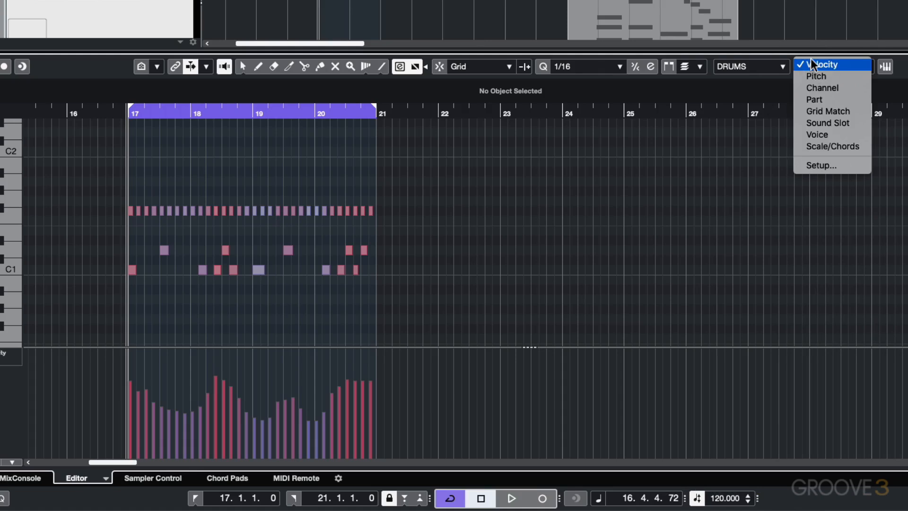
click(815, 76)
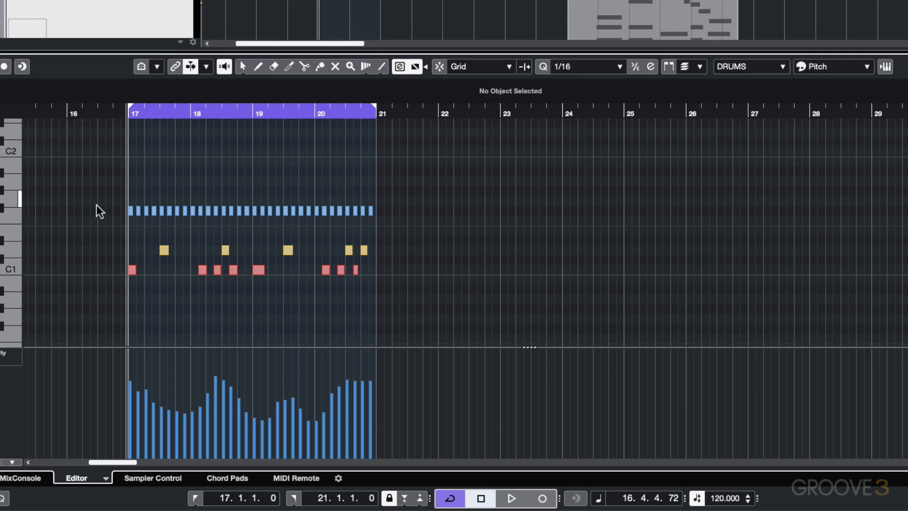
click(863, 66)
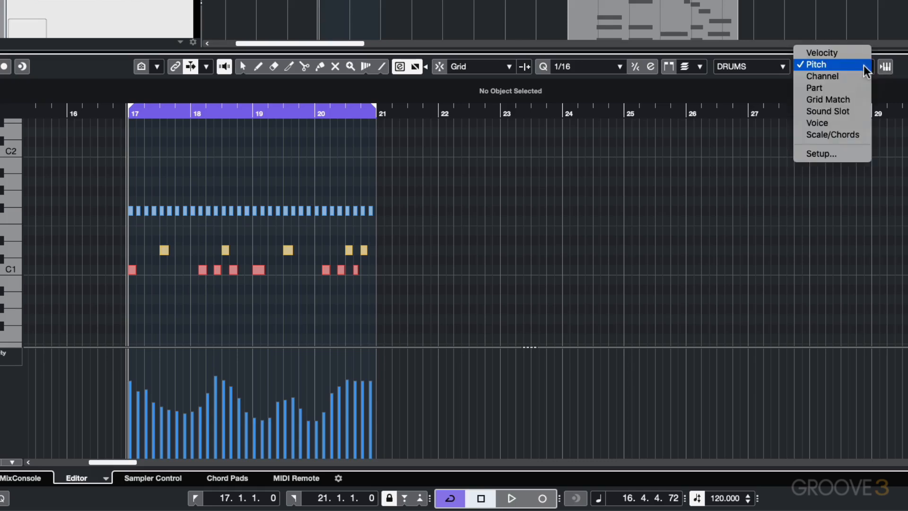
click(822, 53)
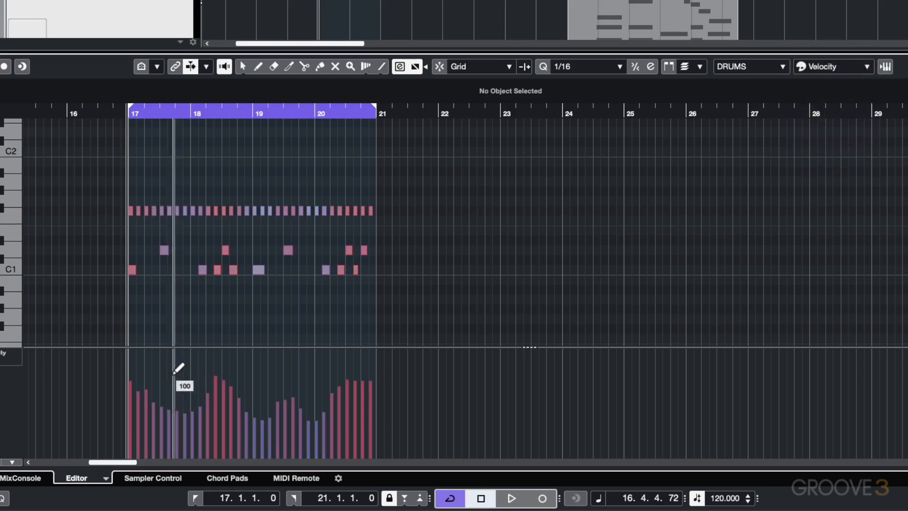
Step: Redraw the velocities freehand over bars 17 to 19, and undo all the freehand velocity edits
mouse_move(178, 371)
mouse_down()
mouse_move(154, 391)
mouse_move(185, 347)
mouse_move(239, 381)
mouse_move(176, 369)
mouse_move(186, 354)
mouse_up()
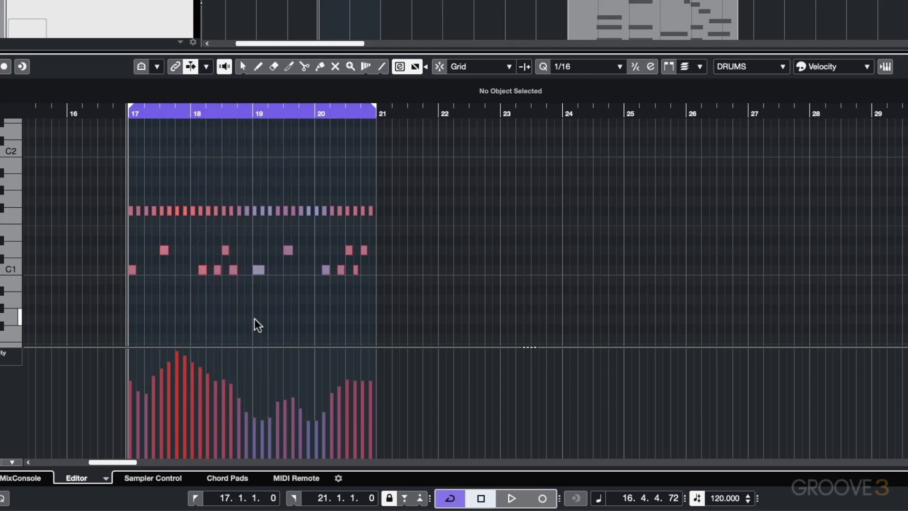
mouse_move(161, 373)
mouse_down()
mouse_move(186, 364)
mouse_move(265, 393)
mouse_move(169, 354)
mouse_up()
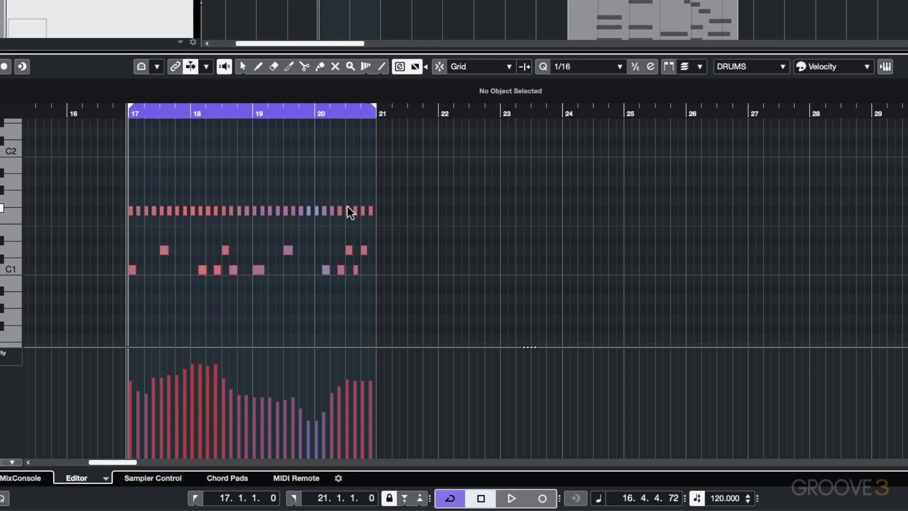
key(super+z)
key(super+z)
key(super+z)
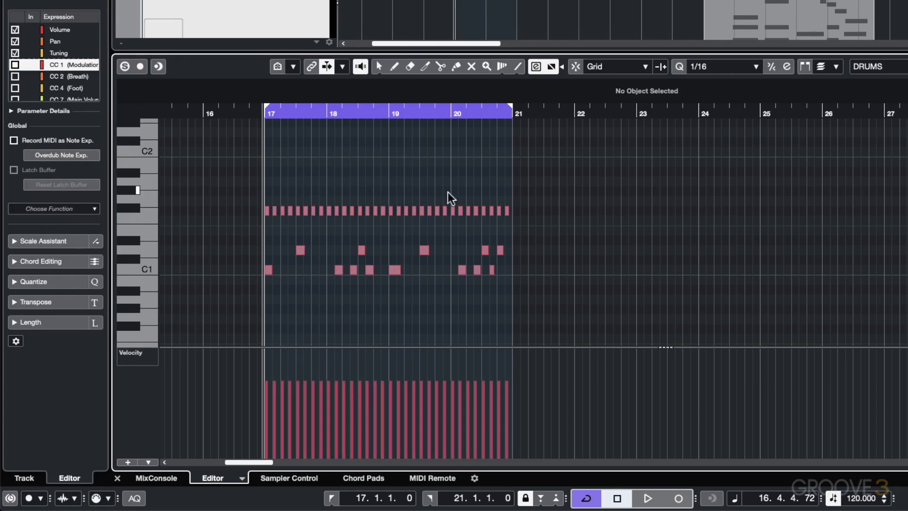
Step: Select all F#1 notes in bars 17 to 20, lower their velocity together to 45, and deselect them
drag(508, 222, 263, 200)
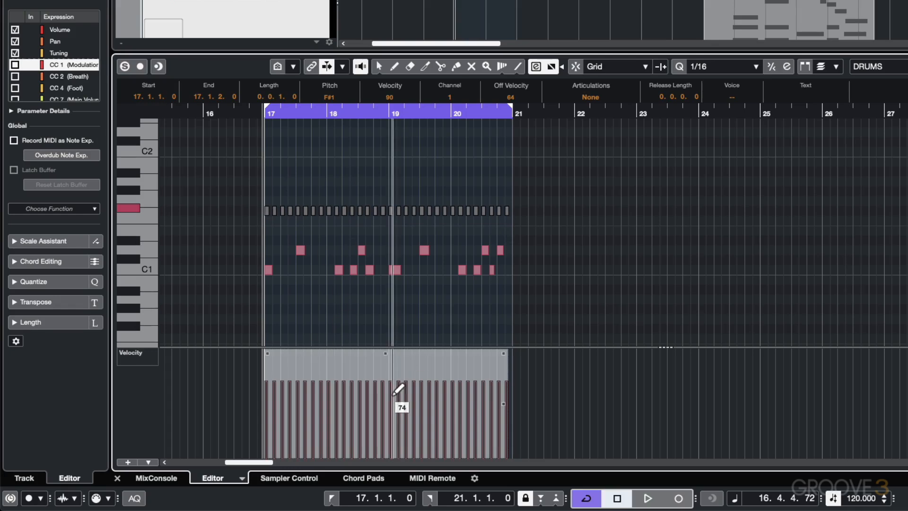
drag(385, 354, 393, 395)
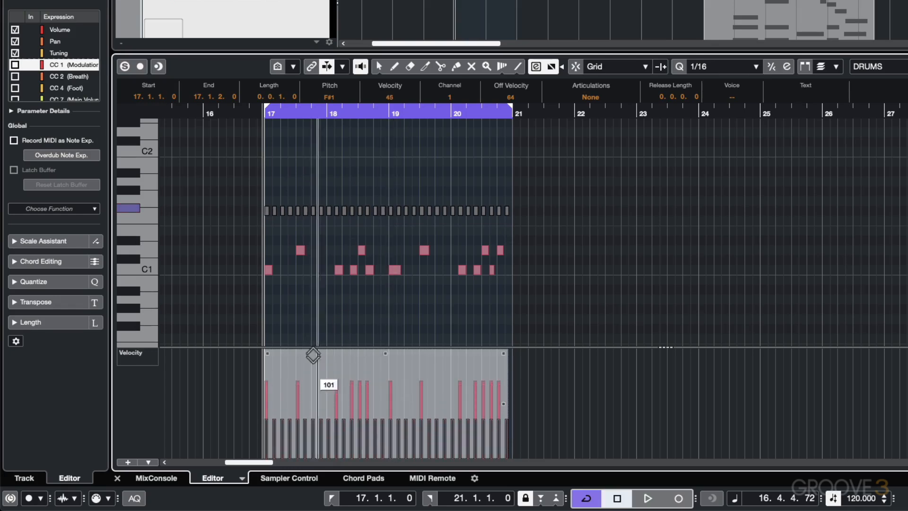
click(296, 326)
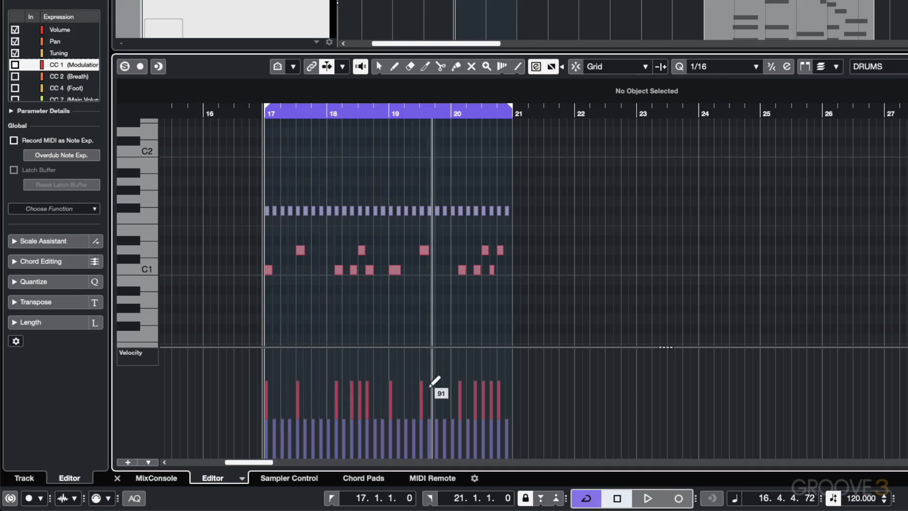
Step: Play back the drum part from bar 17, stop playback, and undo the F#1 velocity reduction
key(space)
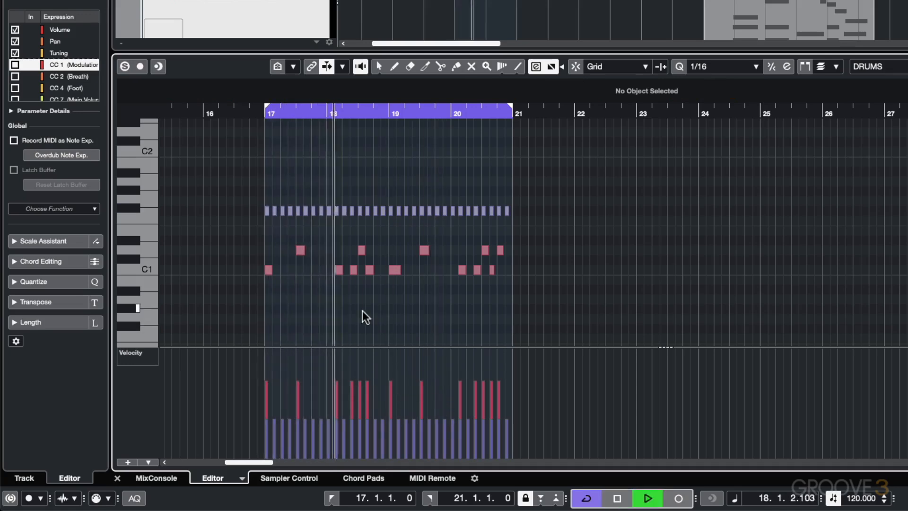
key(space)
key(super+z)
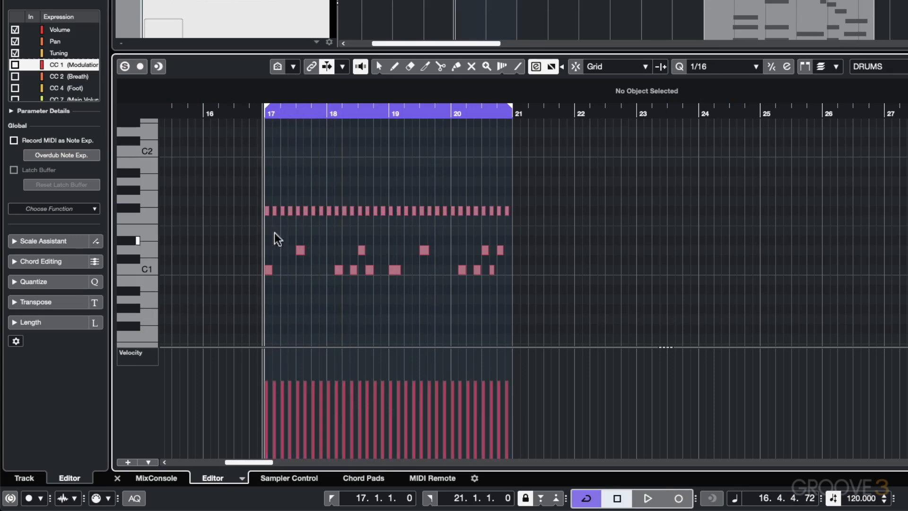
Step: Select all F#1 notes in bars 17 to 20, tilt their velocities into a rising ramp, play it back, and undo the tilt
drag(241, 200, 506, 224)
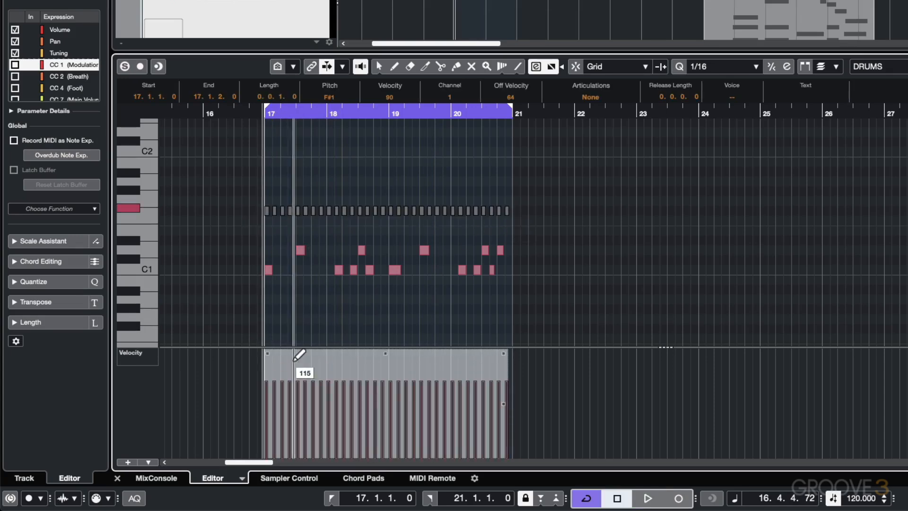
mouse_move(267, 354)
drag(263, 353, 266, 407)
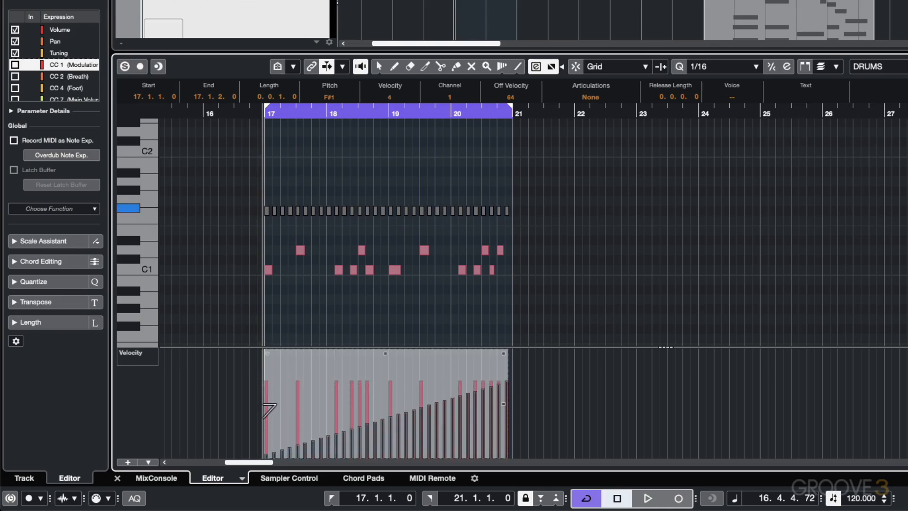
key(space)
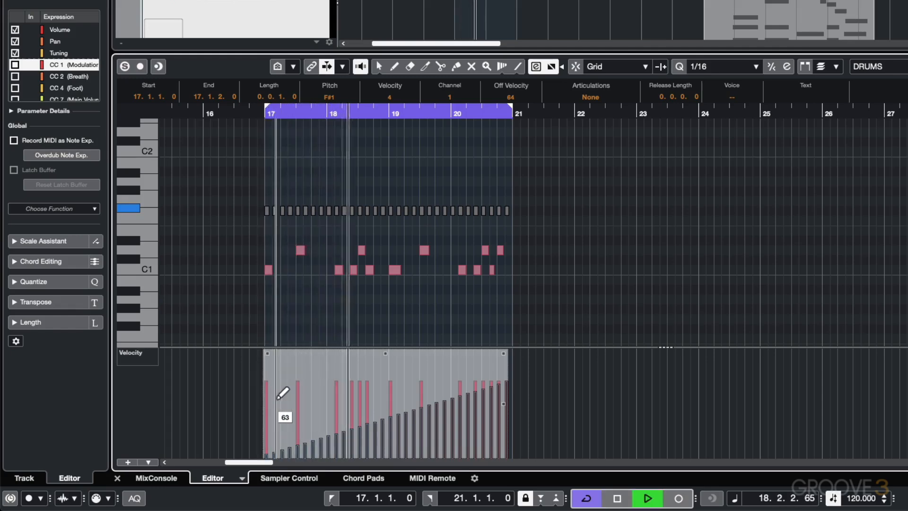
key(space)
key(ctrl+z)
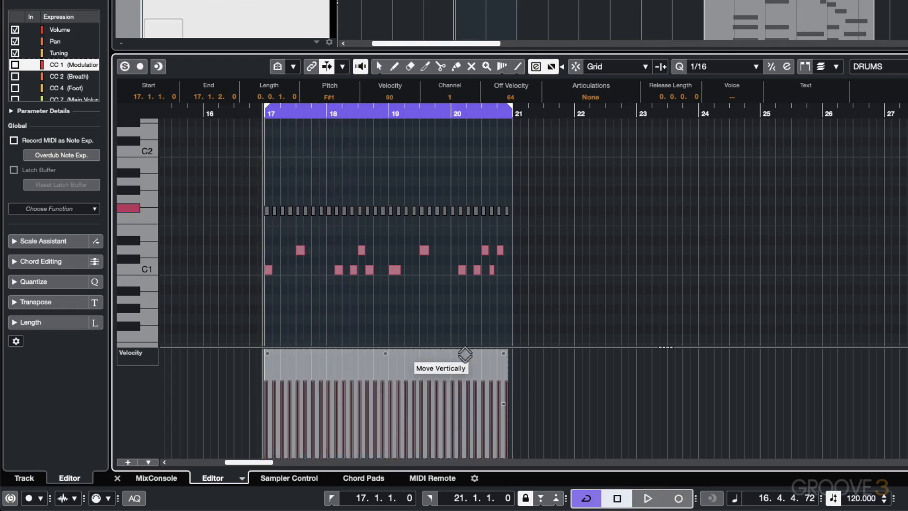
Step: Tilt the F#1 velocities into a falling ramp toward the end of bar 20, undo it, and deselect the notes
drag(510, 361, 211, 394)
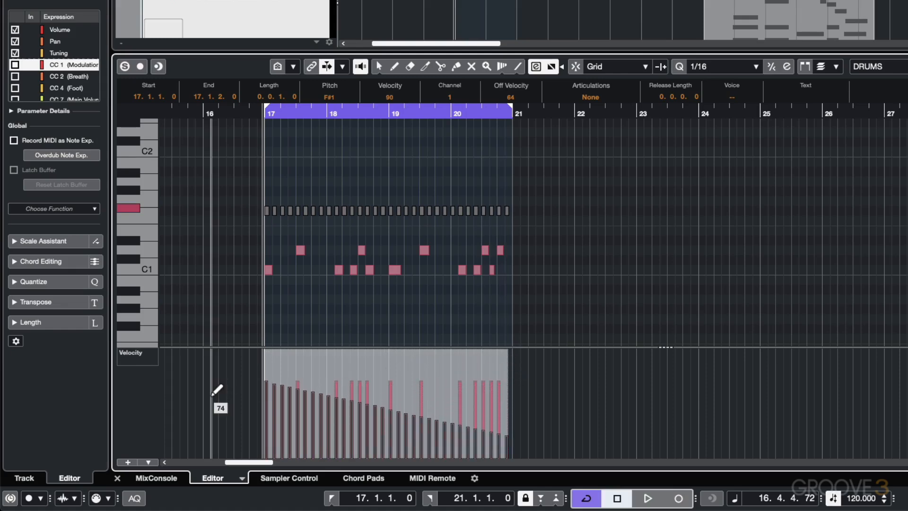
key(ctrl+z)
click(360, 303)
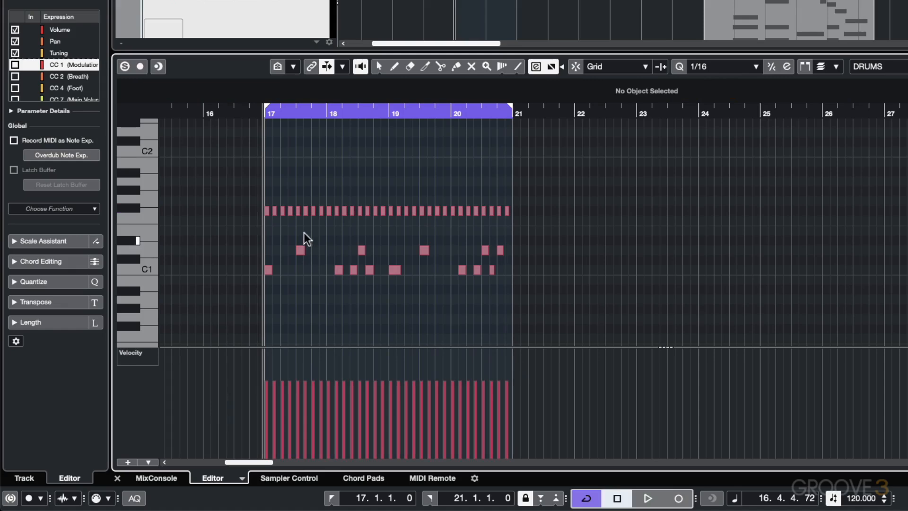
Step: Select only the D1 notes in bars 17 to 20, try tilting their velocities from the start, and deselect them
drag(291, 238, 510, 252)
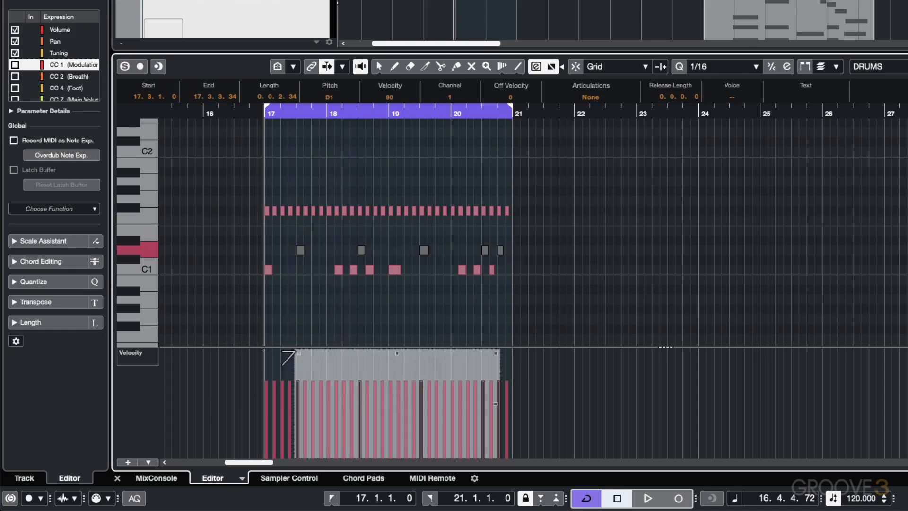
drag(299, 353, 410, 385)
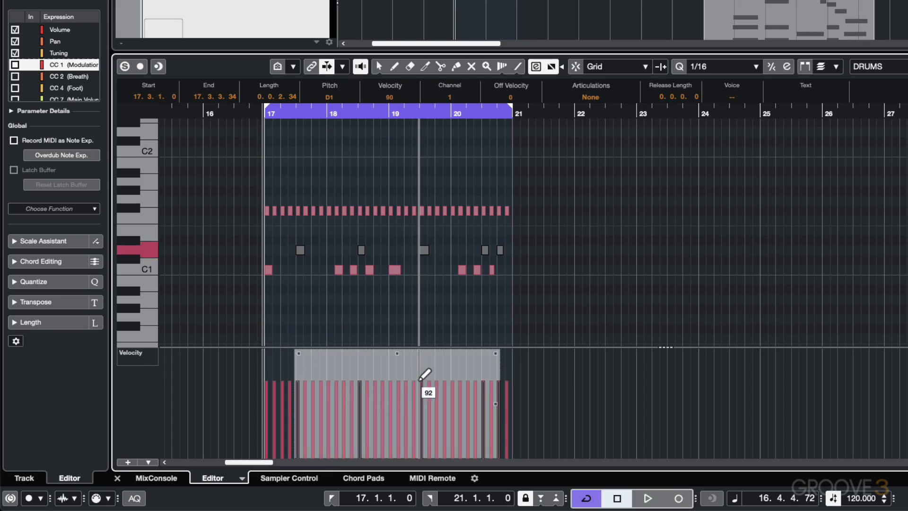
click(291, 233)
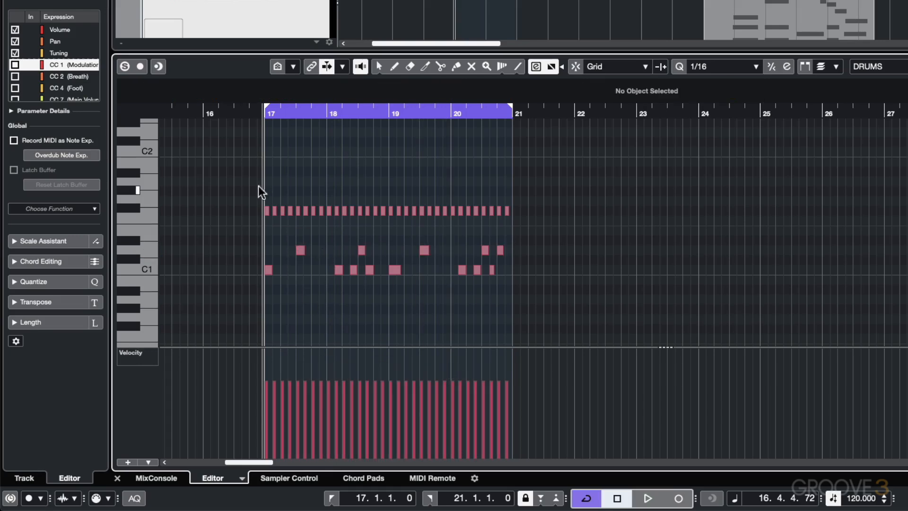
Step: Select every note in bars 17 to 20, try scaling their velocities together down to 73 and back up, and deselect them
drag(237, 185, 525, 298)
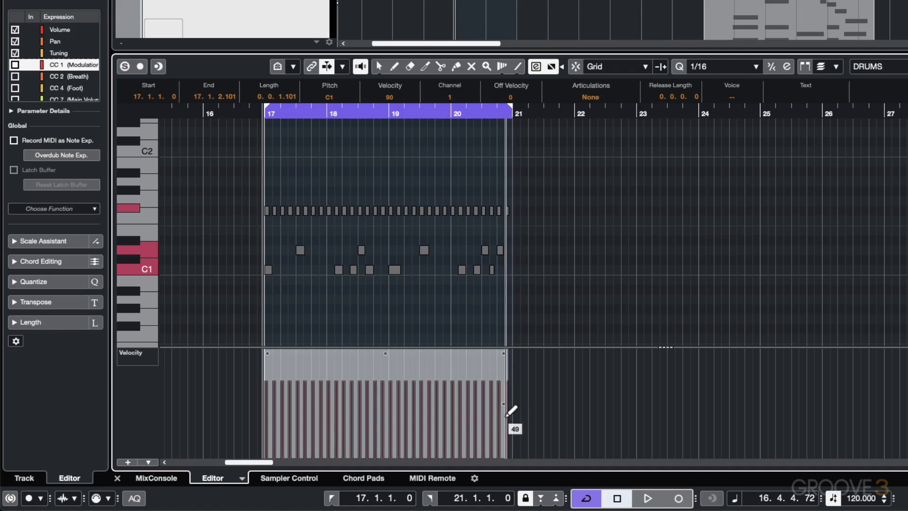
drag(511, 411, 509, 427)
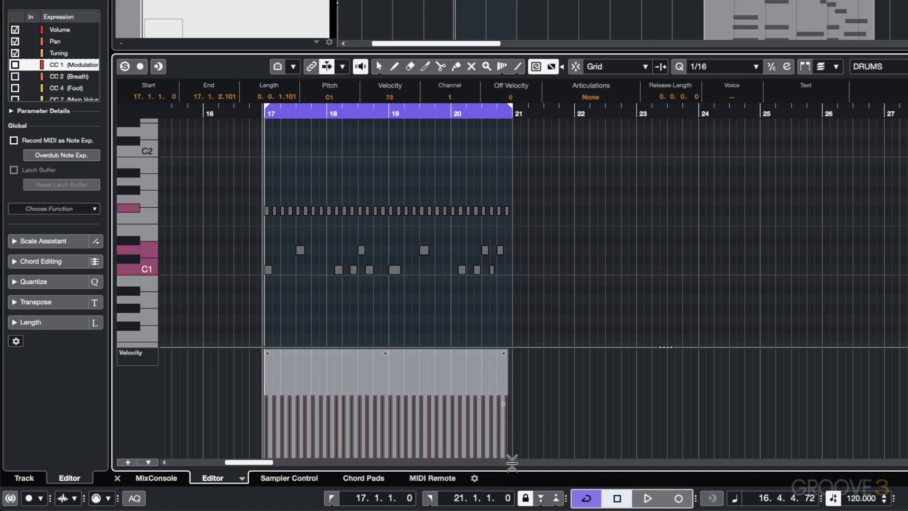
mouse_move(484, 396)
mouse_down()
mouse_move(479, 366)
mouse_move(492, 407)
mouse_up()
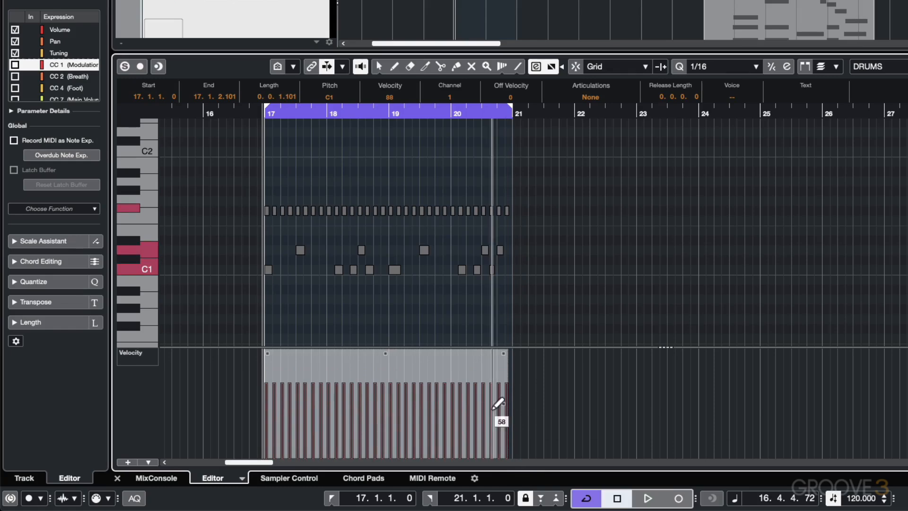
click(313, 228)
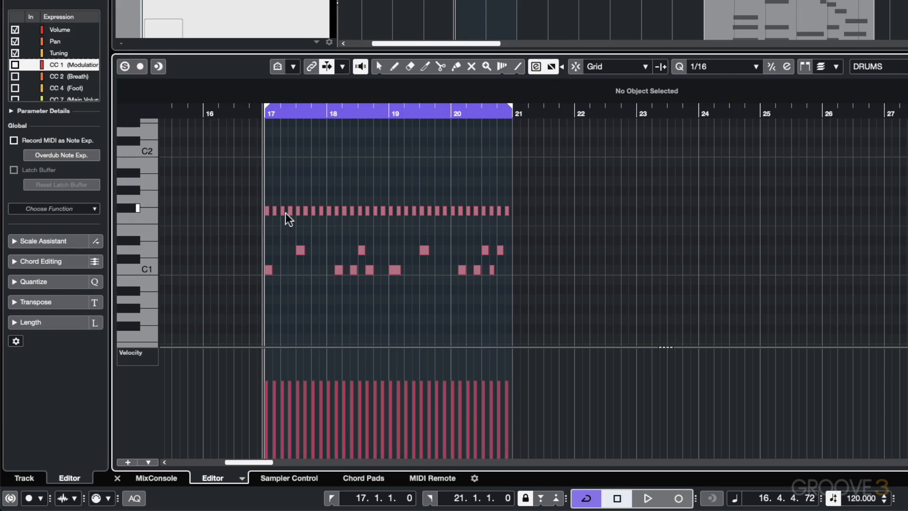
Step: Lower the velocities of the F#1 notes at 17.1.3, 17.2.1 and 17.2.3 to 47, 64 and 48 respectively
key(h)
key(h)
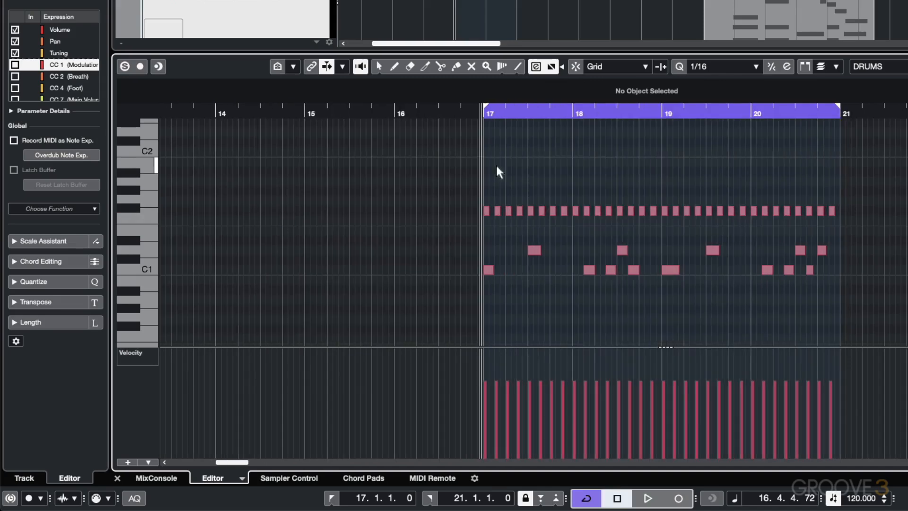
click(497, 211)
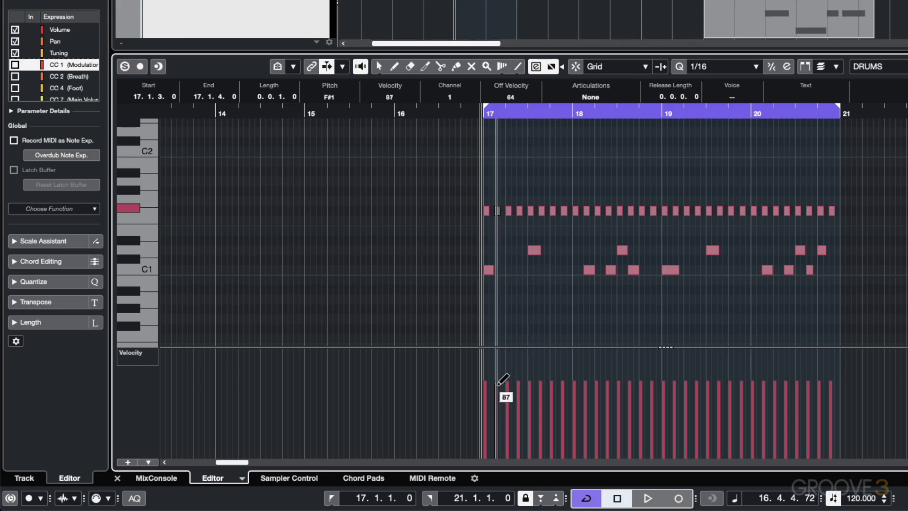
click(496, 418)
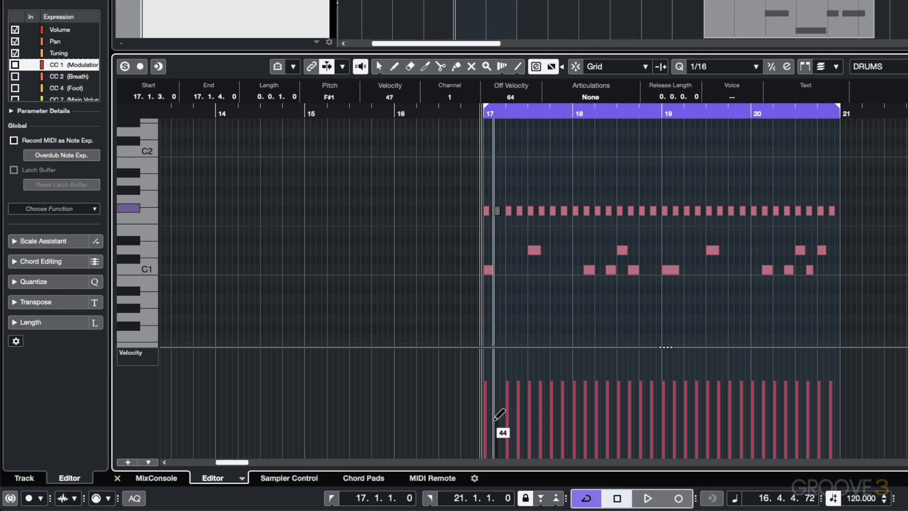
click(509, 212)
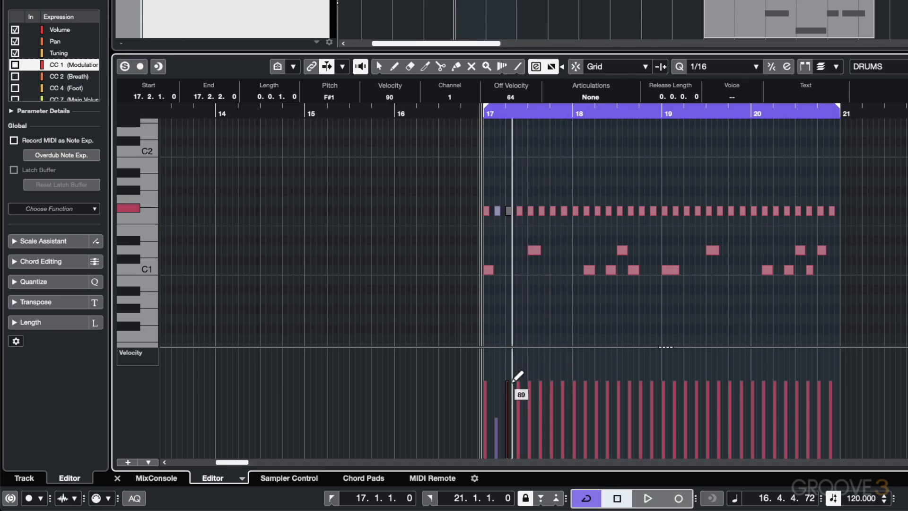
click(508, 404)
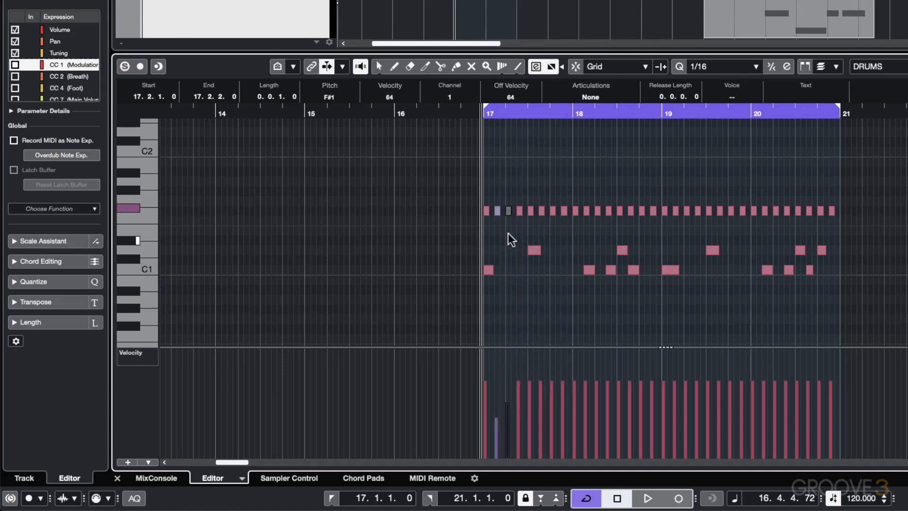
click(521, 212)
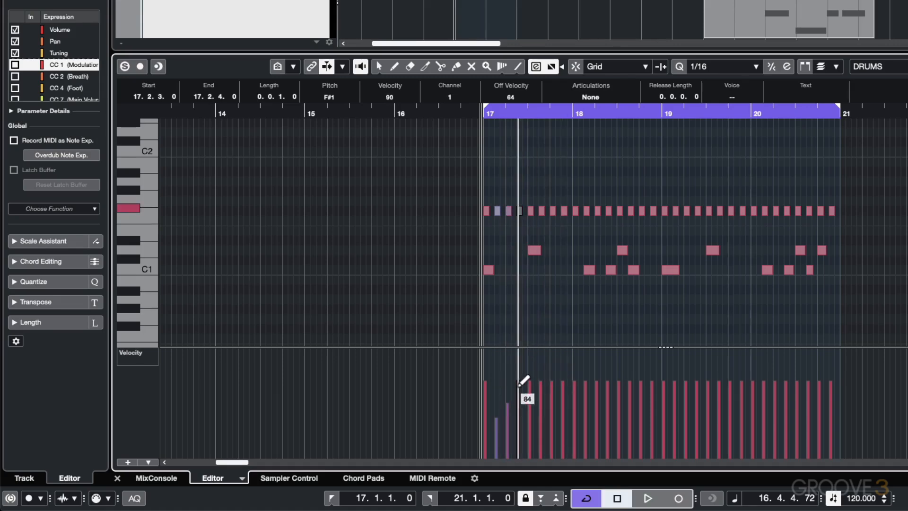
drag(521, 387, 521, 416)
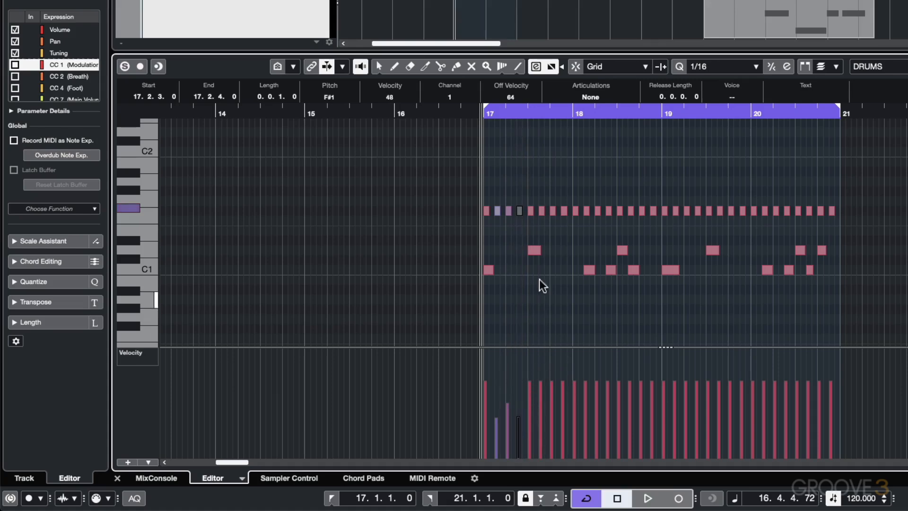
Step: Lower the off-beat F#1 notes' velocities individually by varying amounts, working from 17.3.3 into the following bars
click(541, 212)
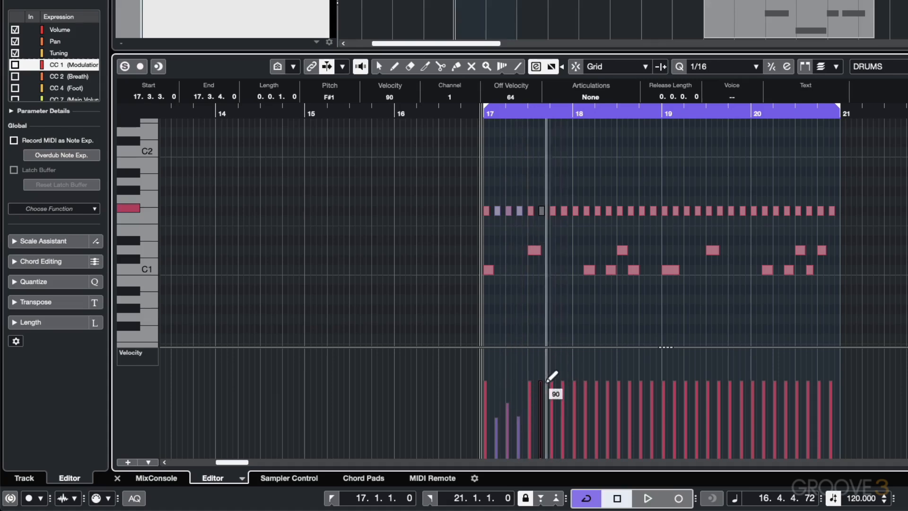
mouse_move(542, 385)
mouse_down()
mouse_move(543, 413)
mouse_move(562, 395)
mouse_move(554, 378)
mouse_move(549, 400)
mouse_move(553, 393)
mouse_move(565, 408)
mouse_move(609, 399)
mouse_up()
click(553, 211)
click(563, 211)
click(586, 211)
click(598, 212)
click(609, 212)
click(630, 212)
drag(631, 386, 632, 399)
Step: Lower the velocities of off-beat F#1 notes at the end of bar 20, setting the one at 20.4.3 to 68
click(798, 212)
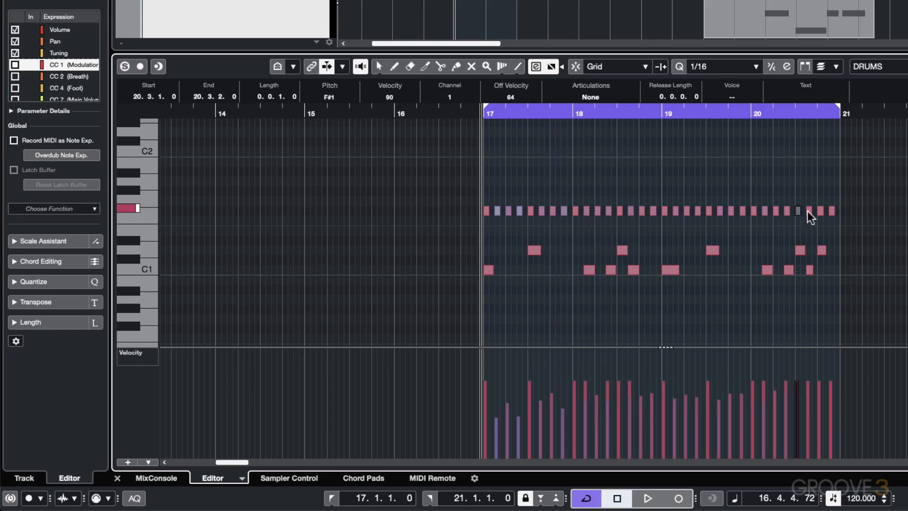
click(809, 212)
drag(809, 385, 809, 402)
click(820, 211)
click(831, 211)
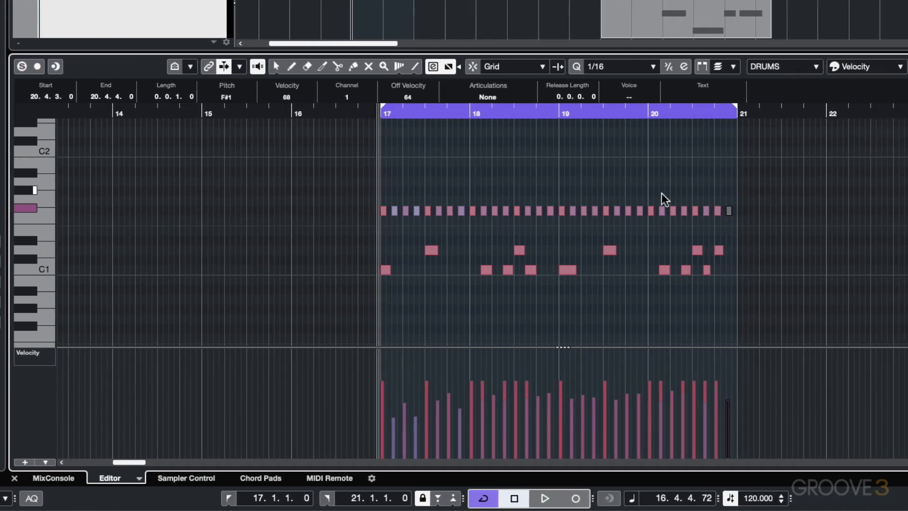
Step: Select all F#1 notes in bars 17 to 20, and try shifting their velocities vertically and scaling them around the absolute center
drag(358, 194, 759, 212)
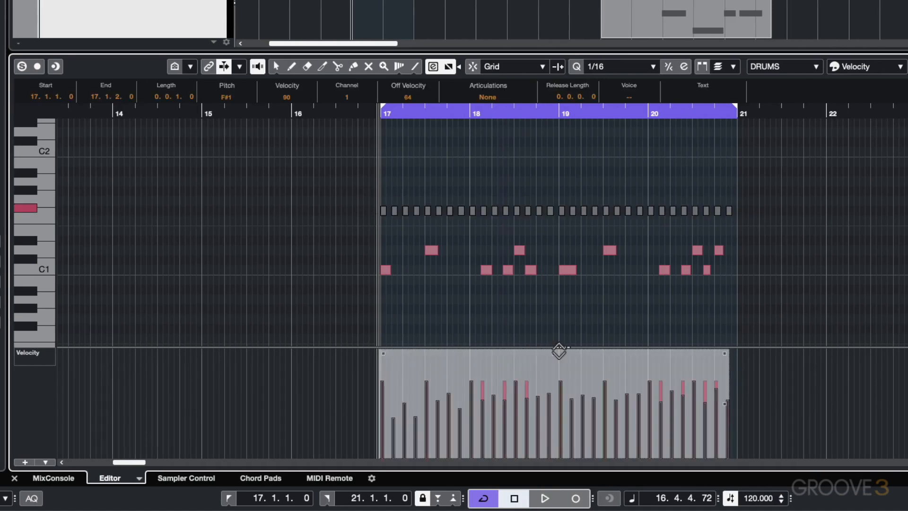
mouse_move(557, 349)
mouse_down()
mouse_move(553, 381)
mouse_move(554, 335)
mouse_move(555, 349)
mouse_up()
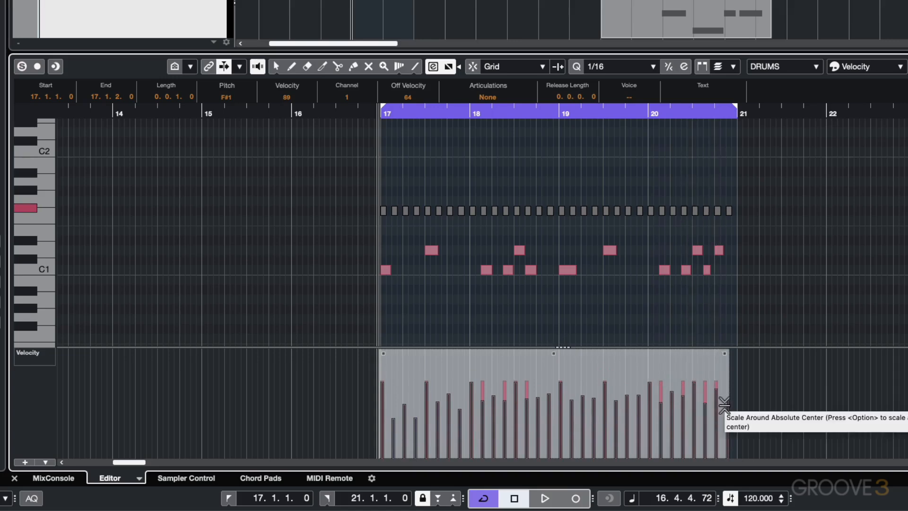
drag(724, 405, 729, 378)
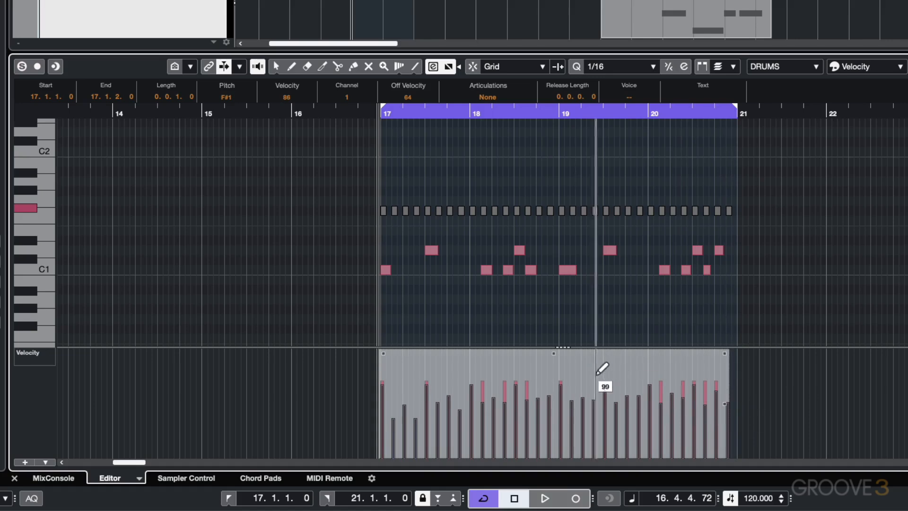
Step: Shift the selected F#1 velocities up and back down as a group, and widen their spread around the center
mouse_move(559, 353)
mouse_down()
mouse_move(564, 331)
mouse_move(563, 361)
mouse_move(567, 340)
mouse_up()
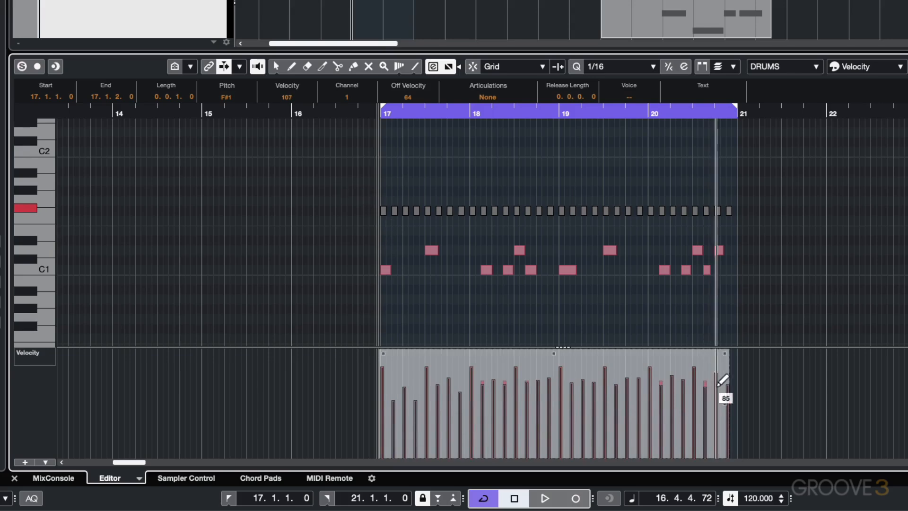
mouse_move(724, 407)
mouse_down()
mouse_move(722, 428)
mouse_move(724, 390)
mouse_up()
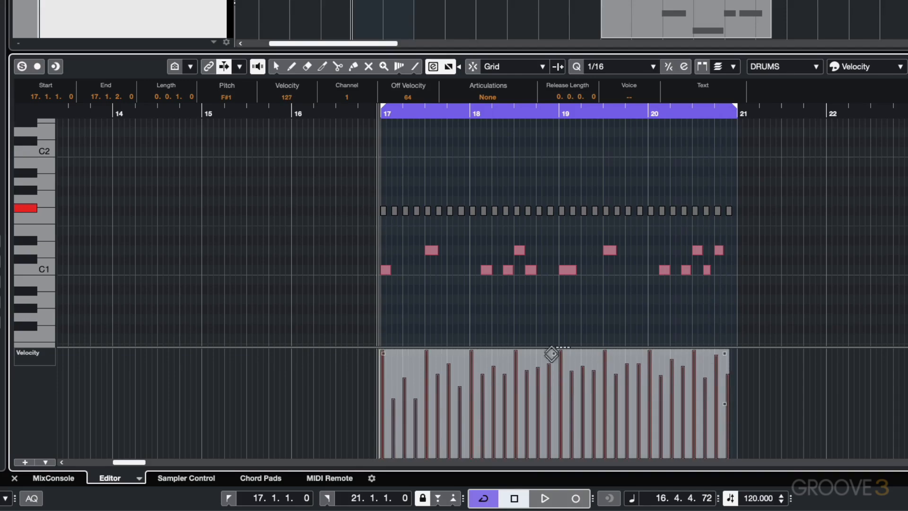
drag(552, 353, 551, 369)
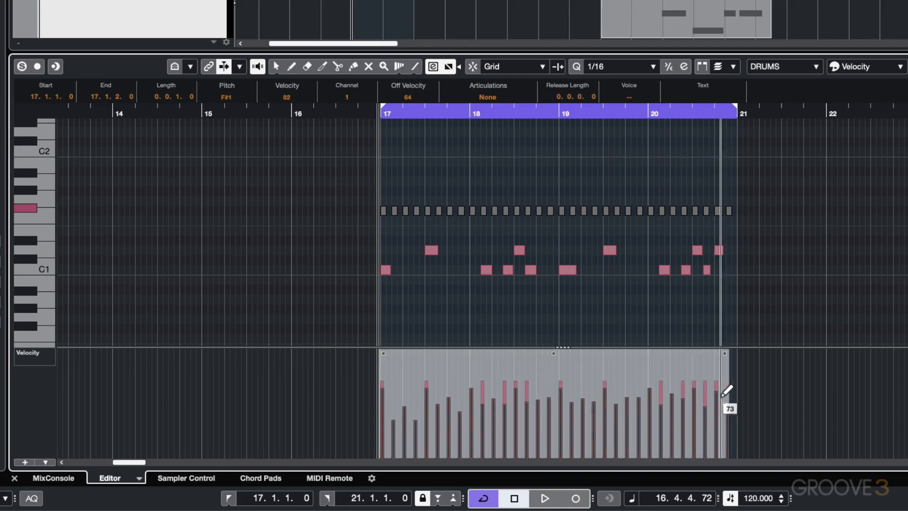
drag(725, 404, 729, 374)
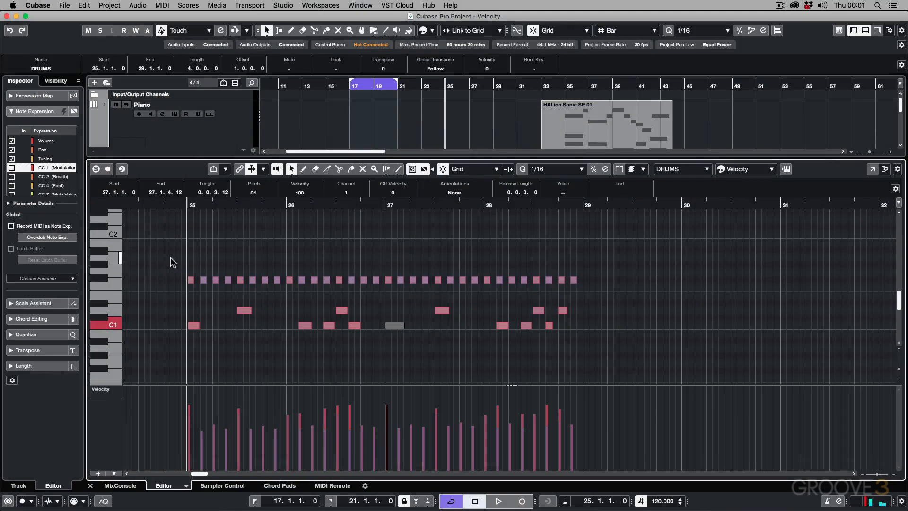
Step: Draw a straight velocity ramp across the selected F#1 notes in bars 25 to 28, and reshape bars 25 and 26 freehand
drag(163, 262, 602, 281)
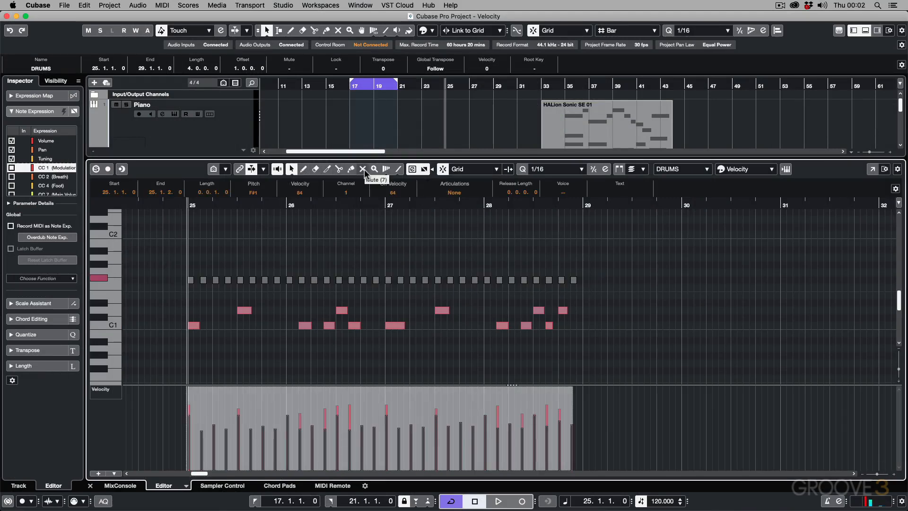
click(398, 168)
mouse_move(213, 446)
mouse_down()
mouse_move(309, 423)
mouse_move(470, 427)
mouse_move(564, 452)
mouse_up()
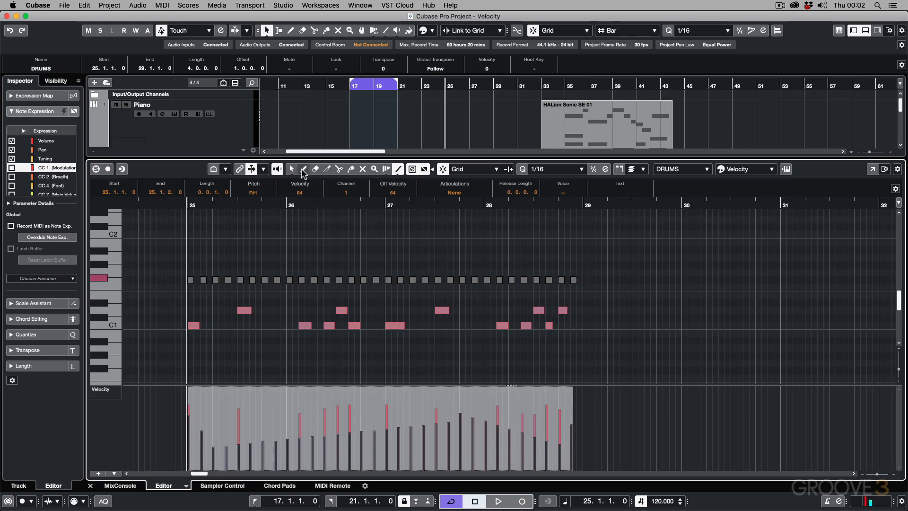
click(303, 169)
drag(260, 425, 377, 437)
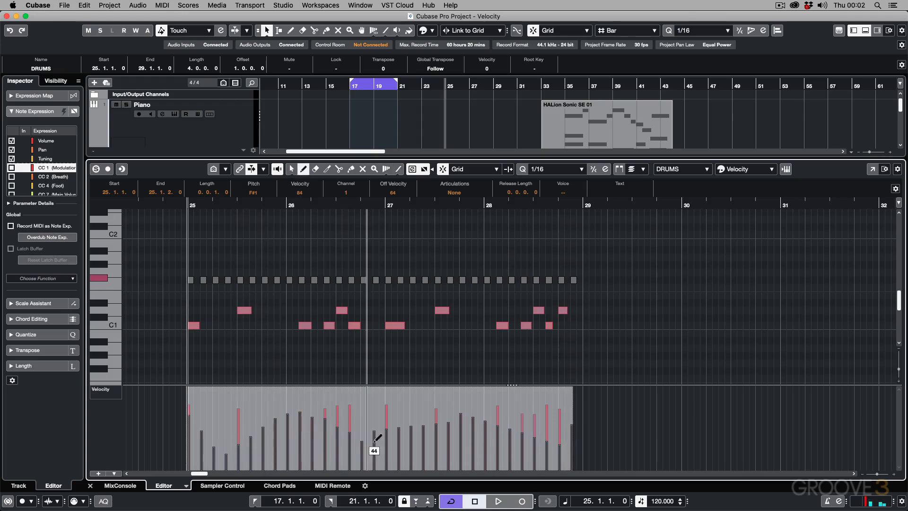
Step: Draw a rising parabolic velocity curve across the selected F#1 notes from mid-bar 25 to mid-bar 27
click(399, 169)
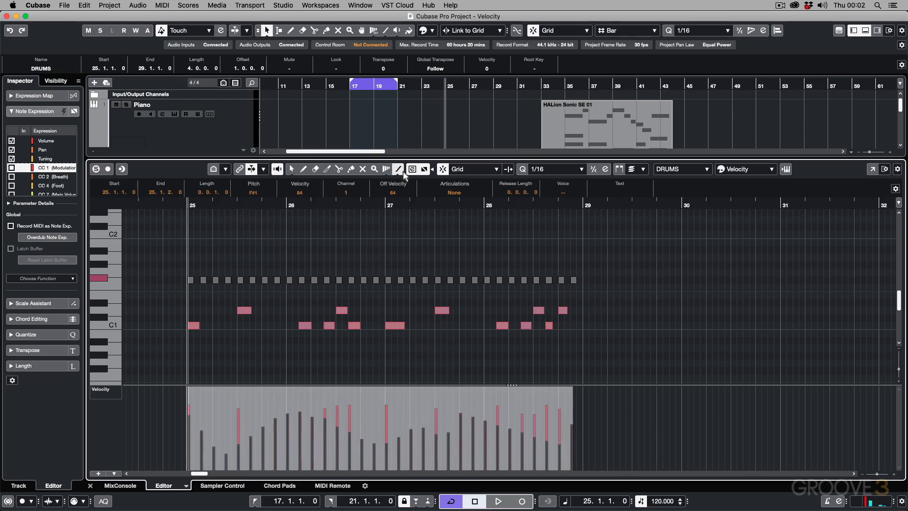
click(398, 170)
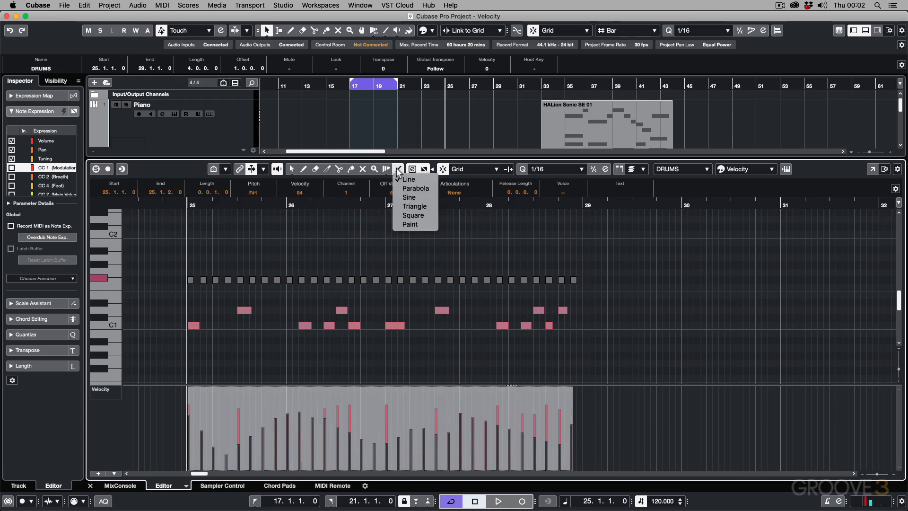
click(398, 170)
click(398, 171)
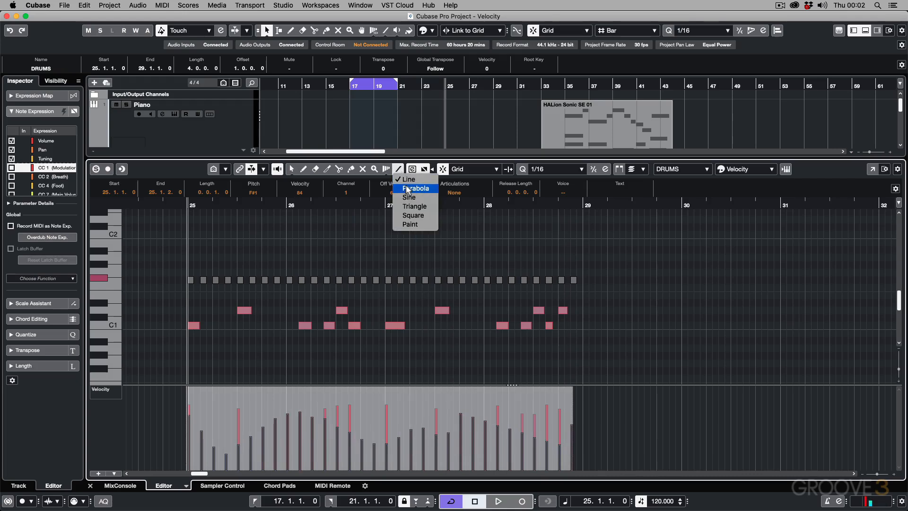
click(408, 189)
drag(250, 447, 449, 397)
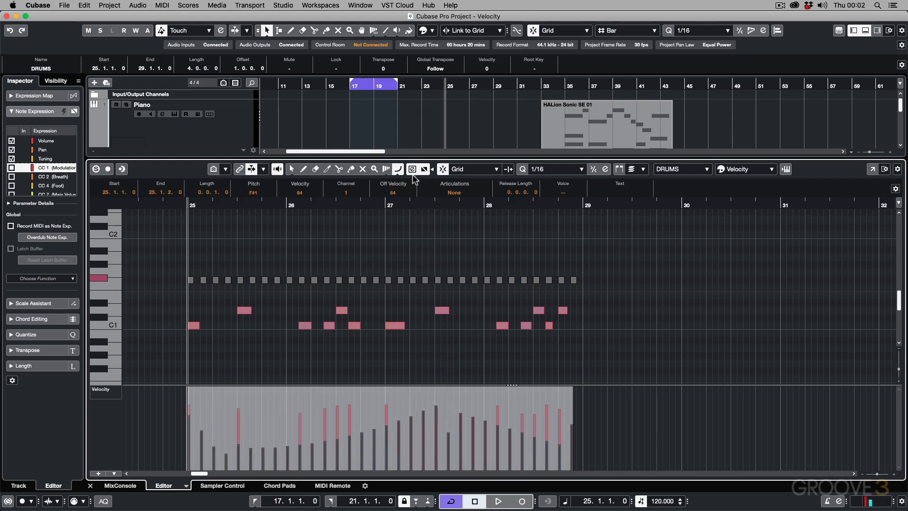
Step: Draw a sine-shaped velocity curve across the selected F#1 notes from mid-bar 25 to mid-bar 28
click(398, 170)
click(407, 199)
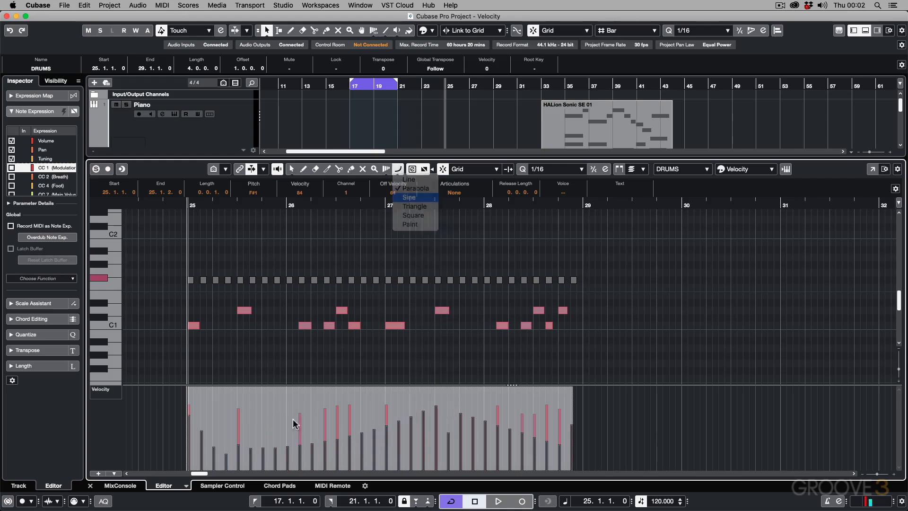
drag(249, 438, 547, 431)
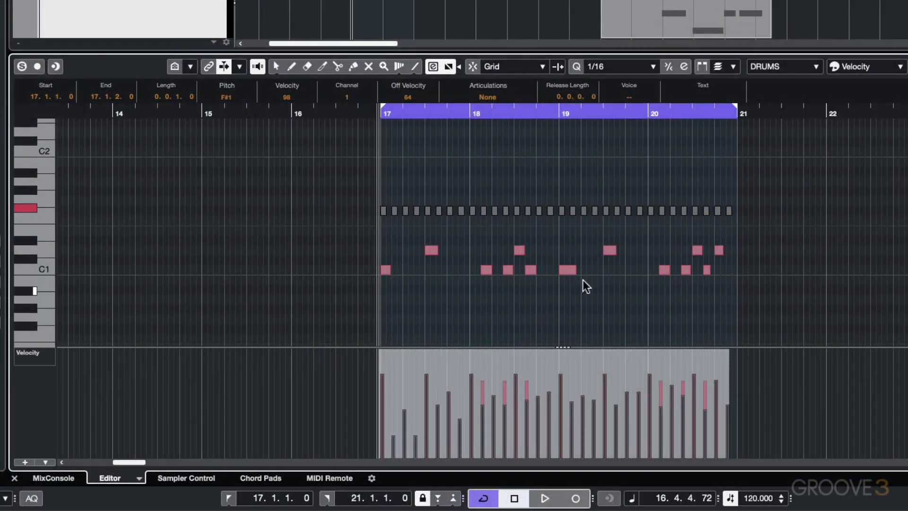
Step: Deselect the F#1 notes in bars 17 to 20, and set the velocity of the one at 18.2.3 to 58
click(539, 241)
click(461, 211)
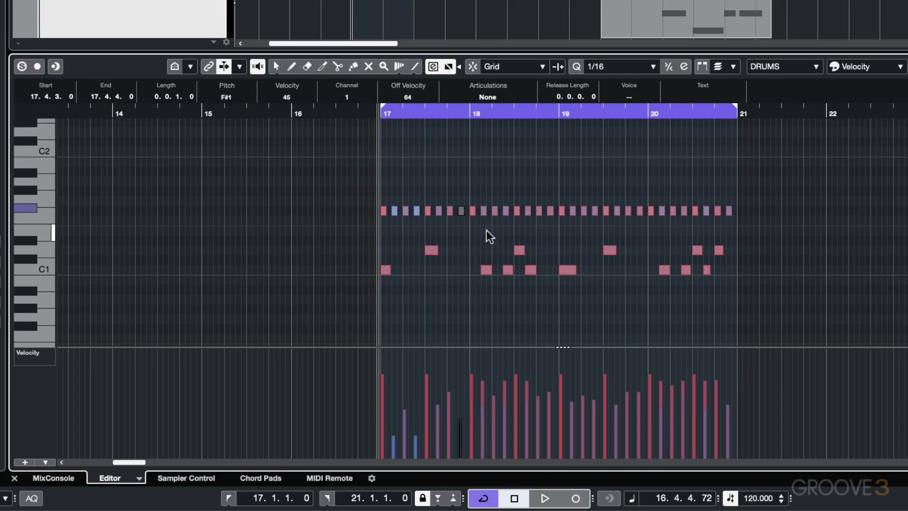
key(h)
key(h)
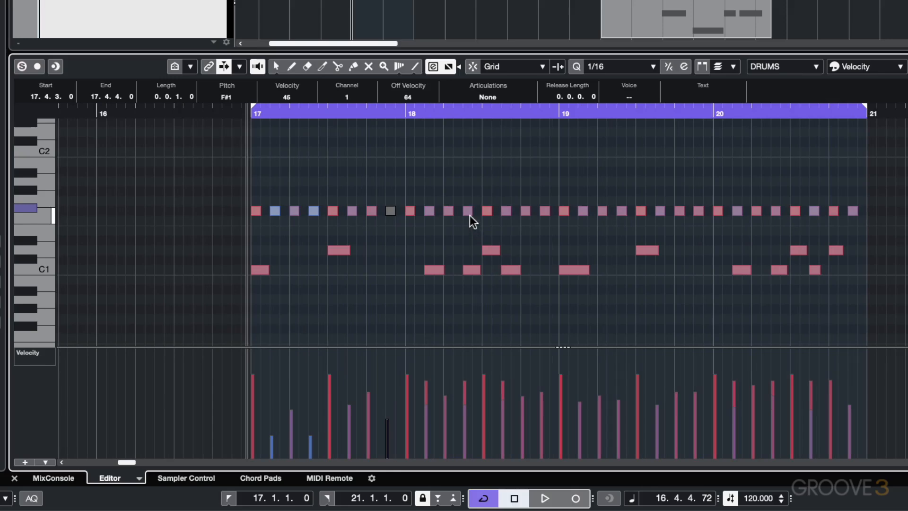
click(468, 212)
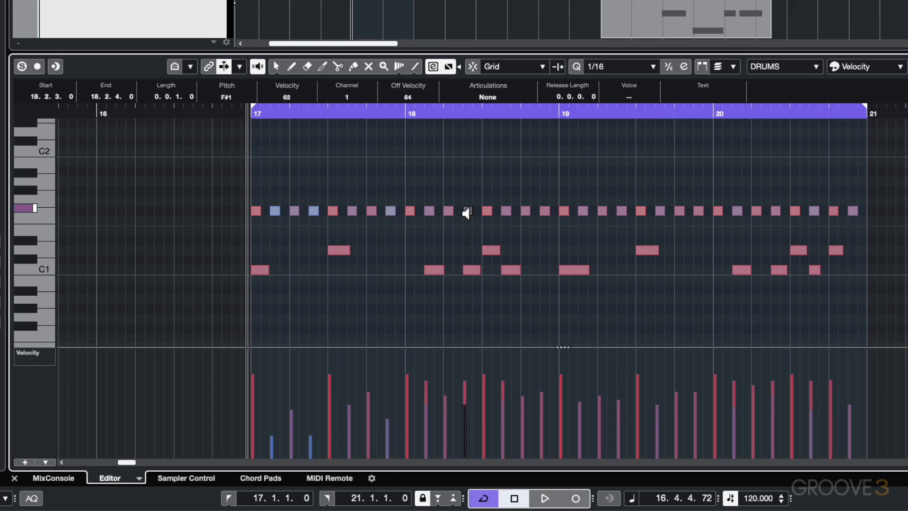
drag(462, 211, 436, 216)
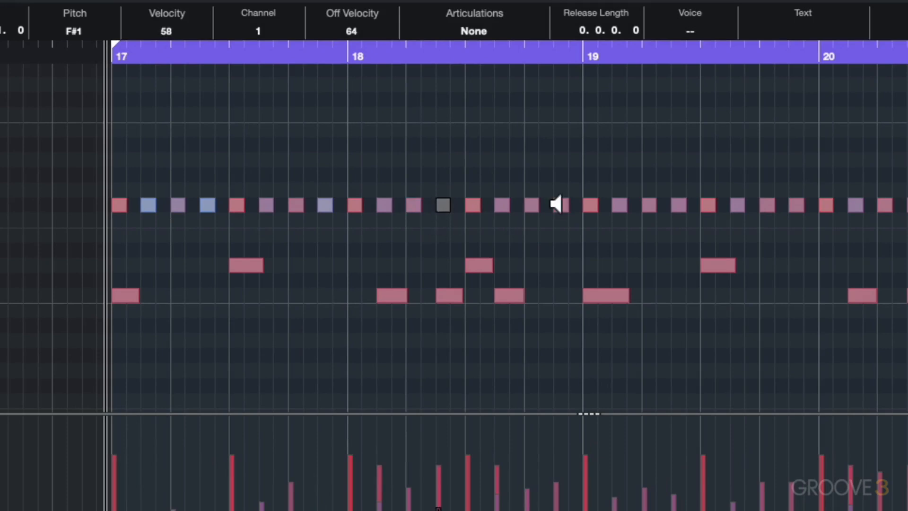
Step: Adjust the velocities of the F#1 notes at 18.4.3, 19.2.1 and 19.3.3 directly on the notes
mouse_move(556, 204)
mouse_down()
mouse_move(561, 262)
mouse_move(563, 211)
mouse_up()
mouse_move(649, 205)
mouse_down()
mouse_move(651, 242)
mouse_move(649, 218)
mouse_up()
drag(734, 203, 751, 254)
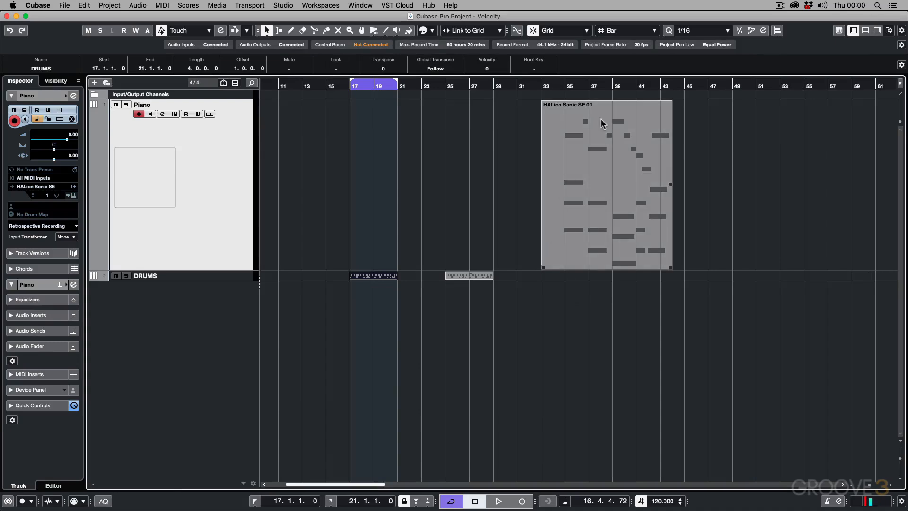
Step: Open the HALion Sonic SE 01 part for editing, and align the starts of the C3, A2 and F2 chord notes to bar 35
click(591, 122)
double_click(591, 124)
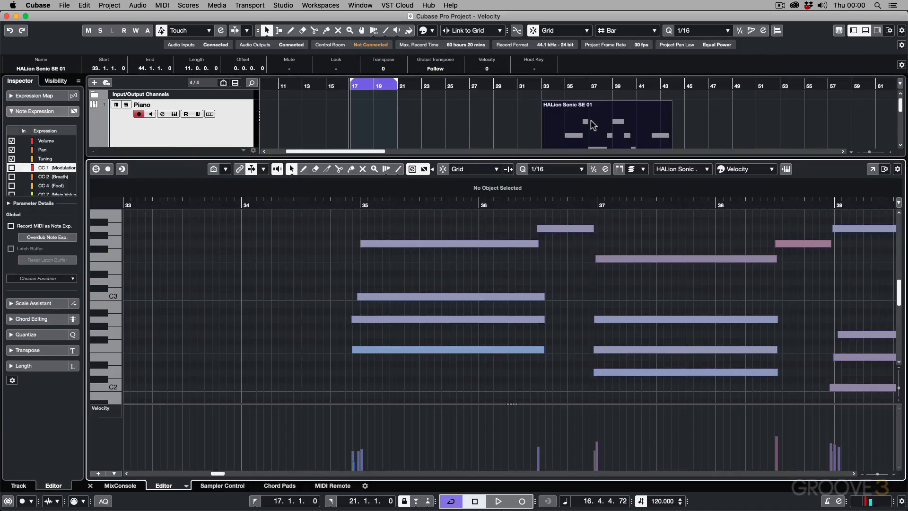
click(359, 297)
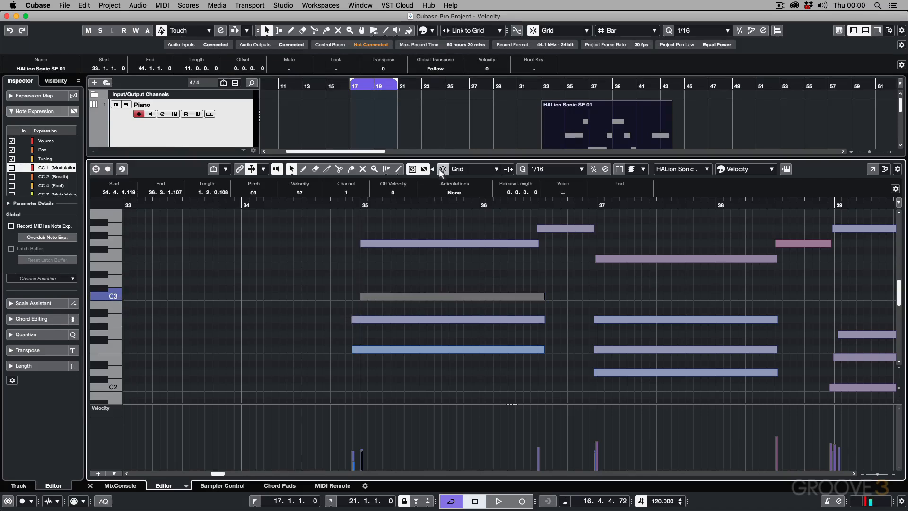
drag(353, 323, 363, 350)
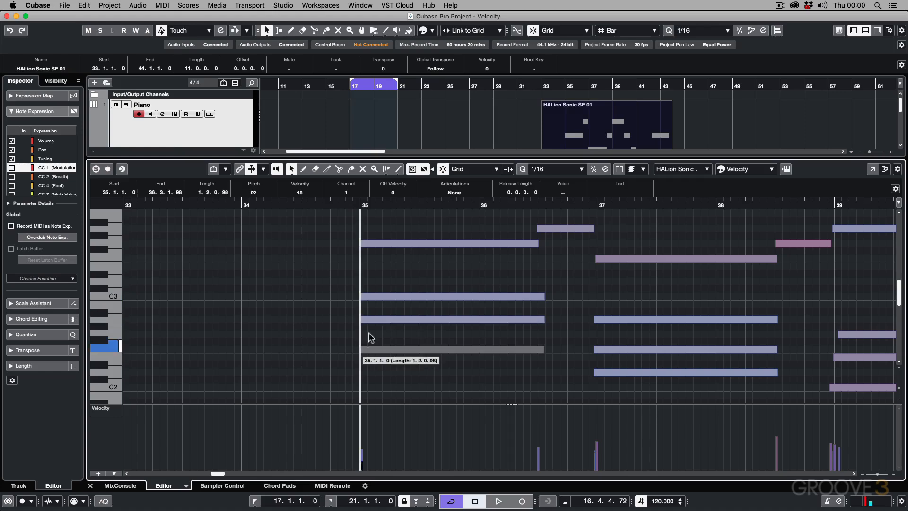
click(359, 296)
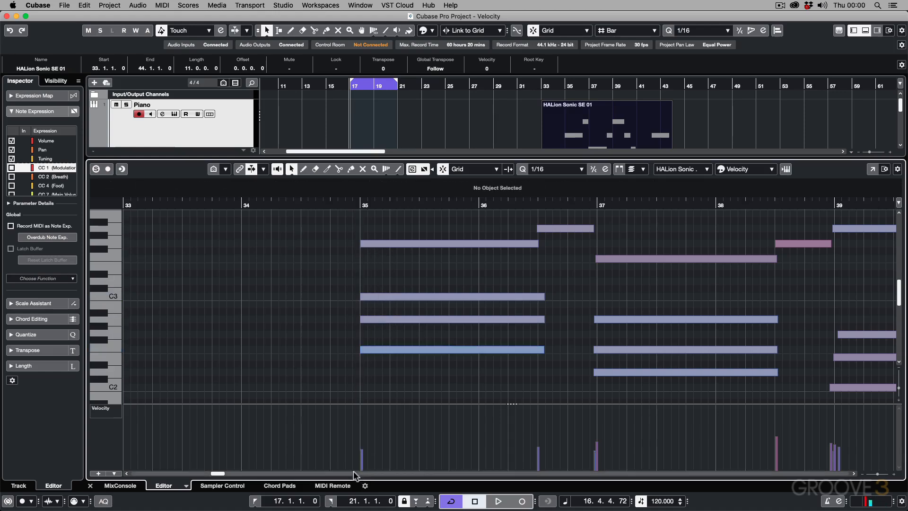
Step: In the bar 35 chord, raise the velocities of the top note and the C3 note, and lower the velocity of the A2 note
drag(364, 449, 368, 431)
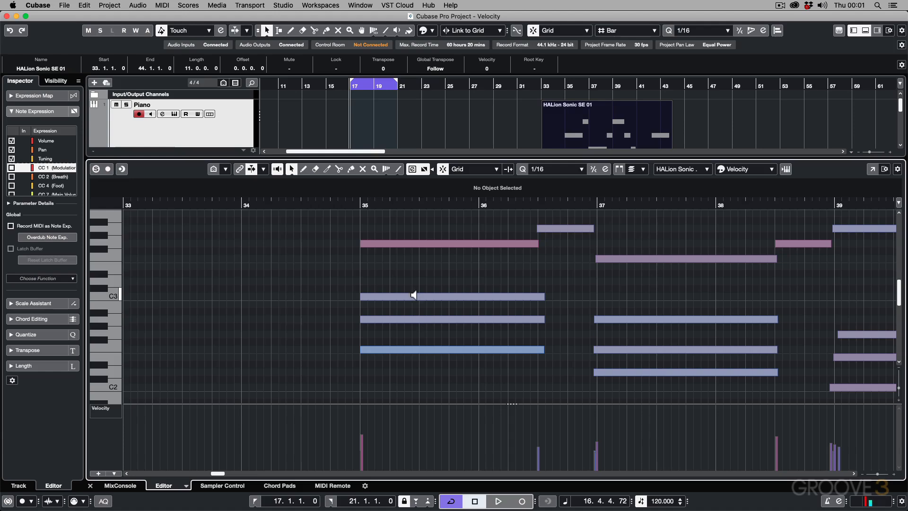
drag(413, 296, 415, 271)
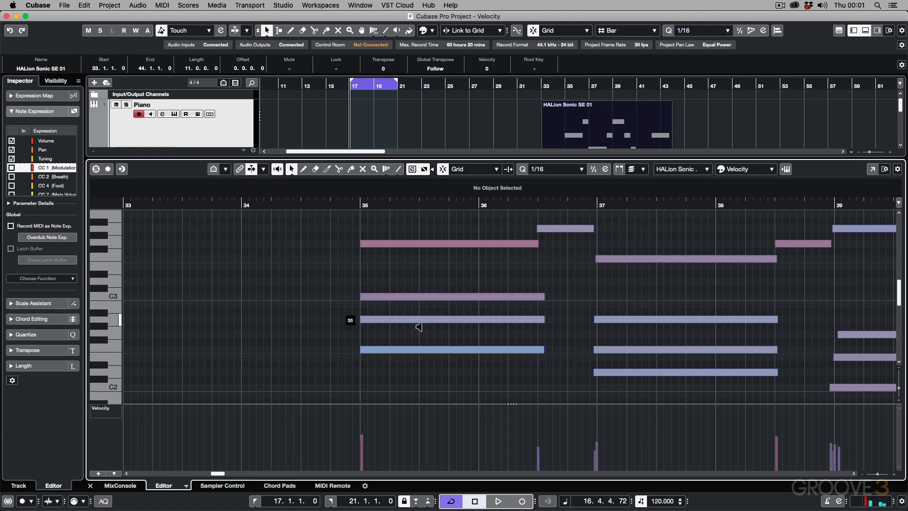
drag(418, 326, 422, 365)
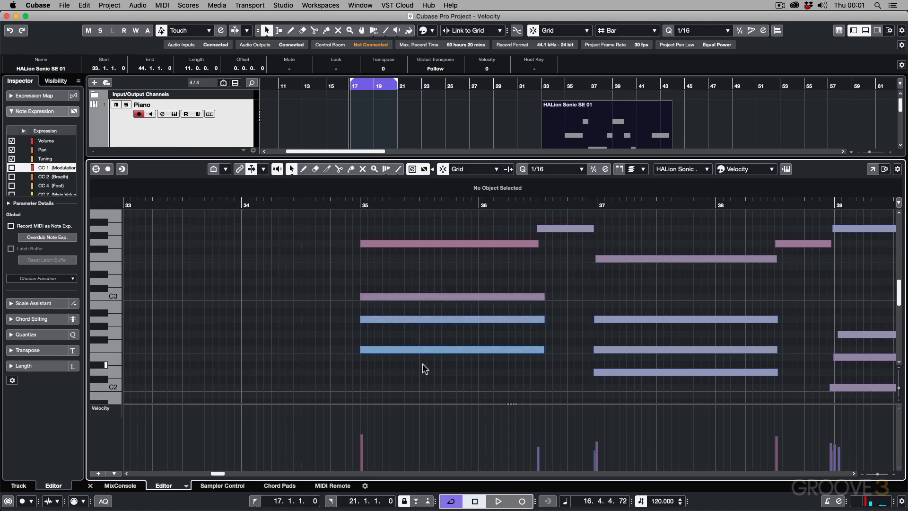
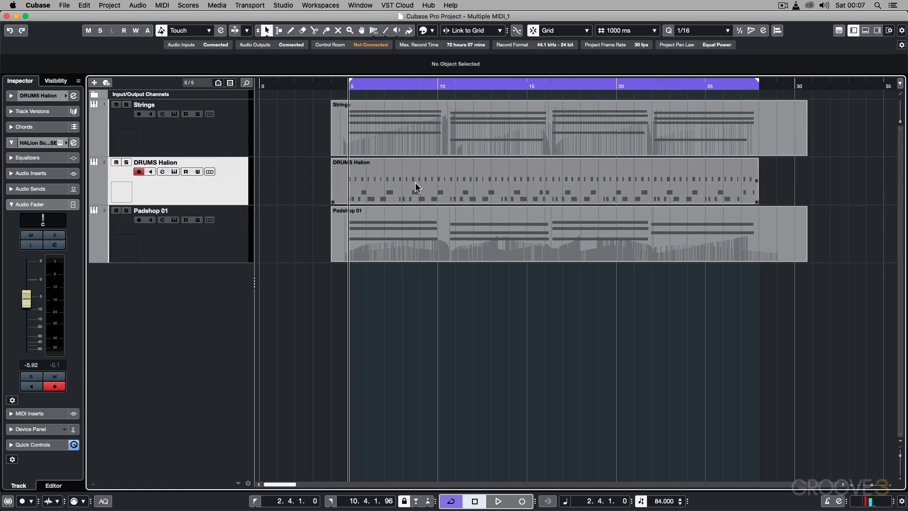
Step: Review the notes of the DRUMS Halion part in the editor, and add three MIDI tracks below the DRUMS Halion track
double_click(435, 180)
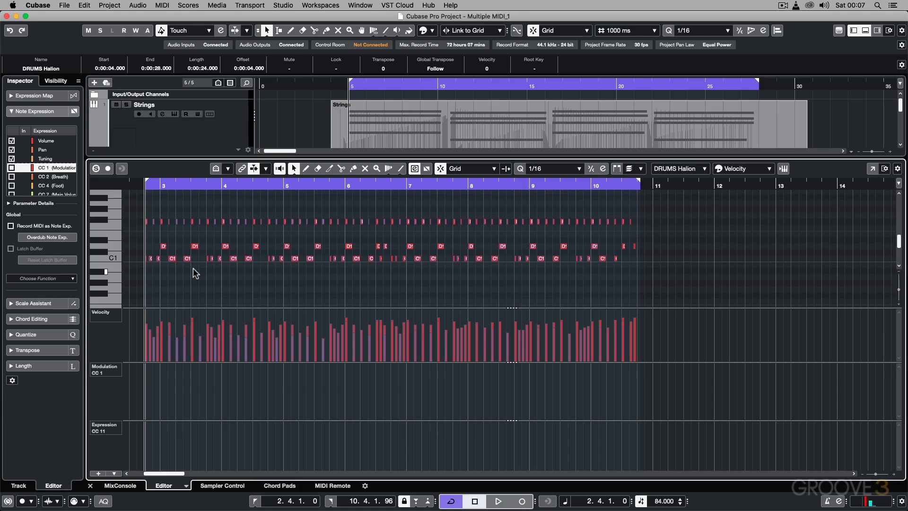
key(alt+super+e)
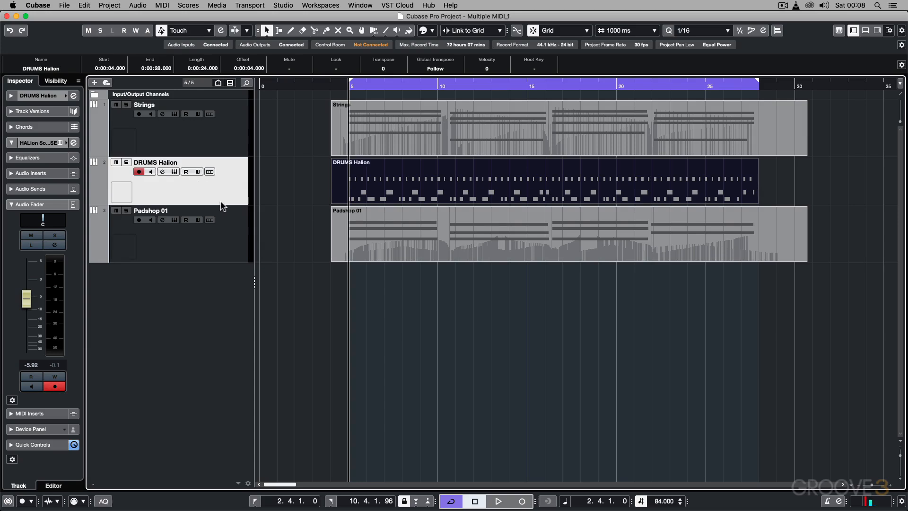
click(110, 5)
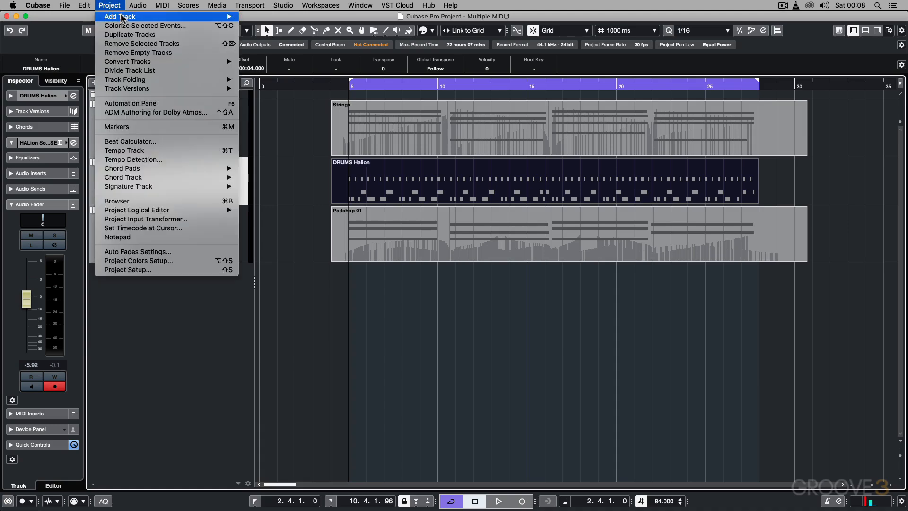
mouse_move(122, 17)
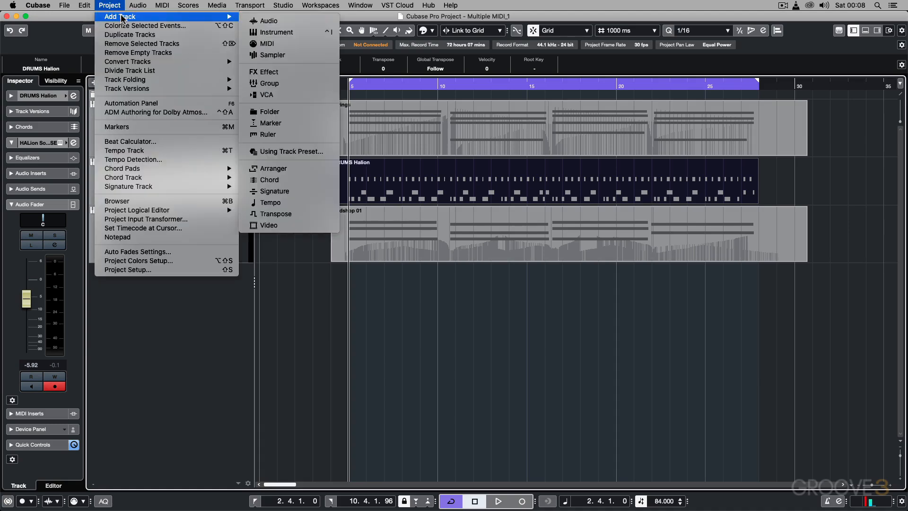
click(268, 43)
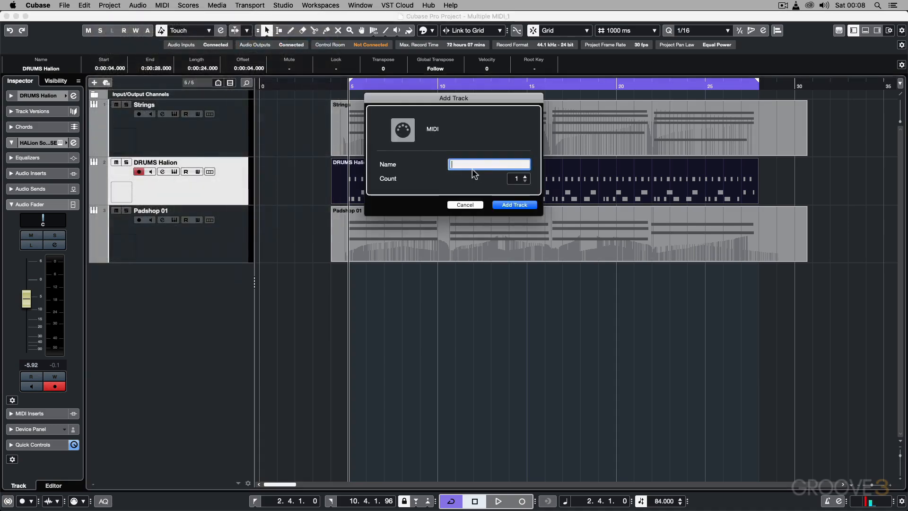
click(525, 176)
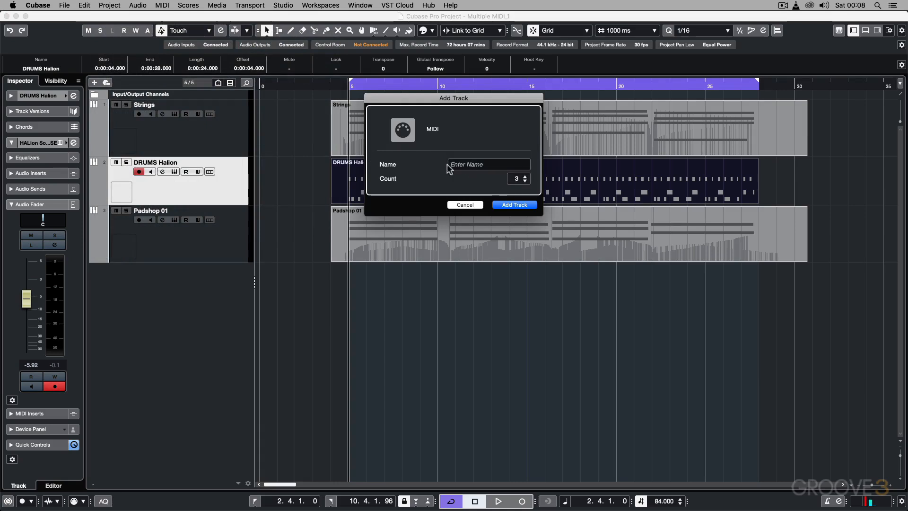
click(509, 205)
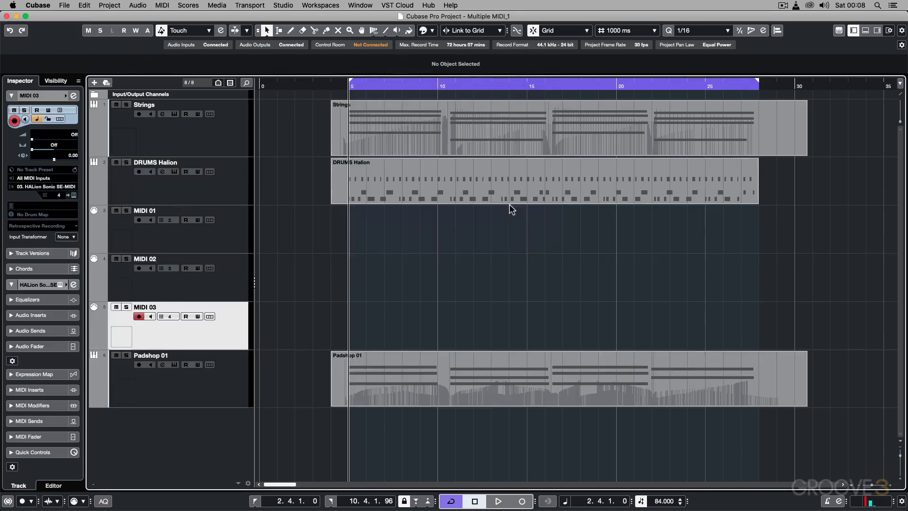
Step: Rename the MIDI 01 track as KICK, check its output routing, and set its MIDI channel to 1
click(220, 231)
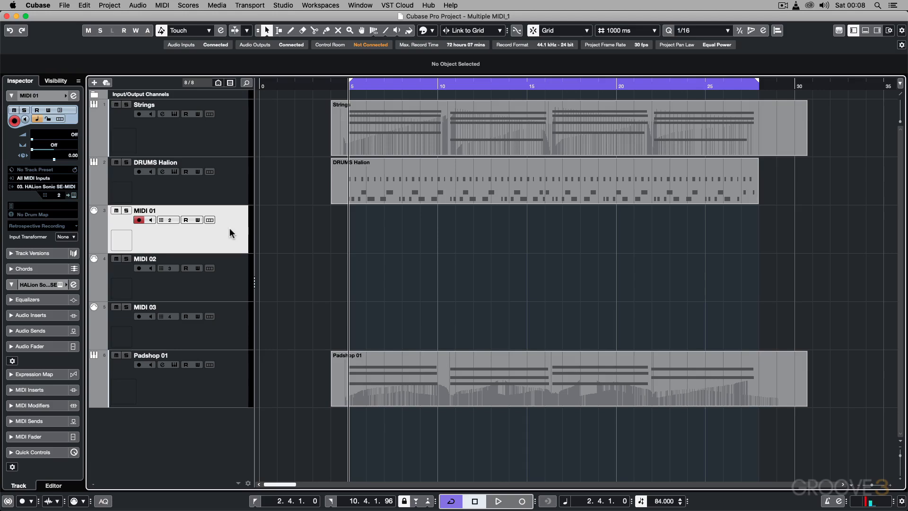
double_click(144, 210)
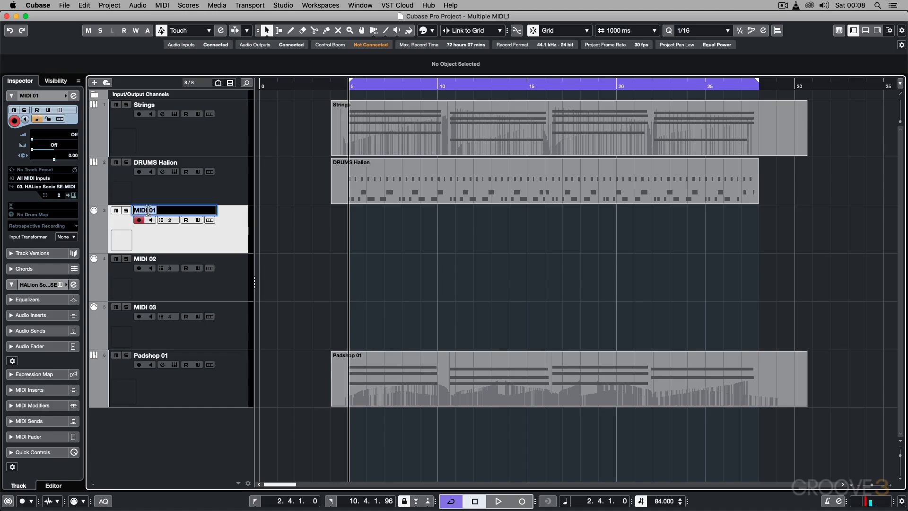
text(KICK)
key(Return)
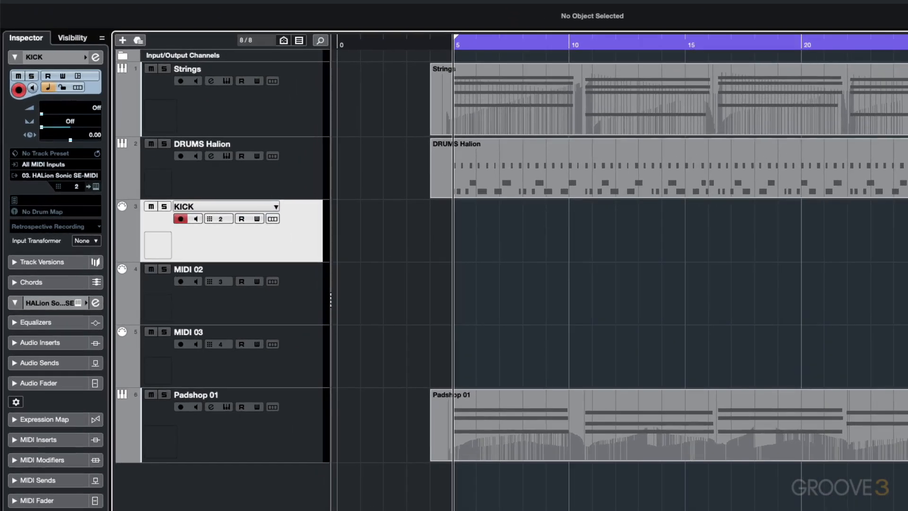
click(51, 175)
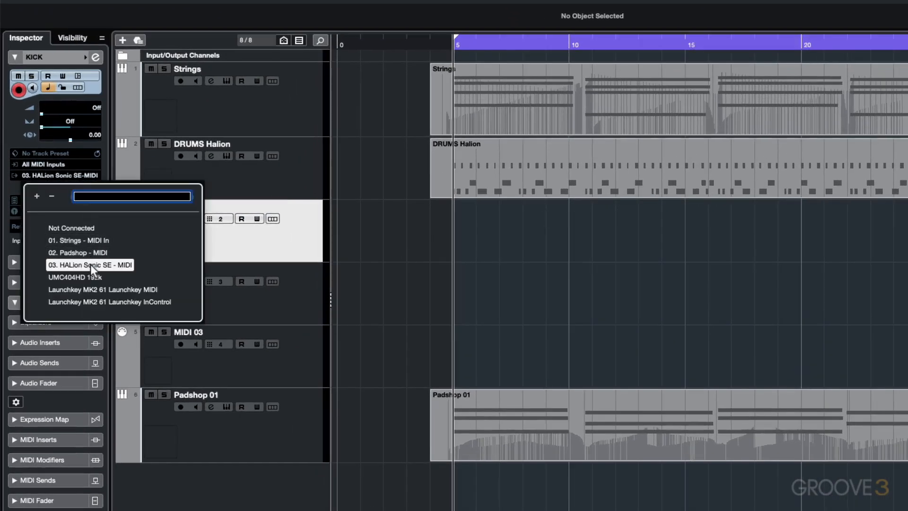
click(14, 134)
click(75, 187)
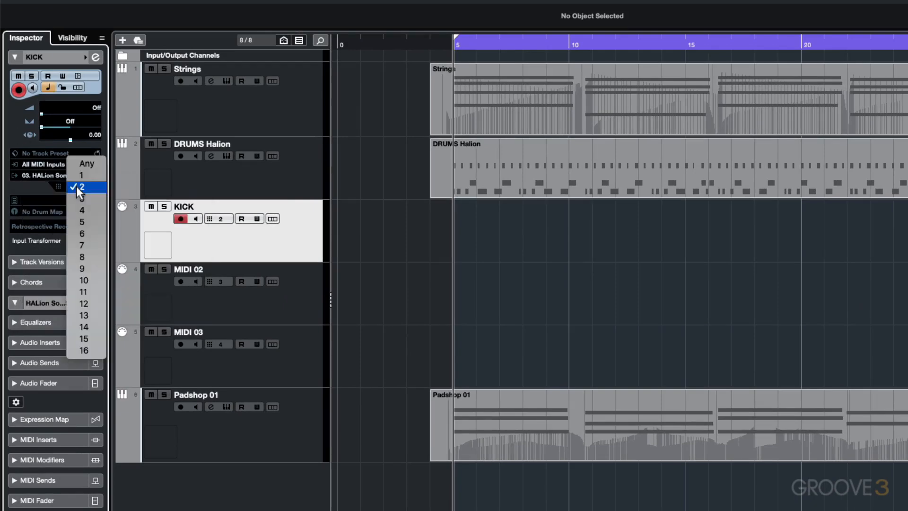
click(79, 178)
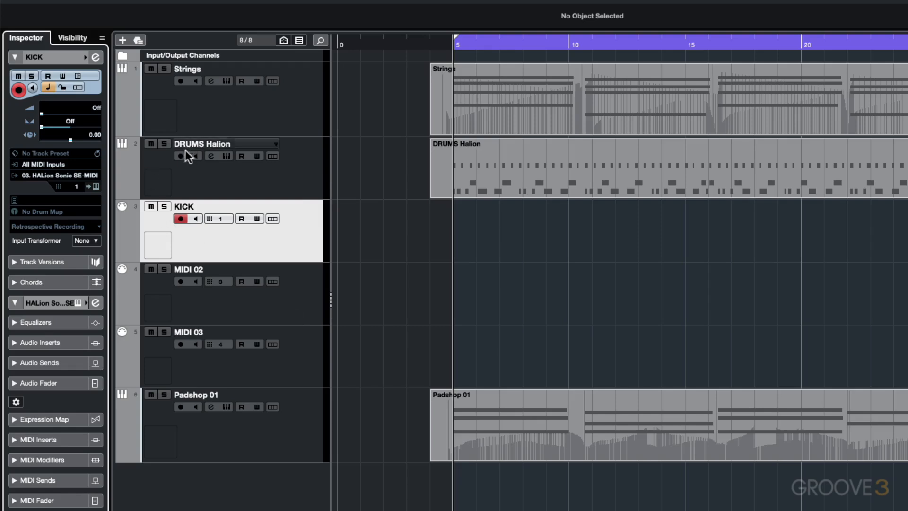
Step: Rename the MIDI 02 track as SNARE, set its MIDI channel to 1, and check its output routing
double_click(194, 267)
text(SNARE)
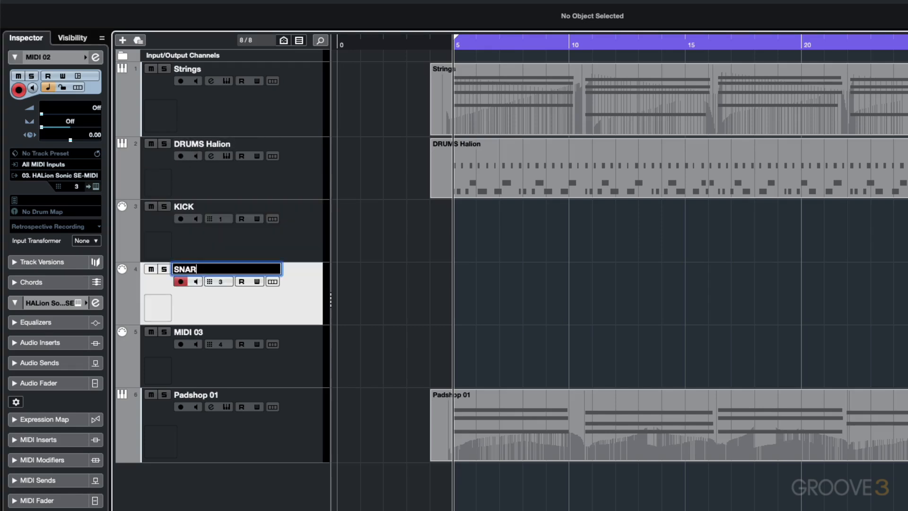
key(Return)
click(76, 187)
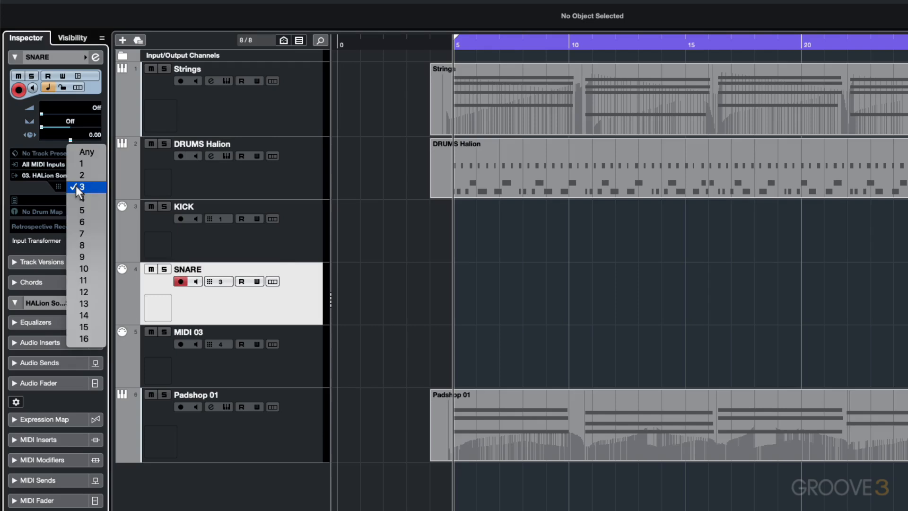
click(78, 164)
click(58, 176)
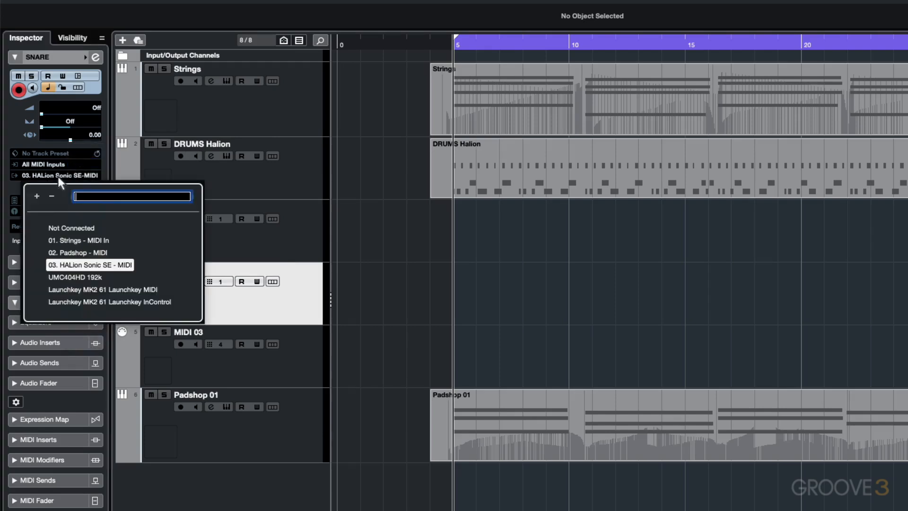
click(241, 307)
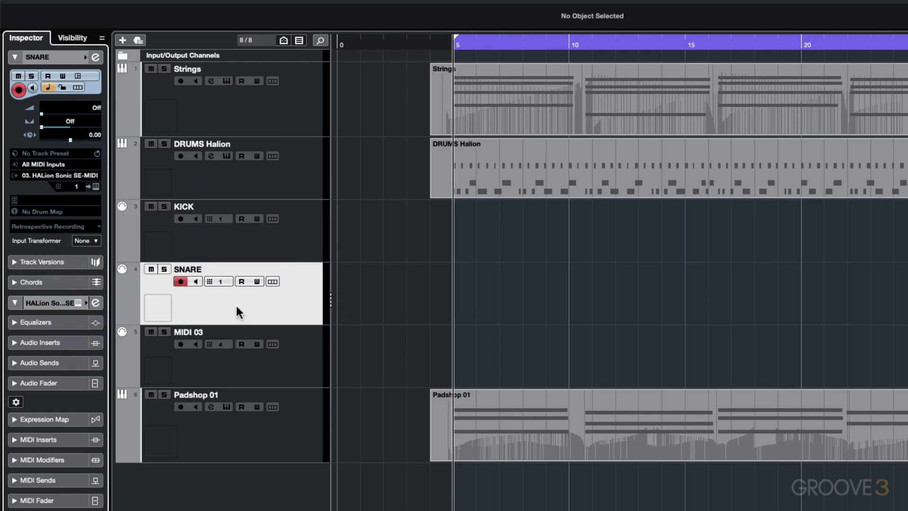
Step: Rename the MIDI 03 track as HATS, check its output routing, and set its MIDI channel to 1
double_click(197, 332)
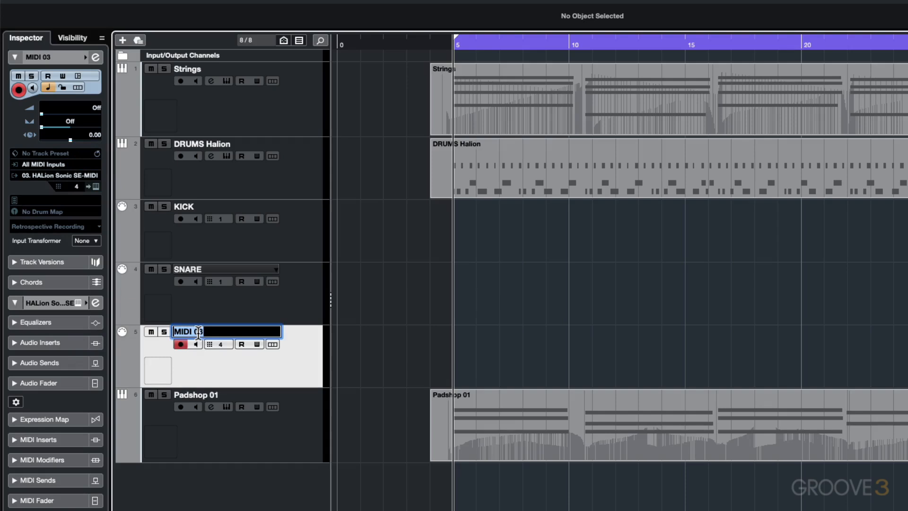
text(HATS)
key(Return)
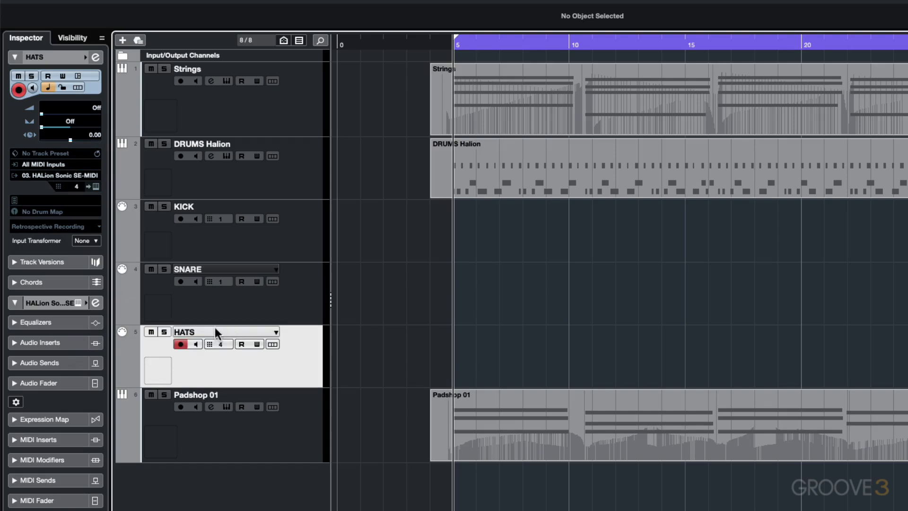
click(72, 174)
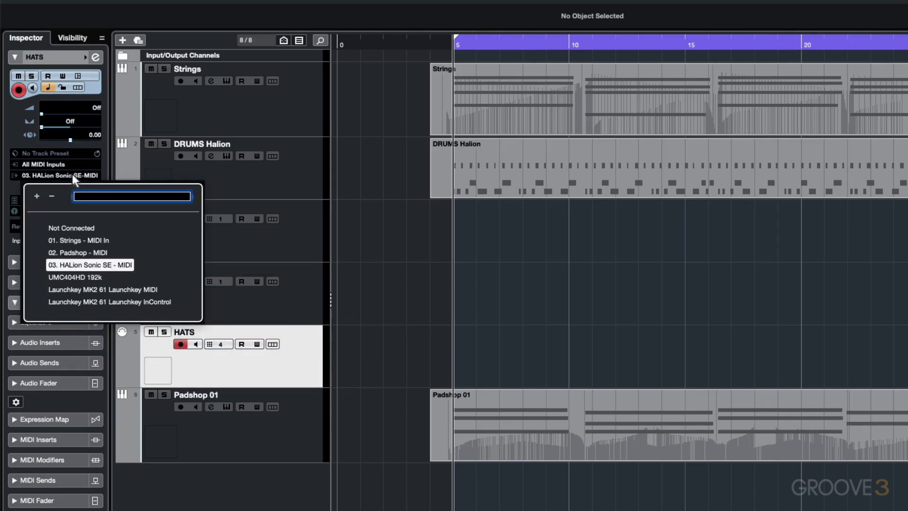
click(193, 170)
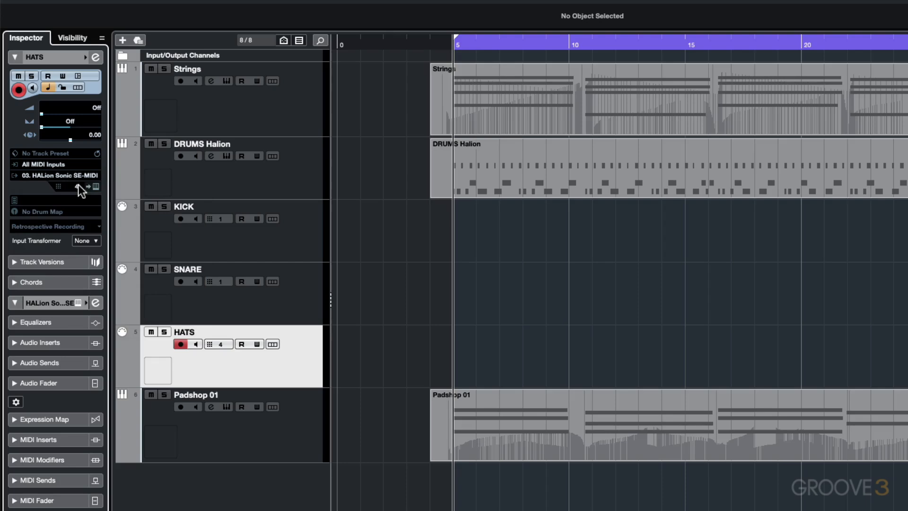
click(217, 343)
click(218, 343)
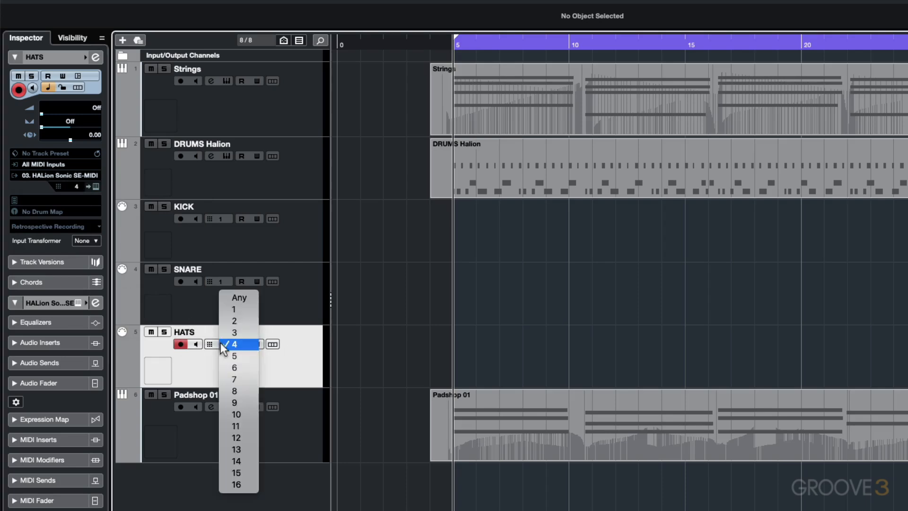
click(228, 309)
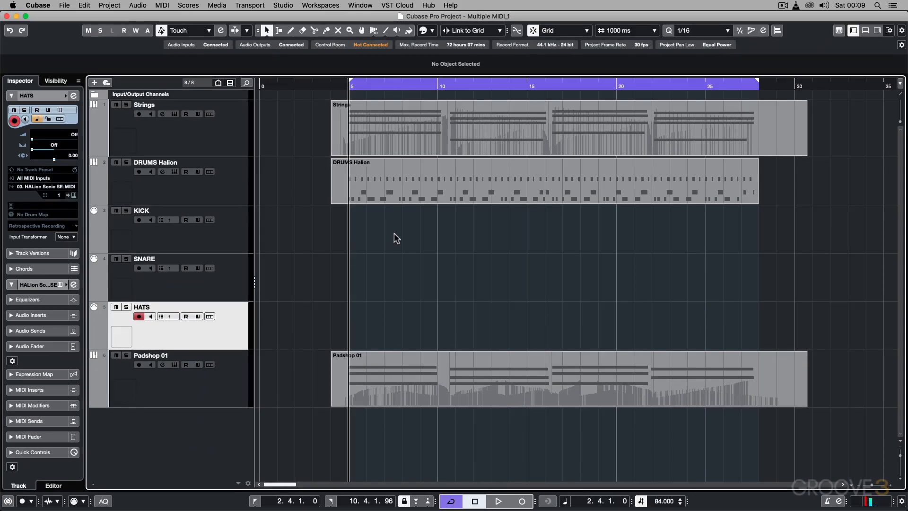
Step: Move the DRUMS Halion part onto the KICK track, check its playback, and copy the part to the SNARE and HATS tracks
drag(402, 186, 404, 210)
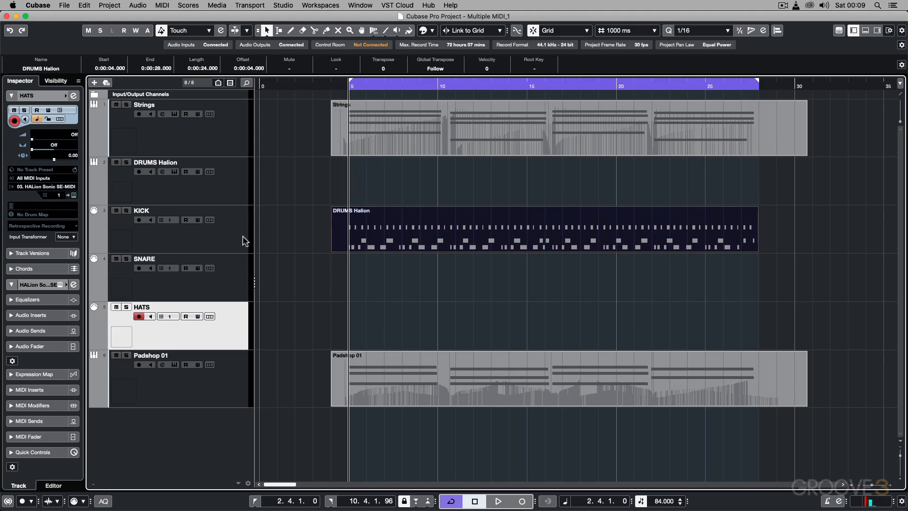
key(space)
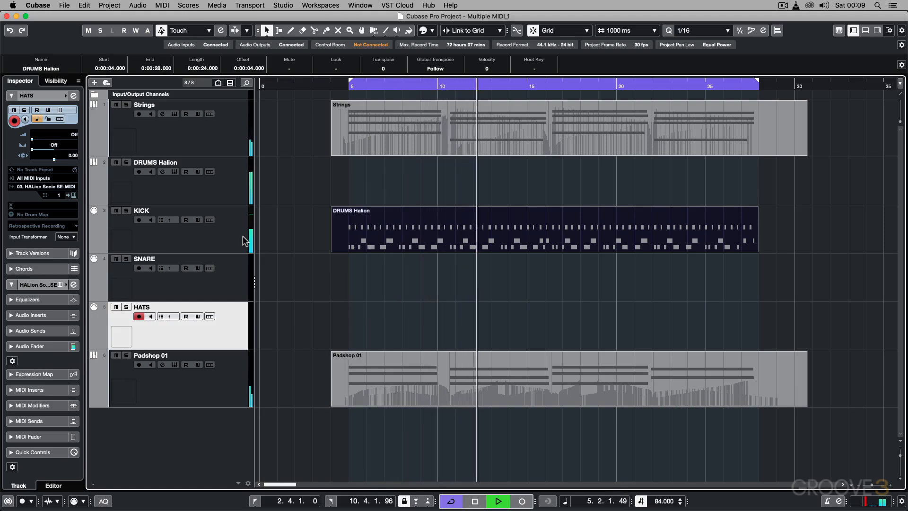
key(space)
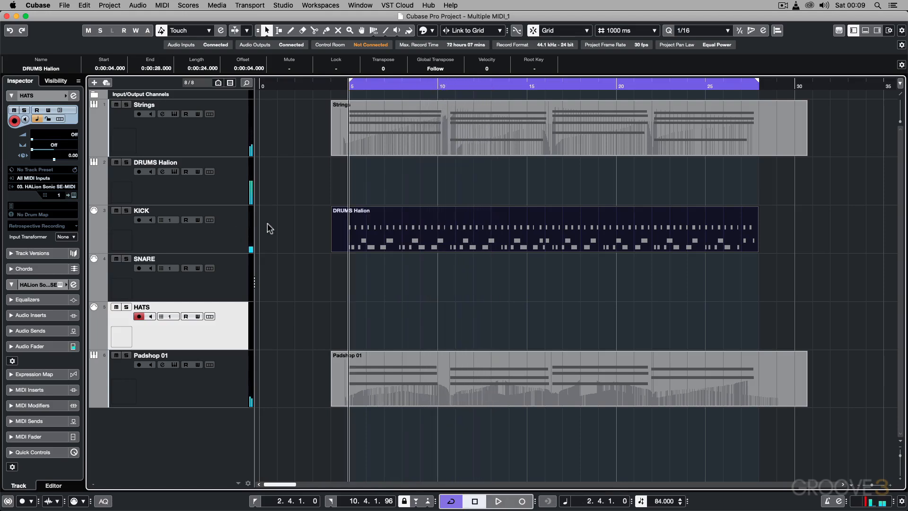
drag(345, 228, 378, 316)
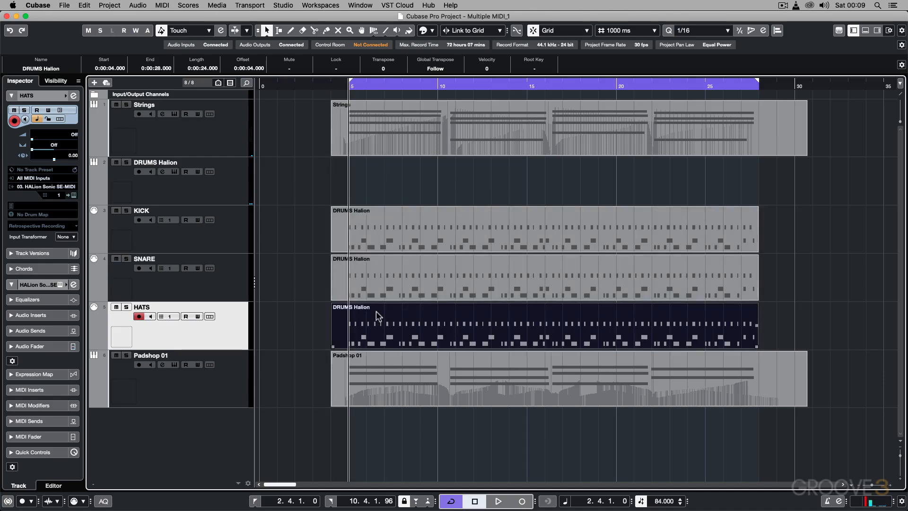
Step: Delete the D1 and F#1 notes from the part on the KICK track, keeping only the C1 notes
double_click(389, 224)
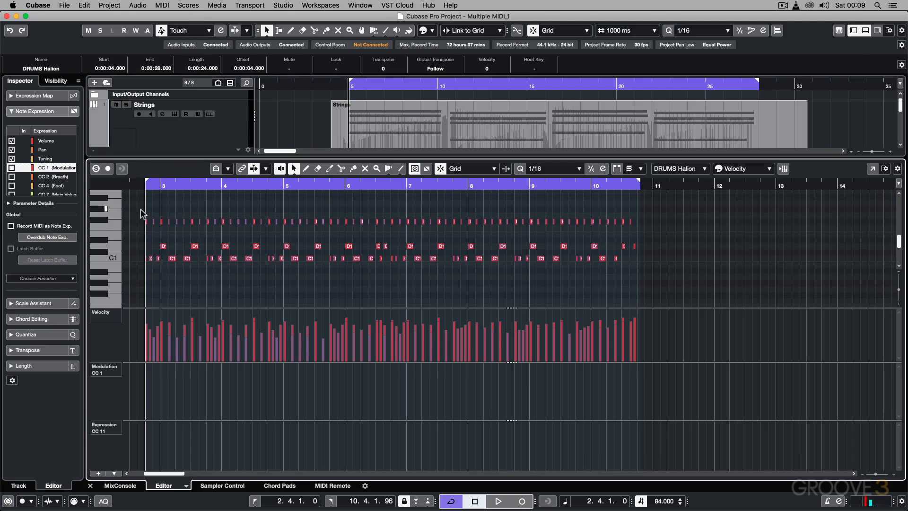
drag(136, 212, 654, 249)
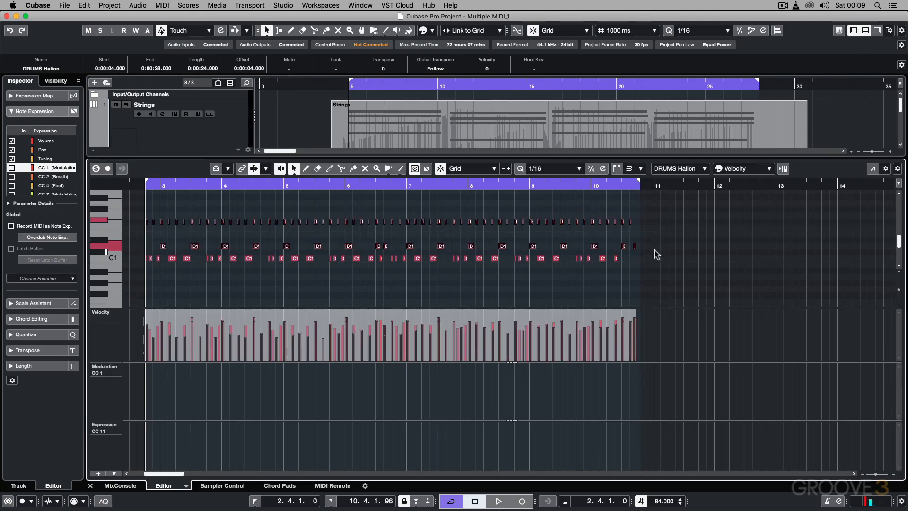
key(Delete)
key(Return)
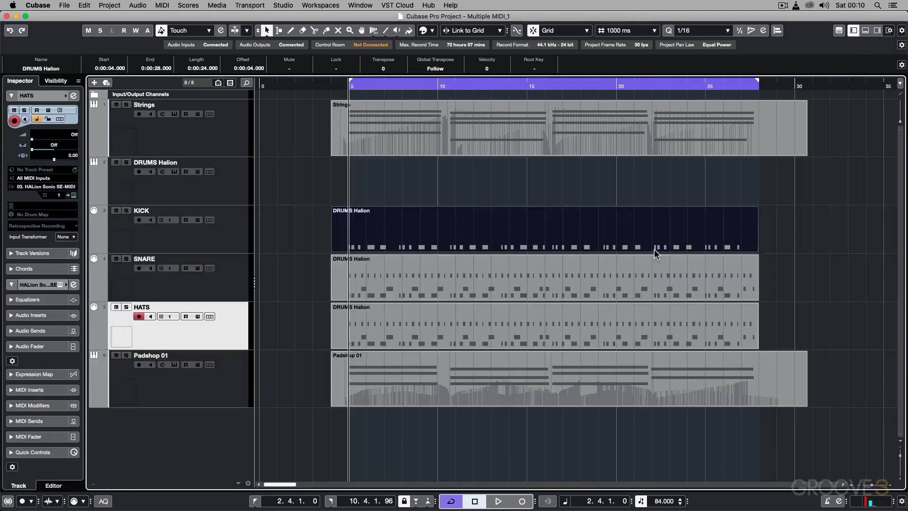
Step: Delete the C1 and F#1 notes from the part on the SNARE track, keeping only the D1 notes
double_click(430, 268)
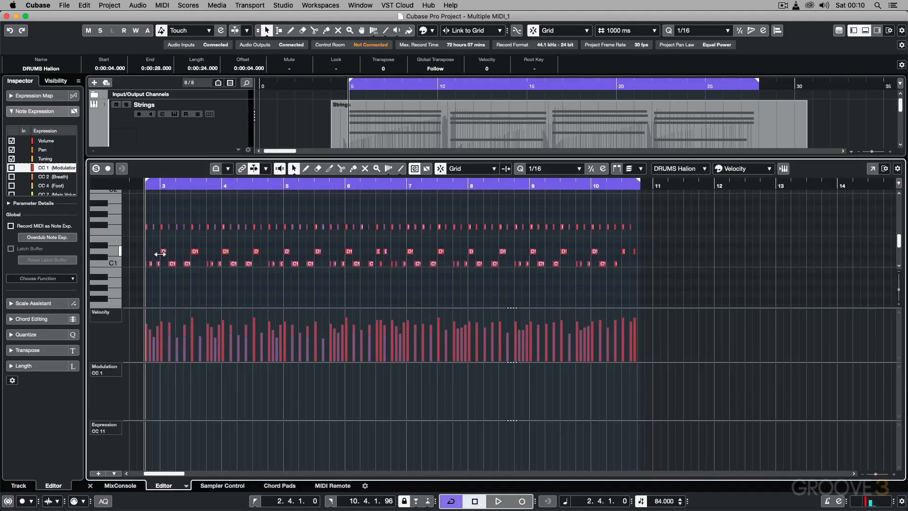
drag(132, 262, 615, 278)
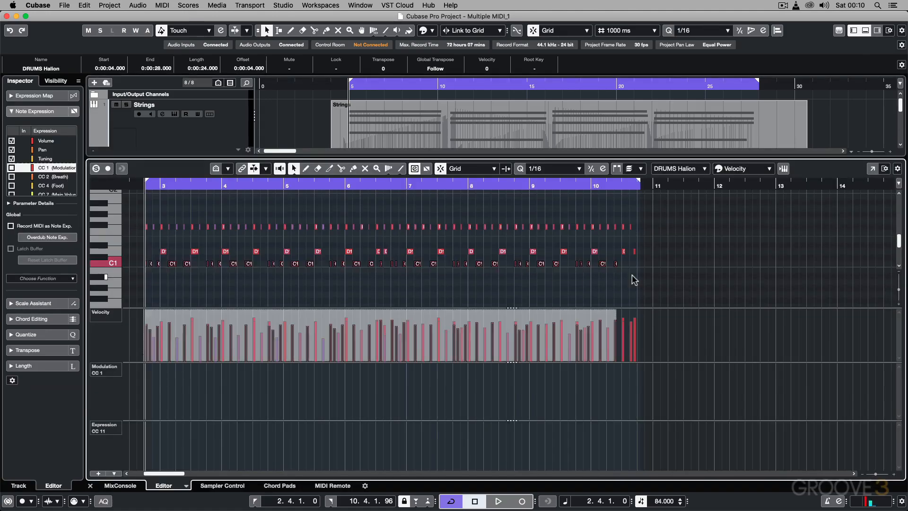
key(Delete)
drag(140, 222, 645, 228)
key(Delete)
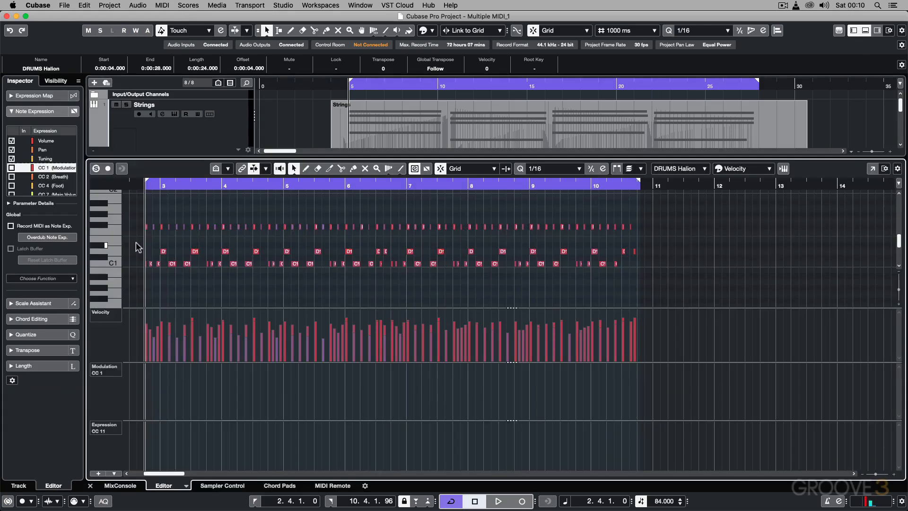
Step: Delete the C1 and D1 notes from the part on the HATS track, and close the editor
drag(136, 245, 651, 285)
key(Delete)
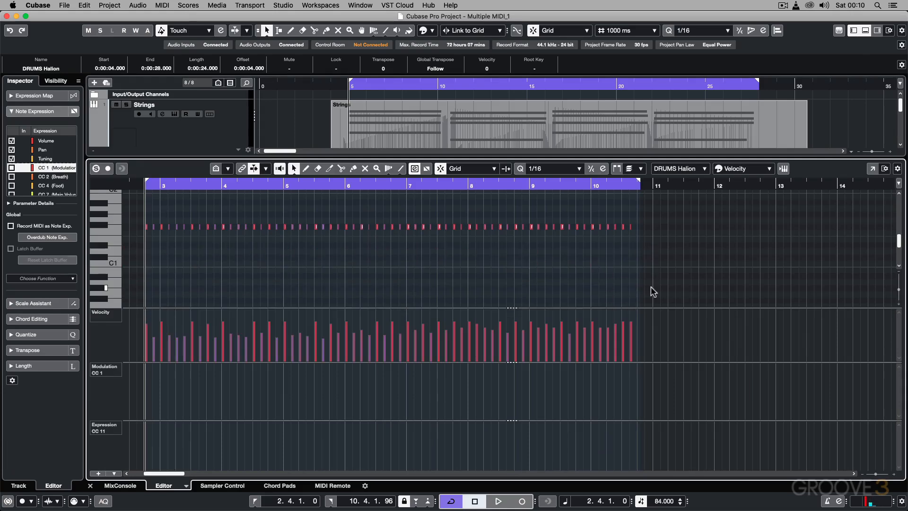
key(super+e)
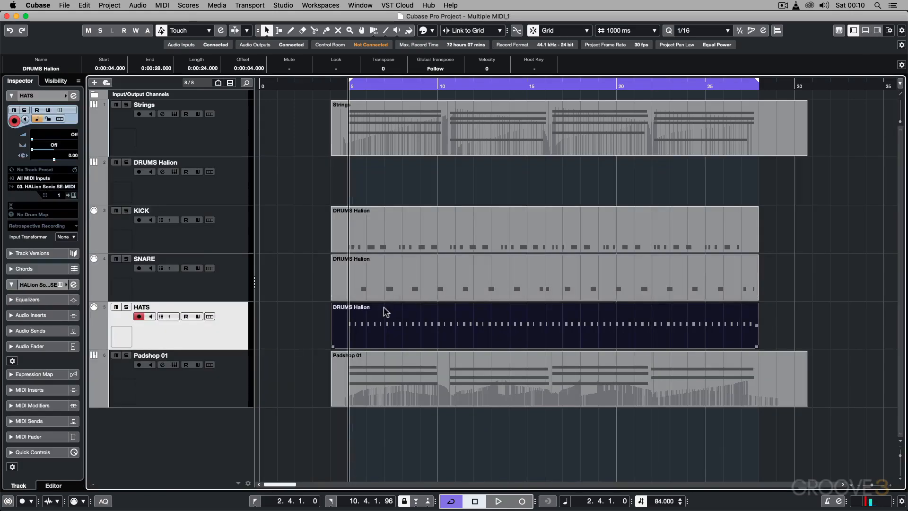
Step: Rename the part on the HATS track as HATS and the part on the SNARE track as SNARE
click(42, 68)
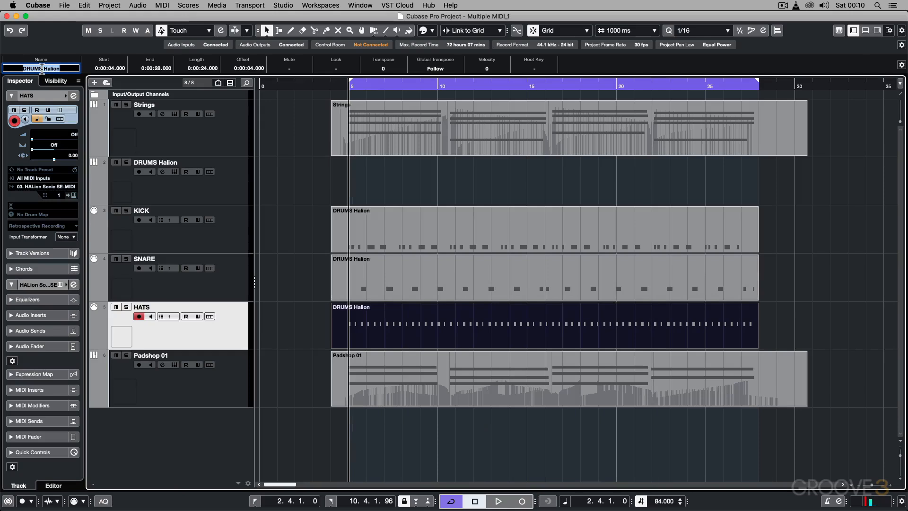
text(HATS)
key(Return)
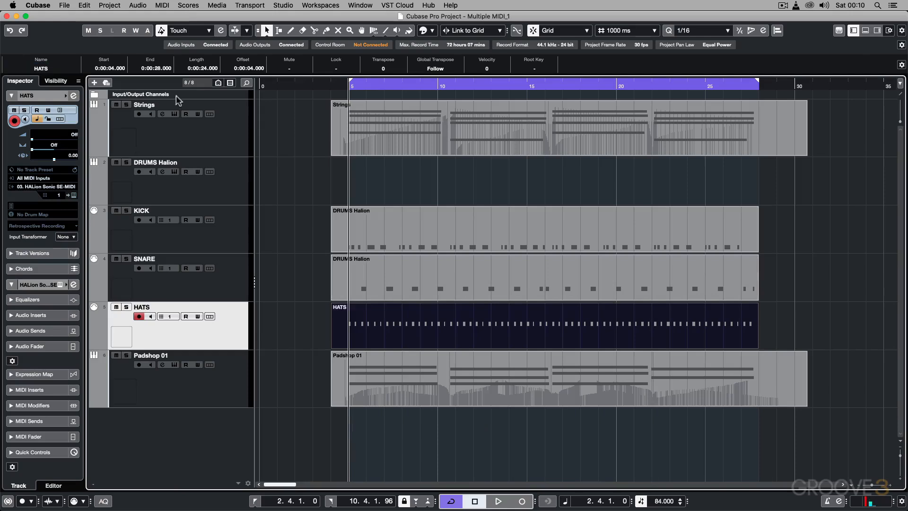
click(362, 264)
click(39, 69)
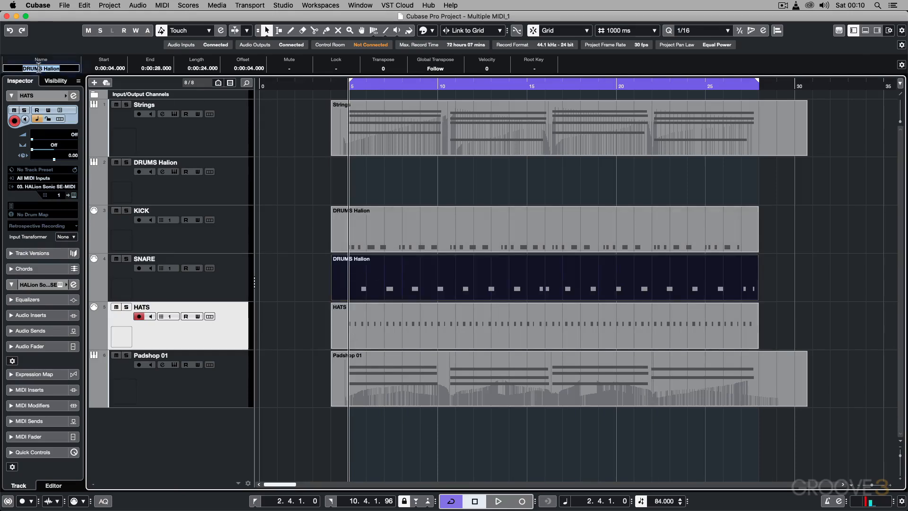
text(SNARE)
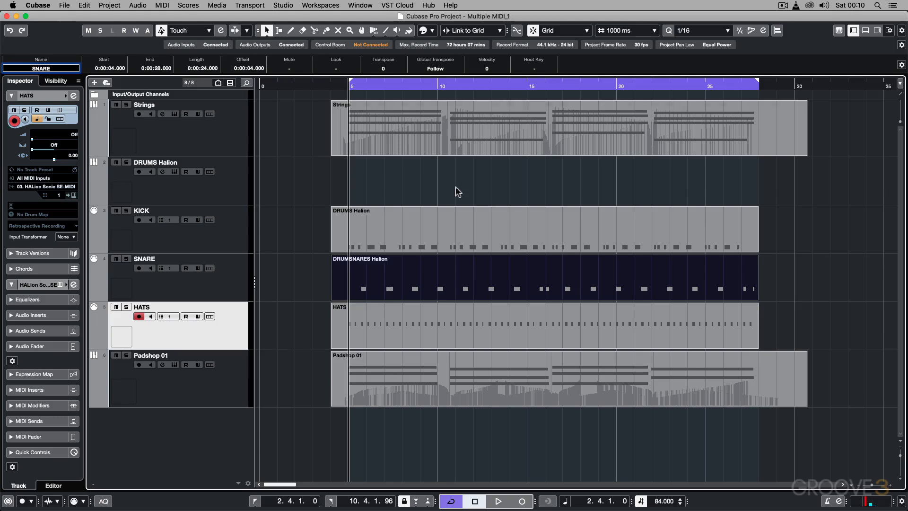
Step: Rename the part on the KICK track as KICK, and play back the project to check the separated drums
click(469, 220)
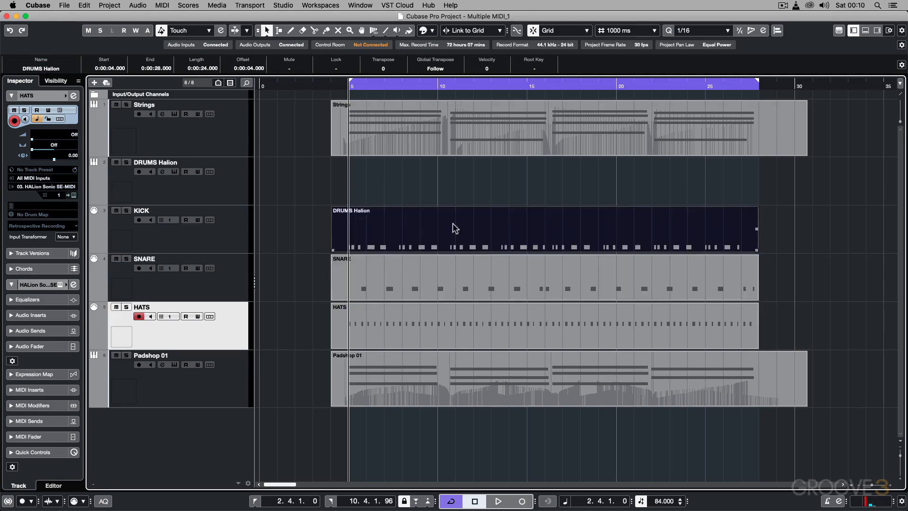
click(53, 70)
text(KICK)
key(Return)
key(space)
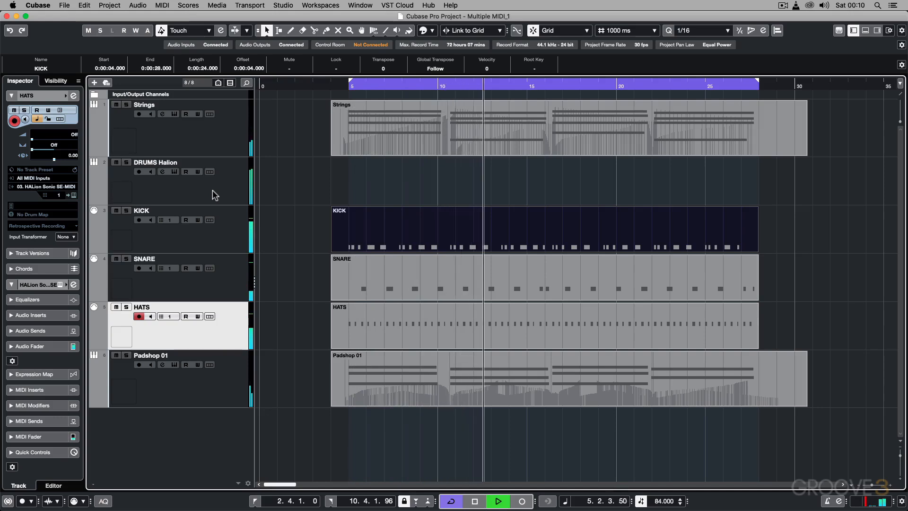
key(space)
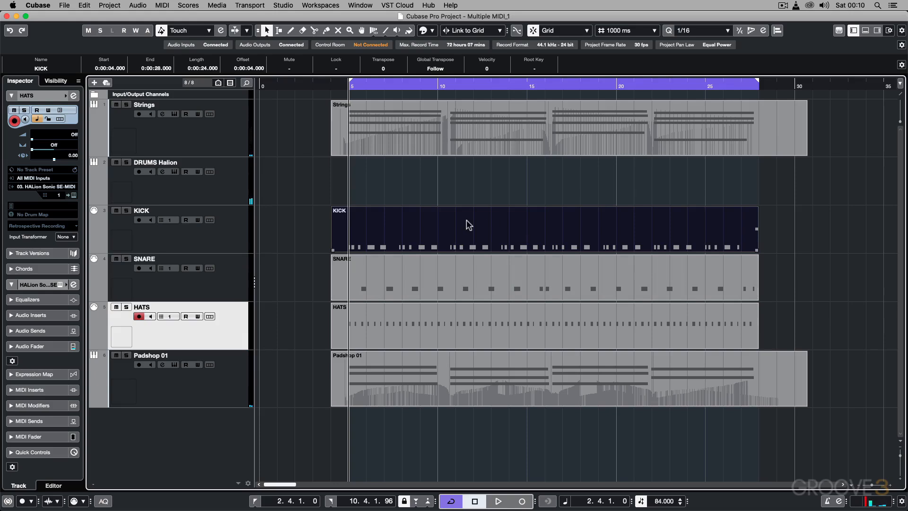
Step: In the KICK part, delete the C1 note just after bar 5 and lower the velocity of the C1 note following it
double_click(468, 225)
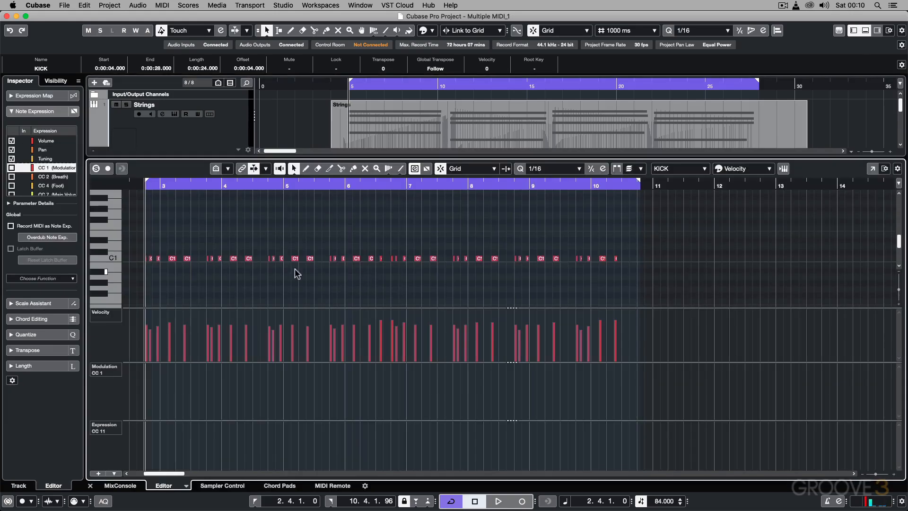
key(Delete)
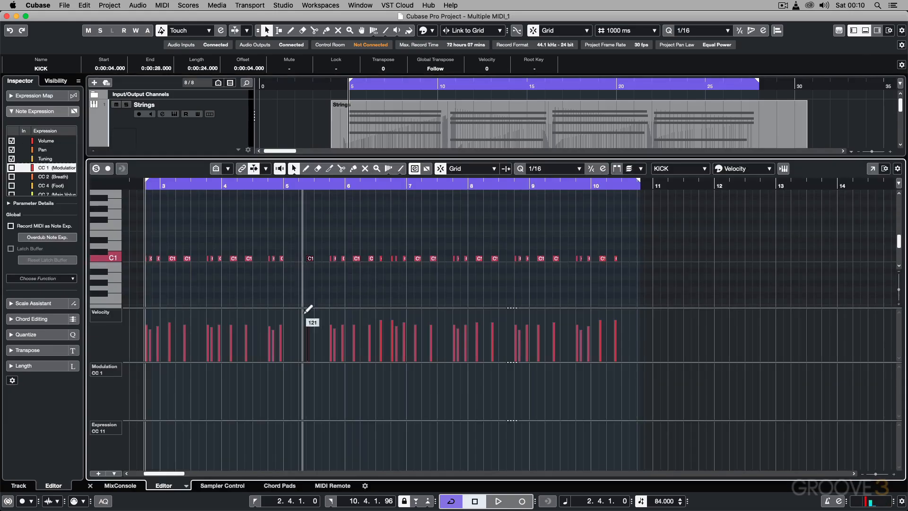
drag(308, 329, 308, 339)
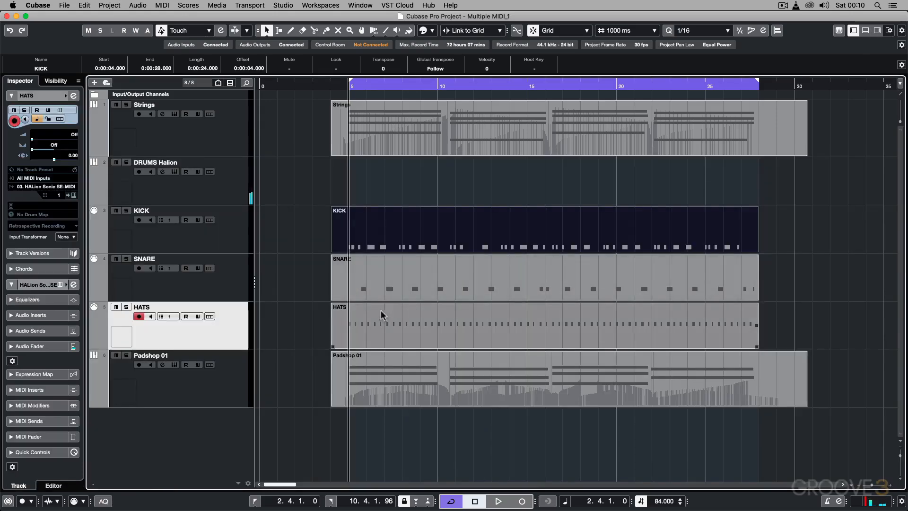
Step: Open the HATS part, select its notes between bars 6 and 7 with their velocities, and close the editor
double_click(388, 317)
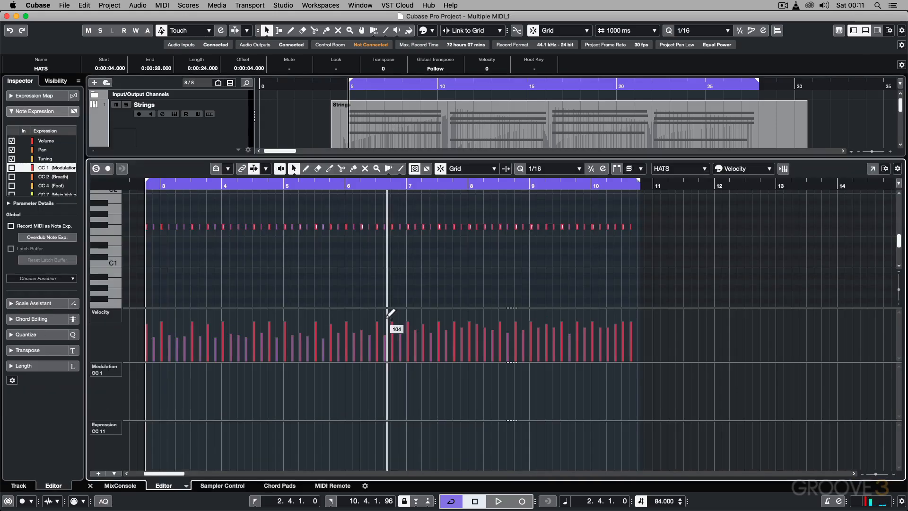
drag(143, 214, 633, 250)
click(476, 242)
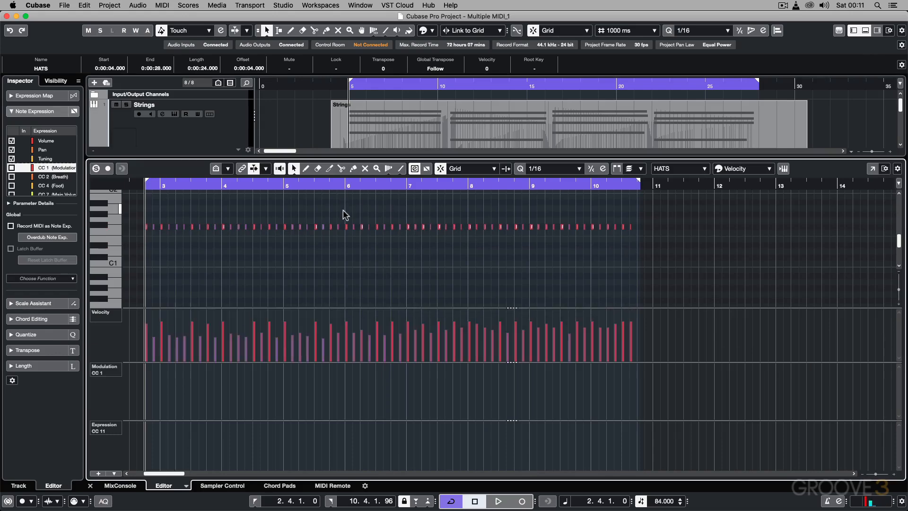
drag(342, 212, 405, 234)
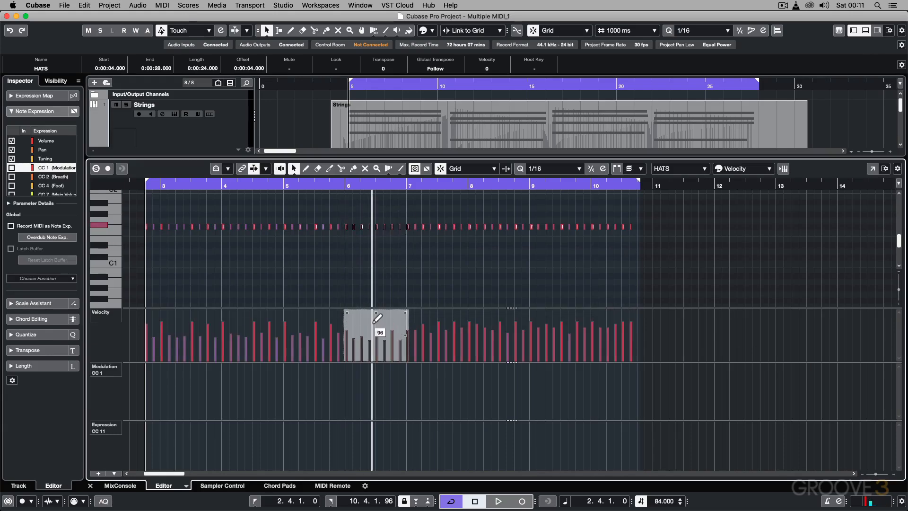
key(Return)
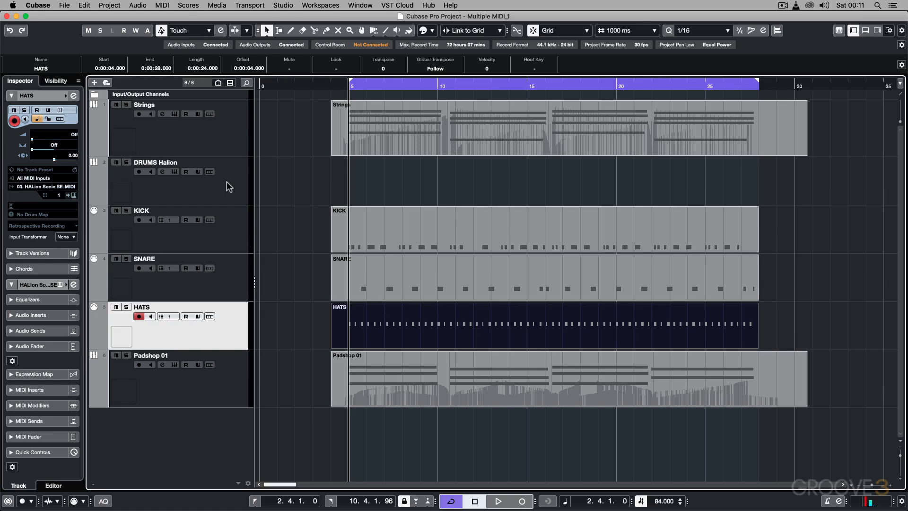
Step: Open the Strings part to view its notes with the velocity, modulation and expression lanes, and close the editor
click(224, 136)
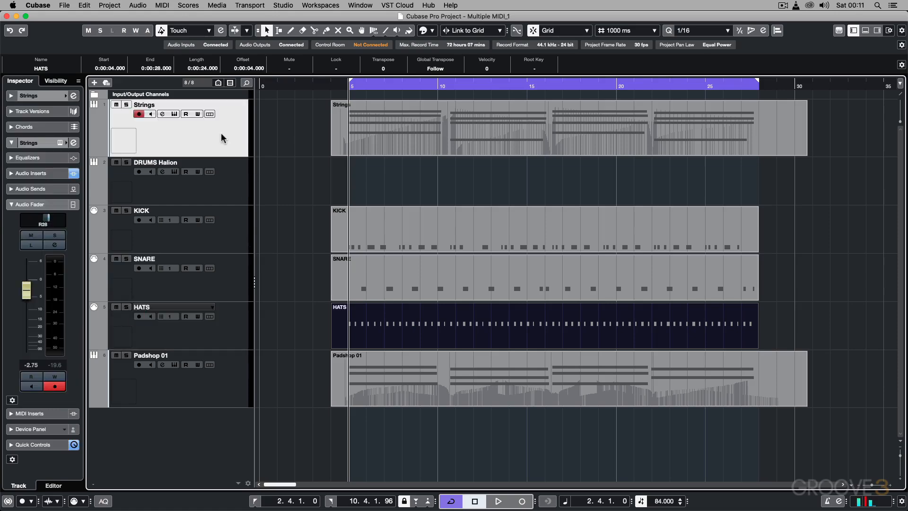
double_click(390, 130)
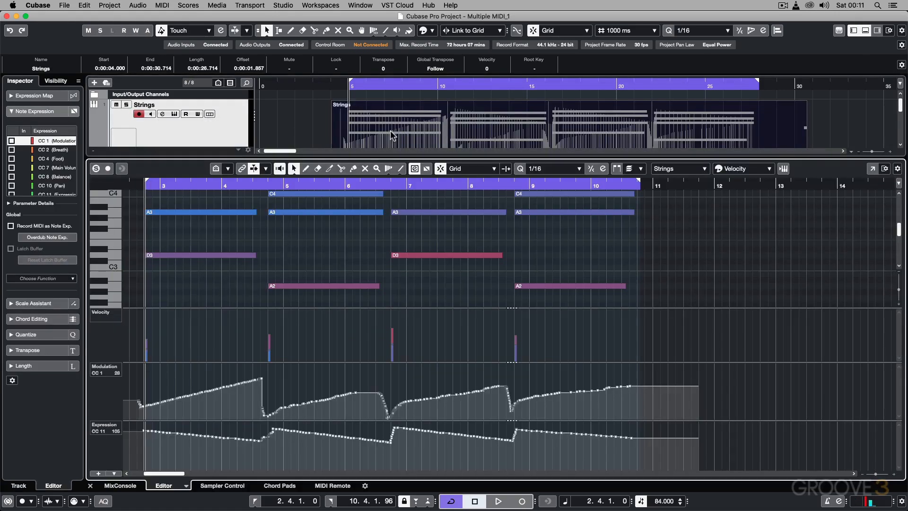
scroll(336, 251, up, 1)
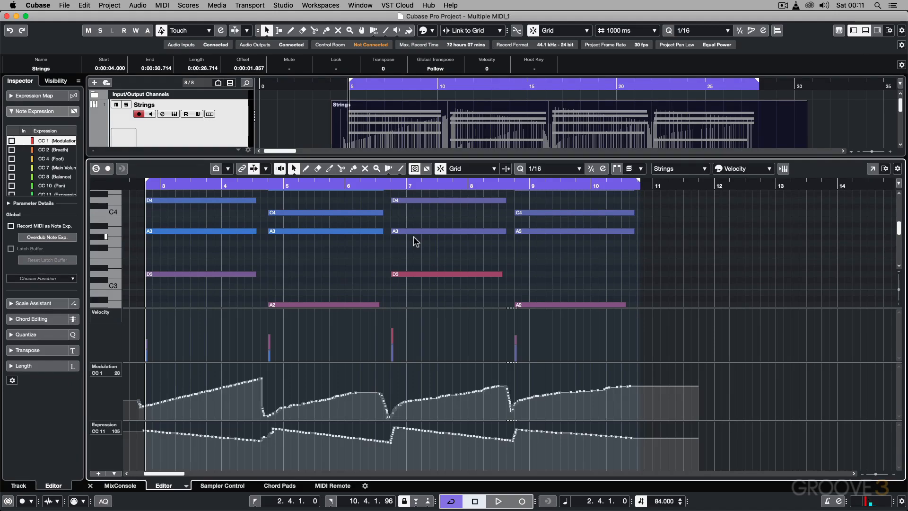
key(super+alt+b)
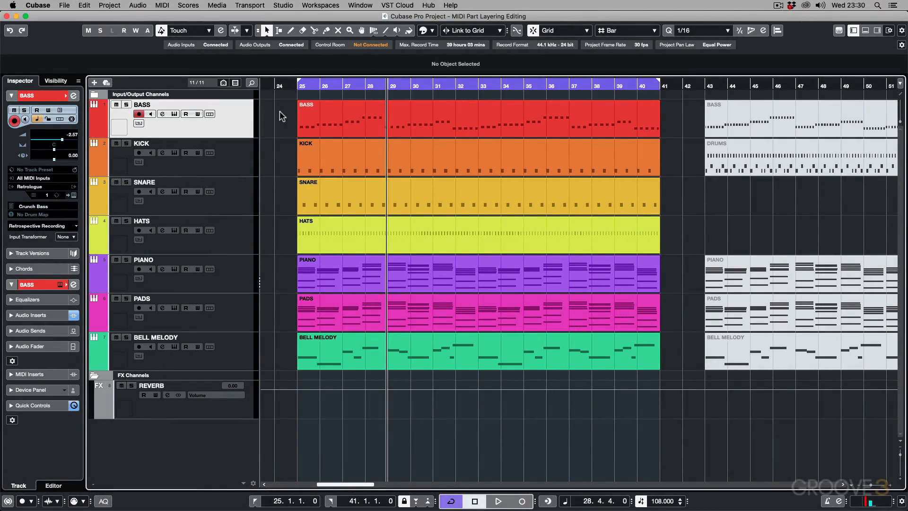
Step: Open the BASS part, transpose its notes in bars 30 and 31 up two semitones, and close the editor
click(313, 118)
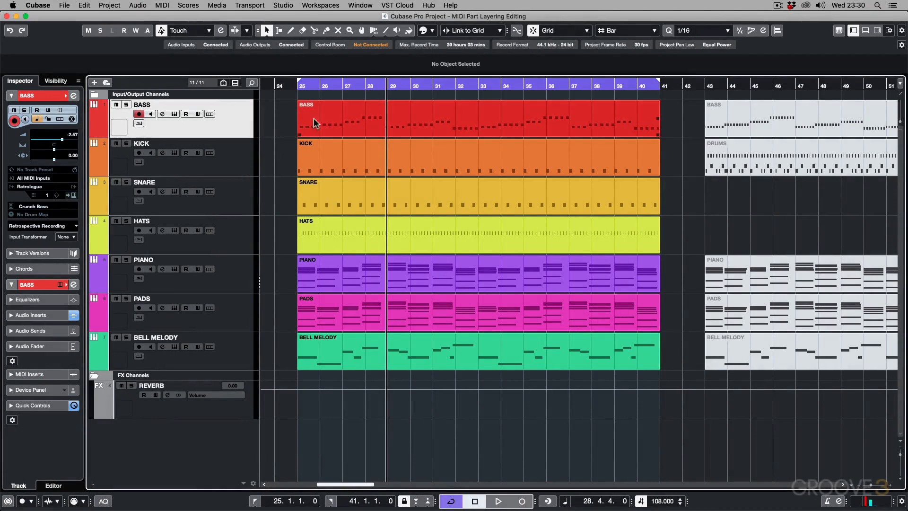
double_click(356, 119)
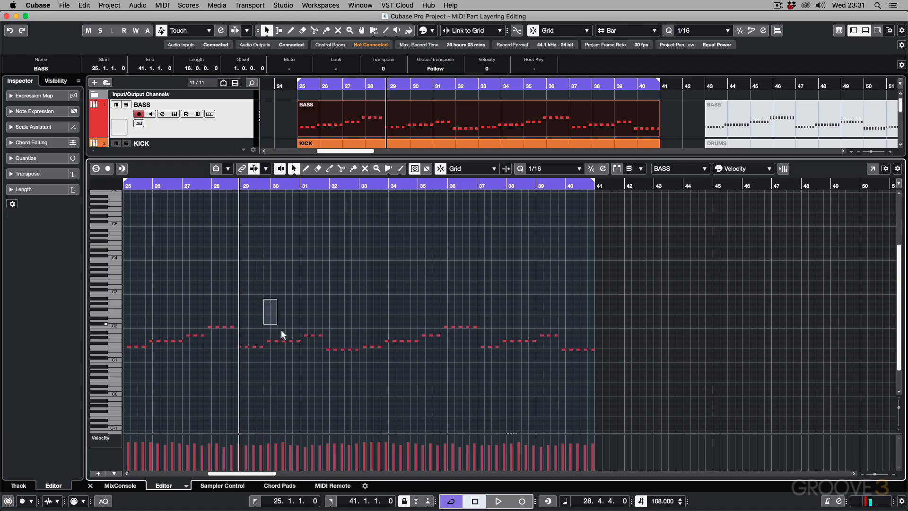
drag(281, 332, 320, 368)
key(Up)
key(Up)
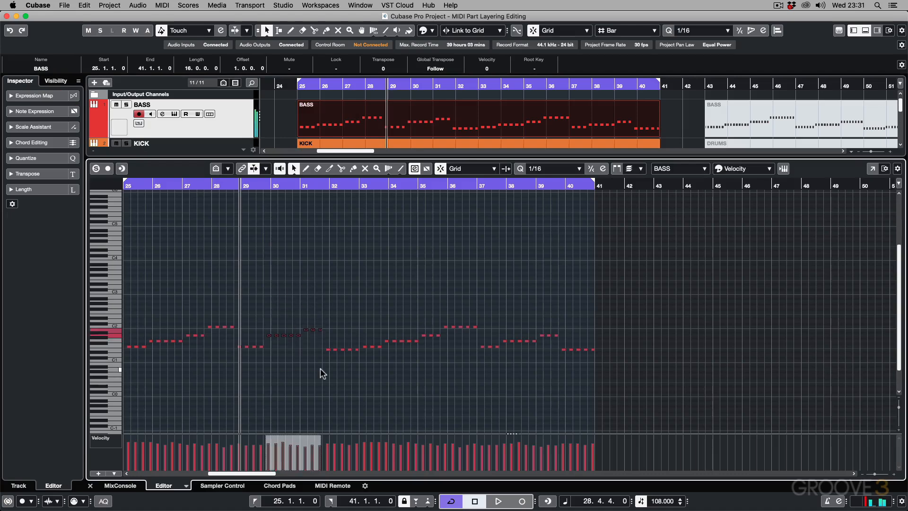
key(super+e)
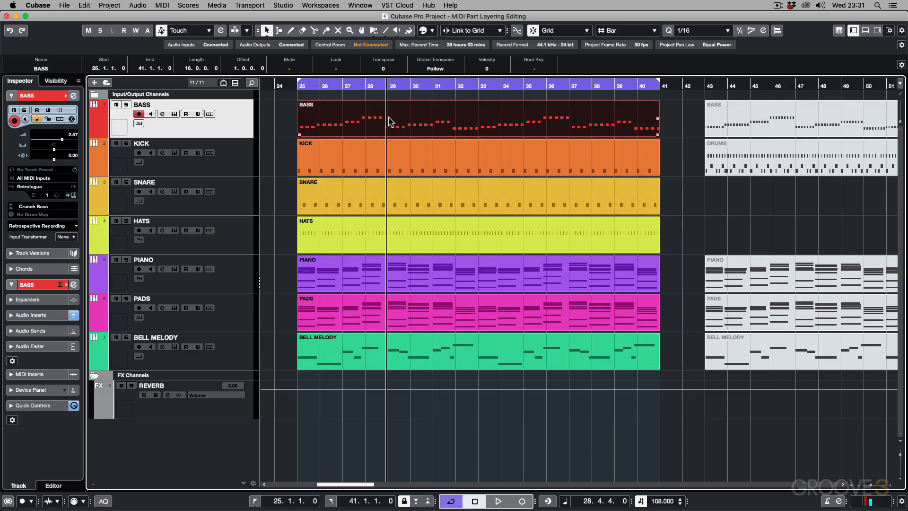
Step: Add the PIANO, PADS and BELL MELODY parts to the BASS selection and open all four together in the editor
shift+click(401, 275)
shift+click(401, 310)
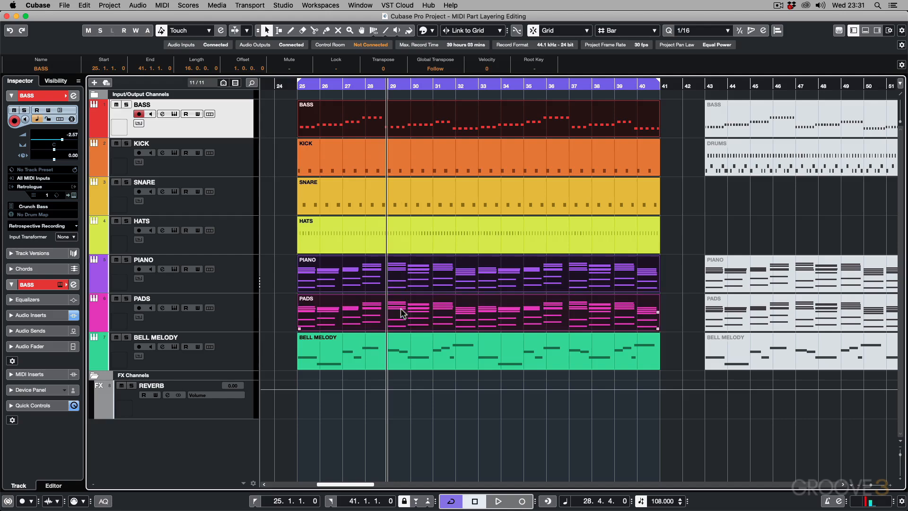
shift+click(405, 355)
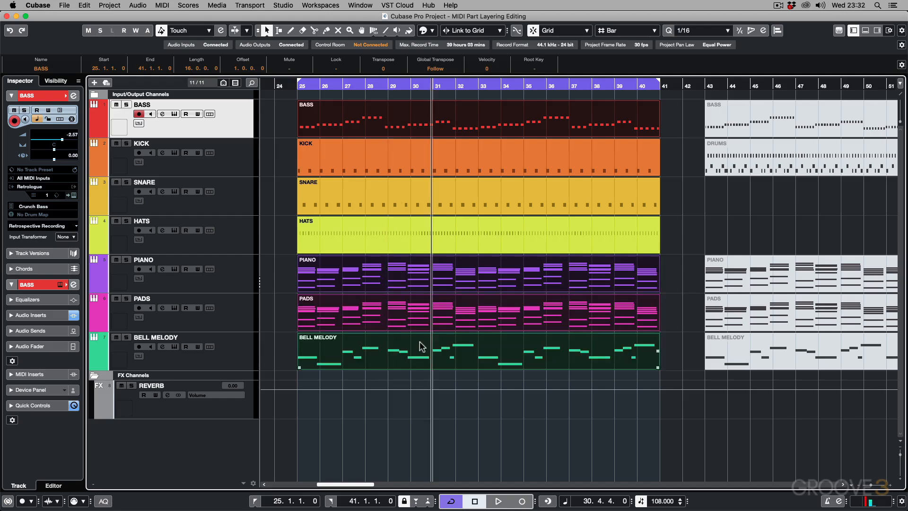
double_click(419, 341)
scroll(419, 342, left, 5)
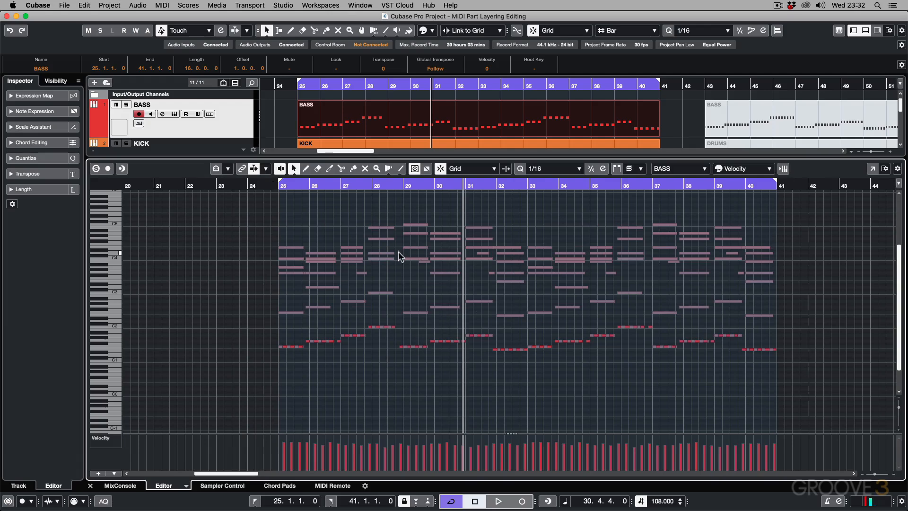
Step: Colour the layered notes in the editor by Part instead of by velocity
scroll(398, 252, up, 5)
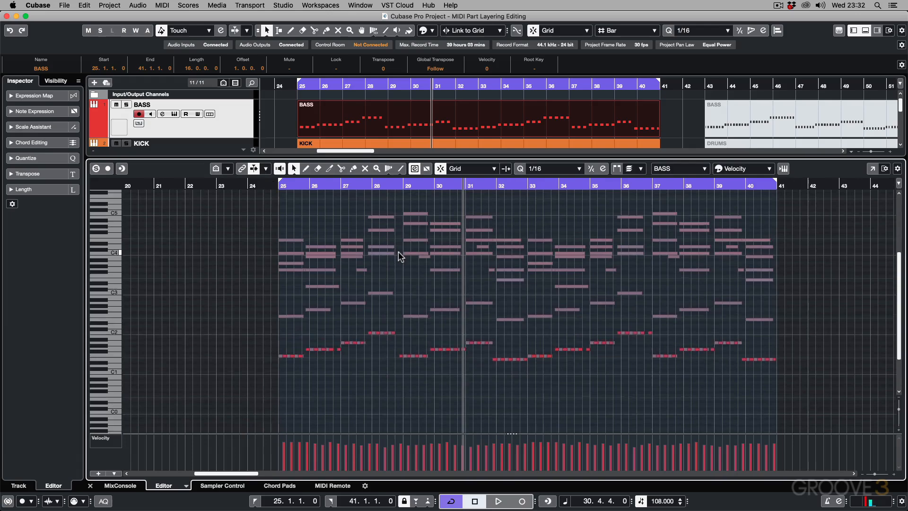
scroll(419, 294, down, 3)
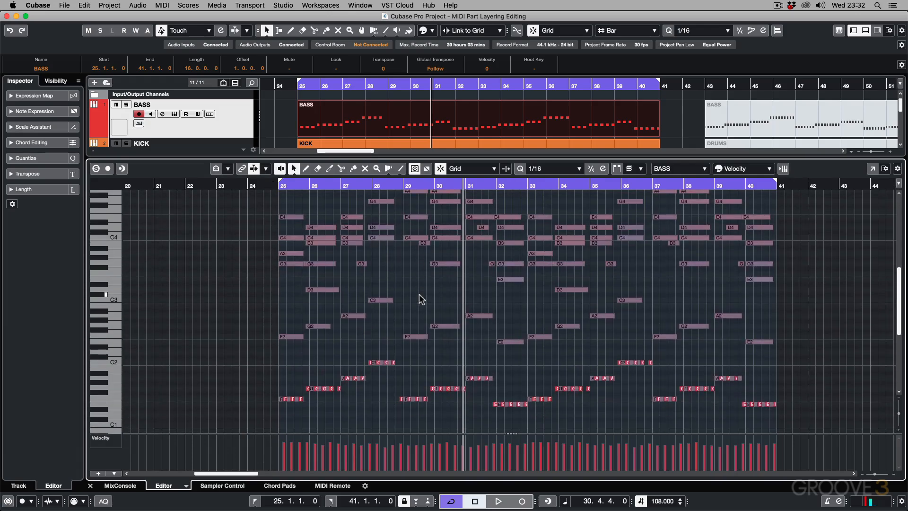
scroll(419, 294, up, 5)
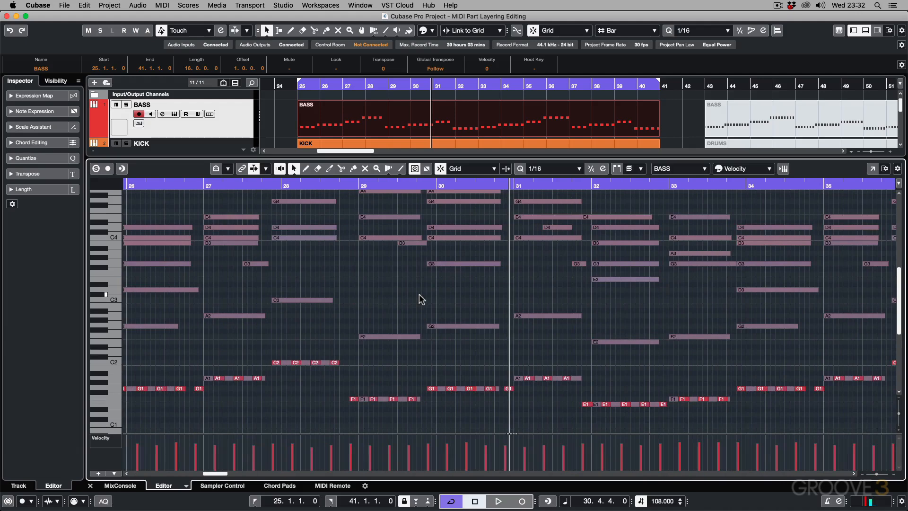
scroll(419, 293, down, 2)
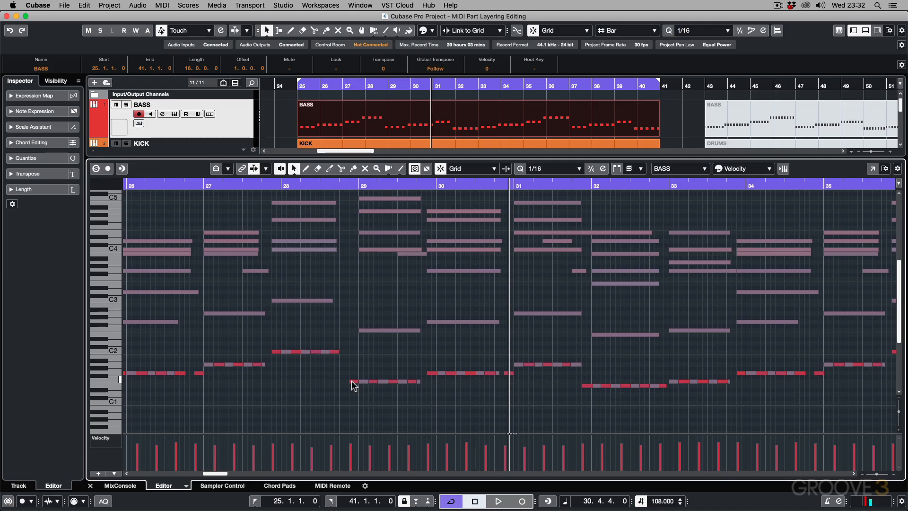
key(g)
key(g)
key(g)
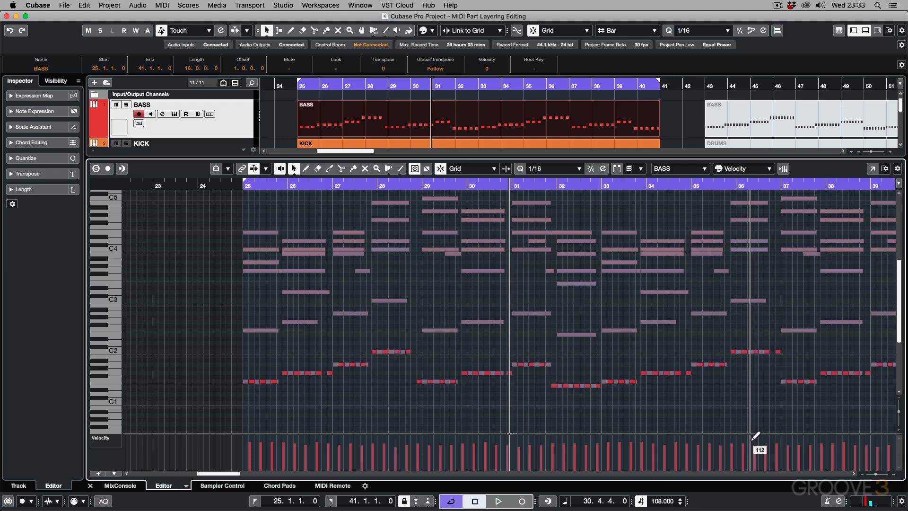
click(757, 169)
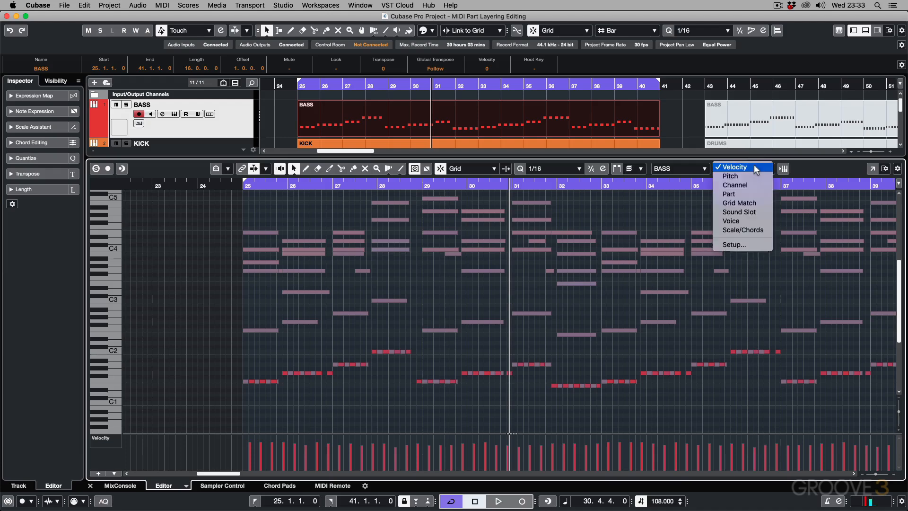
click(758, 194)
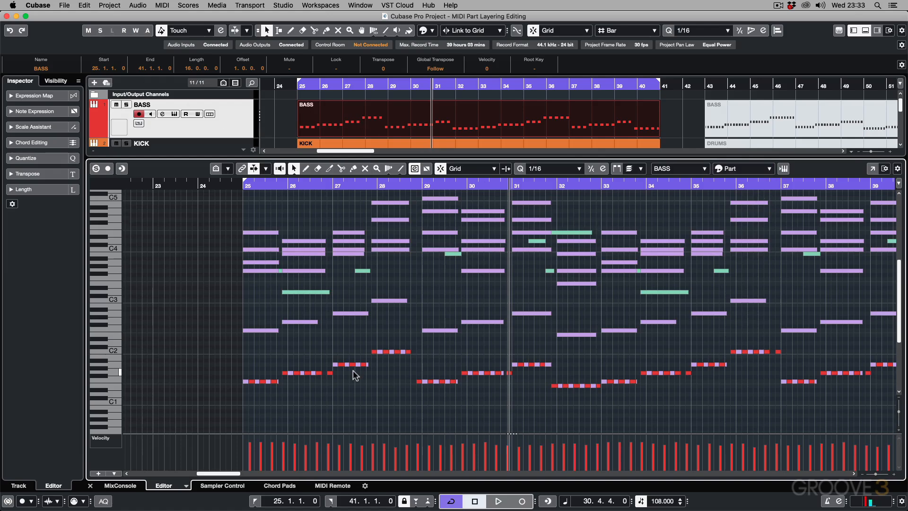
Step: Return to the project's tracks and reopen the selected BASS, PIANO, PADS and BELL MELODY parts together in the editor
key(super+alt+b)
click(381, 194)
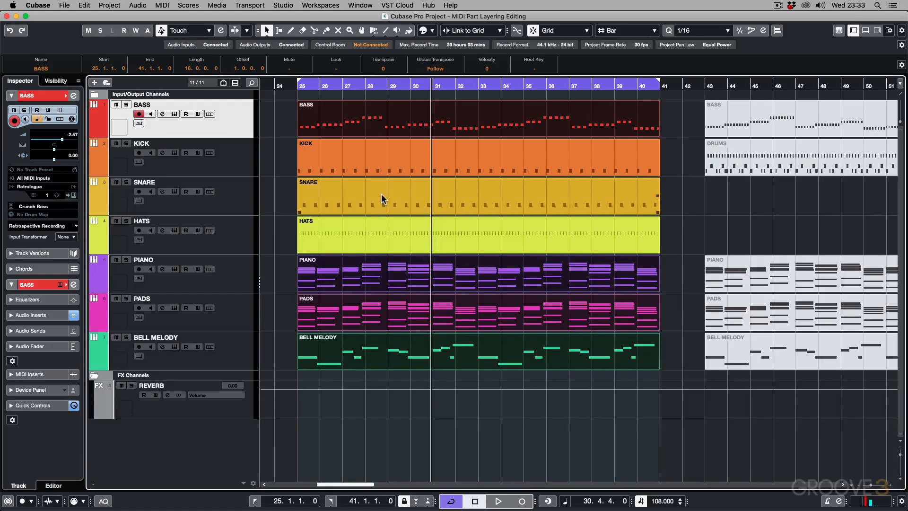
click(383, 349)
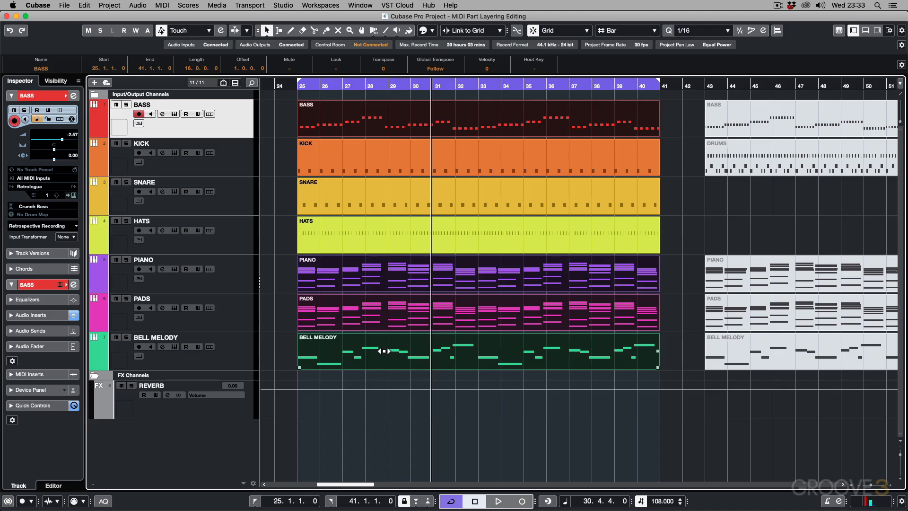
double_click(383, 349)
scroll(388, 327, down, 8)
scroll(387, 327, up, 2)
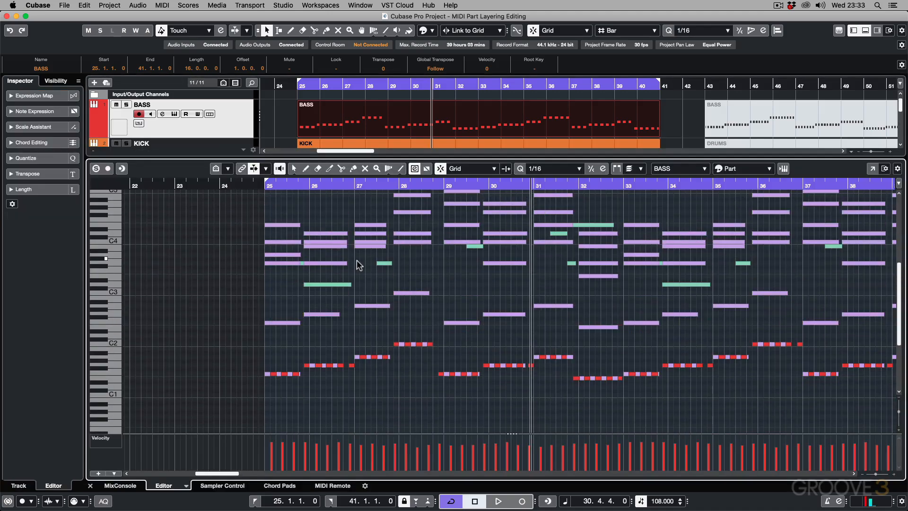
Step: Show all the layered notes at once and review the part editing mode options, keeping Edit All Parts
key(g)
key(g)
scroll(507, 330, up, 1)
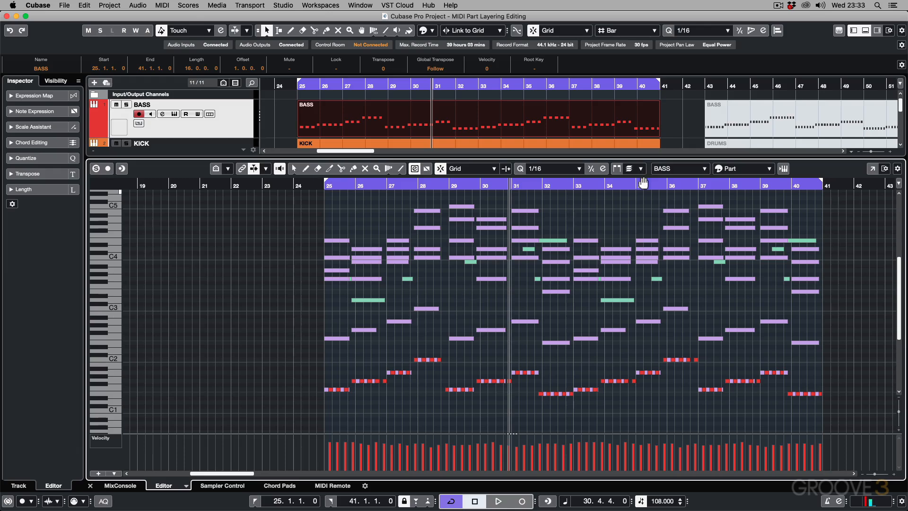
click(642, 169)
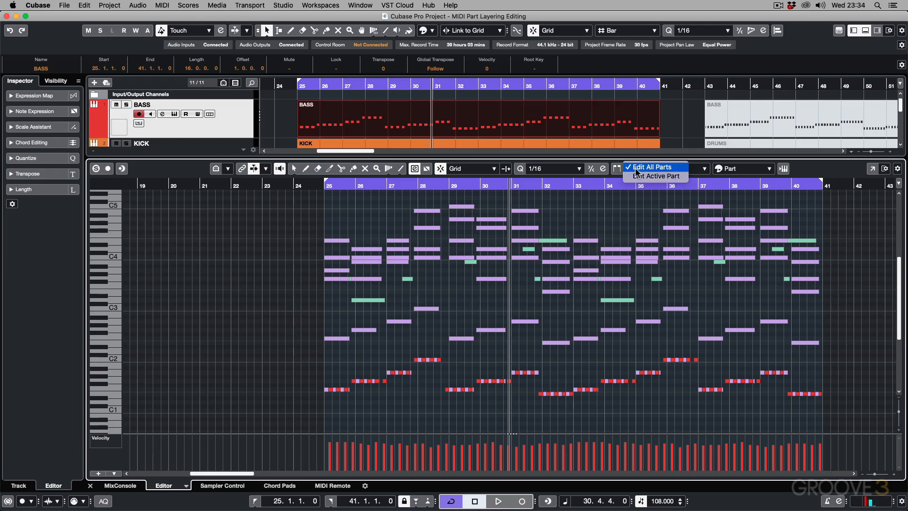
click(570, 311)
Step: Select all notes in the four parts, adjust their velocities together, and transpose them up two semitones and back down
key(super+a)
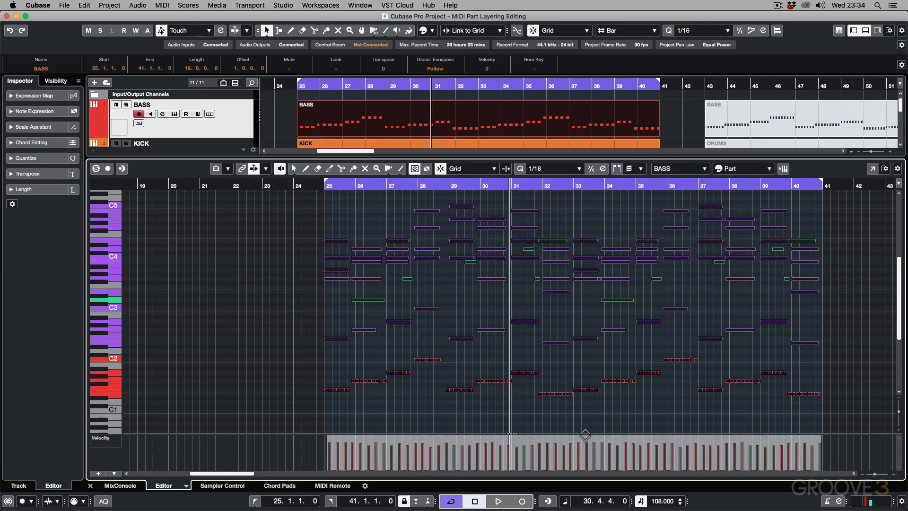
mouse_move(586, 439)
mouse_down()
mouse_move(588, 429)
mouse_move(588, 463)
mouse_move(591, 442)
mouse_up()
key(Up)
key(Up)
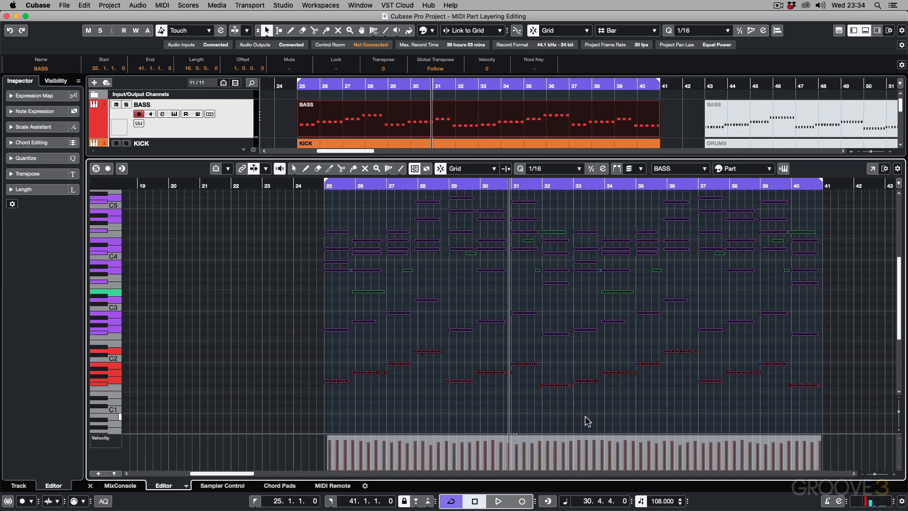
key(Down)
key(Down)
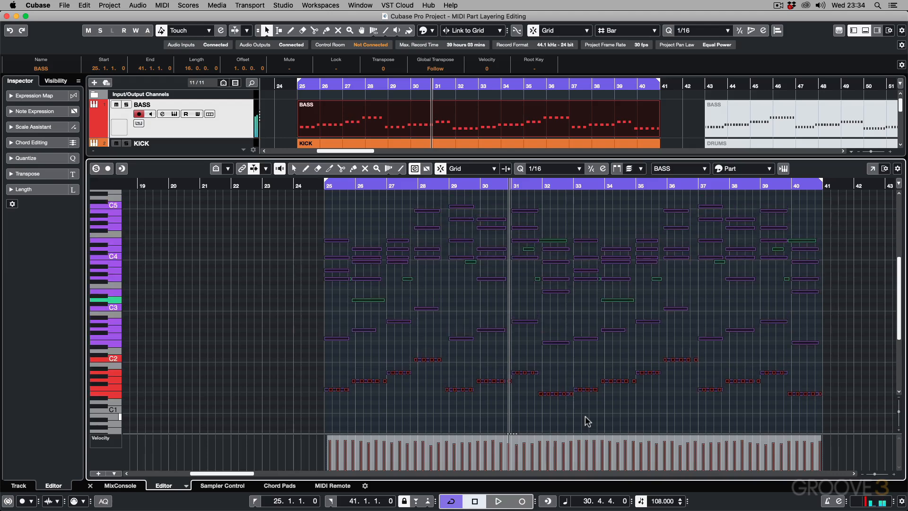
click(585, 355)
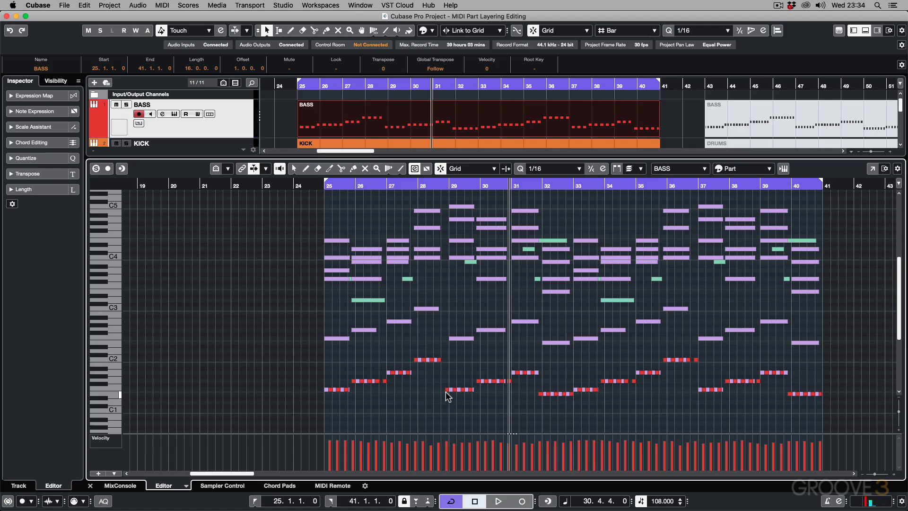
Step: Try to move the overlapping bass and piano notes at the start of bar 29 up two semitones, and undo the move
key(h)
key(h)
key(h)
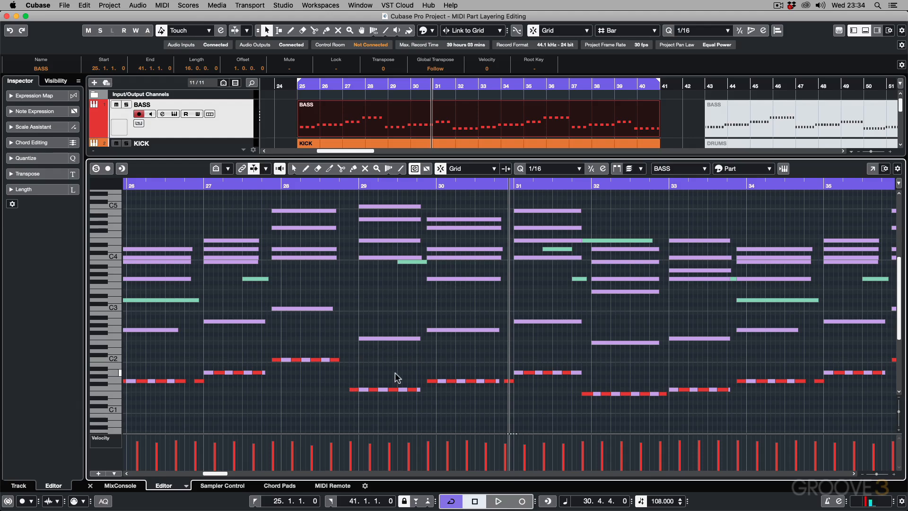
drag(343, 384, 365, 379)
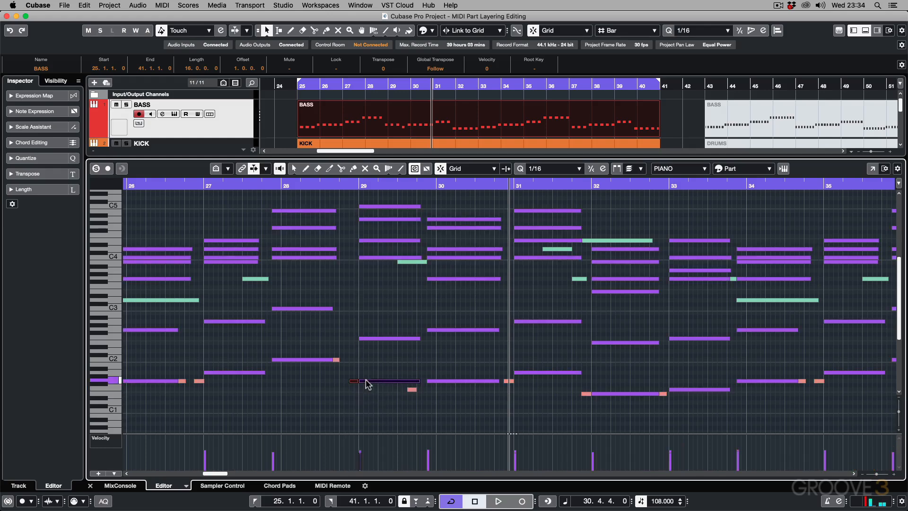
key(super+z)
click(369, 368)
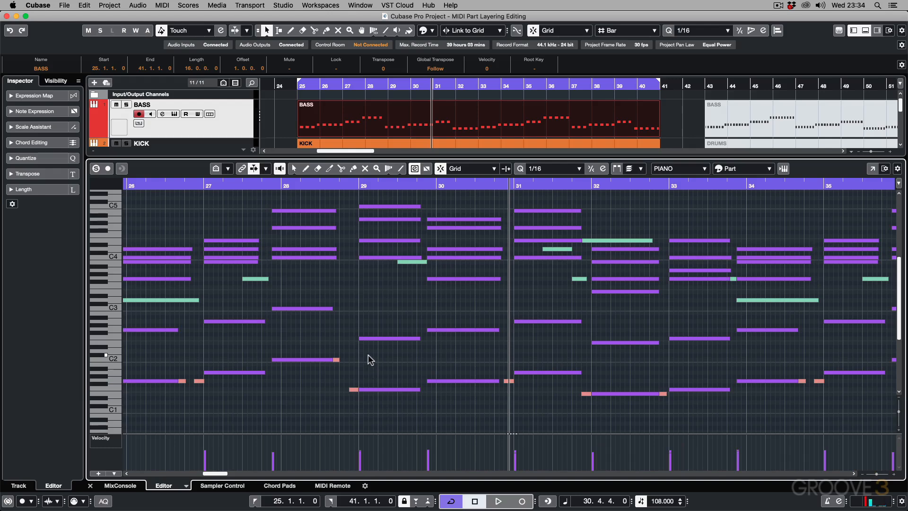
Step: Make BASS the active part and set the part editing mode to Edit Active Part
click(685, 169)
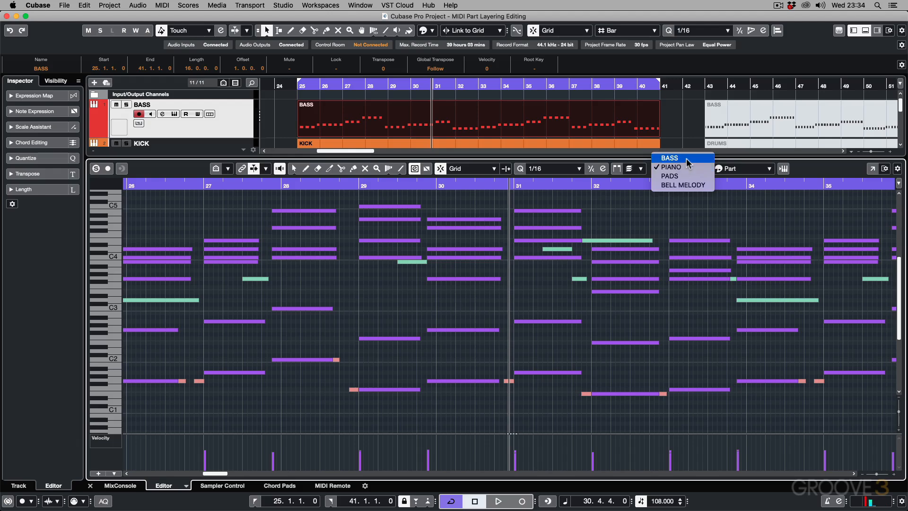
click(688, 162)
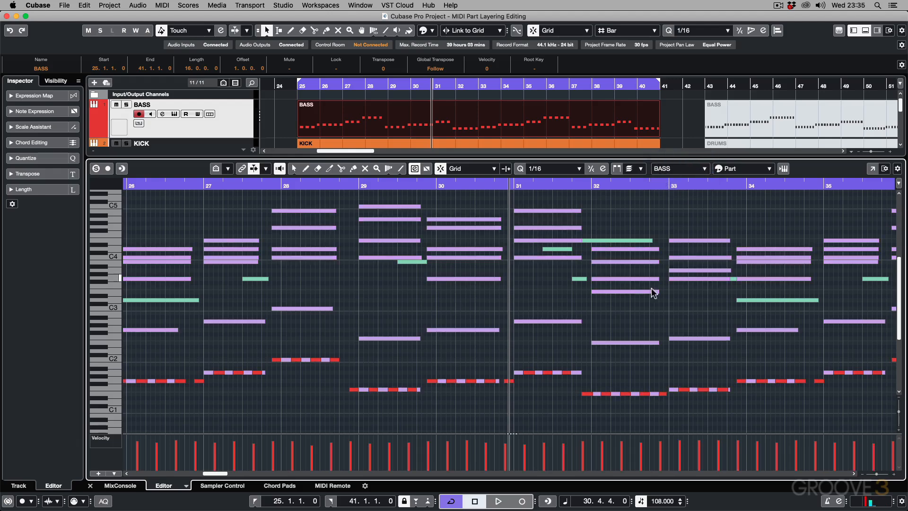
click(633, 169)
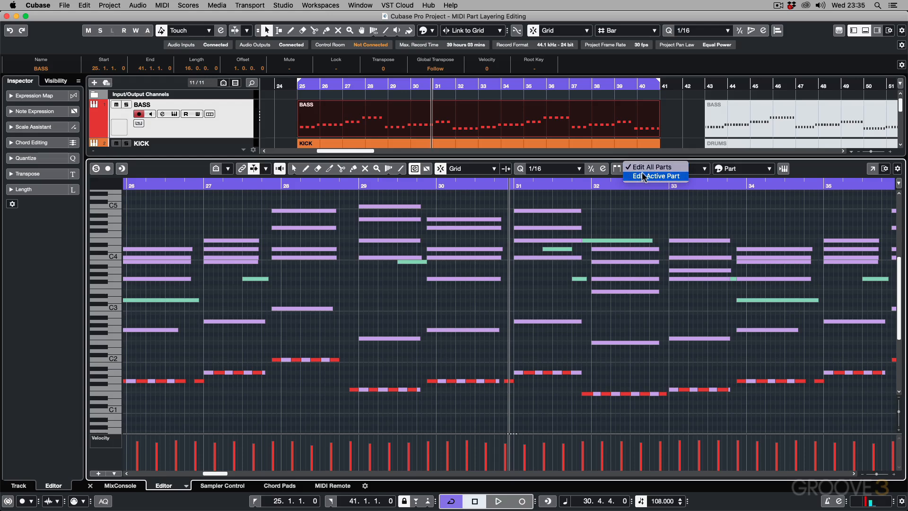
click(642, 174)
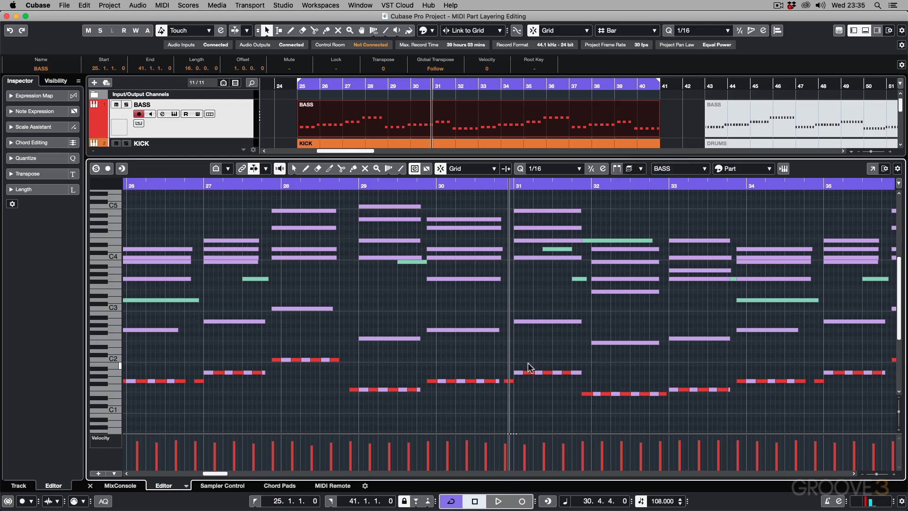
Step: Select all notes of the active BASS part, raise their velocities together, and deselect them
key(g)
key(g)
key(g)
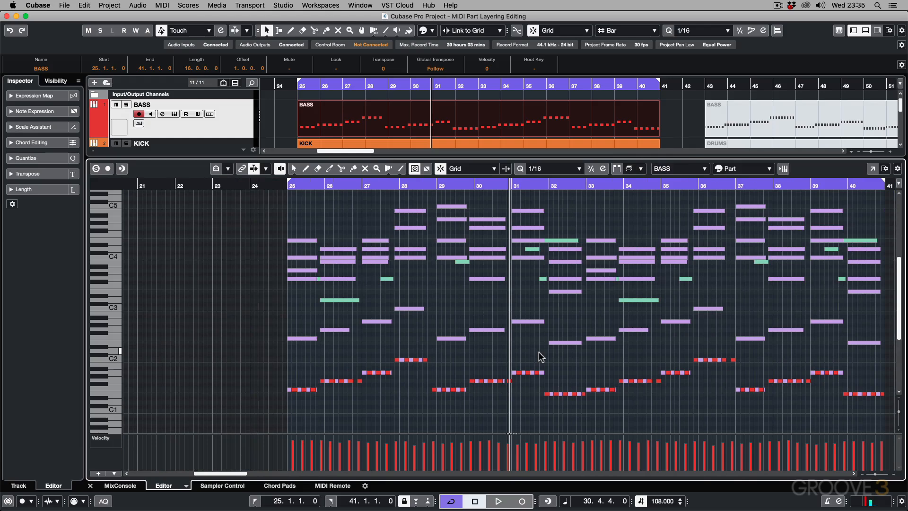
key(super+a)
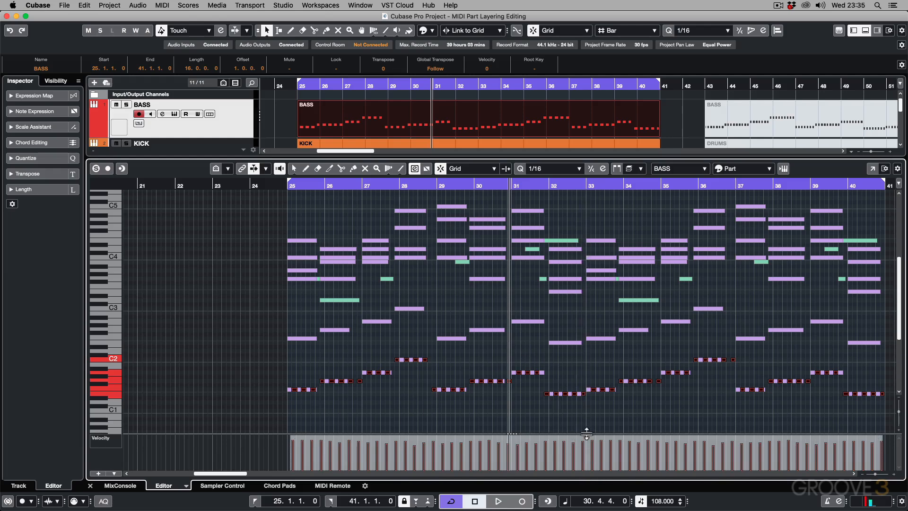
drag(584, 431, 588, 440)
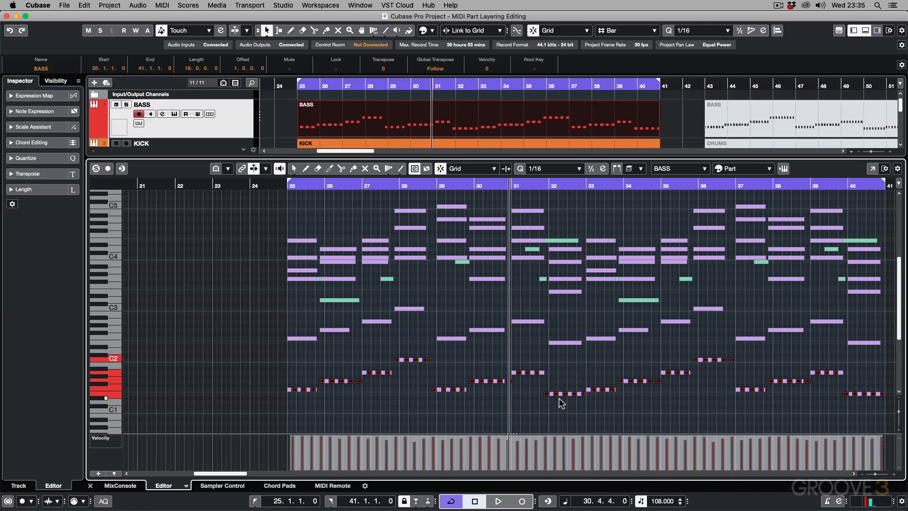
click(476, 402)
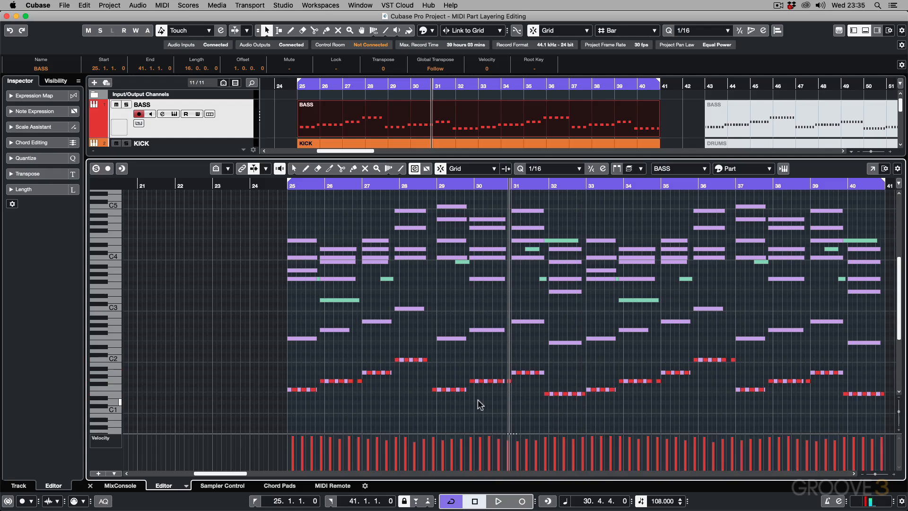
Step: Move the single BASS note just before bar 29 up to C2
click(433, 389)
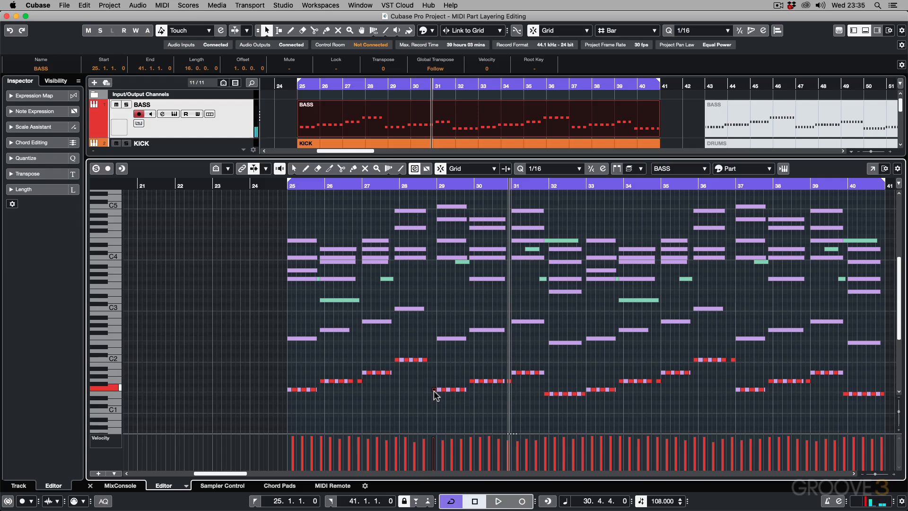
drag(433, 390, 432, 359)
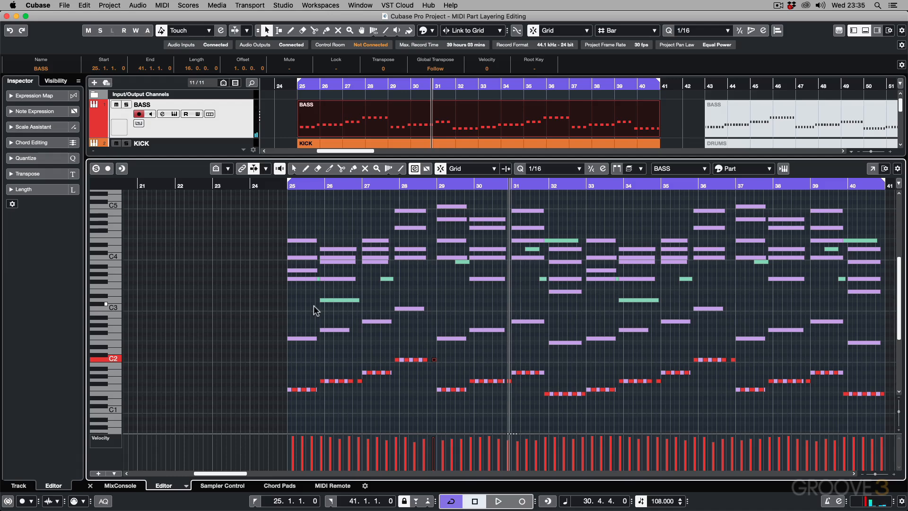
scroll(314, 305, right, 3)
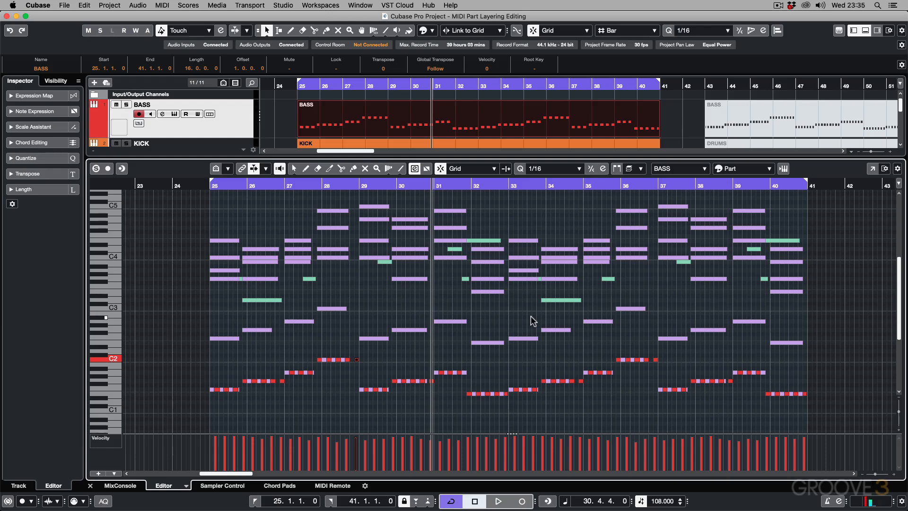
Step: Review the part editing modes and the list of parts that can be made active, including PIANO
click(641, 170)
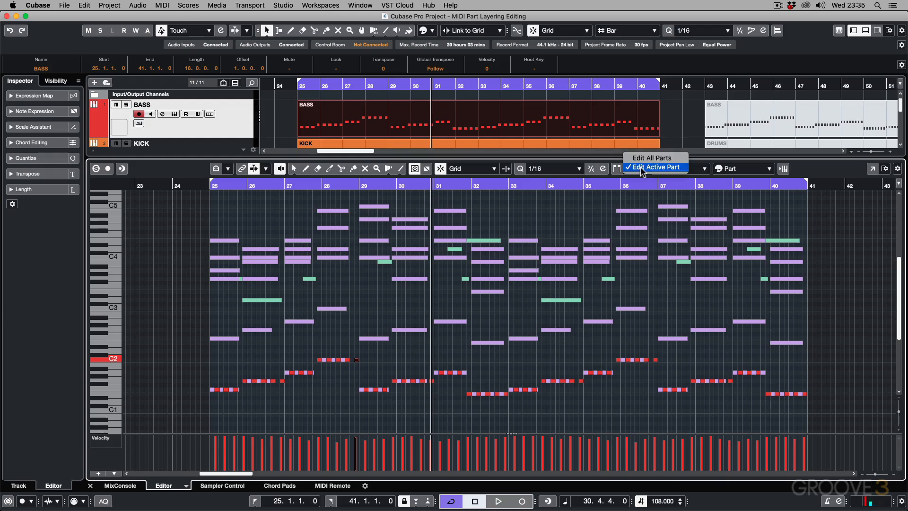
click(642, 159)
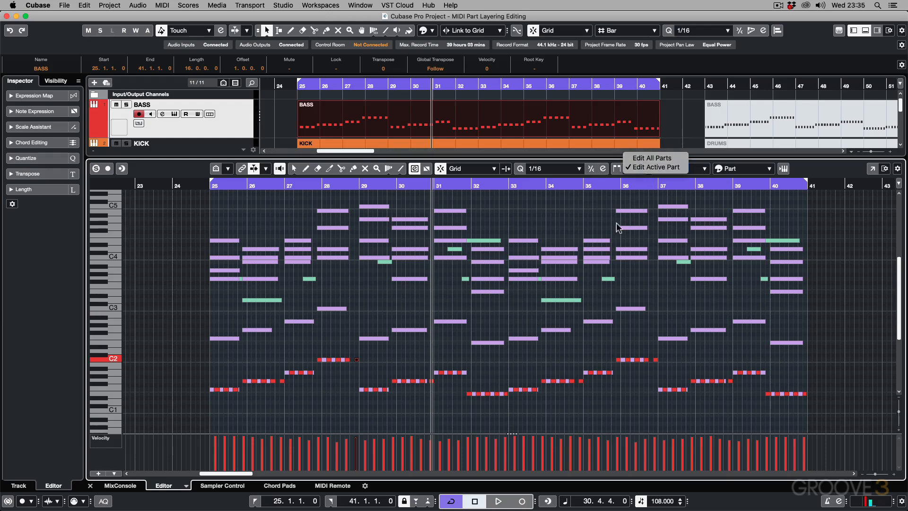
click(700, 173)
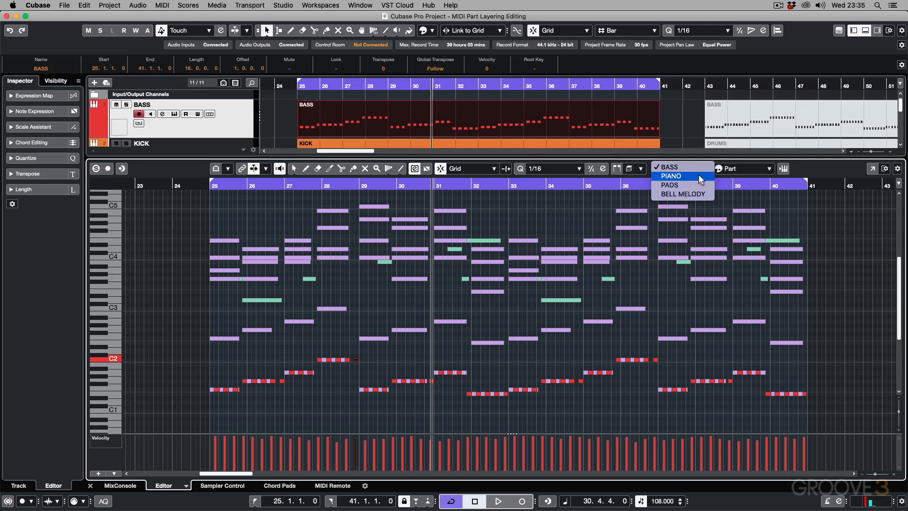
click(700, 177)
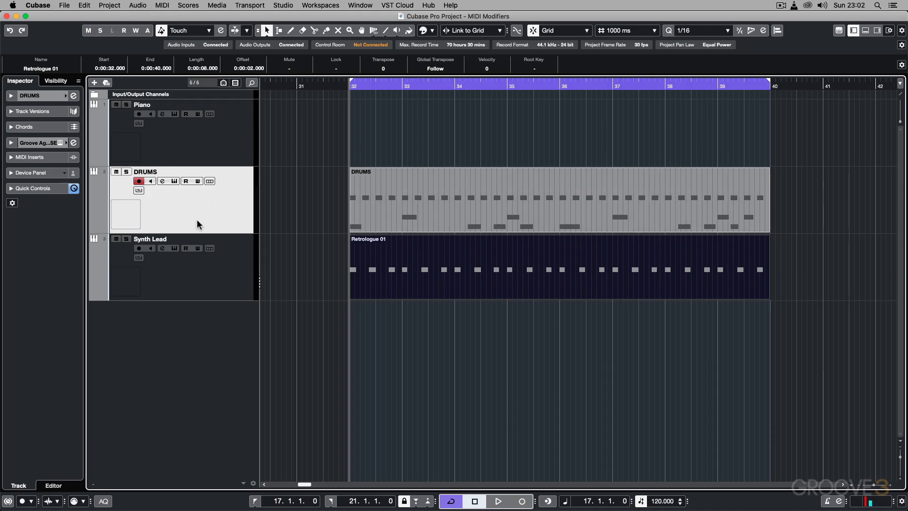
Step: Open the DRUMS part and the Retrologue 01 part in turn to inspect their notes and velocities, closing the editor after each
double_click(417, 195)
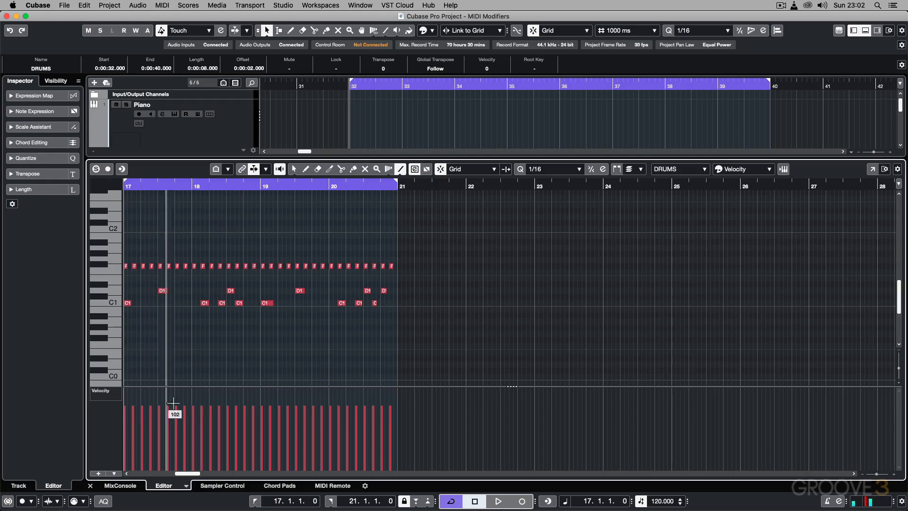
key(Return)
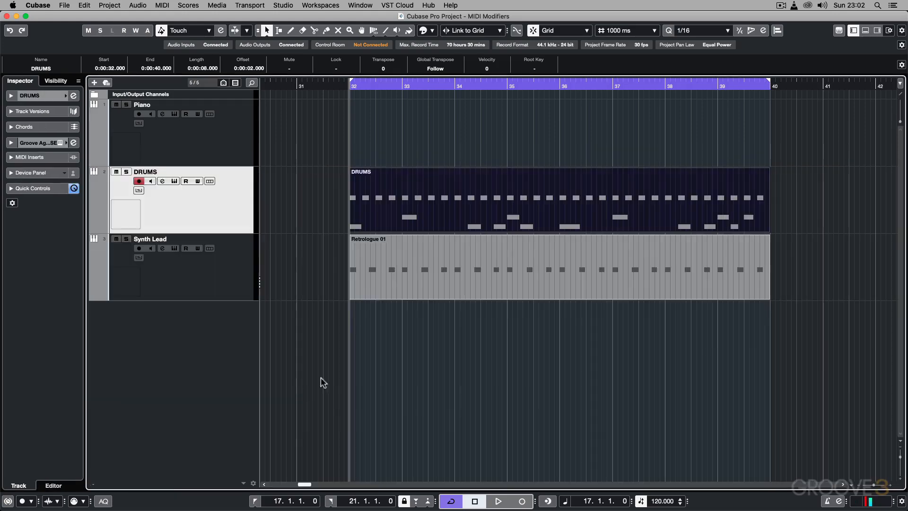
double_click(424, 241)
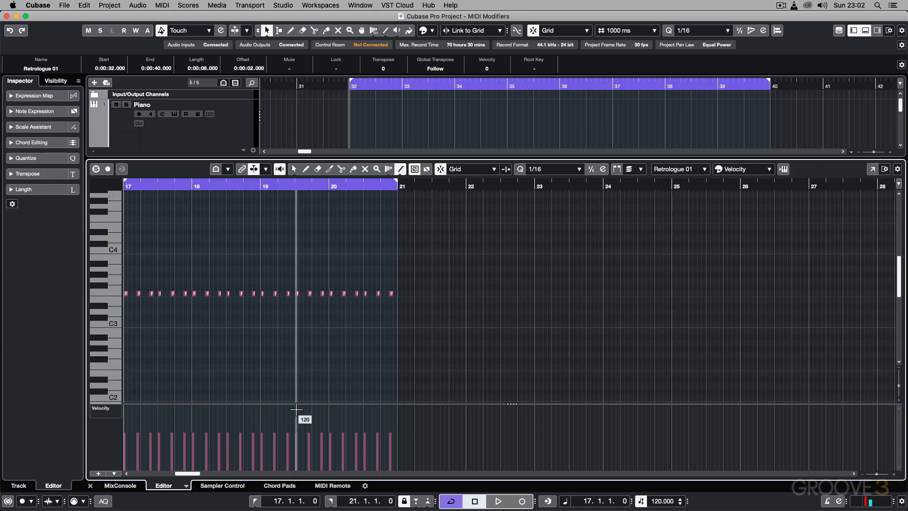
key(Return)
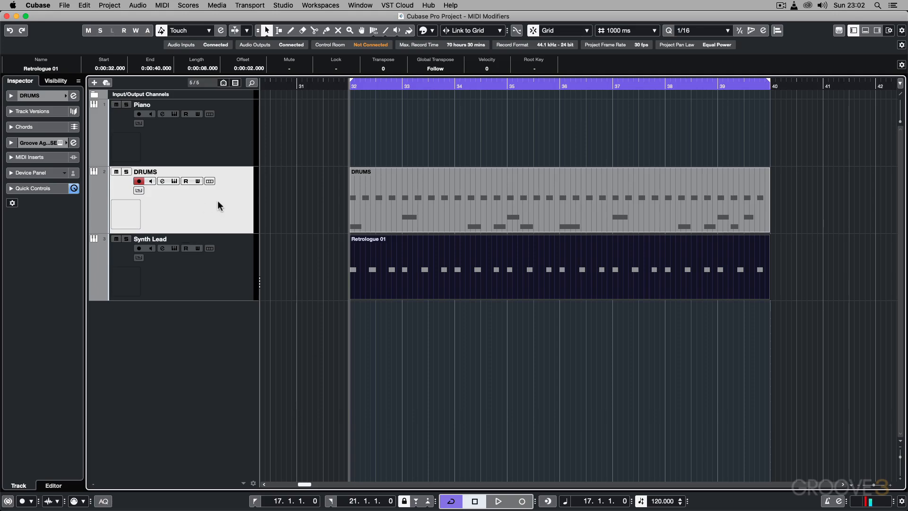
Step: Load the MIDI Modifiers effect into the first MIDI insert slot of the DRUMS track
click(8, 157)
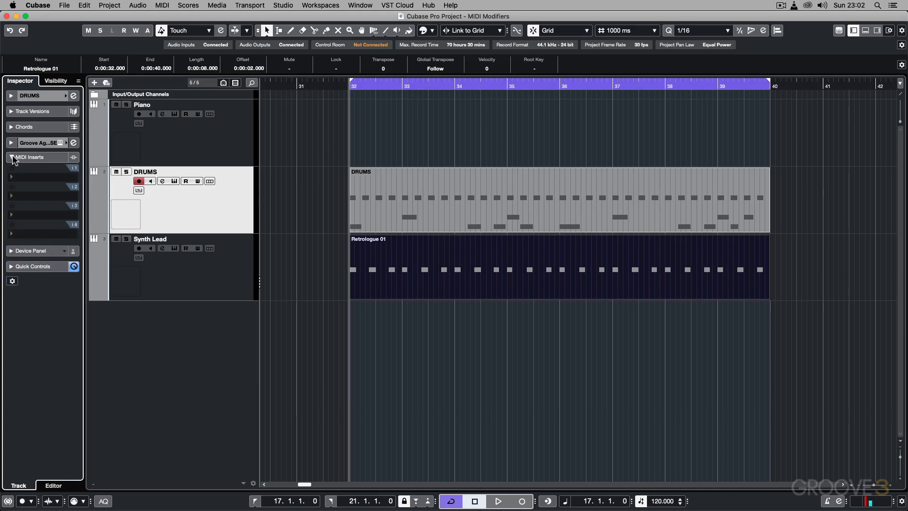
click(44, 178)
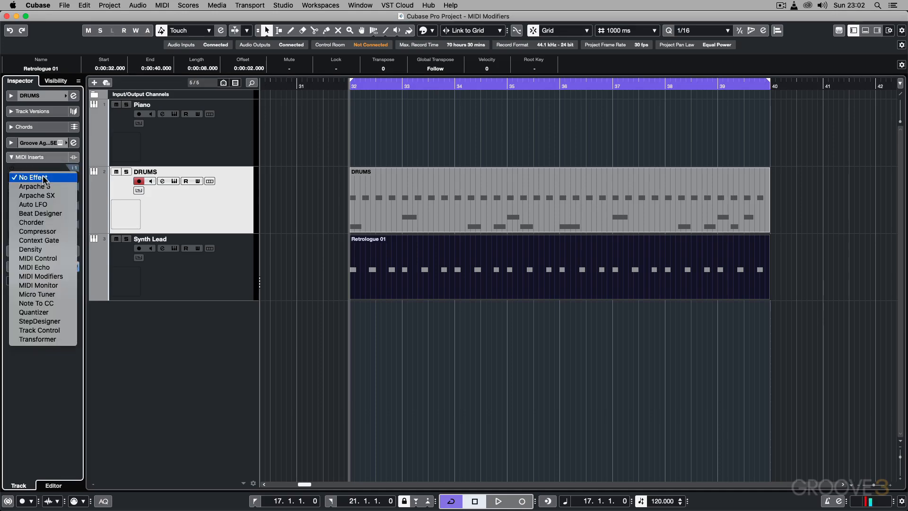
click(57, 277)
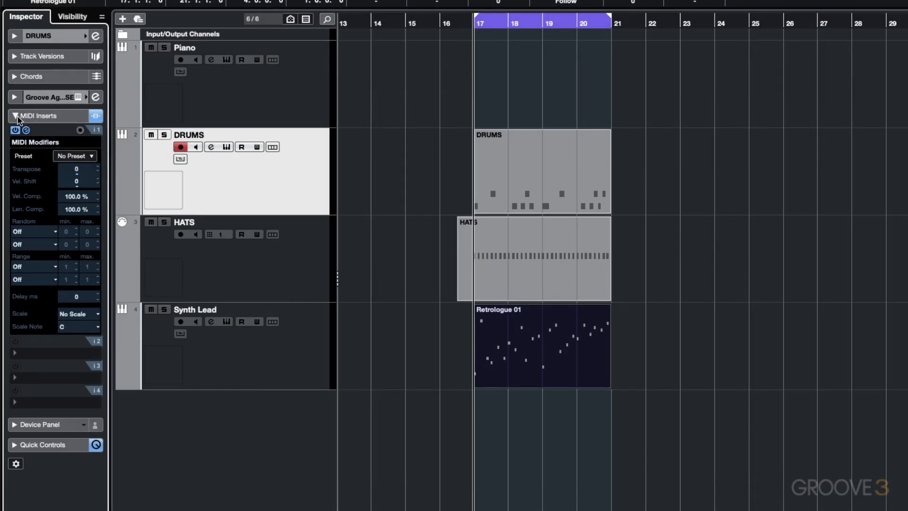
Step: Collapse the DRUMS track's MIDI Inserts, add the MIDI Modifiers section to the Inspector, and expand it
click(17, 116)
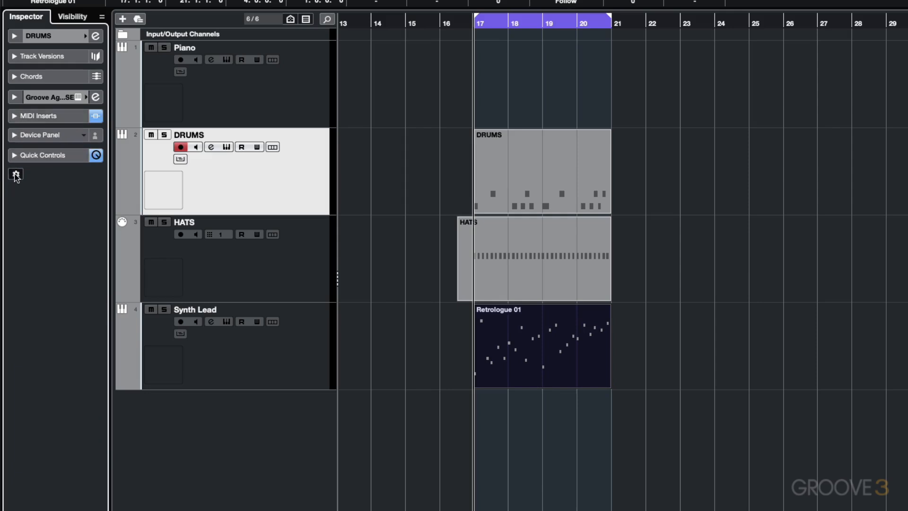
click(16, 176)
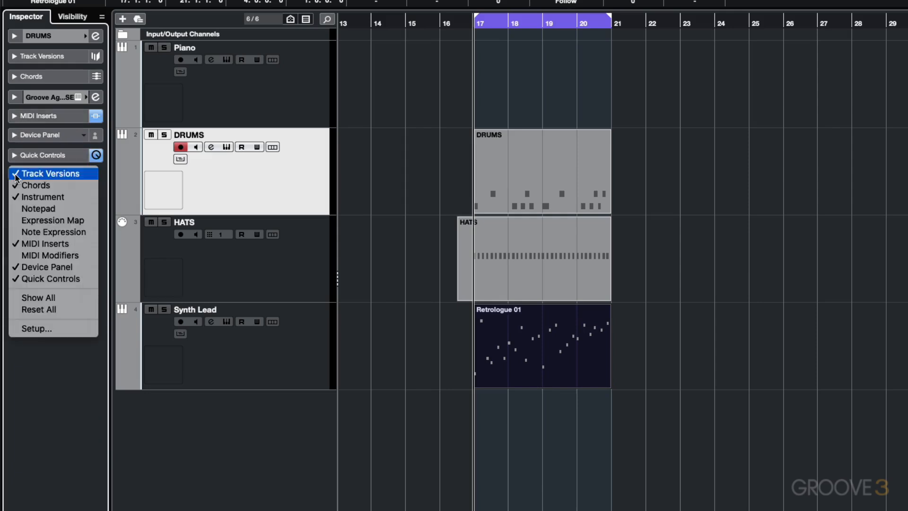
click(25, 260)
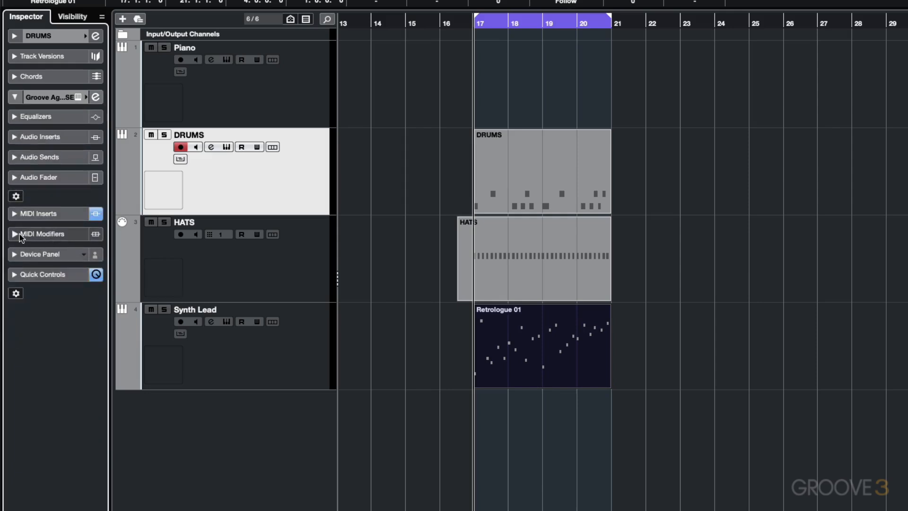
click(21, 237)
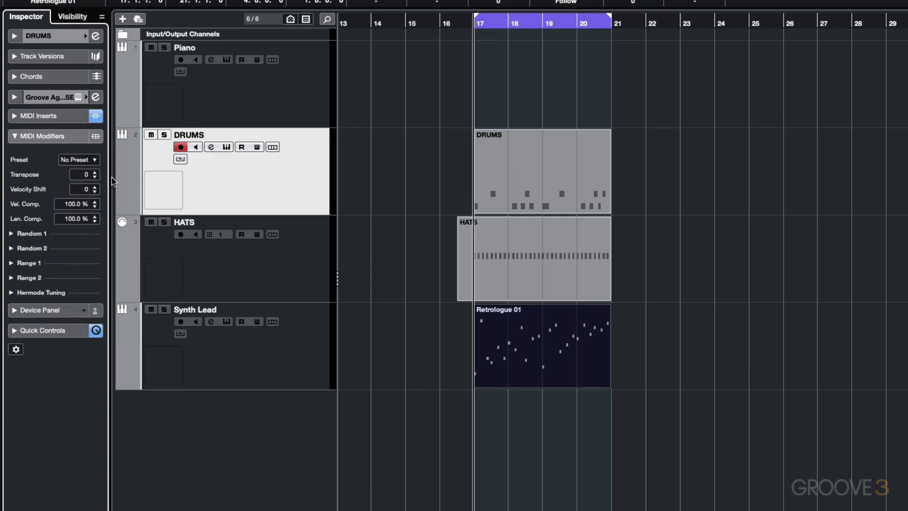
Step: Compare the inserted MIDI Modifiers effect, opening and closing its separate window, with the Inspector's own MIDI Modifiers section
click(33, 116)
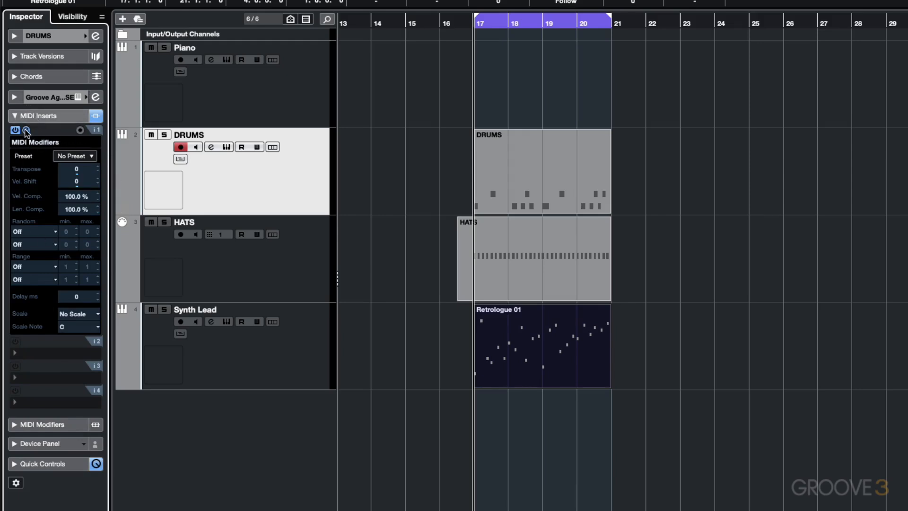
click(26, 130)
click(26, 130)
click(12, 424)
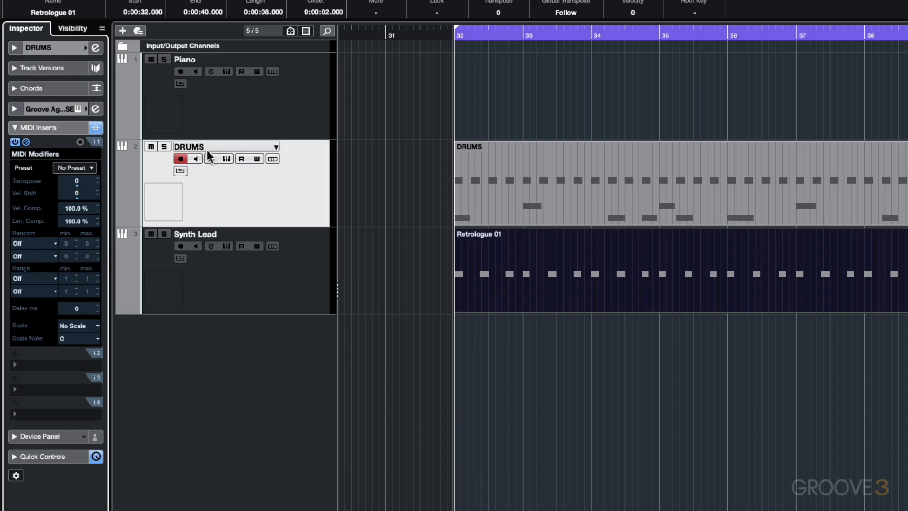
Step: Solo the DRUMS track and play the pattern briefly, stopping playback after listening
click(165, 147)
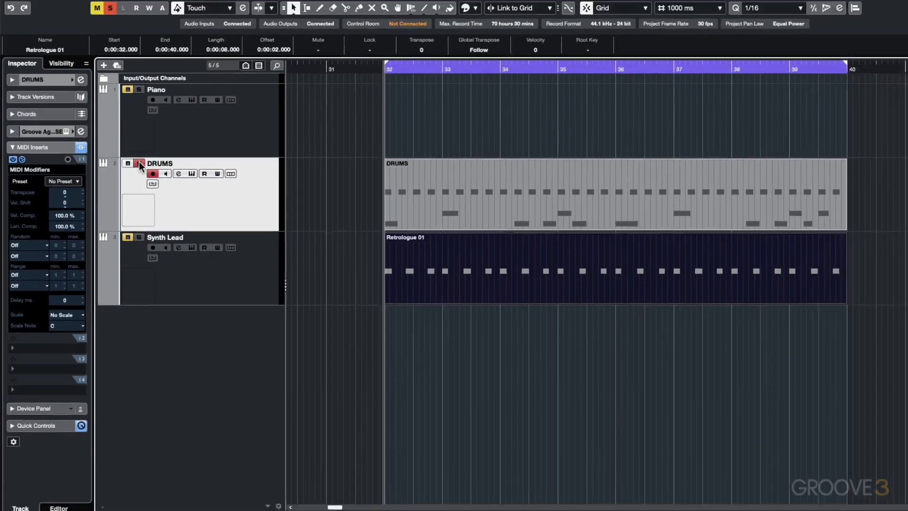
key(space)
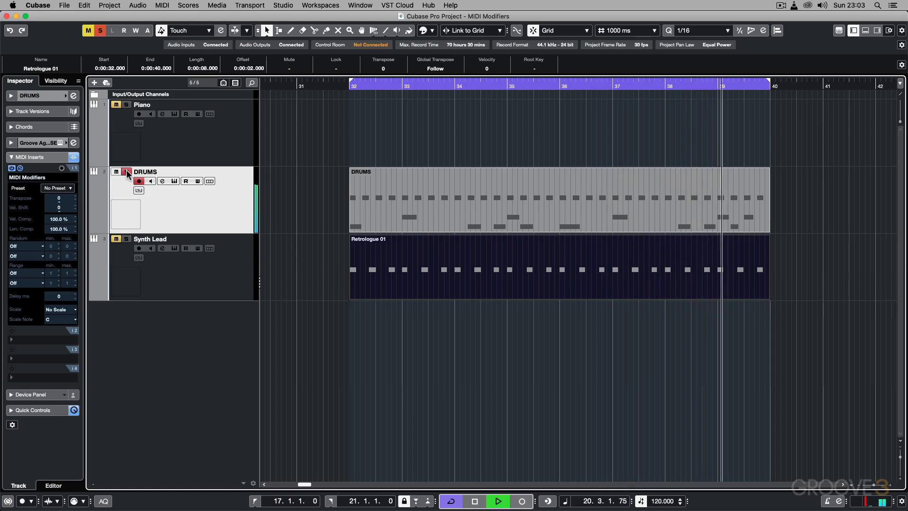
key(space)
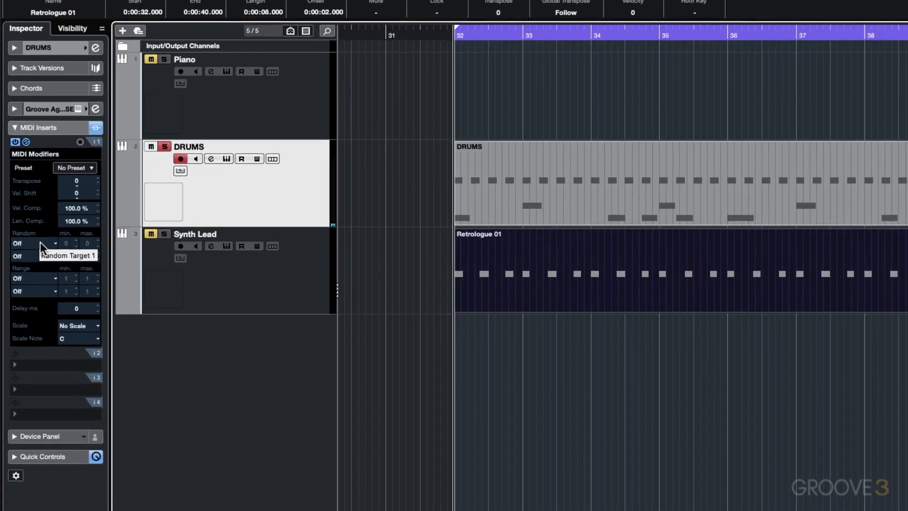
Step: In the DRUMS track's inserted MIDI Modifiers, set the first Random target to Velocity with minimum -30 and maximum 30
click(31, 248)
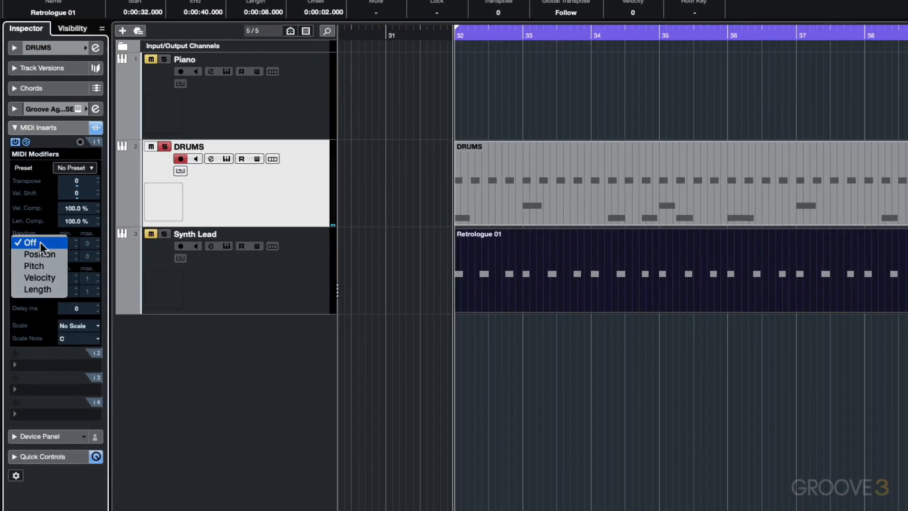
click(39, 276)
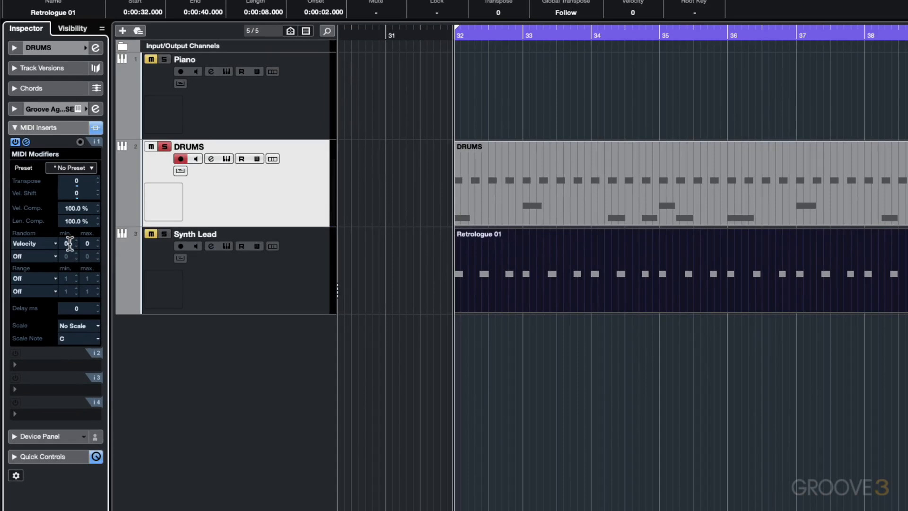
double_click(69, 243)
text(-30)
text(30)
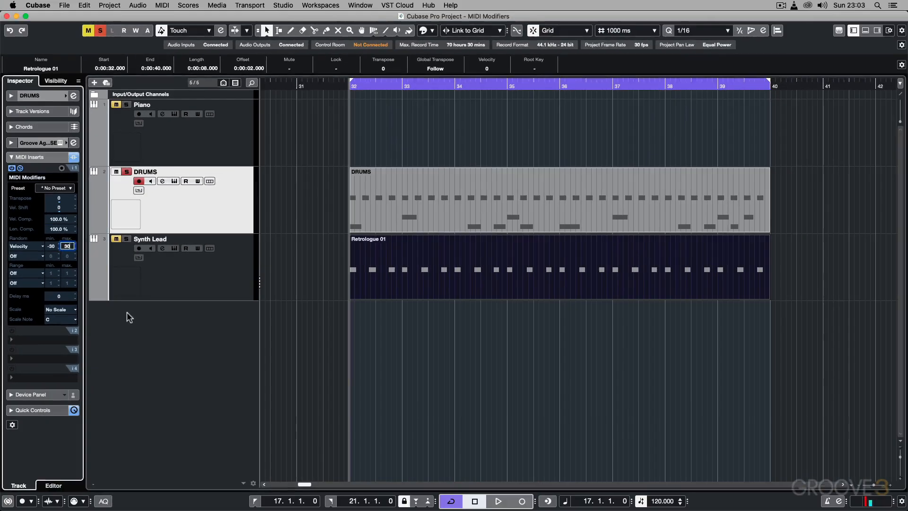
key(Return)
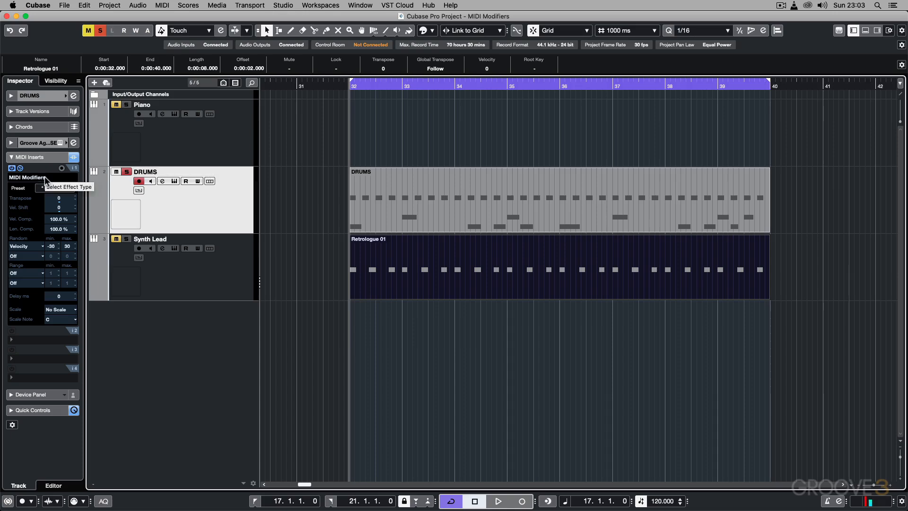
Step: Compare the drum playback with the MIDI Modifiers insert active, bypassed, and active again
key(space)
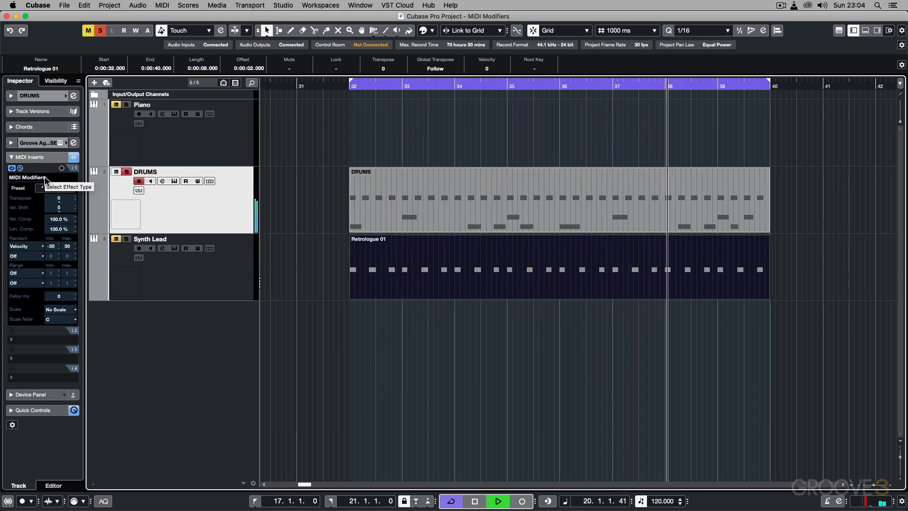
key(space)
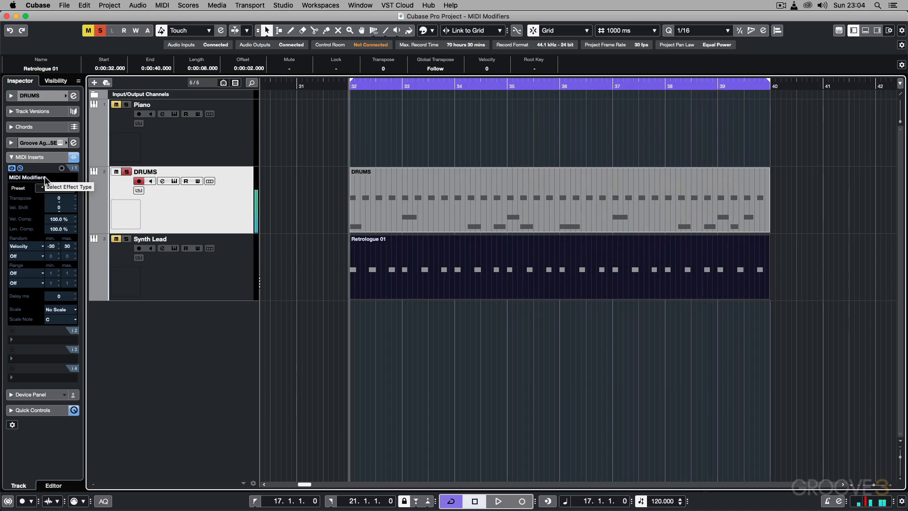
click(12, 168)
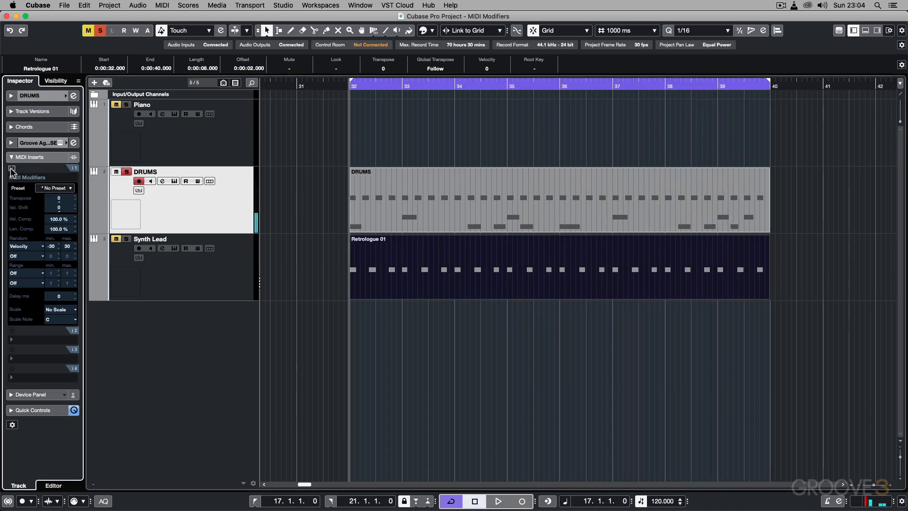
key(space)
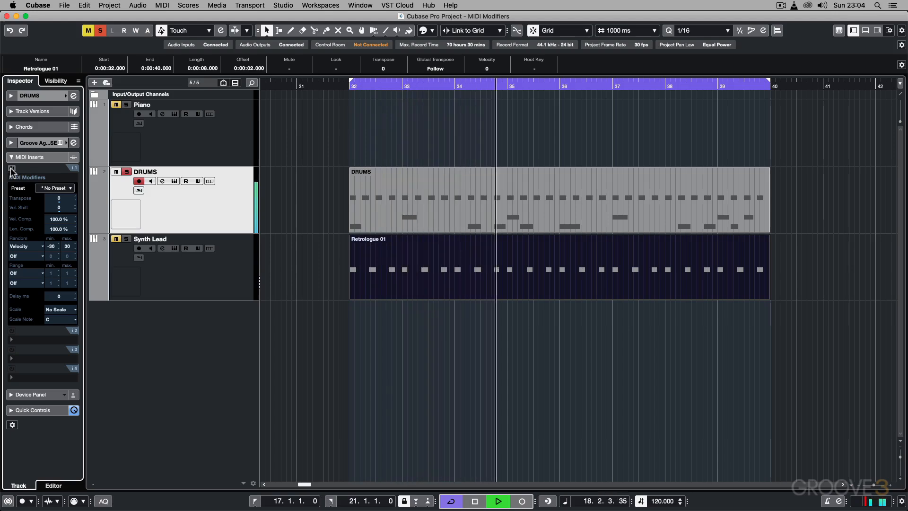
key(space)
click(11, 168)
key(space)
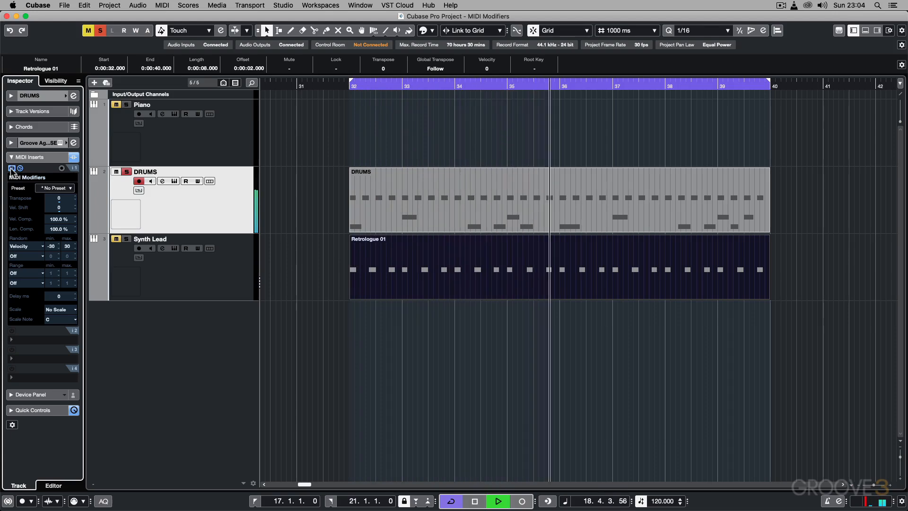
key(space)
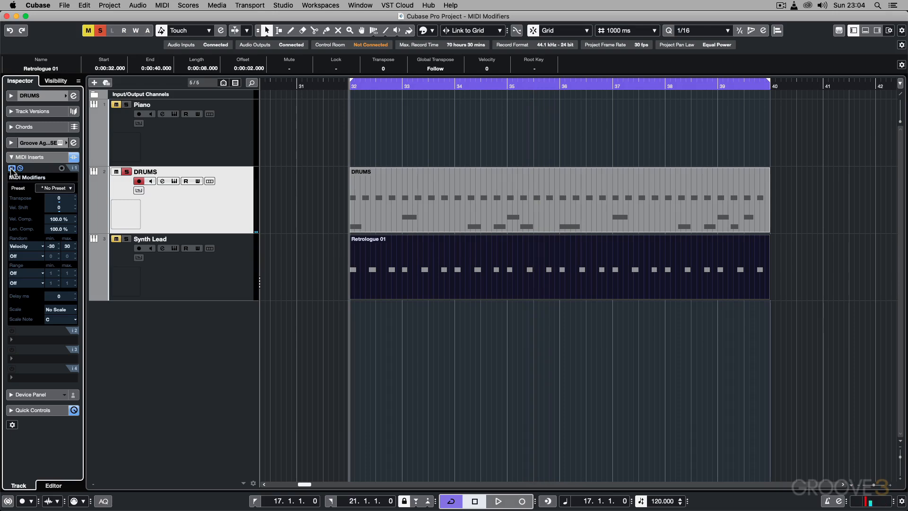
Step: Add a MIDI track named HATS to the project
click(122, 4)
mouse_move(120, 17)
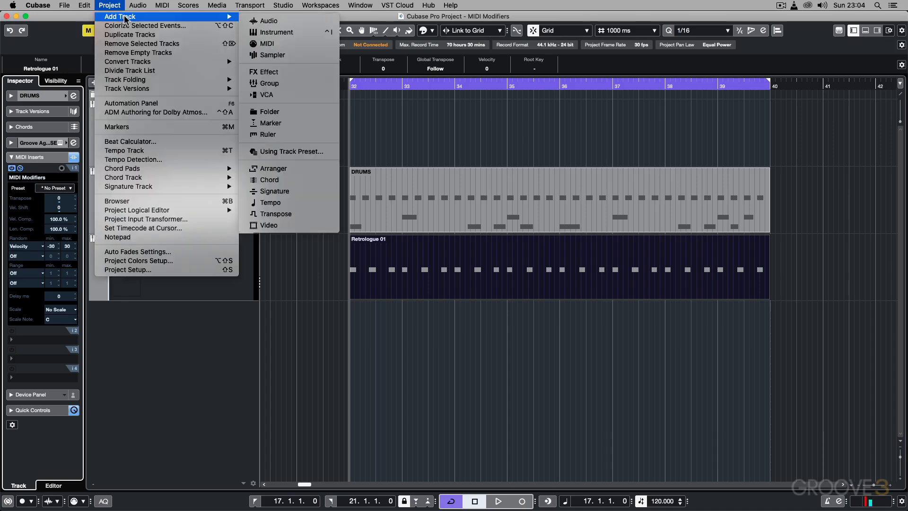
click(268, 41)
text(H)
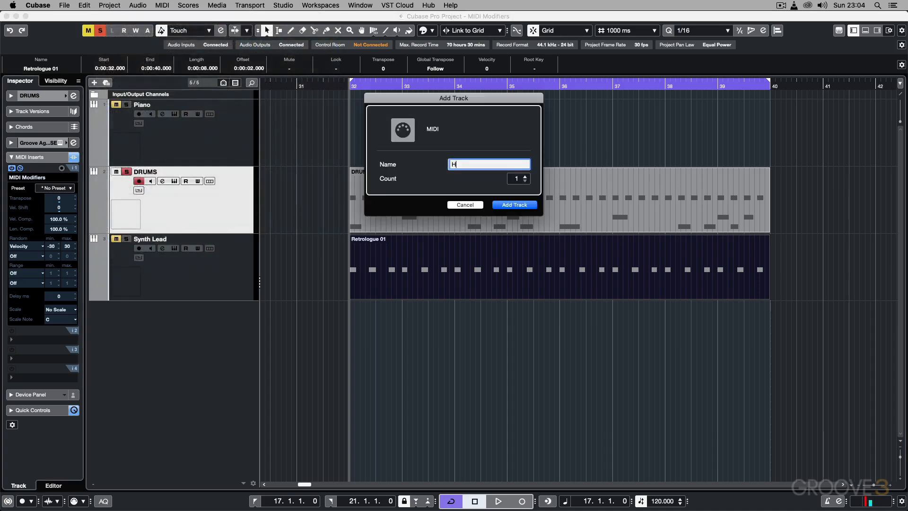
text(ATS)
key(Return)
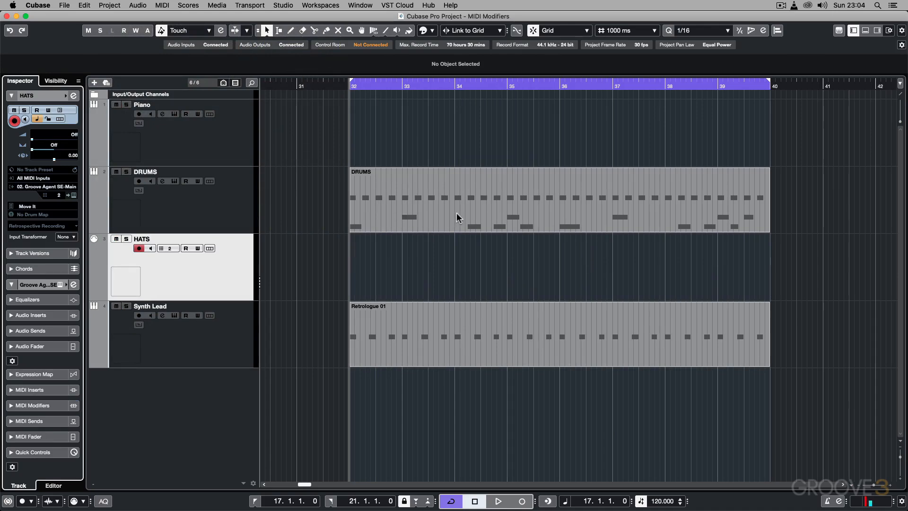
Step: Copy the DRUMS part onto the HATS track and delete the C1 and D1 notes from the copy
drag(433, 195, 435, 248)
double_click(442, 251)
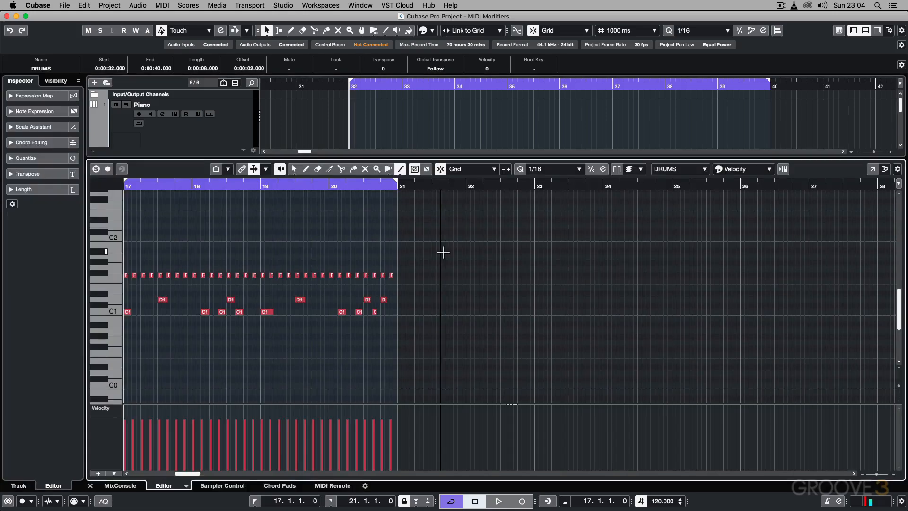
key(1)
drag(388, 325, 128, 295)
key(Delete)
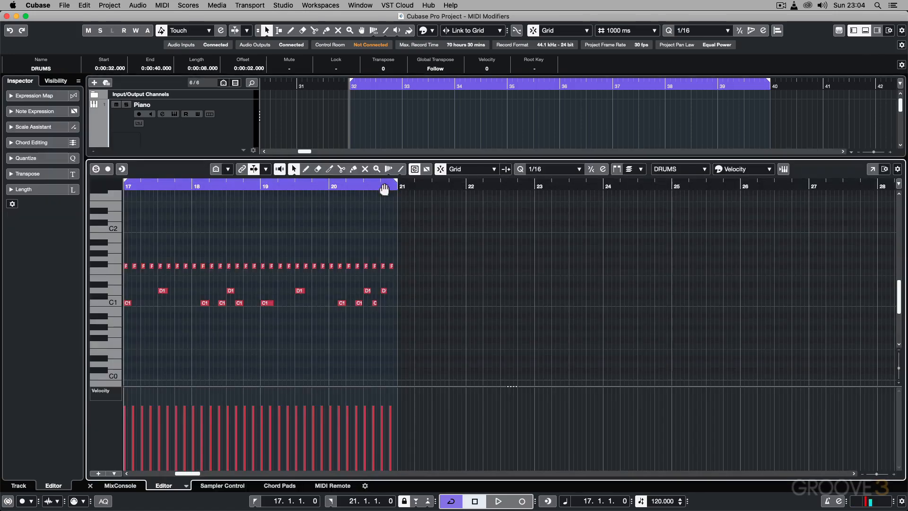
Step: Delete the row of hi-hat notes from the original DRUMS part and return to the arrangement
drag(393, 272, 126, 265)
key(Delete)
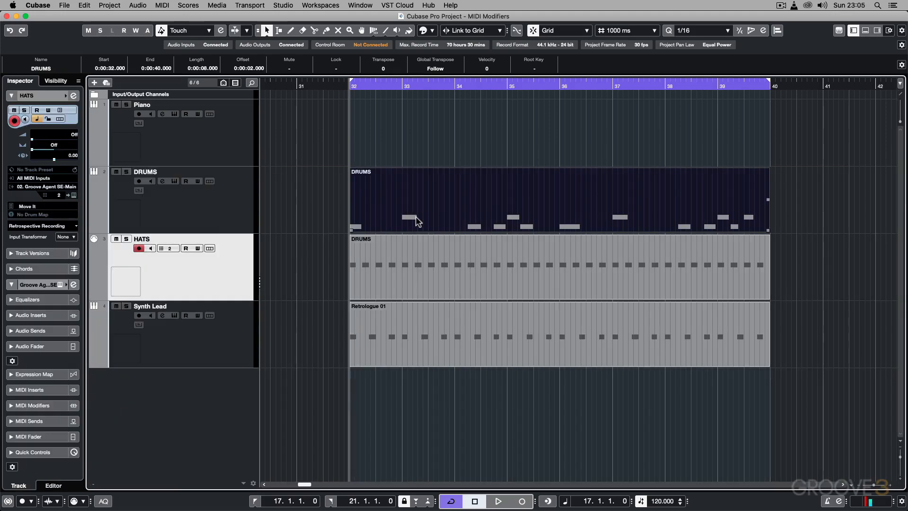
Step: Rename the copied part on the HATS track as HATS and set that track's MIDI channel to 1
click(369, 243)
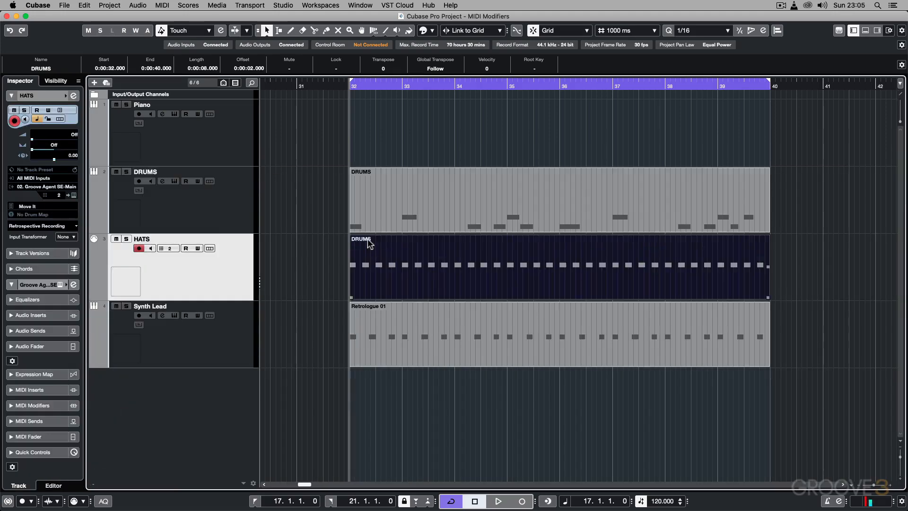
click(40, 66)
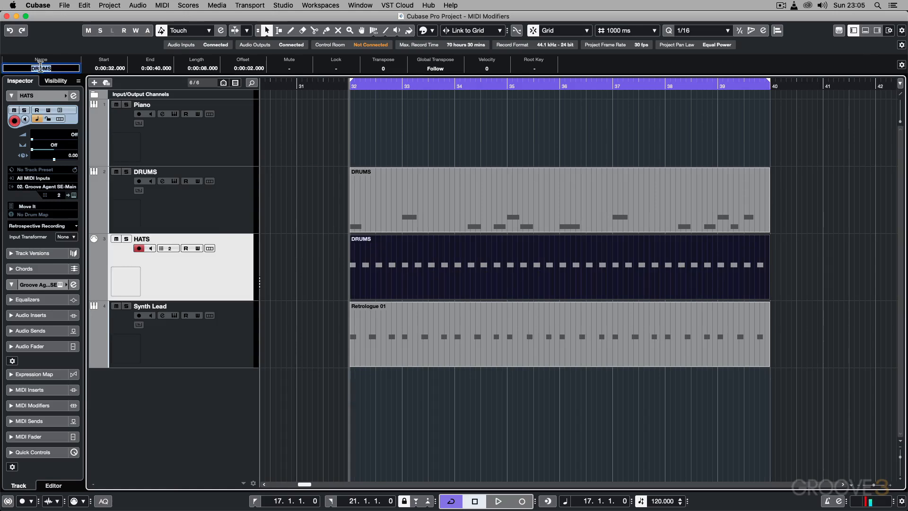
key(Return)
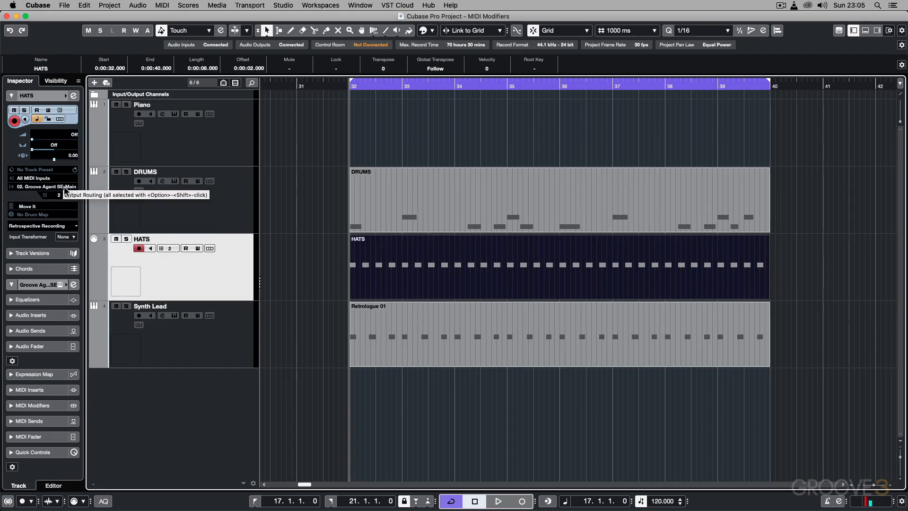
click(171, 251)
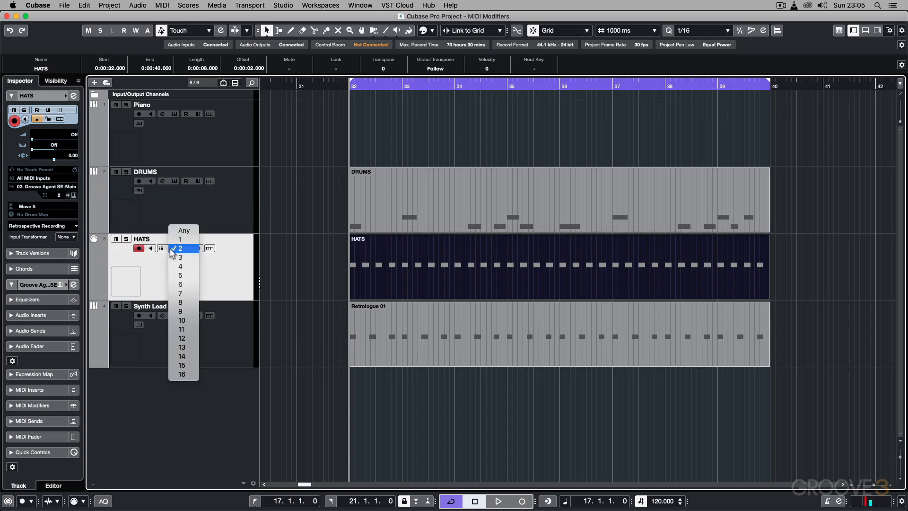
click(175, 239)
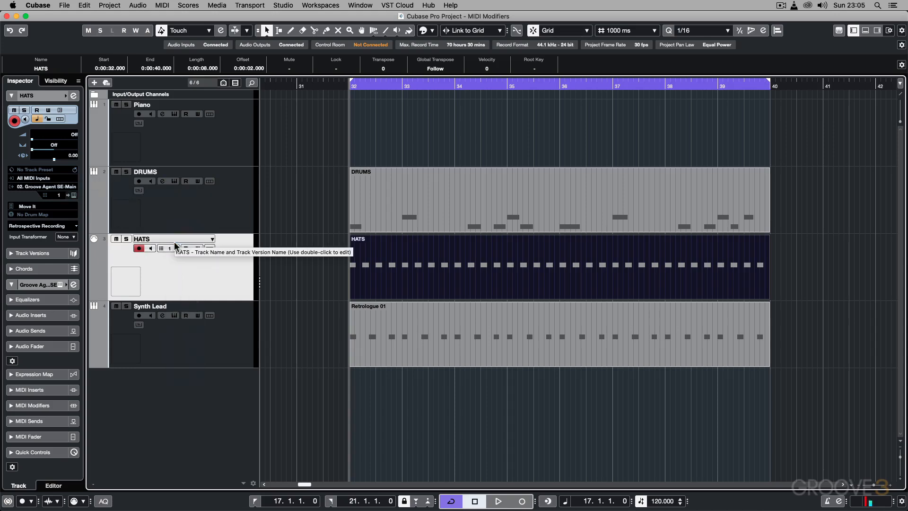
Step: Solo the DRUMS and HATS tracks together, play them briefly, and turn both solos off
click(127, 240)
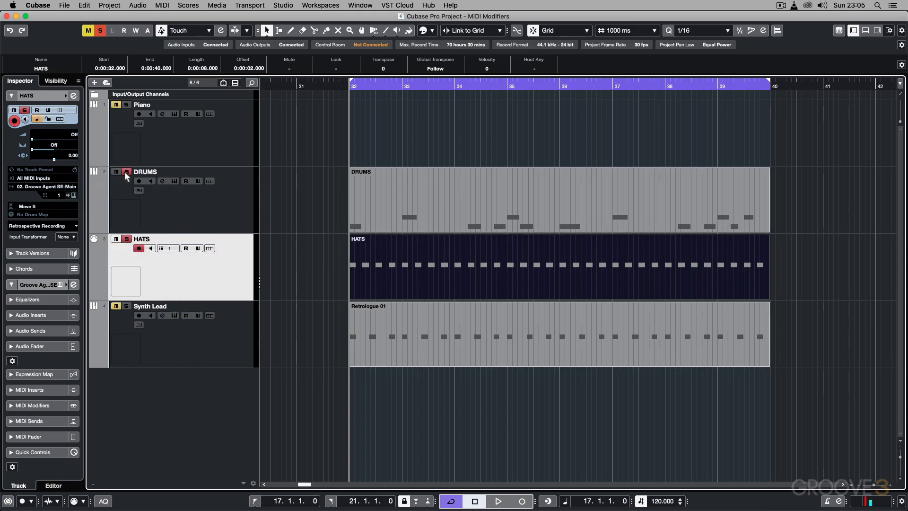
key(space)
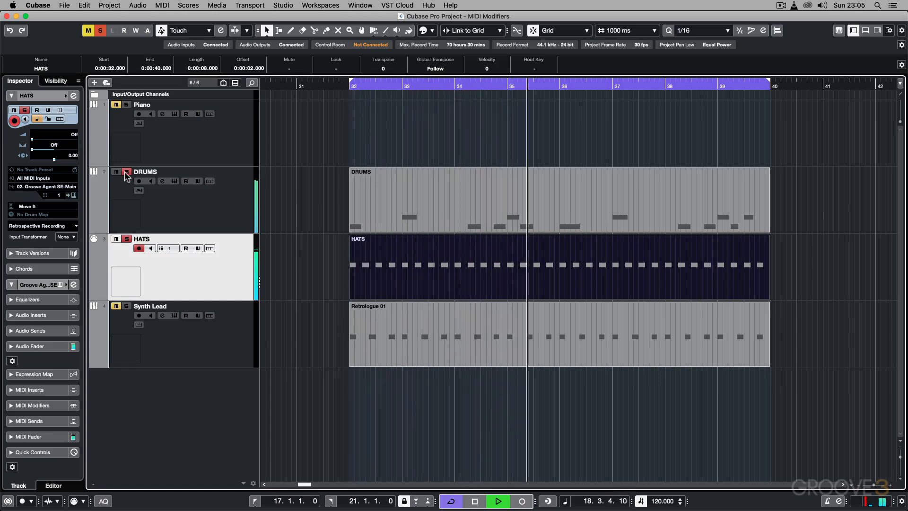
key(space)
click(126, 172)
click(126, 239)
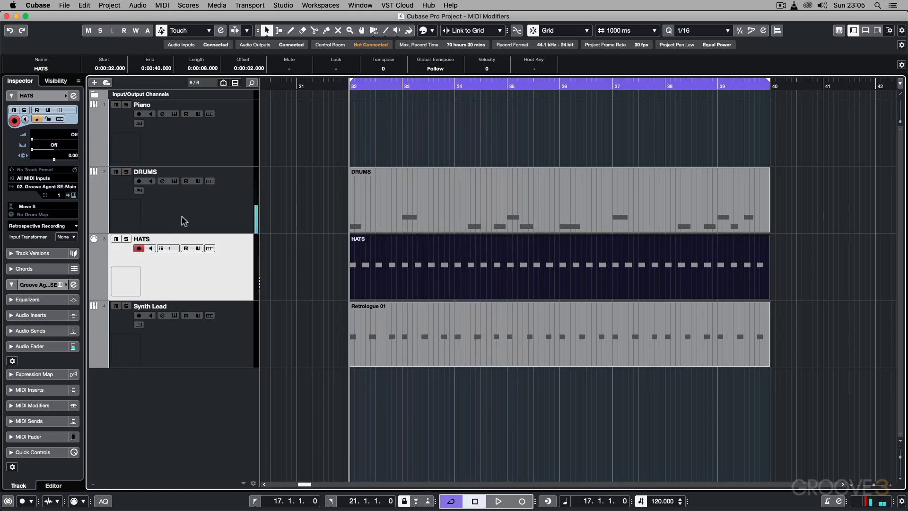
Step: Remove the MIDI Modifiers effect from the DRUMS track's first MIDI insert slot
click(185, 220)
click(46, 179)
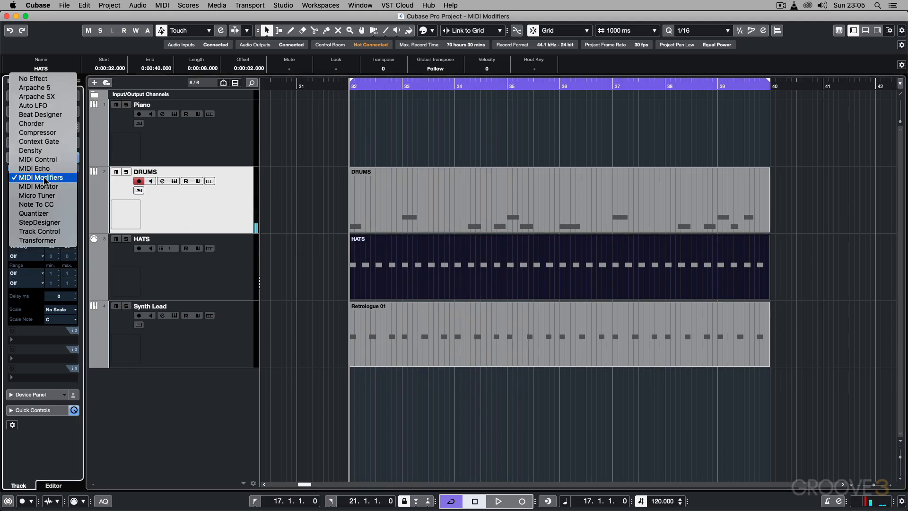
click(47, 80)
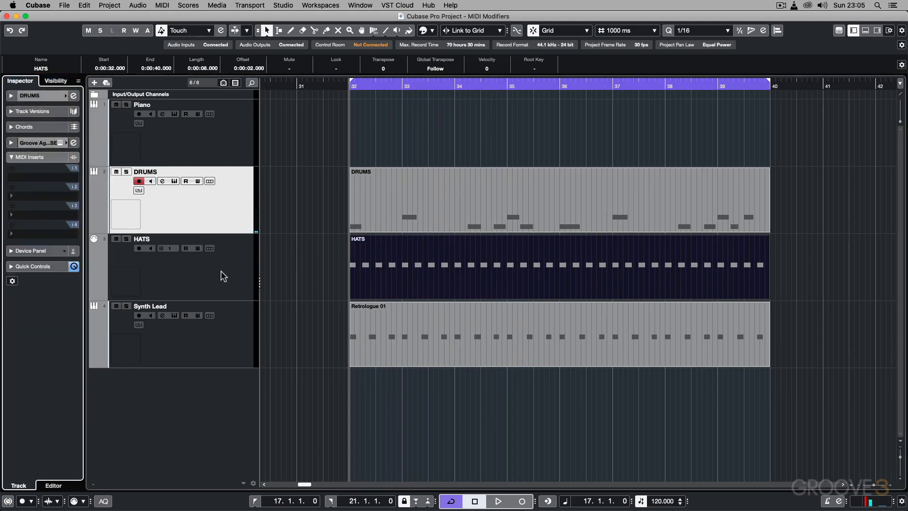
Step: Load the MIDI Modifiers effect into the first MIDI insert slot of the HATS track
click(205, 273)
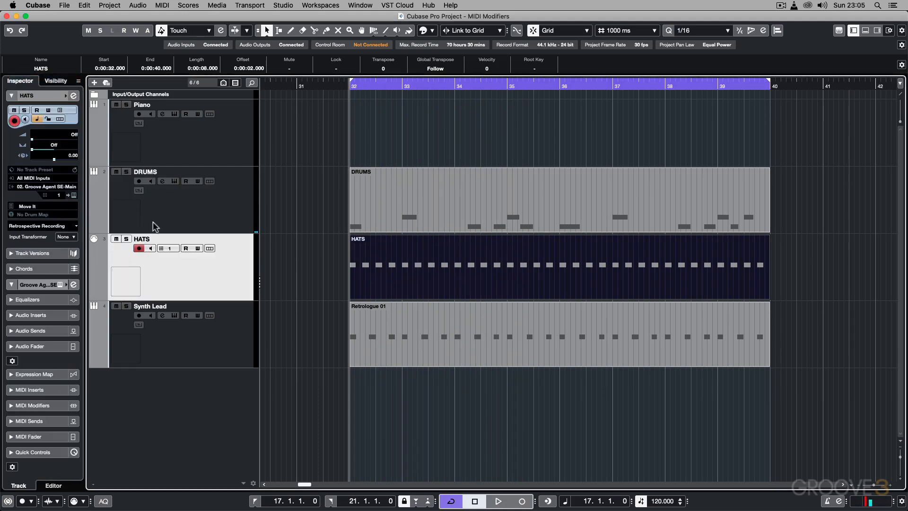
click(11, 96)
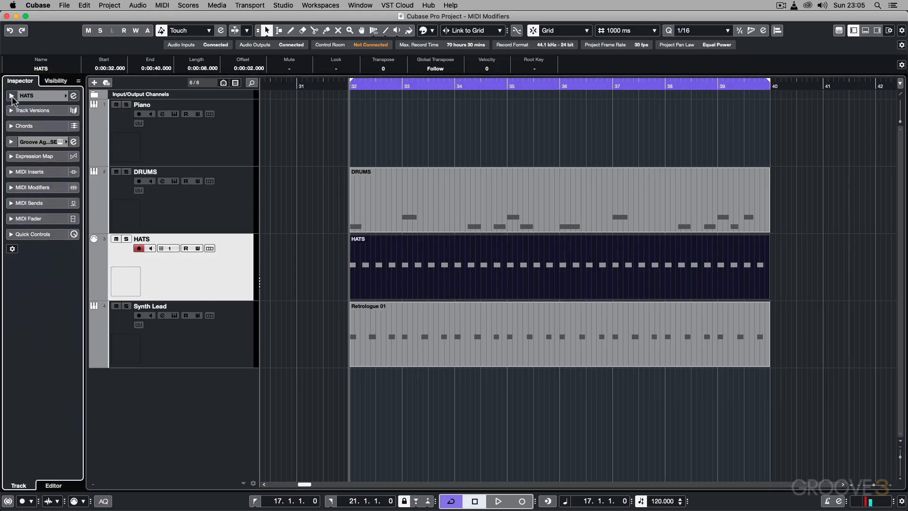
click(12, 172)
click(40, 191)
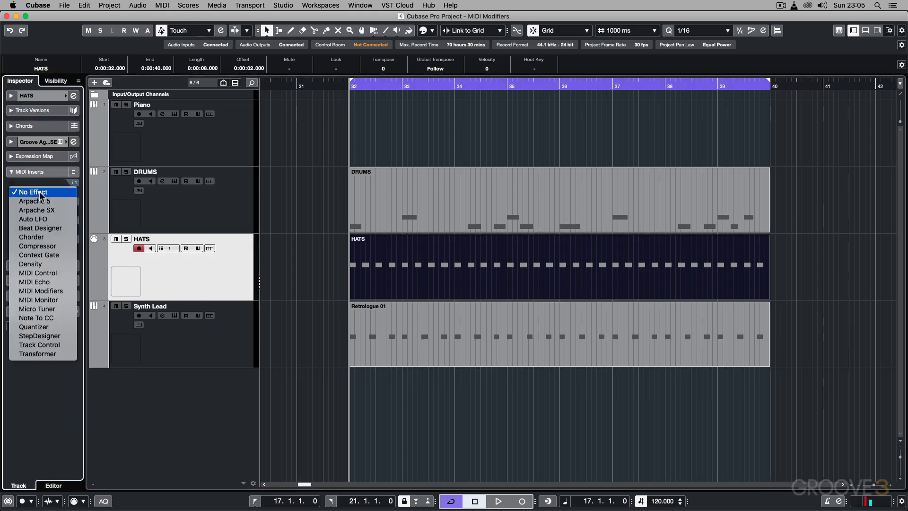
click(41, 291)
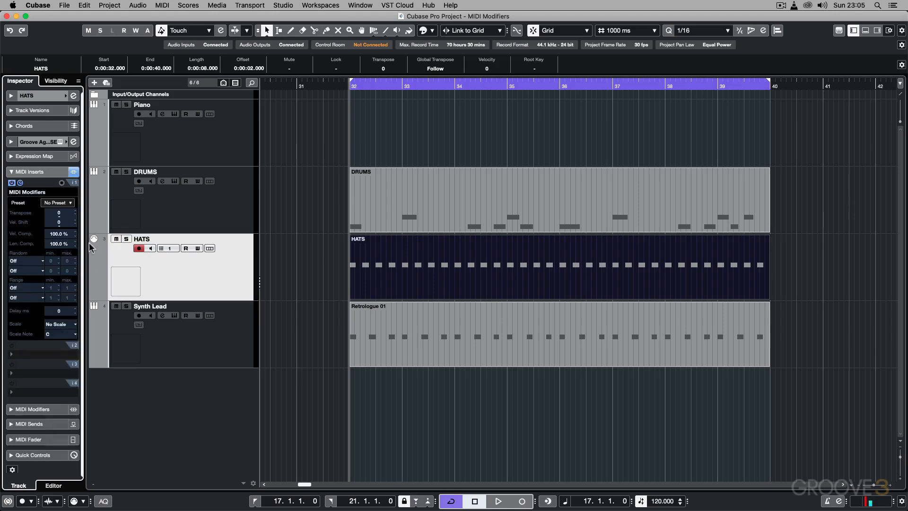
Step: Randomize the HATS track's velocity from -30 to 30 in its MIDI Modifiers insert and play it soloed with DRUMS
click(28, 263)
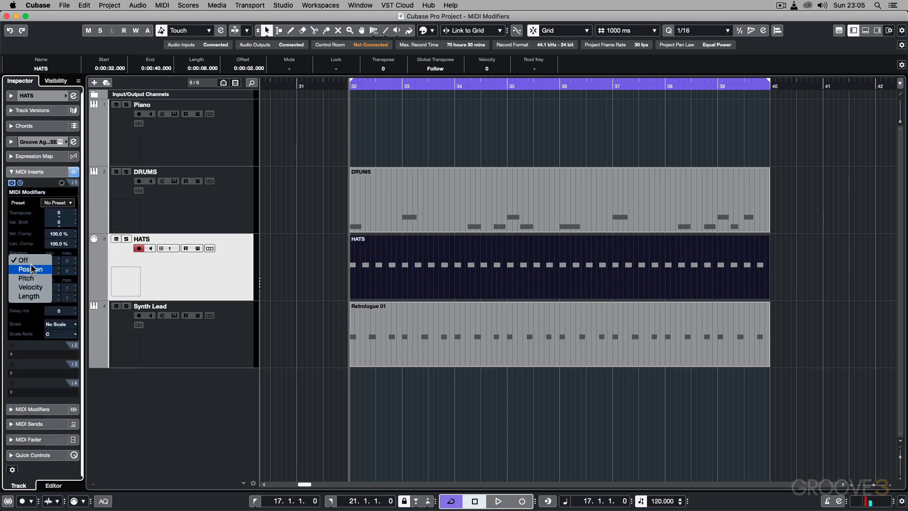
click(21, 288)
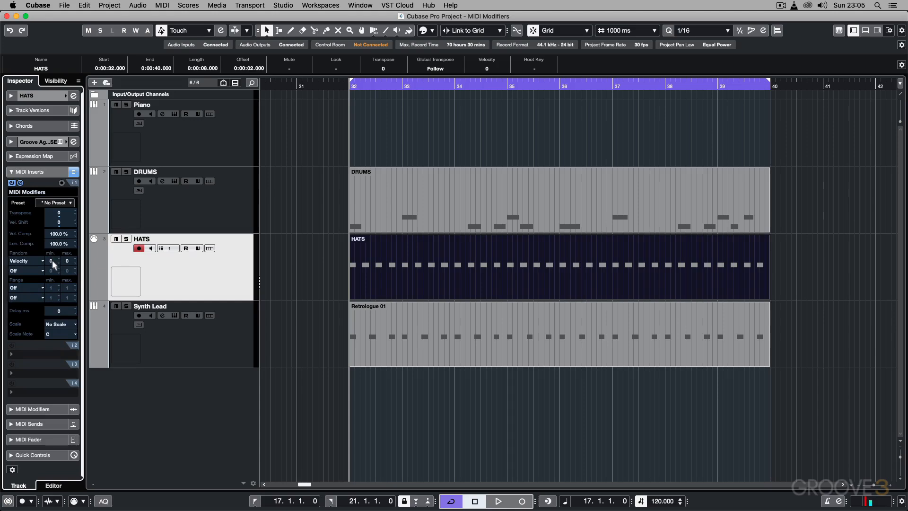
double_click(52, 261)
key(Return)
key(space)
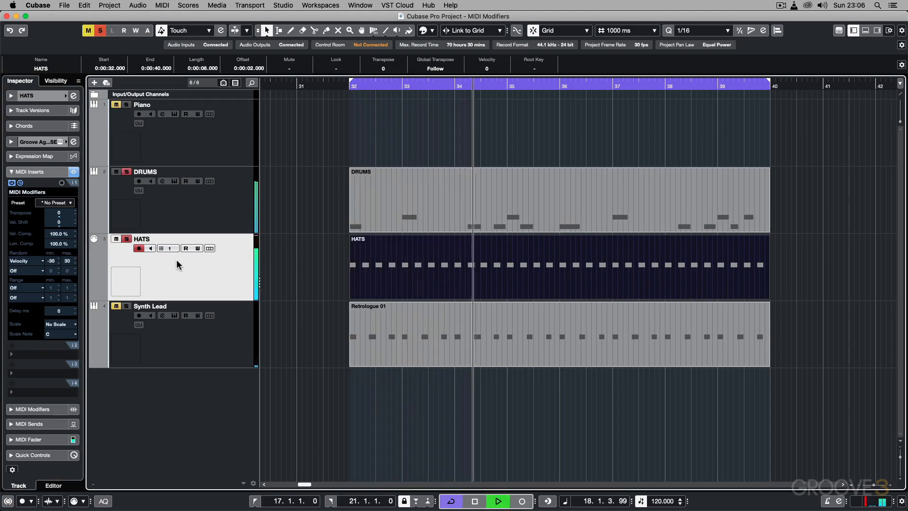
Step: Set the HATS track's minimum random velocity to -15 in MIDI Modifiers, listen to it and stop playback
click(51, 260)
text(-15)
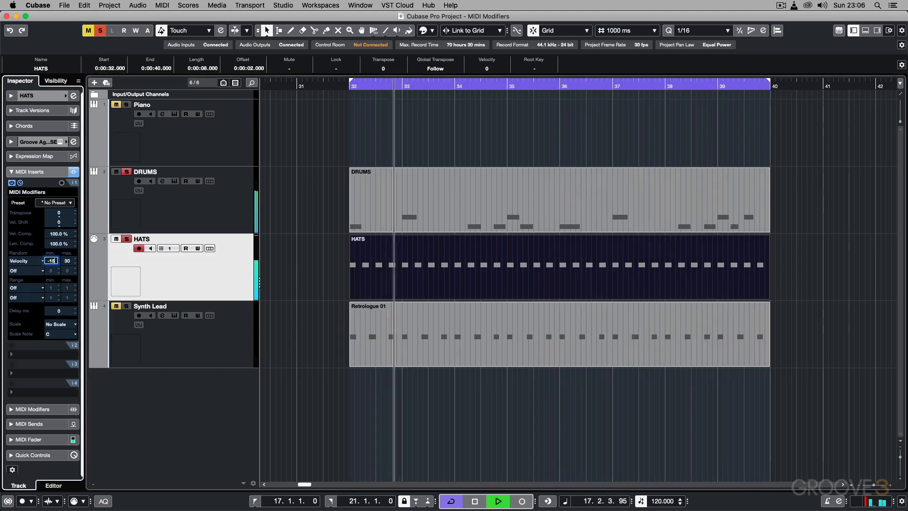
key(Return)
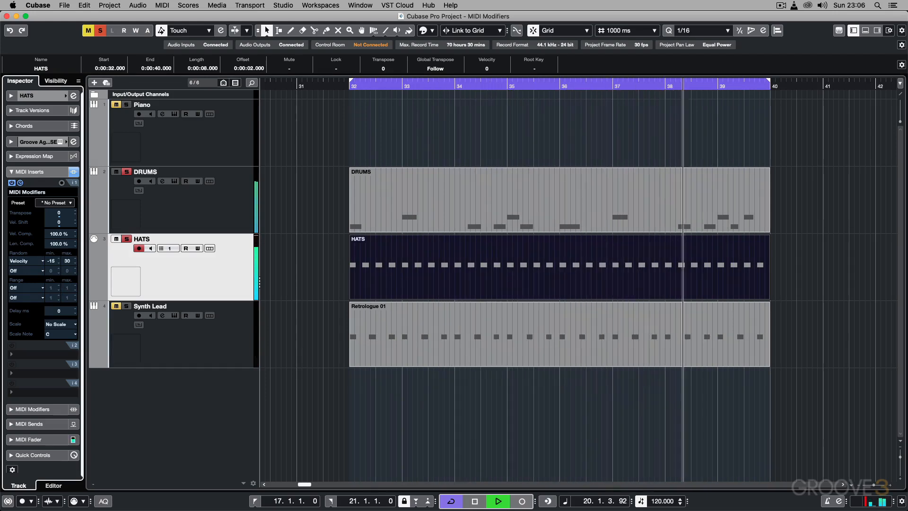
key(space)
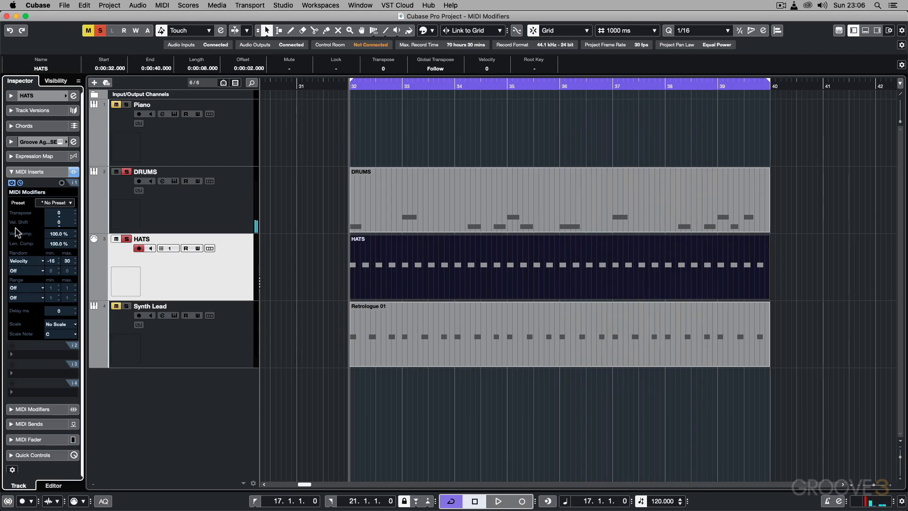
Step: Add Position as the second random target in the HATS track's MIDI Modifiers, ranging from -30 to 30, during playback
click(27, 271)
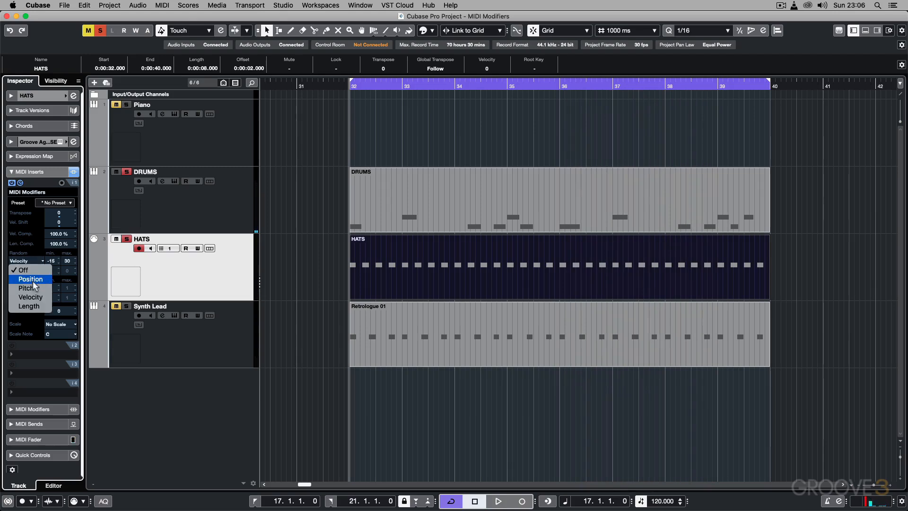
click(31, 279)
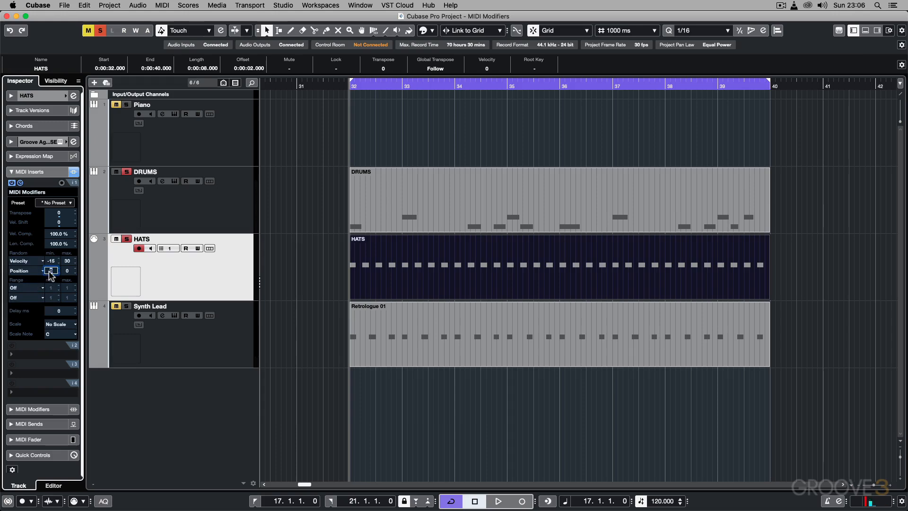
text(-30)
key(space)
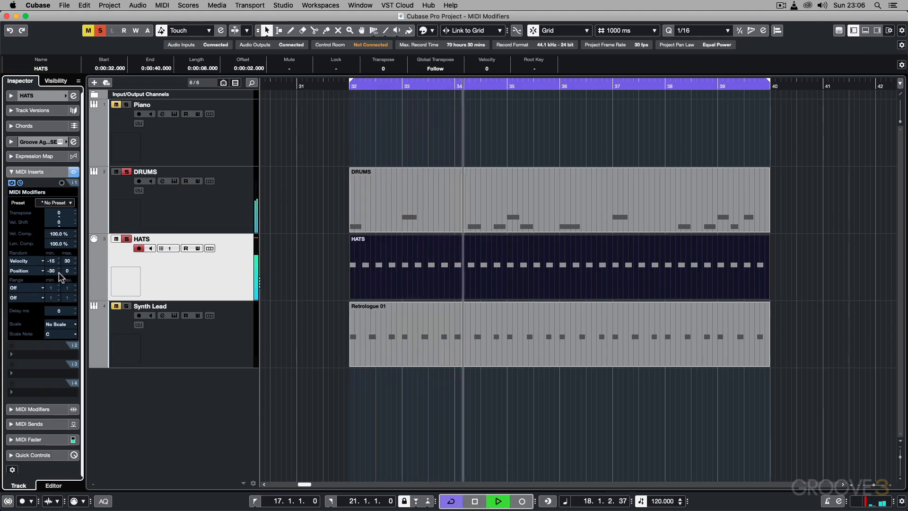
double_click(66, 271)
text(30)
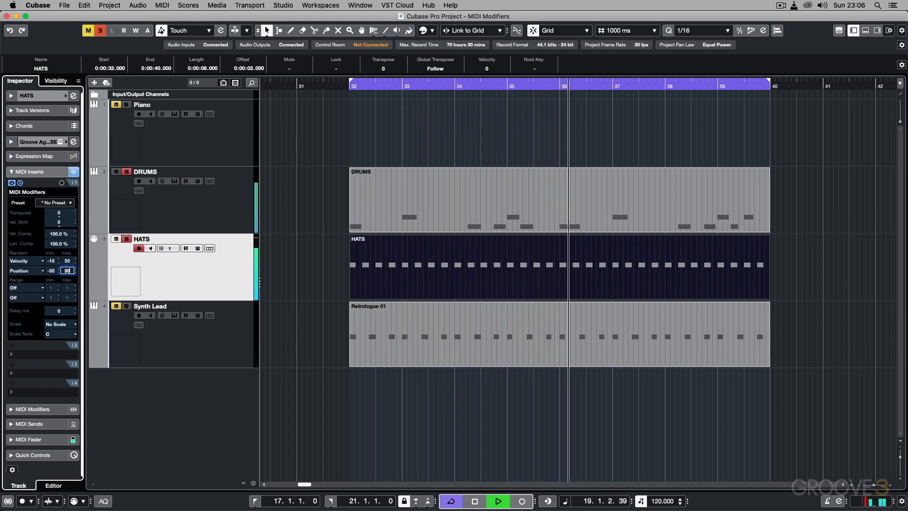
key(Return)
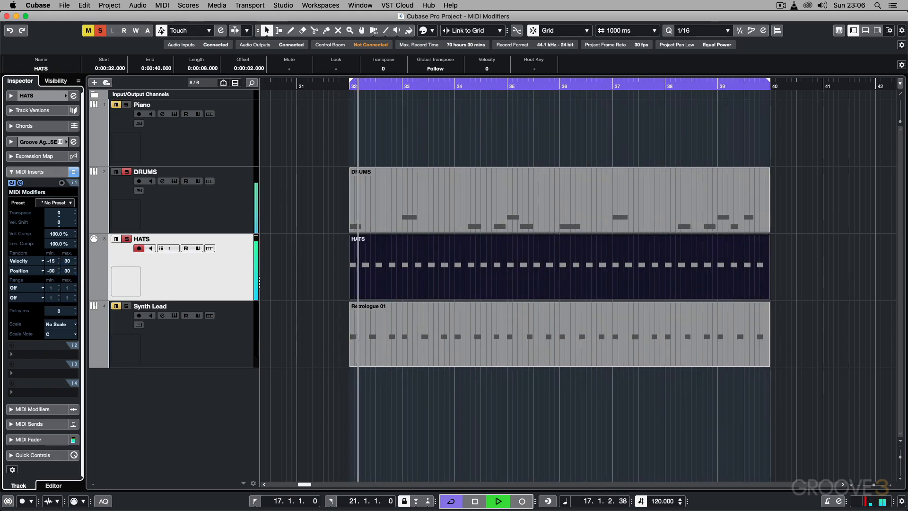
Step: Limit the HATS track's random position range to a minimum of -40 and a maximum of 0
double_click(67, 271)
text(0)
key(Return)
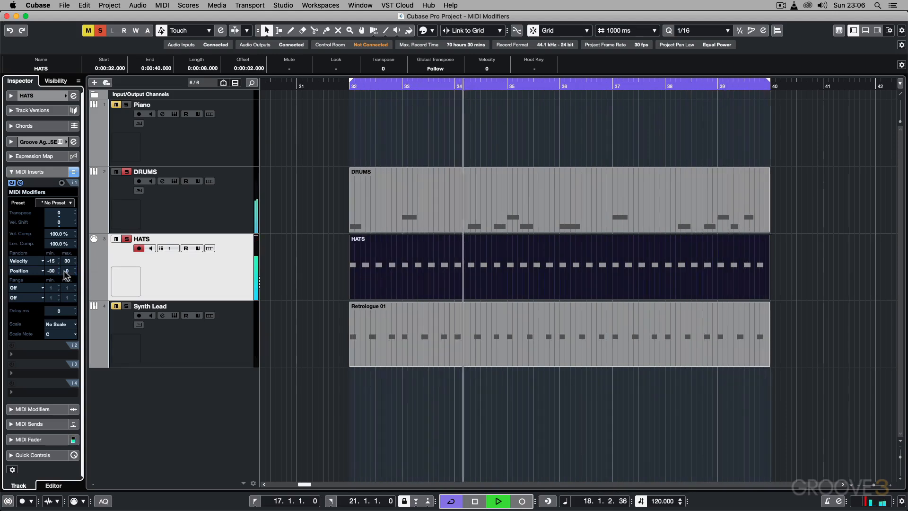
double_click(51, 271)
text(-40)
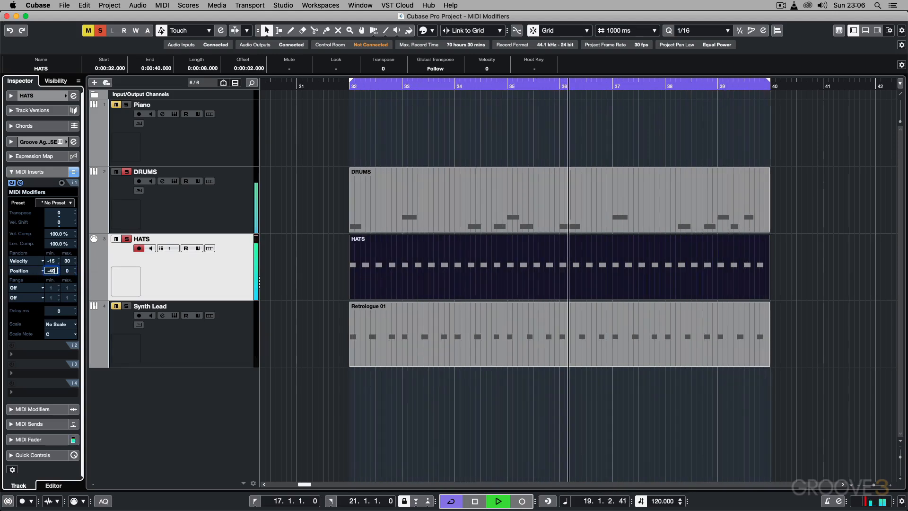
key(Return)
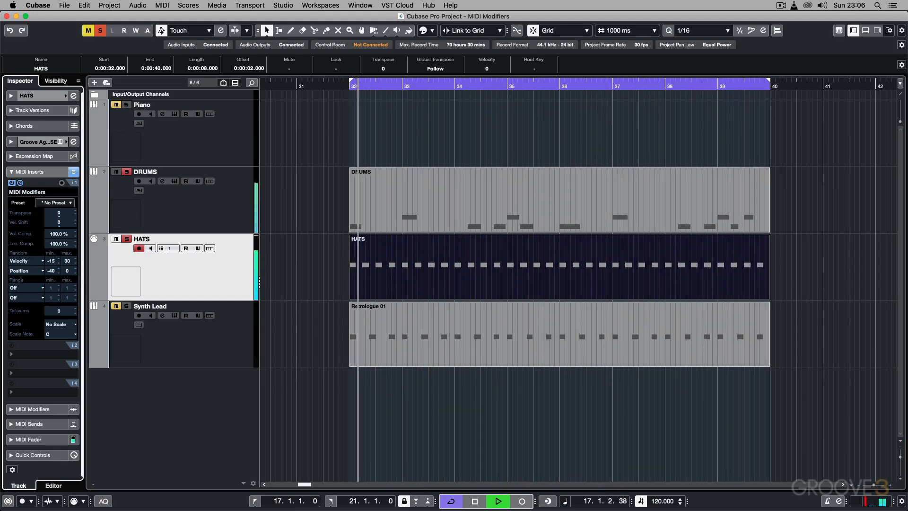
Step: Try a minimum random velocity of -30 on the HATS track while it plays
click(51, 261)
text(-30)
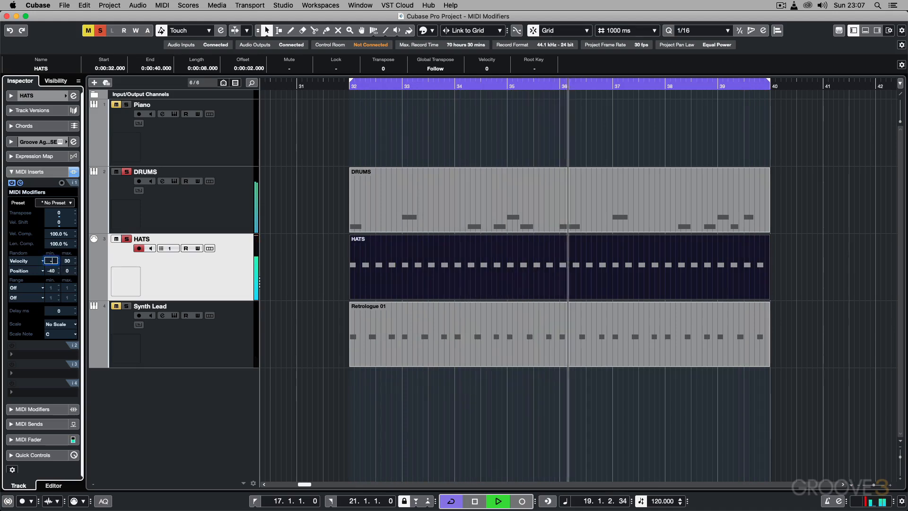
key(Return)
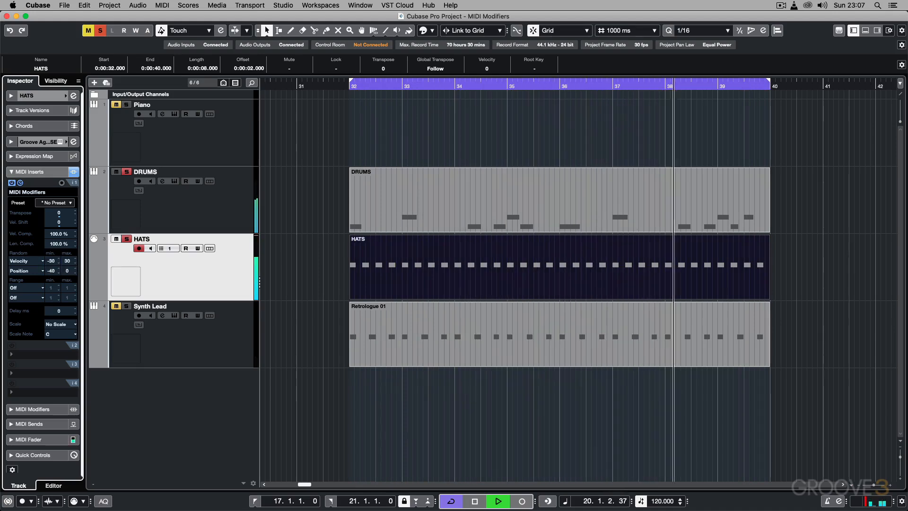
Step: Set the HATS track's minimum random velocity to -20 and its minimum random position to -30
click(51, 261)
text(-20)
key(Return)
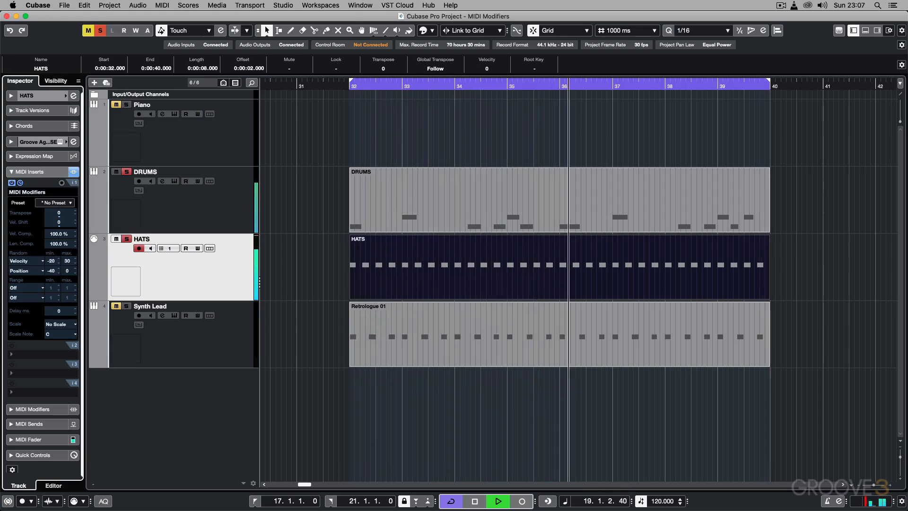
click(51, 271)
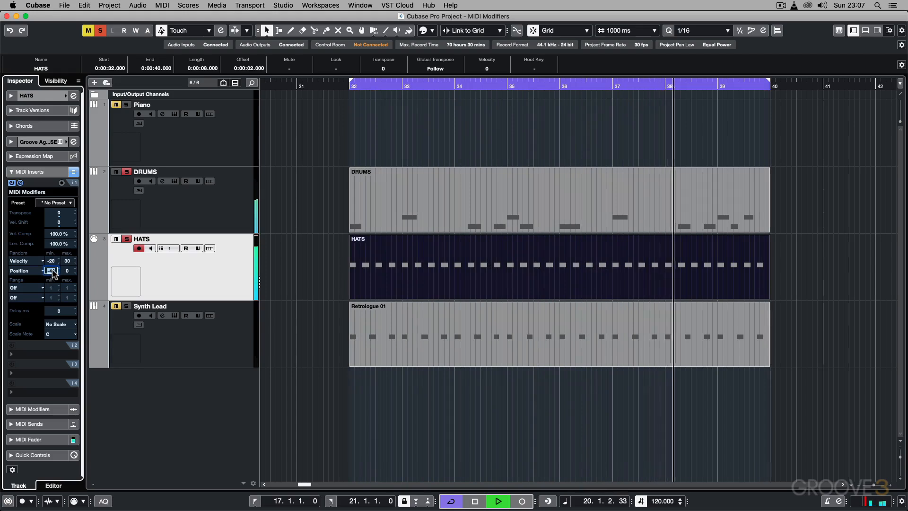
text(-30)
key(Return)
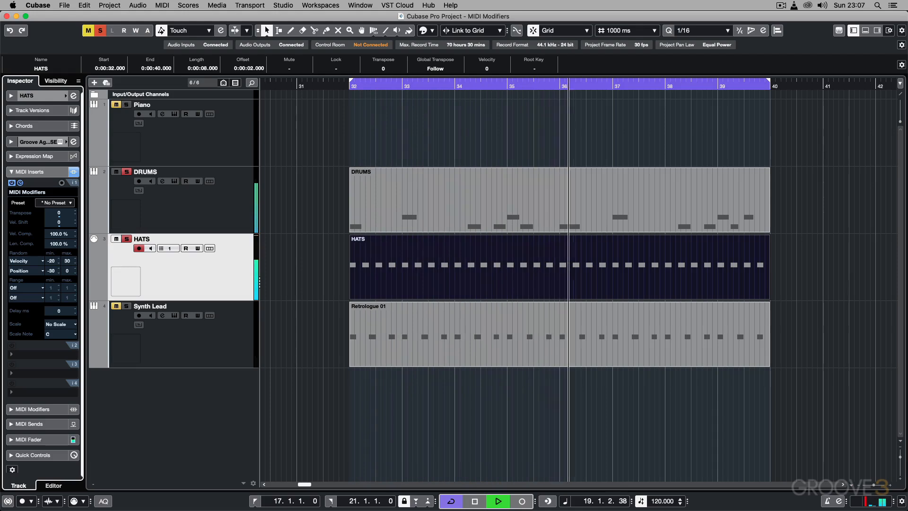
Step: Compare HATS playback with the MIDI Modifiers insert off and on, and inspect the part's stored notes in the Key Editor
click(11, 183)
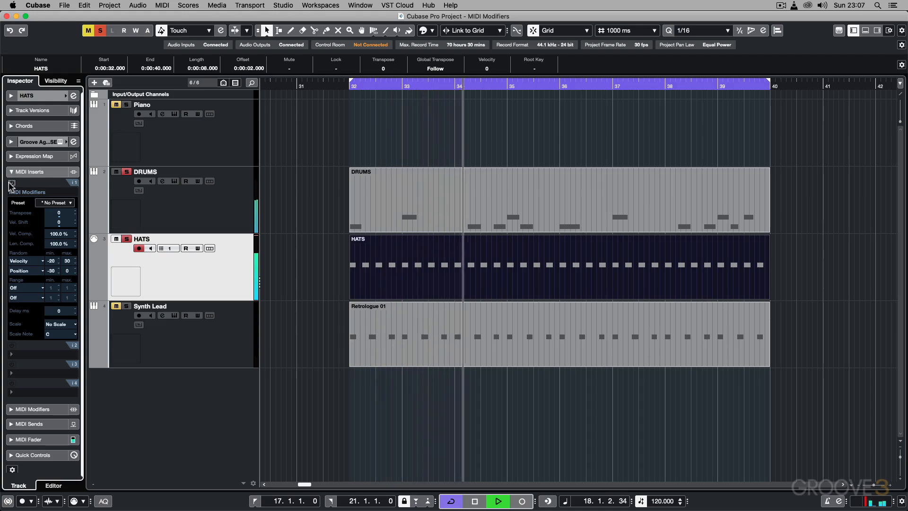
click(12, 183)
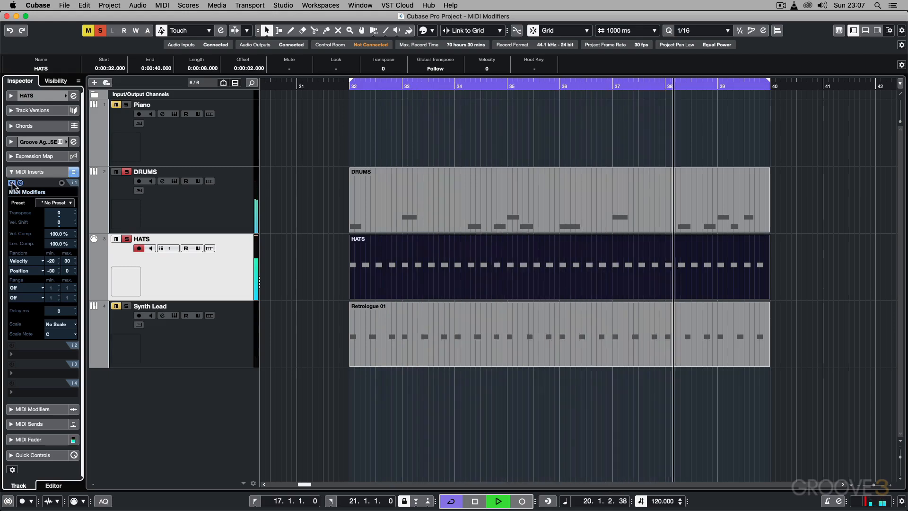
key(space)
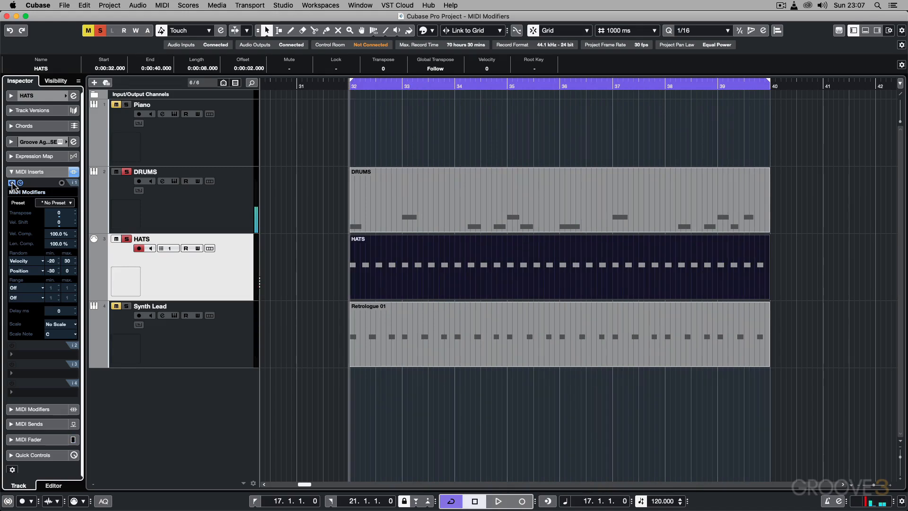
double_click(458, 251)
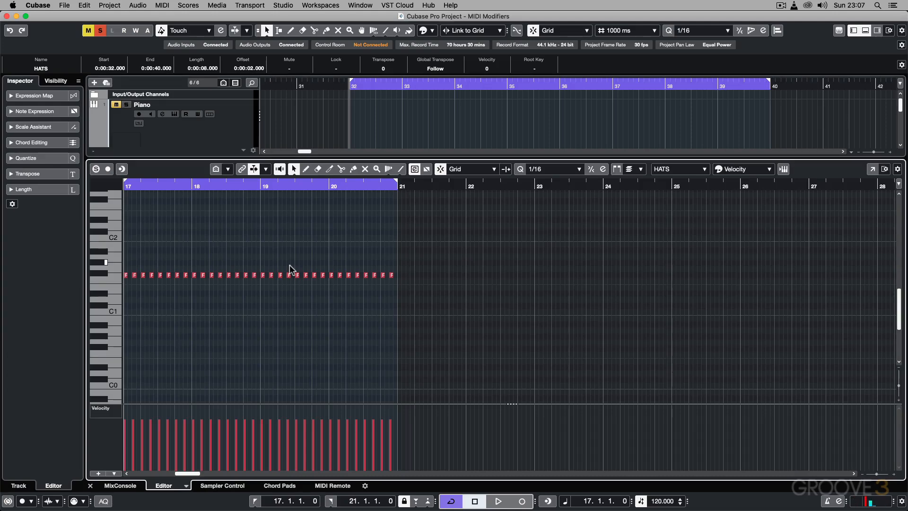
key(Return)
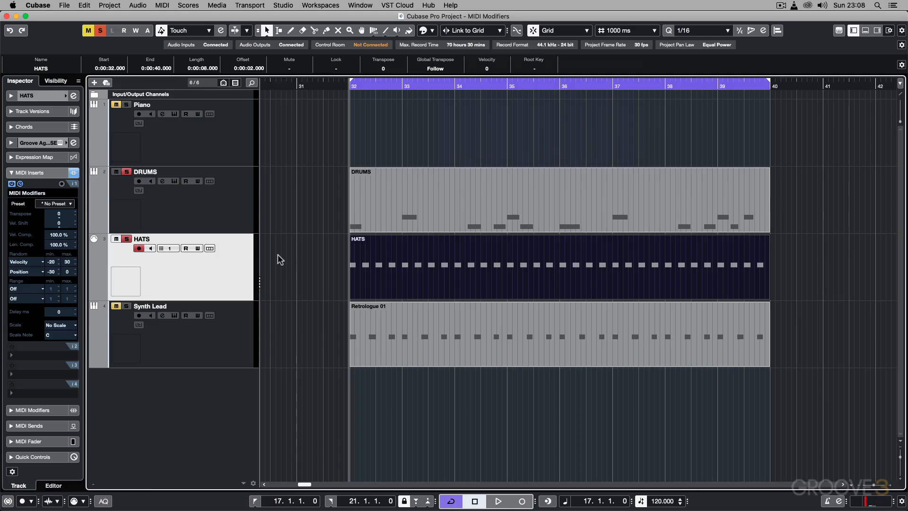
Step: Try freezing the MIDI Modifiers into the HATS part, inspecting its notes in the Key Editor before undoing the freeze
click(159, 5)
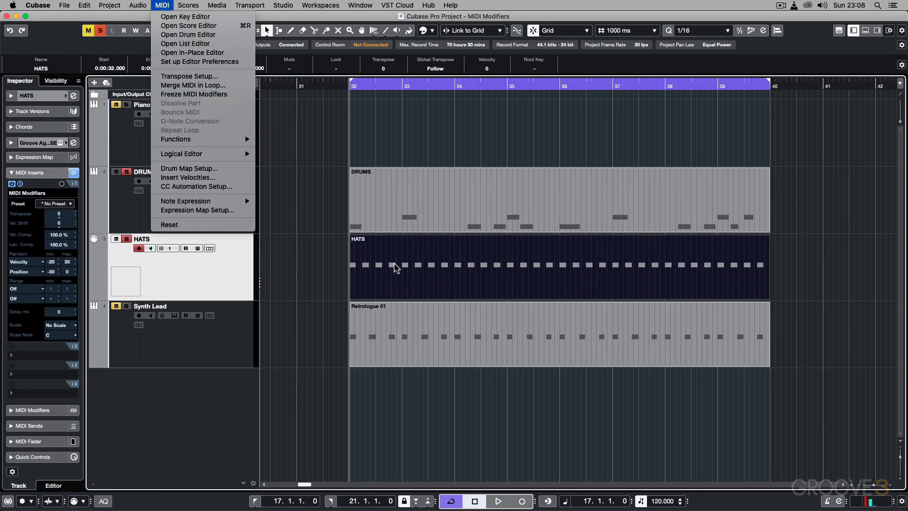
click(202, 94)
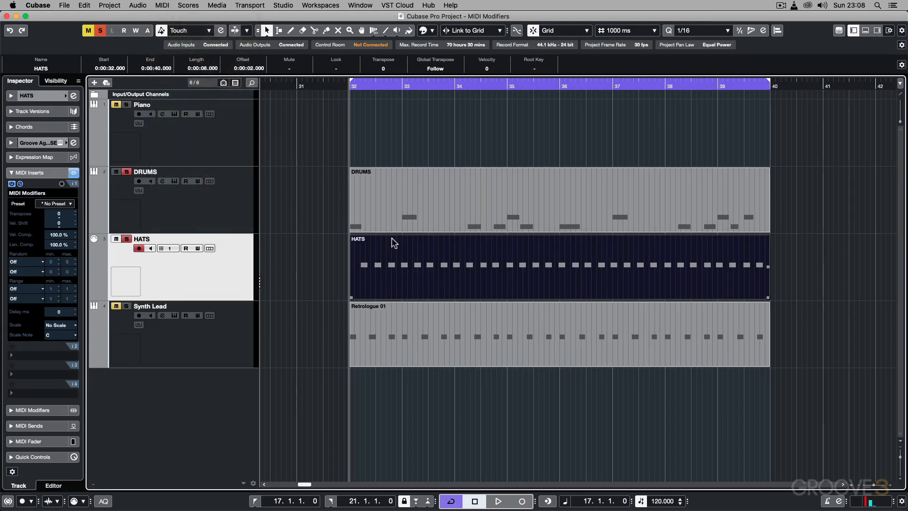
click(313, 263)
double_click(437, 268)
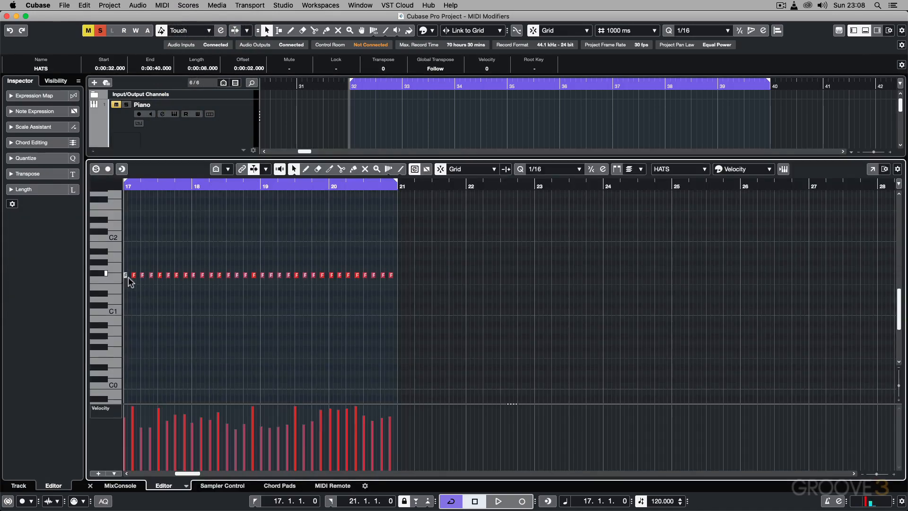
key(Return)
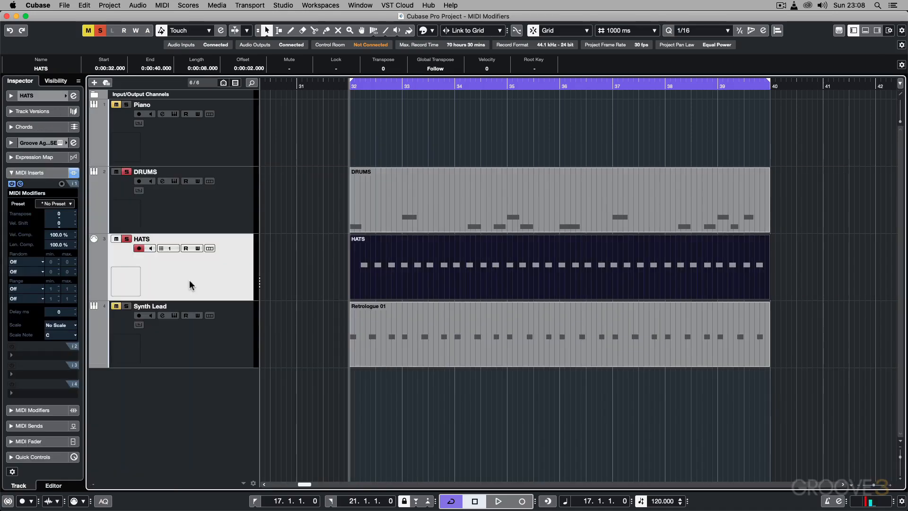
key(super+z)
Step: Extend the start of the HATS part back to 31 seconds and freeze its MIDI Modifiers into the notes
click(325, 294)
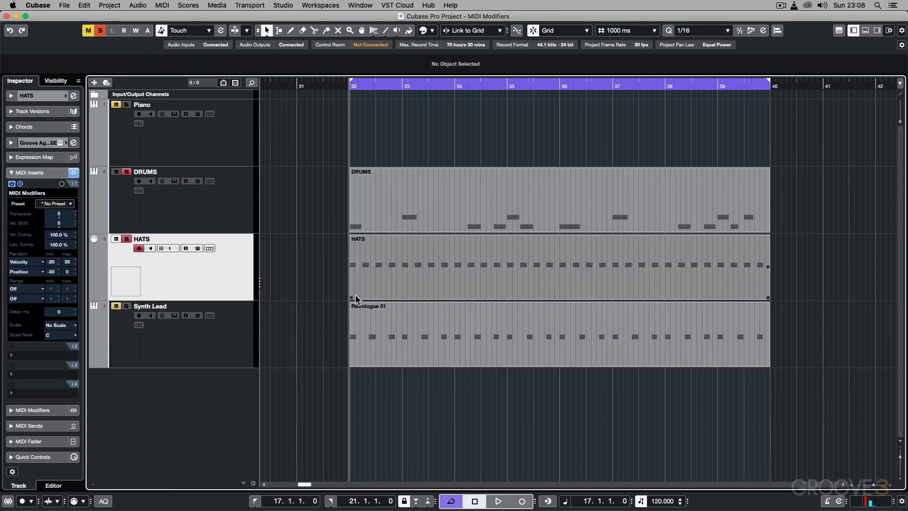
drag(352, 296, 322, 298)
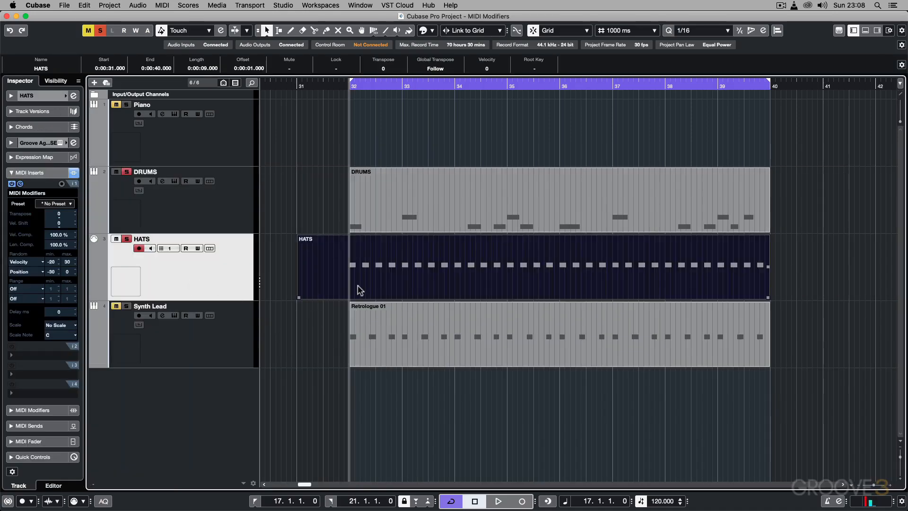
click(163, 5)
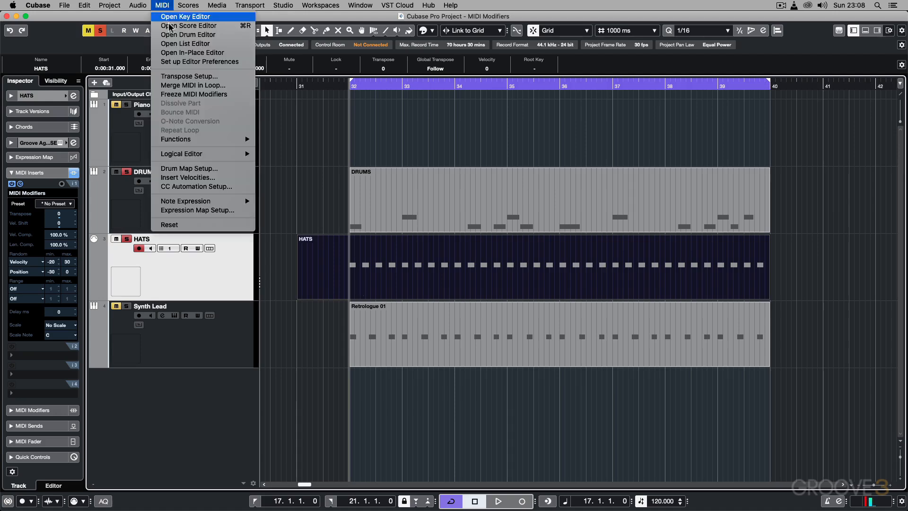
click(199, 94)
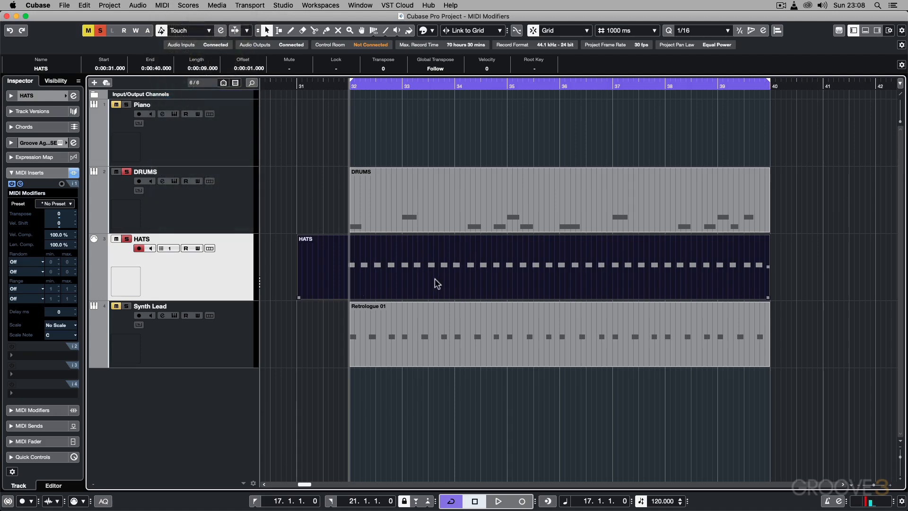
Step: Examine the frozen HATS notes' timing and velocities up close in the Key Editor from bar 17 onward, and close the editor
double_click(492, 252)
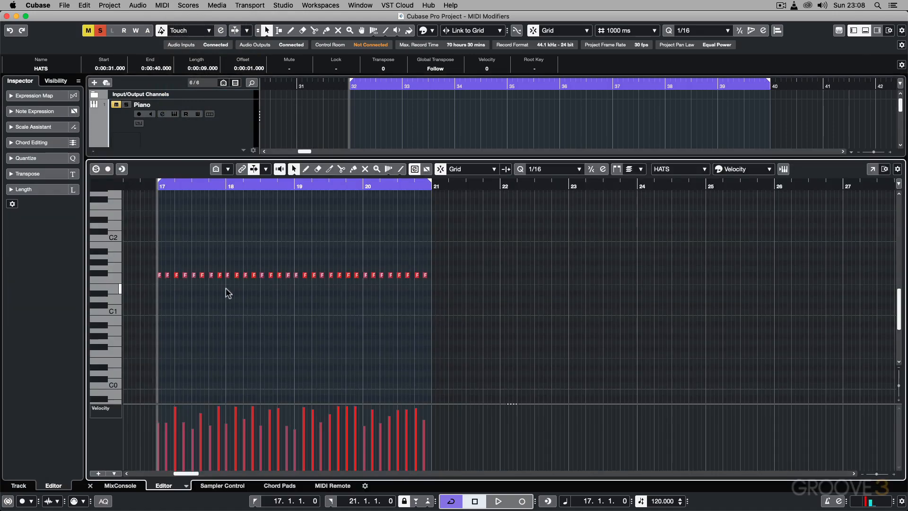
key(h)
key(h)
key(h)
key(h)
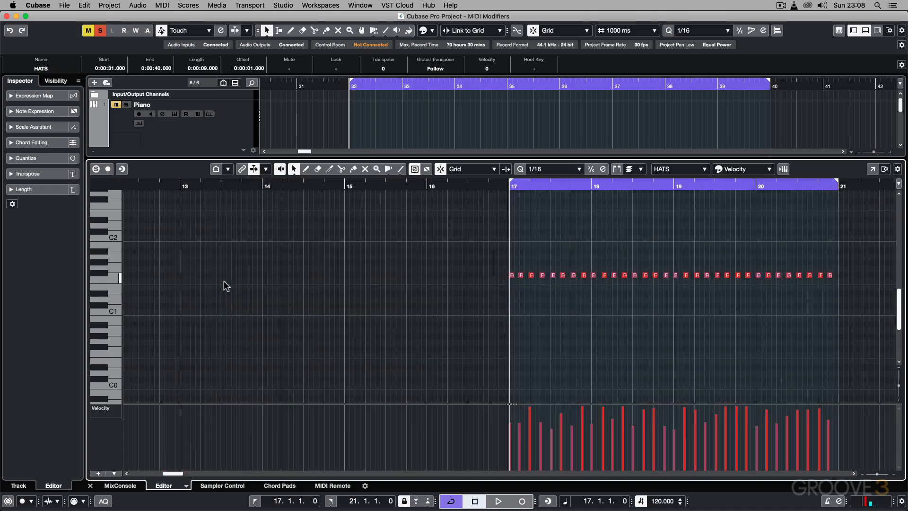
key(h)
key(h)
key(h)
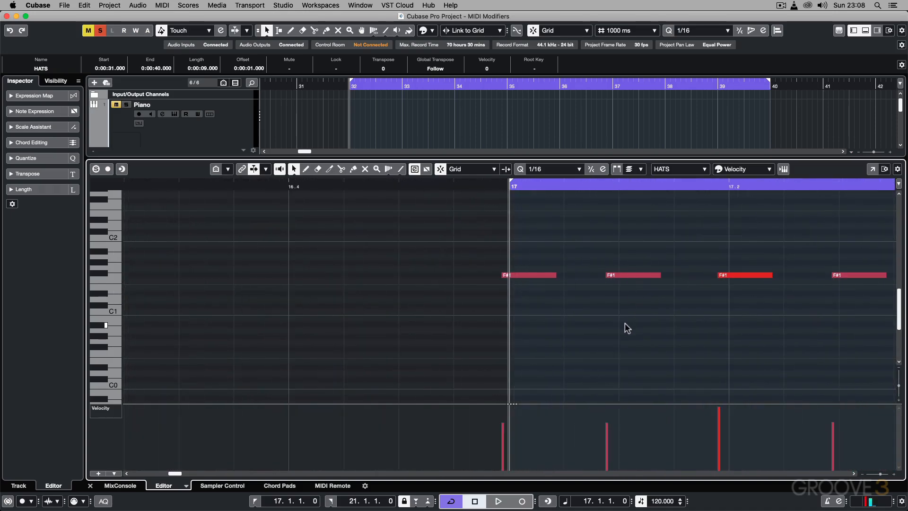
scroll(627, 328, right, 10)
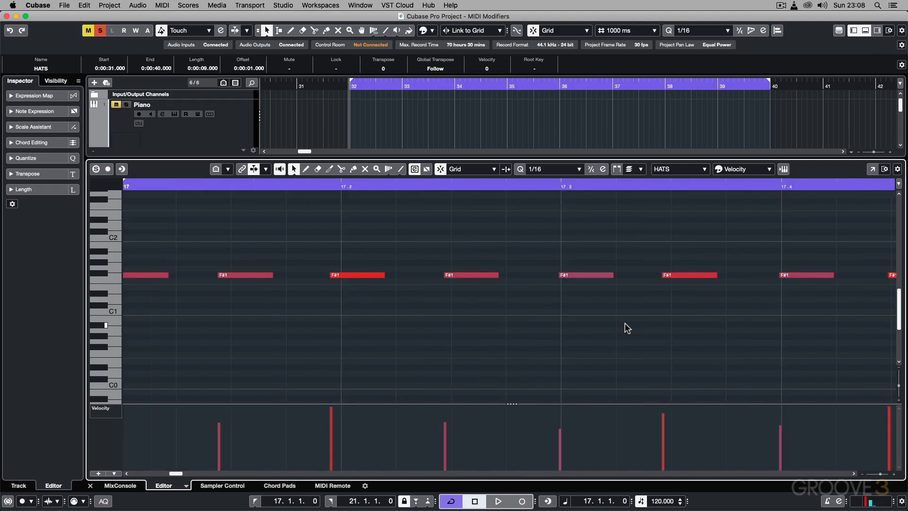
scroll(627, 327, right, 20)
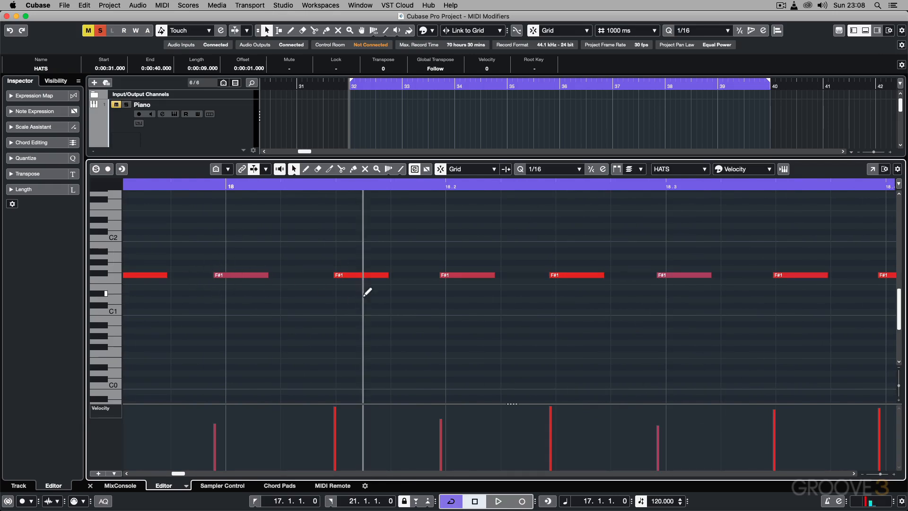
key(alt+super+b)
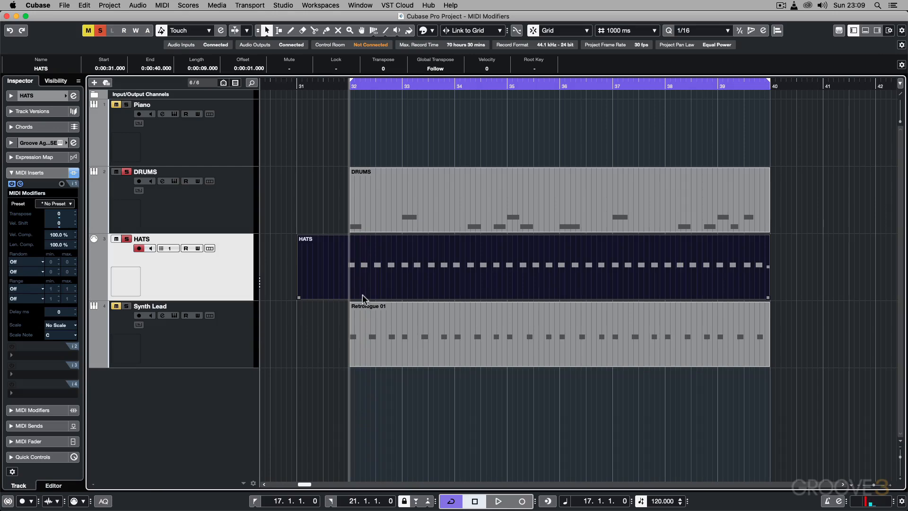
Step: Select the Synth Lead track, leave it as the only soloed track, and listen to its original melody
click(207, 343)
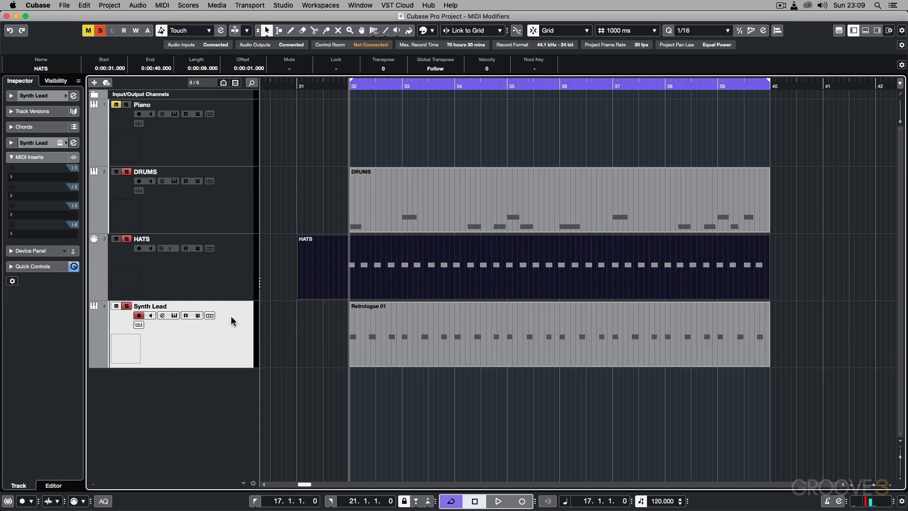
click(126, 239)
key(space)
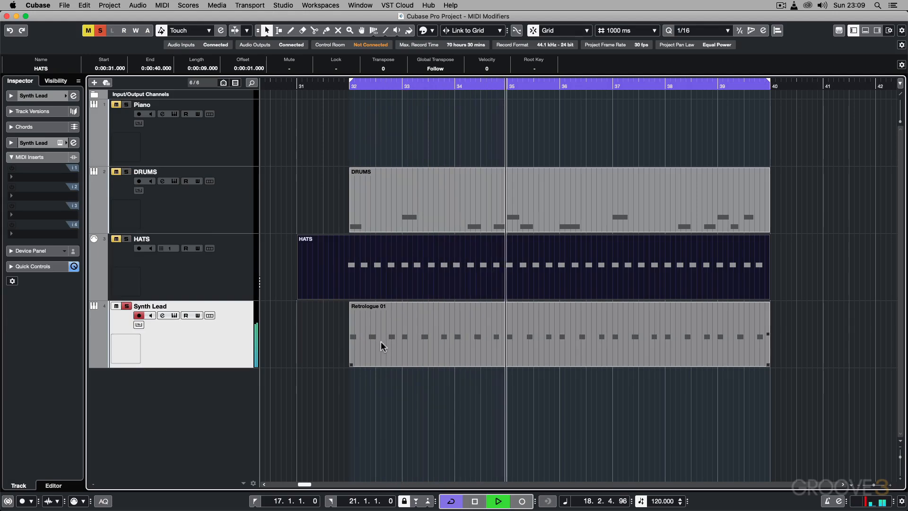
key(space)
Step: Add a MIDI Modifiers insert to Synth Lead and randomize its pitch from a minimum of -5 to a maximum of 7
click(57, 179)
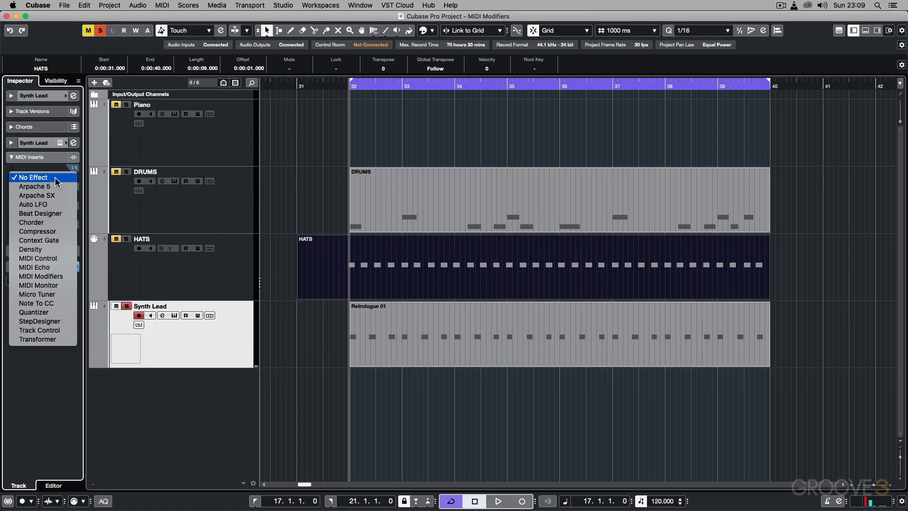
click(49, 277)
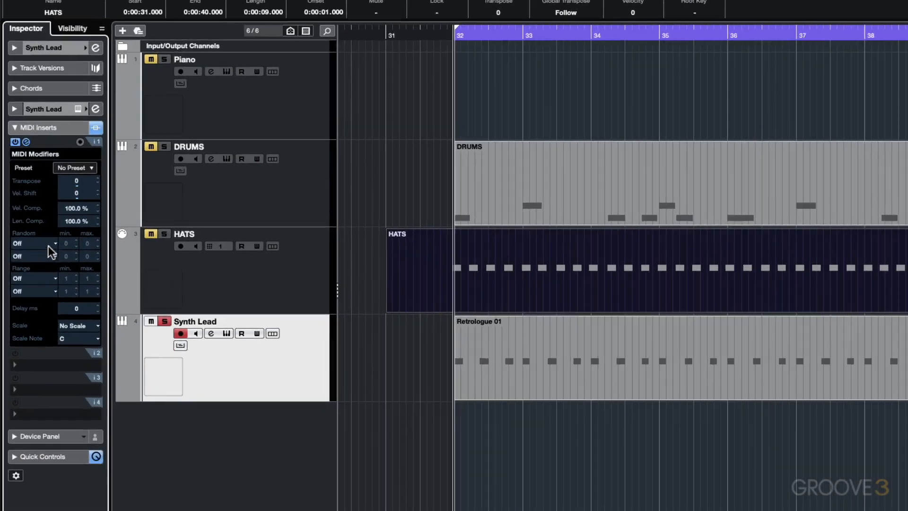
click(48, 246)
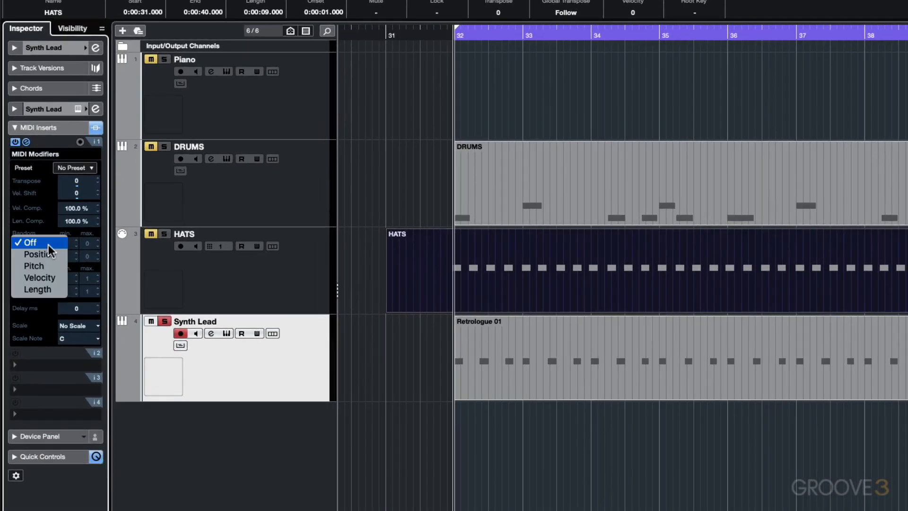
click(45, 265)
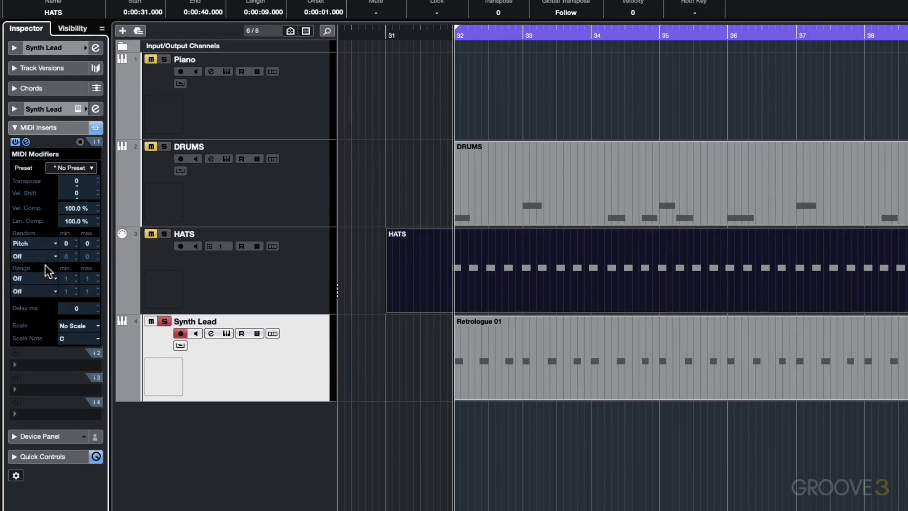
double_click(90, 244)
Step: Play the Synth Lead, take it out of solo, and widen the random pitch range to -12 minimum and 12 maximum
key(space)
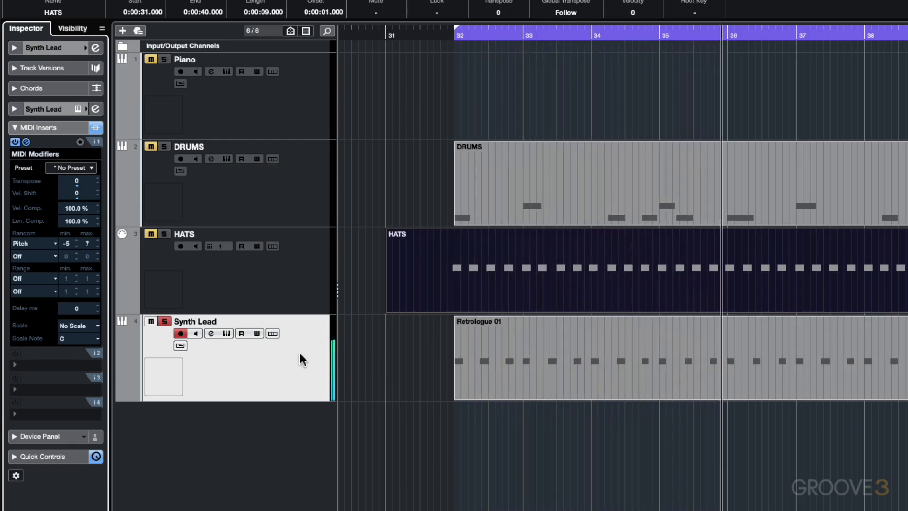
click(165, 321)
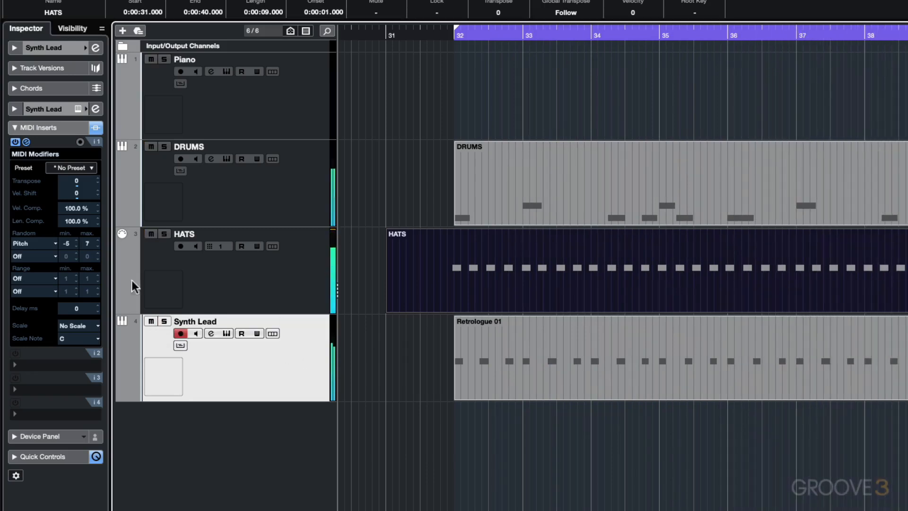
double_click(69, 243)
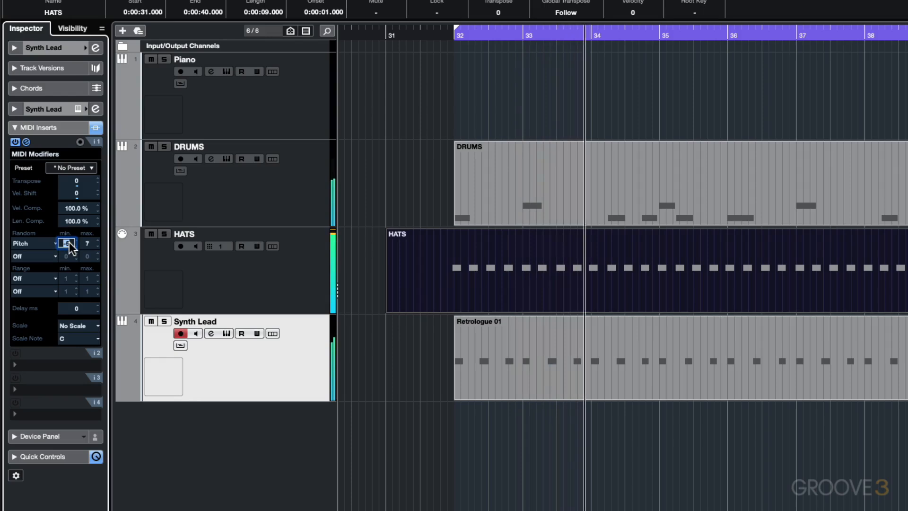
text(-12)
key(Return)
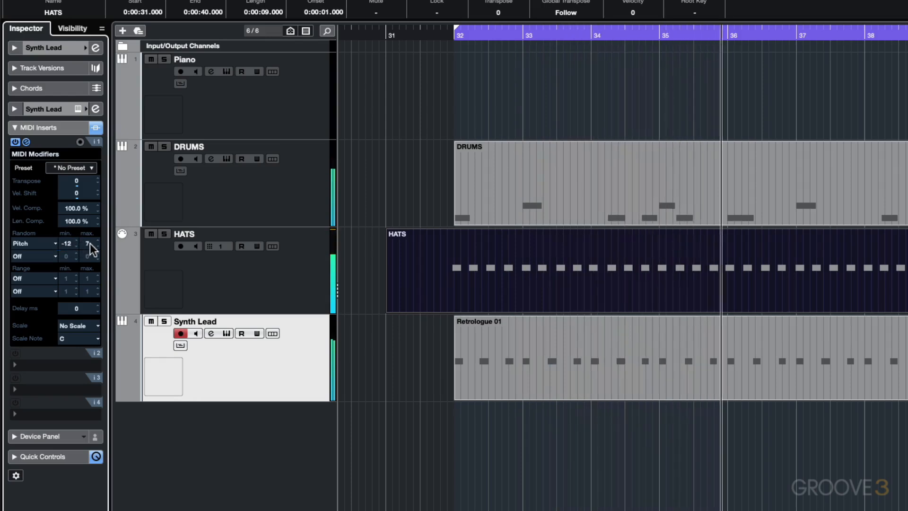
double_click(88, 243)
text(12)
key(Return)
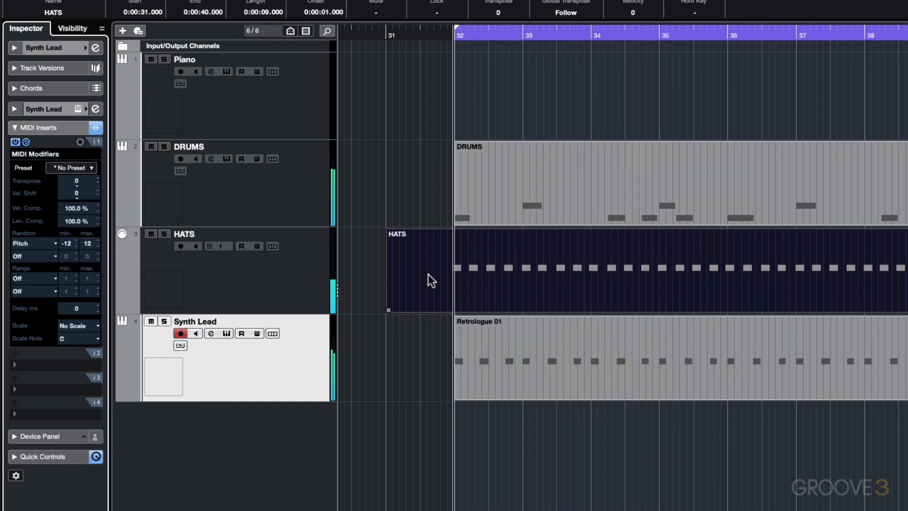
Step: Compare playback with the Synth Lead's MIDI Modifiers insert off and on
click(16, 142)
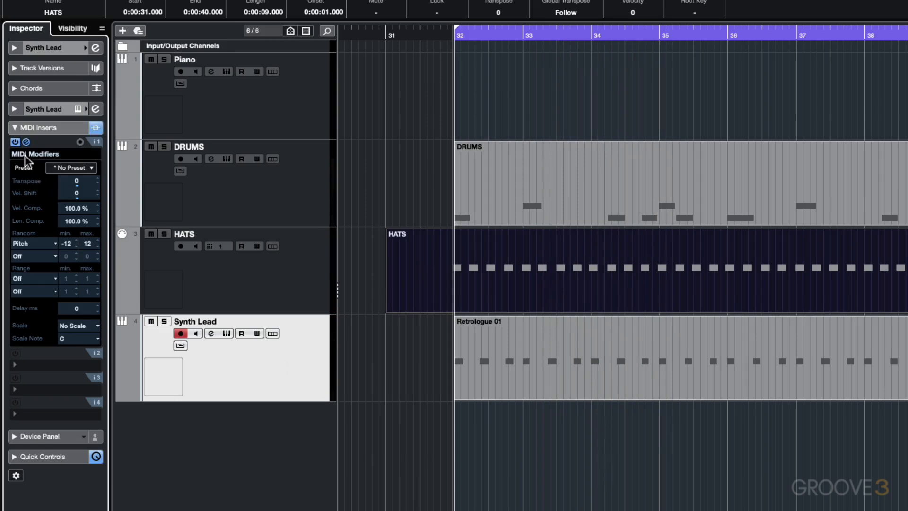
click(16, 142)
key(space)
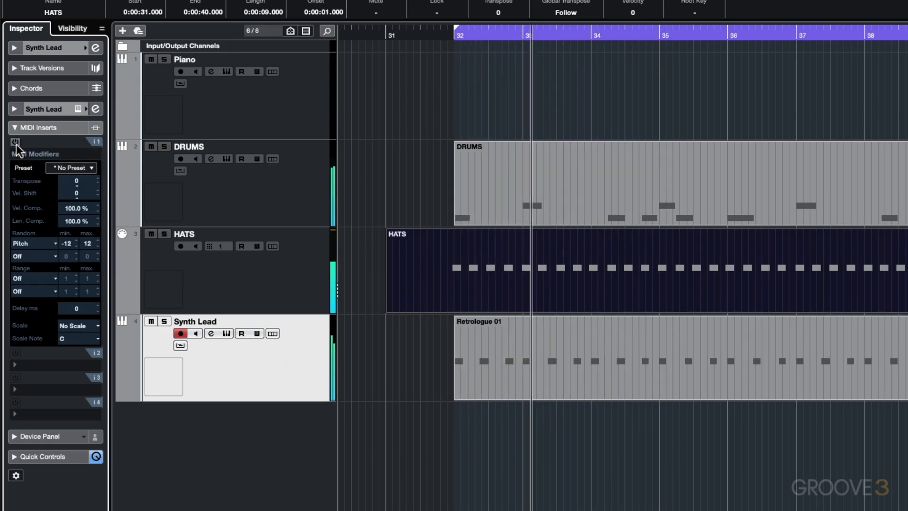
click(15, 142)
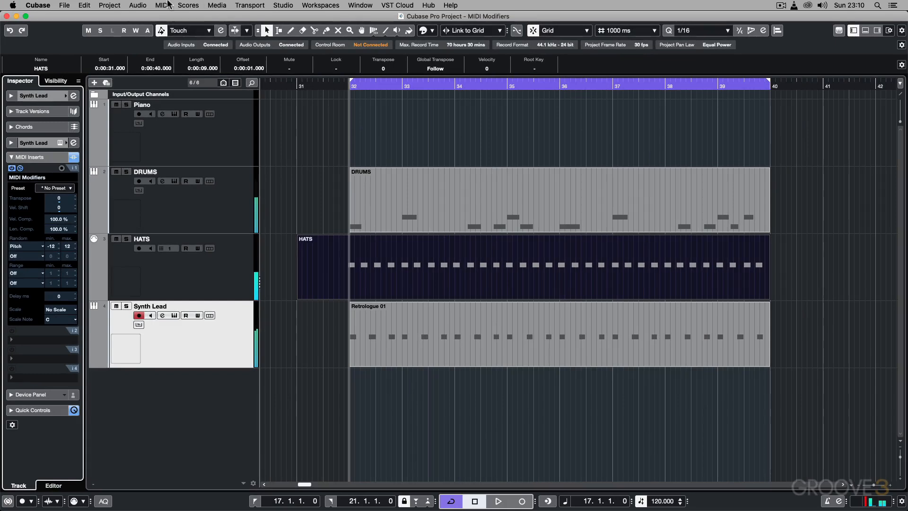
Step: Freeze the MIDI Modifiers into the Synth Lead part and examine its note pitches from bar 17 to 21 in the Key Editor
click(166, 6)
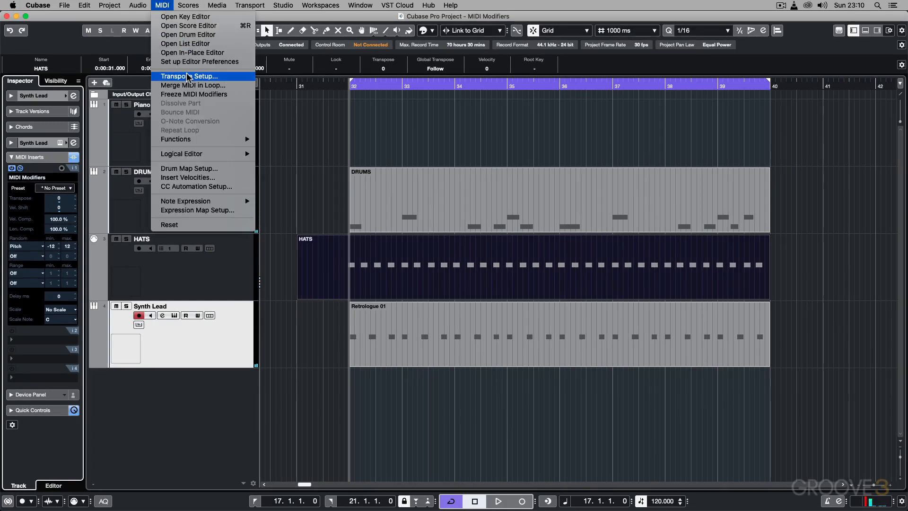
click(189, 94)
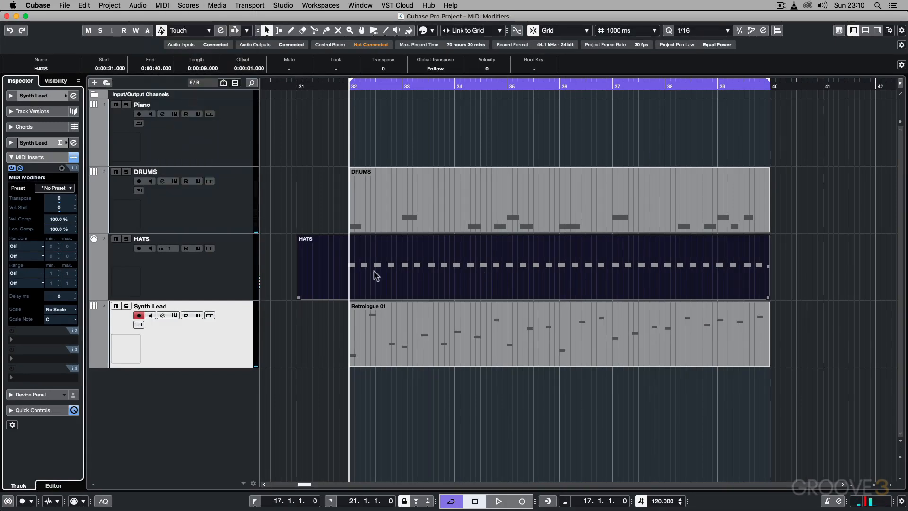
double_click(454, 319)
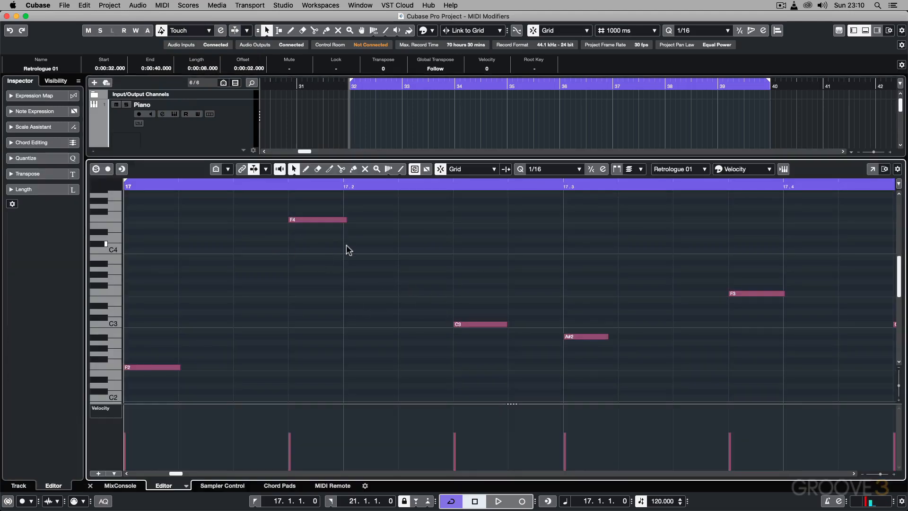
key(g)
key(g)
key(g)
key(g)
key(g)
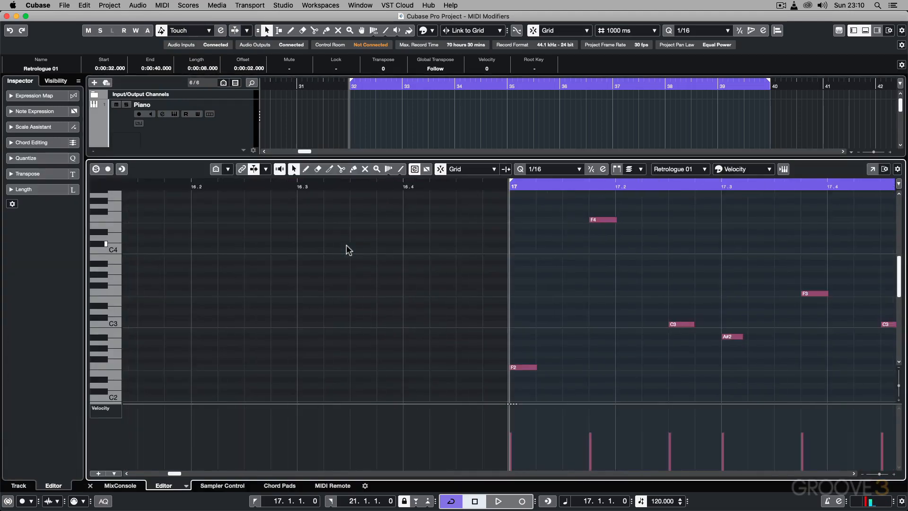
scroll(356, 255, right, 5)
key(g)
key(g)
key(g)
key(g)
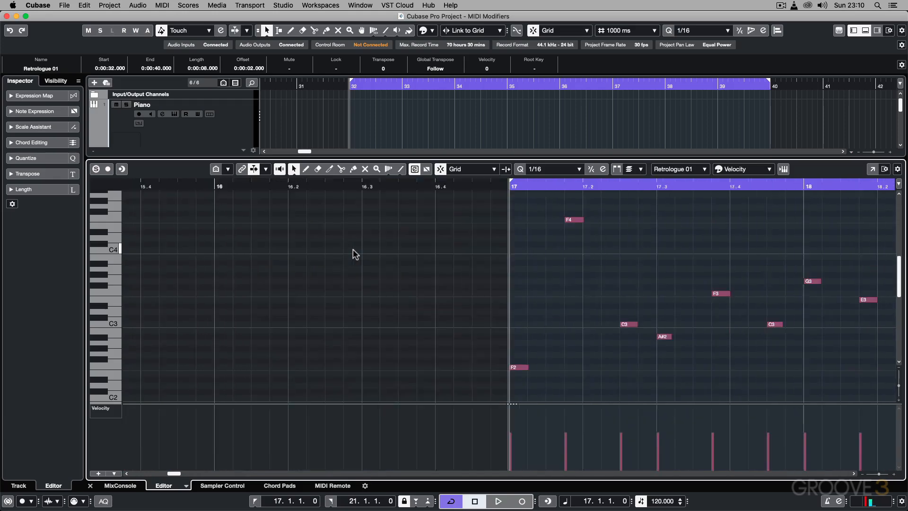
scroll(355, 254, right, 5)
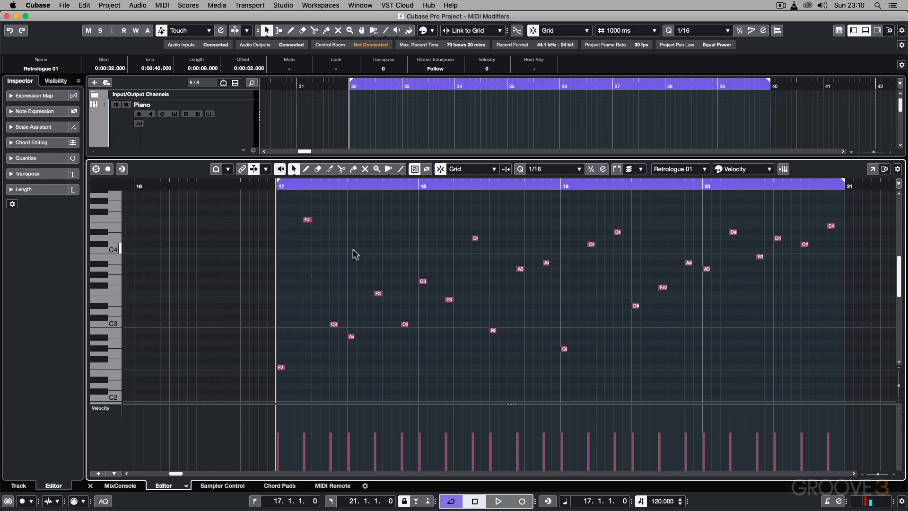
key(Return)
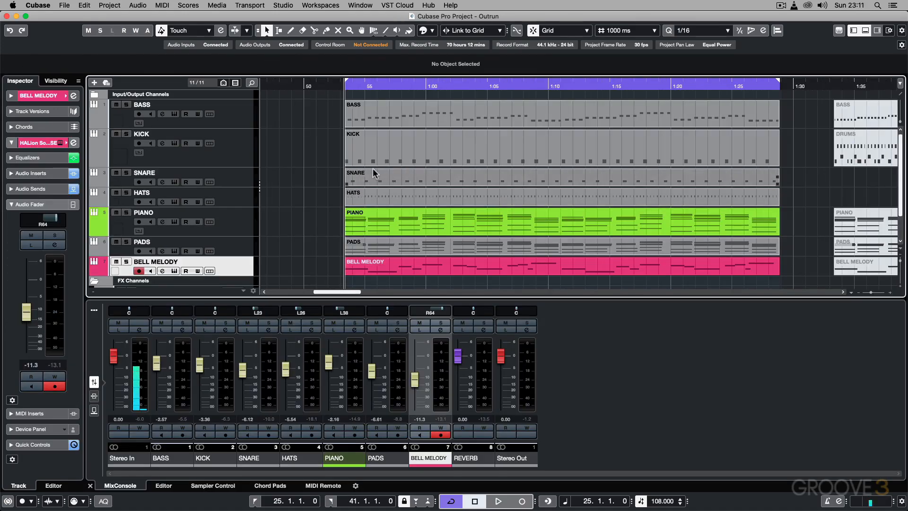
Step: Select the HATS track in the Outrun project and listen to the full arrangement from bar 25
click(285, 202)
key(space)
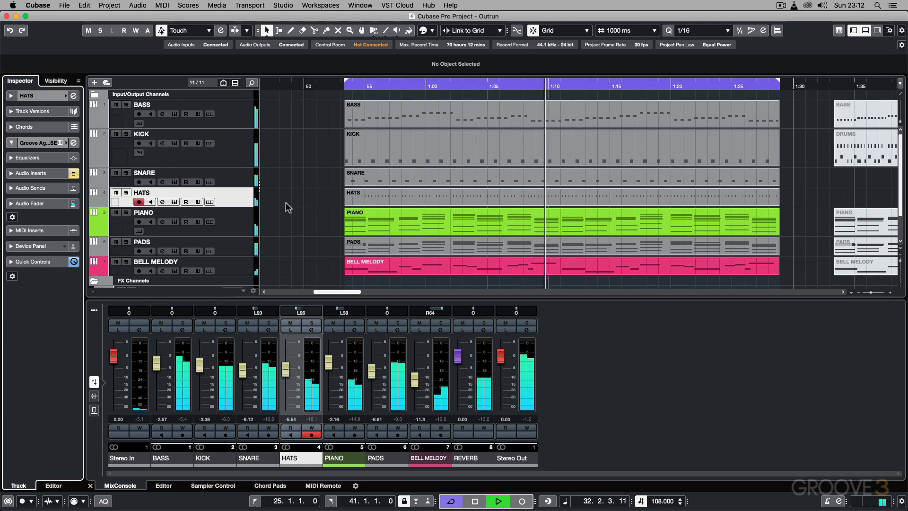
key(space)
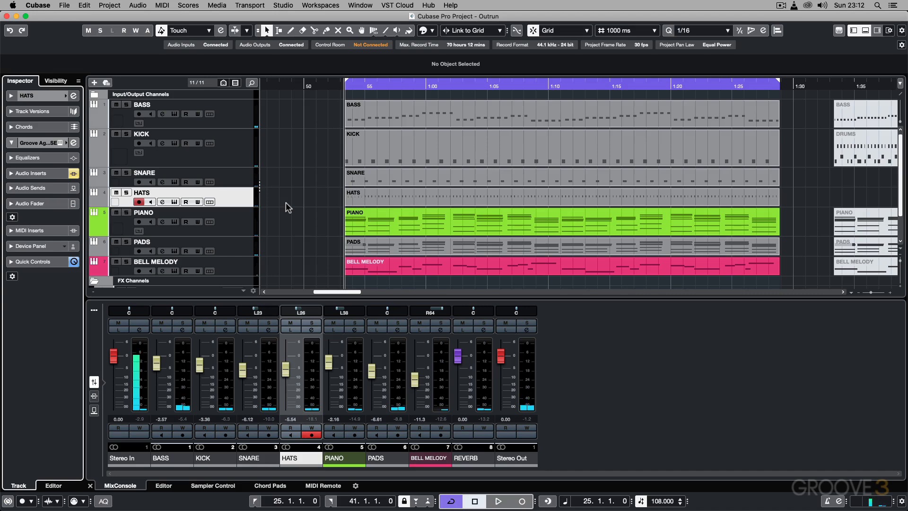
Step: Add a MIDI Modifiers insert to the Outrun HATS track, solo the track and start playback
click(224, 189)
click(30, 230)
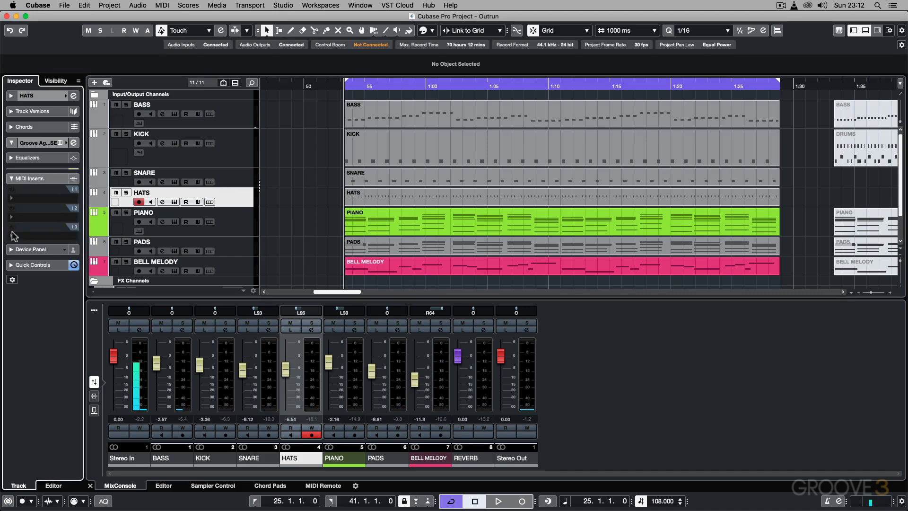
click(19, 176)
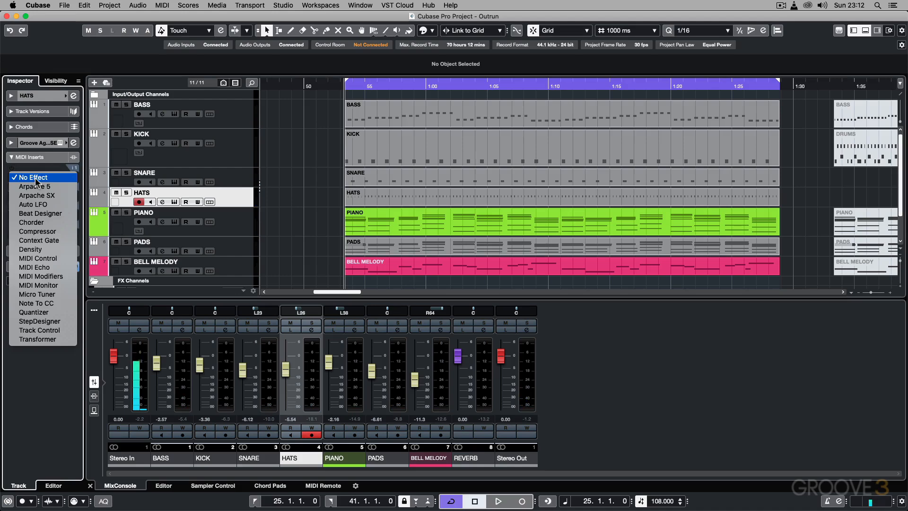
click(47, 276)
click(126, 192)
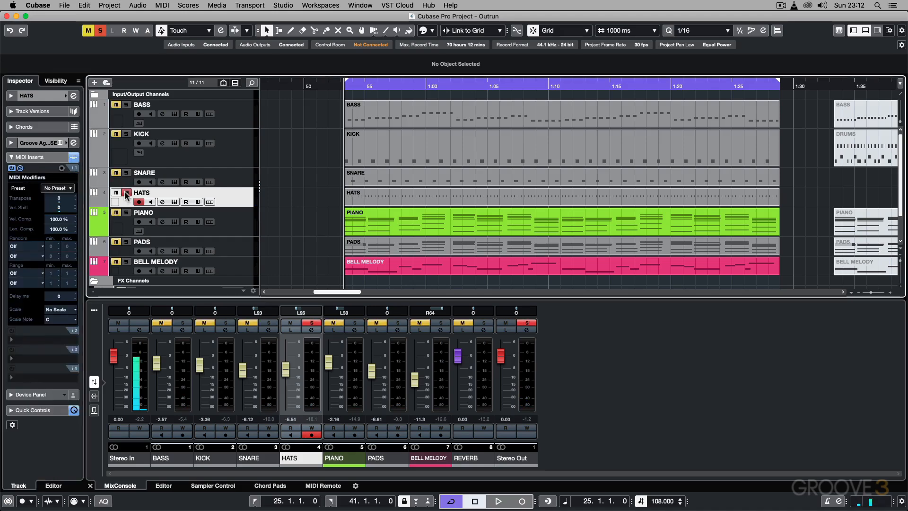
key(space)
Step: Randomize the velocity of the HATS track with a minimum of -30 and a maximum of 15
click(17, 247)
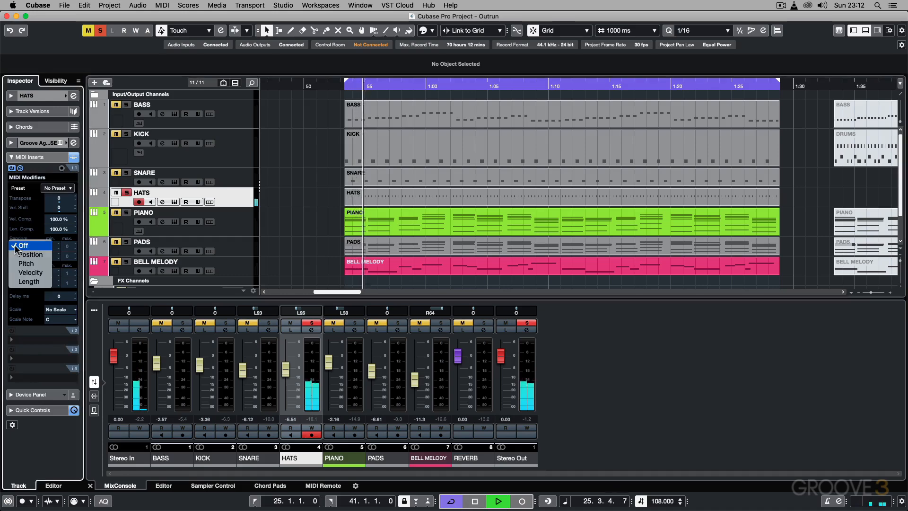
click(29, 272)
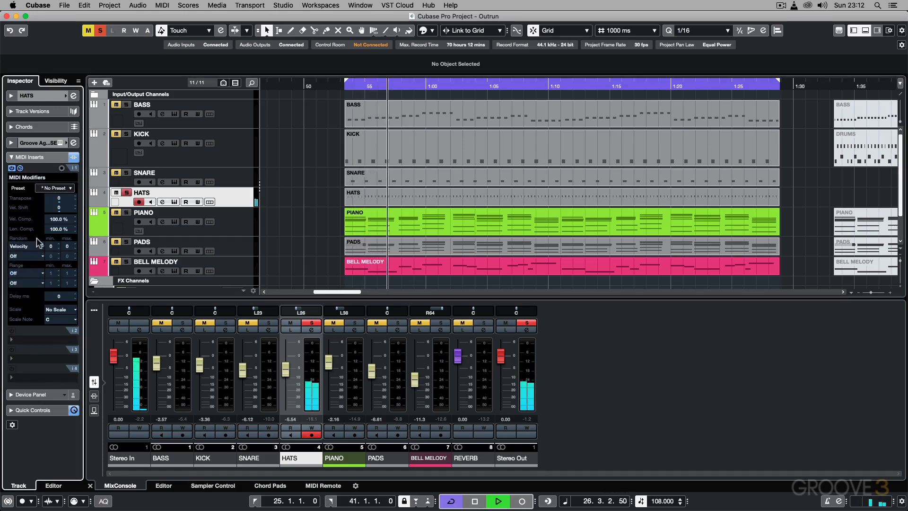
double_click(51, 246)
text(-30)
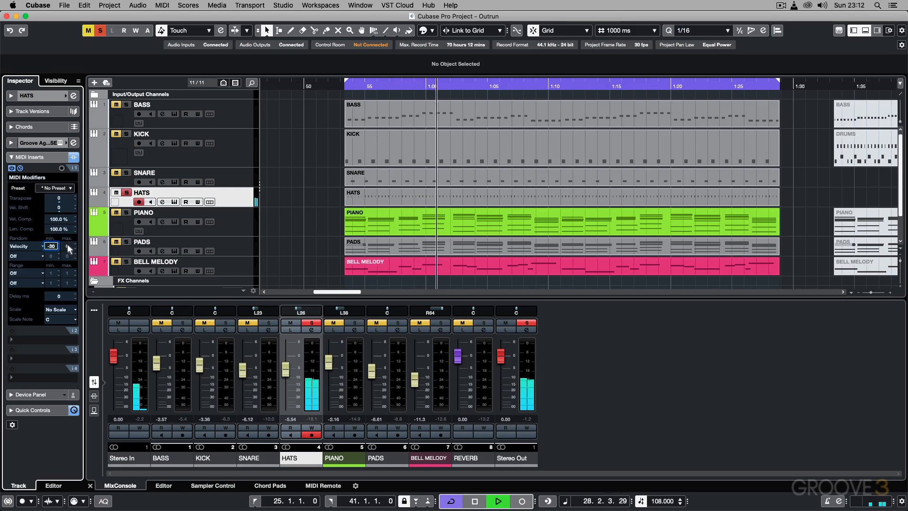
double_click(68, 245)
text(15)
key(Return)
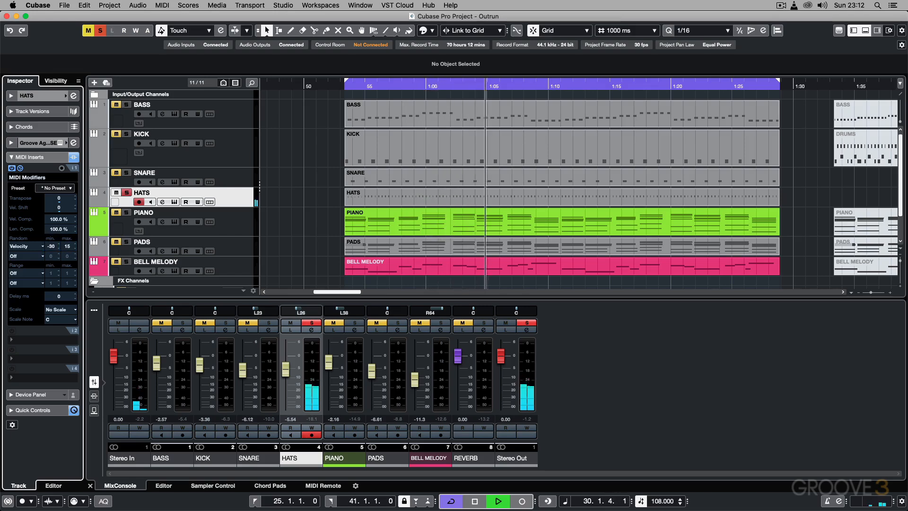
Step: Randomize the note position on the HATS track with a minimum of -10 and a maximum of 10
click(28, 256)
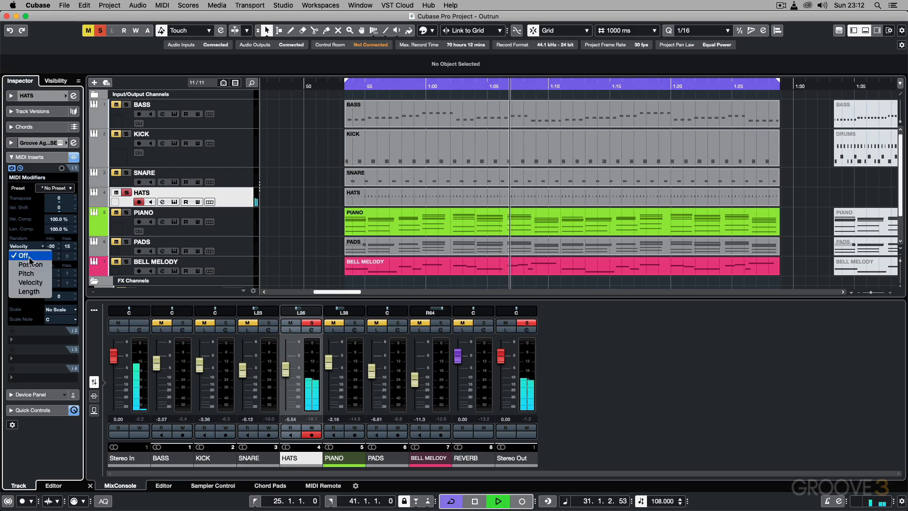
click(31, 263)
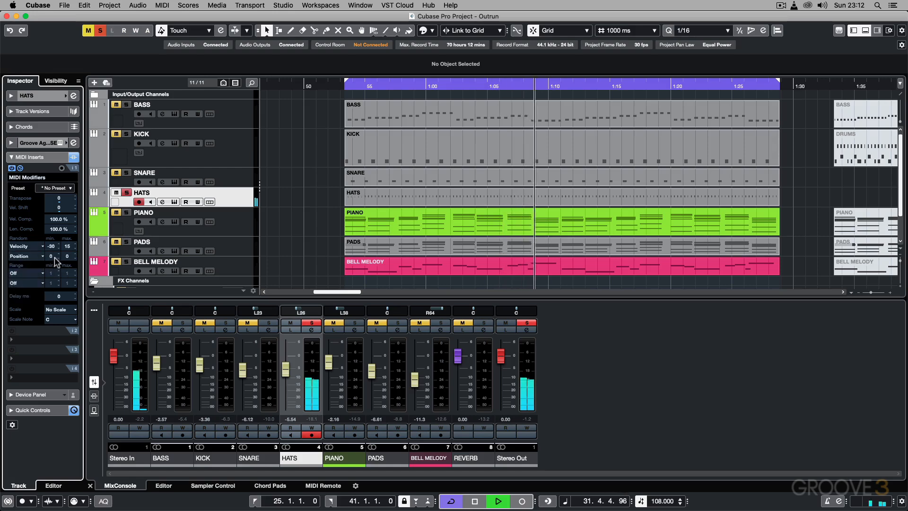
click(54, 257)
text(10)
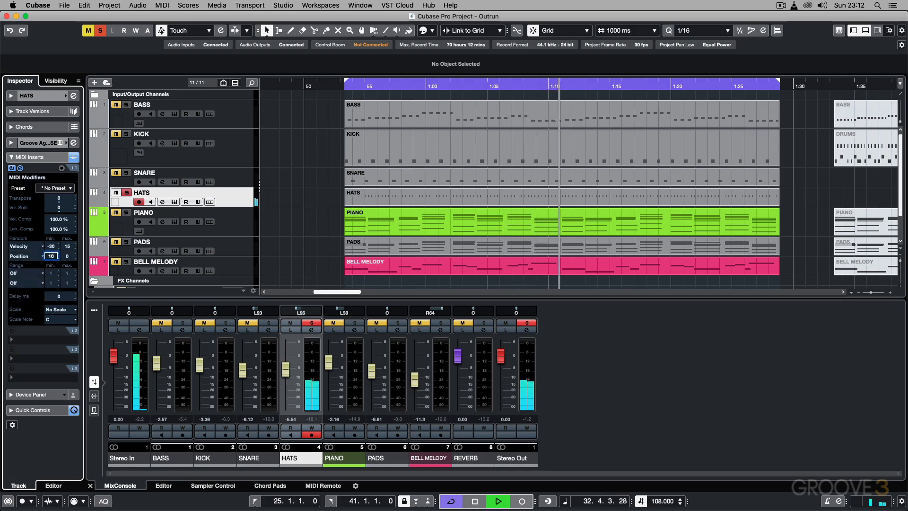
double_click(53, 256)
text(-10)
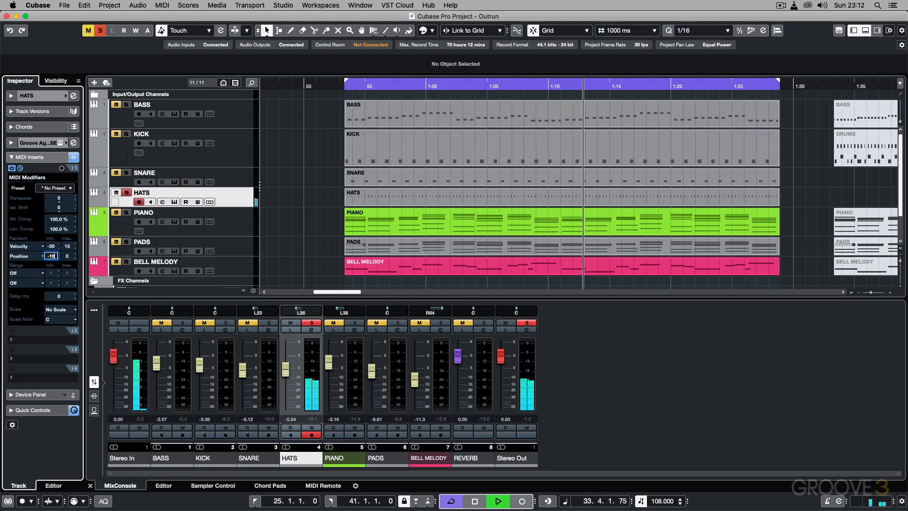
key(Tab)
text(1)
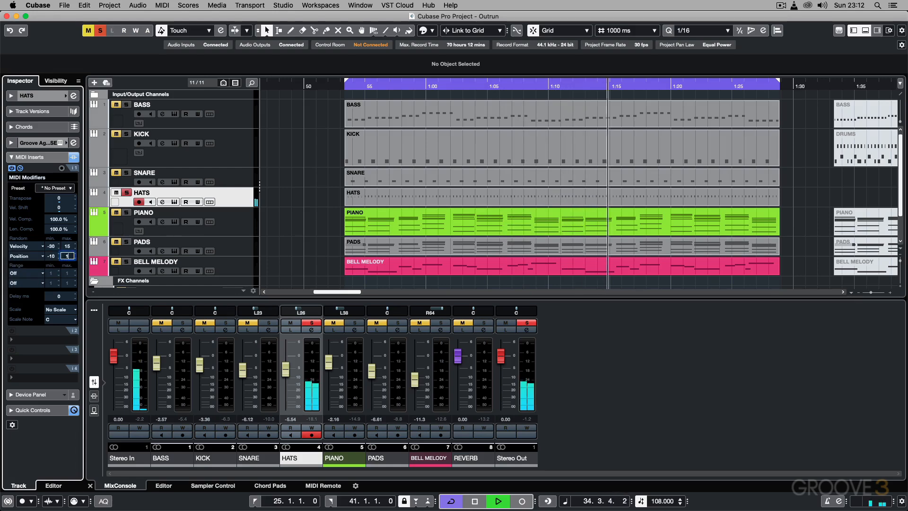
text(0)
key(Return)
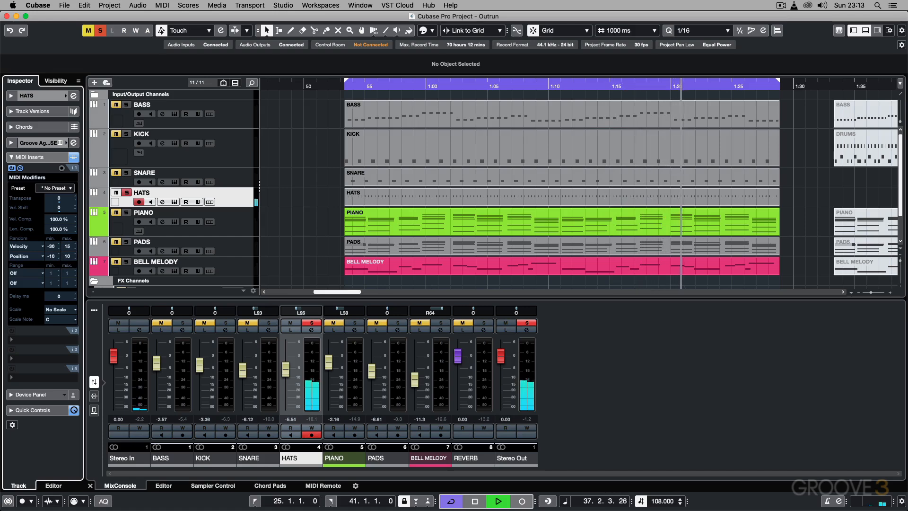
Step: Stop playback, unsolo the HATS track and extend the start of all parts from BASS to BELL MELODY back to 0:00:52.000
key(space)
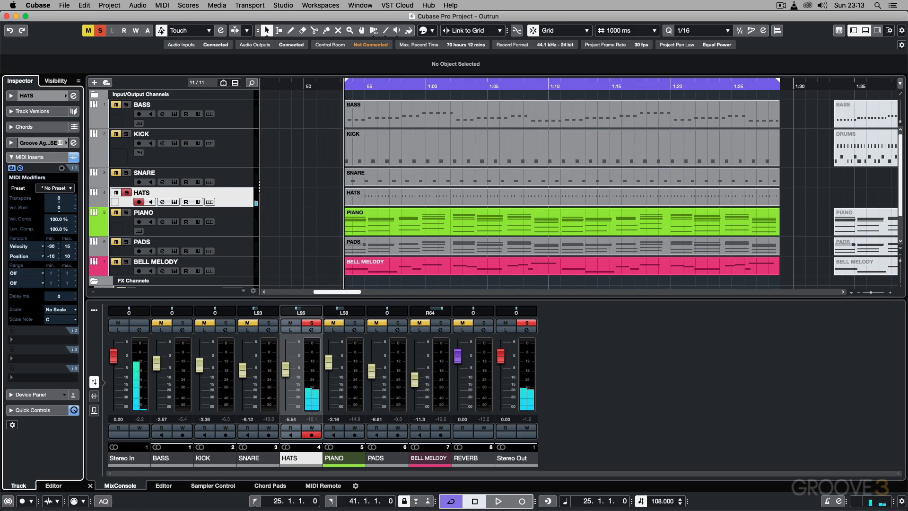
click(126, 193)
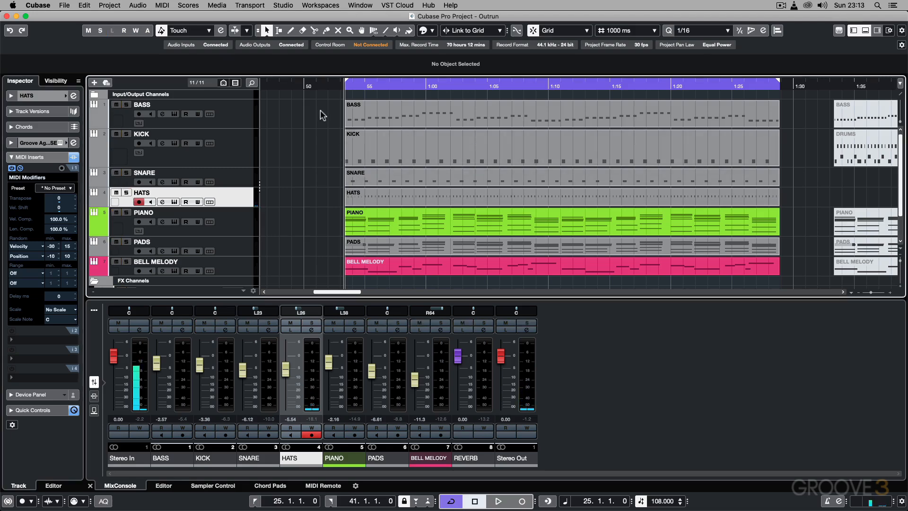
drag(320, 110, 330, 270)
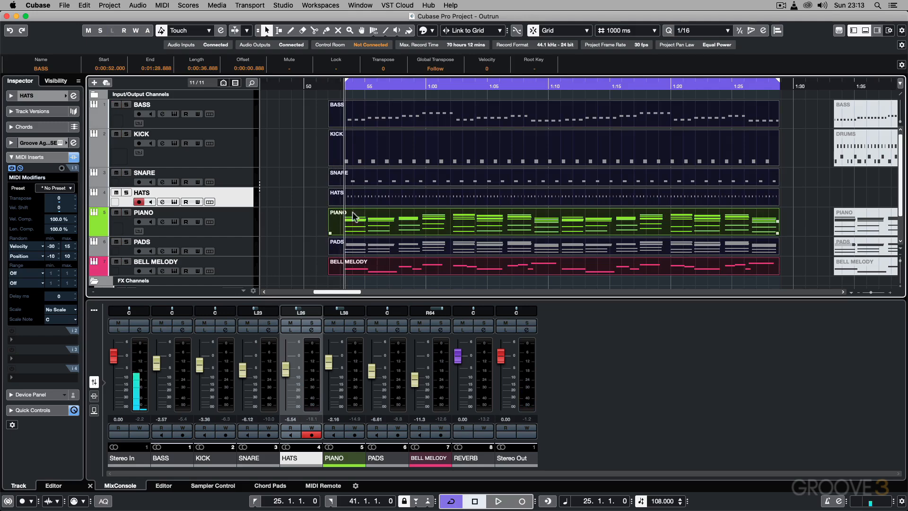
click(275, 216)
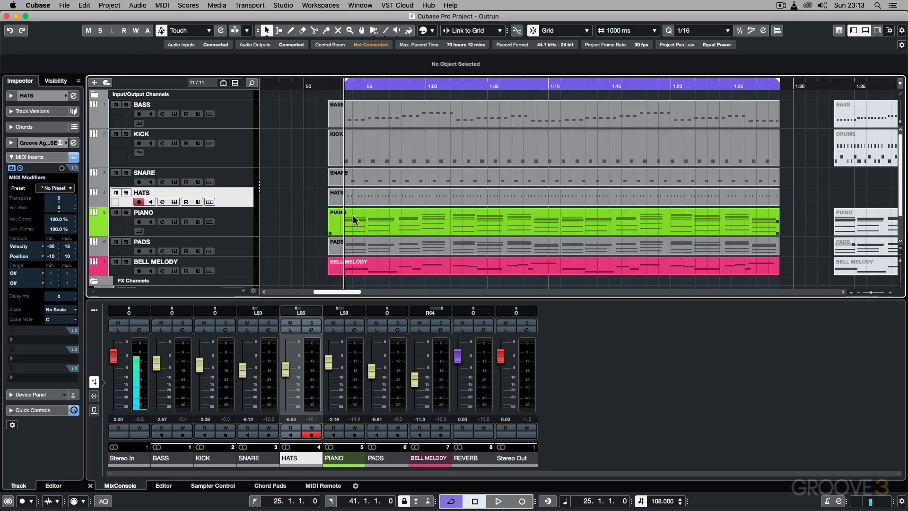
Step: Add a MIDI Modifiers insert to the PIANO track and randomize its note position from -10 to 10
click(244, 221)
click(55, 178)
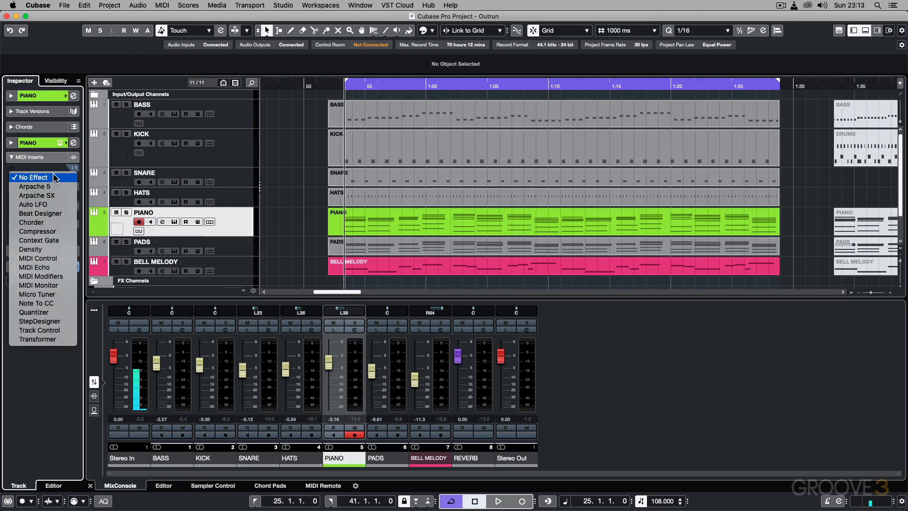
click(56, 277)
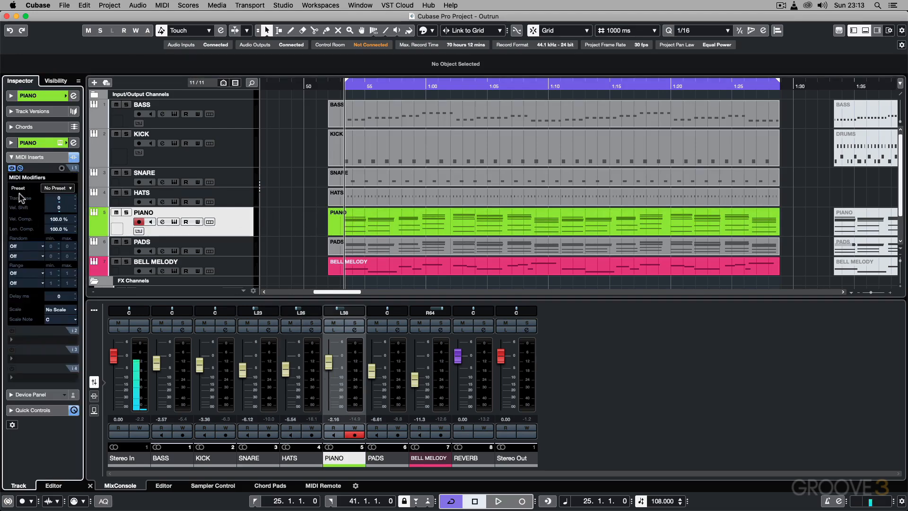
click(39, 251)
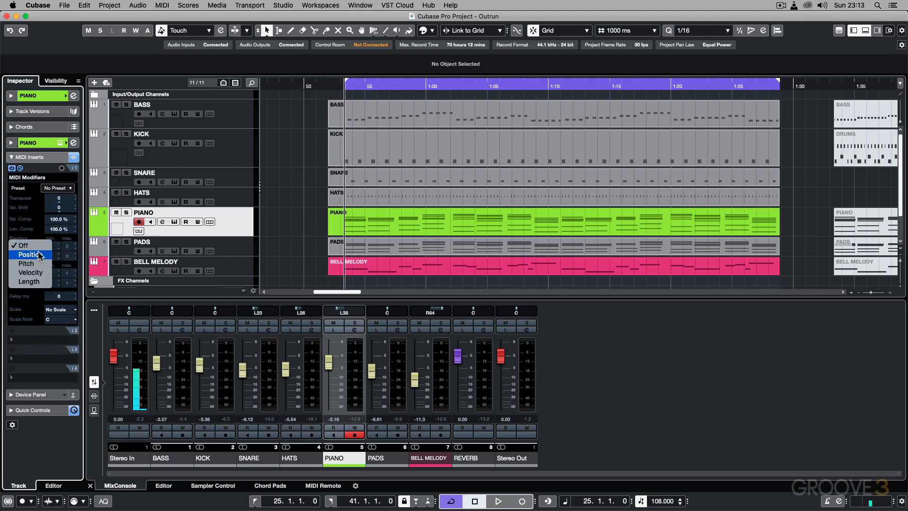
click(39, 255)
click(51, 246)
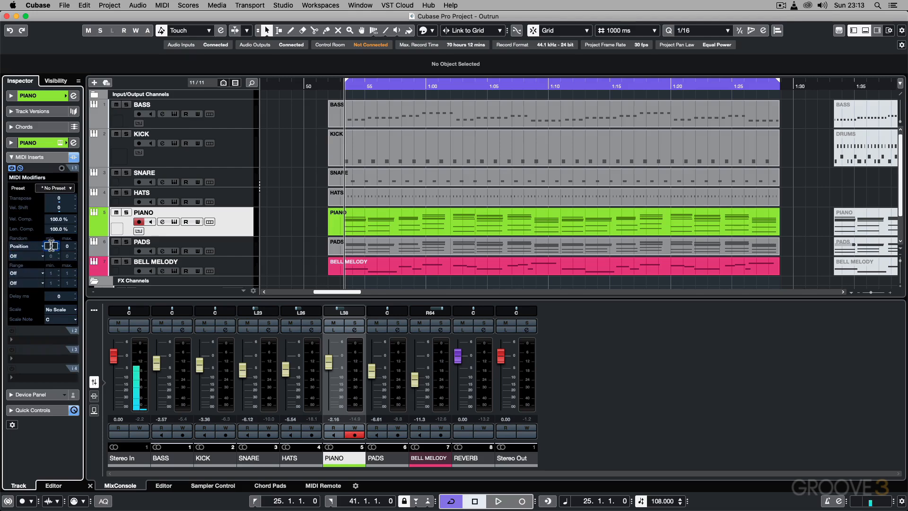
text(-10)
click(69, 246)
text(10)
key(Return)
Step: Add a MIDI Modifiers insert to the PADS track and randomize its note position with a minimum of -10
click(232, 247)
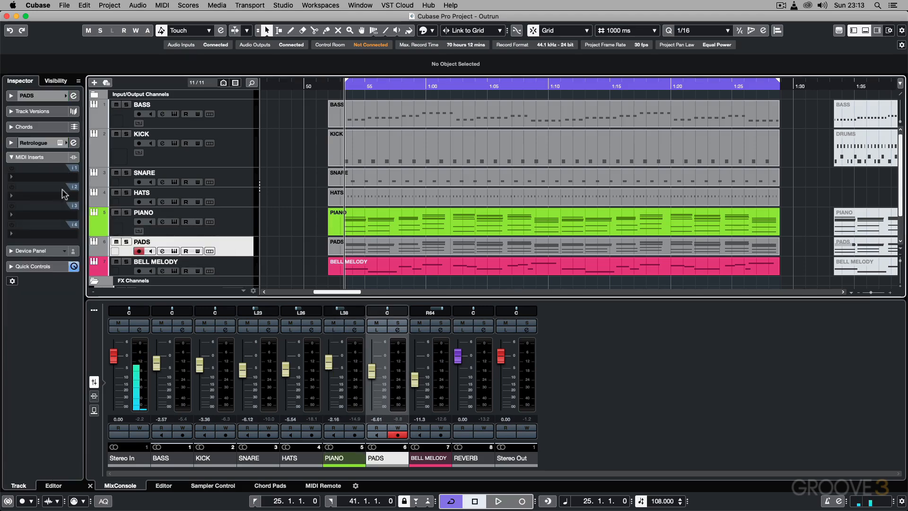
click(48, 178)
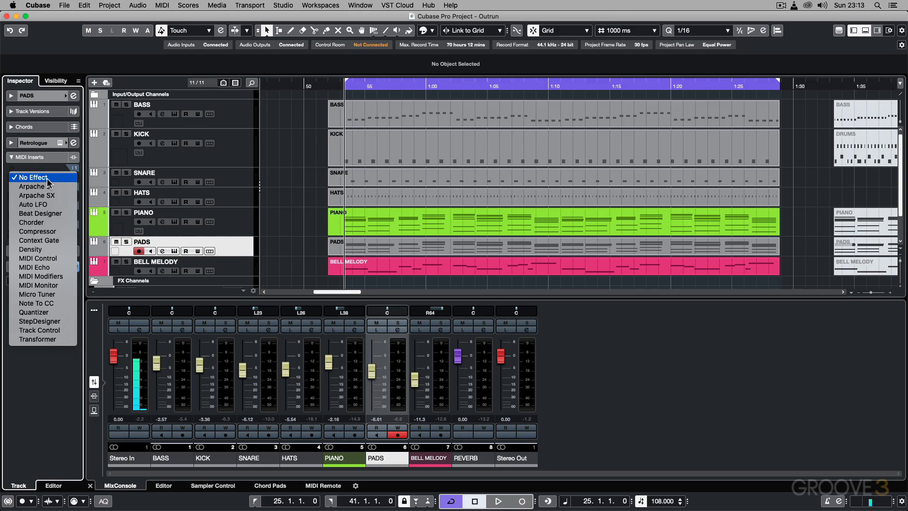
click(40, 276)
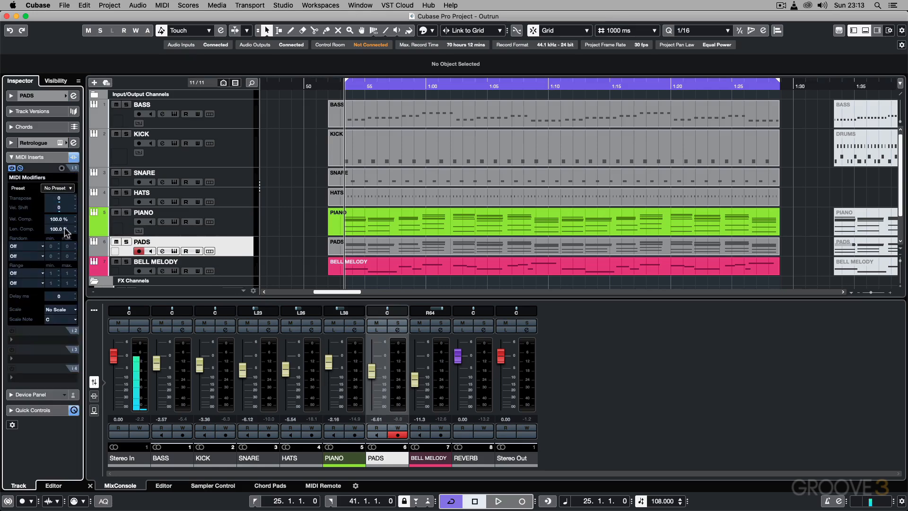
click(35, 247)
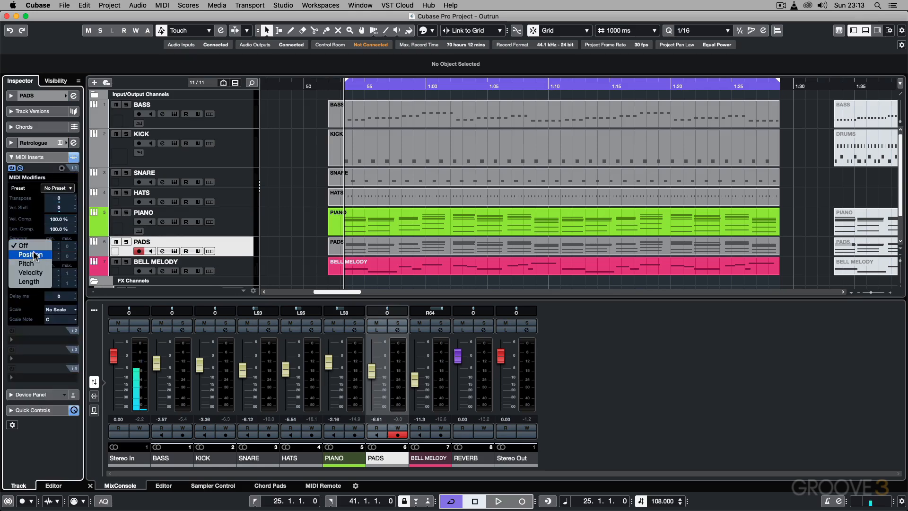
click(36, 254)
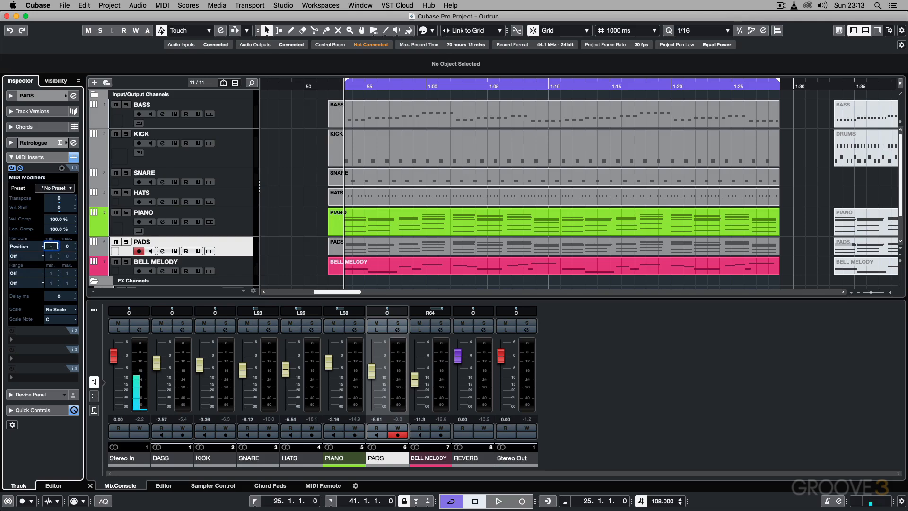
click(69, 246)
text(-10)
key(Return)
Step: Examine the chord notes of the PIANO part in the Key Editor, followed by those of the PADS part
click(235, 227)
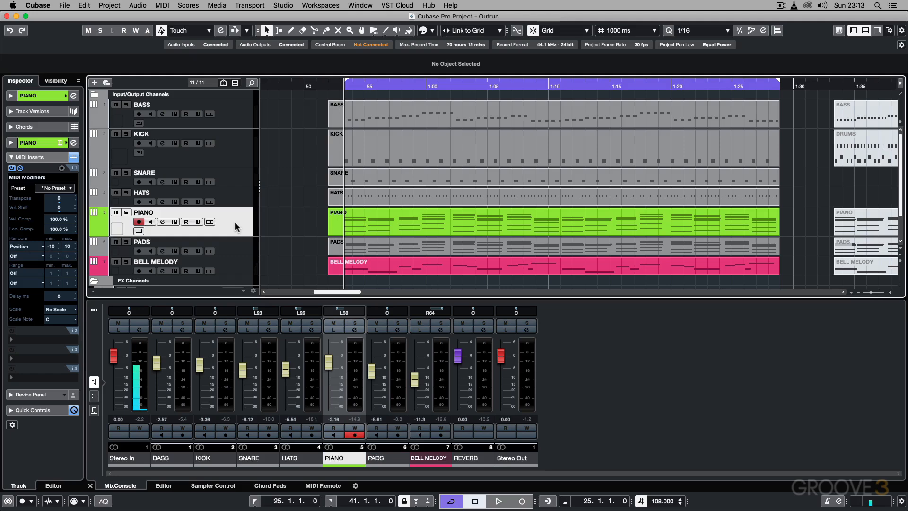
double_click(358, 221)
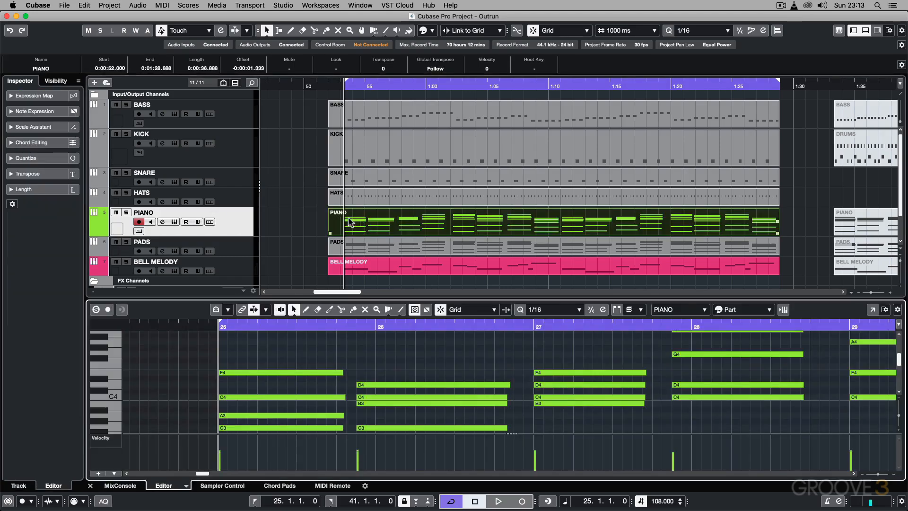
click(387, 244)
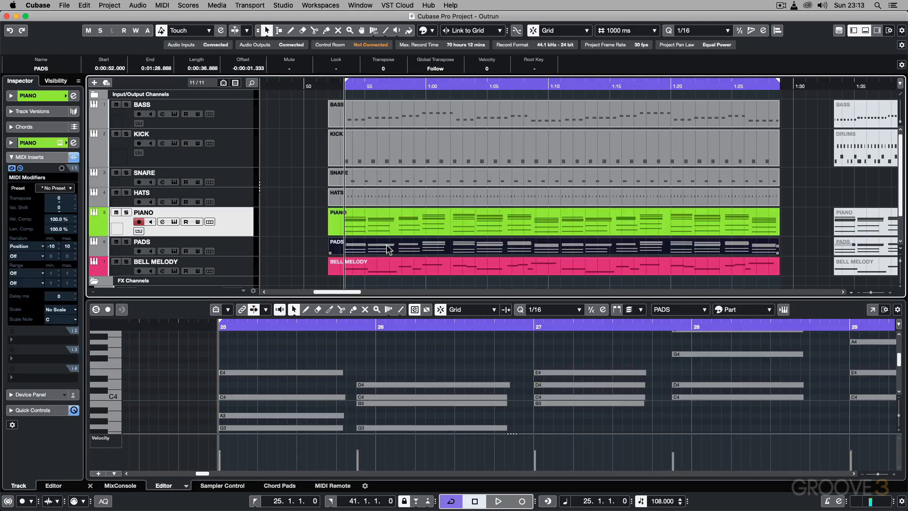
Step: Listen to the full arrangement starting just before bar 25, where the extended parts have empty lead-in space
click(336, 88)
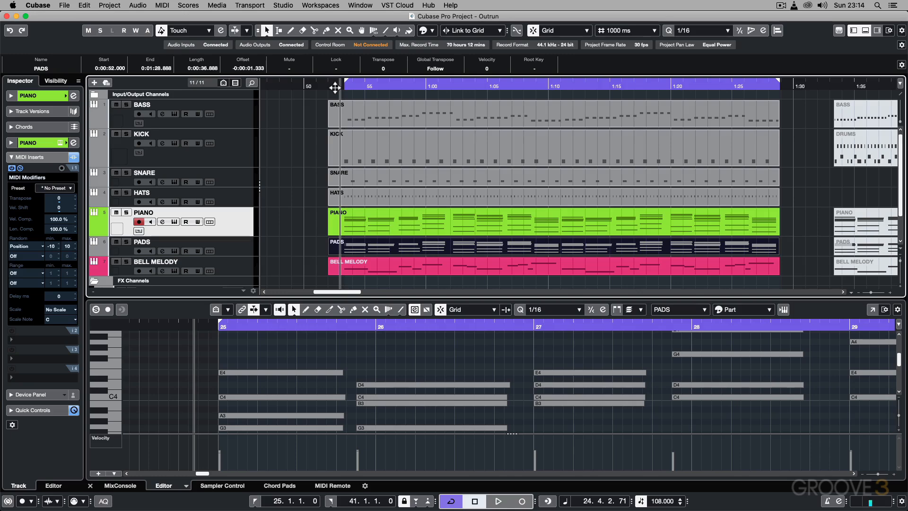
key(space)
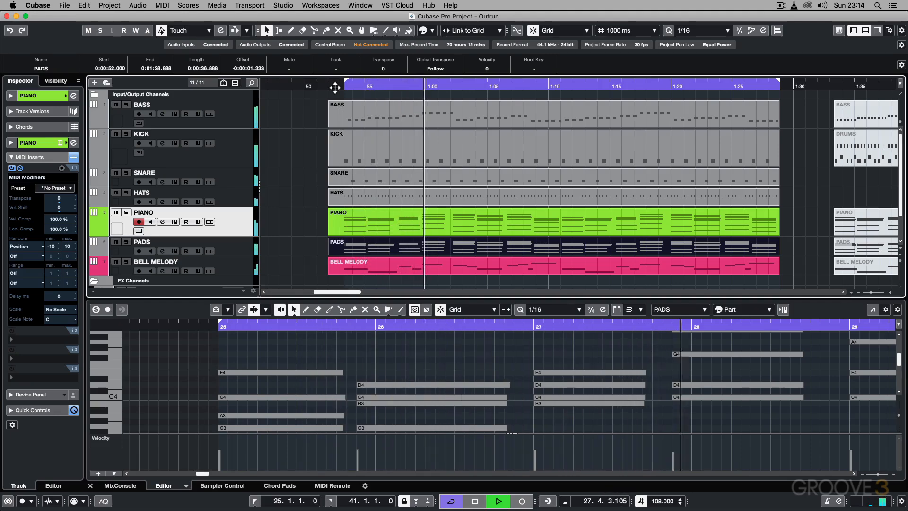
key(space)
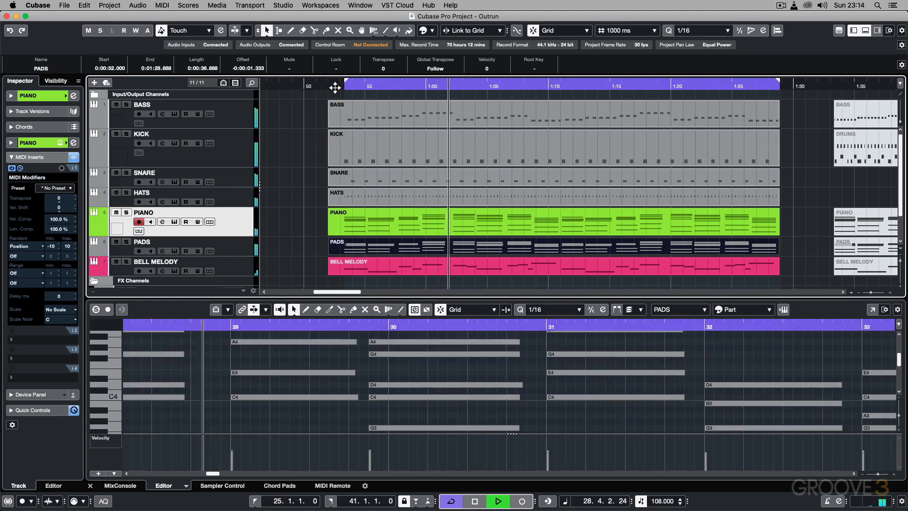
Step: Select the BASS track and open its part in the Key Editor to examine the notes from bar 25
click(250, 112)
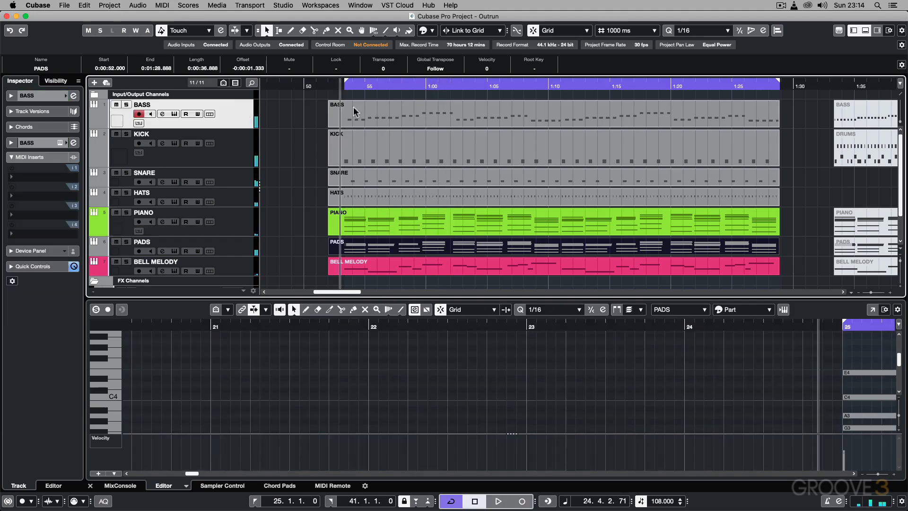
click(411, 117)
double_click(410, 115)
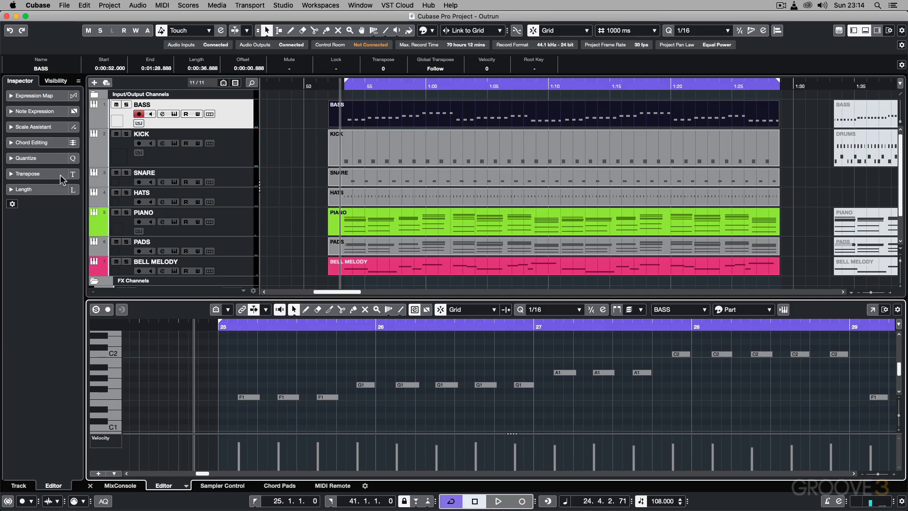
Step: Add a MIDI Modifiers insert to the BASS track and randomize its note position from -10 to 15
click(225, 117)
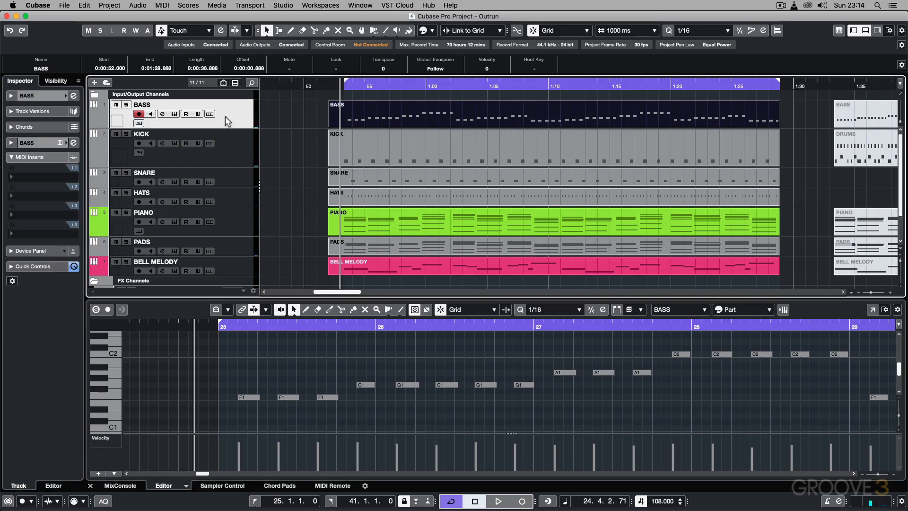
click(55, 181)
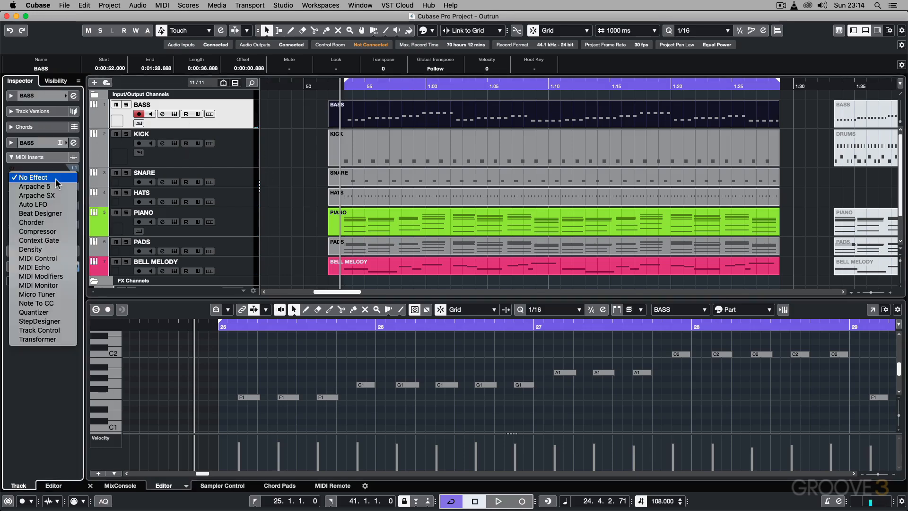
click(55, 276)
click(34, 243)
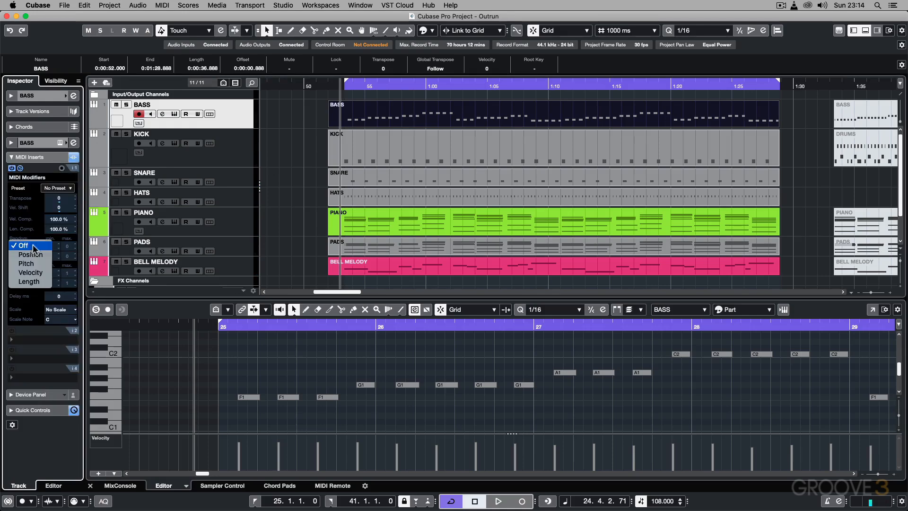
click(31, 254)
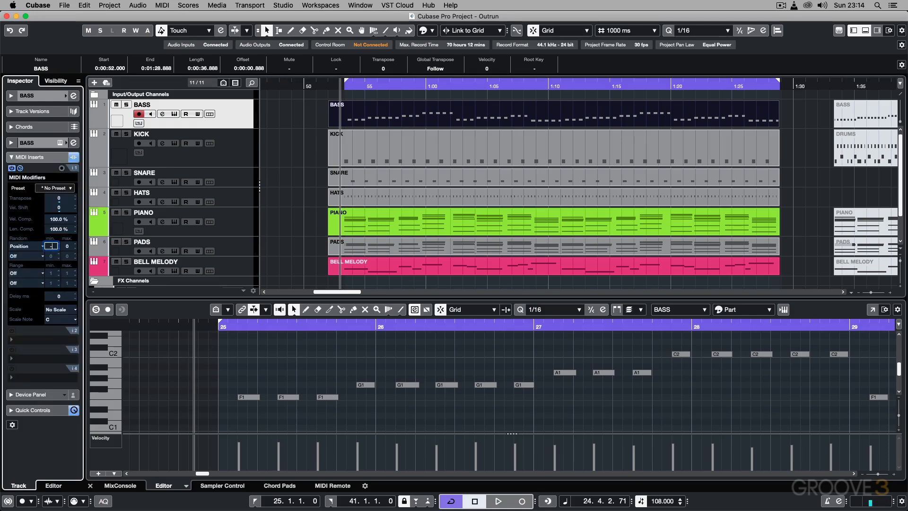
click(67, 247)
text(15)
key(Return)
Step: Randomize the BASS track's velocity from -15 to 15 and listen to the arrangement from just before bar 25
click(24, 256)
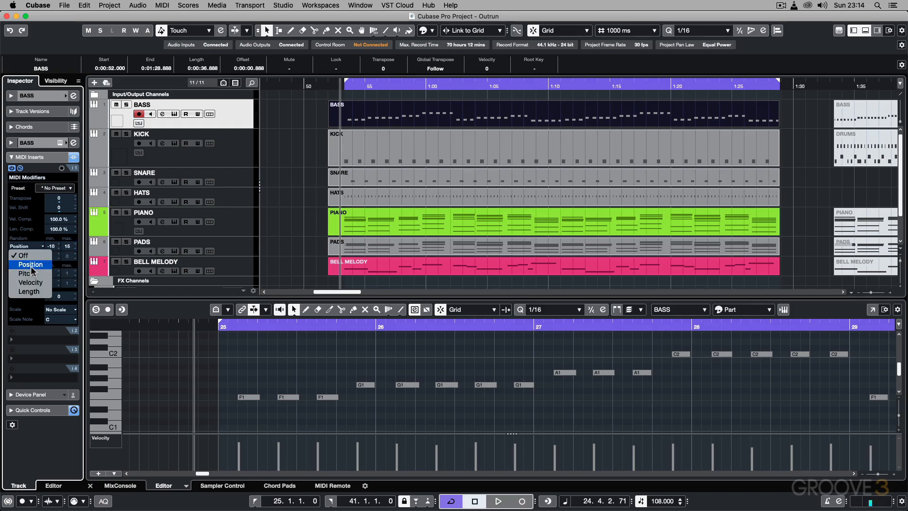
click(30, 283)
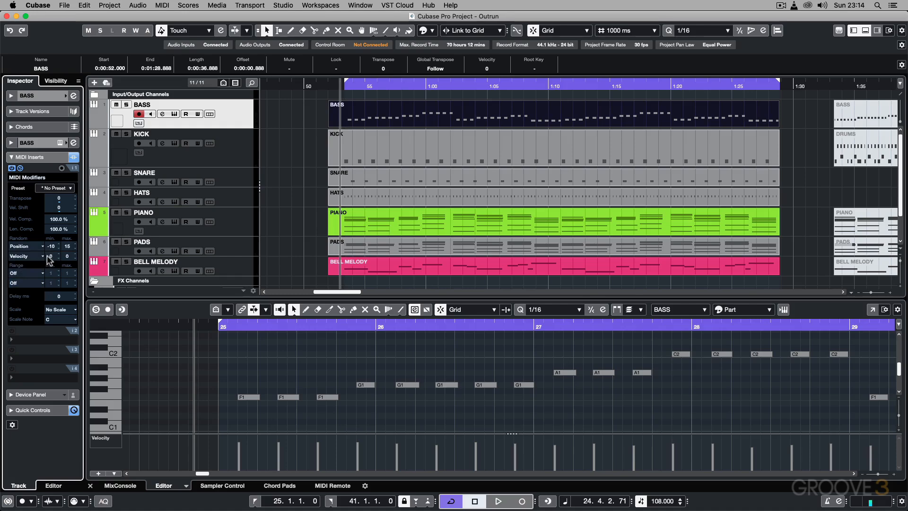
click(50, 256)
click(68, 255)
text(15)
key(Return)
key(space)
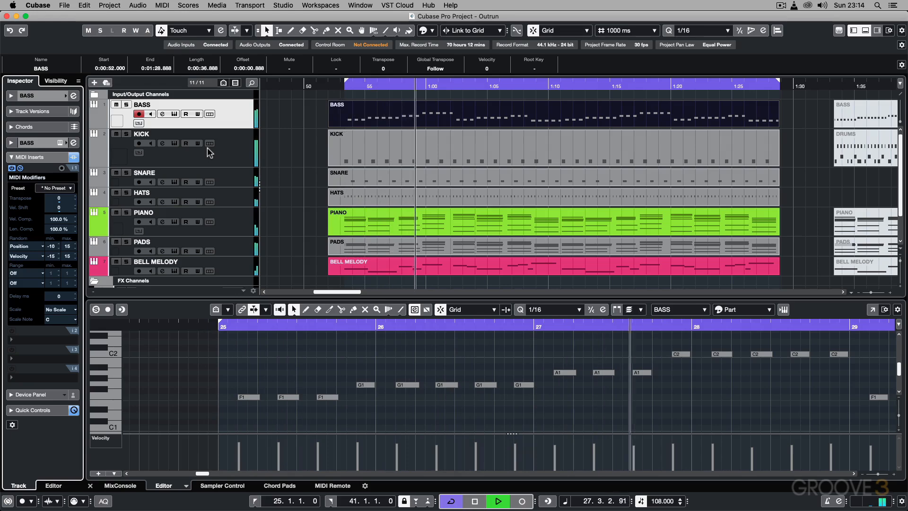
key(space)
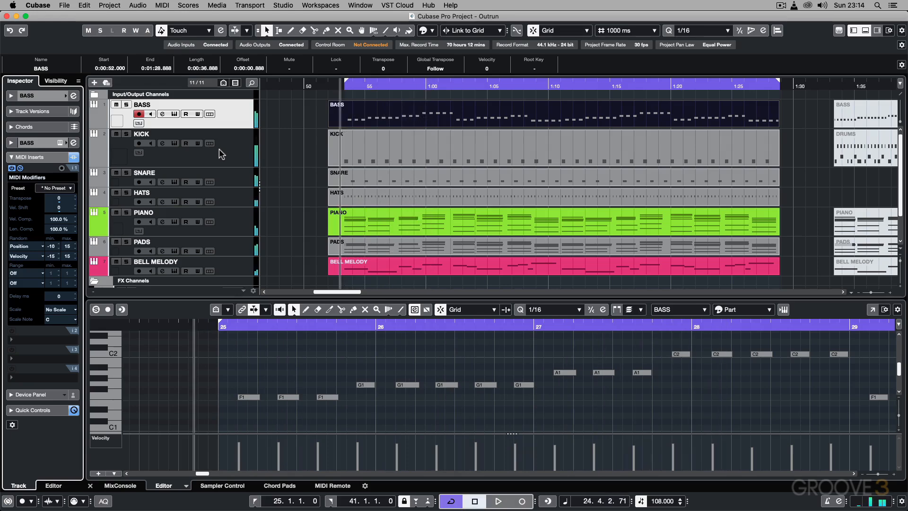
Step: Freeze the MIDI Modifiers on the BASS track and on the HATS track
click(161, 5)
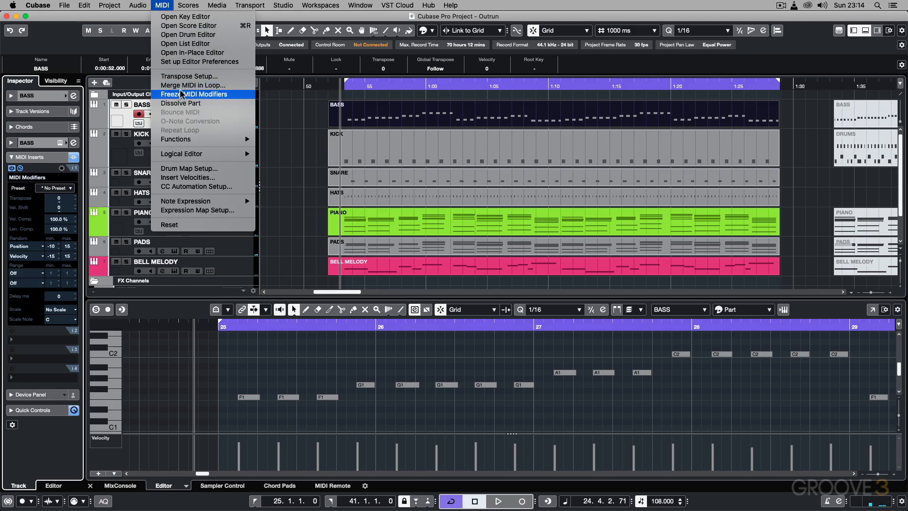
click(183, 95)
click(233, 197)
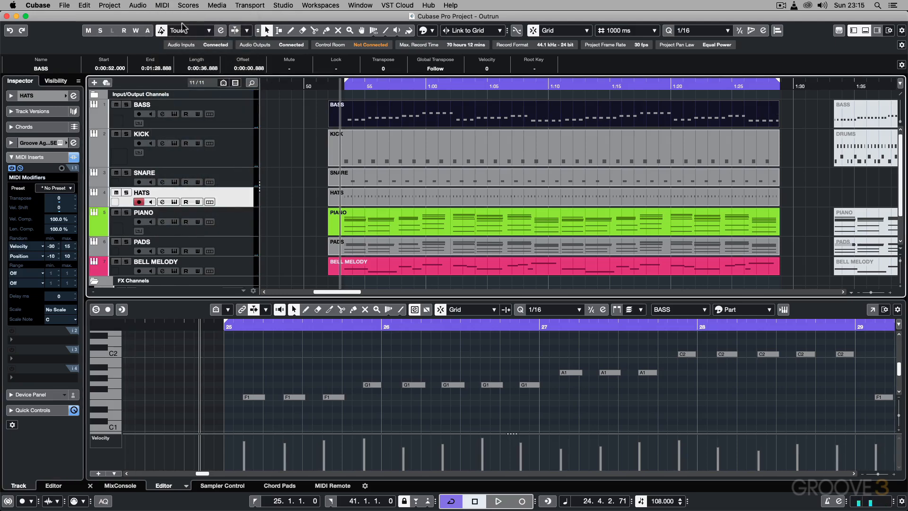
click(162, 5)
click(198, 96)
Step: Freeze the MIDI Modifiers on the PIANO track and on the PADS track
click(229, 221)
click(163, 5)
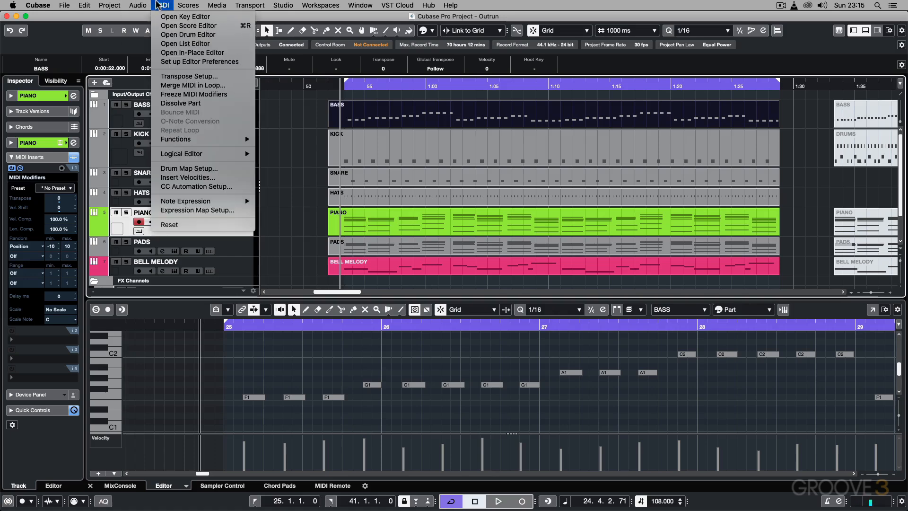
click(189, 95)
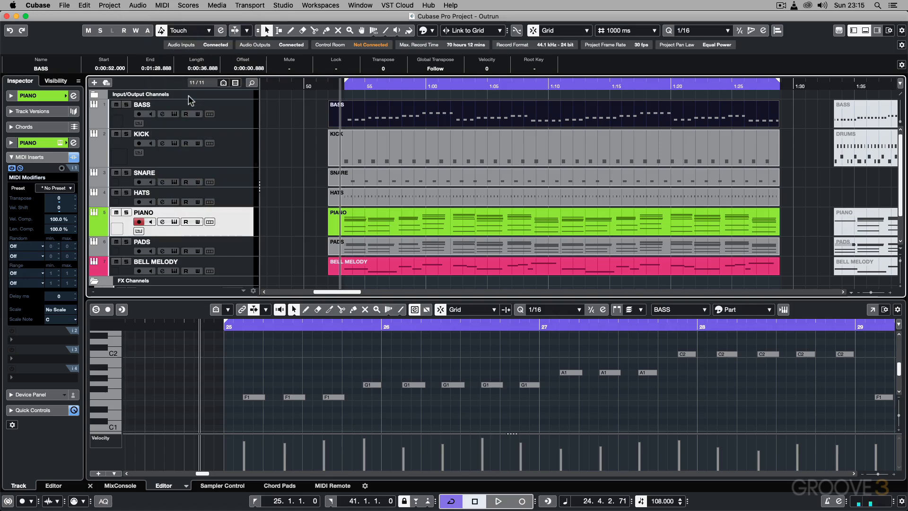
click(238, 240)
click(163, 5)
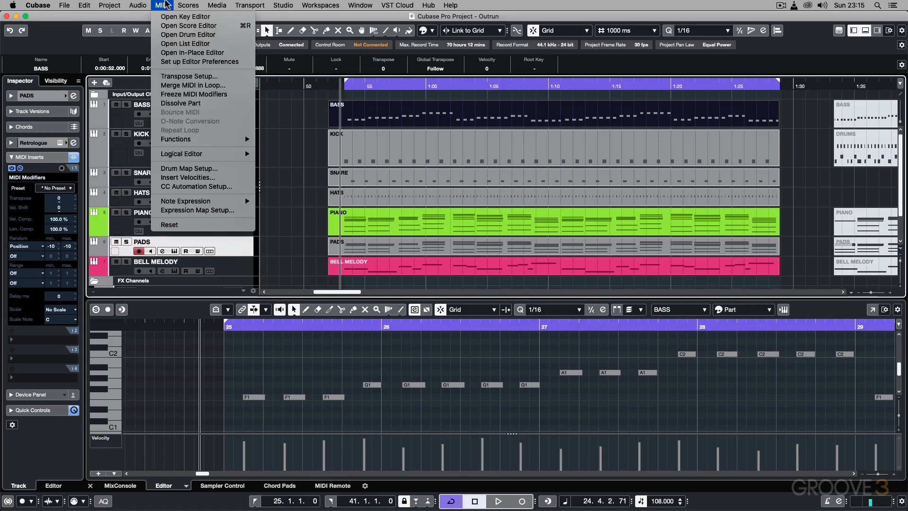
click(199, 94)
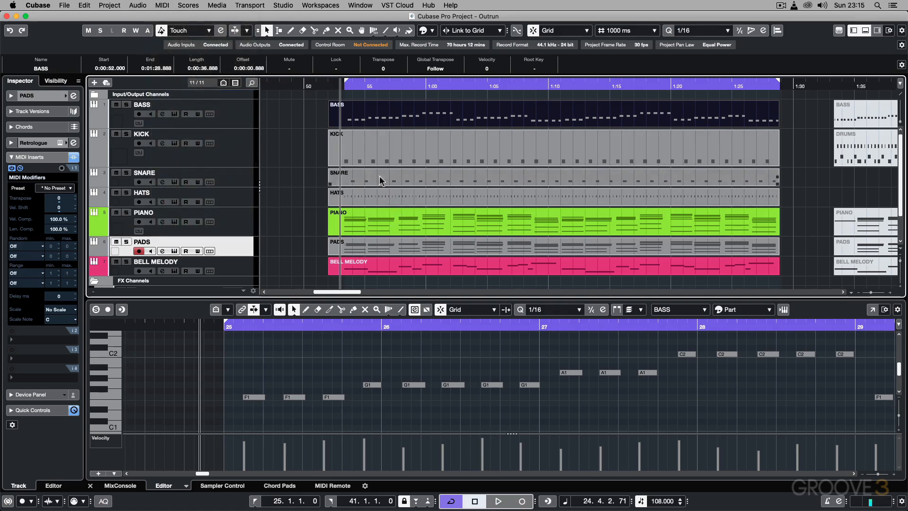
Step: Examine the note positions and velocities of the HATS part and the BASS part in the Key Editor from bar 25, and close the editor
click(412, 197)
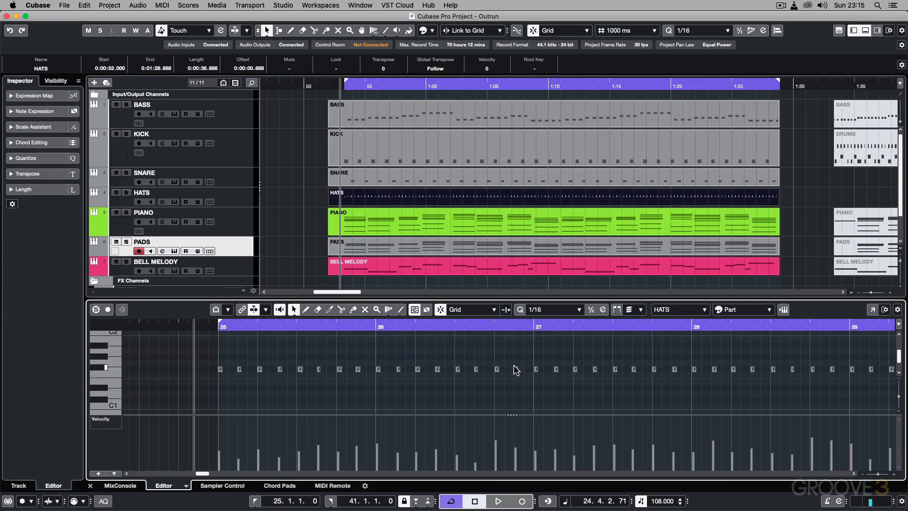
click(373, 105)
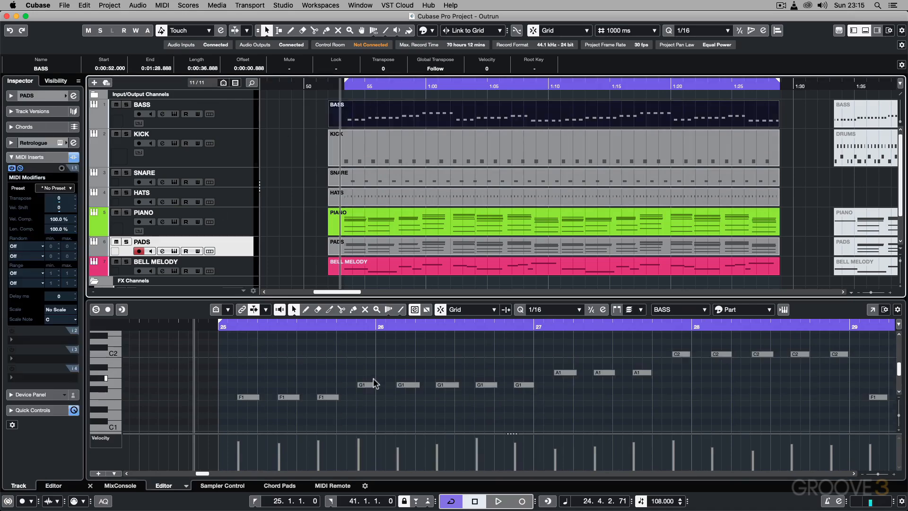
key(h)
click(399, 376)
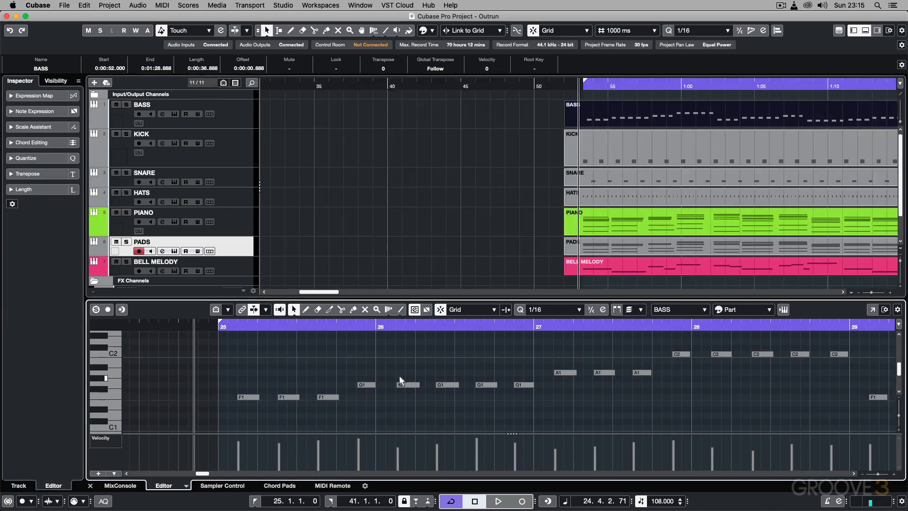
key(h)
scroll(463, 370, right, 10)
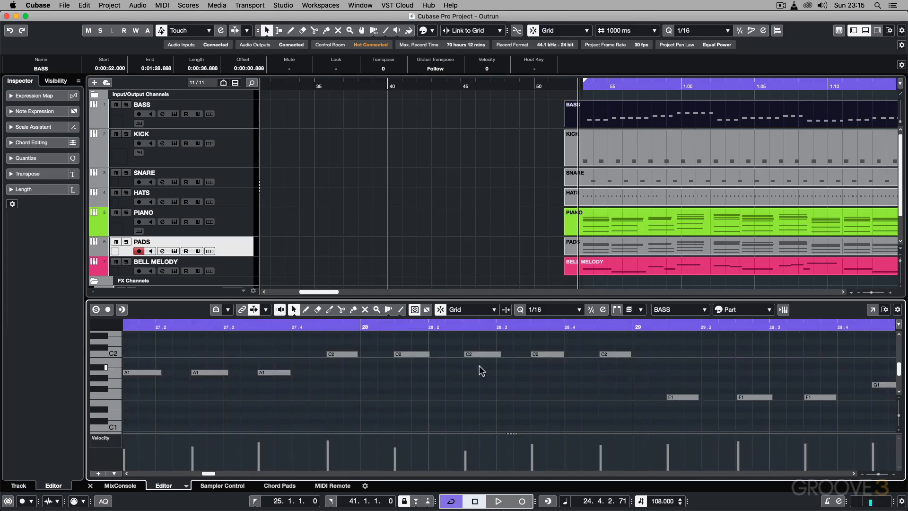
key(Return)
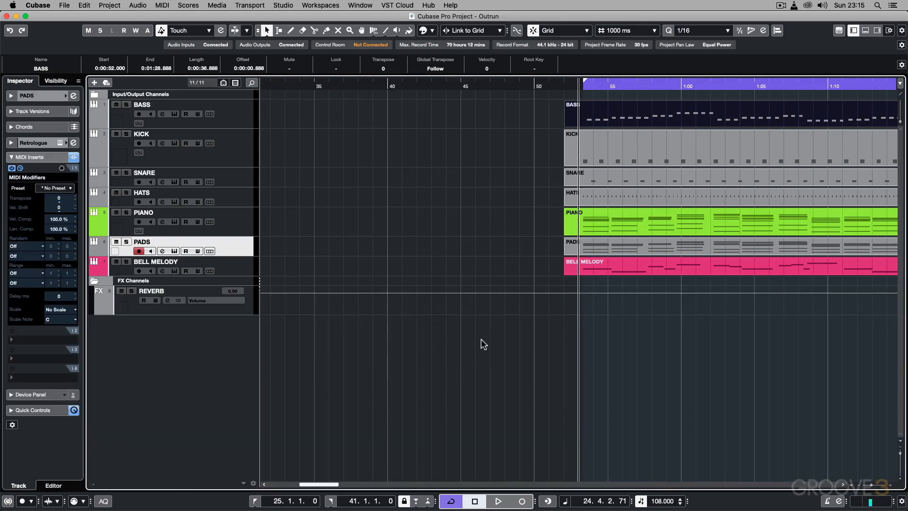
Step: Examine the PIANO part's chord timing from bar 25 to 29 in the Key Editor, and reopen the BASS part there
scroll(359, 223, right, 5)
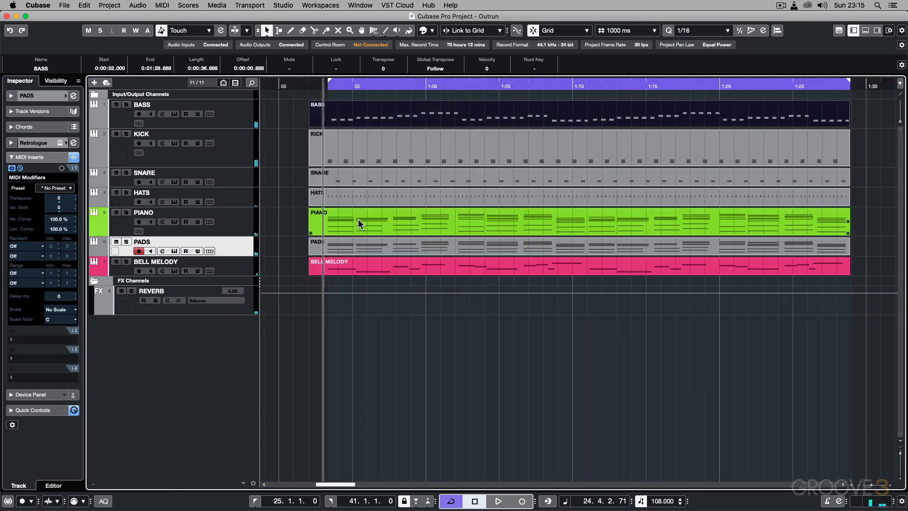
double_click(358, 219)
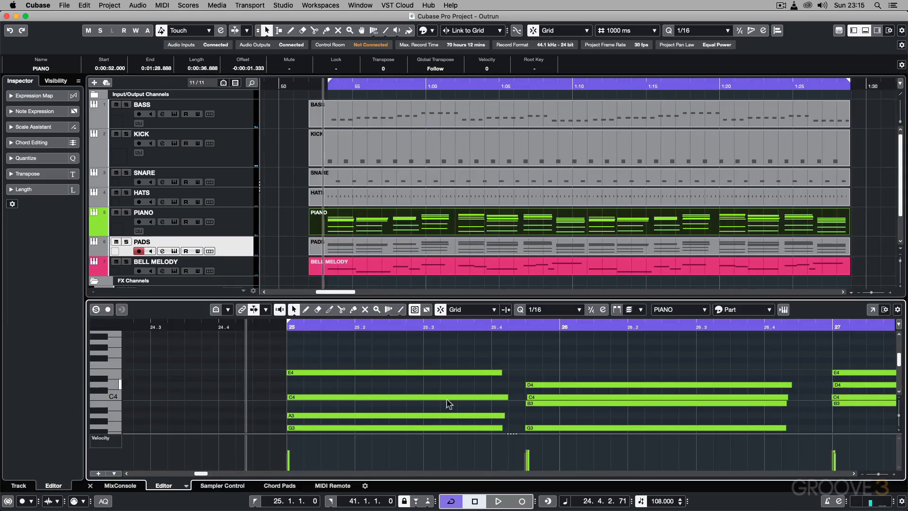
scroll(531, 355, down, 1)
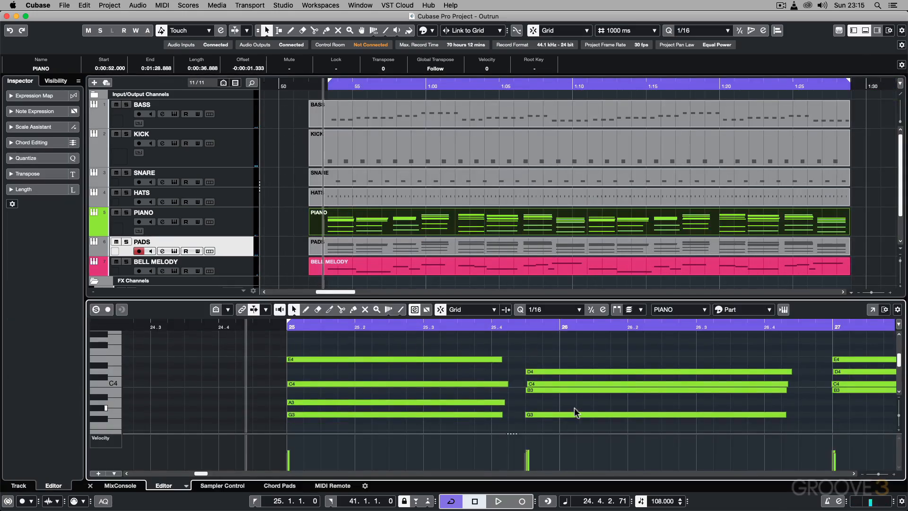
scroll(580, 364, right, 2)
scroll(583, 362, right, 3)
scroll(548, 350, right, 6)
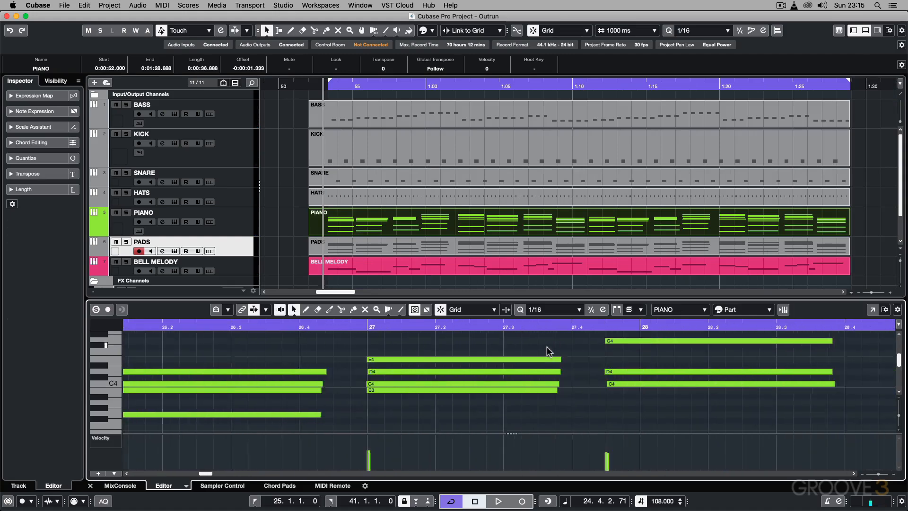
scroll(582, 382, up, 1)
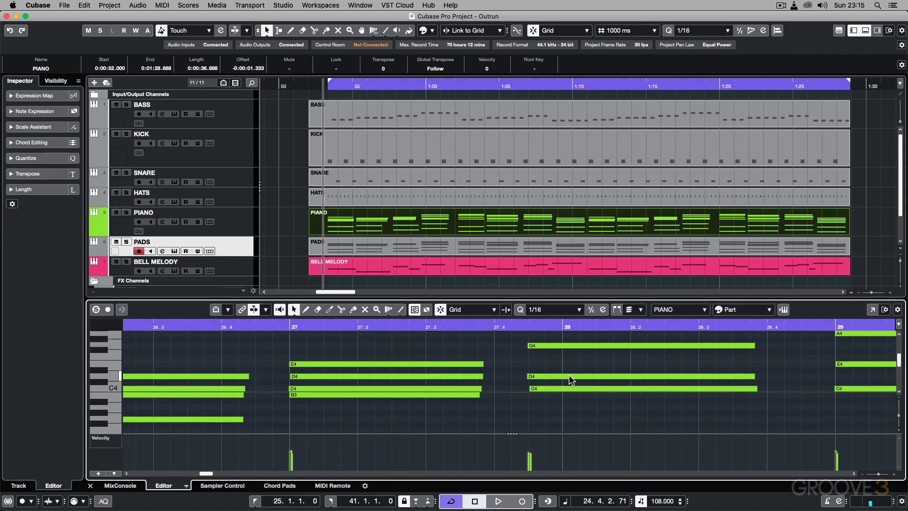
key(super+alt+e)
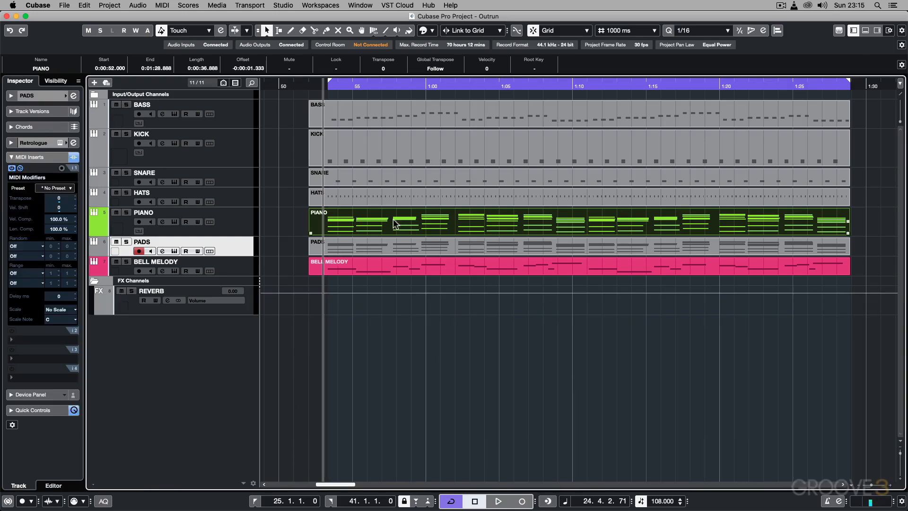
double_click(379, 109)
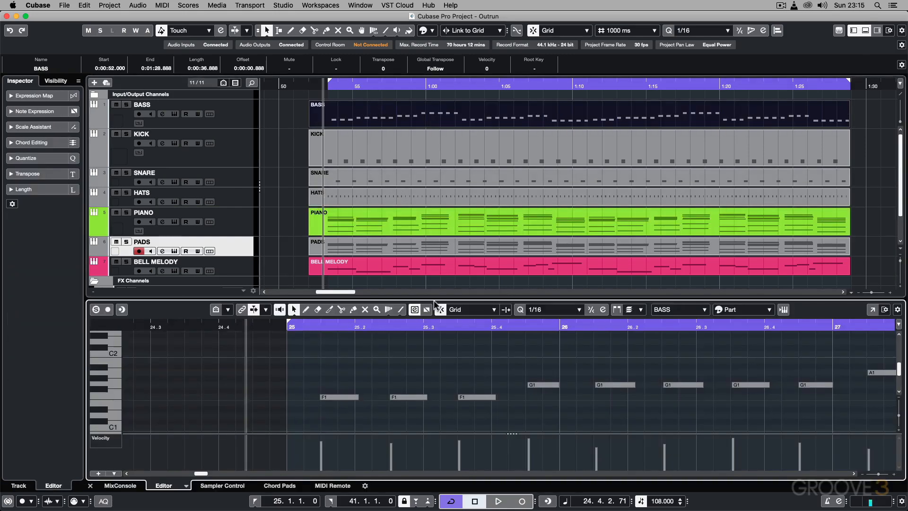
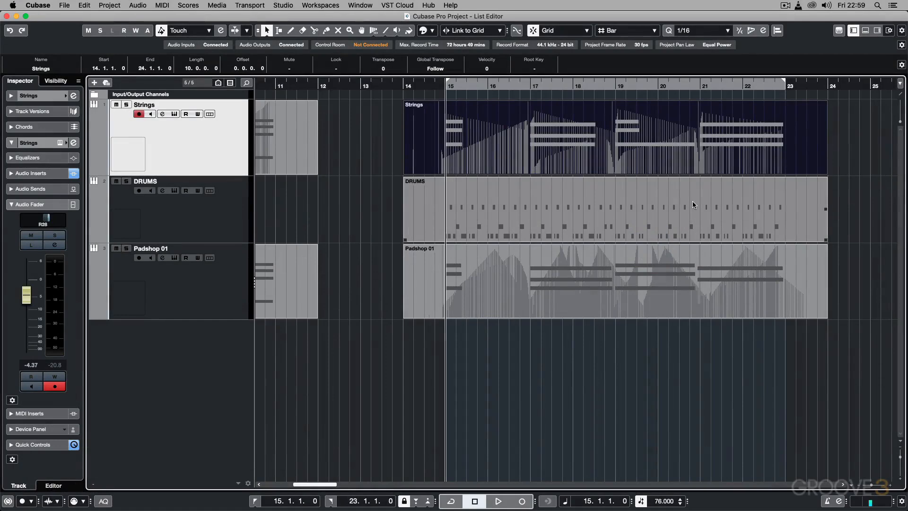
Step: Open the Strings part in the Key Editor, viewing it both in the lower zone and in a separate window
double_click(552, 131)
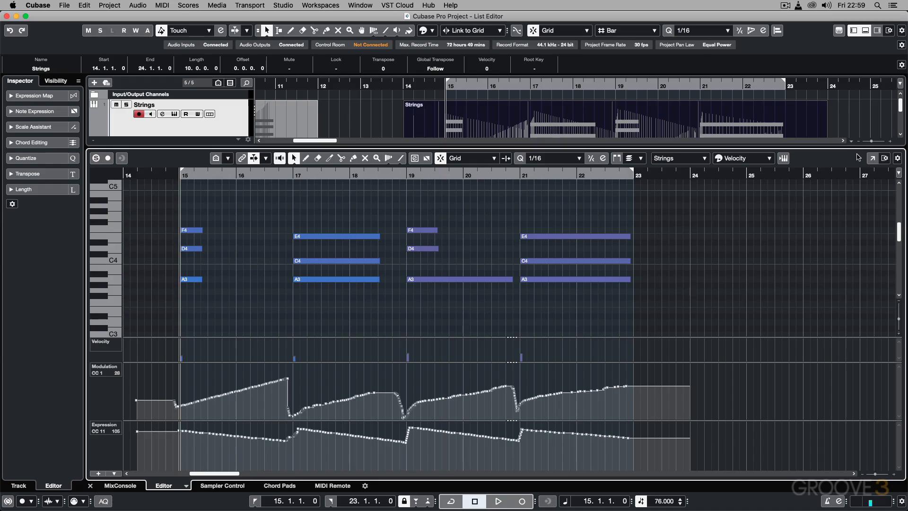
click(871, 159)
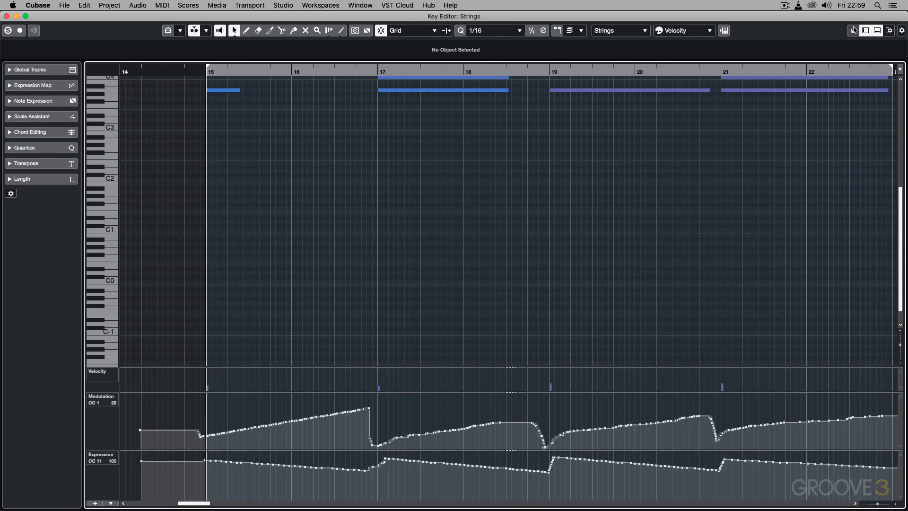
click(854, 29)
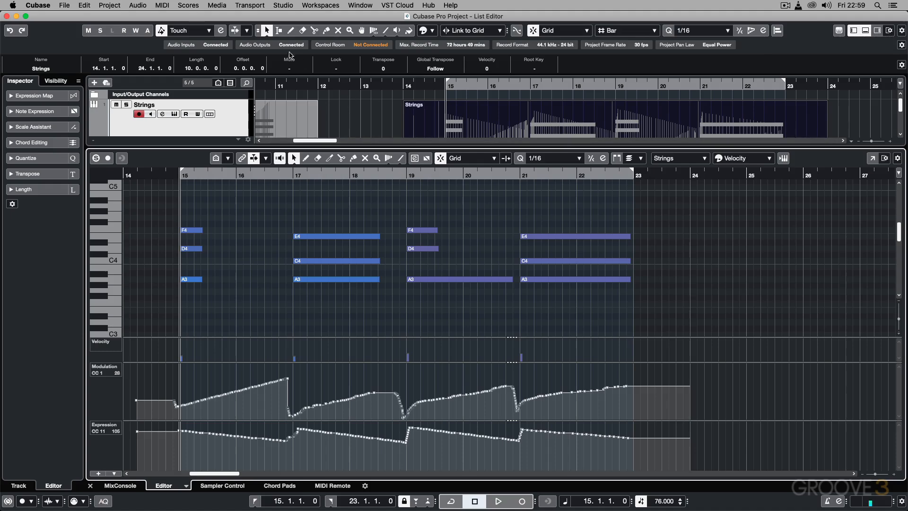
click(163, 5)
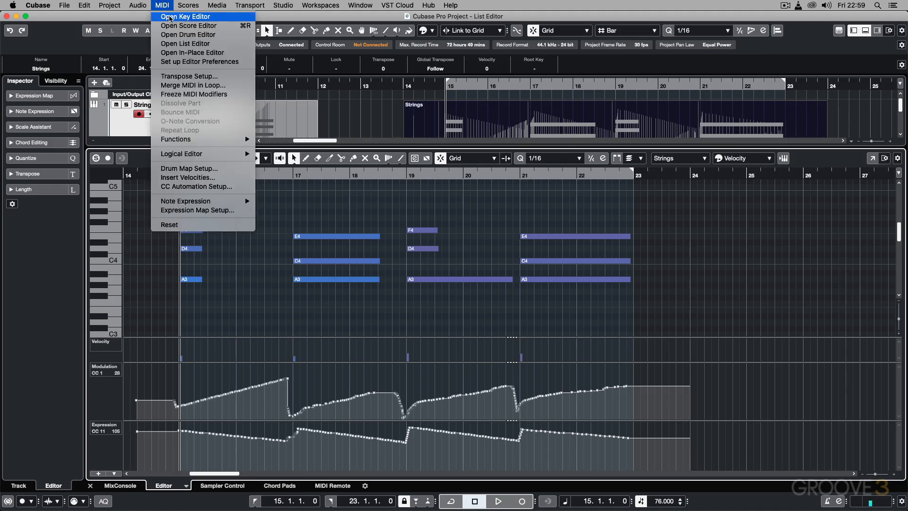
click(170, 17)
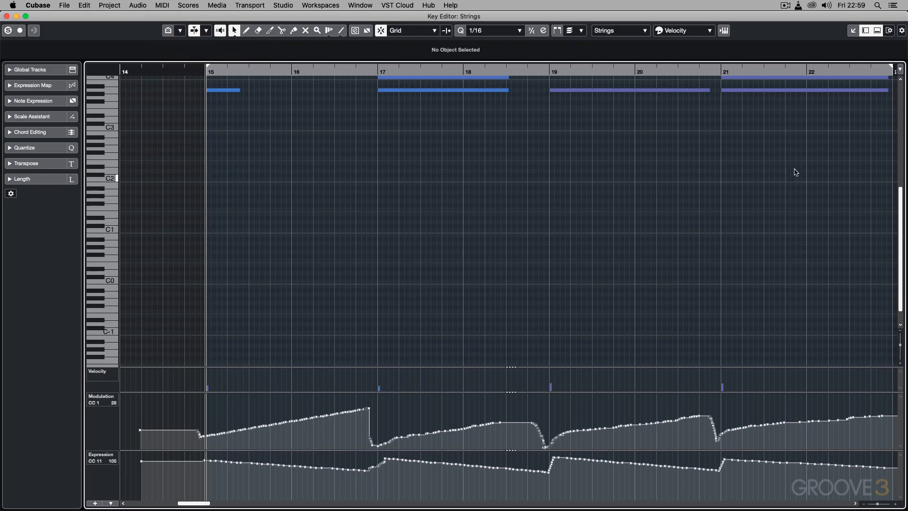
click(853, 31)
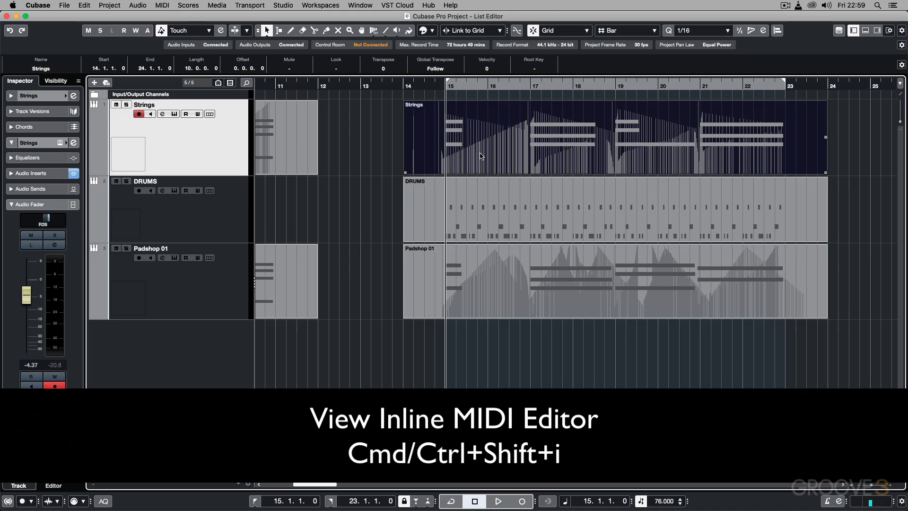
Step: Show and hide the Strings track's in-place editor, and briefly view the same part in the lower-zone Key Editor
key(super+shift+i)
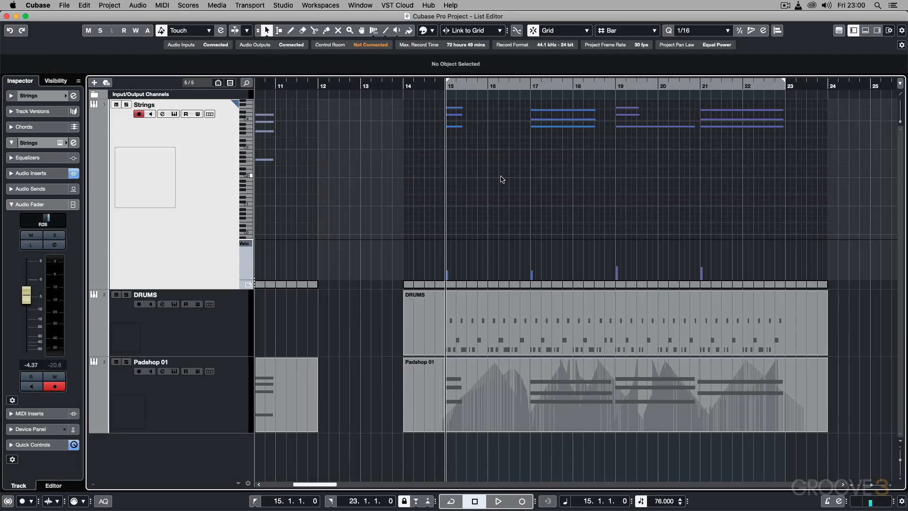
key(shift+super+i)
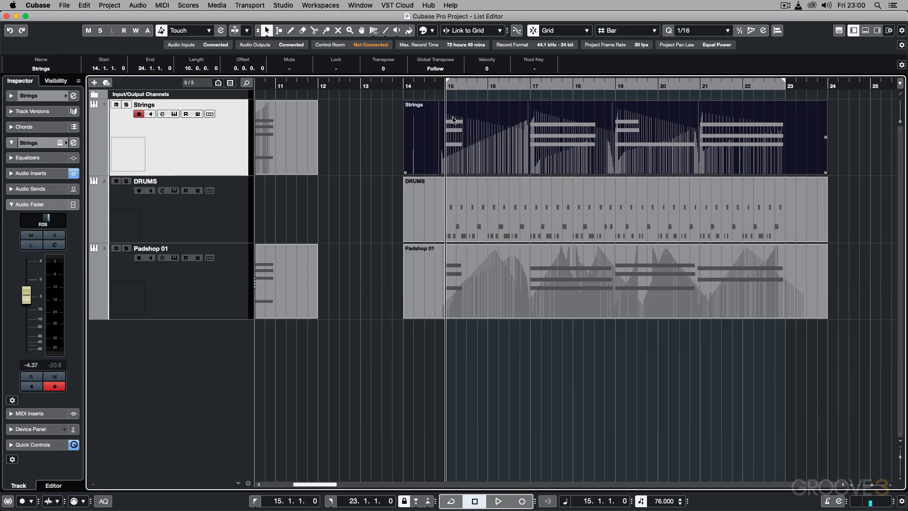
double_click(490, 118)
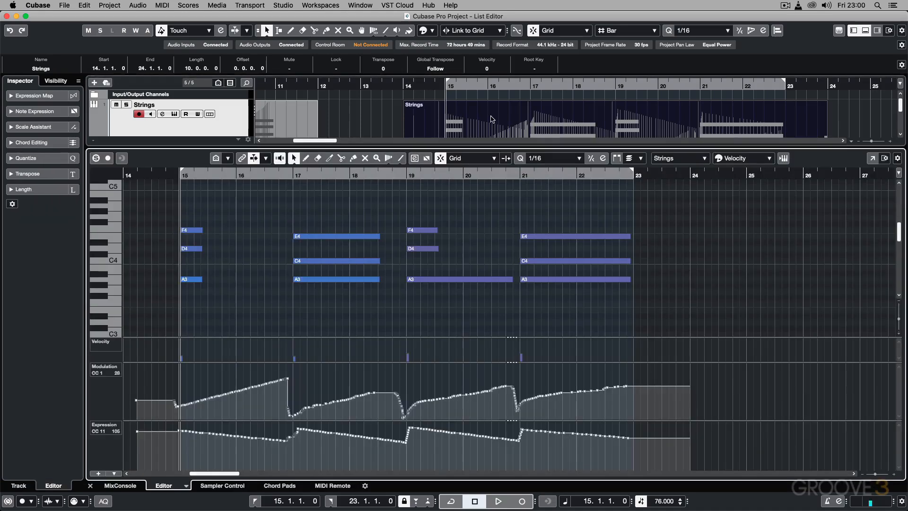
key(Return)
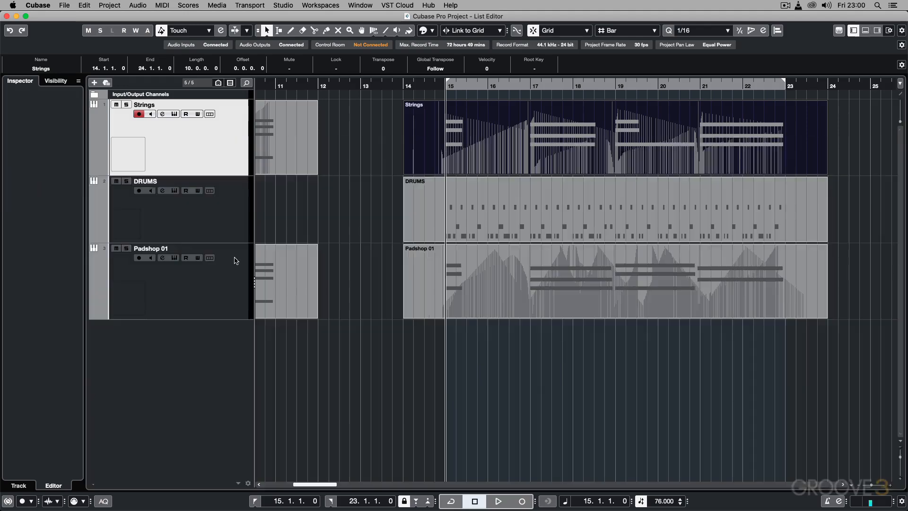
Step: Lengthen the Strings chord at bar 15 to end at 16.4.1.0 in the in-place editor, and close the editor
double_click(479, 152)
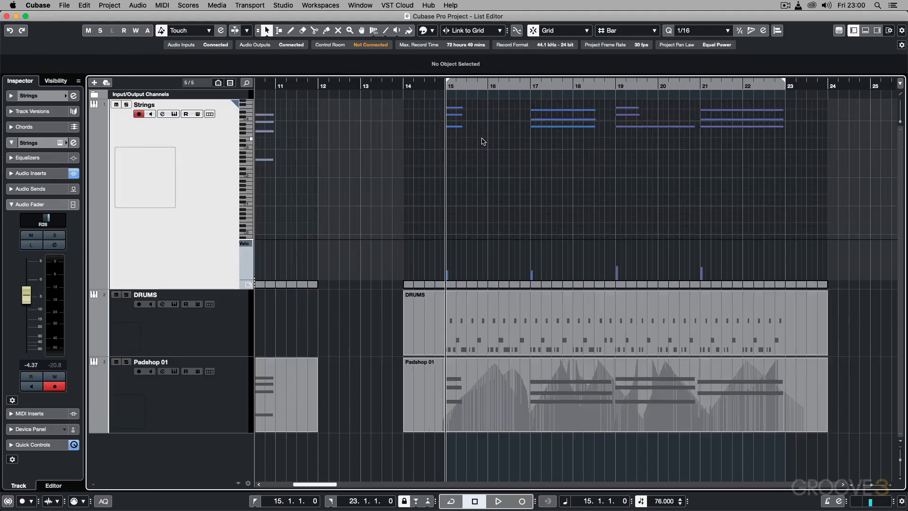
drag(484, 143, 518, 128)
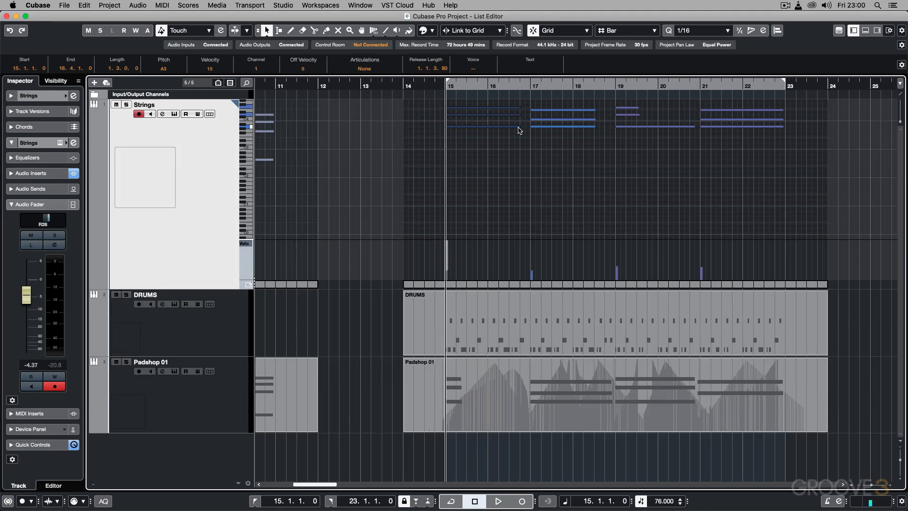
key(super+shift+i)
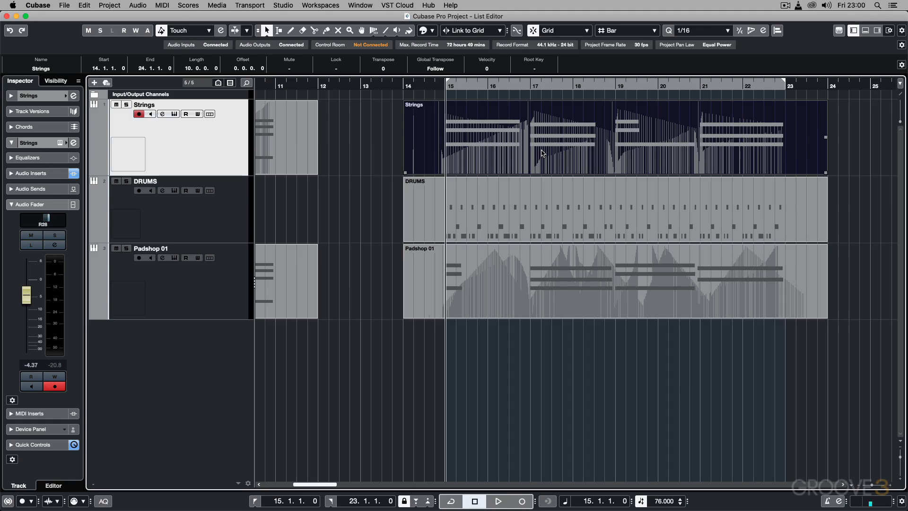
Step: Delete all C1 notes from the DRUMS part in its in-place editor, and play the edited part from bar 15
click(222, 208)
click(499, 219)
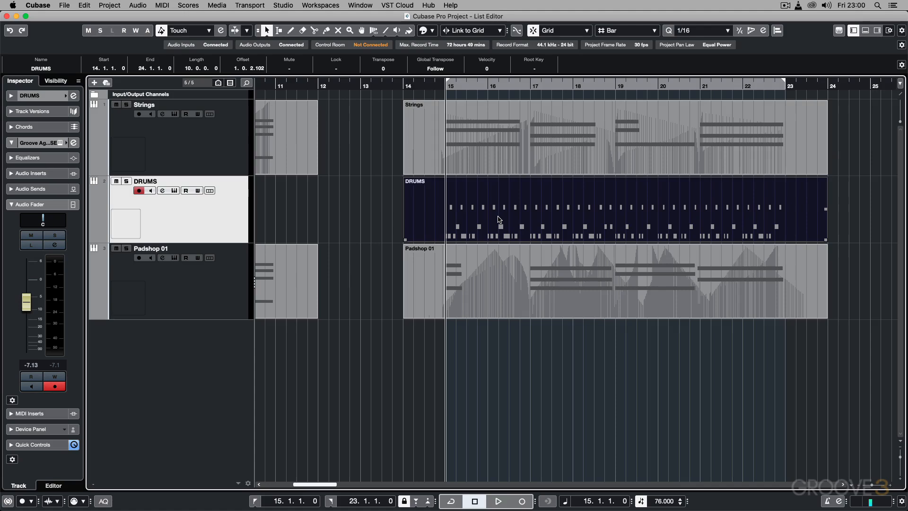
key(super+shift+i)
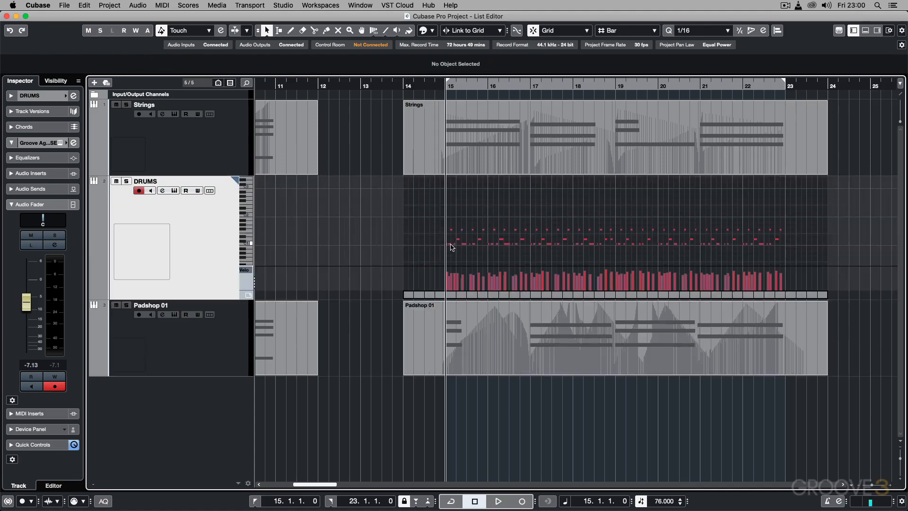
click(250, 245)
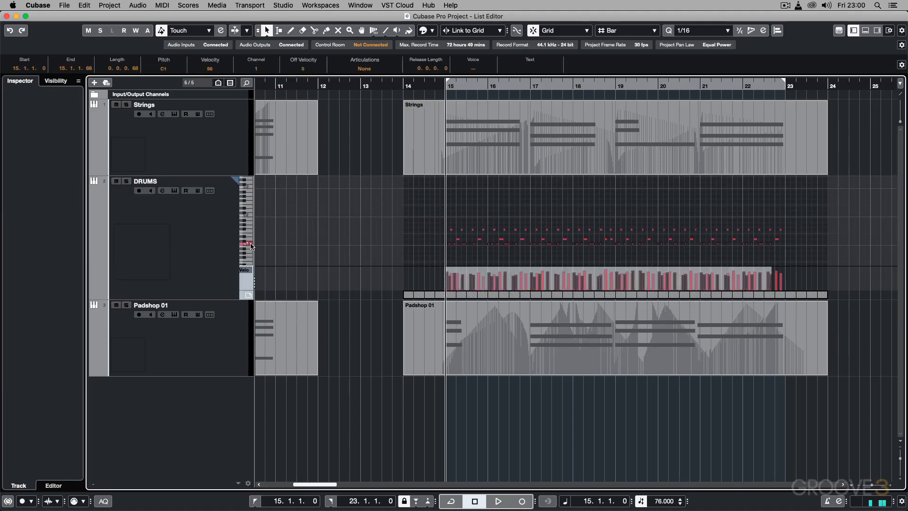
key(Delete)
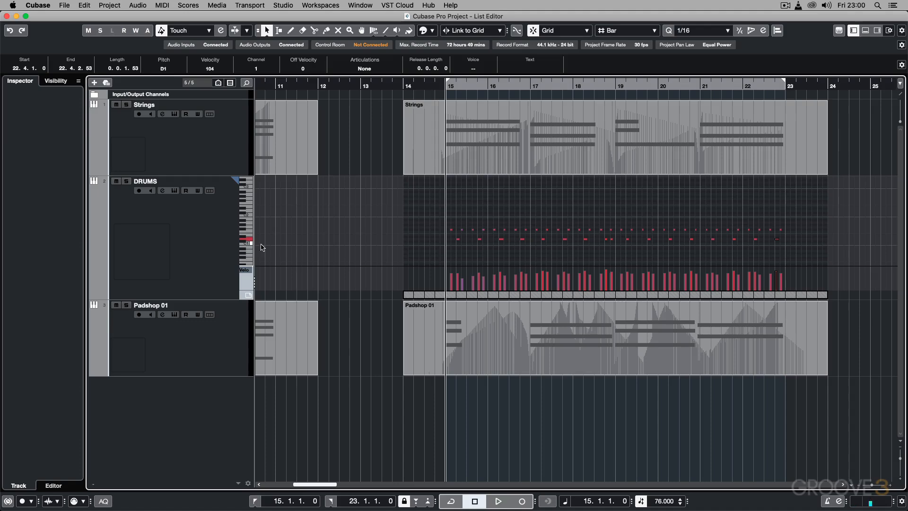
click(167, 245)
key(super+shift+i)
key(space)
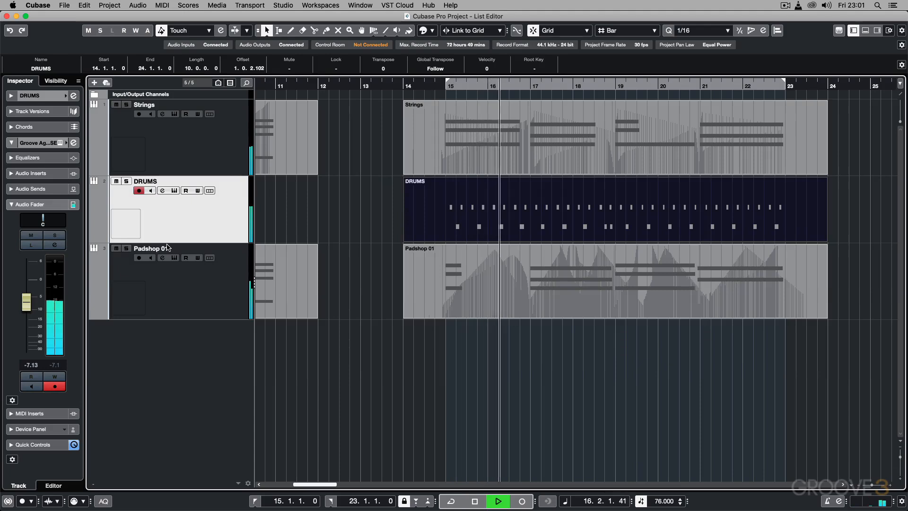
key(space)
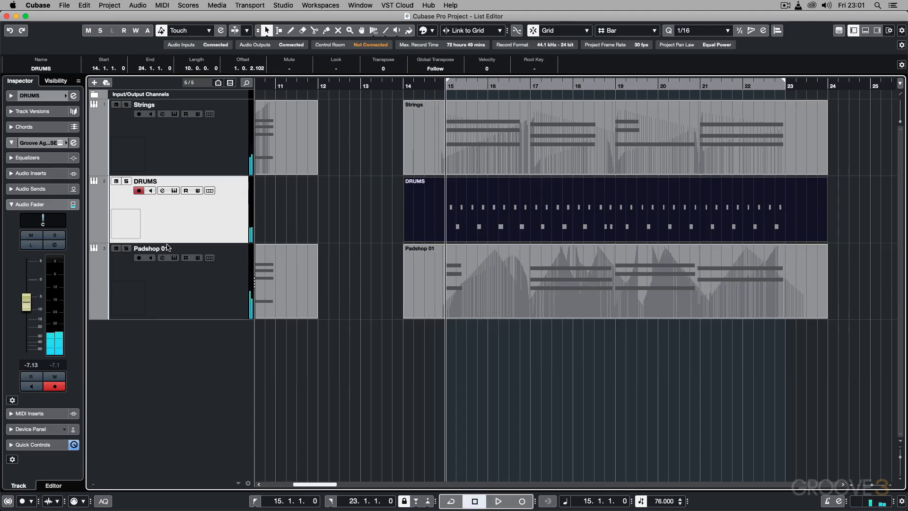
Step: Redraw the DRUMS note velocities as a rising and falling curve from bar 15 to 22 in the in-place editor
key(super+shift+i)
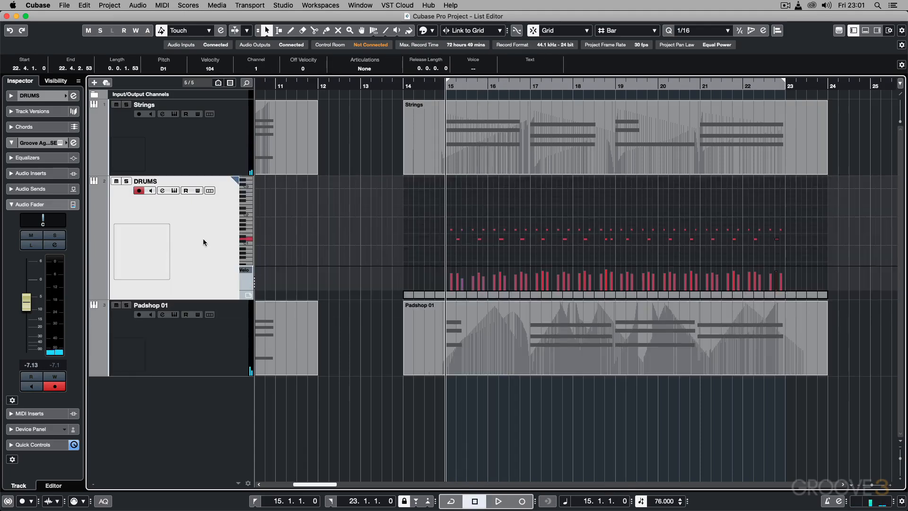
right_click(490, 203)
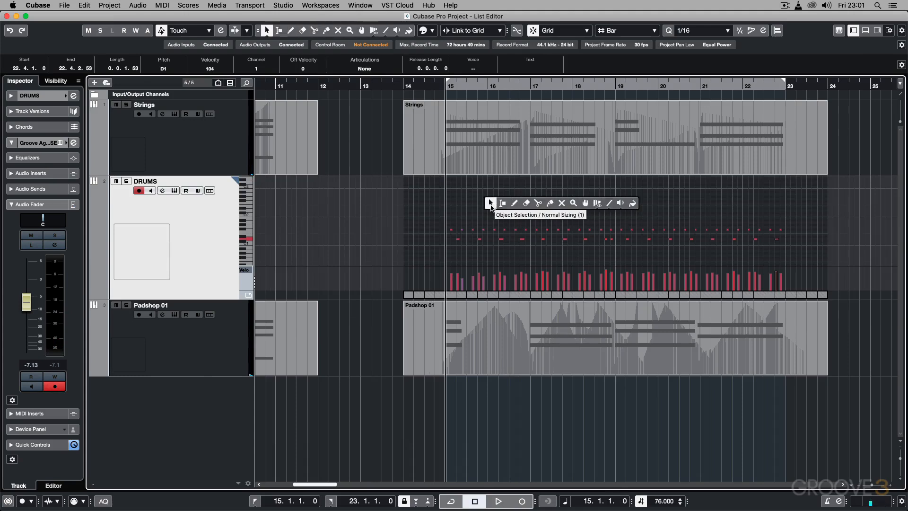
click(453, 208)
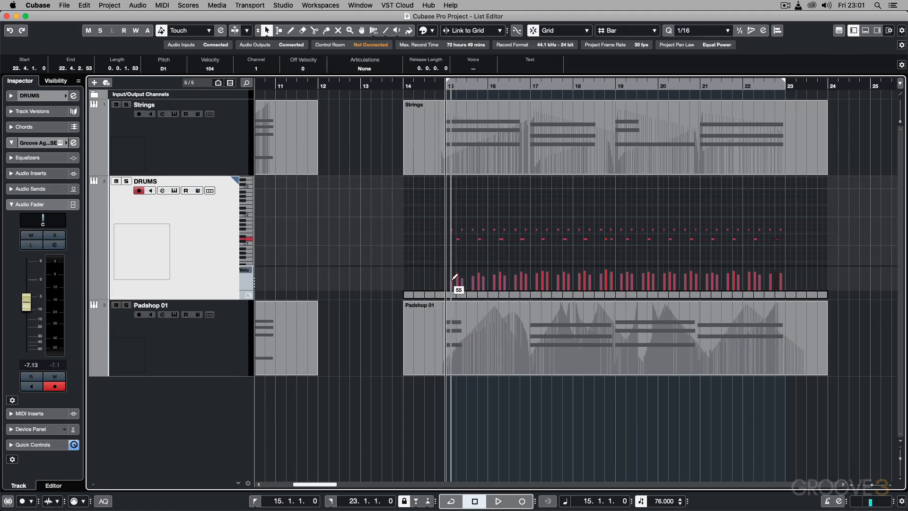
mouse_move(458, 284)
mouse_down()
mouse_move(550, 275)
mouse_move(750, 284)
mouse_up()
key(super+shift+i)
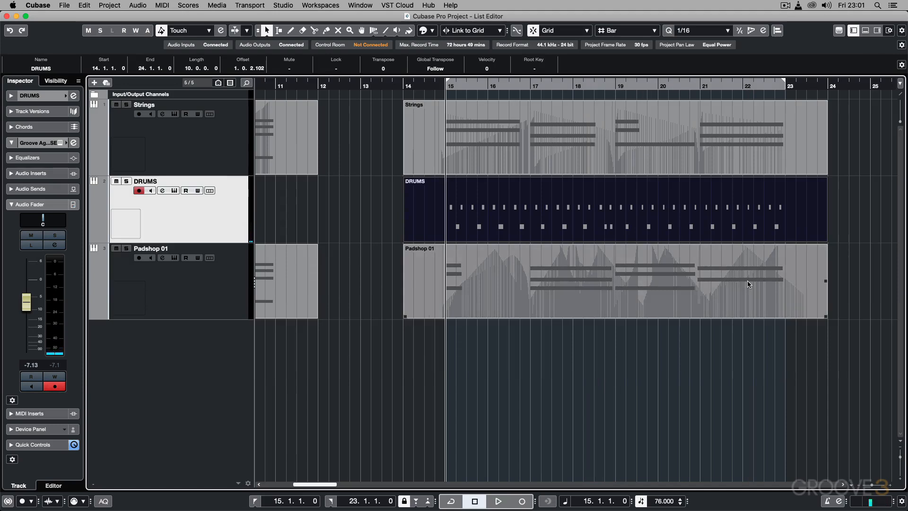
Step: Examine the DRUMS notes and velocities in the in-place editor and, zoomed in from bar 15, in the Key Editor
key(super+shift+i)
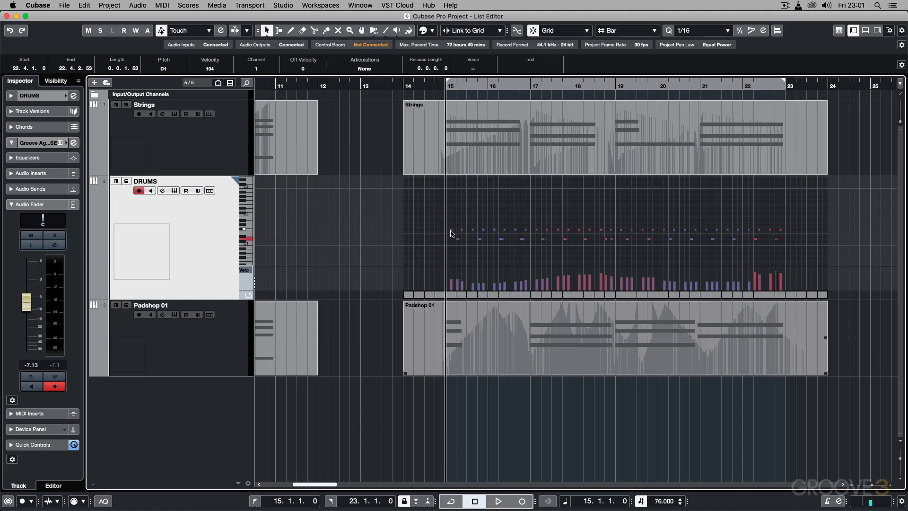
key(super+shift+i)
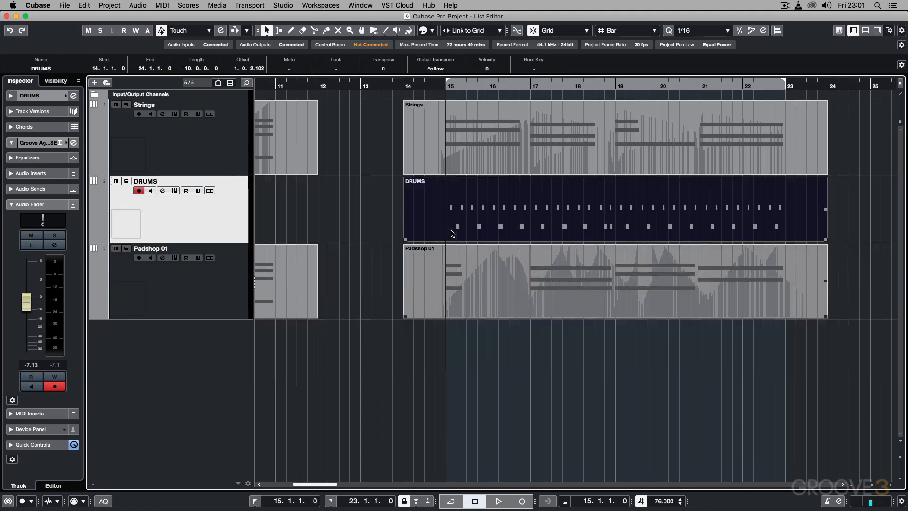
double_click(467, 218)
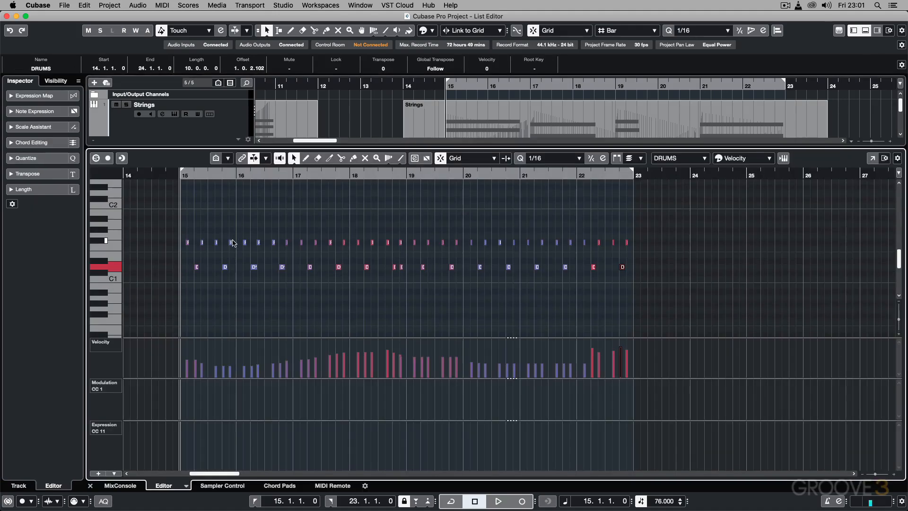
key(h)
key(h)
key(h)
key(h)
key(h)
key(h)
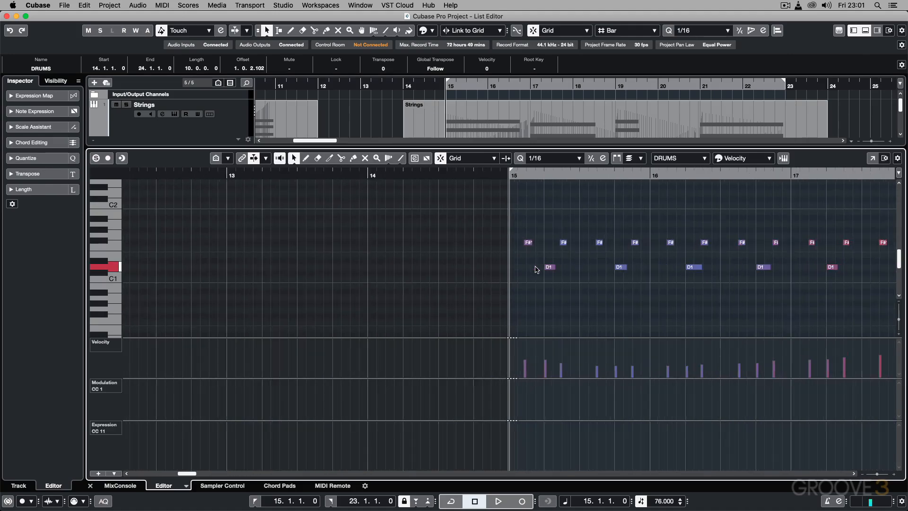
scroll(541, 270, right, 5)
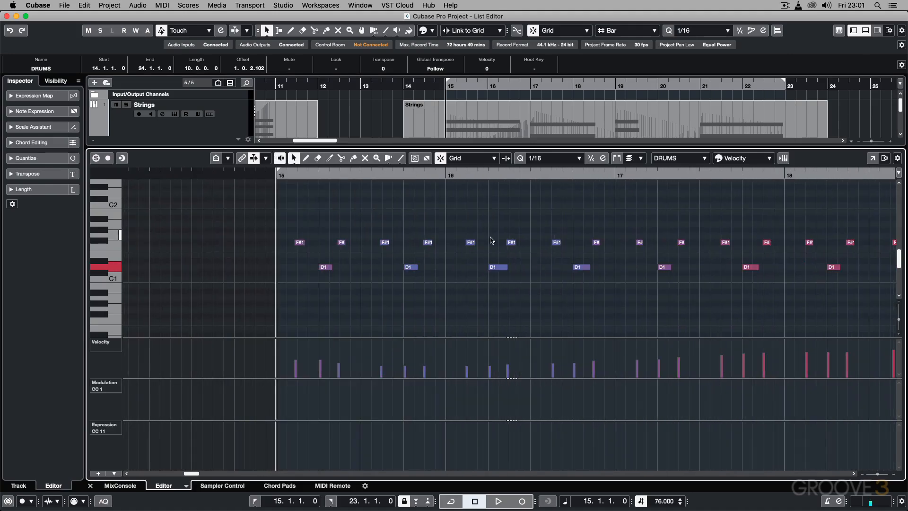
key(Return)
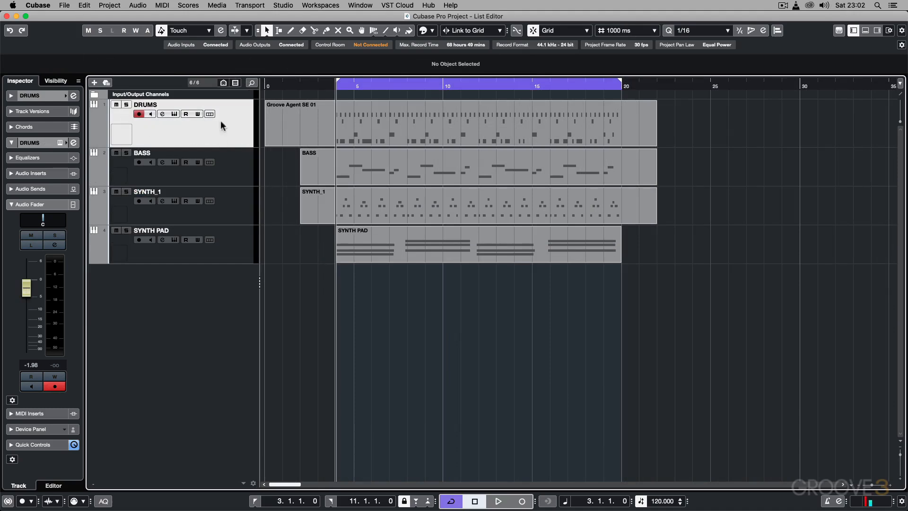
Step: Add the Edit In-Place control to the visible controls of instrument tracks in the Track Controls Settings, and apply it
right_click(192, 134)
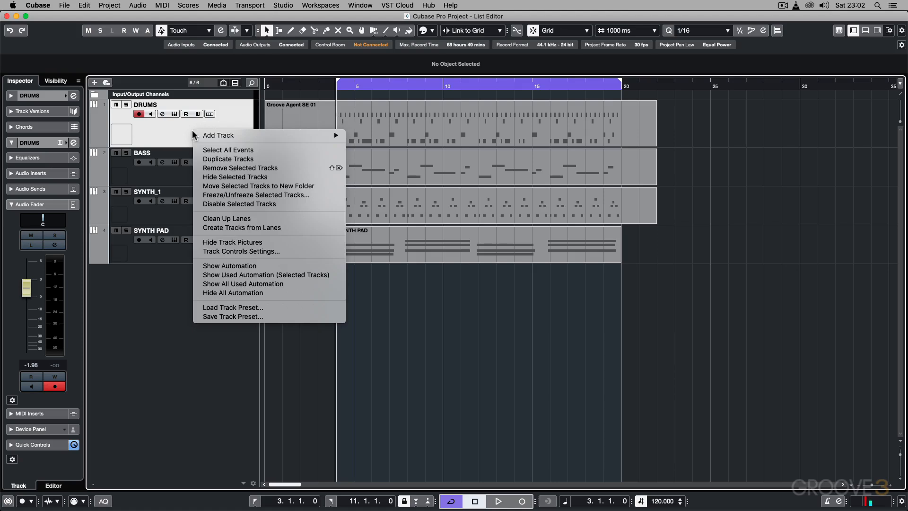
click(232, 251)
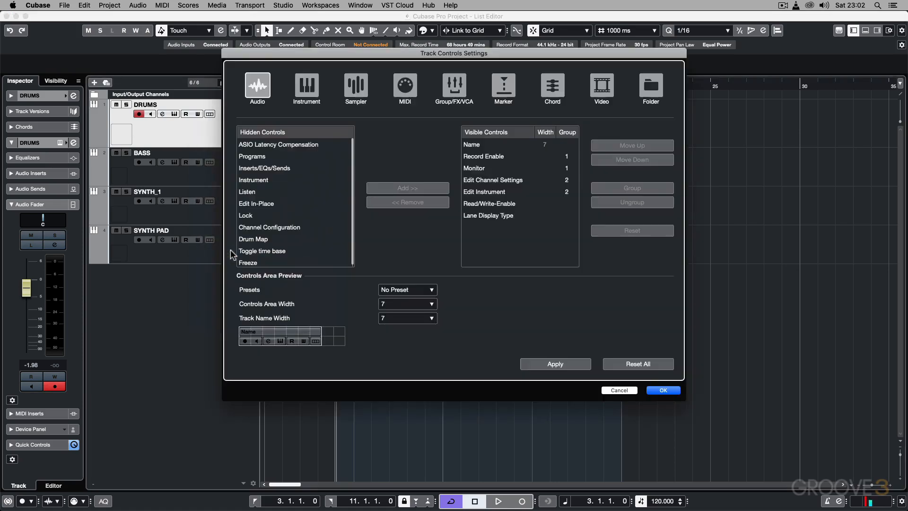
click(314, 97)
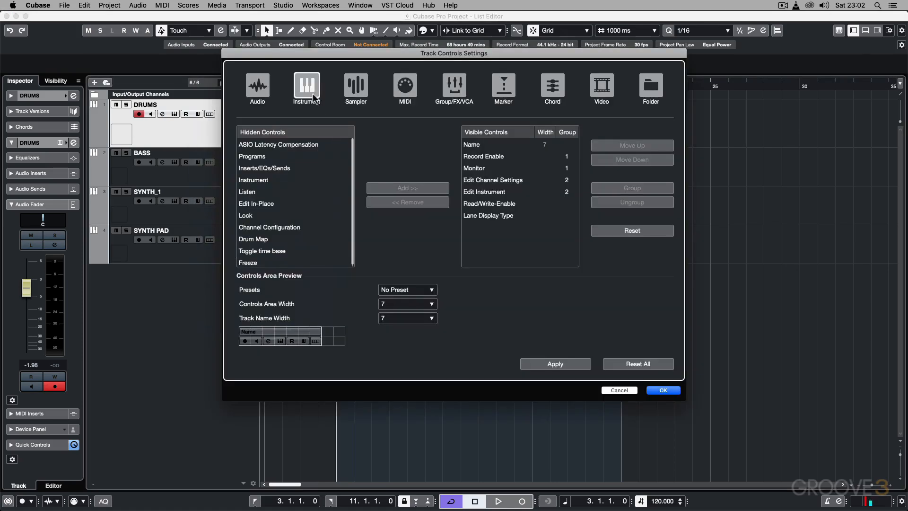
click(259, 204)
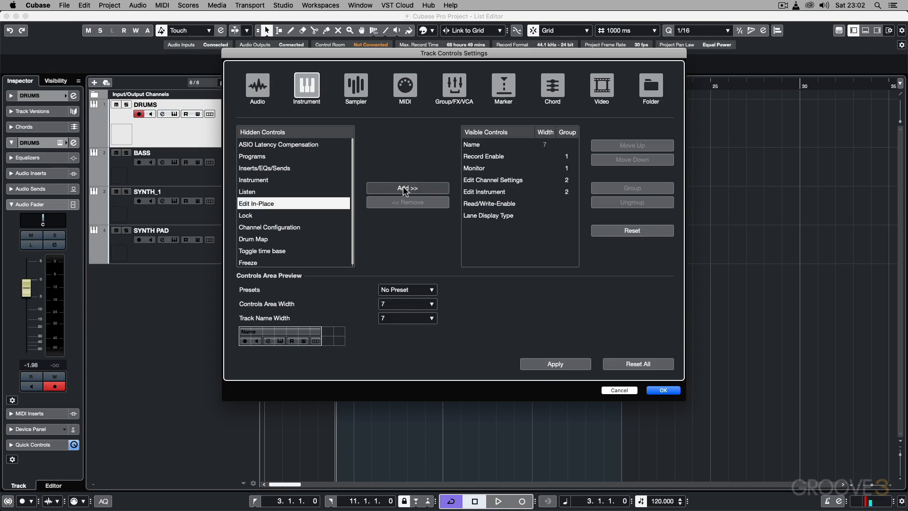
click(415, 188)
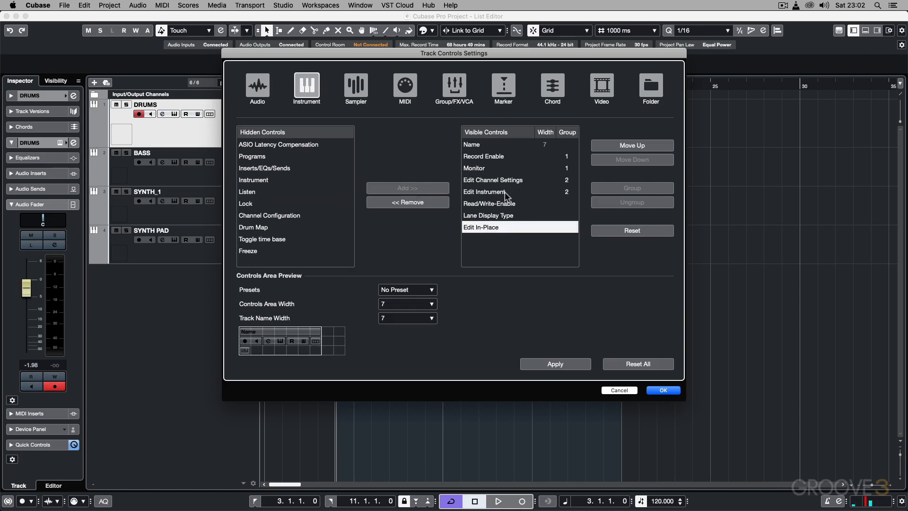
click(574, 365)
click(667, 390)
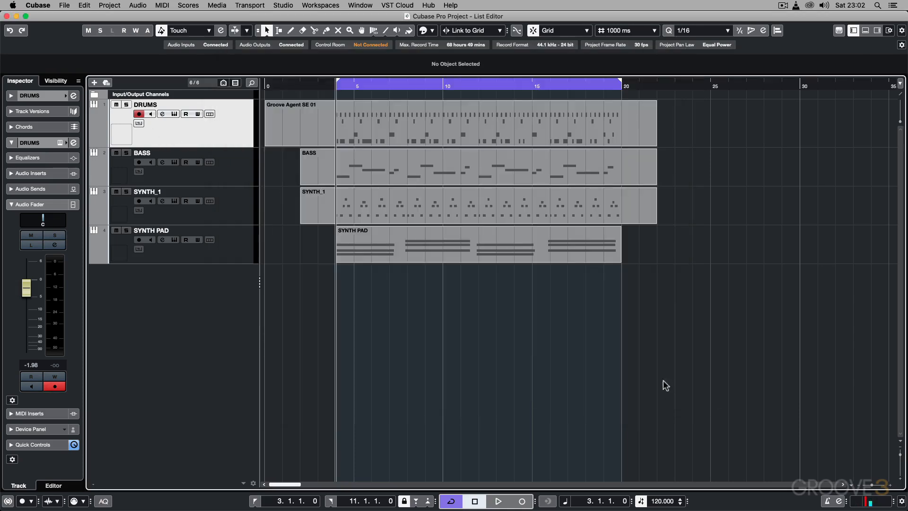
Step: Toggle the DRUMS track's in-place editor open and closed, and adjust its visible pitch range while it is open
click(138, 123)
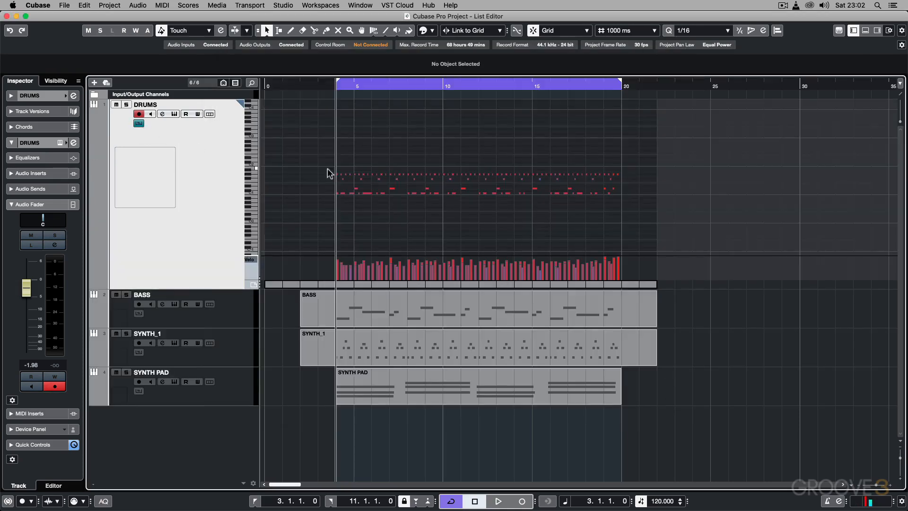
click(138, 124)
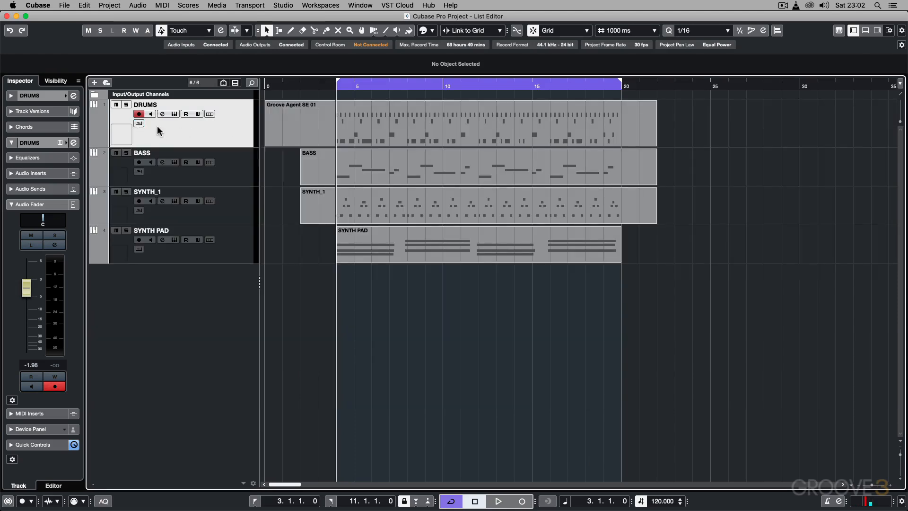
click(138, 123)
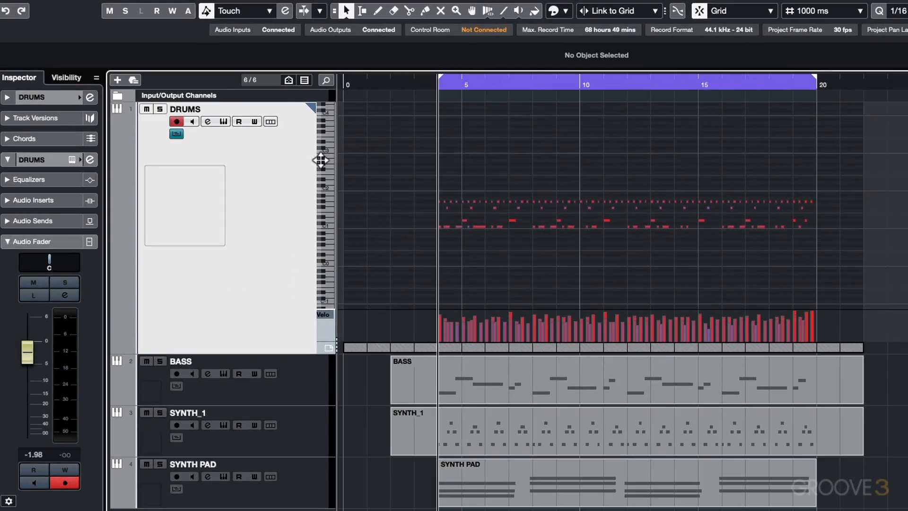
mouse_move(321, 160)
mouse_down()
mouse_move(320, 218)
mouse_move(325, 93)
mouse_move(320, 152)
mouse_up()
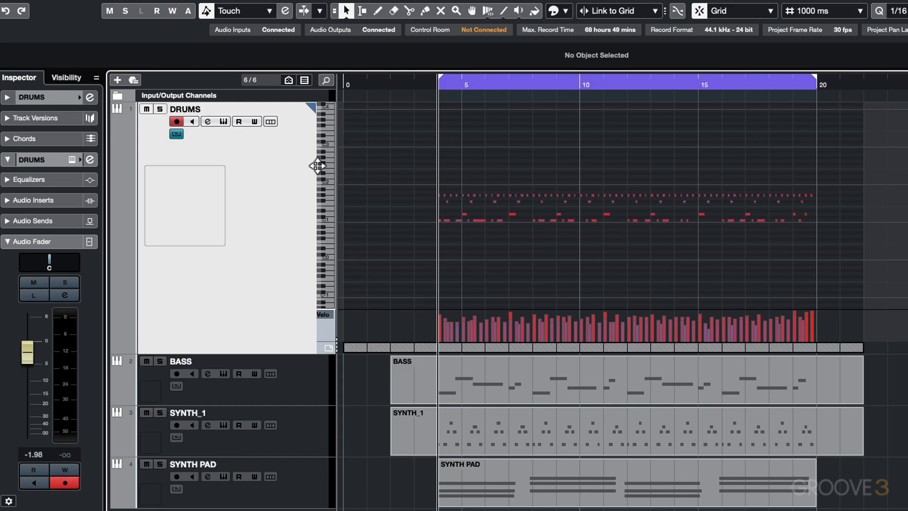
key(ctrl+shift+i)
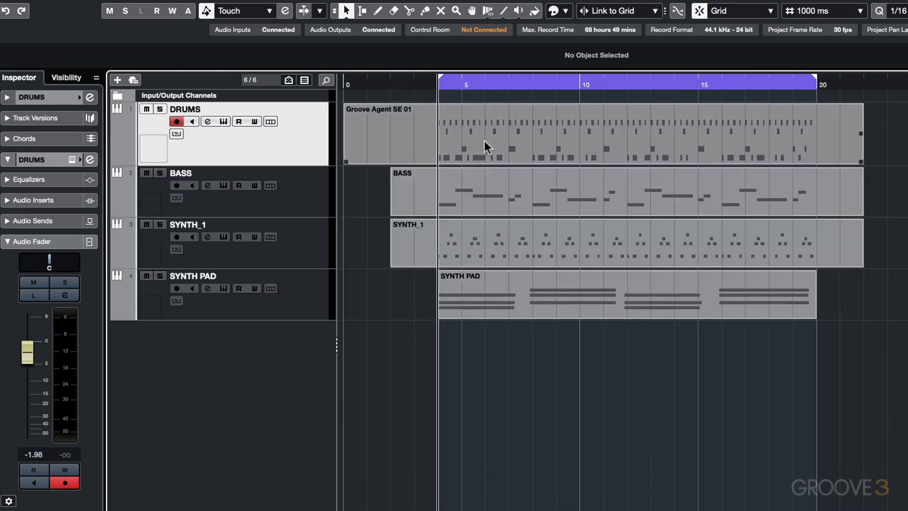
Step: View the Groove Agent SE 01 part in the Key Editor, reopen it with the cursor at bar 10, find its notes, and close it
click(485, 141)
double_click(486, 141)
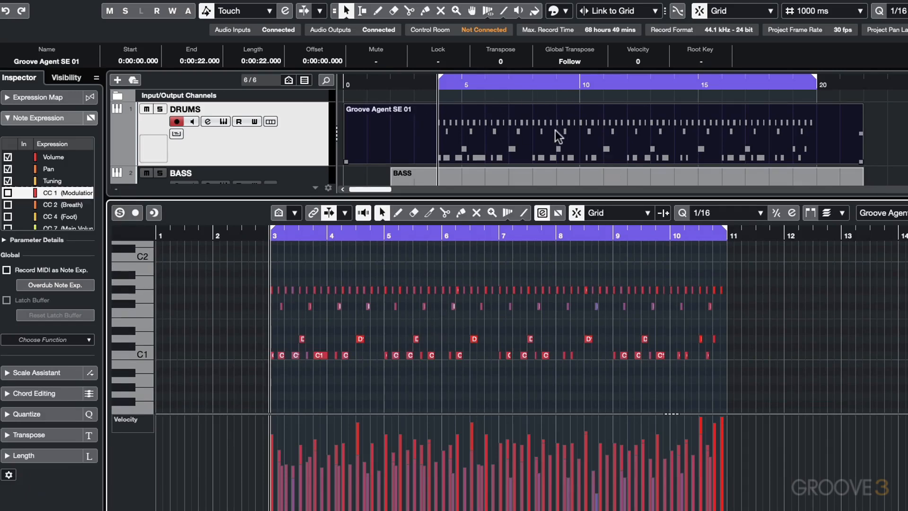
key(Return)
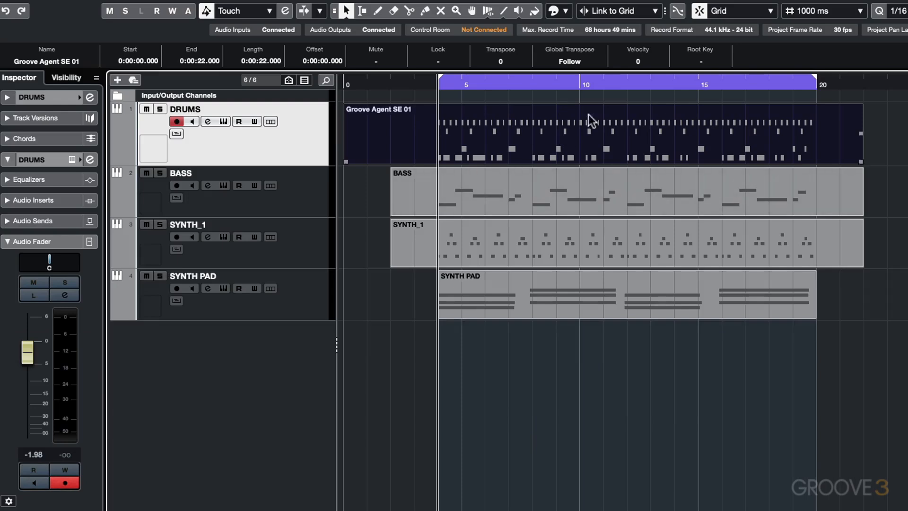
click(581, 85)
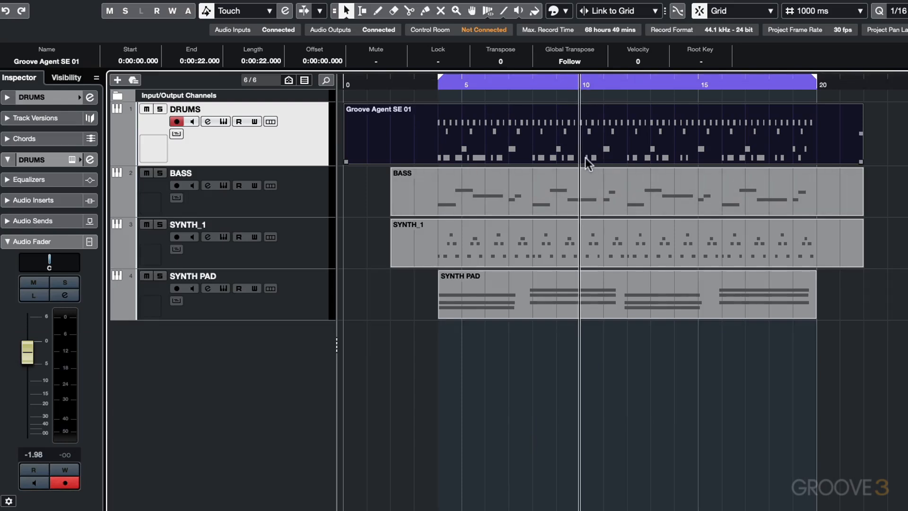
key(Return)
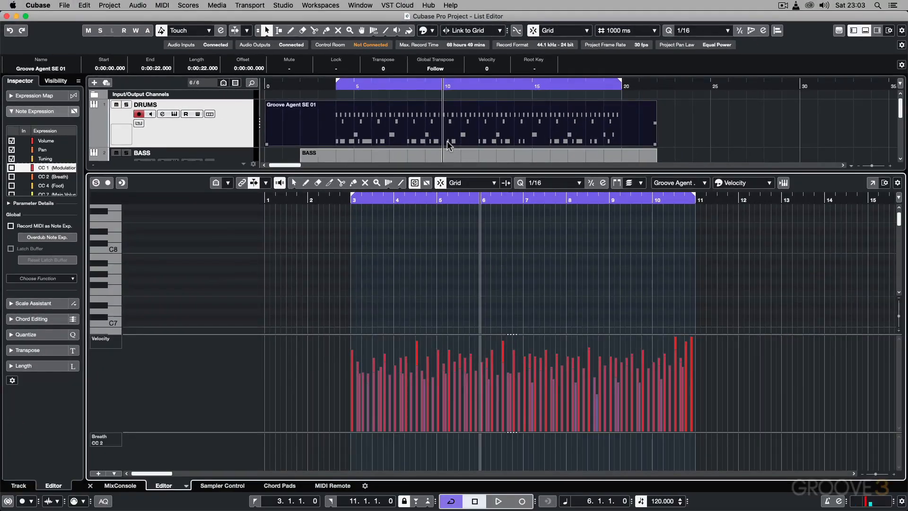
scroll(447, 255, down, 10)
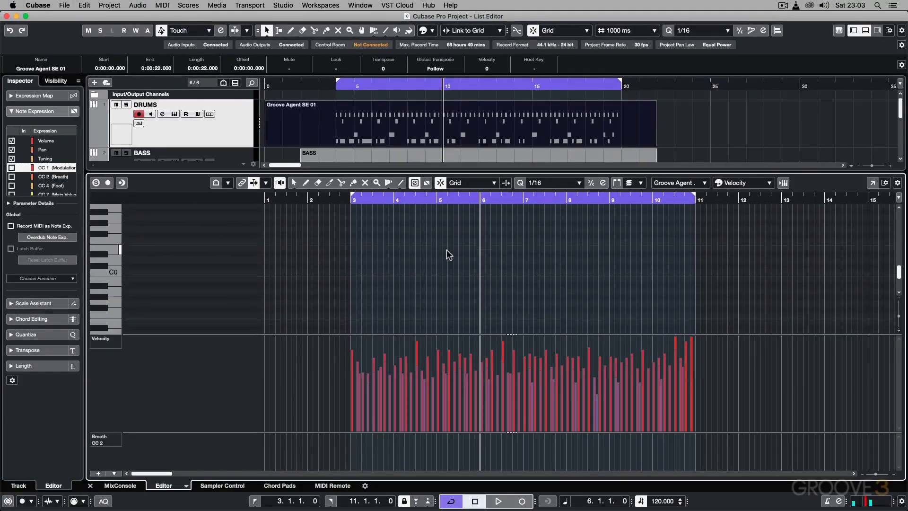
scroll(449, 255, down, 3)
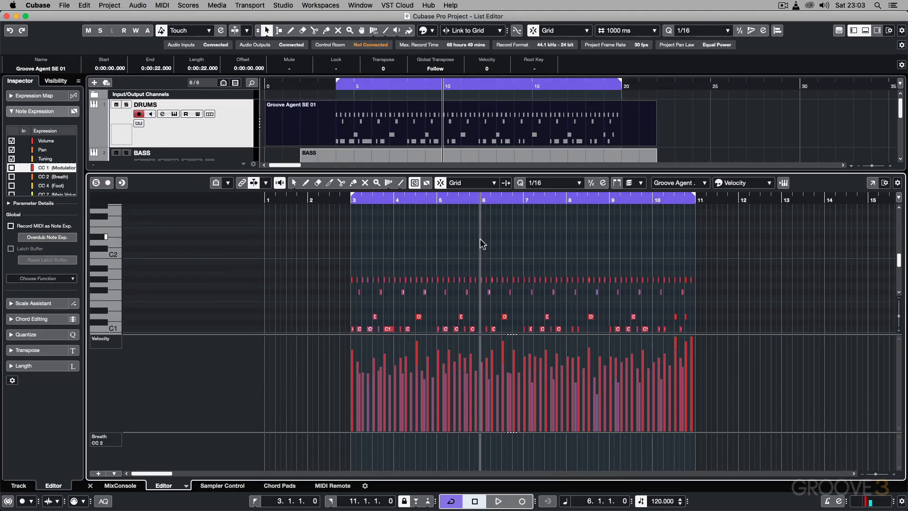
key(super+e)
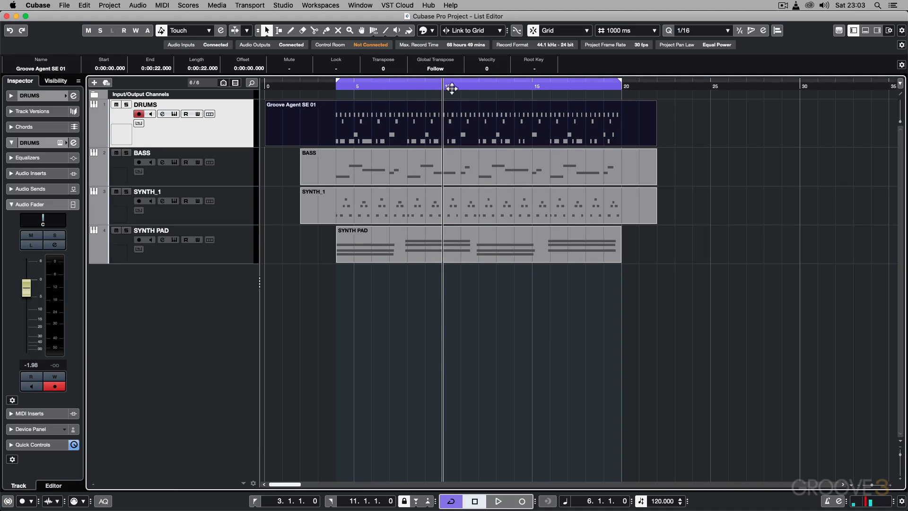
Step: Open the DRUMS part in the track's in-place editor
click(139, 124)
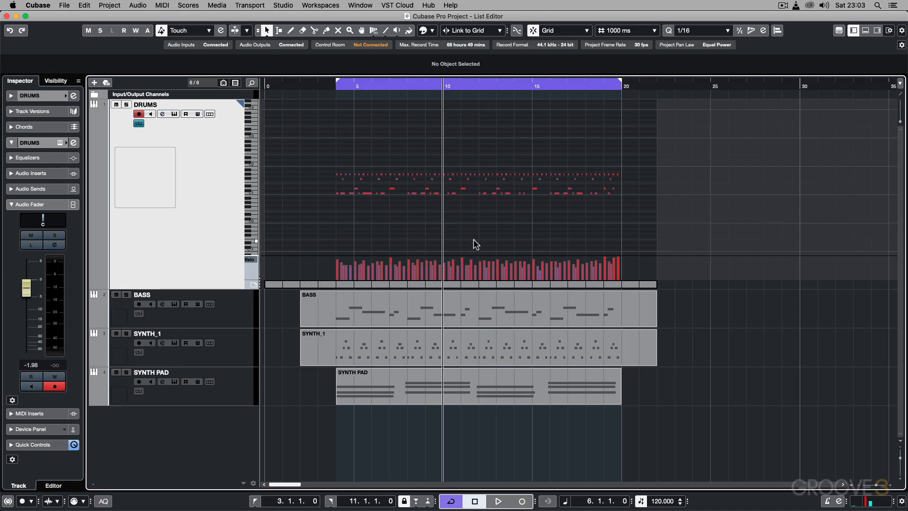
click(407, 84)
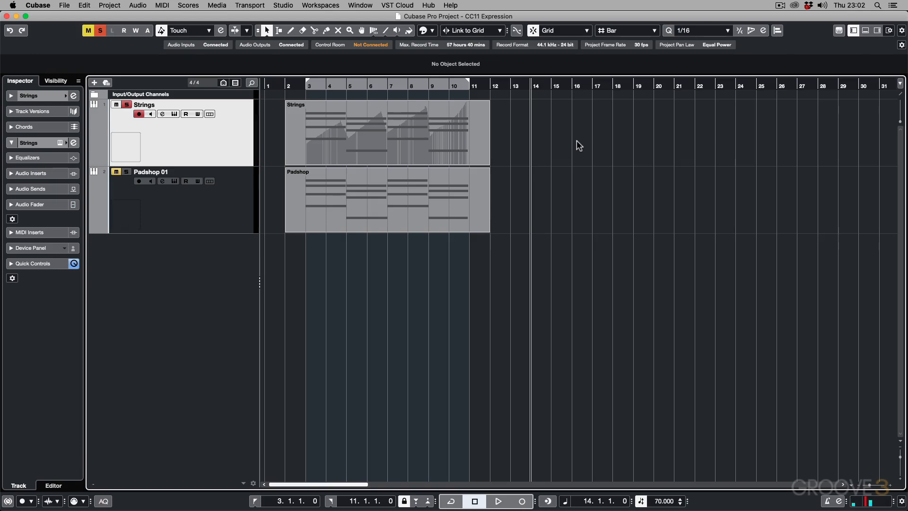
Step: Record a chord performance on the Strings track from bar 14 with the metronome on, and turn the metronome off after stopping
key(c)
key(KP_Multiply)
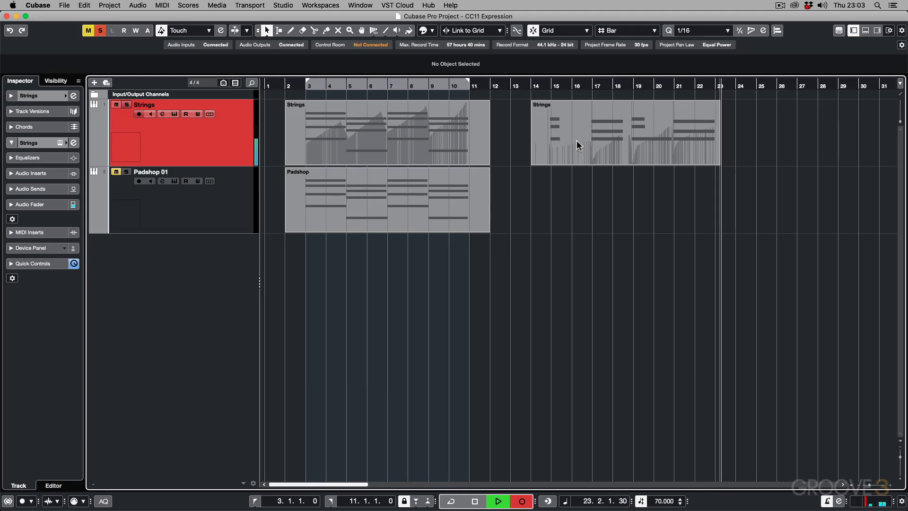
key(space)
key(c)
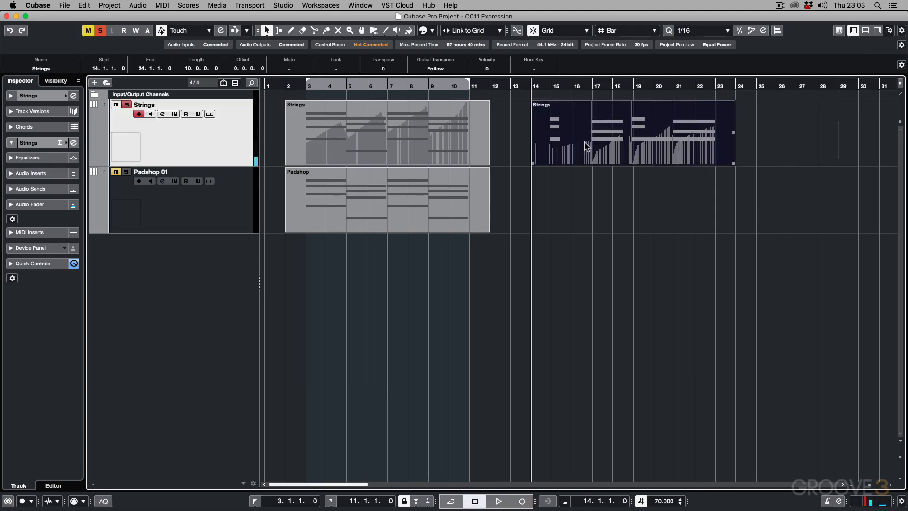
Step: Open the recorded Strings part in the Key Editor, and add an enlarged CC 11 (Expression) lane below the Modulation lane
double_click(592, 108)
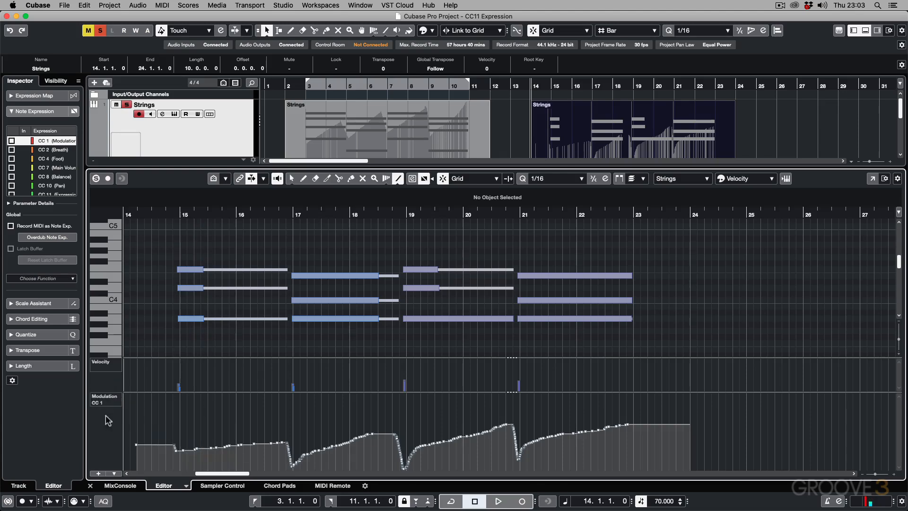
click(97, 472)
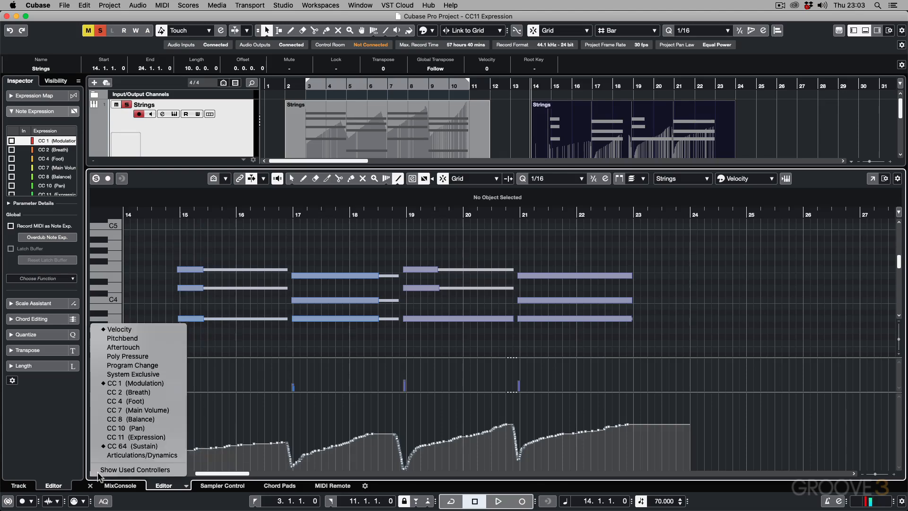
click(119, 437)
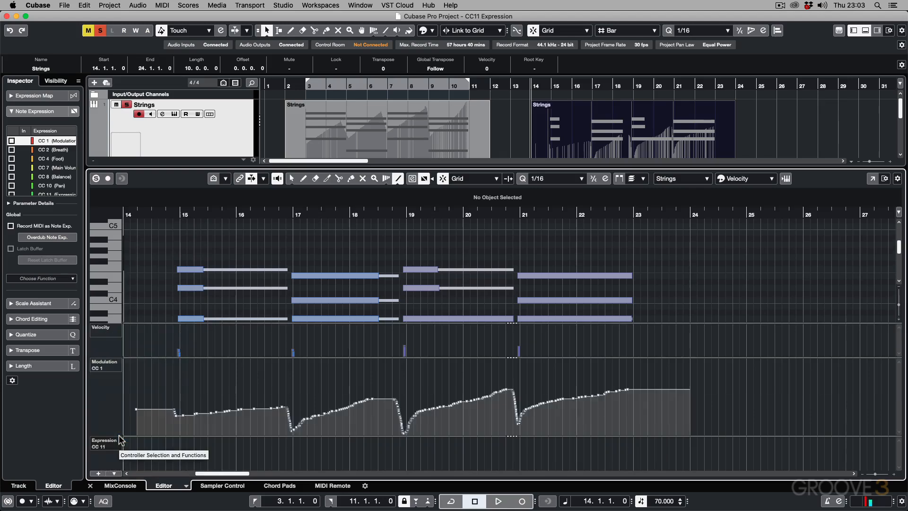
drag(254, 435, 258, 403)
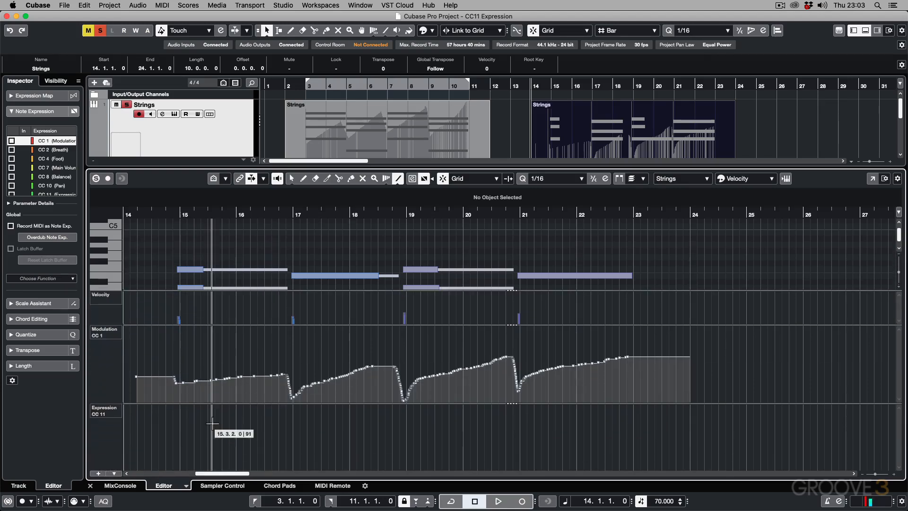
Step: Draw a CC 11 Expression value of about 13 at the part's start, and play the part from bar 15
right_click(168, 428)
click(180, 427)
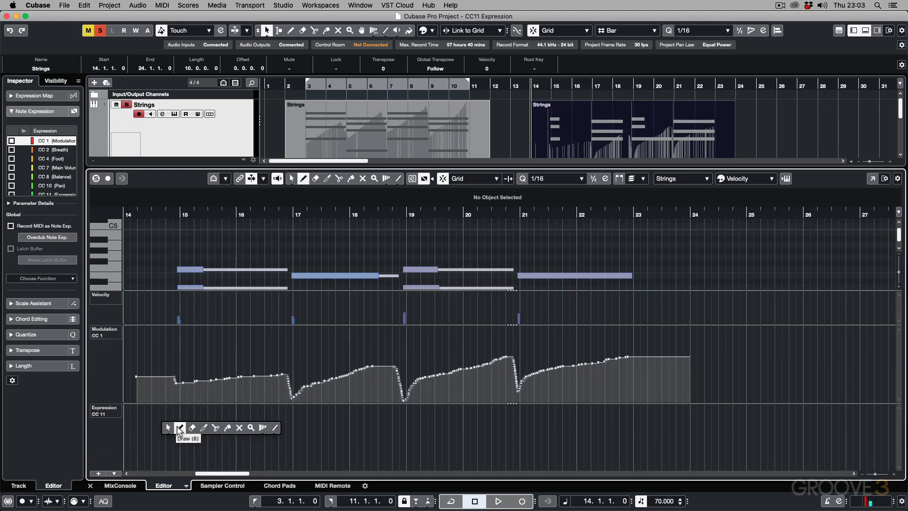
click(143, 464)
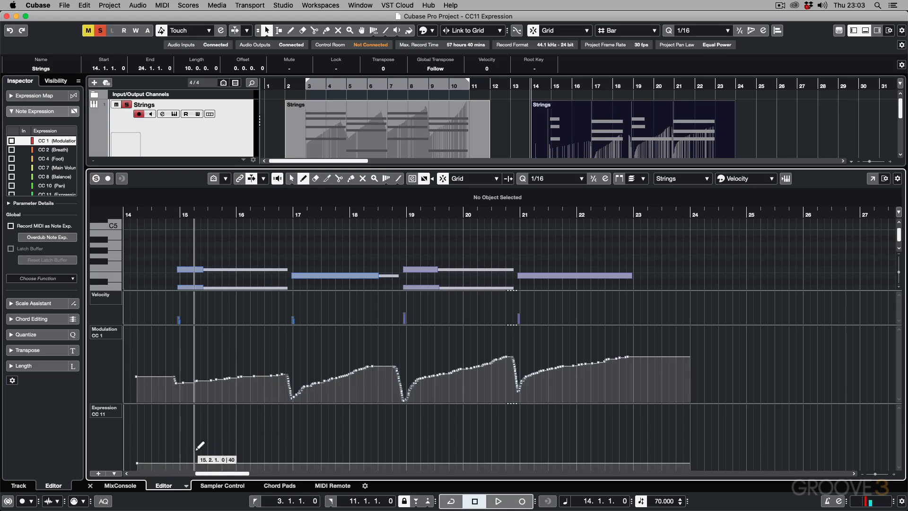
click(143, 214)
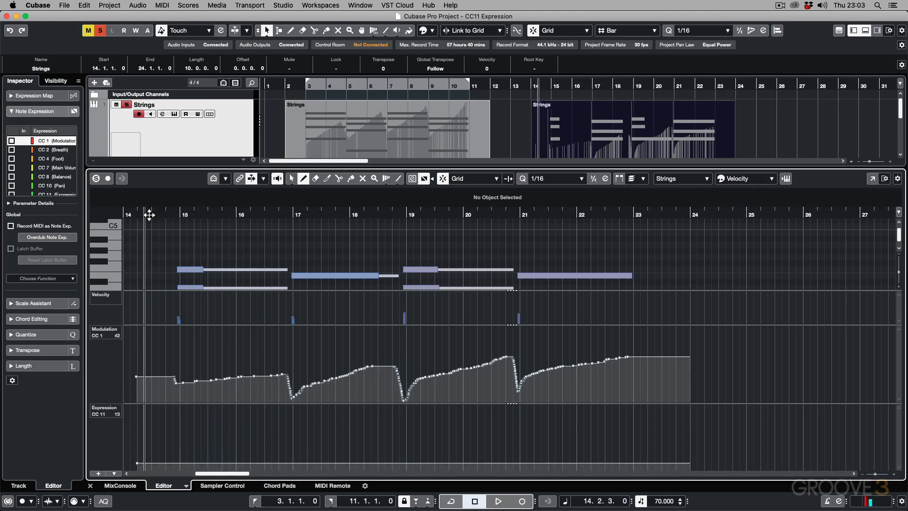
click(181, 214)
key(space)
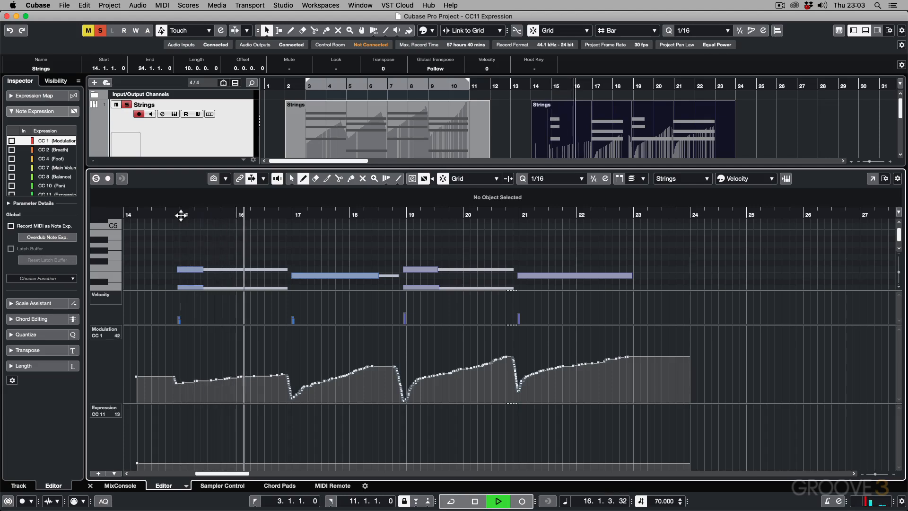
key(space)
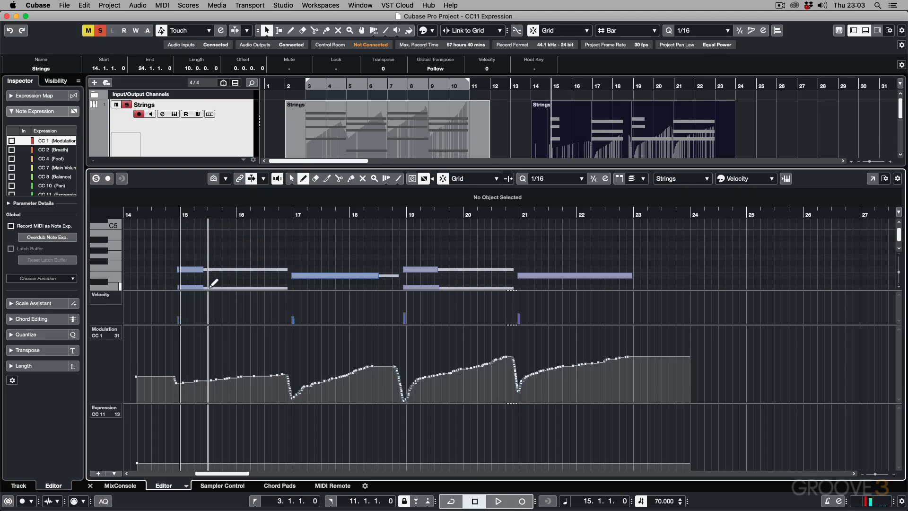
Step: Raise the CC 11 Expression point at the part's start to 94, and play the part from bar 15
key(1)
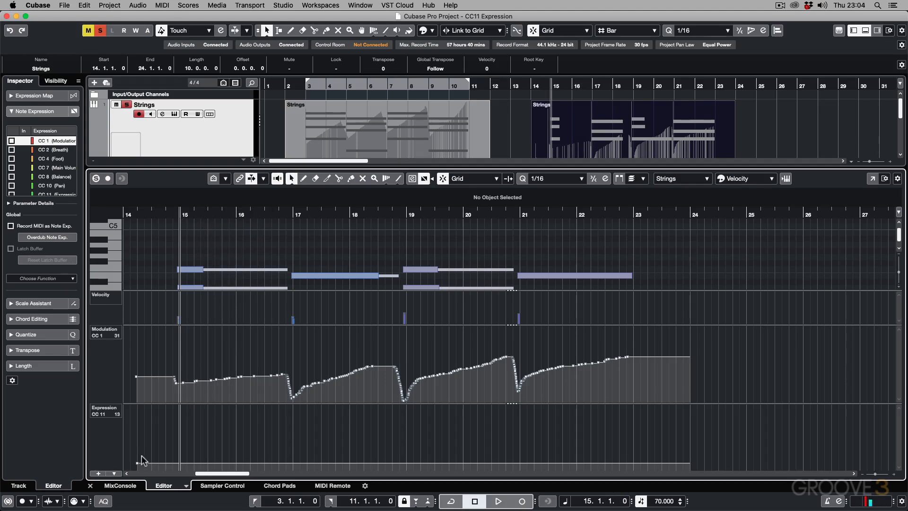
drag(140, 467, 139, 426)
key(space)
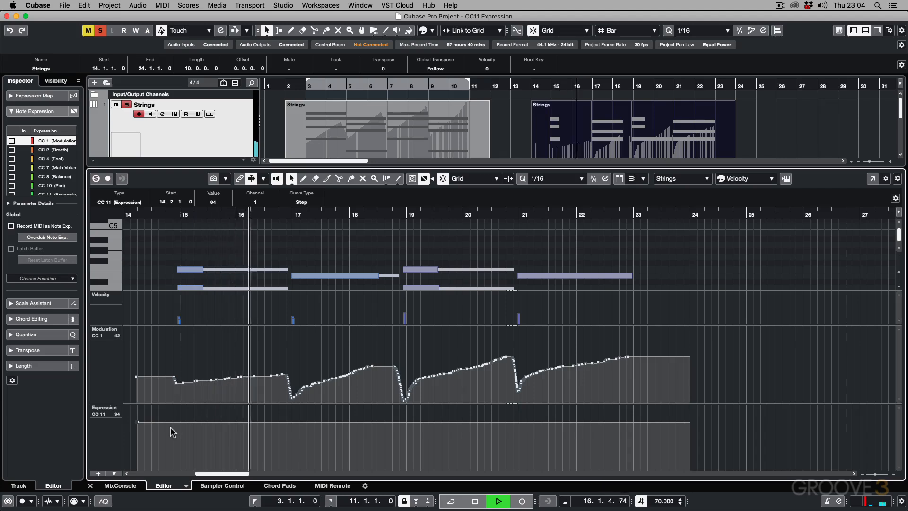
key(space)
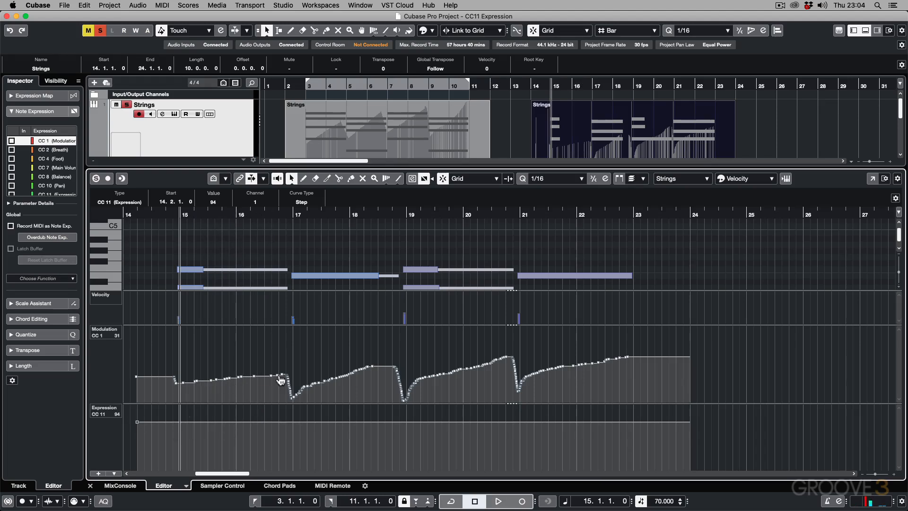
Step: Redraw the CC 1 Modulation as a steep rising line from bar 15 to just before bar 17, and play it
mouse_move(279, 377)
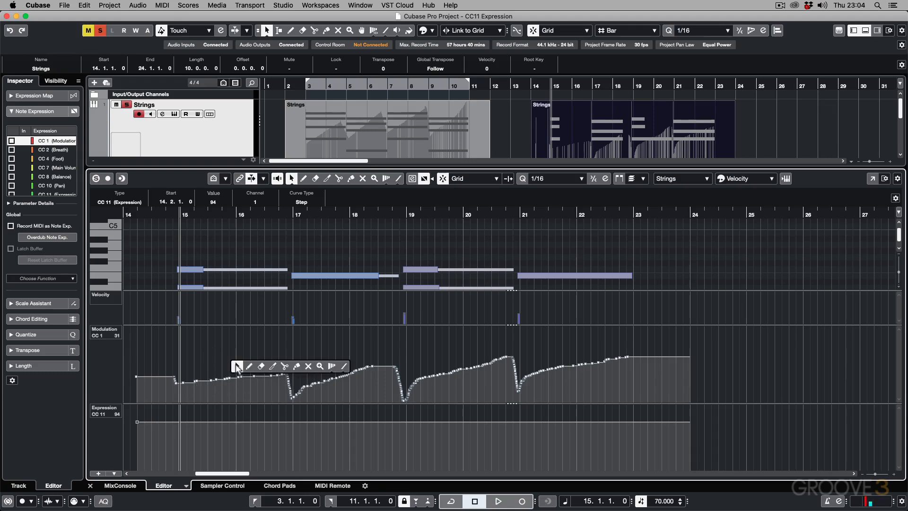
right_click(237, 365)
click(344, 367)
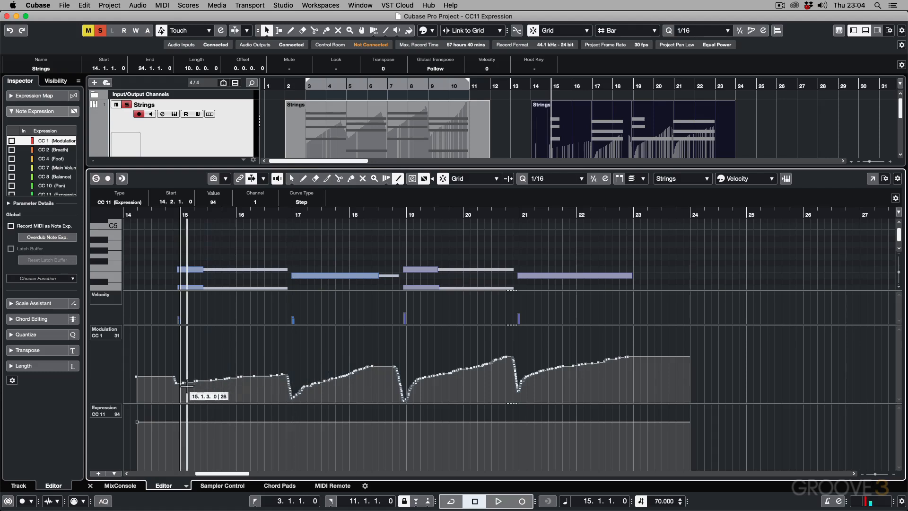
drag(176, 385, 289, 347)
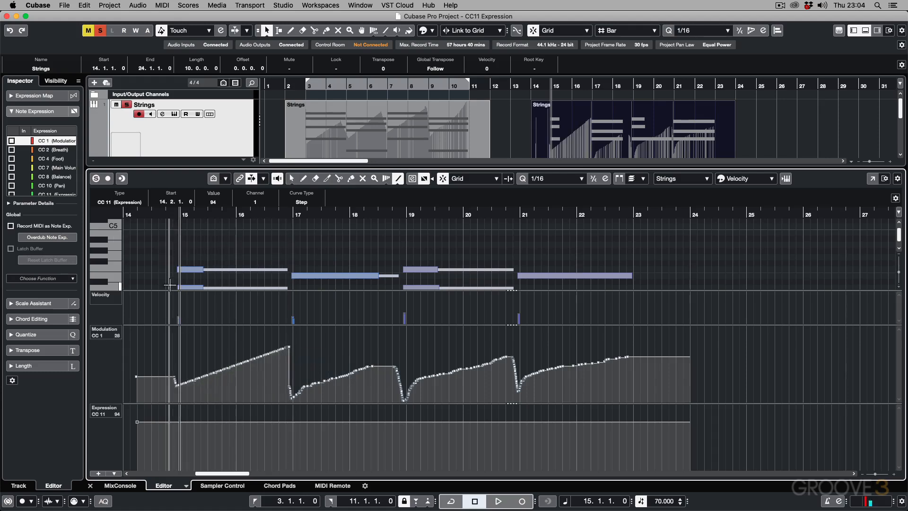
key(space)
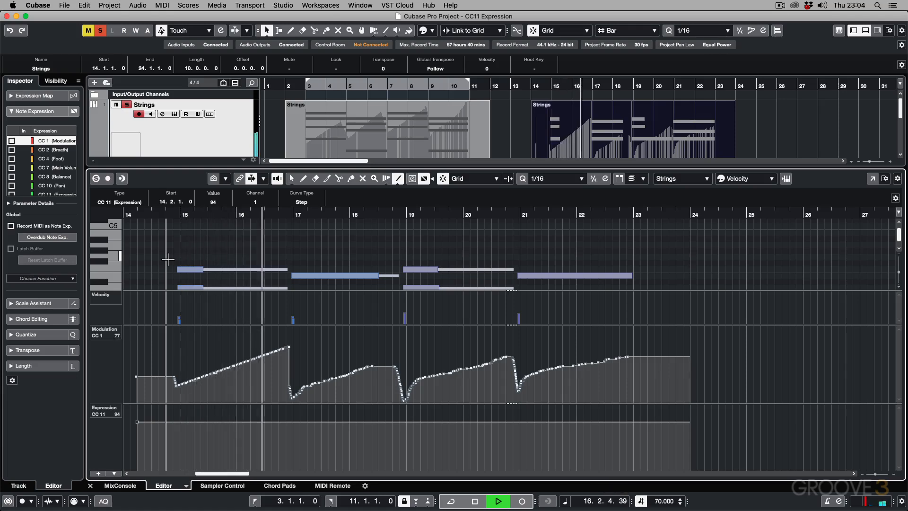
key(space)
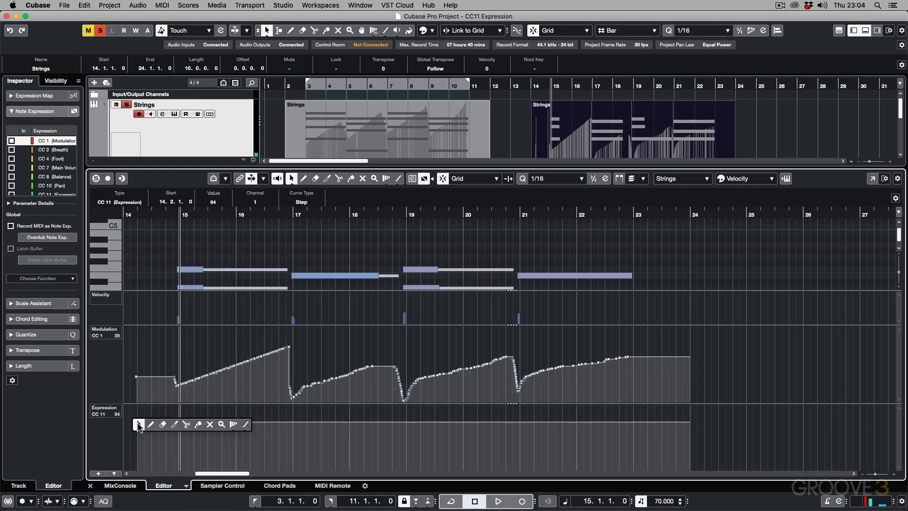
Step: Lower the CC 11 Expression point at the part's start to about 27, and play the part from bar 15
drag(137, 421, 141, 459)
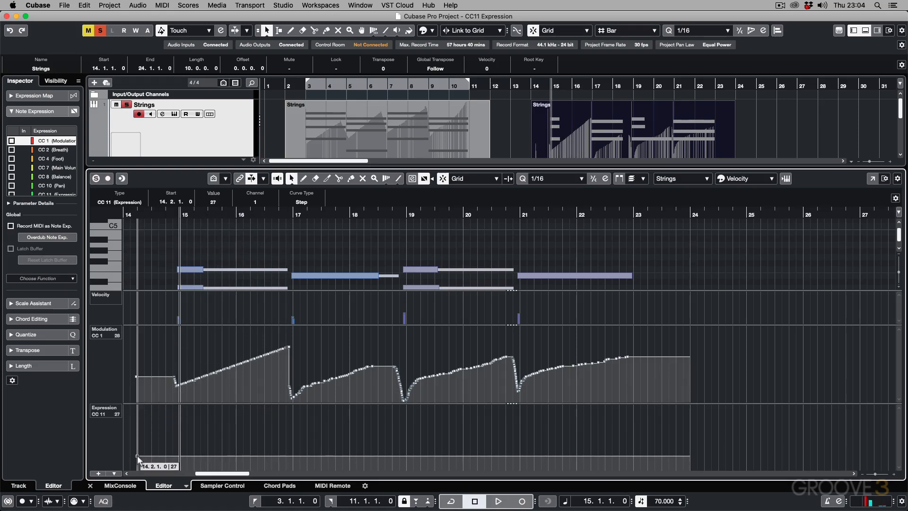
key(space)
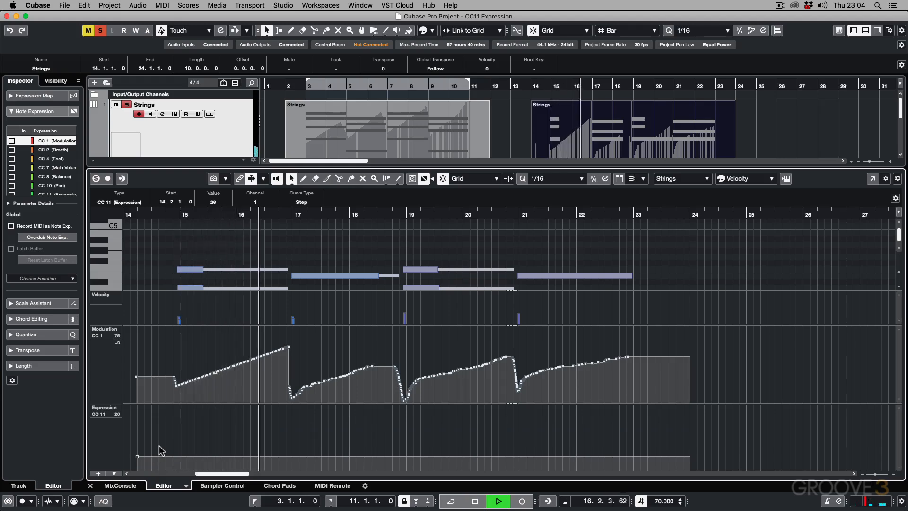
key(space)
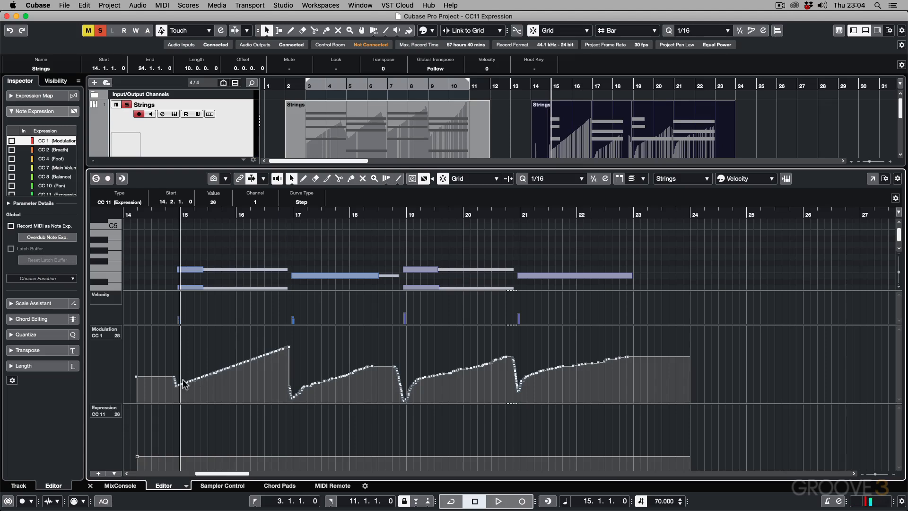
Step: Raise the CC 11 Expression level to about 102, and draw gently falling lines restarting at bars 15, 17, 19 and 21
drag(139, 462, 140, 422)
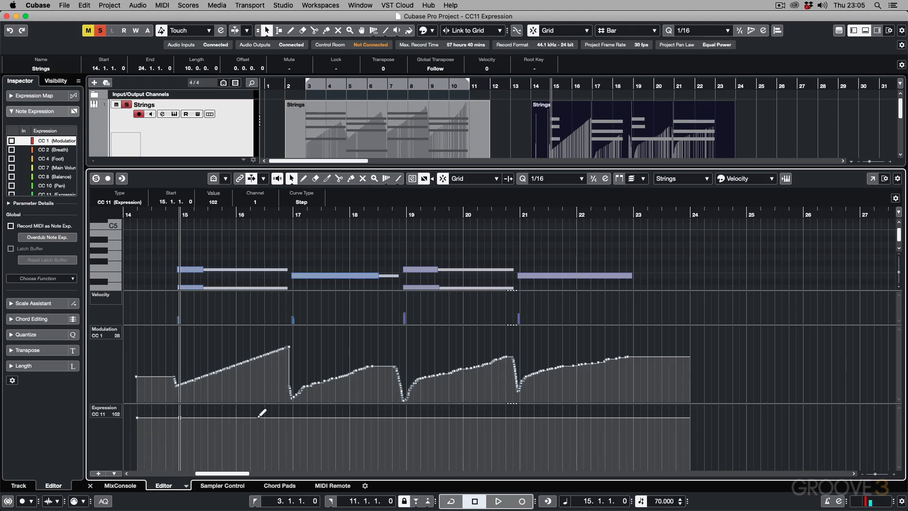
mouse_move(180, 416)
mouse_down()
mouse_move(291, 430)
mouse_move(297, 410)
mouse_move(287, 418)
mouse_move(406, 431)
mouse_up()
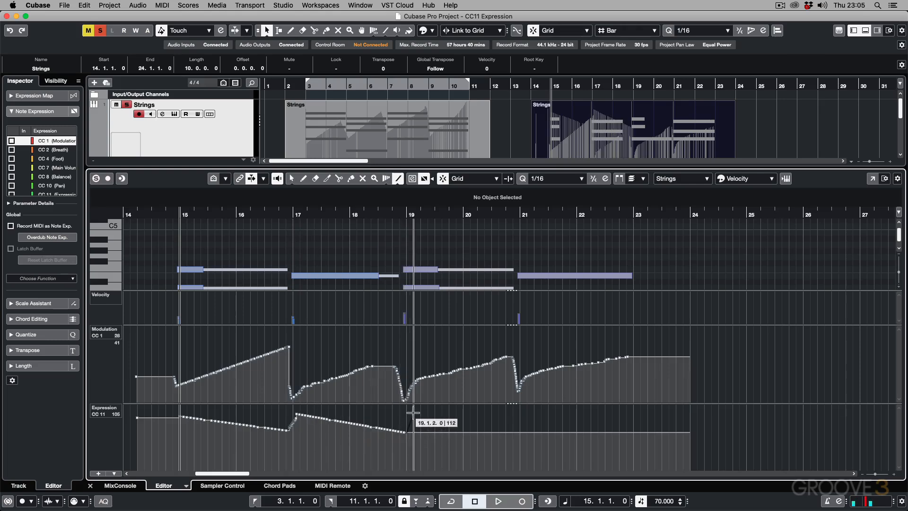
drag(409, 412, 630, 426)
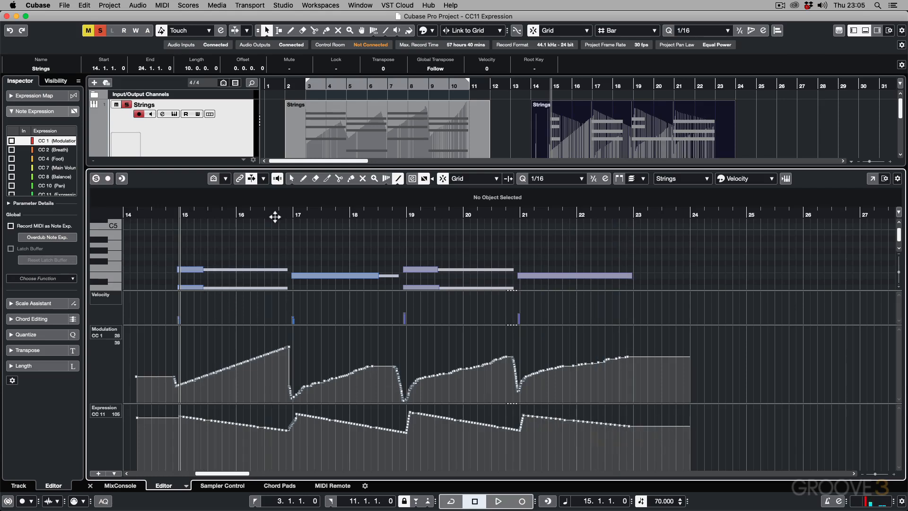
Step: Play the Strings part from bar 17 to hear the falling Expression lines against the Modulation curve
click(294, 215)
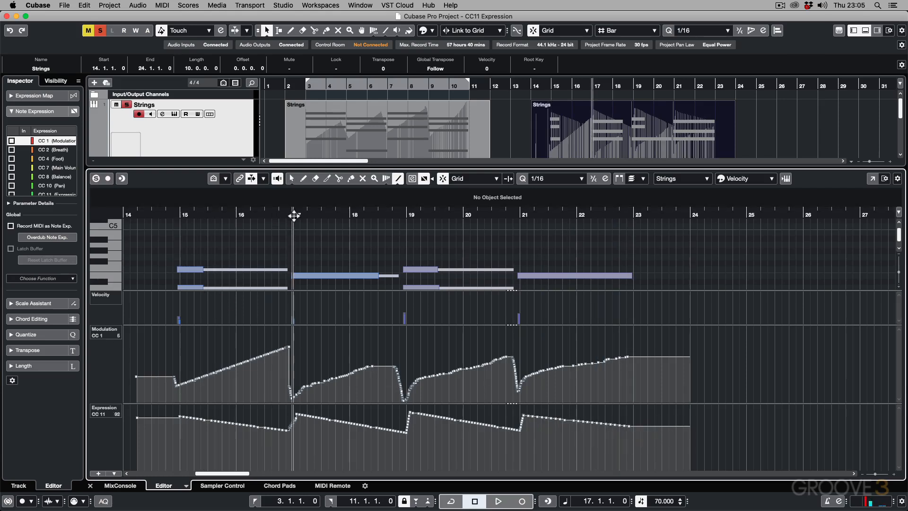
key(space)
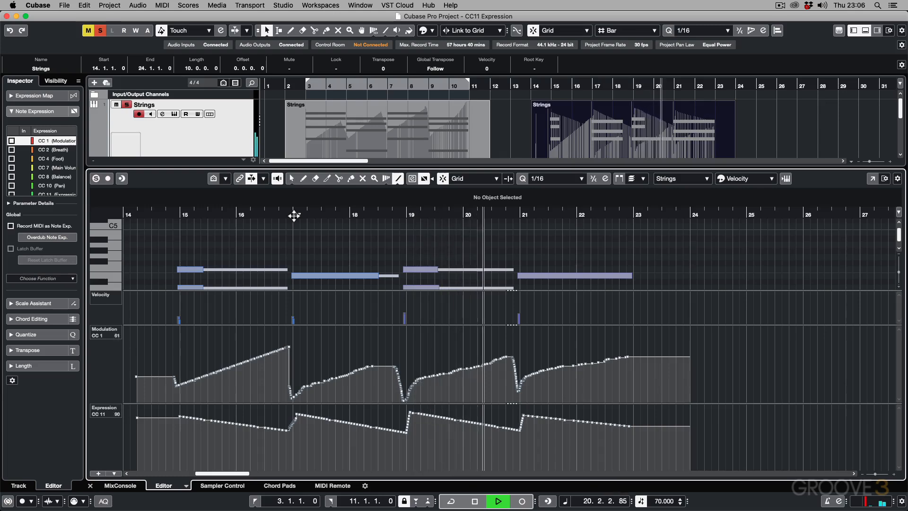
key(space)
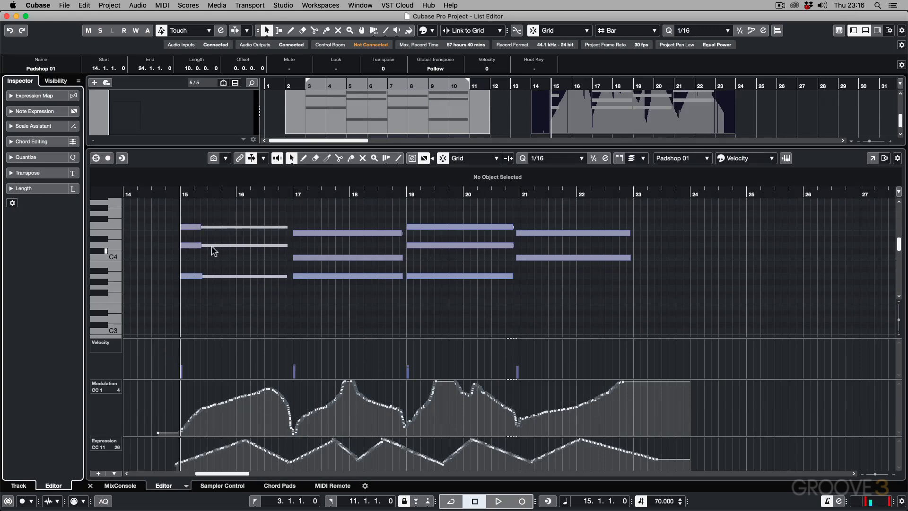
Step: Highlight the three-note chord at bar 15, and compare its notes with Note Expression data shown and hidden
drag(193, 210, 192, 284)
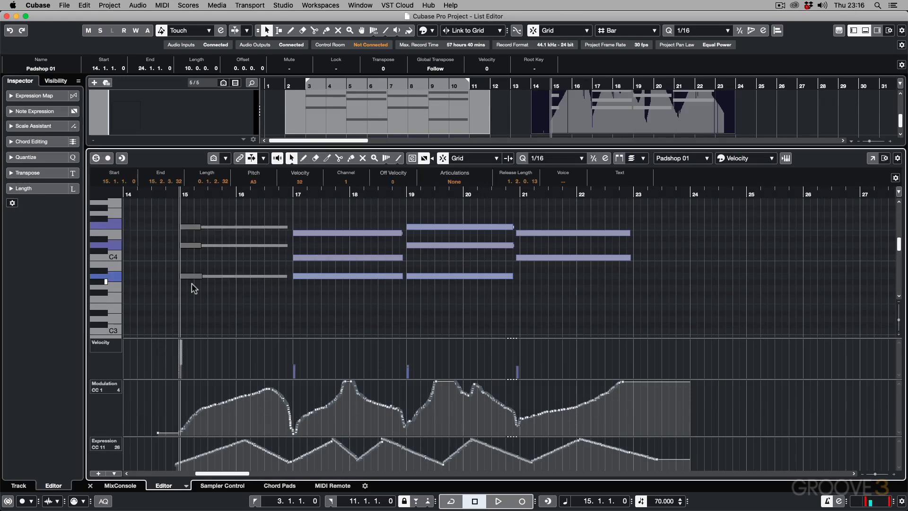
click(242, 212)
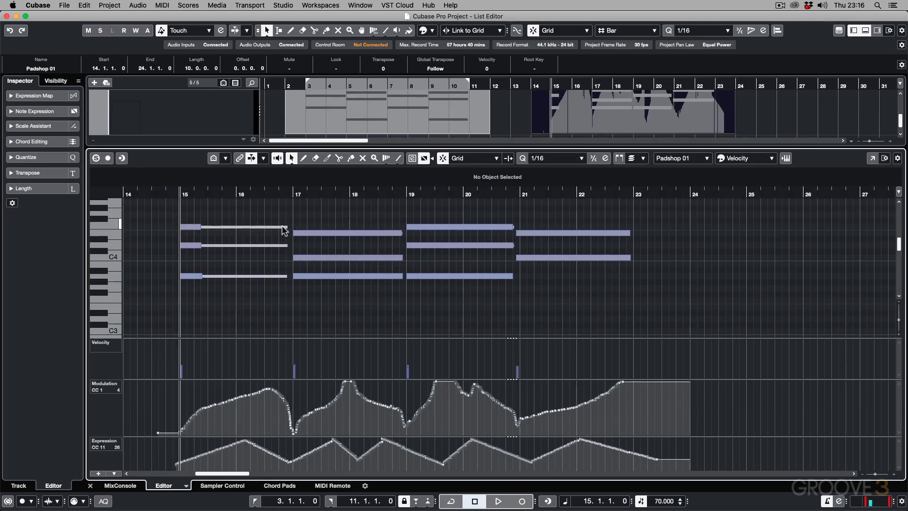
click(423, 159)
click(423, 159)
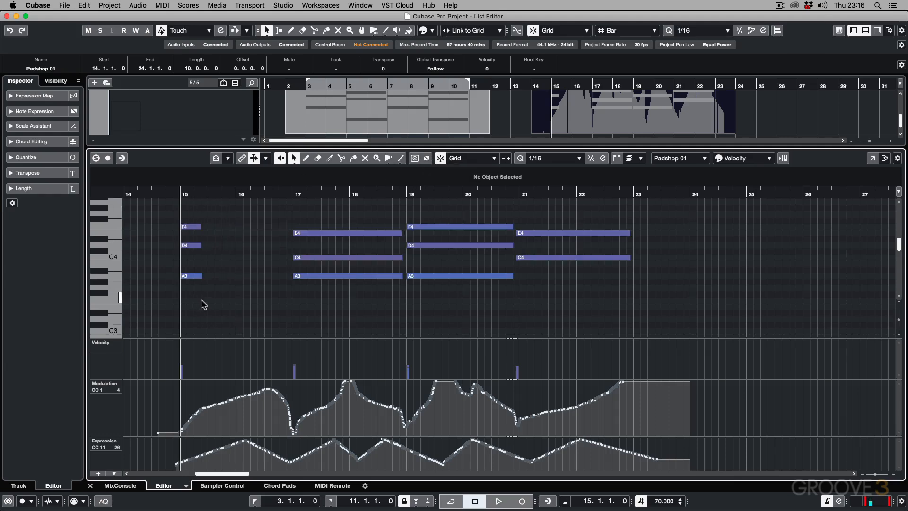
click(427, 159)
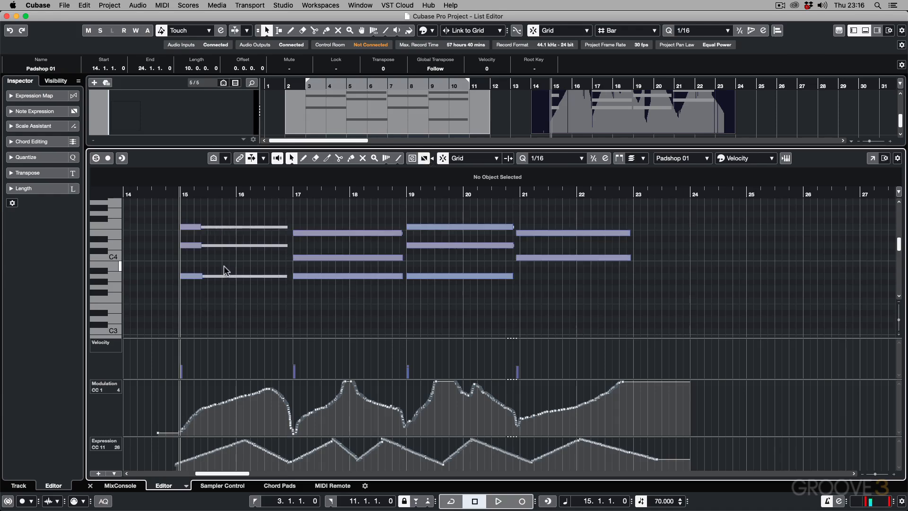
click(426, 159)
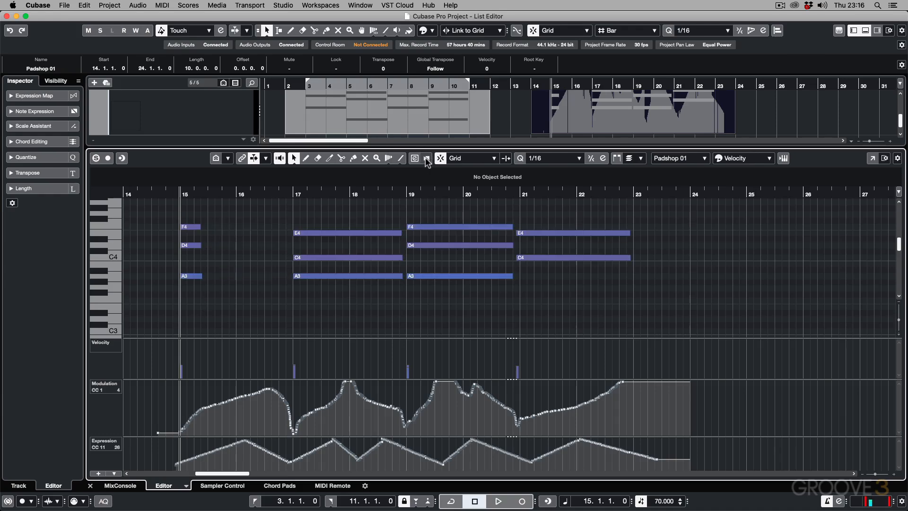
Step: Display the CC 64 (Sustain) lane below Expression to view the pedal data, and remove that lane again
click(96, 473)
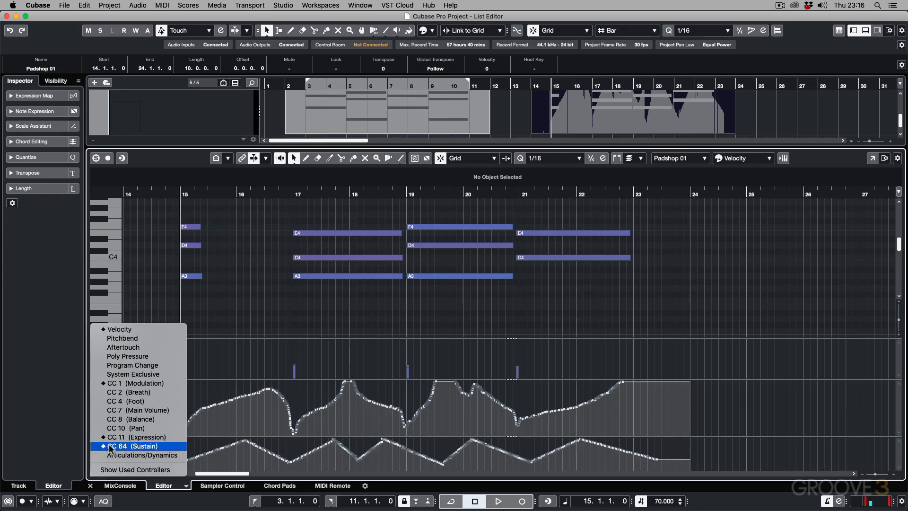
click(102, 470)
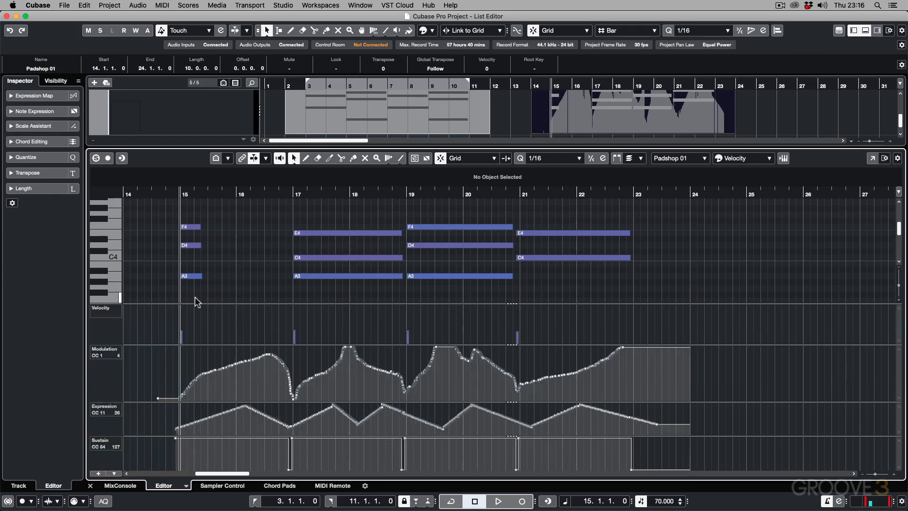
right_click(114, 445)
click(139, 455)
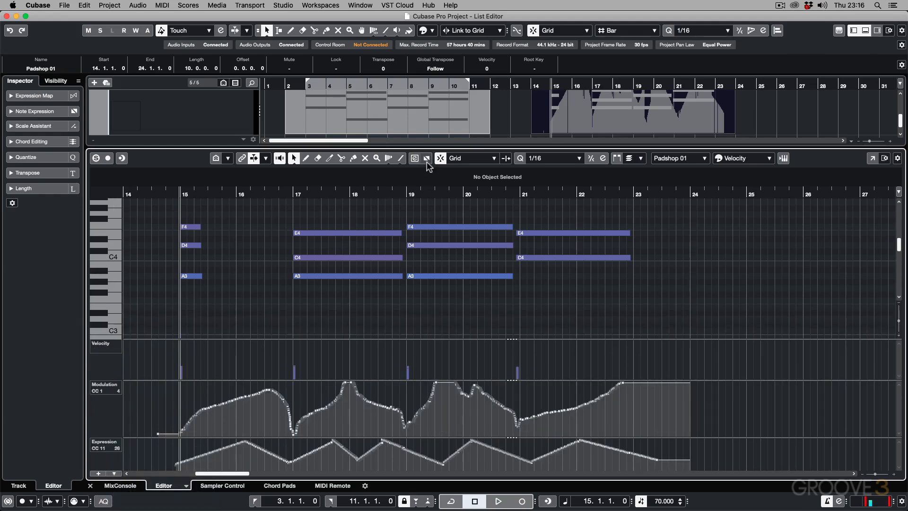
Step: Turn the Note Expression data display on and off repeatedly to compare how the sustained notes are drawn
click(426, 158)
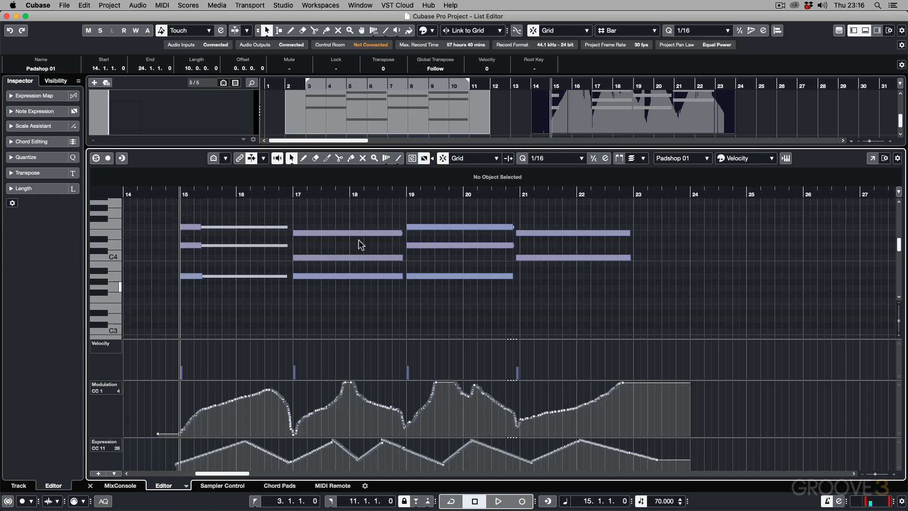
click(425, 161)
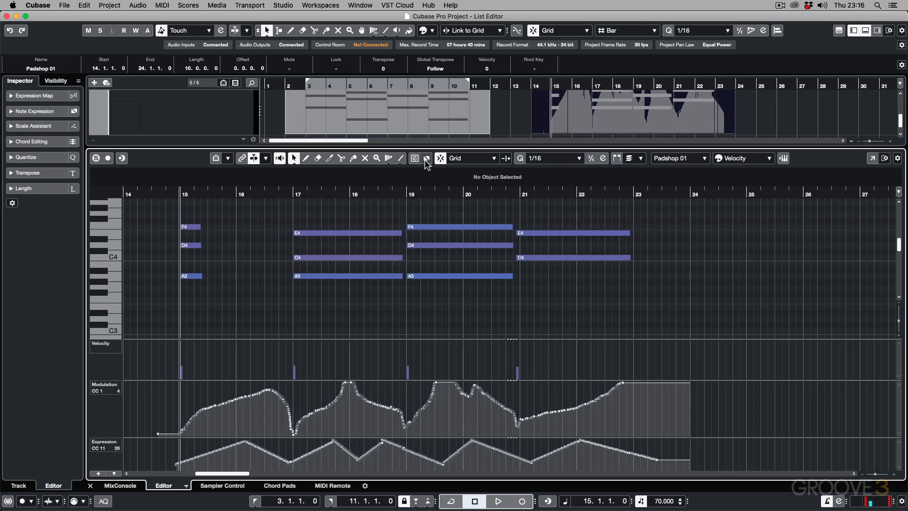
click(426, 159)
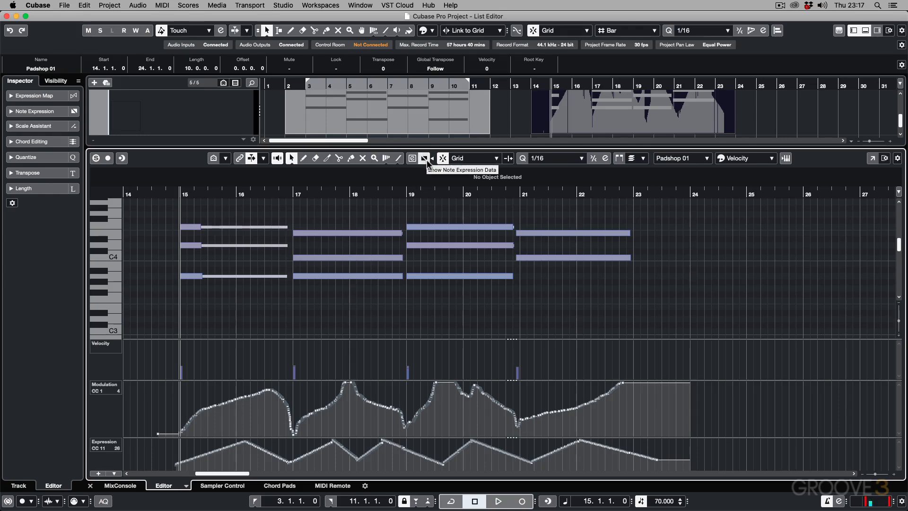
click(427, 159)
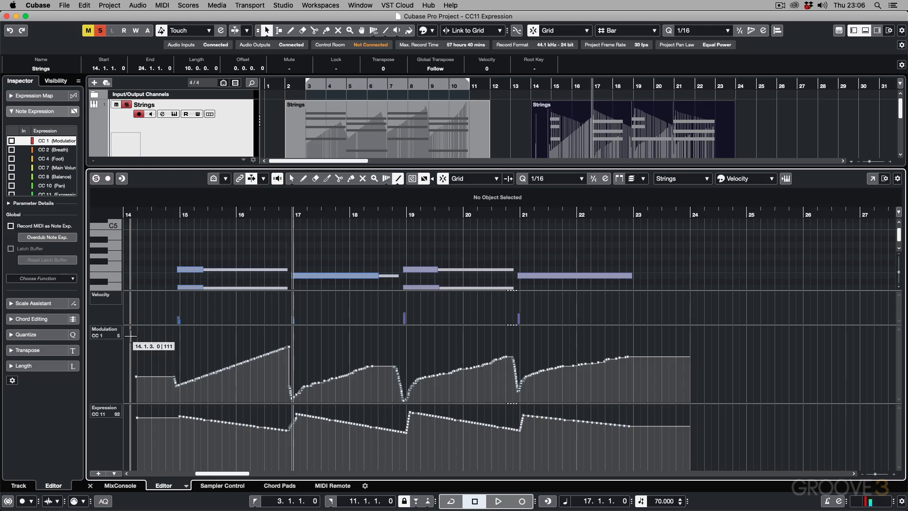
Step: Close the Key Editor, and record a new MIDI part on the Padshop 01 track from bar 14 to about bar 24
key(Return)
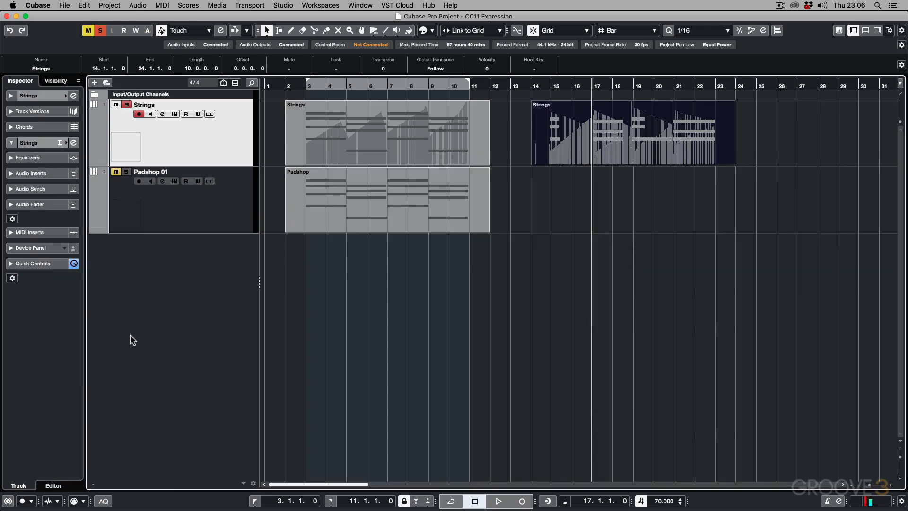
click(161, 217)
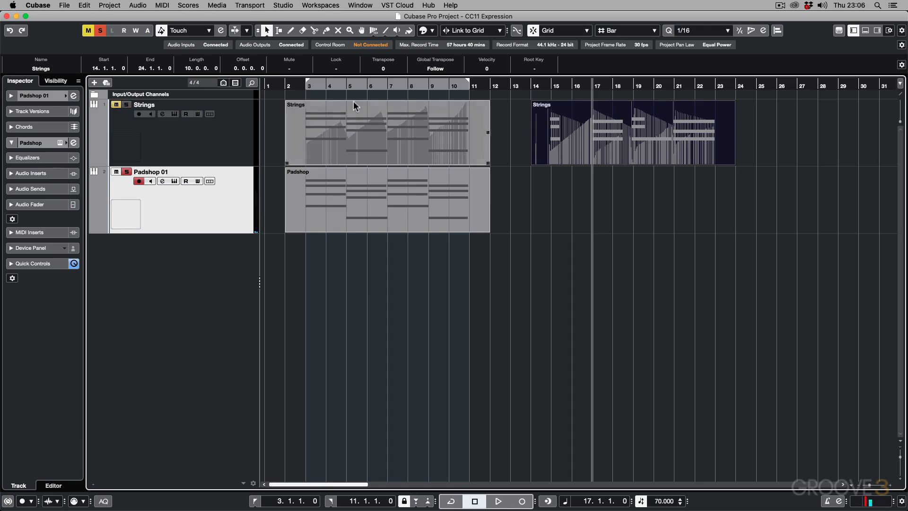
click(530, 86)
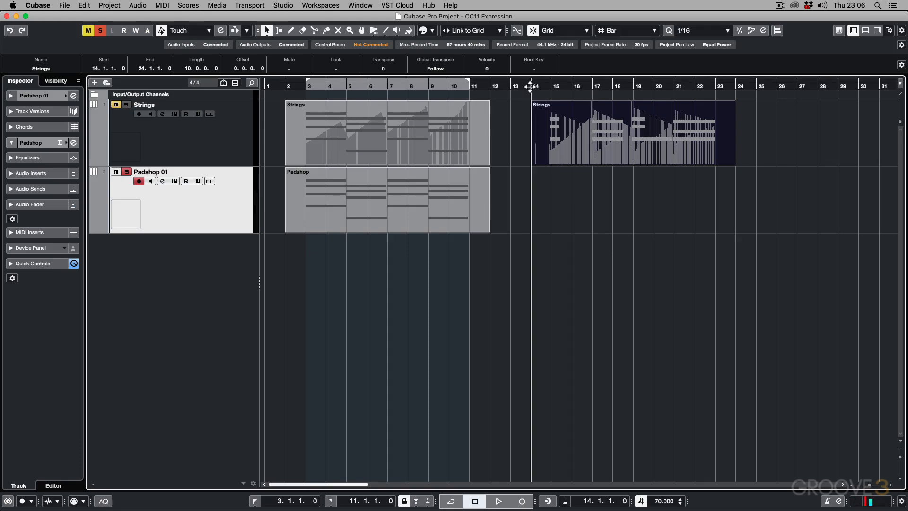
key(KP_Multiply)
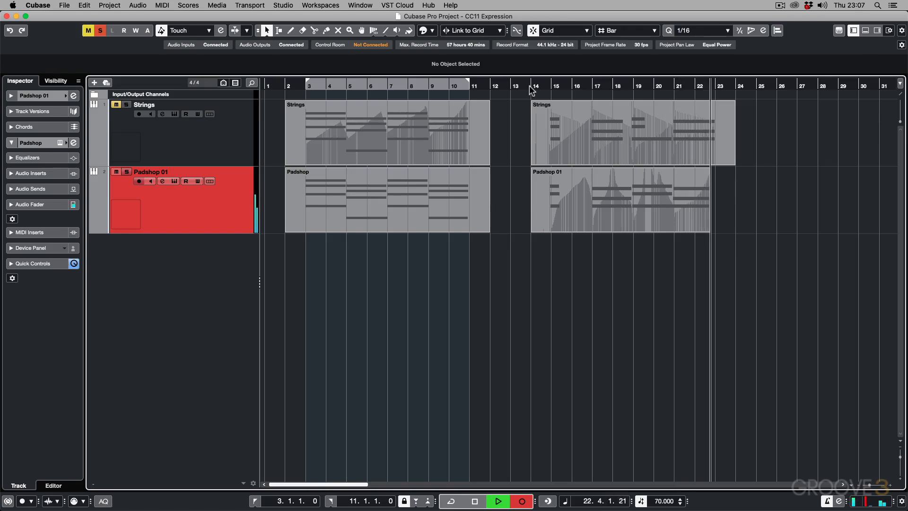
key(space)
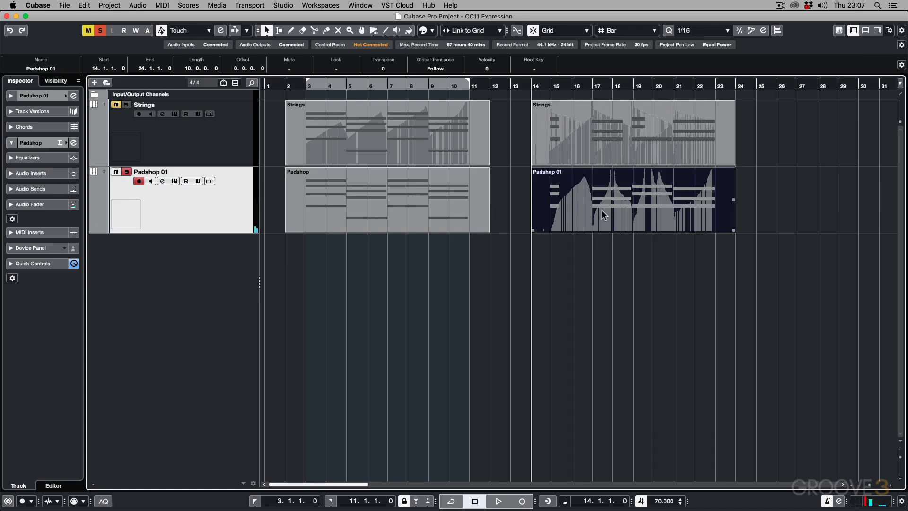
Step: Open the recorded Padshop 01 part in the Key Editor, and add a CC 11 (Expression) lane below an enlarged Modulation lane
double_click(584, 195)
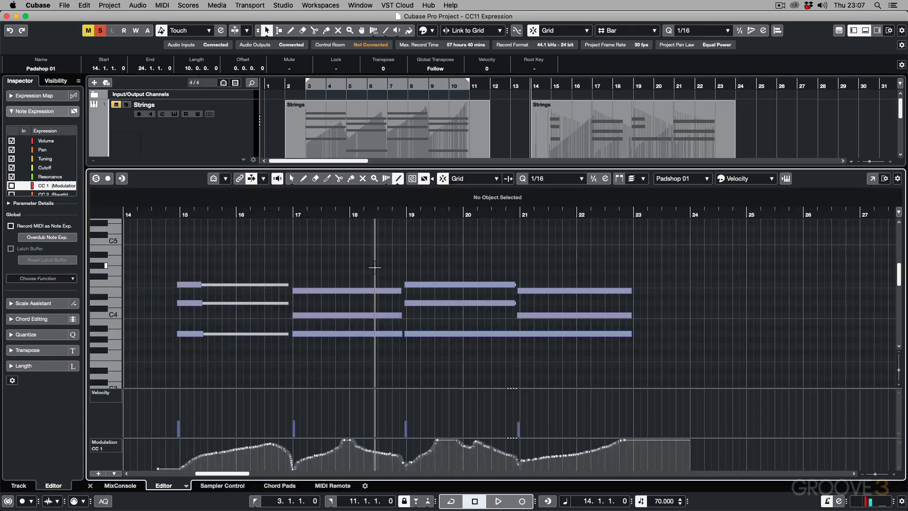
click(98, 474)
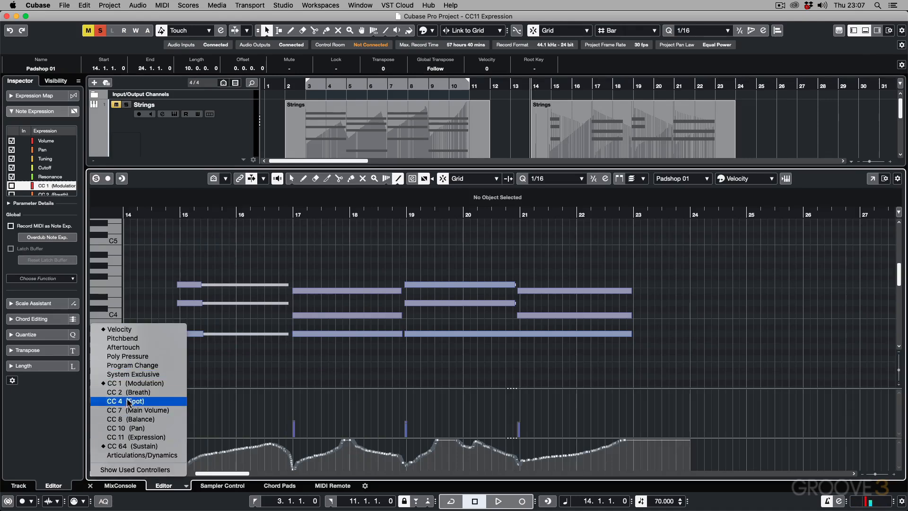
click(137, 436)
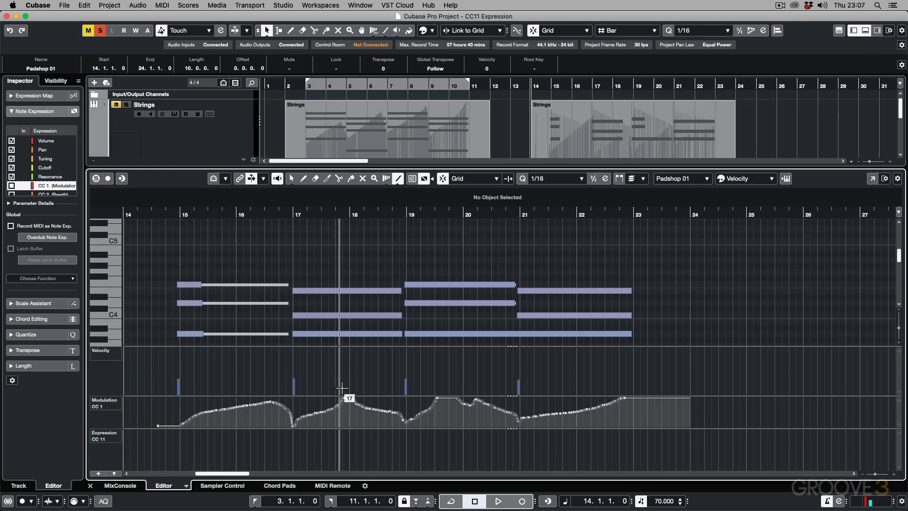
drag(342, 396, 342, 360)
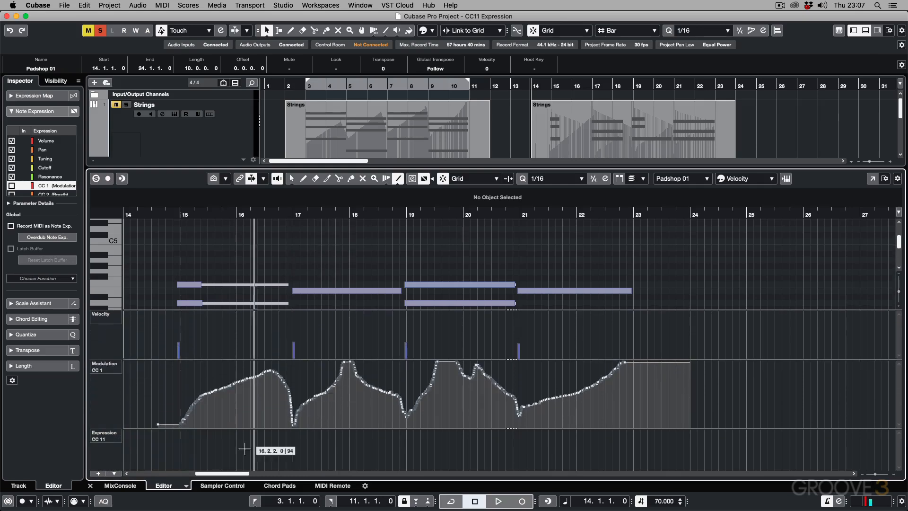
Step: Draw a zigzag of rising and falling CC 11 Expression lines from bar 15 to past bar 23, and play from bar 15
right_click(180, 439)
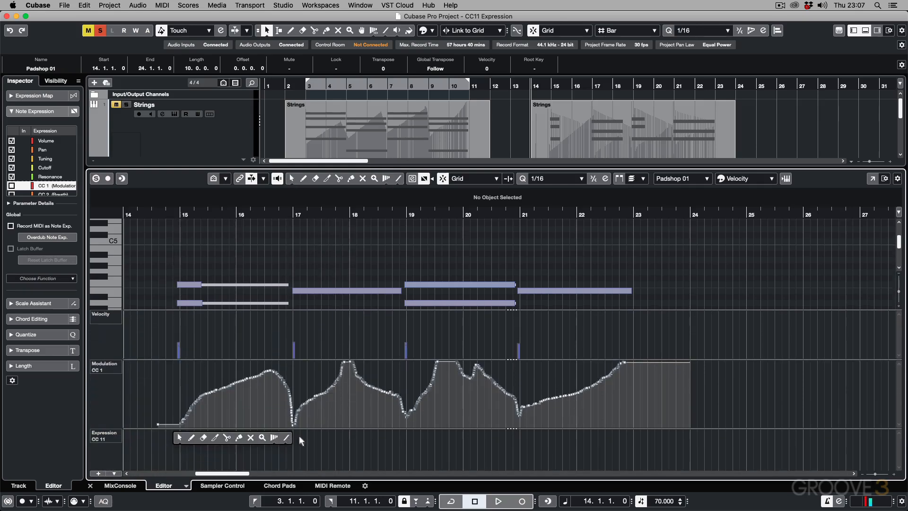
click(287, 438)
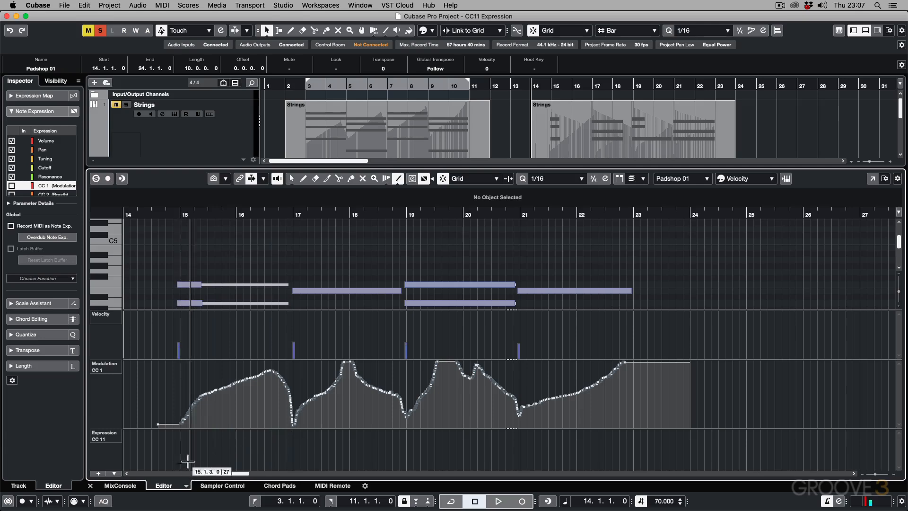
mouse_move(188, 461)
mouse_down()
mouse_move(232, 397)
mouse_move(240, 435)
mouse_move(289, 461)
mouse_move(318, 431)
mouse_move(357, 459)
mouse_move(384, 430)
mouse_move(442, 465)
mouse_move(433, 467)
mouse_move(459, 466)
mouse_move(469, 432)
mouse_move(527, 447)
mouse_move(531, 461)
mouse_move(581, 431)
mouse_move(606, 440)
mouse_up()
drag(643, 456, 659, 457)
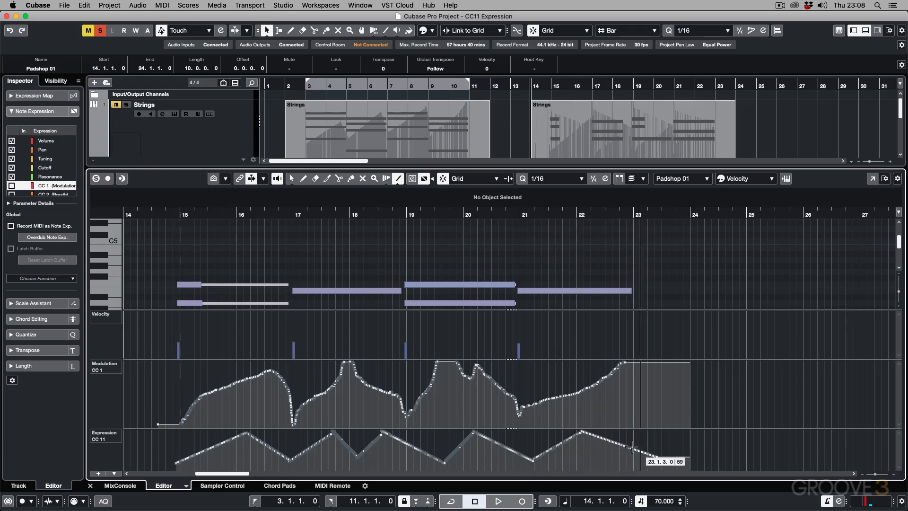
click(177, 214)
key(space)
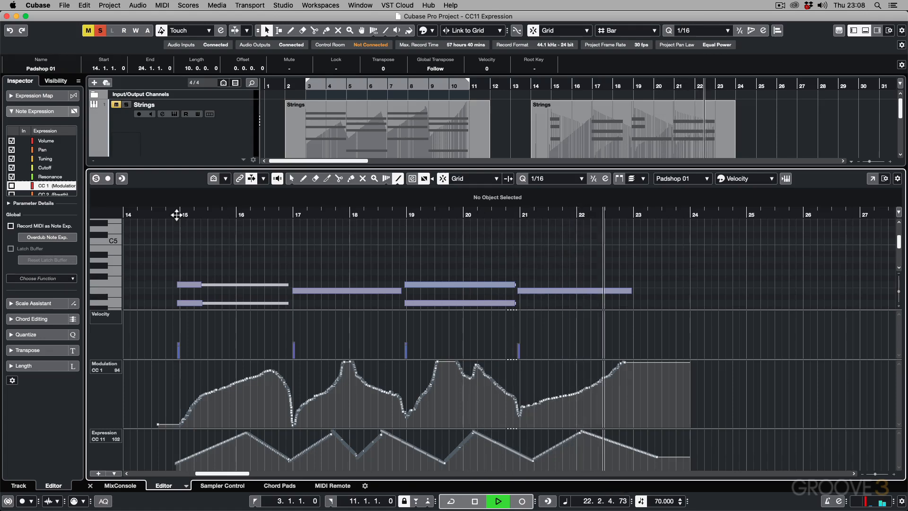
Step: Play the PADS part from bar 45, and examine its notes and CC 1 (Modulation) lane in the Key Editor
key(space)
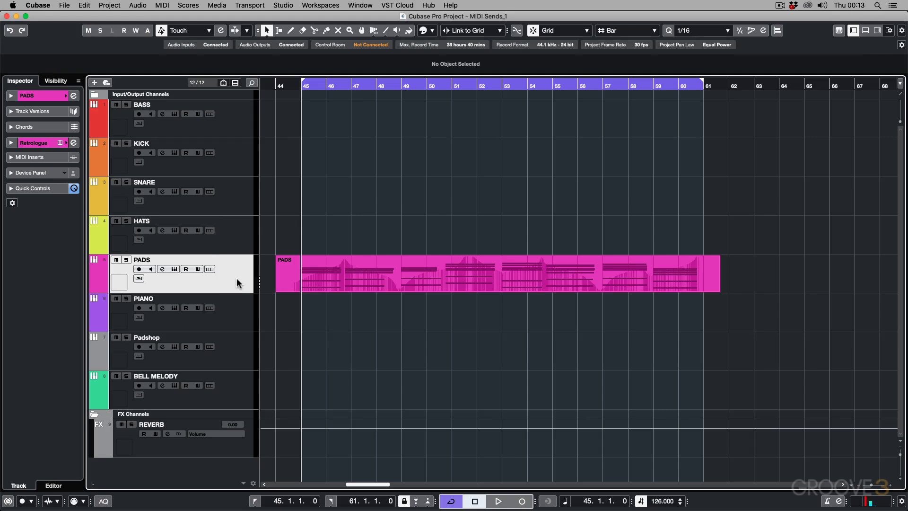
key(space)
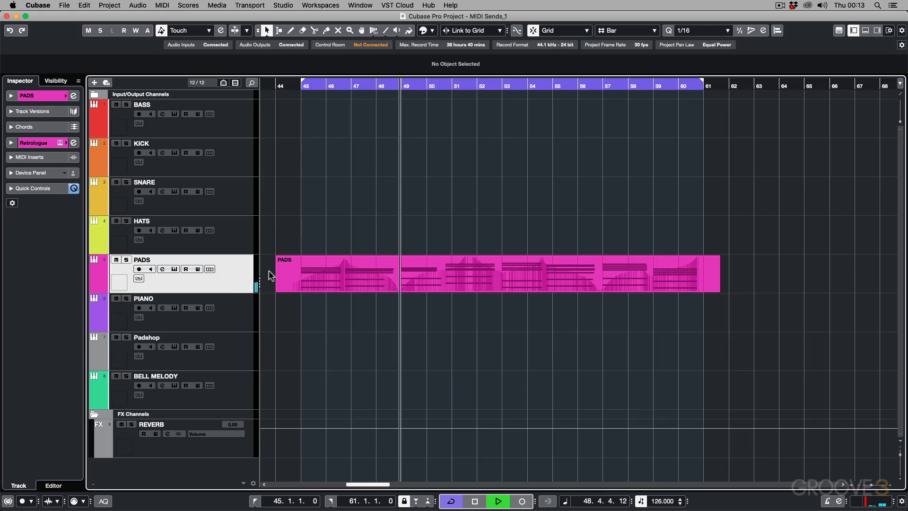
double_click(419, 275)
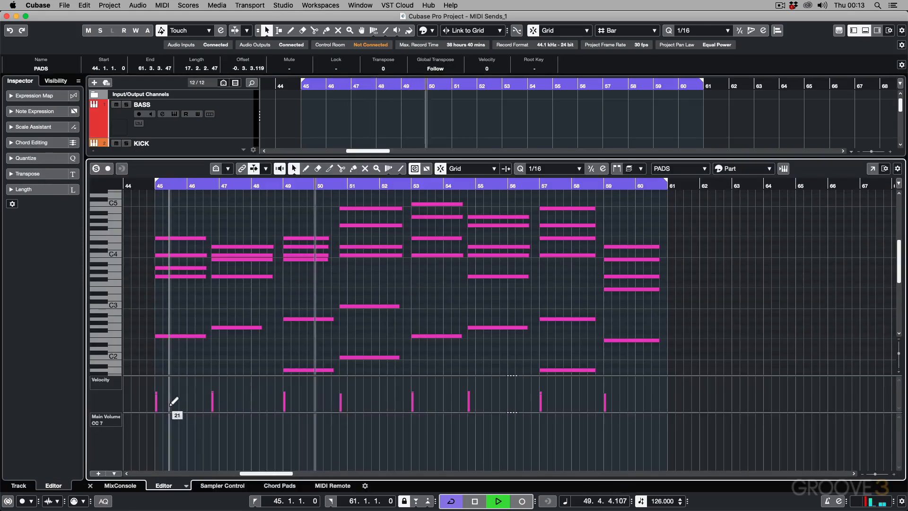
click(107, 420)
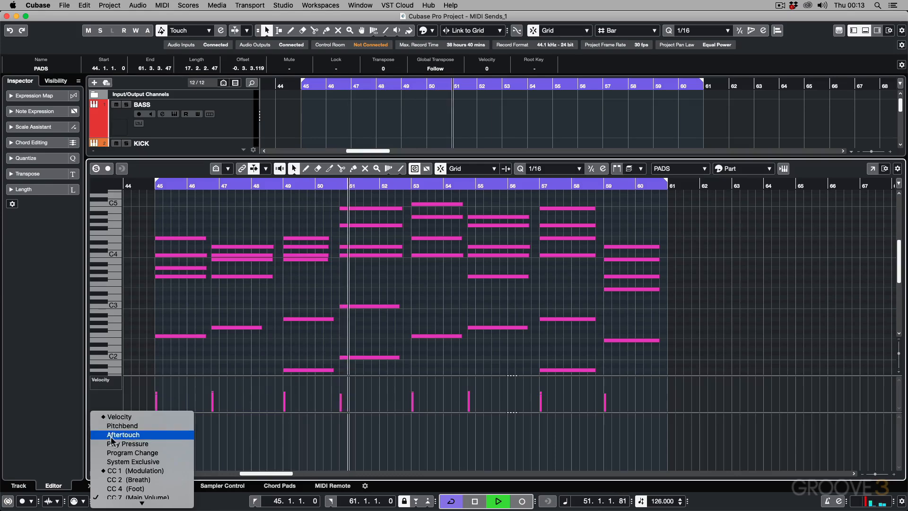
click(121, 468)
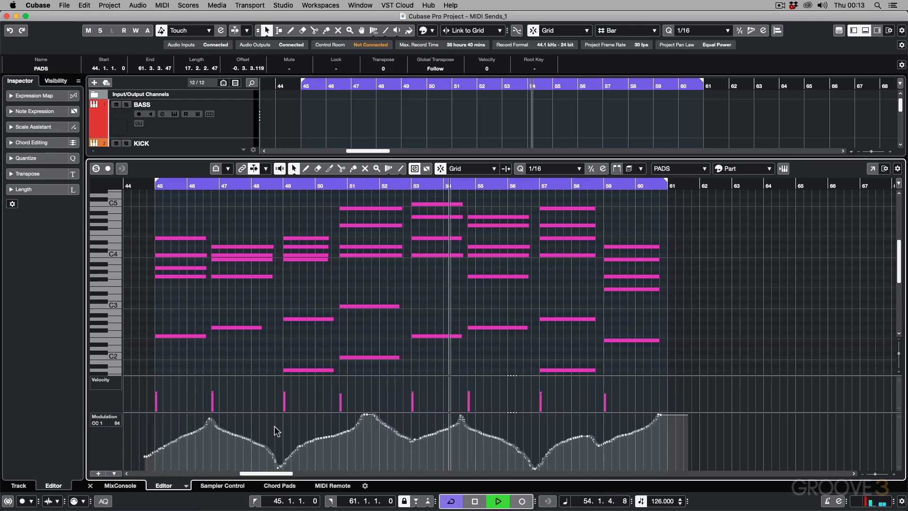
key(space)
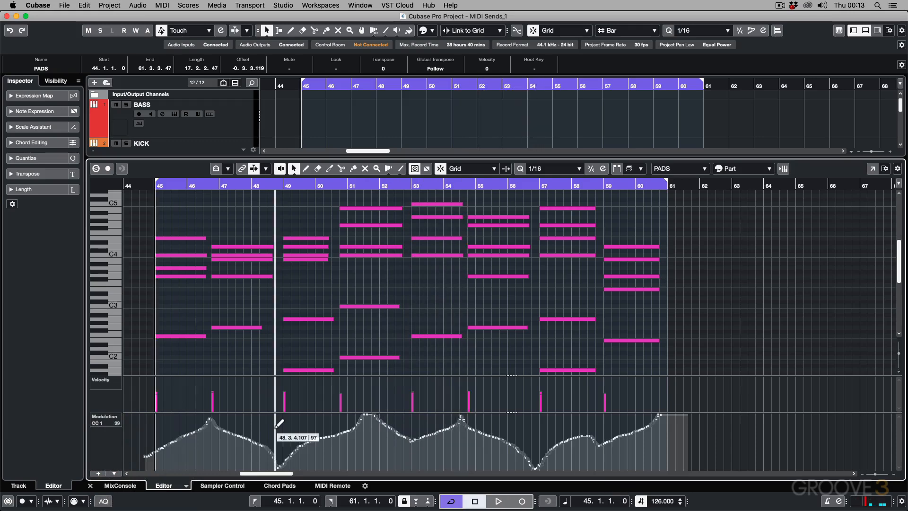
key(Return)
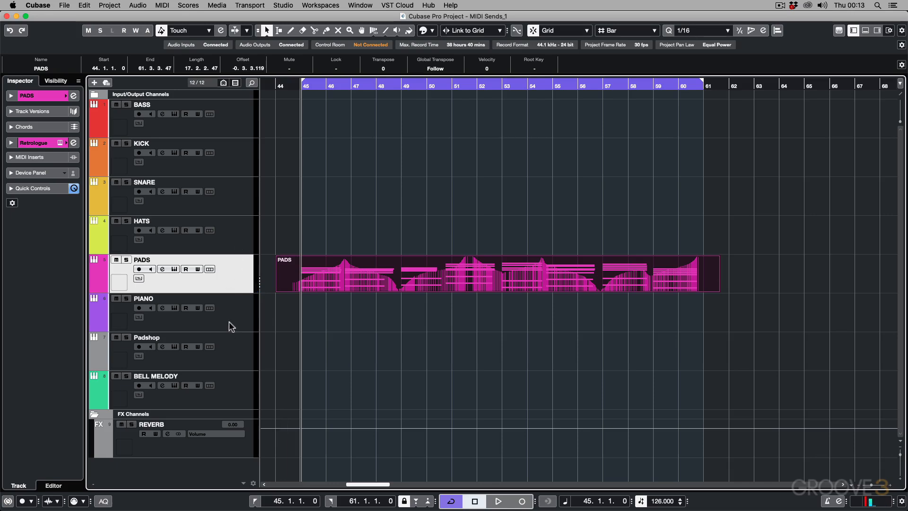
Step: Add one MIDI track named CHORDS directly below the PADS track
click(234, 377)
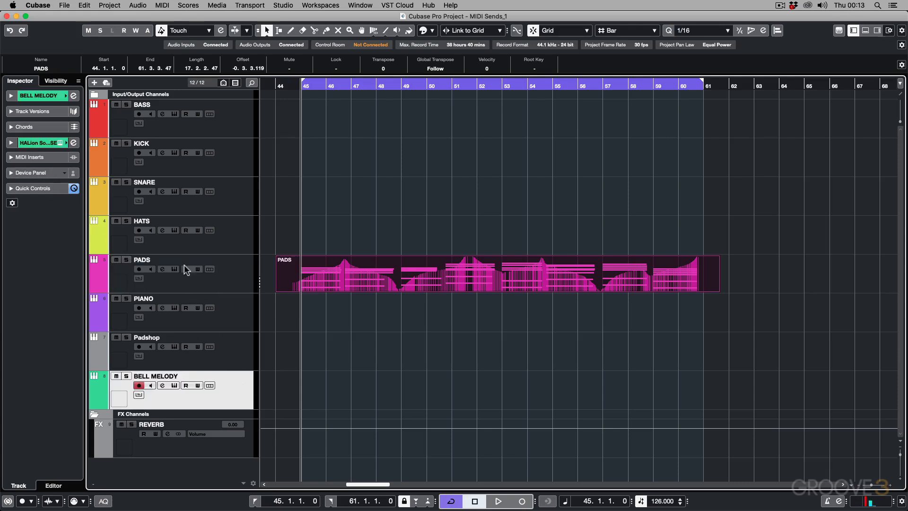
click(229, 286)
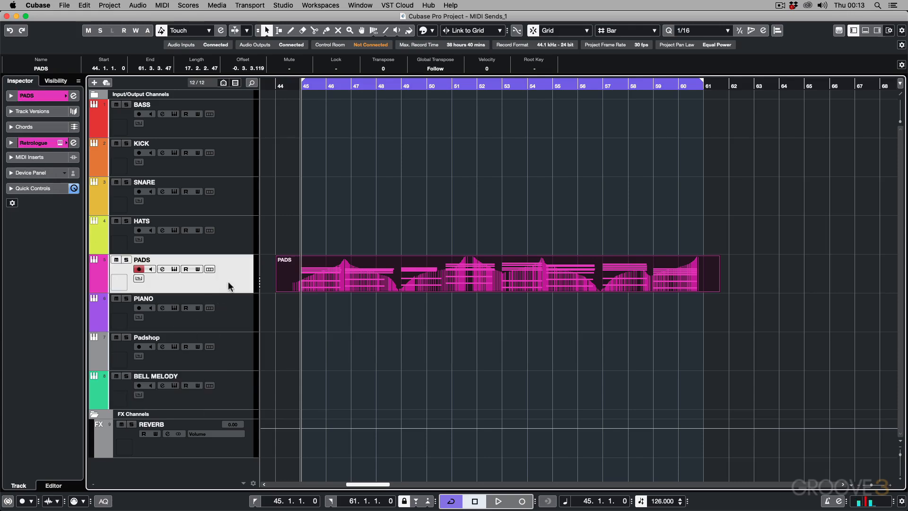
click(312, 271)
click(117, 5)
mouse_move(126, 18)
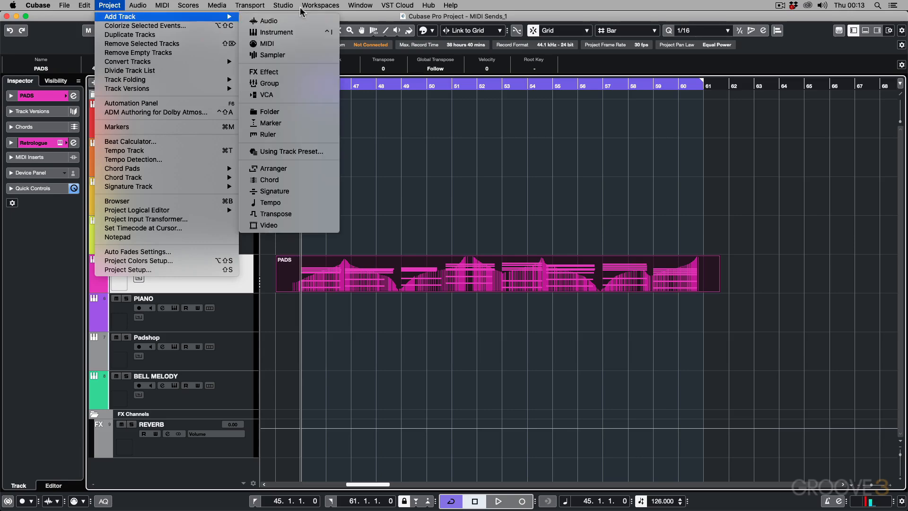
click(285, 41)
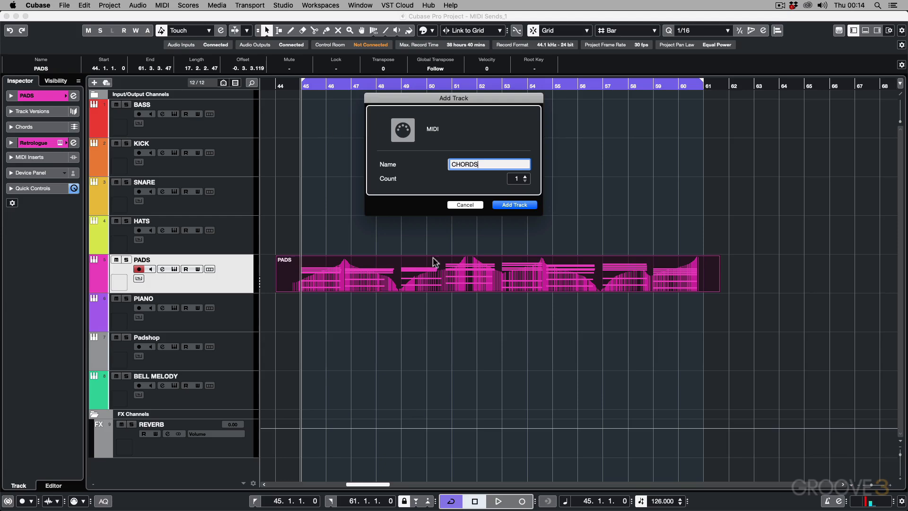
click(508, 206)
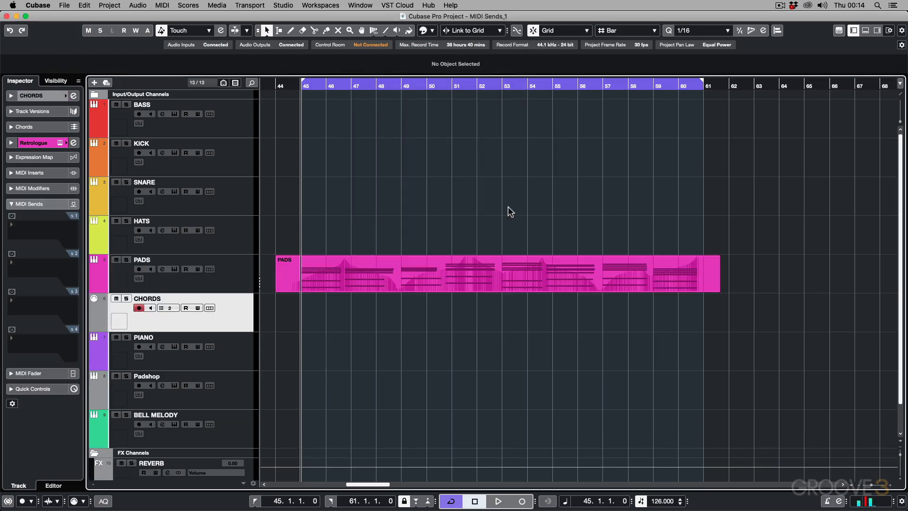
Step: Move the CHORDS track above PADS, and move the PADS part onto it at the same bar position
drag(237, 305, 237, 268)
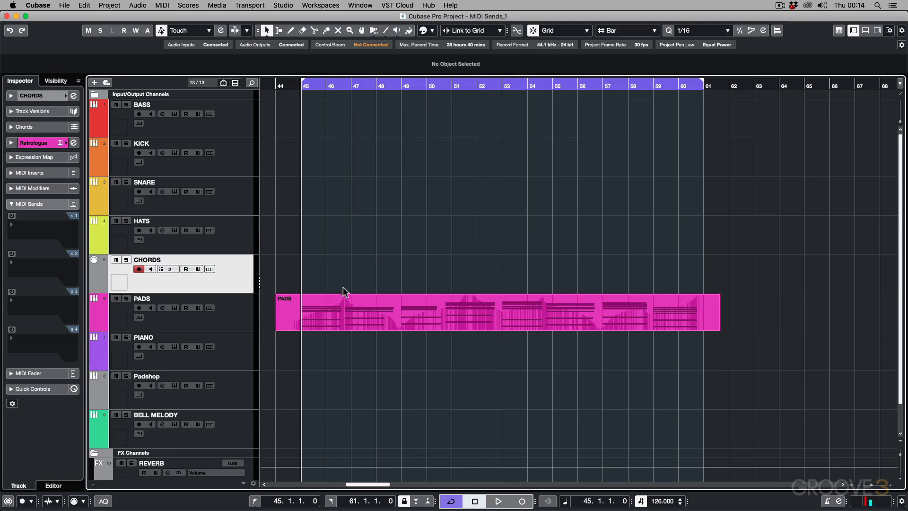
click(351, 303)
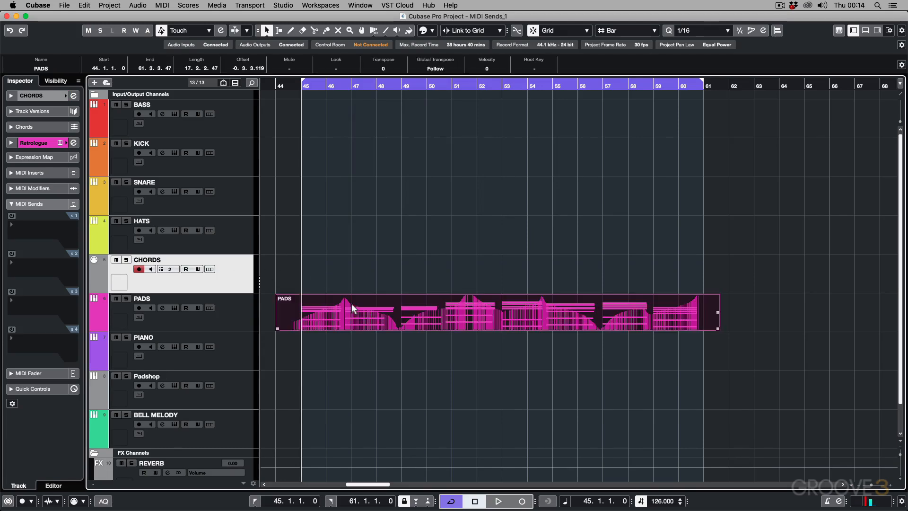
drag(351, 304, 348, 287)
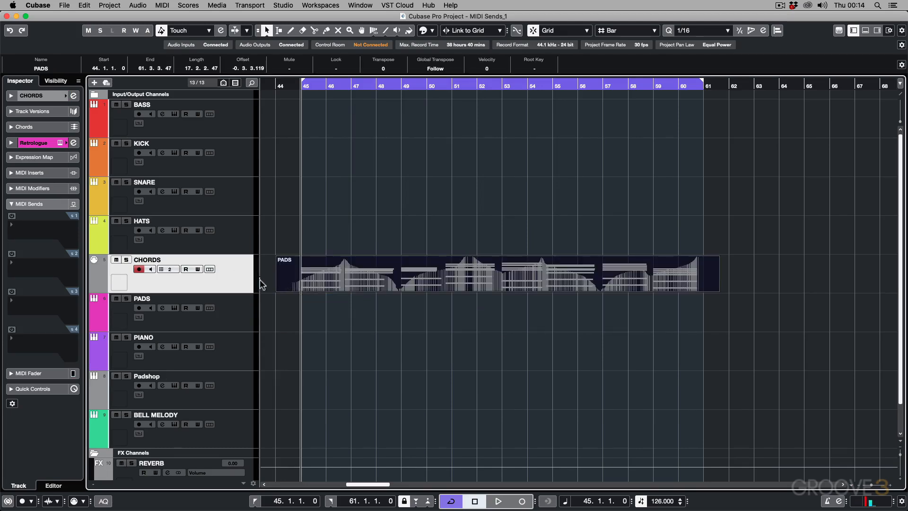
Step: Set the CHORDS track's MIDI channel to 1 and its output routing to Not Connected, and test it with playback
click(174, 270)
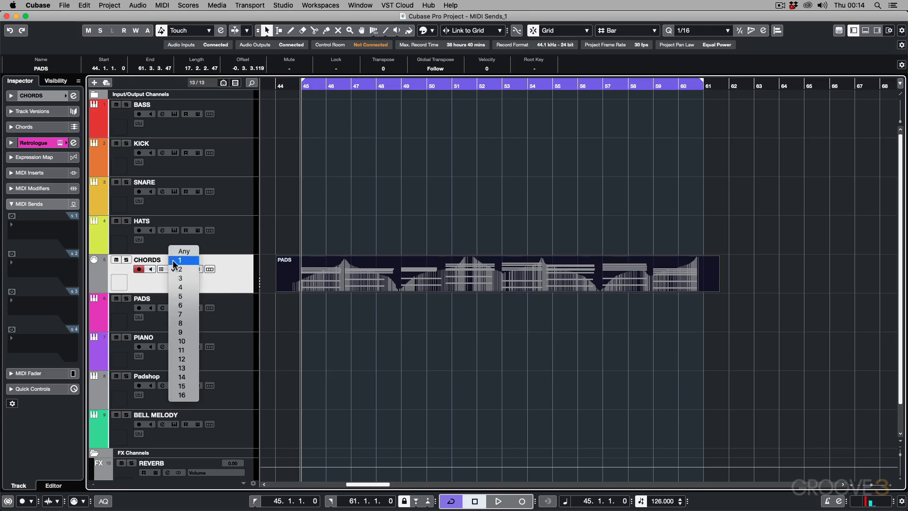
click(173, 261)
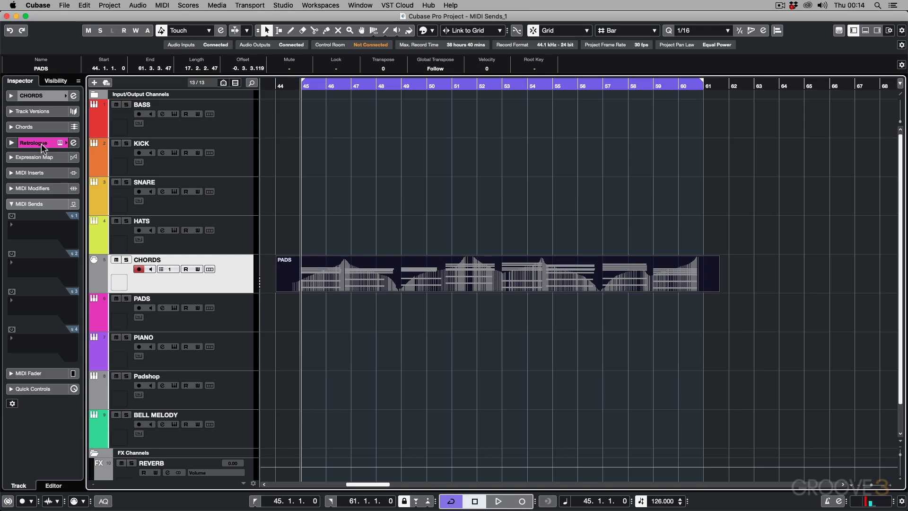
click(10, 96)
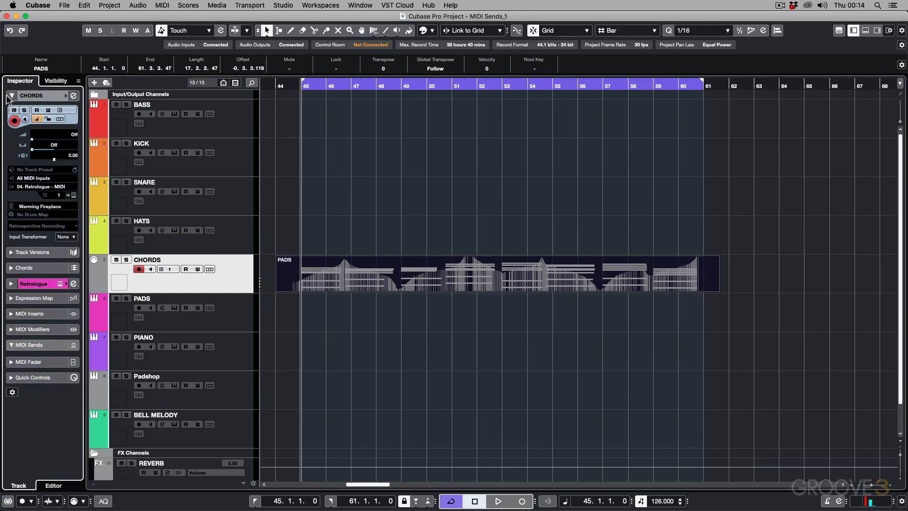
click(33, 186)
click(48, 227)
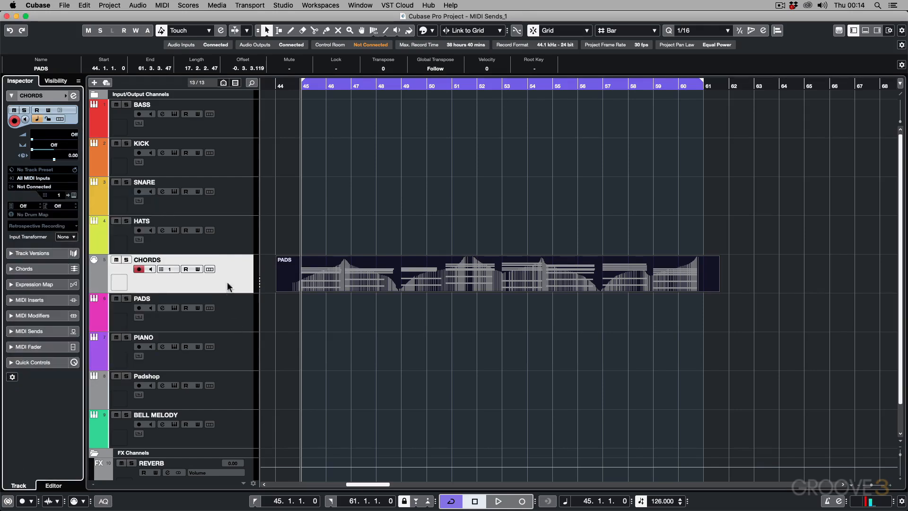
key(space)
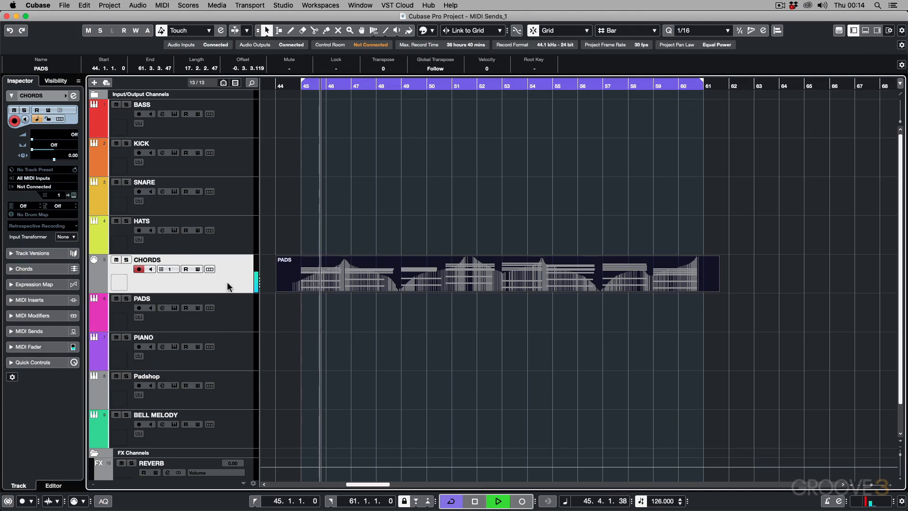
key(space)
click(300, 273)
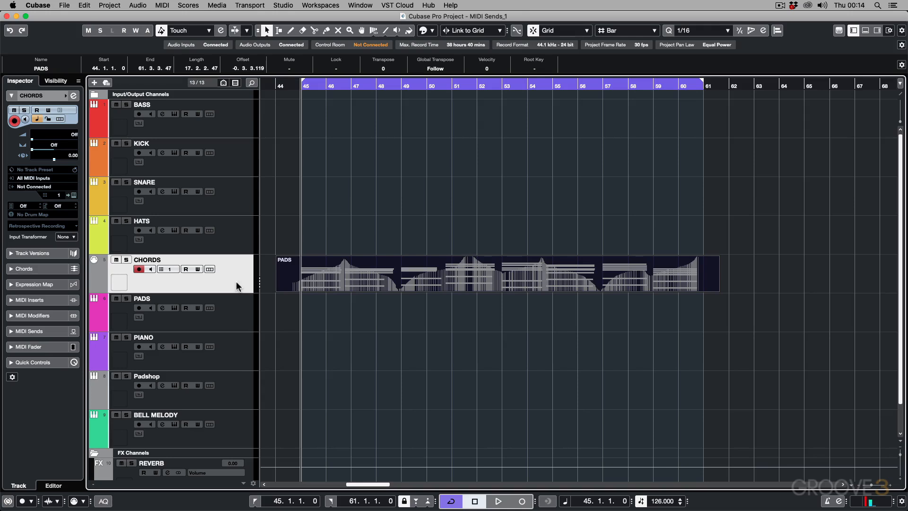
Step: Activate the first MIDI send on CHORDS with 04. Retrologue - MIDI as its destination, and play the part
click(10, 332)
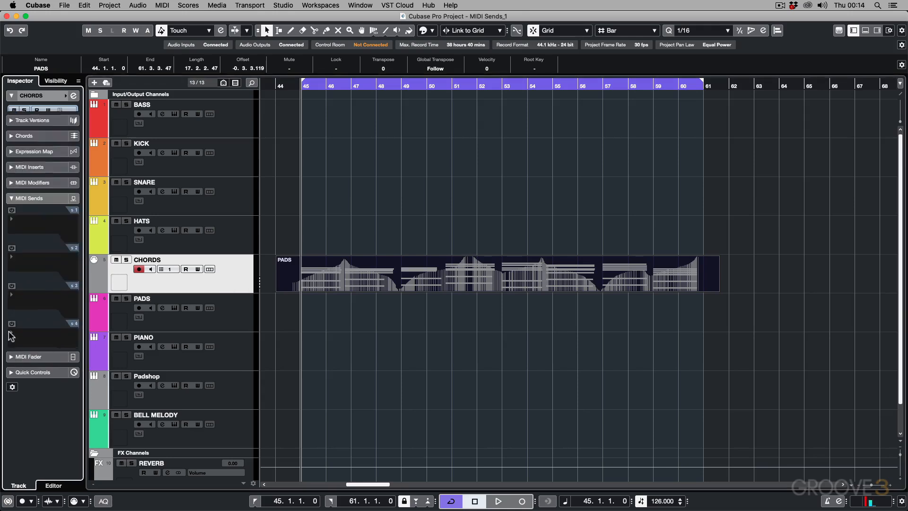
click(12, 389)
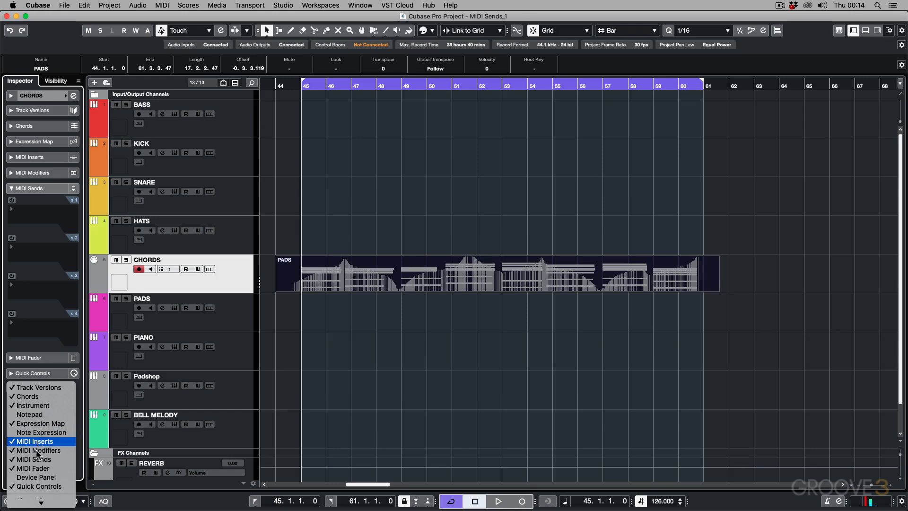
click(36, 208)
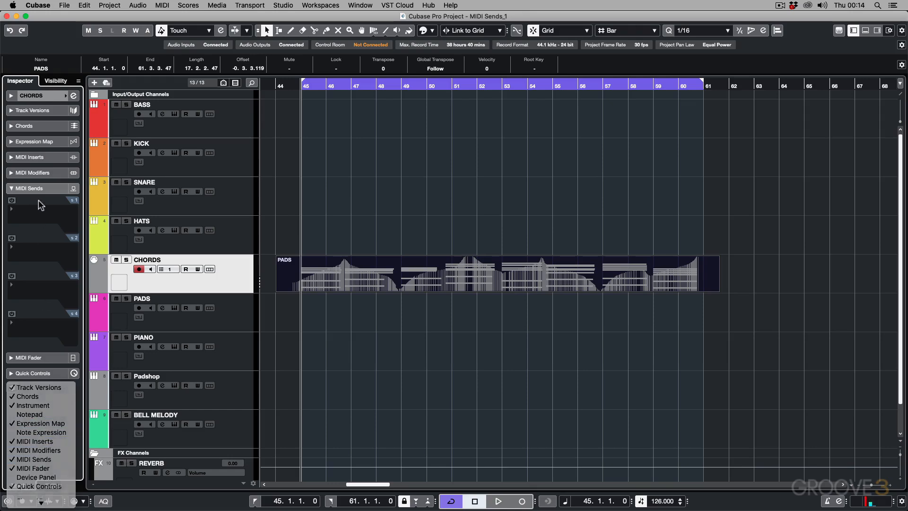
click(12, 200)
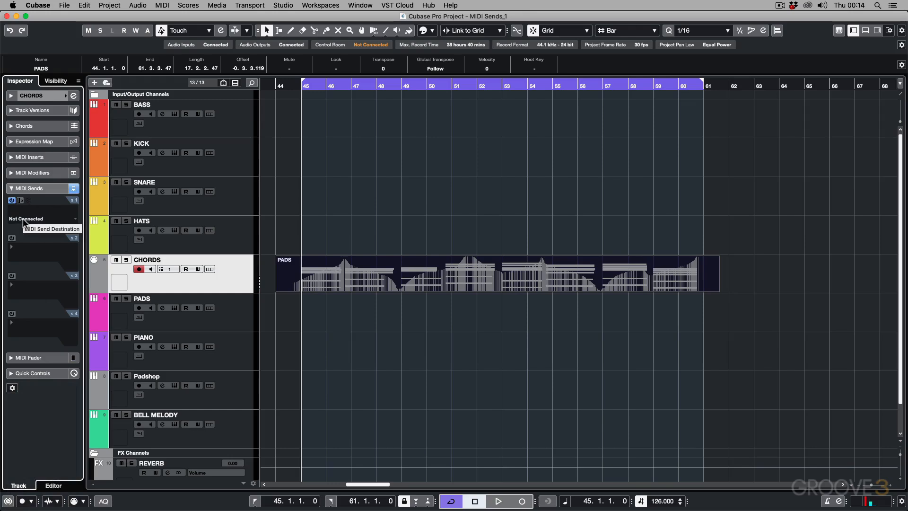
click(23, 217)
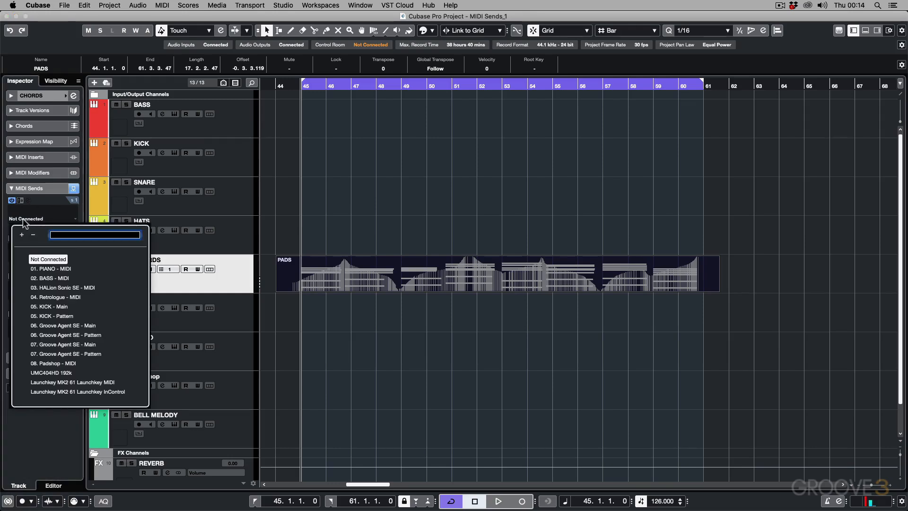
click(43, 297)
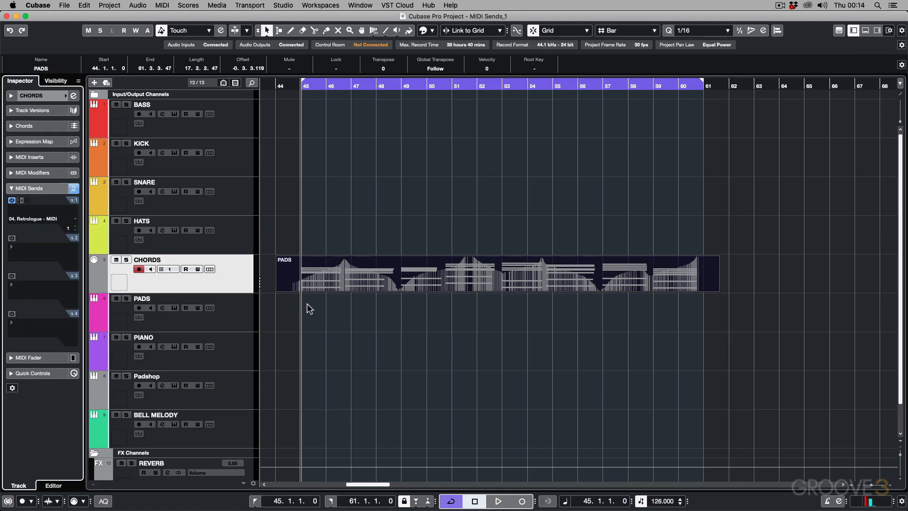
key(space)
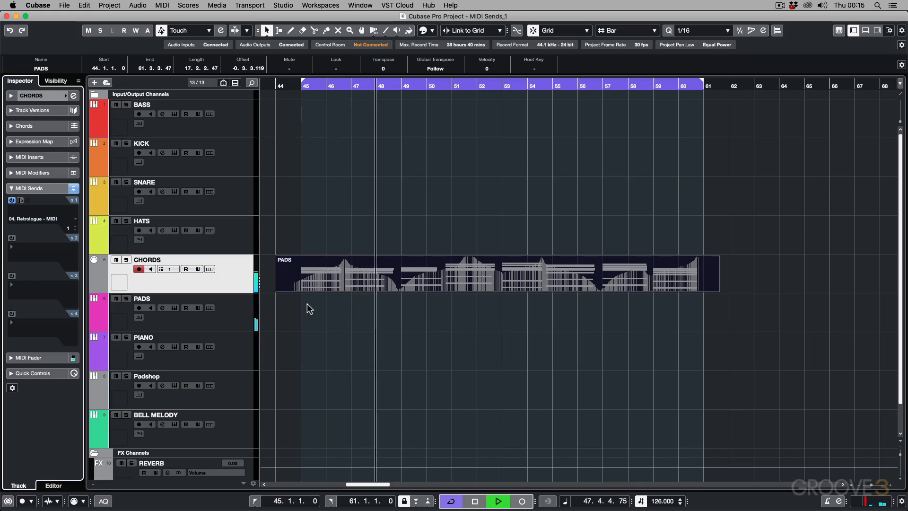
key(space)
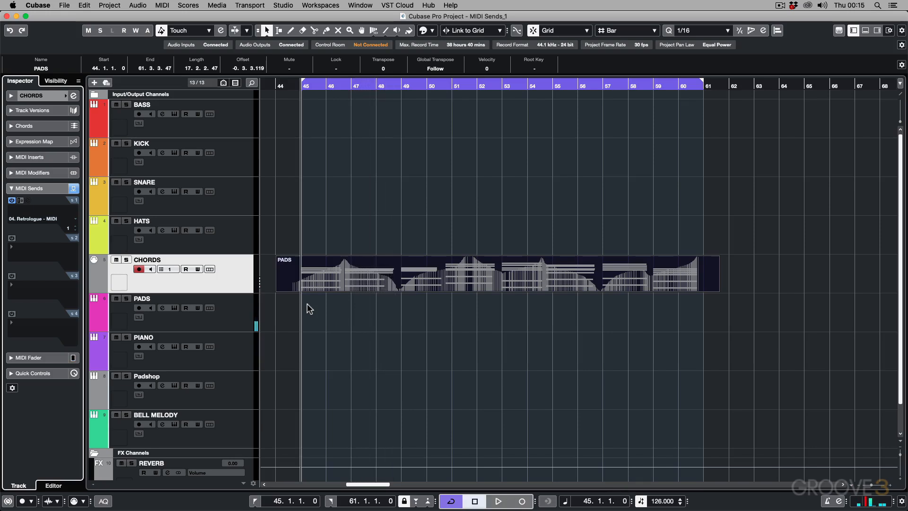
Step: Activate the second MIDI send on CHORDS with 01. PIANO - MIDI as its destination, and play back with the PIANO track selected
click(230, 351)
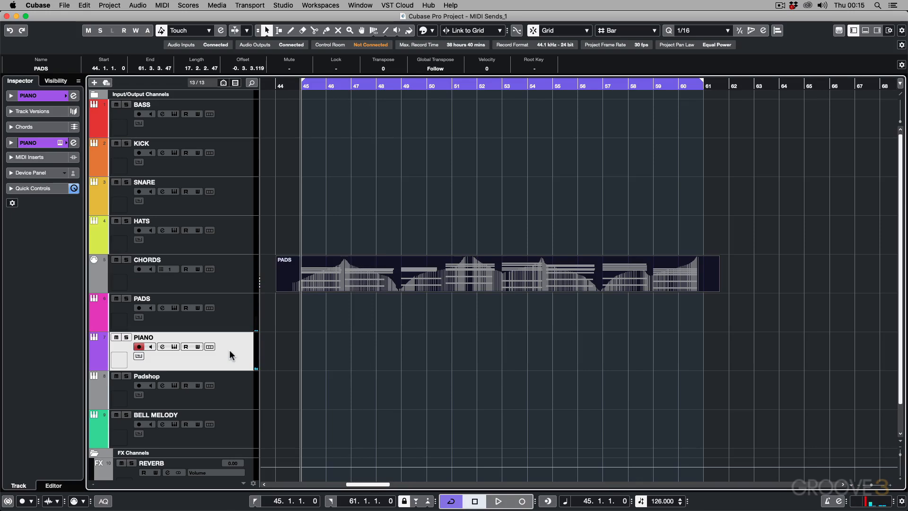
click(224, 261)
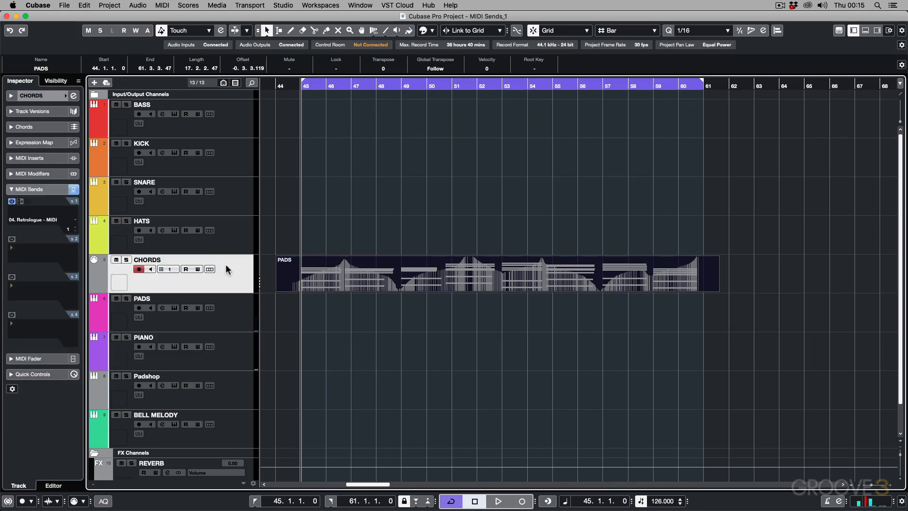
click(12, 238)
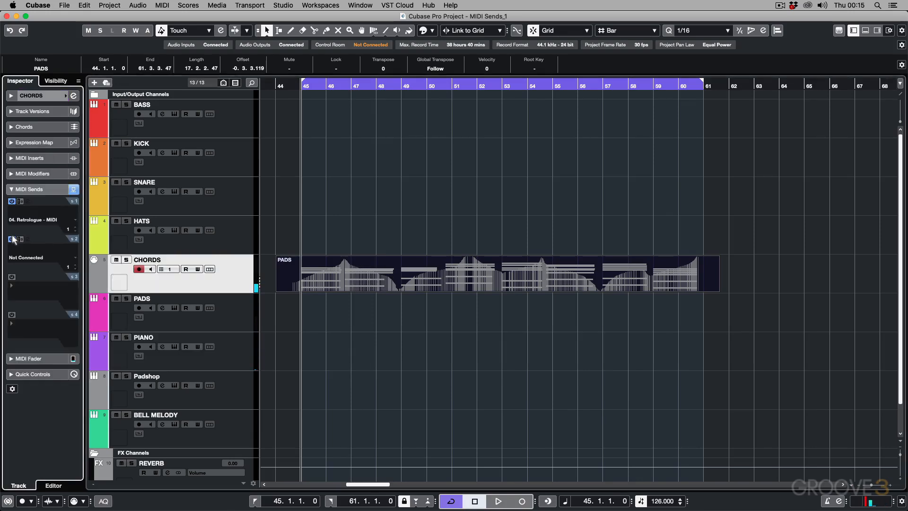
click(23, 258)
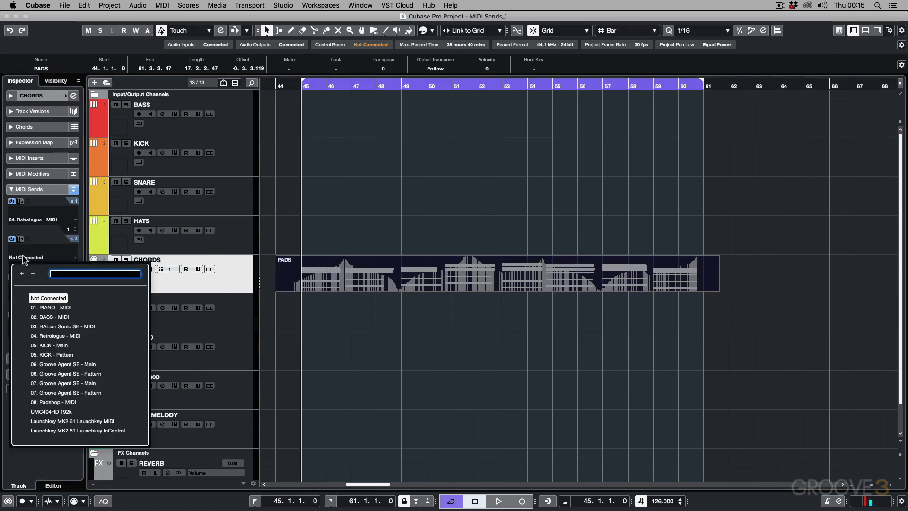
click(60, 308)
key(space)
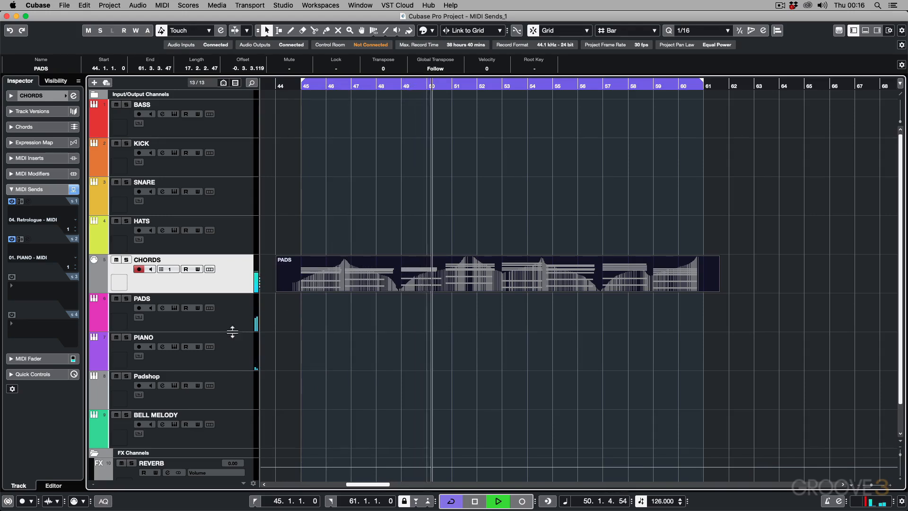
click(239, 355)
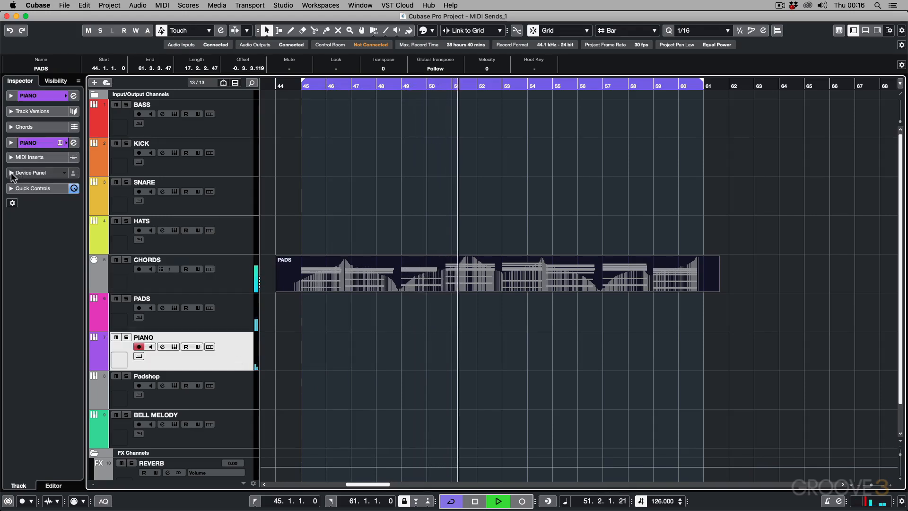
Step: Raise the PIANO track's volume to about 0.44 dB during playback, and stop the transport
click(11, 143)
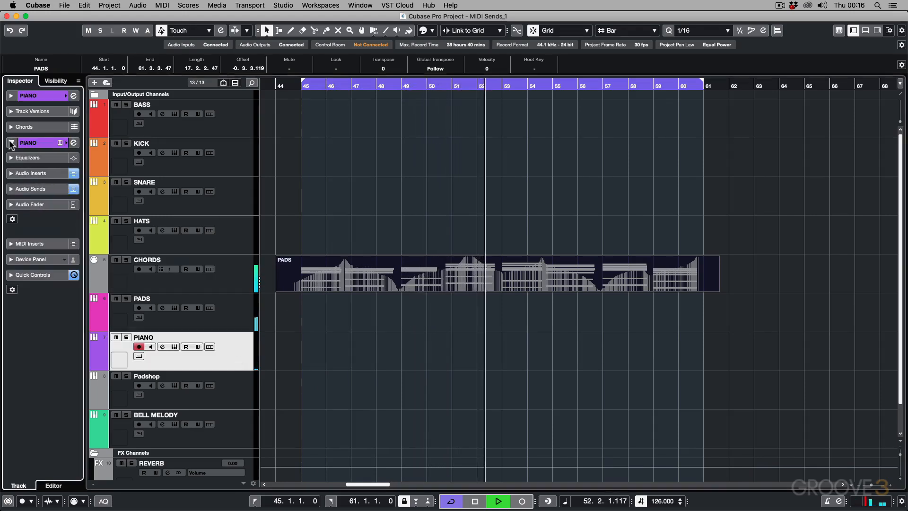
click(18, 204)
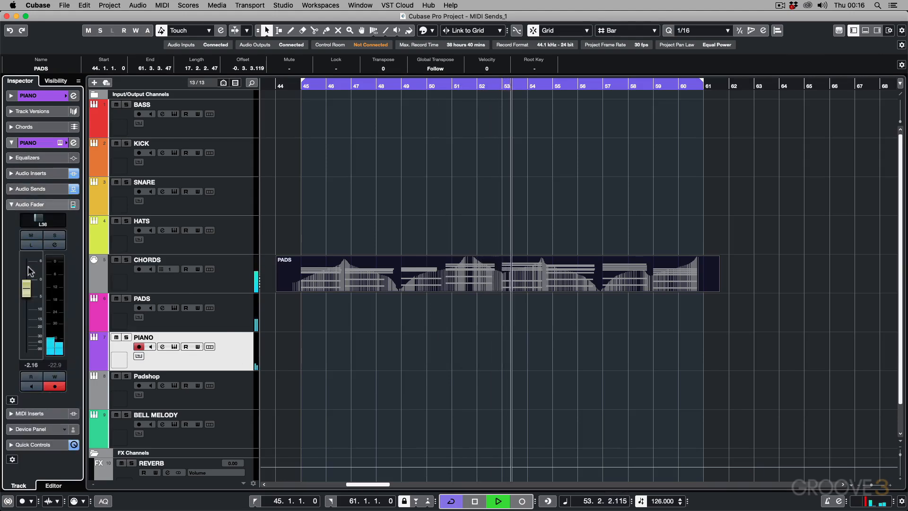
drag(29, 287, 30, 280)
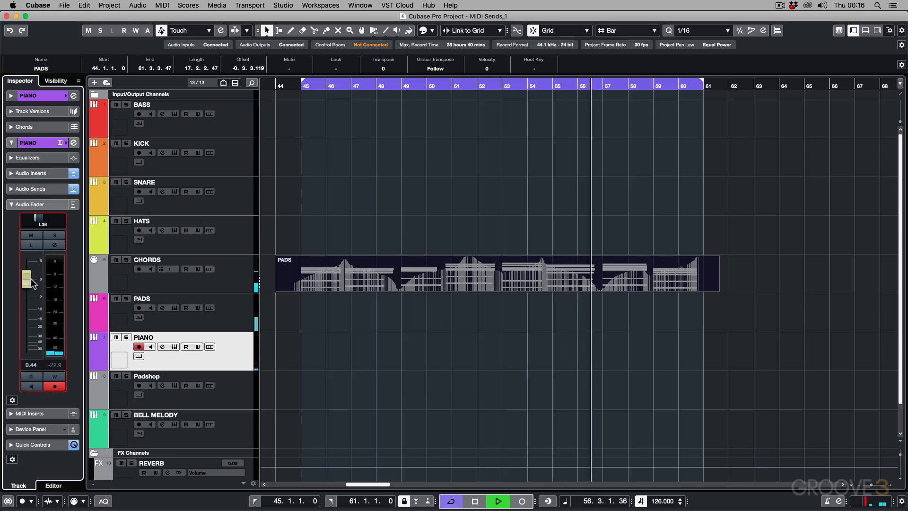
key(space)
click(10, 206)
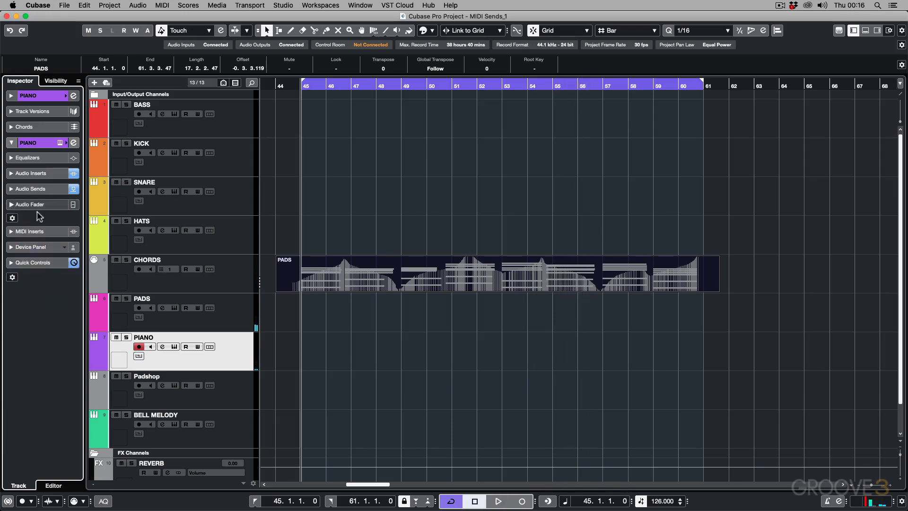
Step: Activate the third MIDI send on CHORDS with 08. Padshop - MIDI as its destination, and play back with the Padshop track selected
click(224, 279)
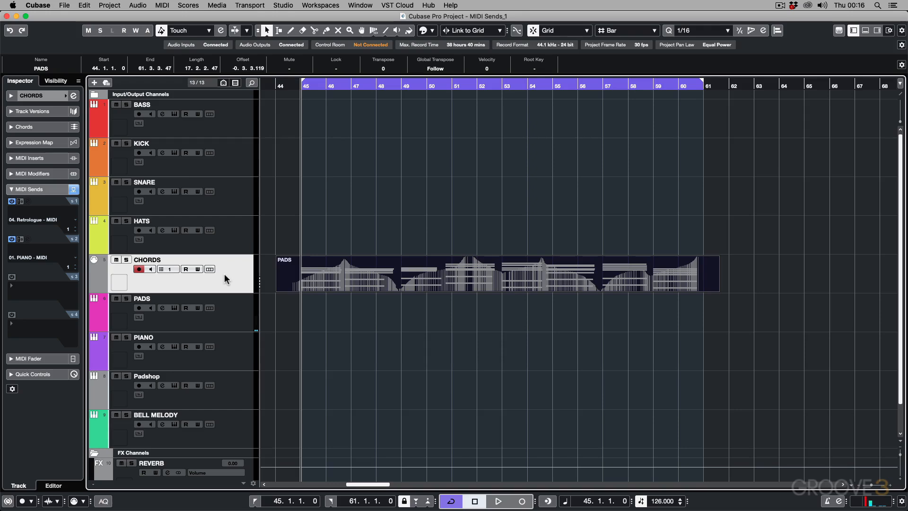
click(11, 277)
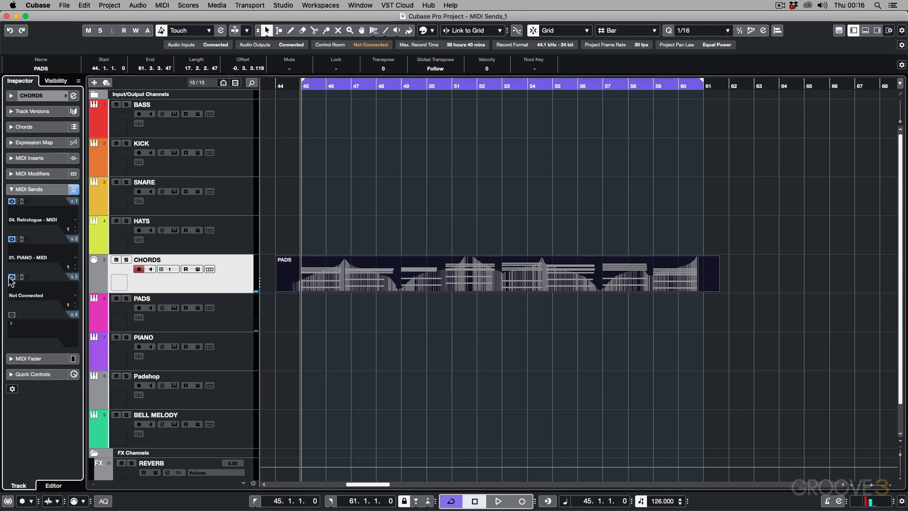
click(38, 295)
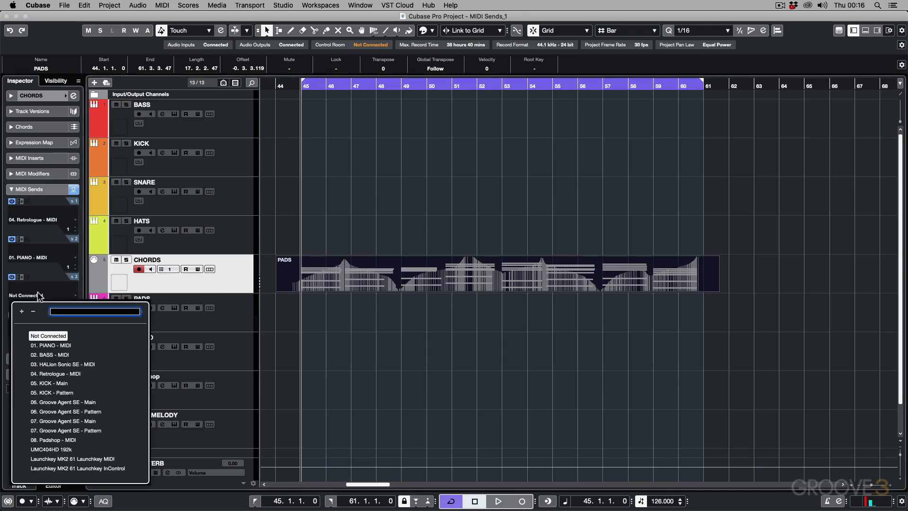
click(53, 440)
key(space)
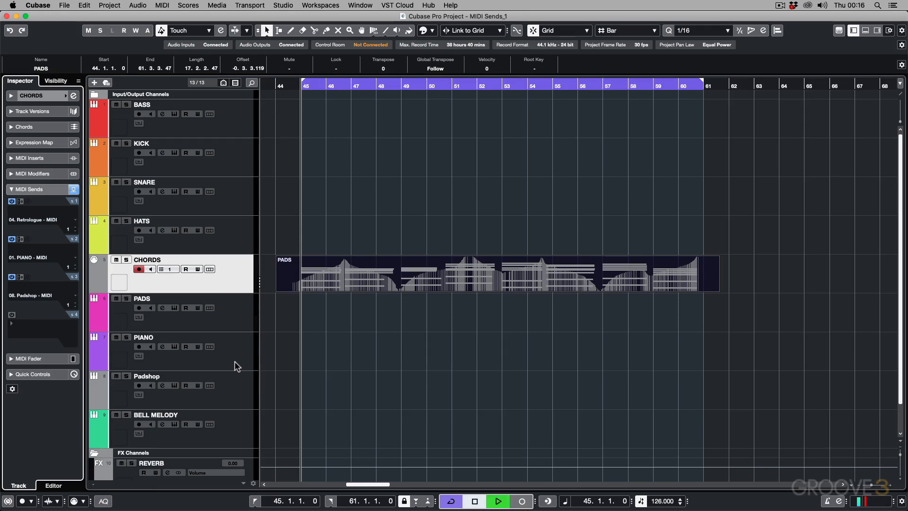
click(235, 381)
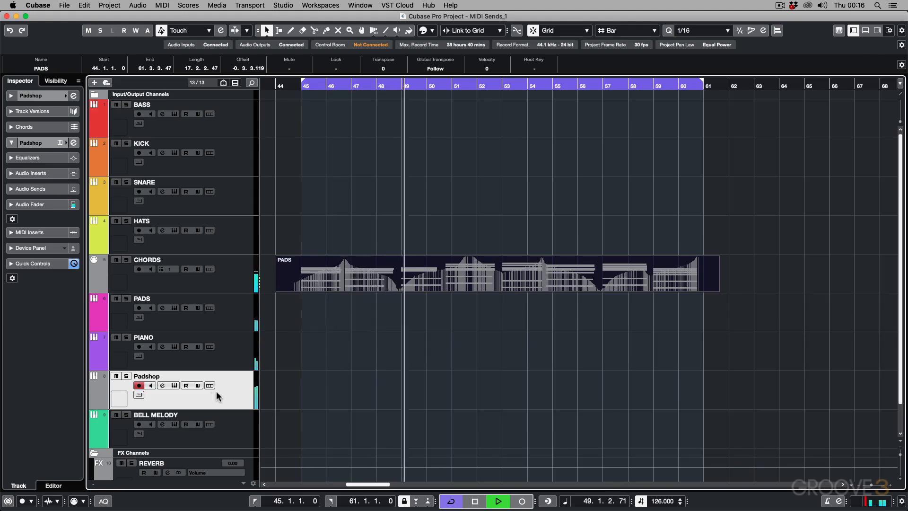
key(space)
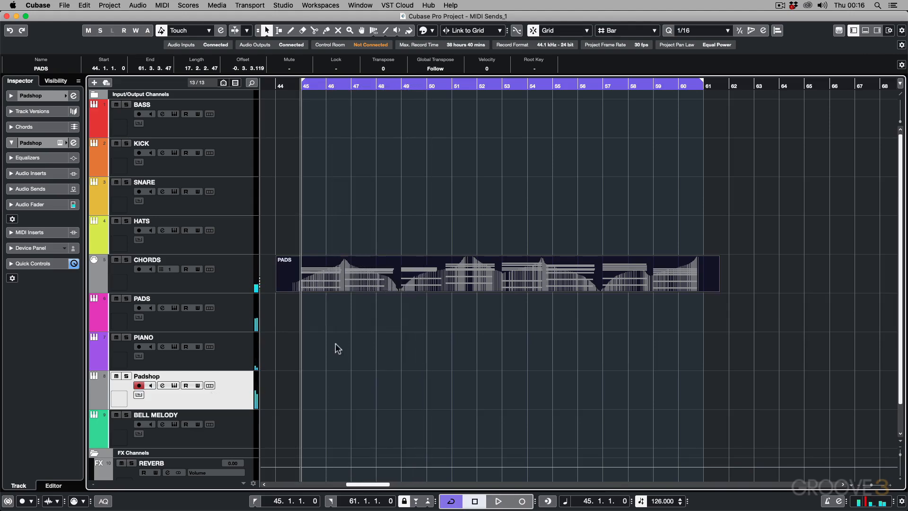
Step: Try scaling down the whole CC 1 modulation curve of the part on CHORDS, and audition it with playback
double_click(402, 262)
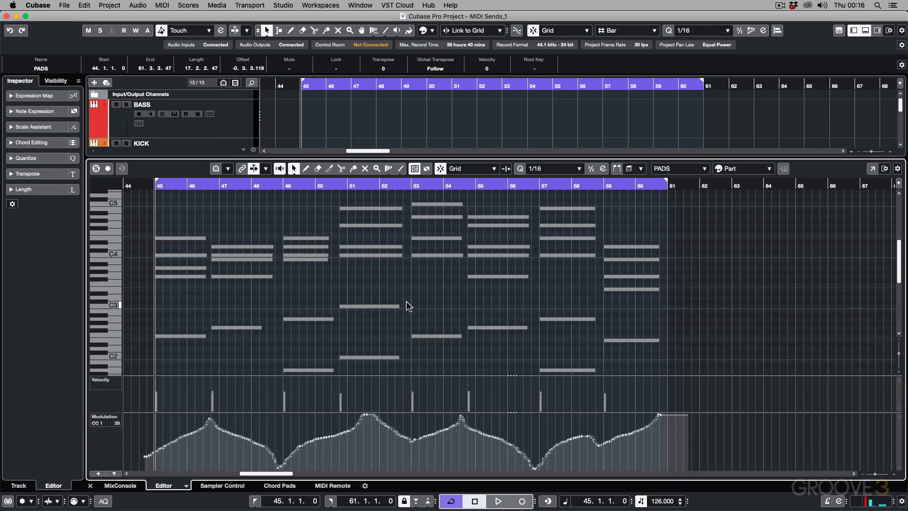
key(super+a)
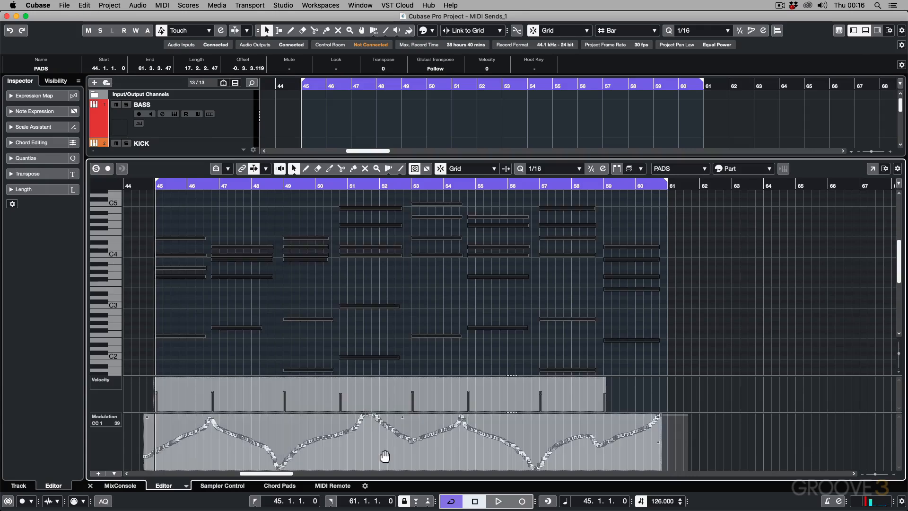
drag(659, 445, 656, 484)
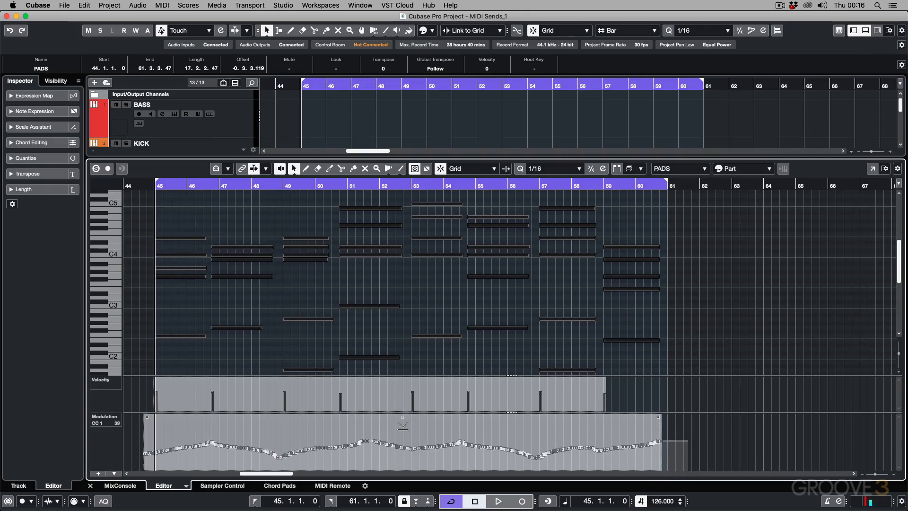
key(super+e)
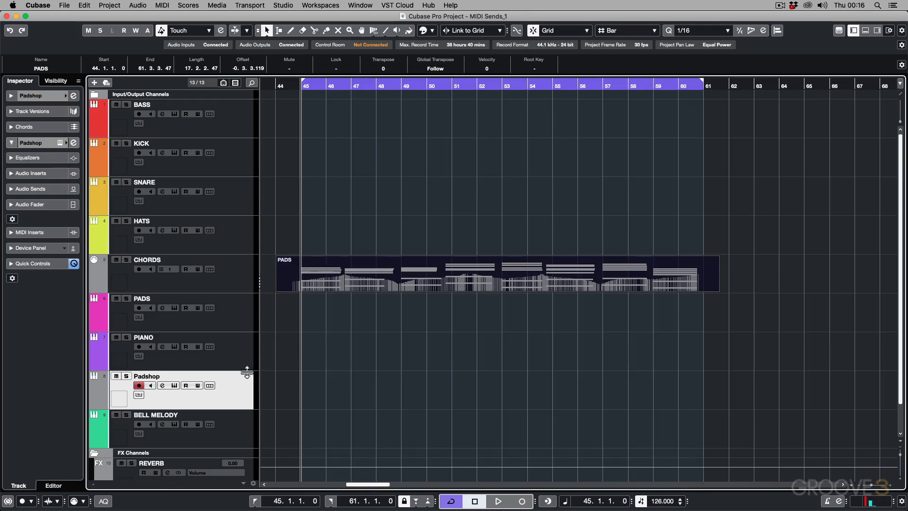
key(space)
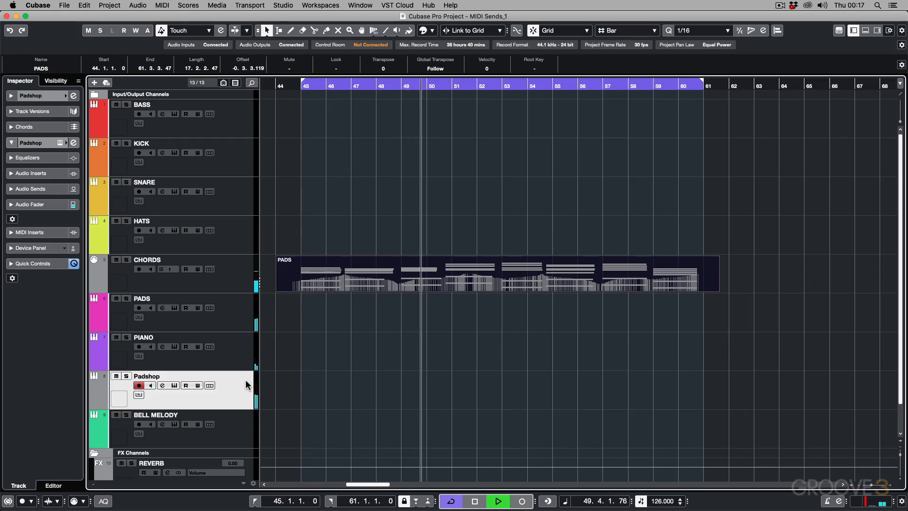
key(space)
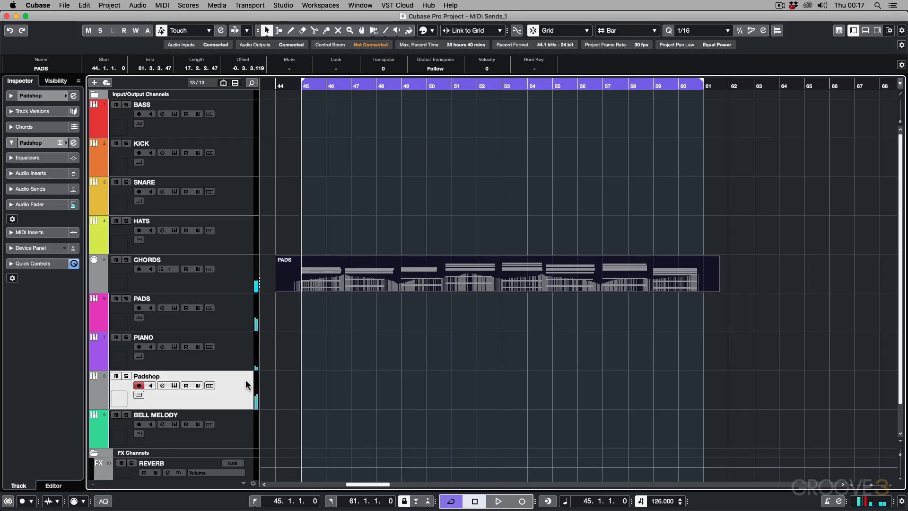
Step: Undo the scaling of the modulation curve in the CHORDS part, and close the editor
double_click(409, 259)
key(super+z)
key(super+z)
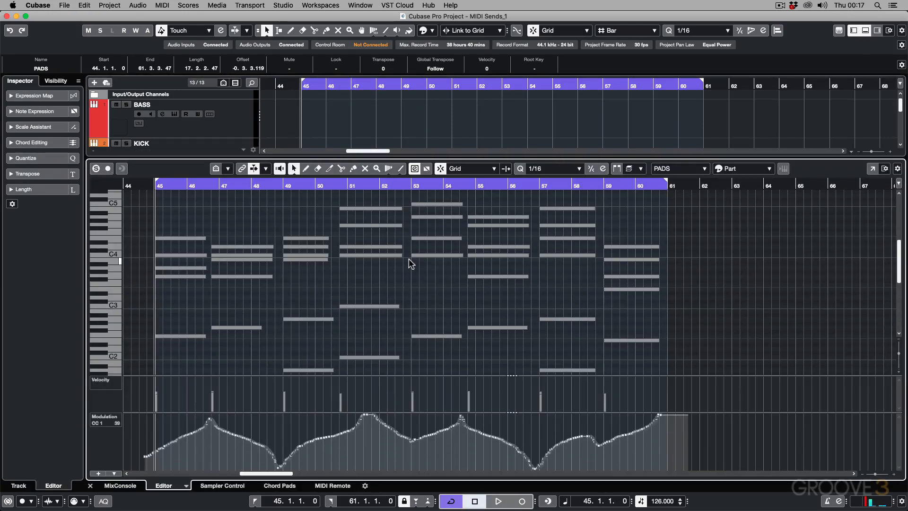
key(Return)
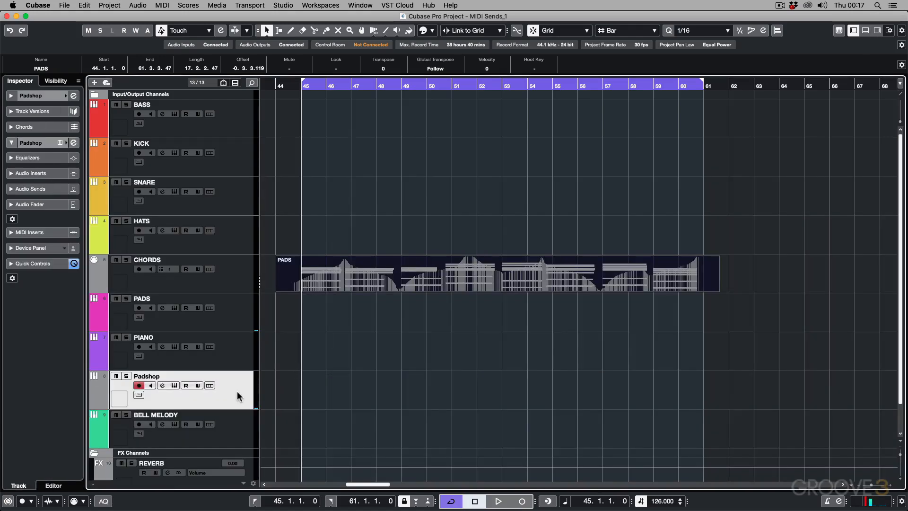
Step: Lower the Padshop track's volume to about -9.98 dB and pan it to R69 while playing back
click(11, 204)
drag(25, 296, 24, 312)
key(space)
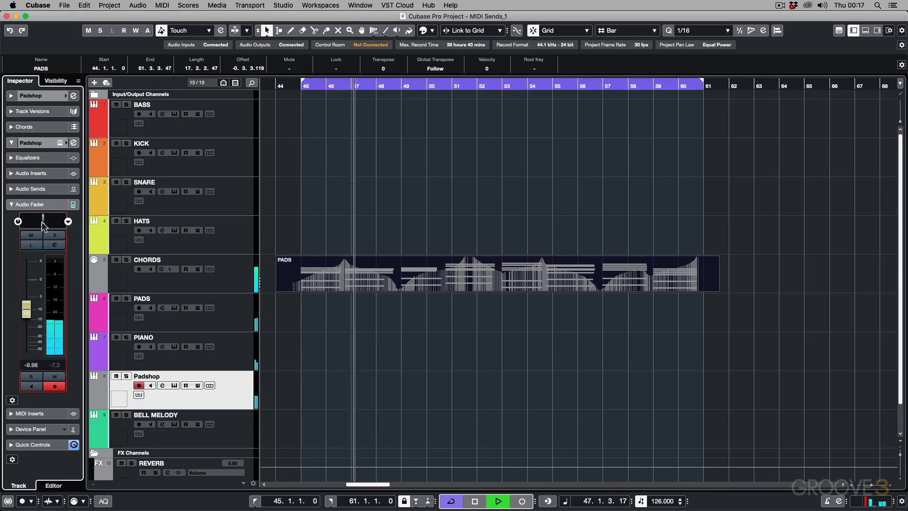
drag(44, 220, 57, 219)
key(space)
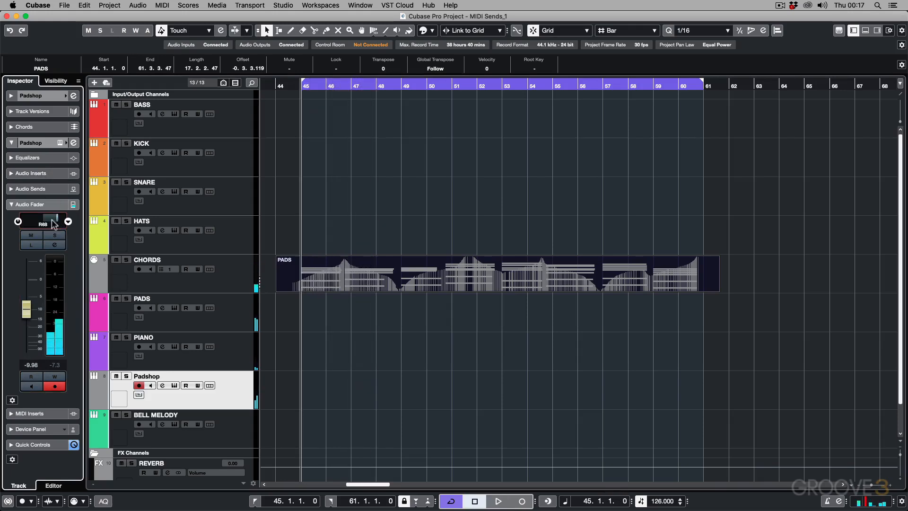
Step: Activate the fourth MIDI send on CHORDS with 03. HALion Sonic SE - MIDI as its destination, and start playback
click(239, 282)
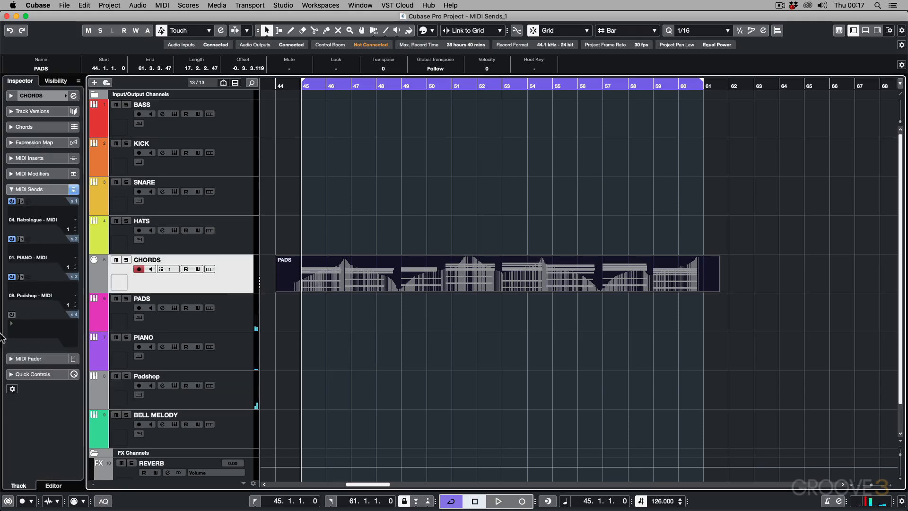
click(12, 315)
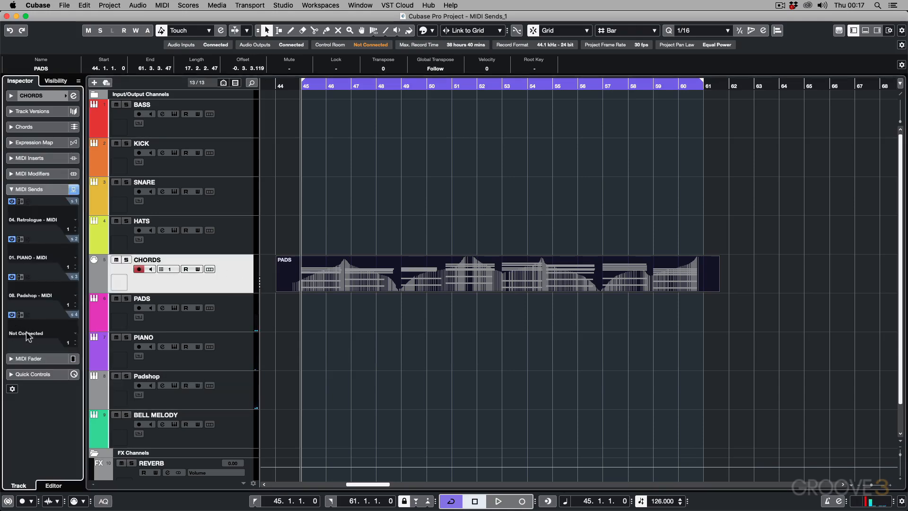
click(27, 331)
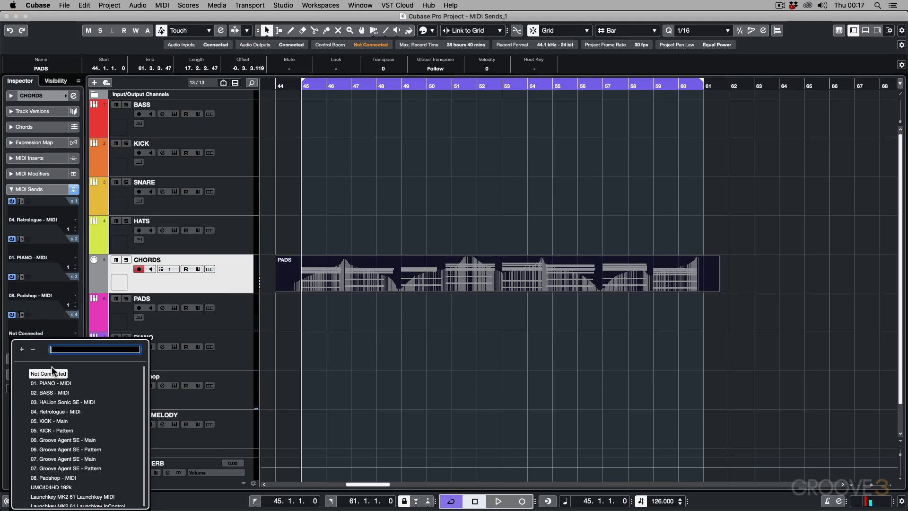
click(63, 402)
key(space)
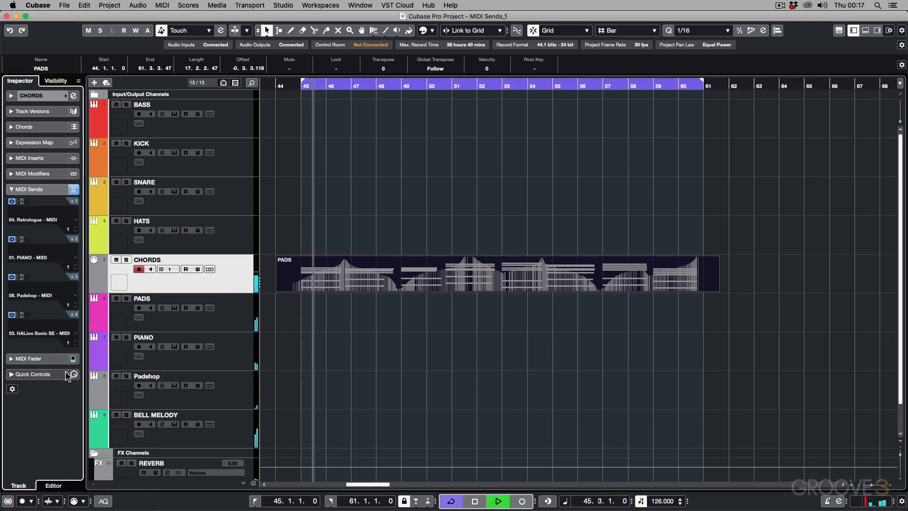
Step: Lower the BELL MELODY track's volume to about -15.5 dB during playback, and stop the transport
click(230, 435)
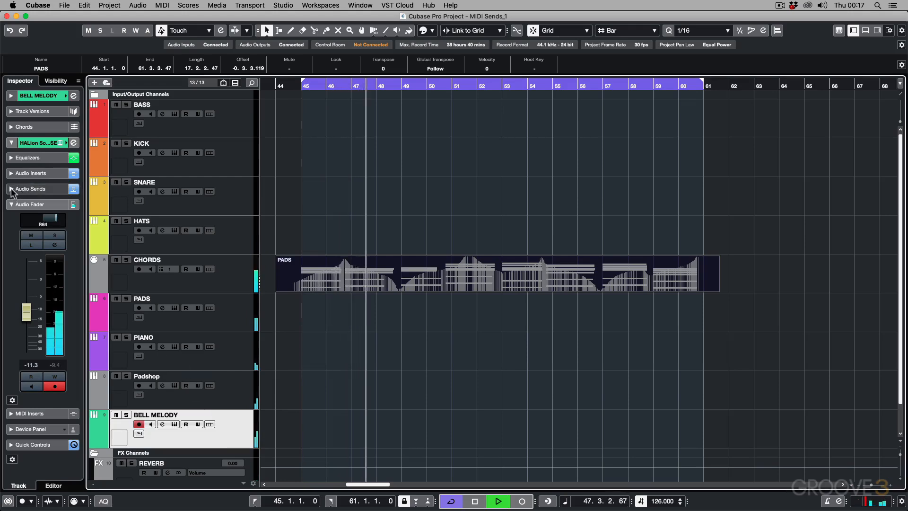
drag(26, 312, 26, 322)
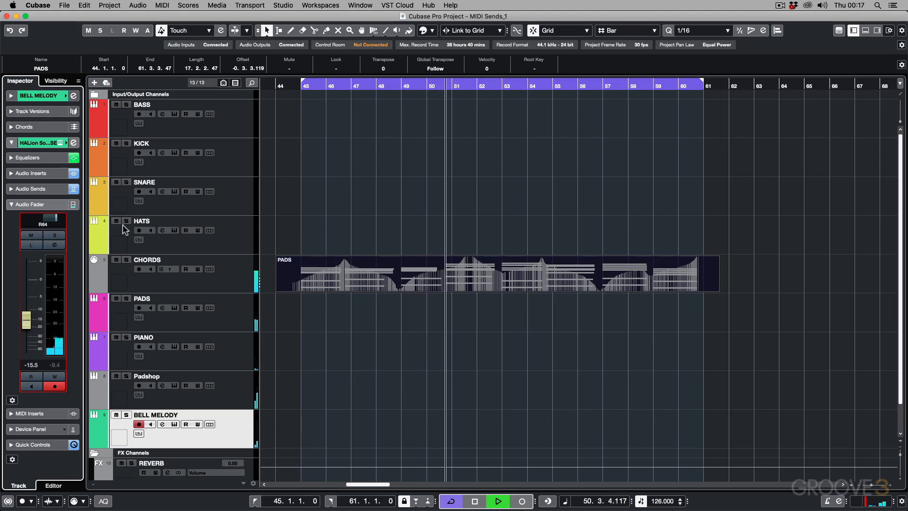
key(space)
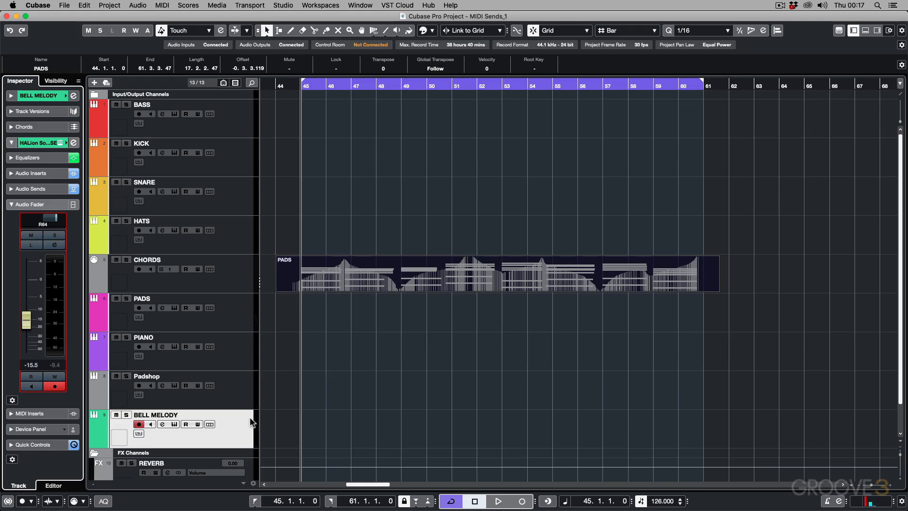
Step: Draw empty MIDI parts from bar 44 to bar 61 on the PADS, PIANO, Padshop and BELL MELODY tracks
right_click(302, 318)
click(327, 319)
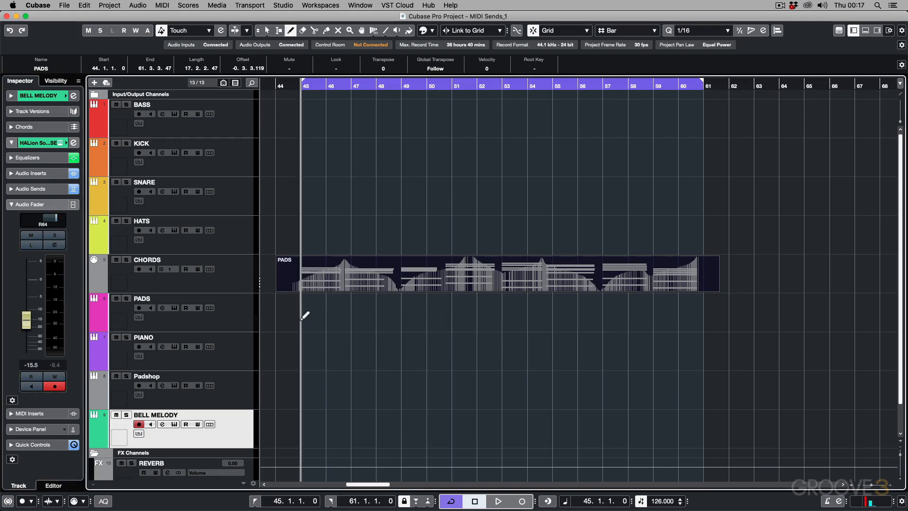
drag(279, 312, 705, 315)
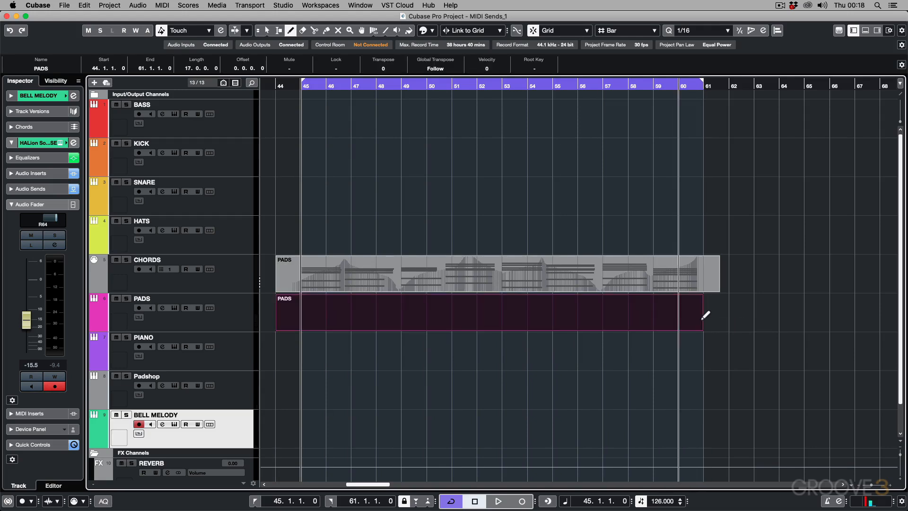
mouse_move(279, 352)
mouse_down()
mouse_move(333, 343)
mouse_move(704, 343)
mouse_up()
drag(279, 388, 704, 389)
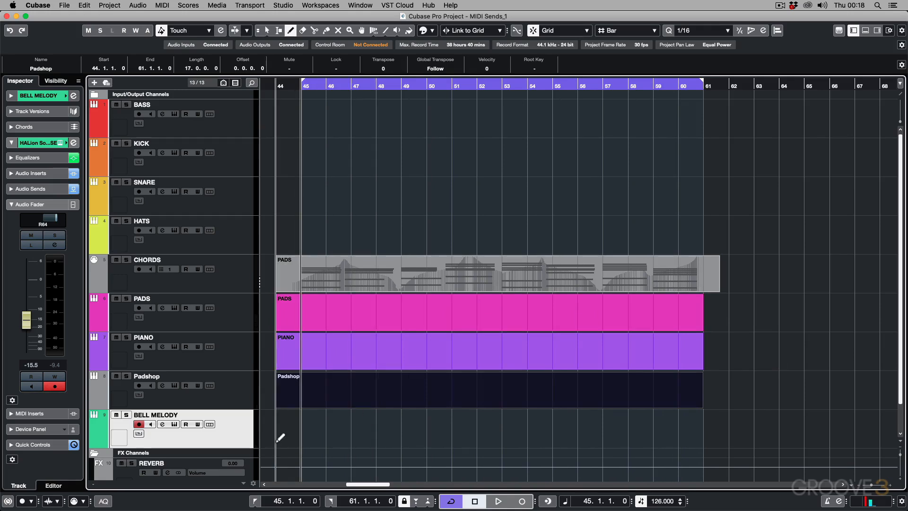
drag(280, 426, 703, 426)
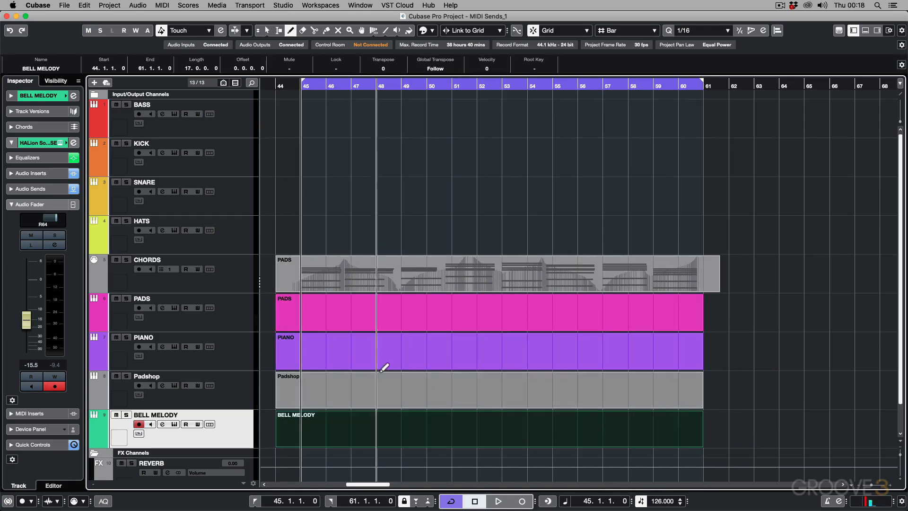
Step: Draw a freehand CC 11 (Expression) curve across bars 45 to 60 in the PADS track's empty MIDI part
click(233, 310)
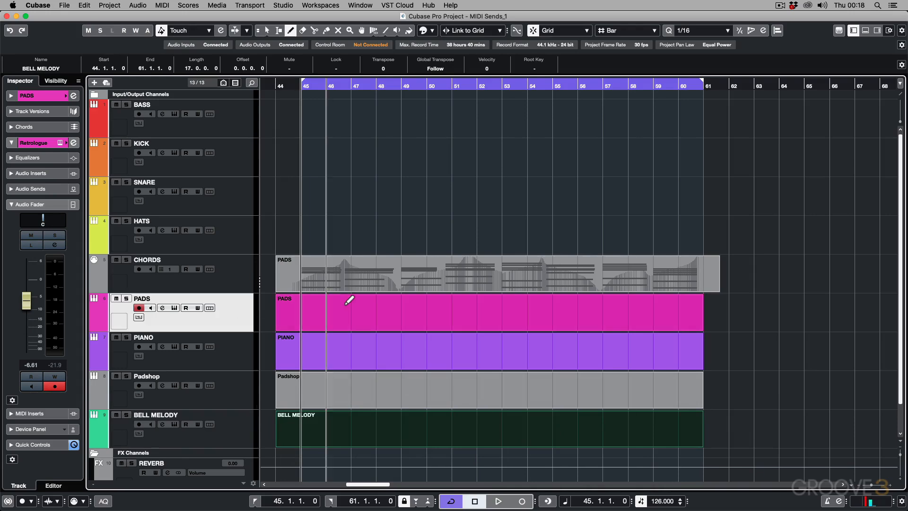
key(1)
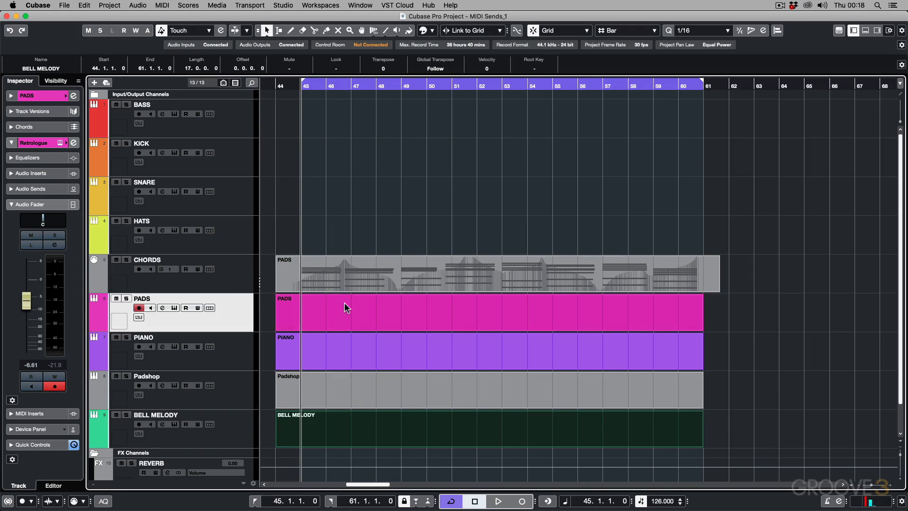
double_click(344, 305)
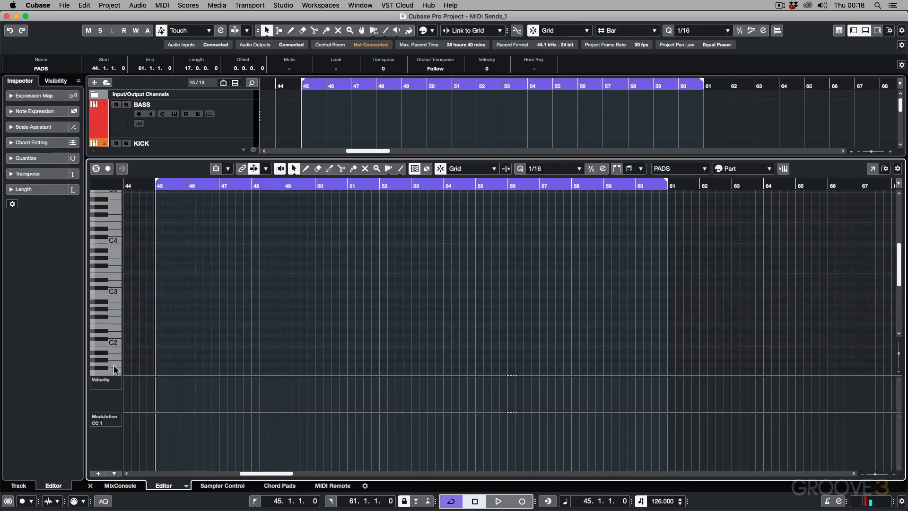
click(113, 424)
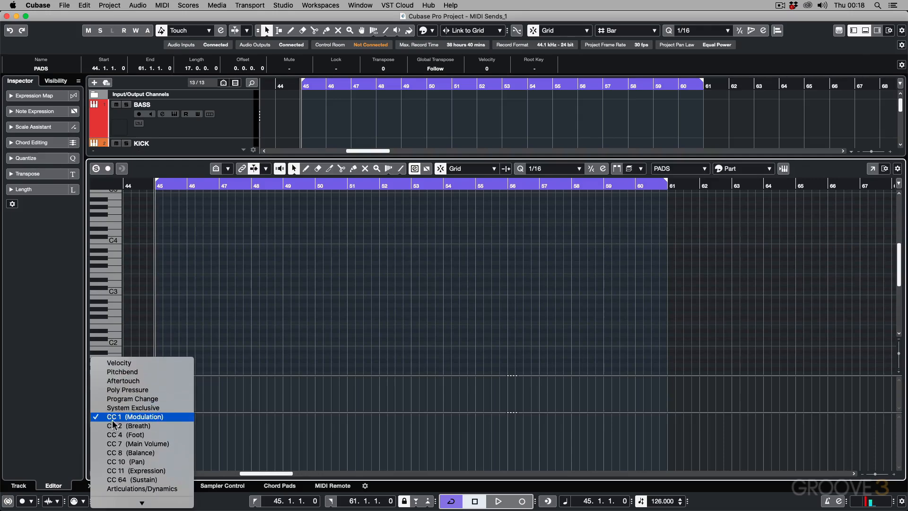
click(119, 470)
click(232, 433)
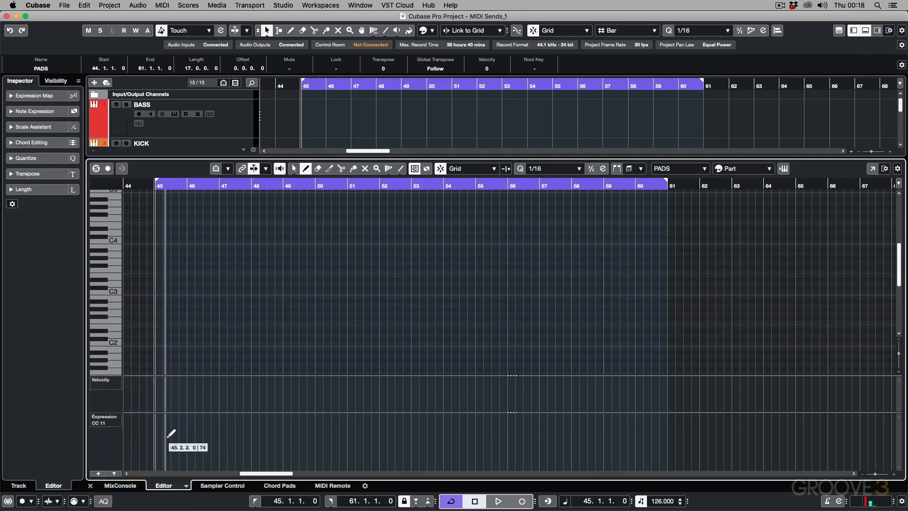
mouse_move(158, 437)
mouse_down()
mouse_move(411, 432)
mouse_move(555, 451)
mouse_move(634, 423)
mouse_up()
key(Return)
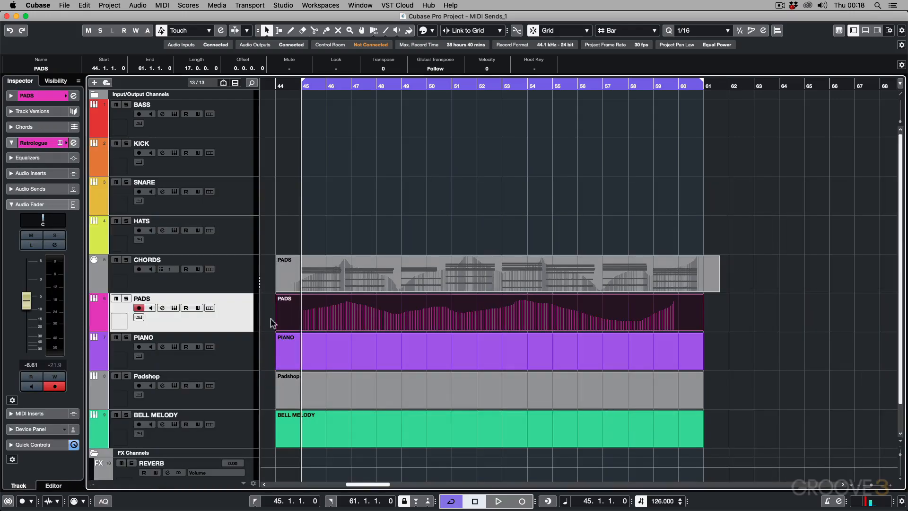
Step: Draw a rising CC 7 (Main Volume) line ramp from about bar 45 to bar 61 in the PIANO part
click(359, 347)
click(238, 358)
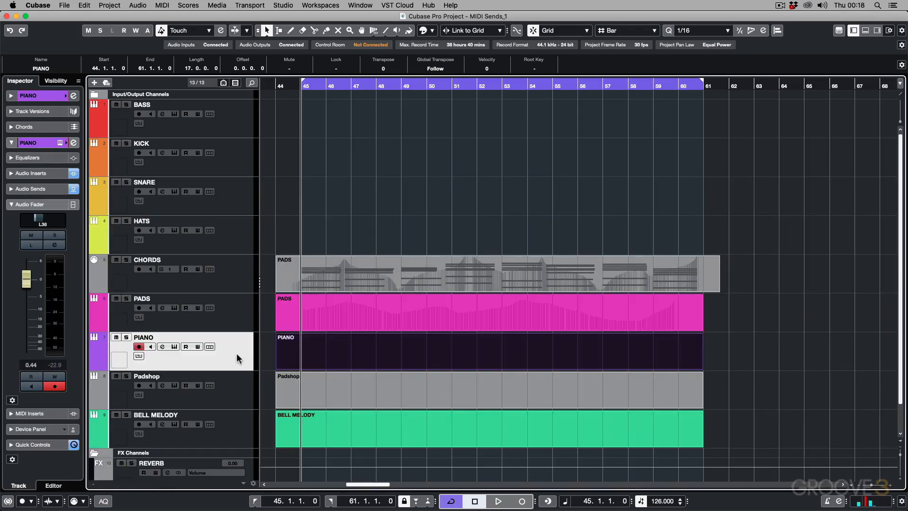
double_click(340, 362)
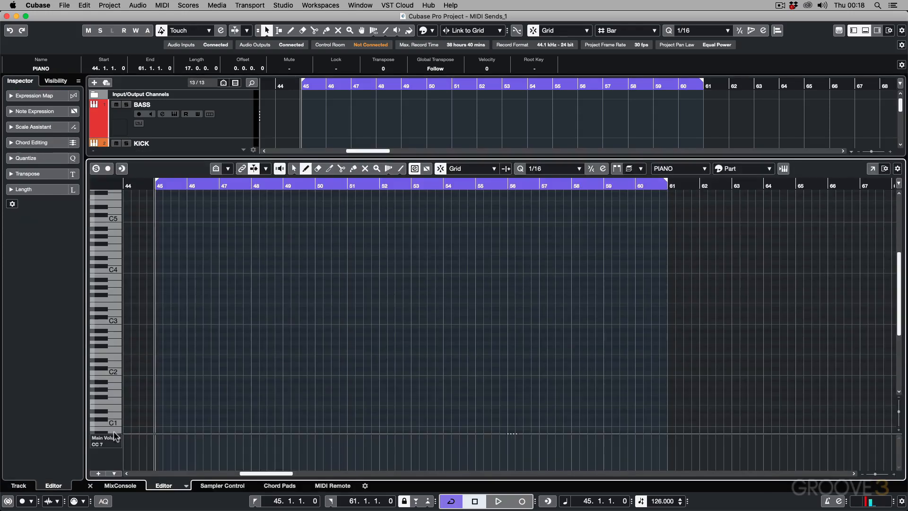
right_click(193, 454)
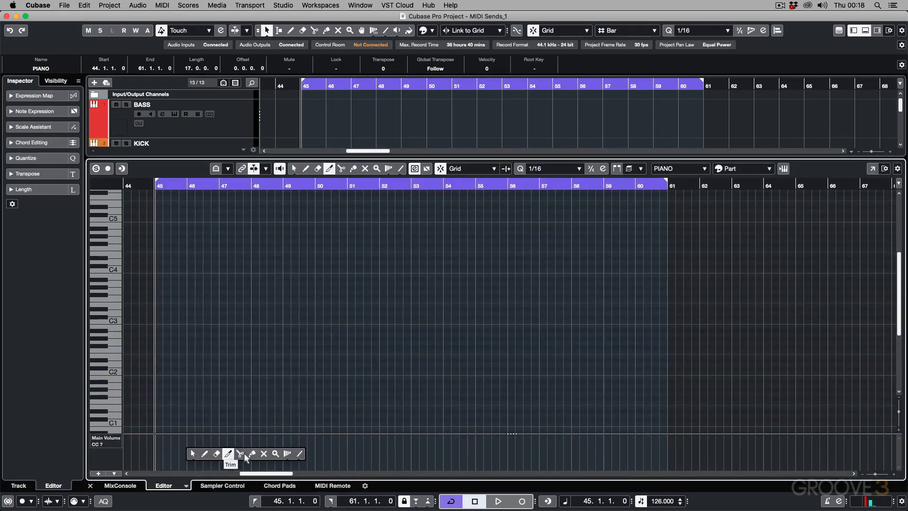
click(299, 453)
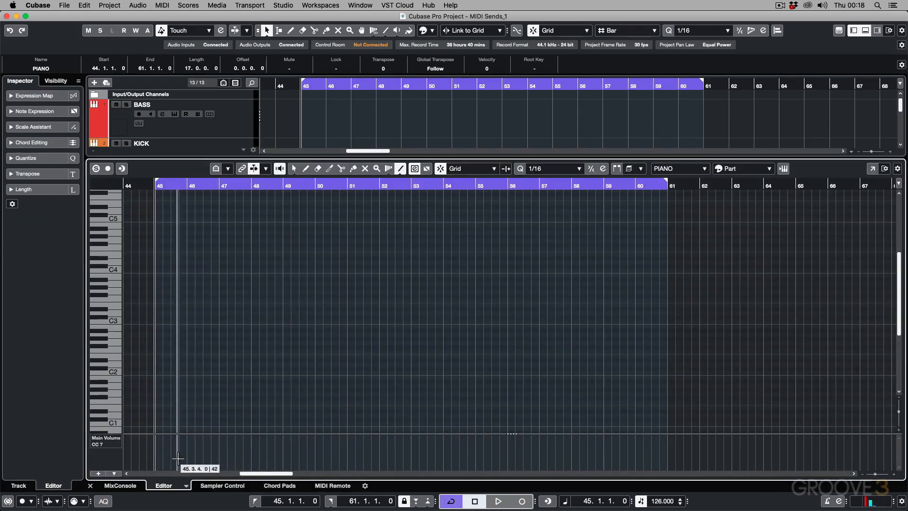
drag(149, 461, 666, 438)
key(Return)
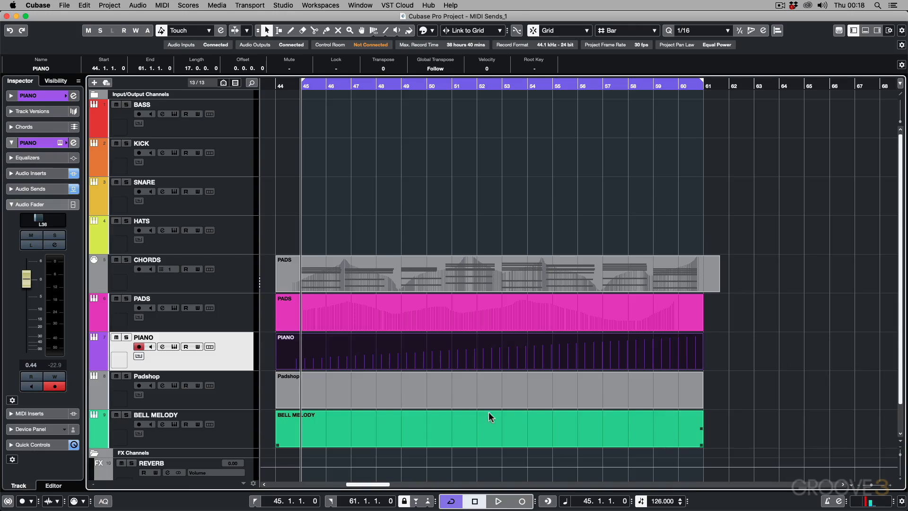
Step: Draw a freehand CC 11 (Expression) curve across bars 45 to 60 in the Padshop part
double_click(422, 424)
click(112, 438)
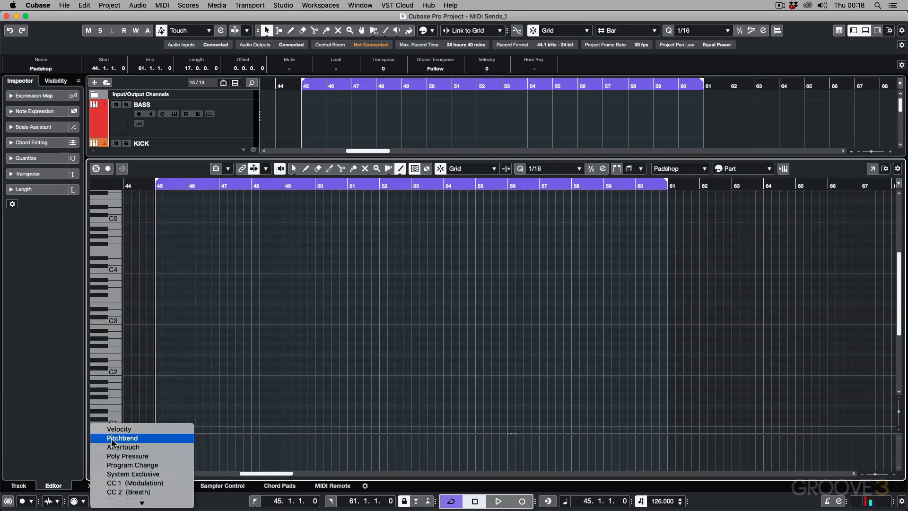
scroll(112, 438, down, 5)
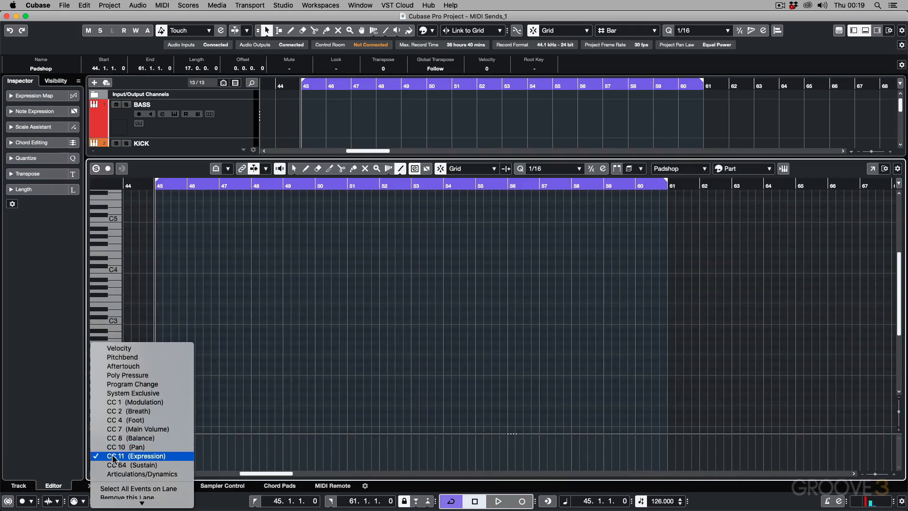
click(113, 456)
key(8)
mouse_move(161, 457)
mouse_down()
mouse_move(245, 467)
mouse_move(447, 448)
mouse_move(614, 466)
mouse_move(656, 454)
mouse_up()
key(Return)
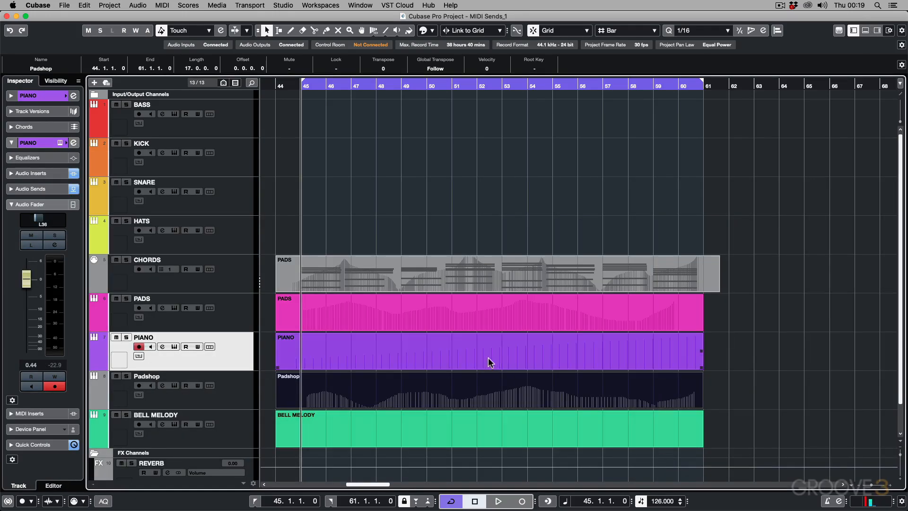
Step: Play back the layered chords from bar 45 with the separate controller parts, and stop the transport
click(321, 259)
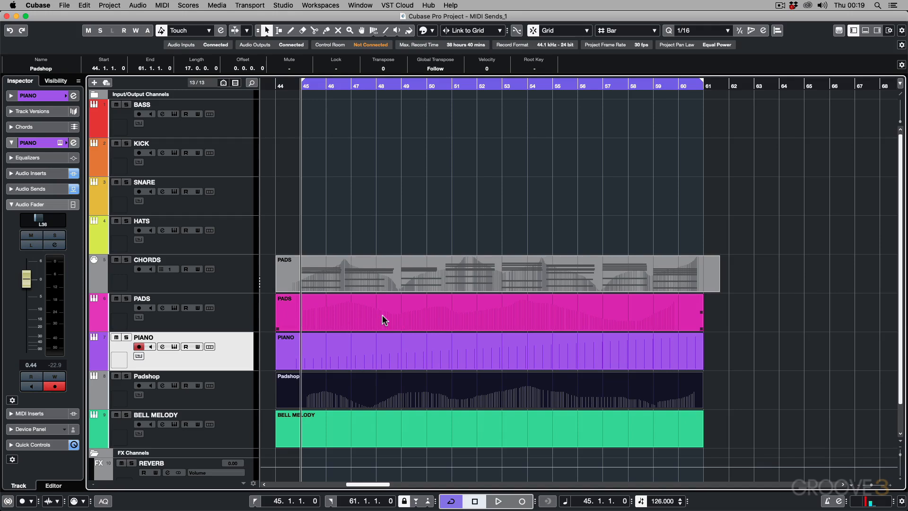
key(space)
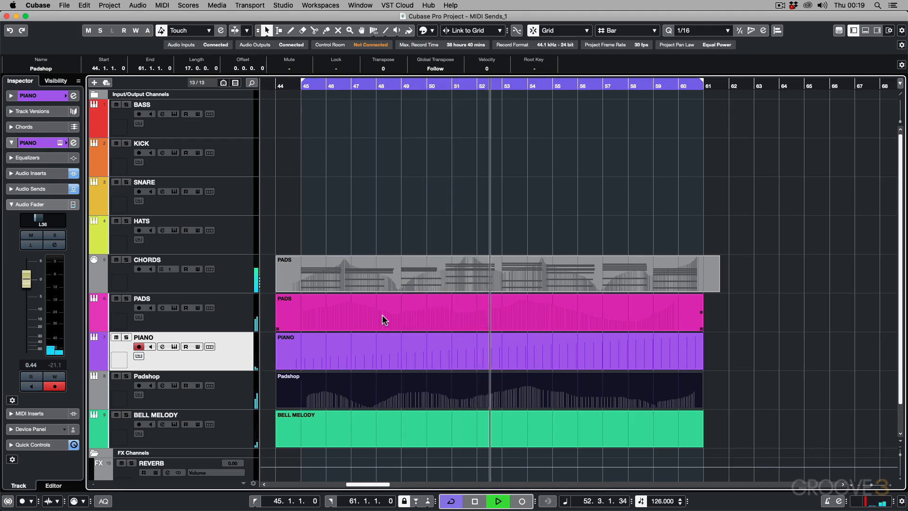
key(space)
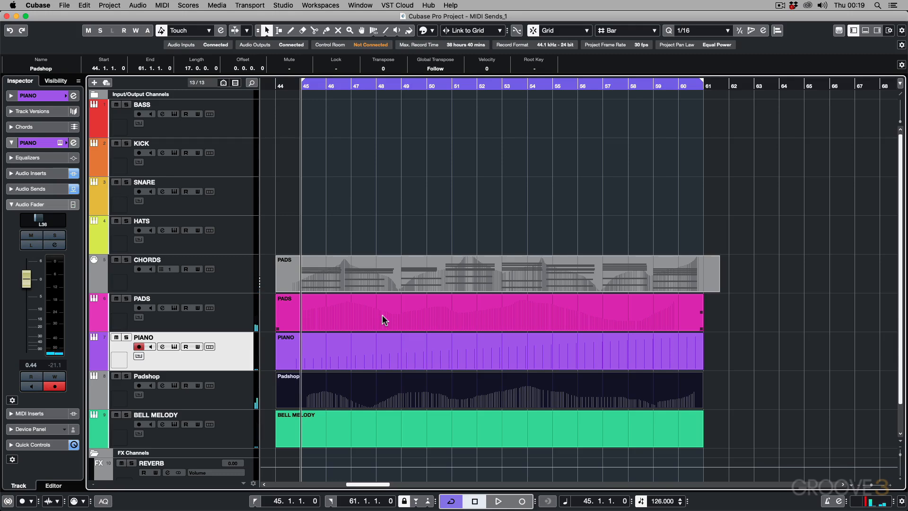
Step: Play the Slate Drums pattern from bar 2 in the Key Editor, and stop the transport
click(372, 275)
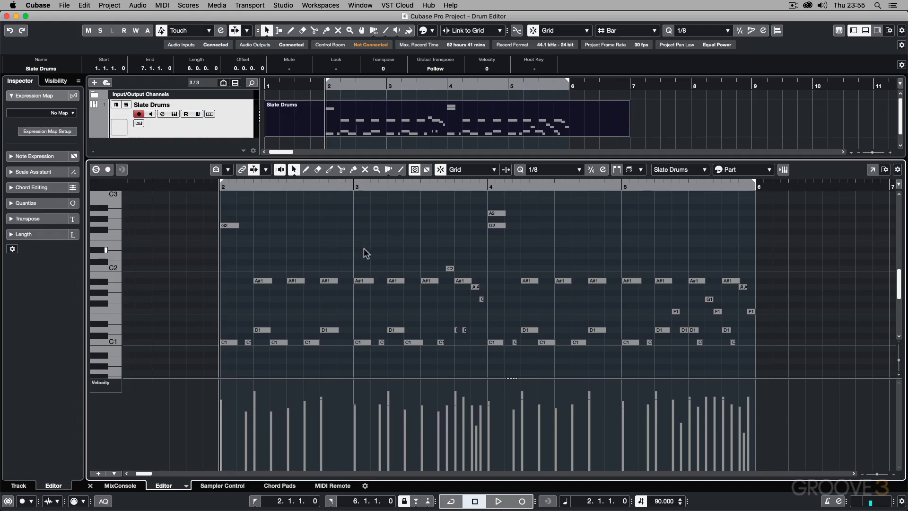
key(space)
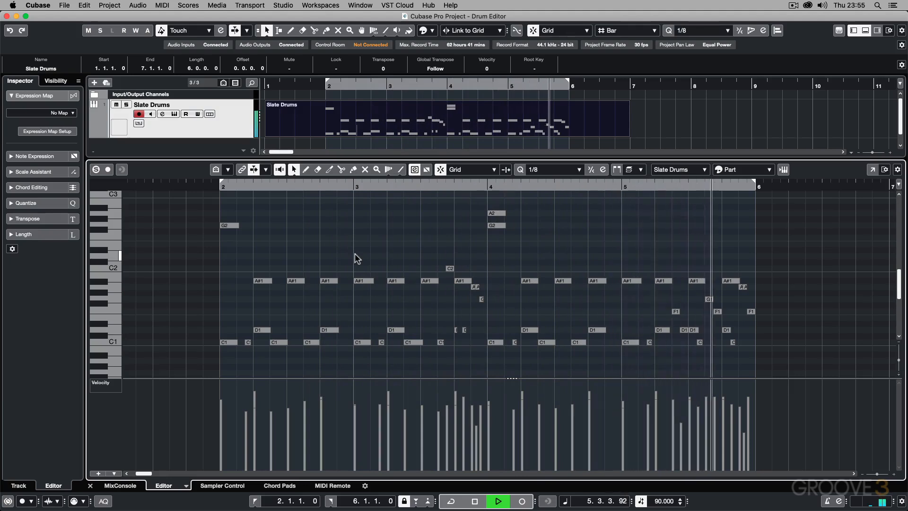
key(space)
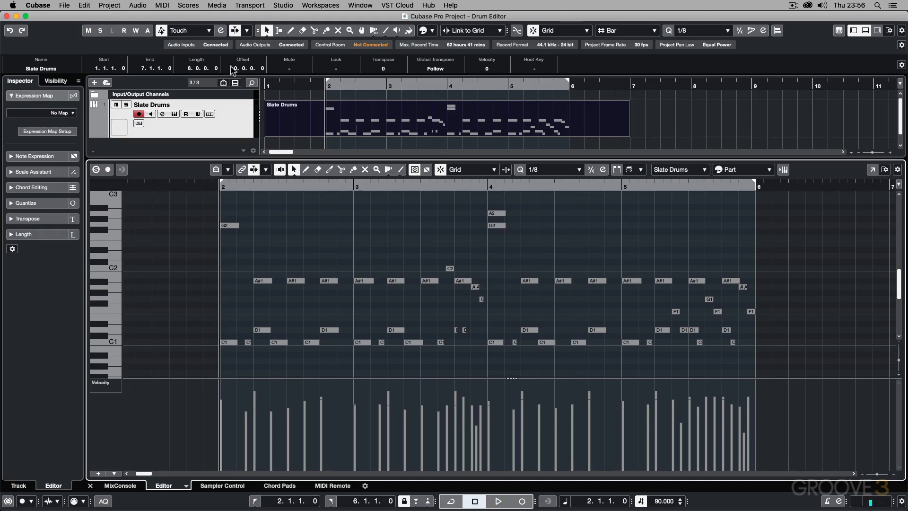
Step: Open the Slate Drums part in the Drum Editor, look over its instrument rows, and close the editor
click(163, 5)
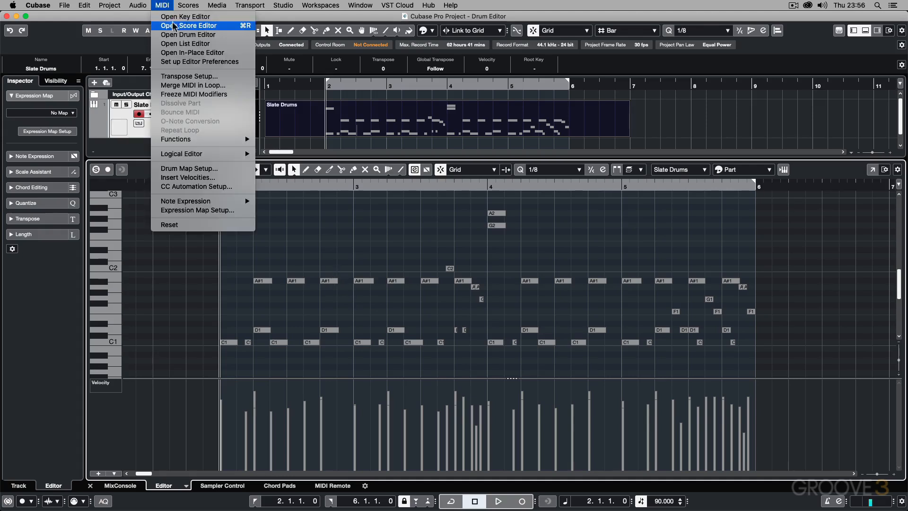
click(173, 34)
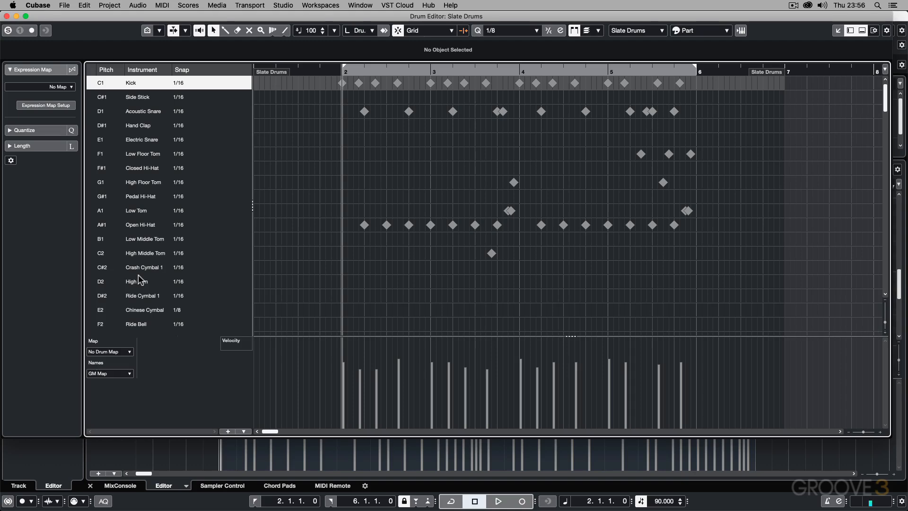
click(7, 16)
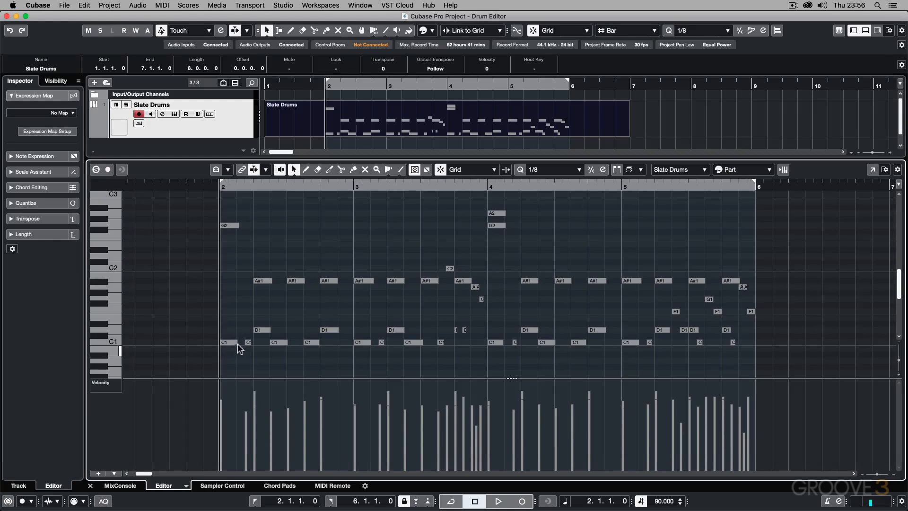
Step: Shorten the first C1 note at bar 2 slightly, and reopen the Slate Drums part in the Drum Editor
mouse_move(235, 343)
mouse_down()
mouse_move(260, 351)
mouse_move(244, 353)
mouse_up()
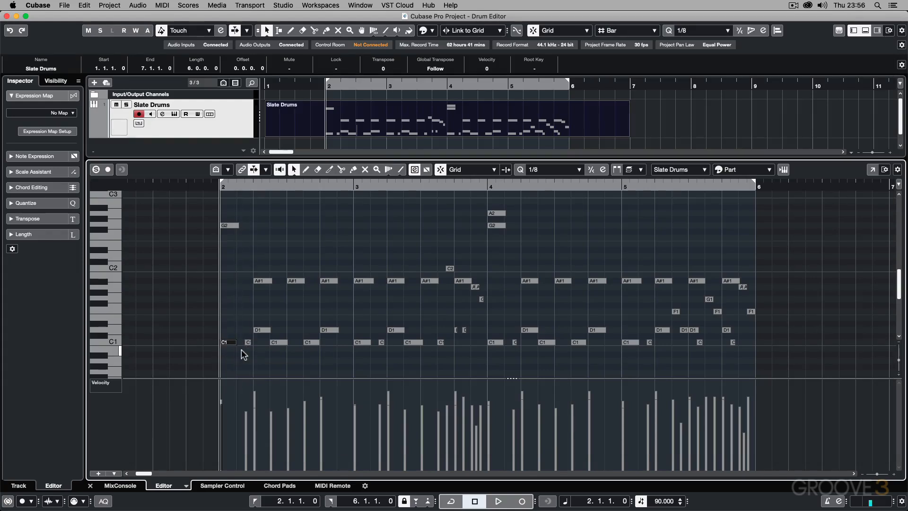
click(166, 5)
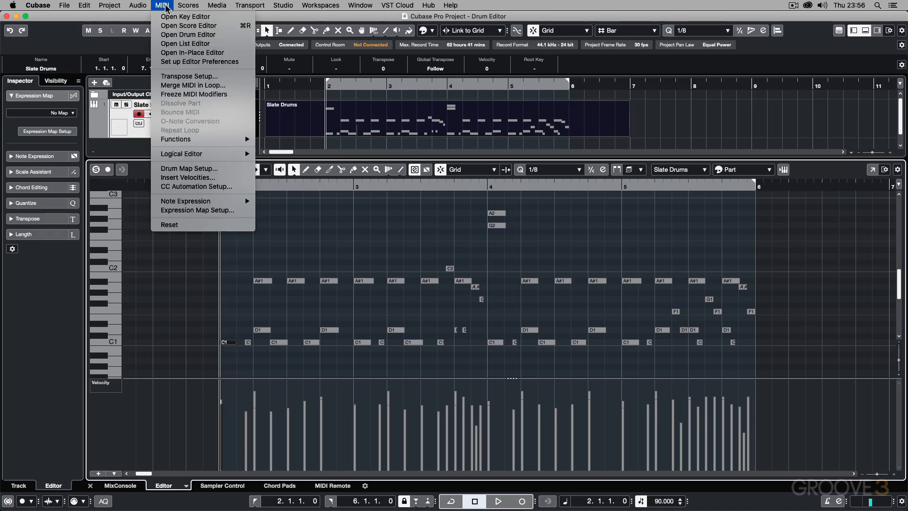
click(172, 35)
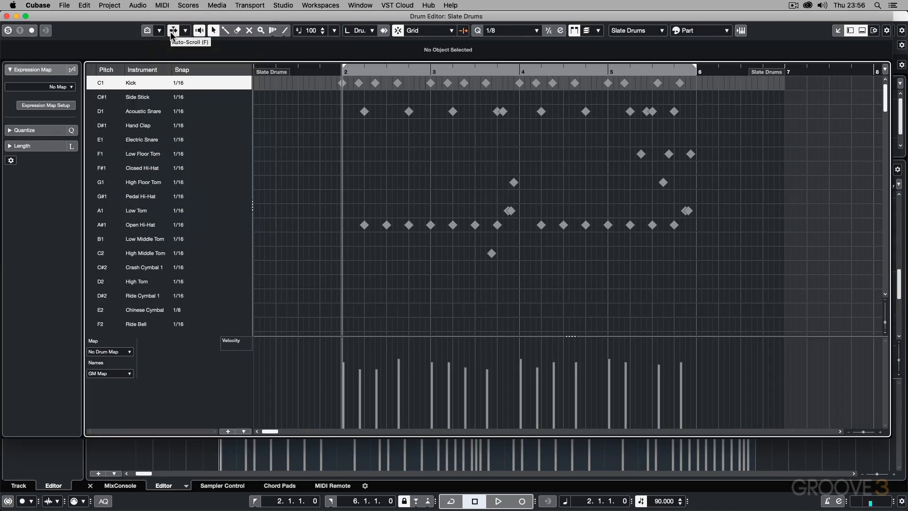
Step: Audition the first Kick, Acoustic Snare and Open Hi-Hat hits in bar 2
click(343, 85)
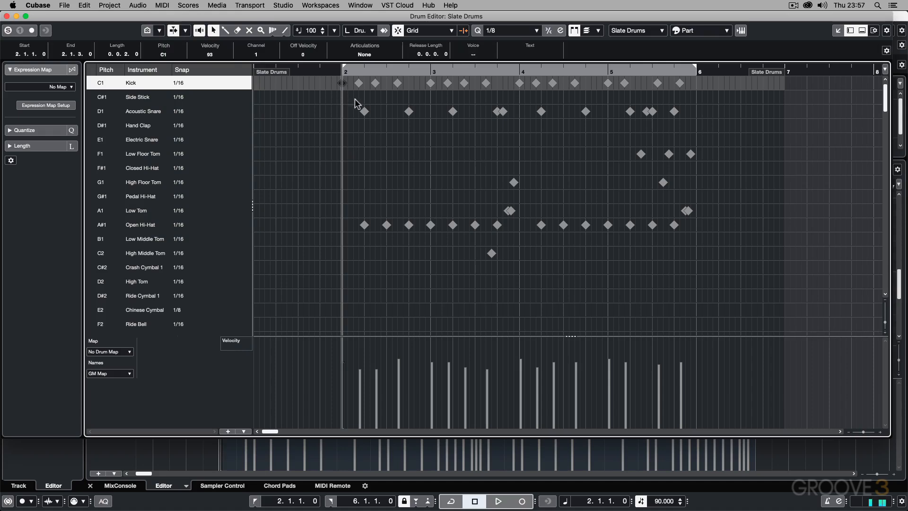
click(364, 111)
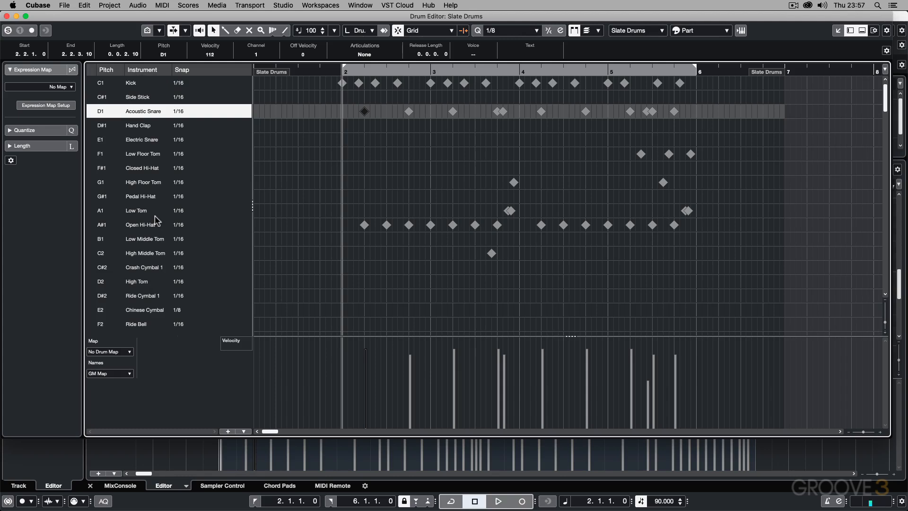
click(364, 225)
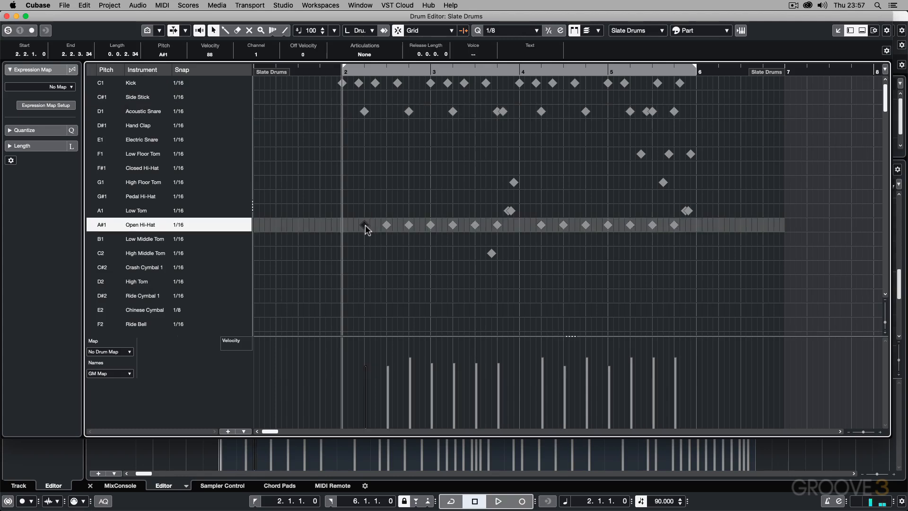
Step: Move the first six Open Hi-Hat hits to the Closed Hi-Hat row, and play back the pattern
drag(364, 226, 366, 170)
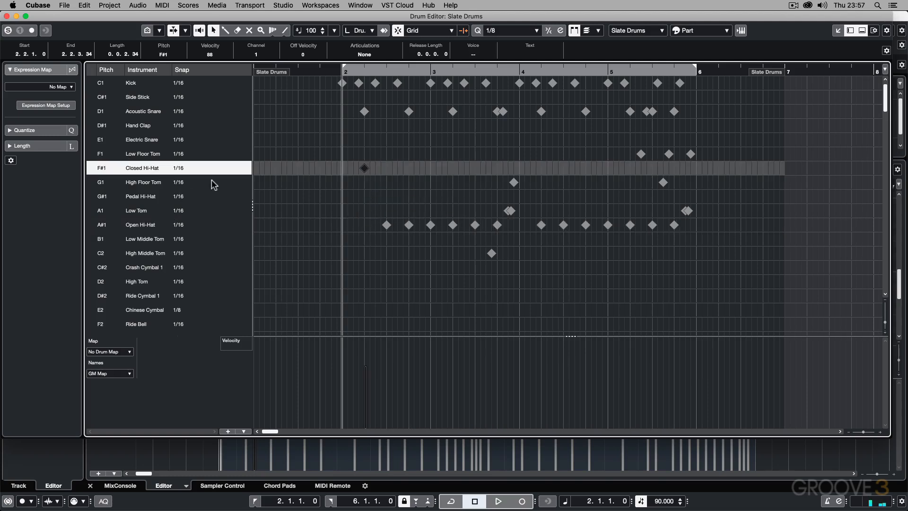
drag(373, 211, 480, 247)
drag(387, 225, 387, 169)
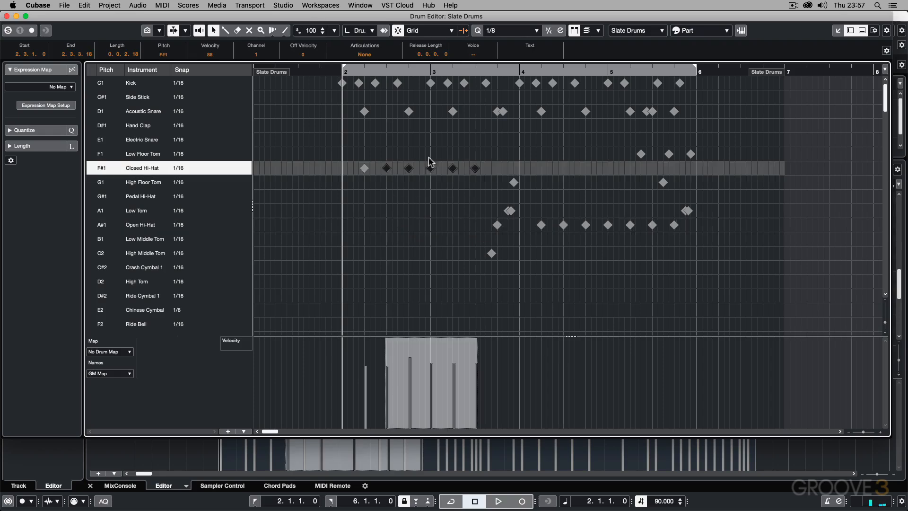
click(405, 219)
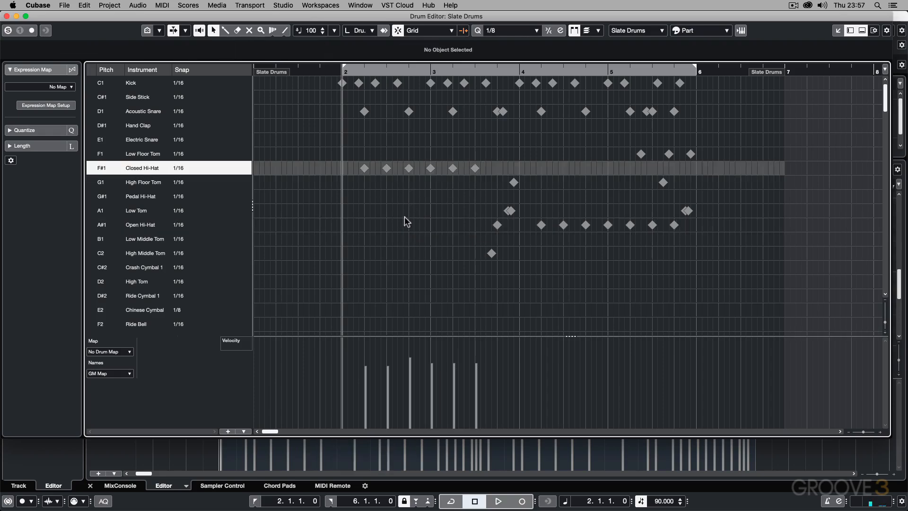
key(space)
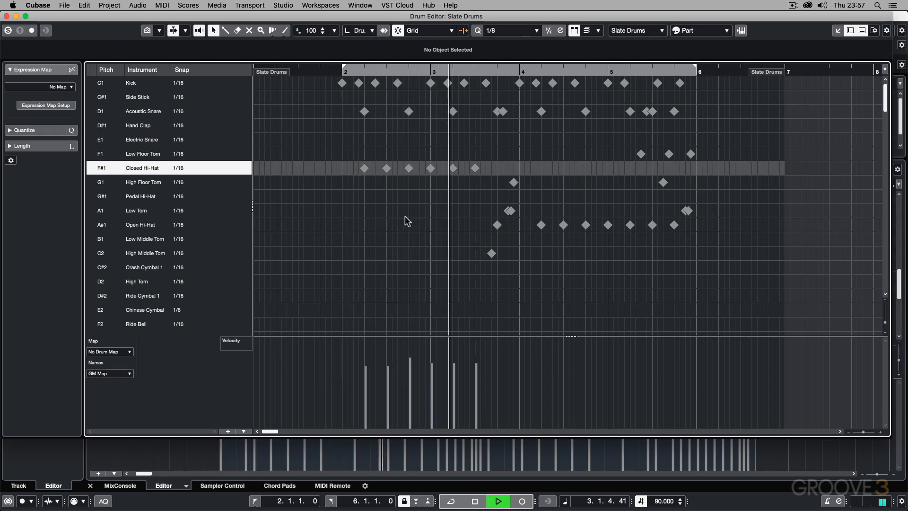
key(space)
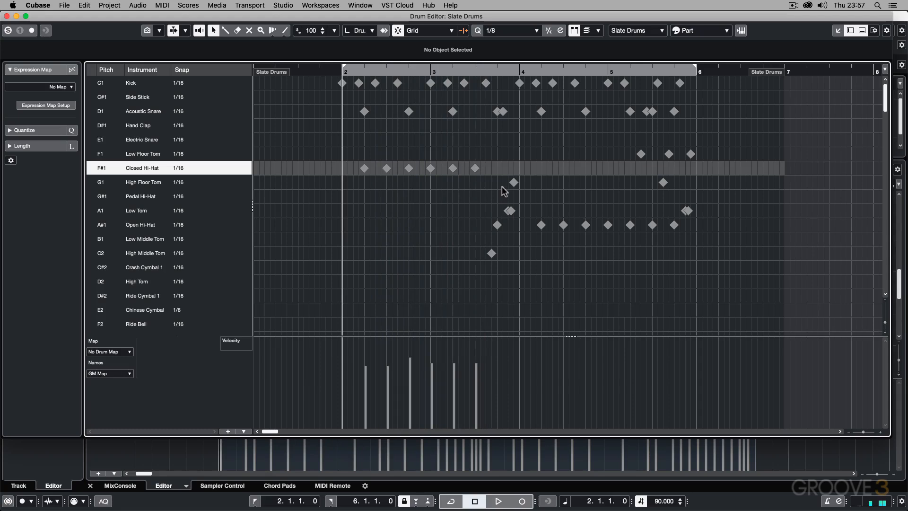
Step: Return the six Closed Hi-Hat hits to the Open Hi-Hat row
drag(487, 182, 366, 224)
click(484, 165)
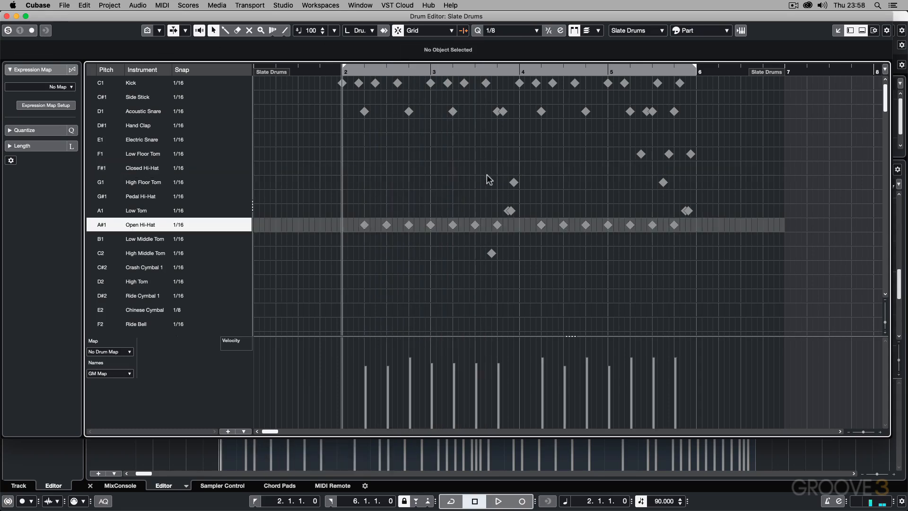
Step: Copy the Open Hi-Hat hit at 3.3.1.0 to the Low Tom row at 3.3.3.0, raise its velocity to 112, and play back
click(475, 225)
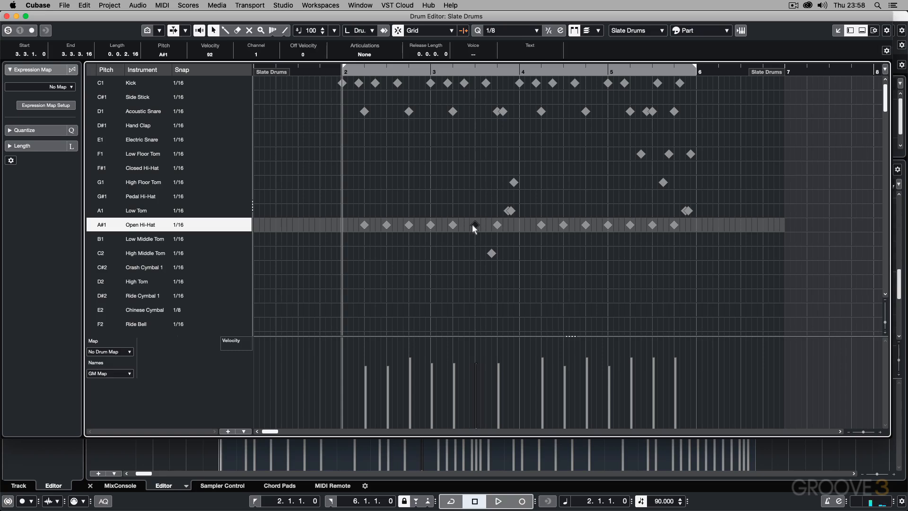
mouse_move(472, 223)
mouse_down()
mouse_move(487, 224)
mouse_move(484, 215)
mouse_up()
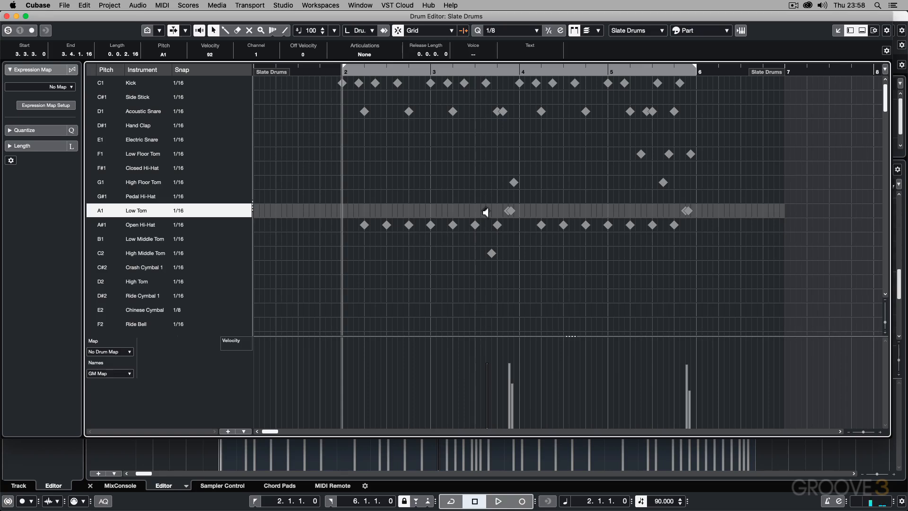
drag(487, 211, 488, 188)
key(space)
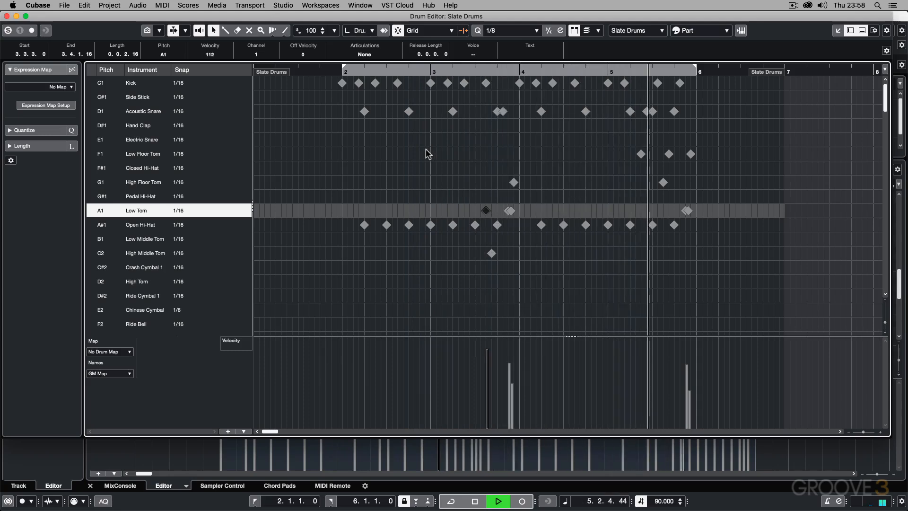
key(space)
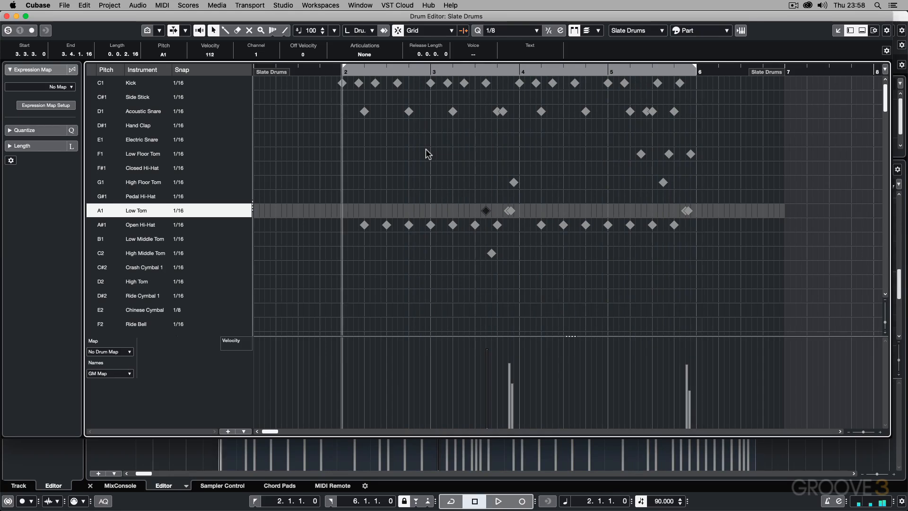
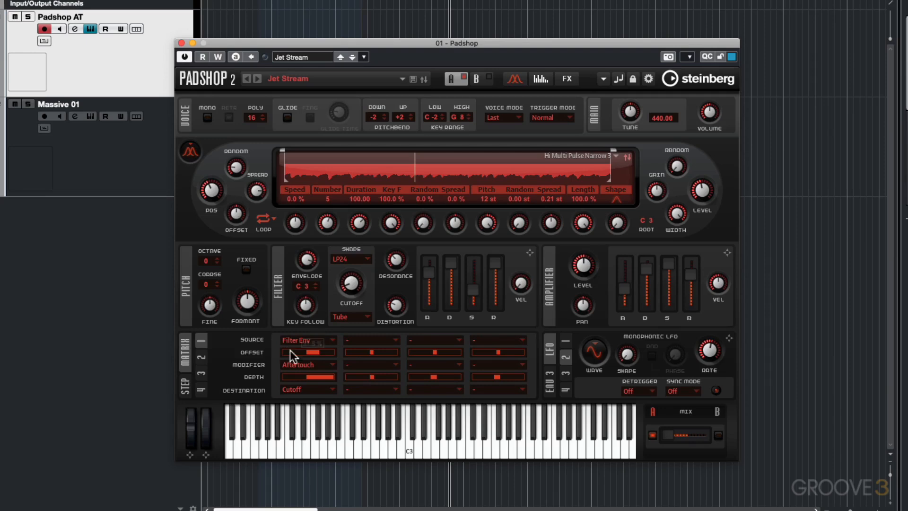
Step: Check the modifier options in the first modulation matrix slot of Padshop, and close the instrument
click(297, 364)
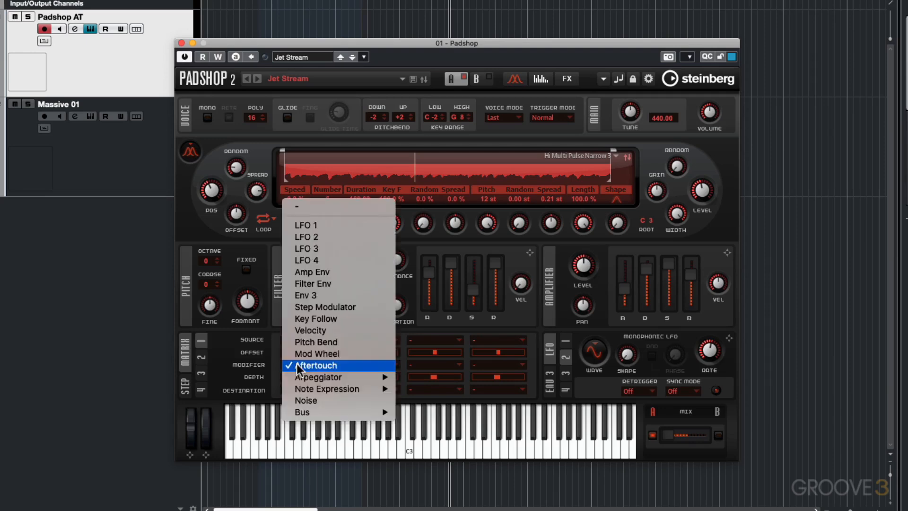
click(237, 360)
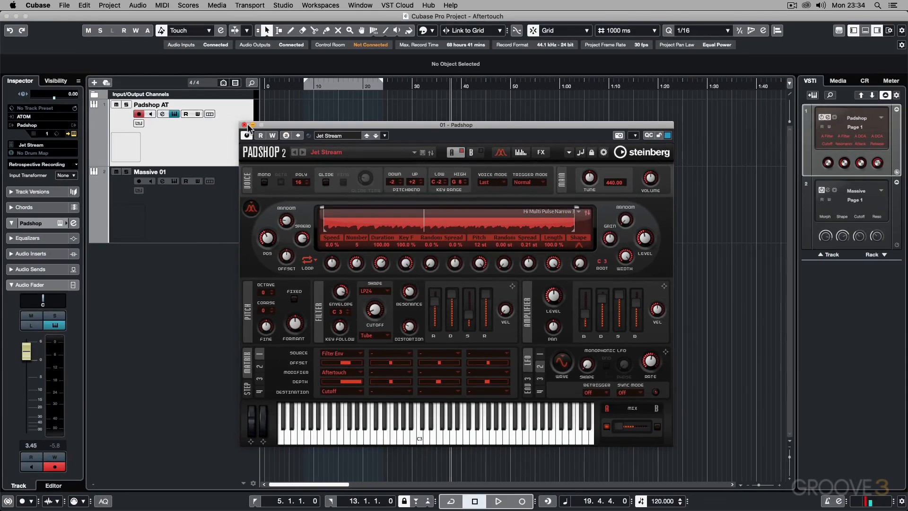
click(181, 43)
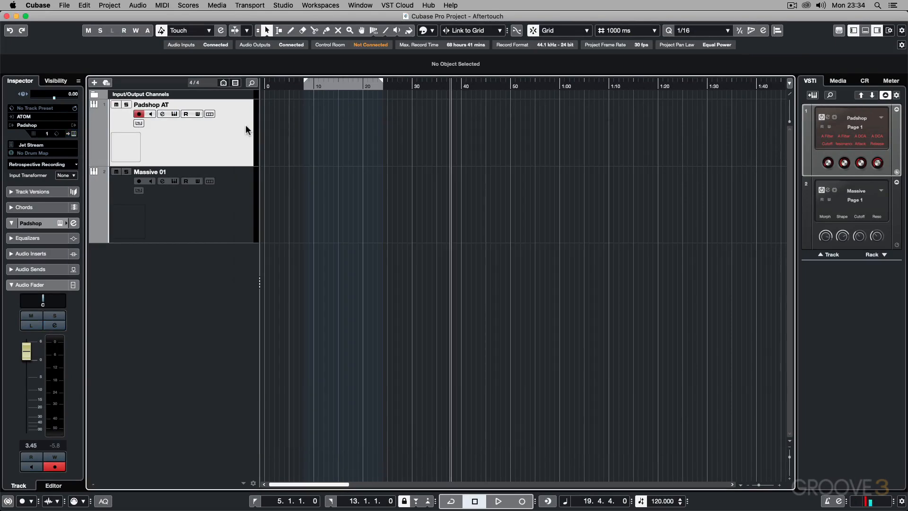
Step: Record a performance with aftertouch on the Padshop AT track from 19.4.4.0, and open the recorded part in the Key Editor
key(KP_Multiply)
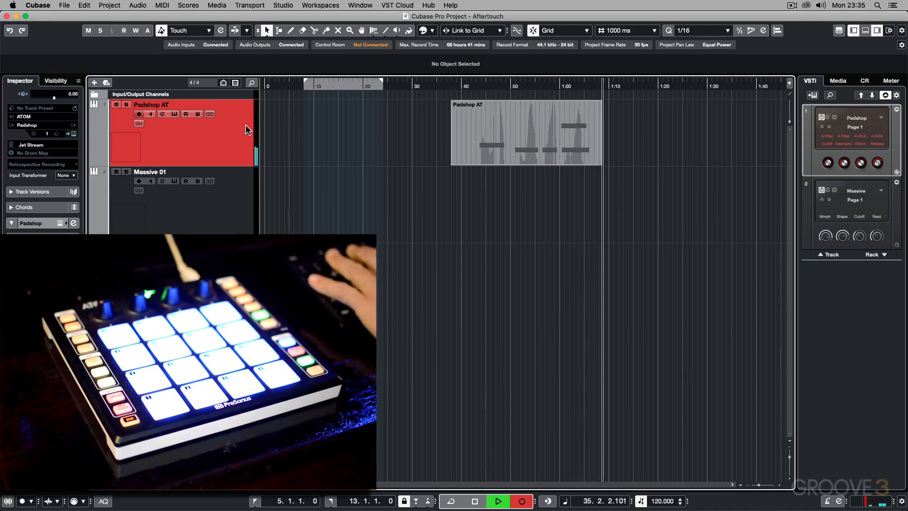
key(space)
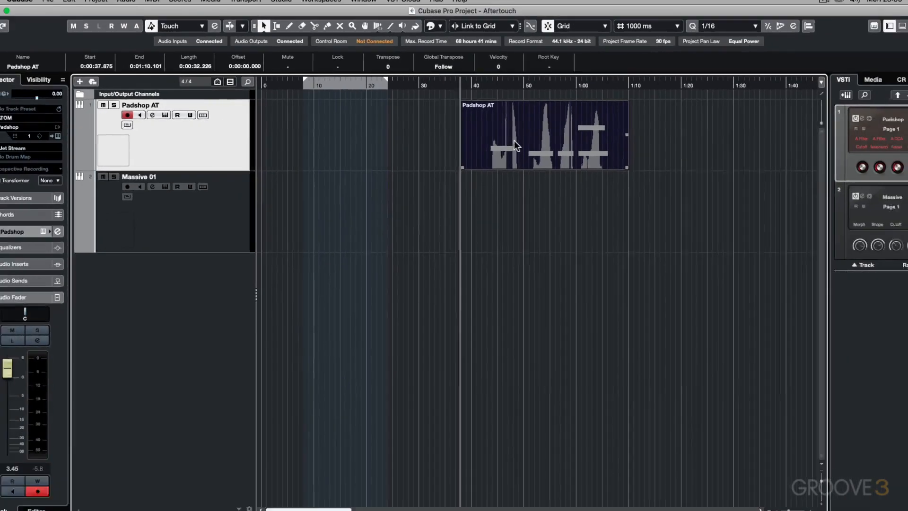
double_click(543, 171)
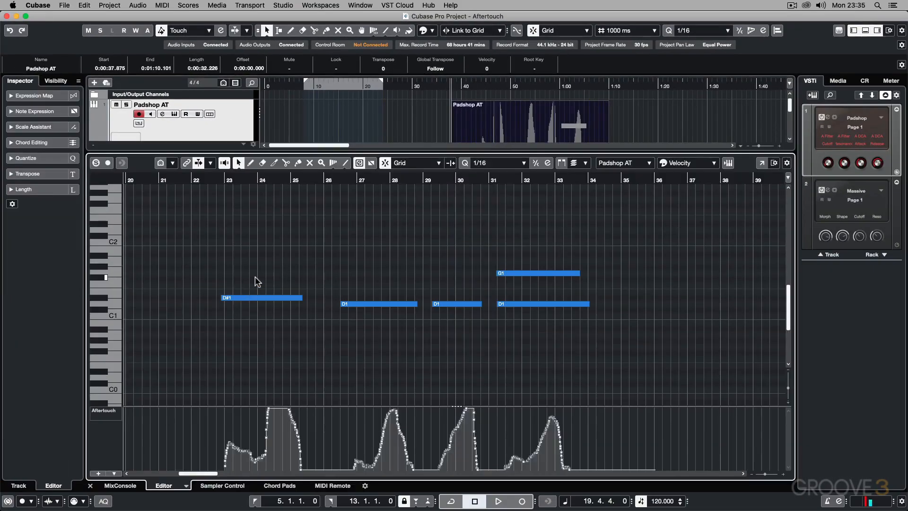
Step: Check the controllers available for the part's controller lane, keep Aftertouch, and close the Key Editor
click(107, 412)
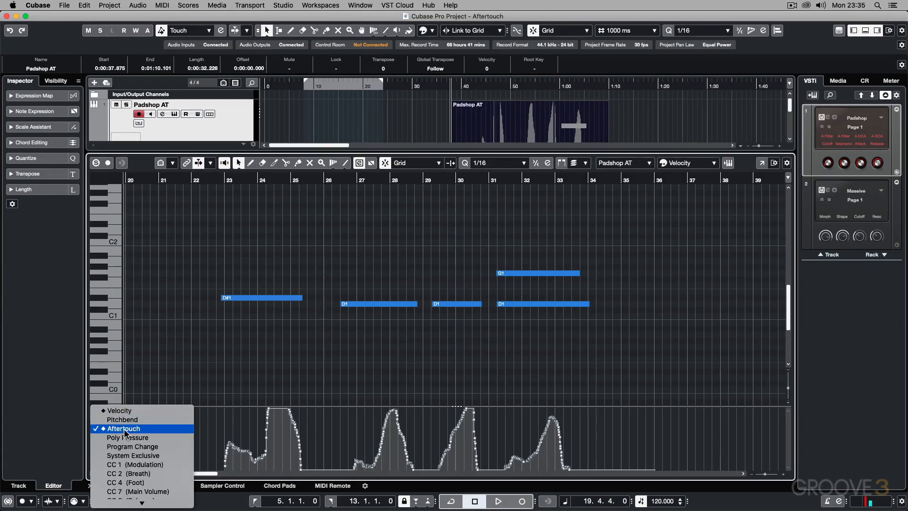
click(81, 428)
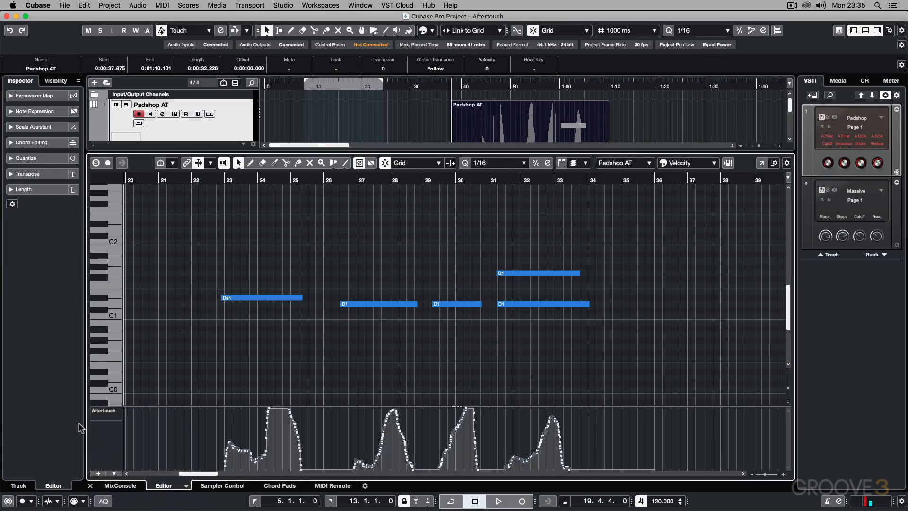
click(95, 473)
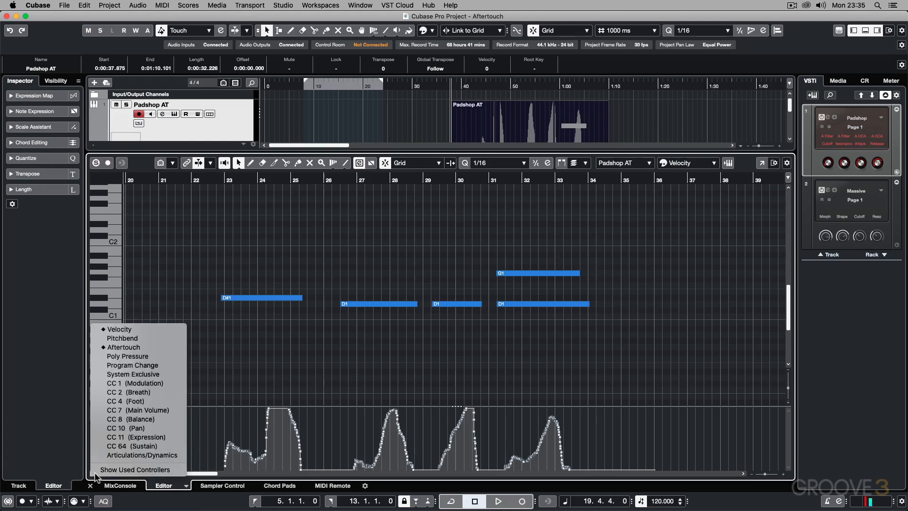
click(110, 349)
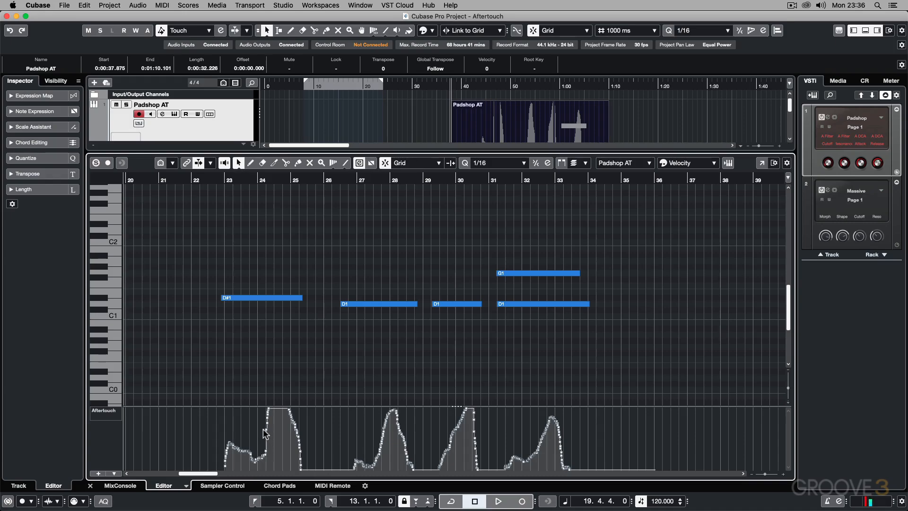
key(Return)
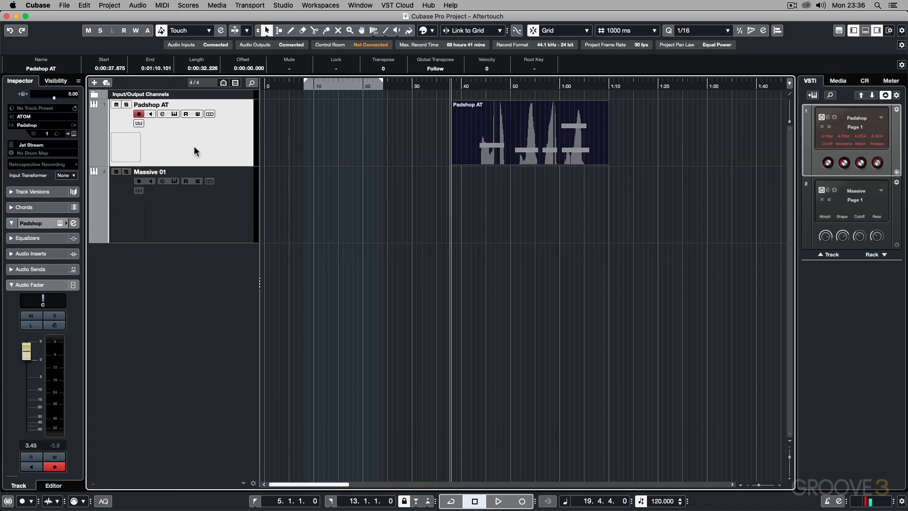
Step: Try Padshop's Aftertouch modulation depth at 15 on the filter cutoff, restore it to full depth, and close the instrument
click(173, 114)
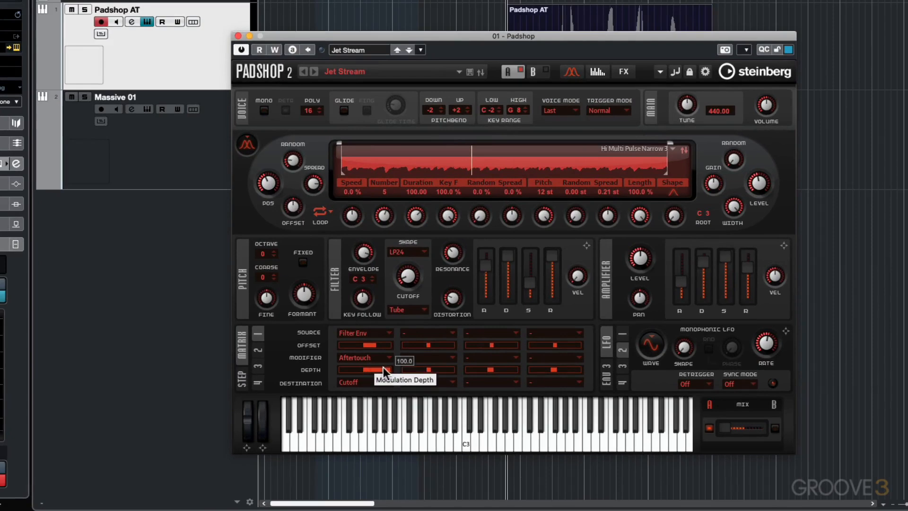
drag(387, 369, 385, 368)
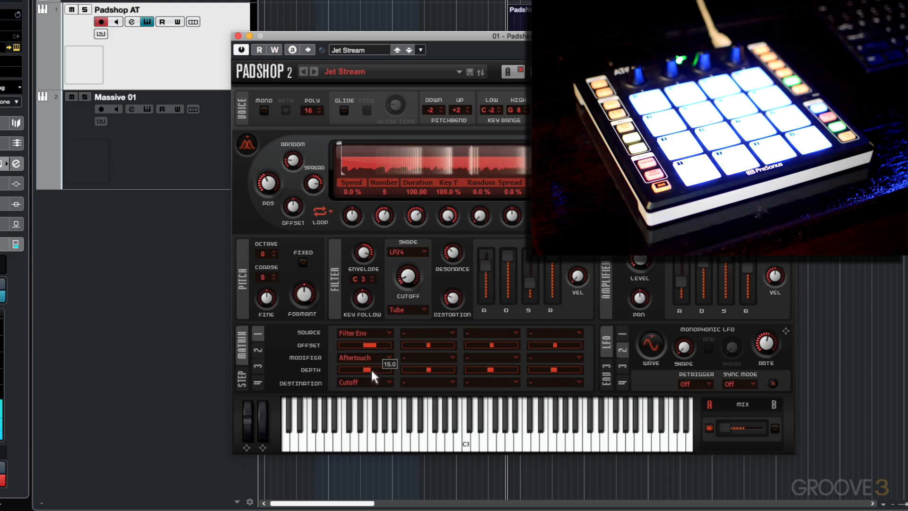
drag(369, 371, 390, 373)
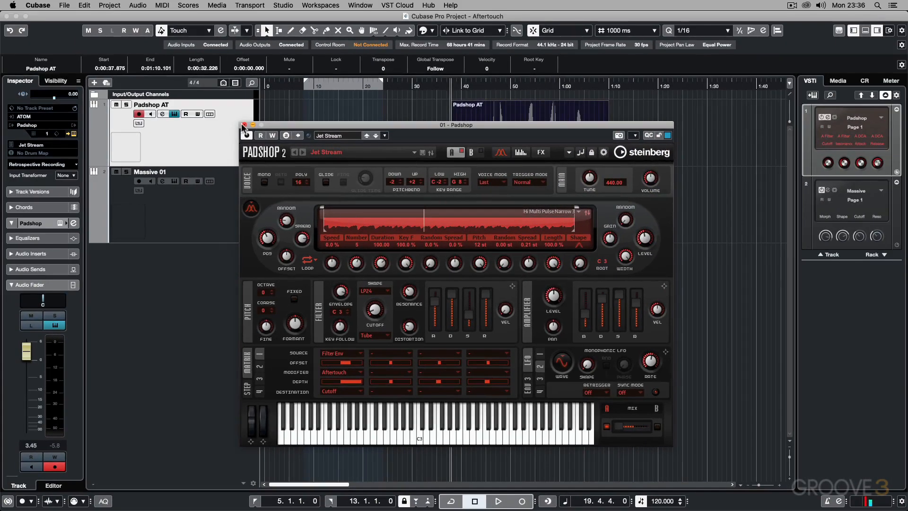
click(244, 125)
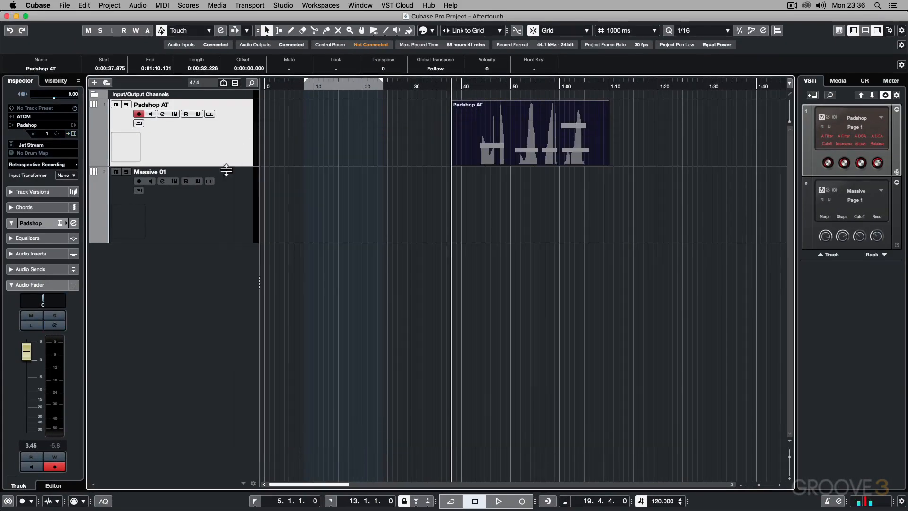
Step: Place the project cursor at 37.3.1.0 and assign the AT macro source to Filter 1 Cutoff in Massive on the Massive 01 track
click(623, 87)
click(200, 206)
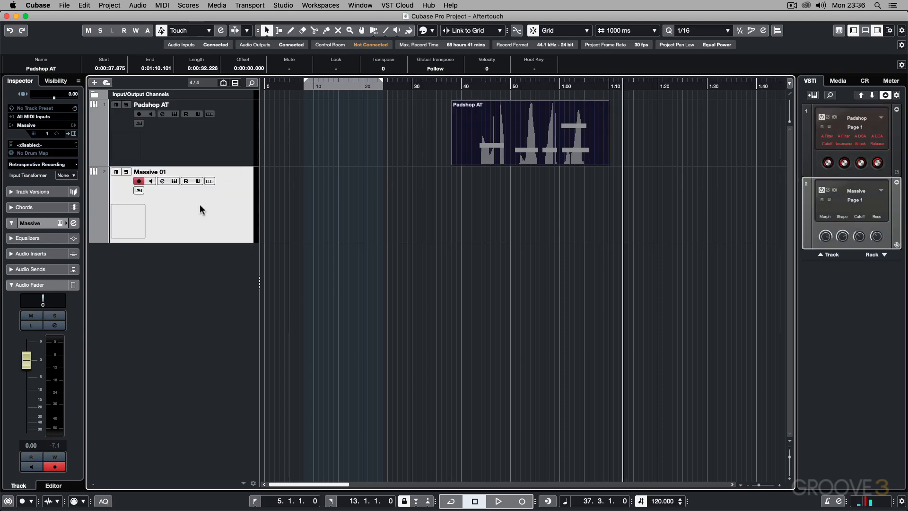
click(175, 181)
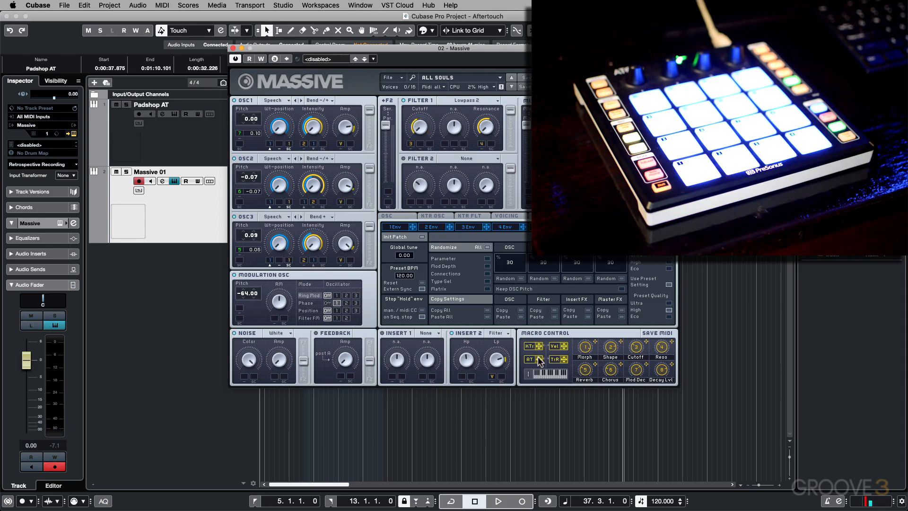
drag(539, 359, 421, 144)
click(232, 47)
Step: Record a performance with aftertouch on the Massive 01 track, and open the recorded part in the Key Editor
key(KP_Multiply)
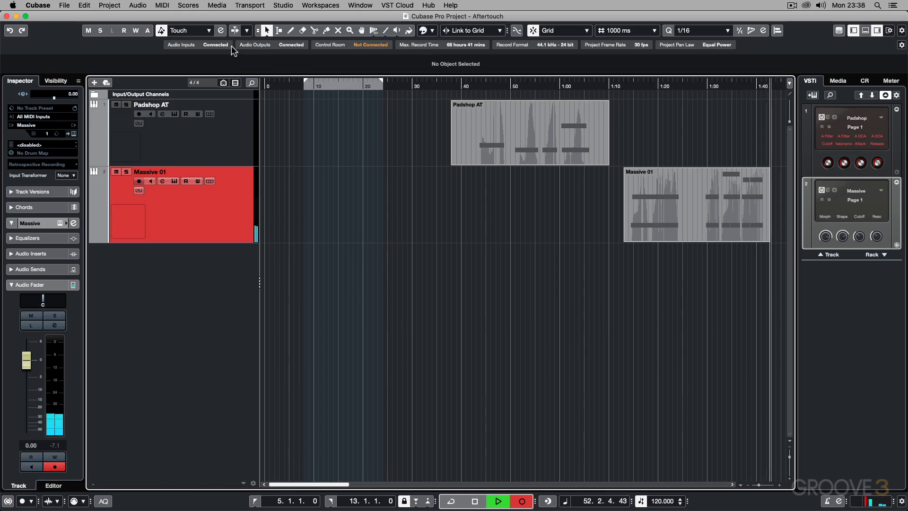
key(space)
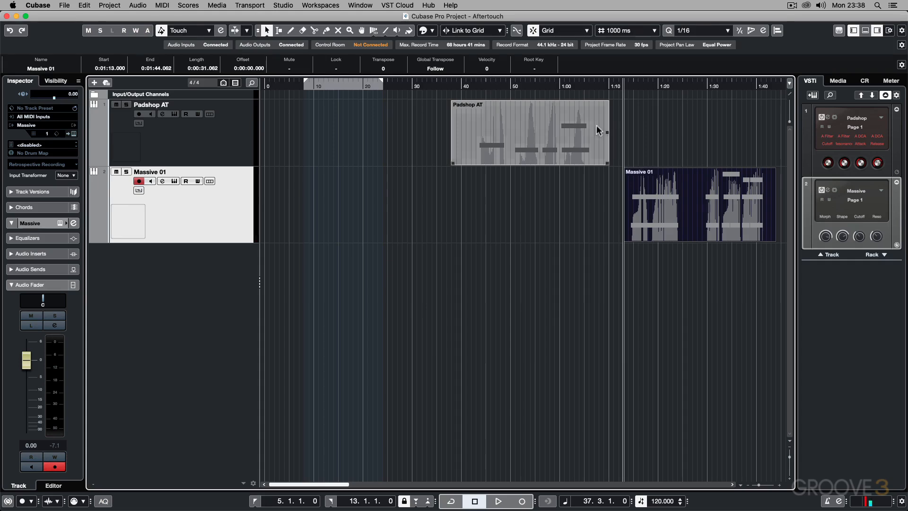
double_click(680, 201)
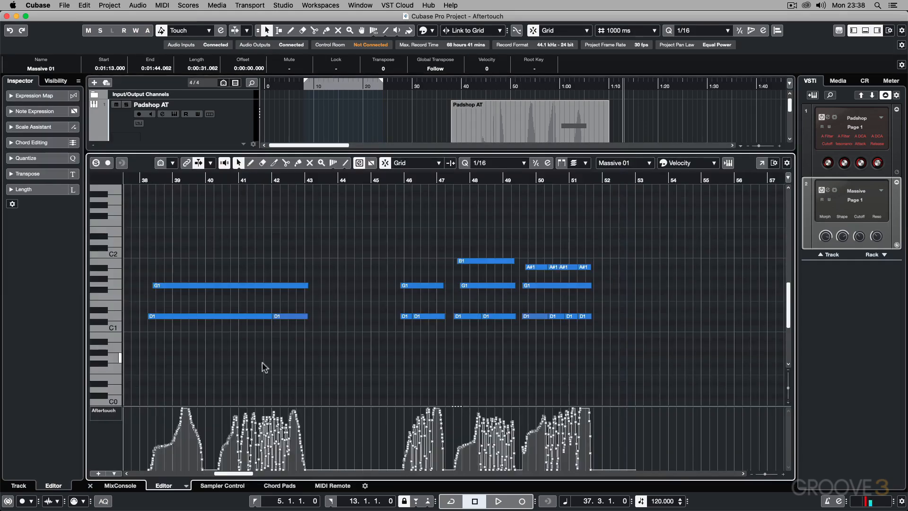
mouse_move(256, 420)
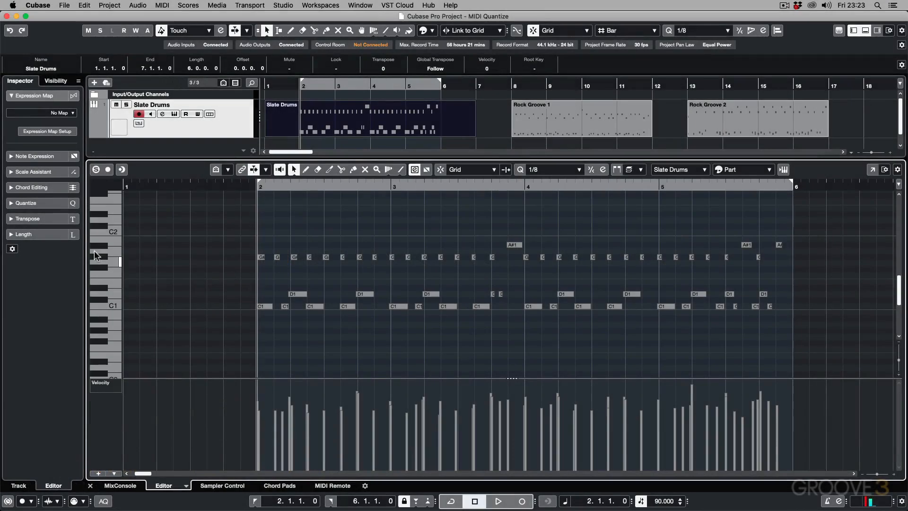
Step: Try quantizing all Slate Drums notes to 1/8, check the available quantize presets, and undo the quantize
drag(207, 230, 803, 361)
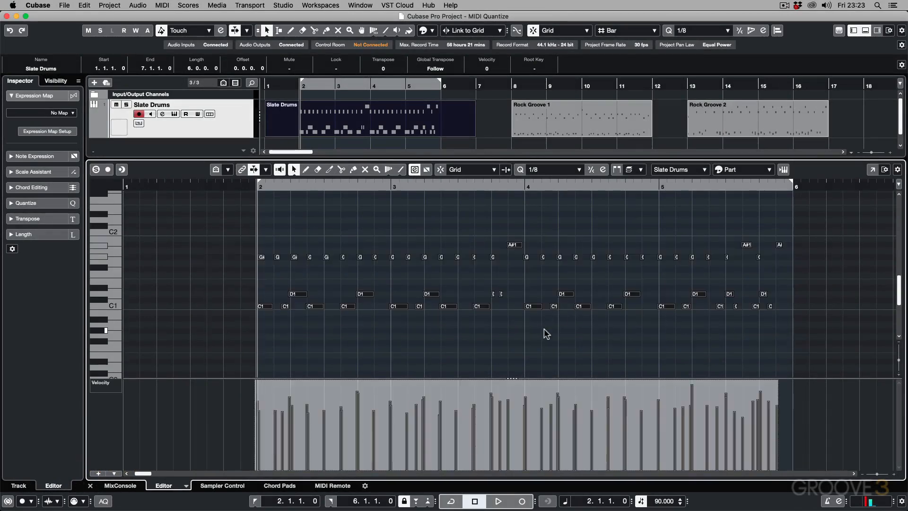
key(q)
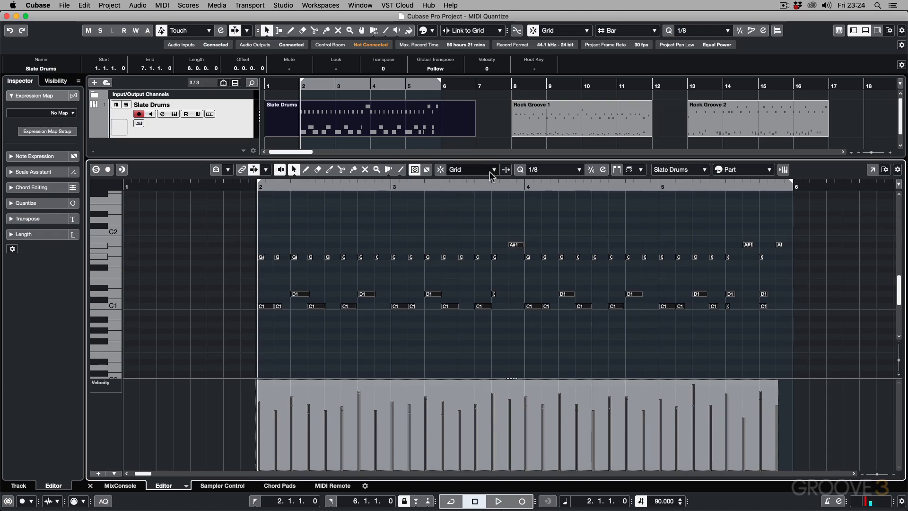
click(550, 174)
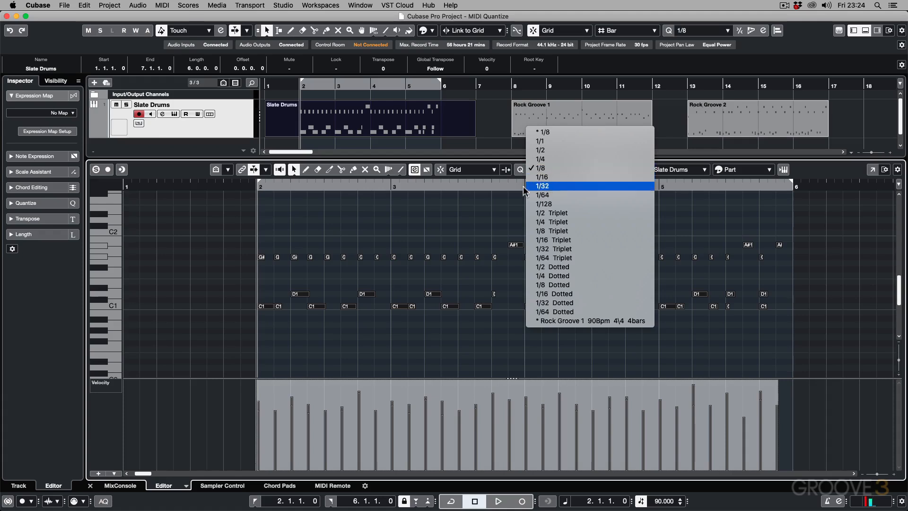
click(456, 208)
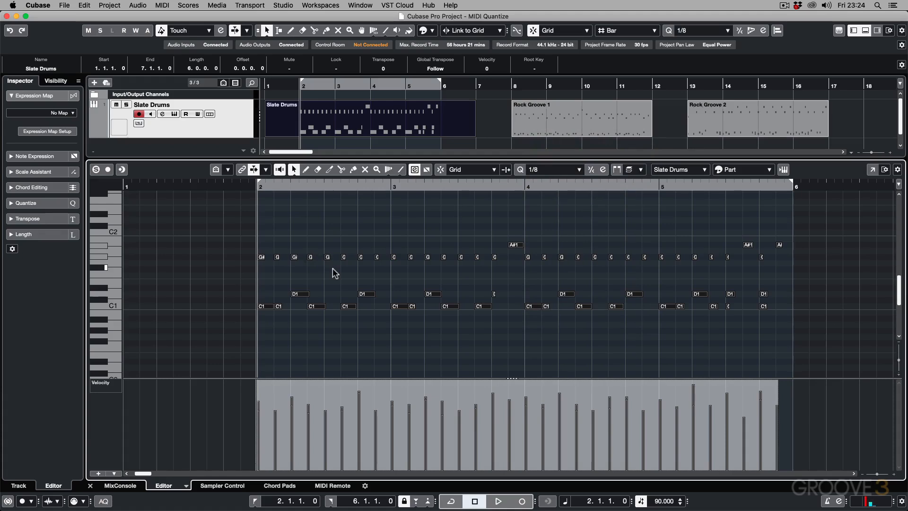
key(super+z)
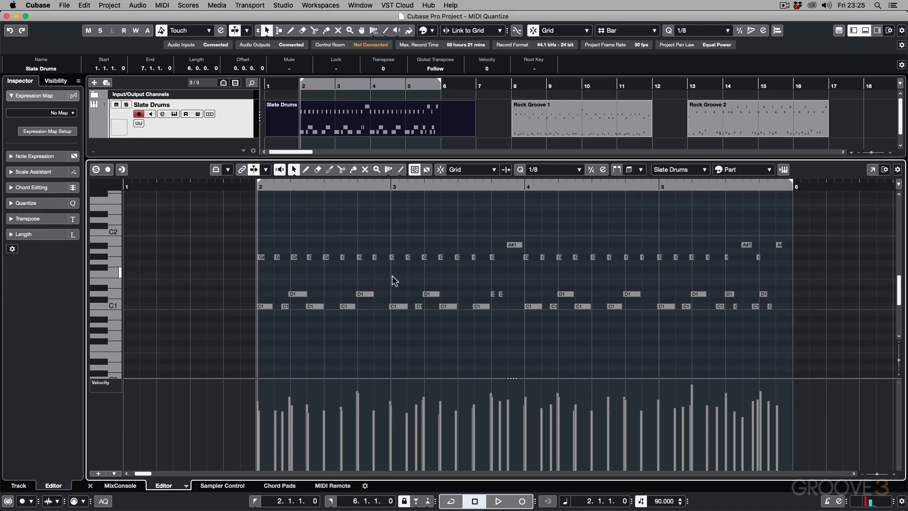
Step: Examine how far the unquantized drum hits around bar 3 sit from the grid lines
drag(393, 184, 432, 187)
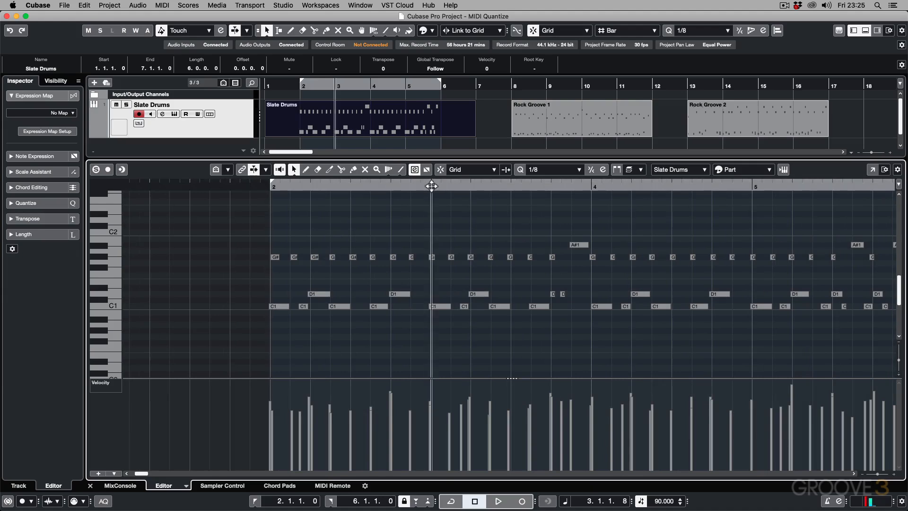
key(h)
key(h)
key(h)
key(h)
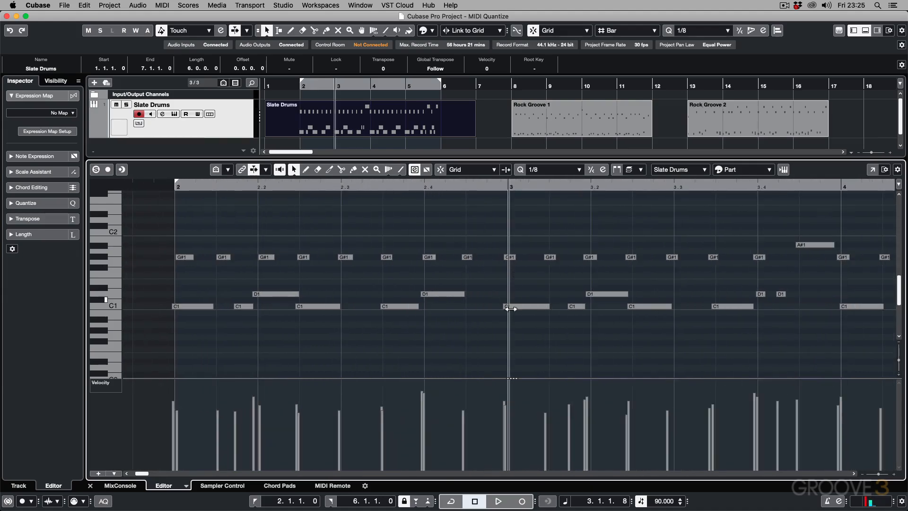
key(g)
key(g)
key(g)
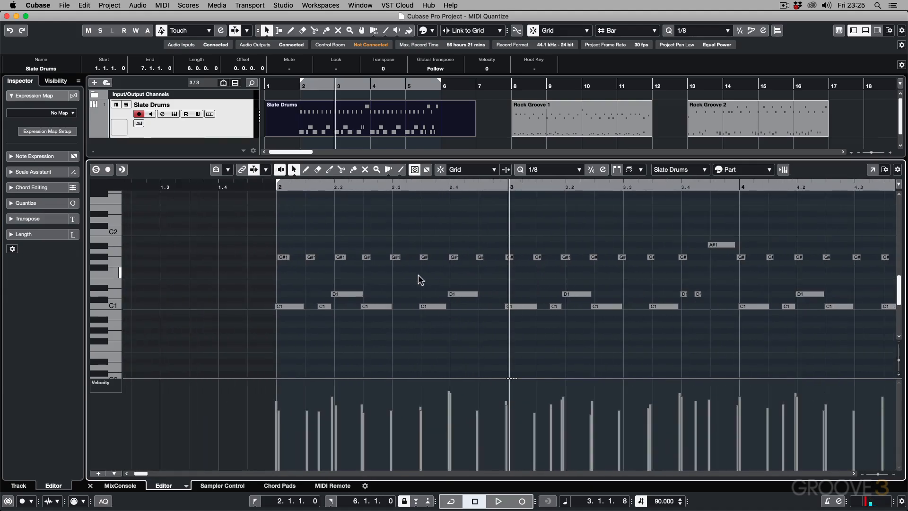
key(g)
key(g)
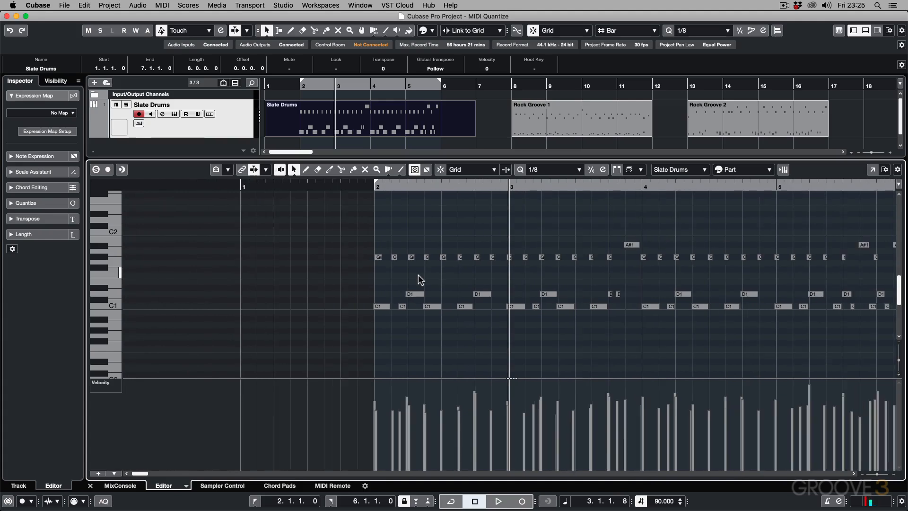
scroll(418, 276, right, 2)
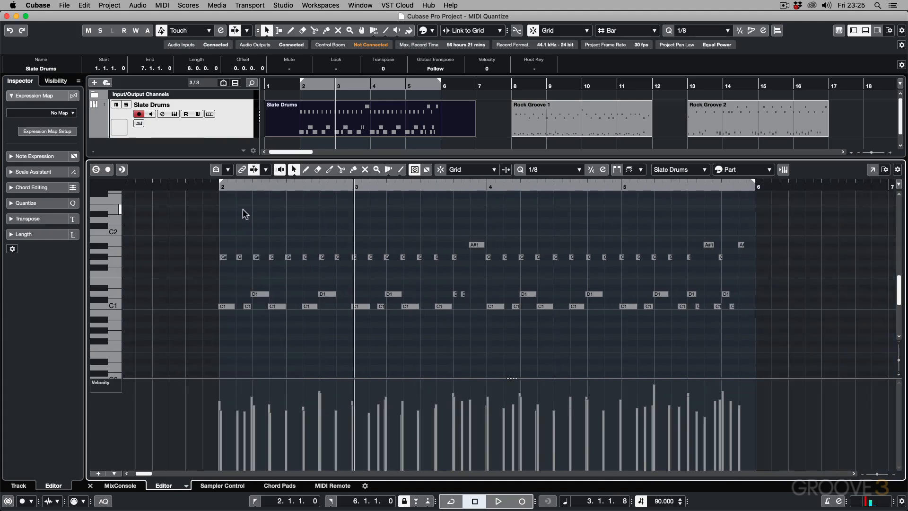
Step: Play back the unquantized Slate Drums pattern from just before bar 2
click(210, 187)
key(space)
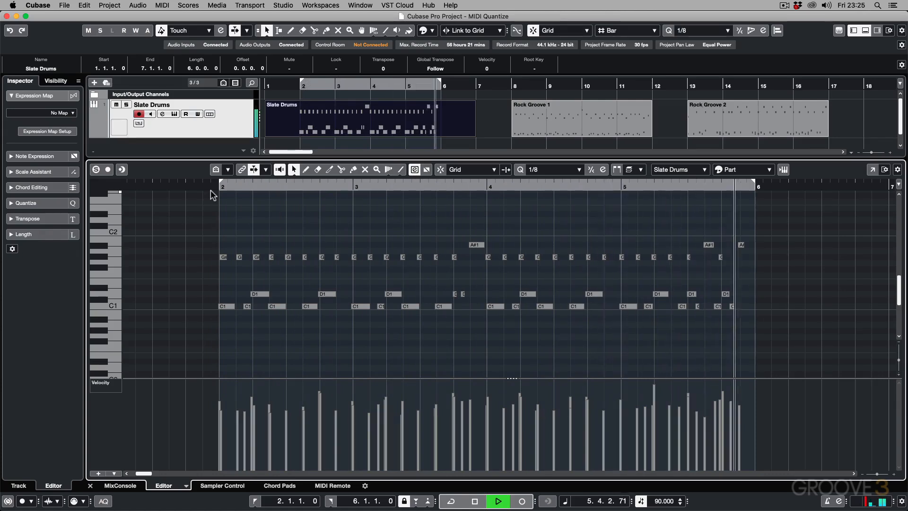
key(space)
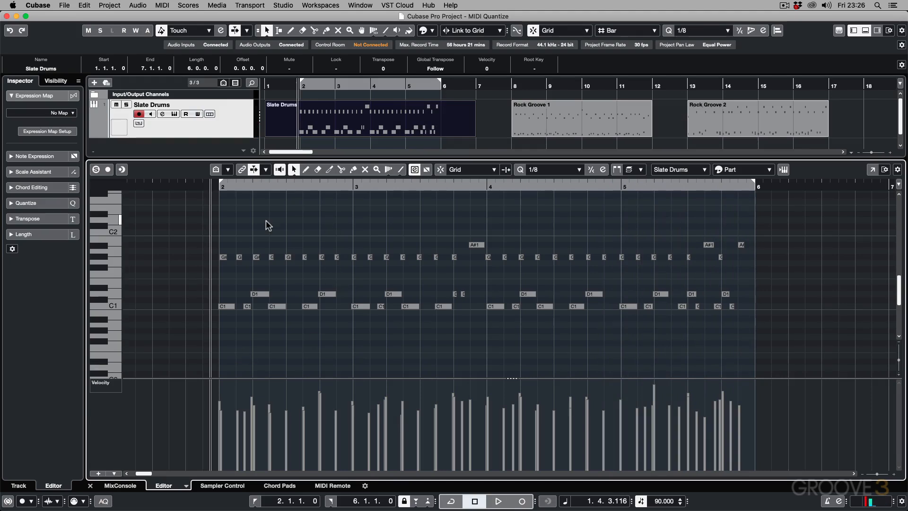
Step: Open the Quantize Panel for the Slate Drums part
click(85, 5)
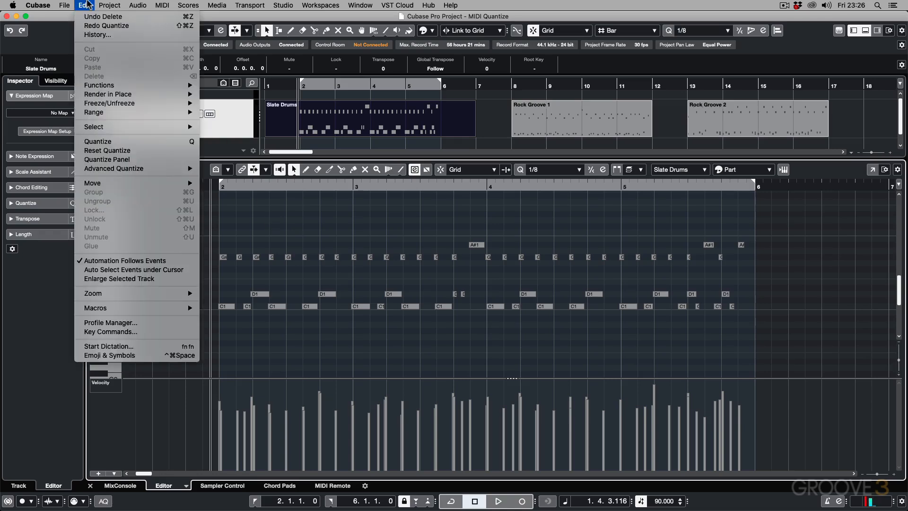
click(116, 160)
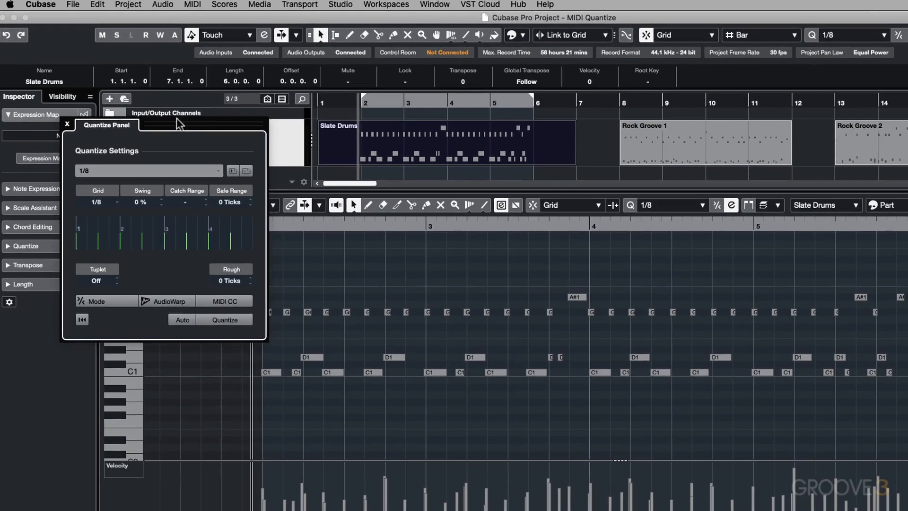
Step: Keep the 1/8 preset in the Quantize Panel, try quantizing the Slate Drums notes with it, and undo the quantize
drag(149, 98, 149, 52)
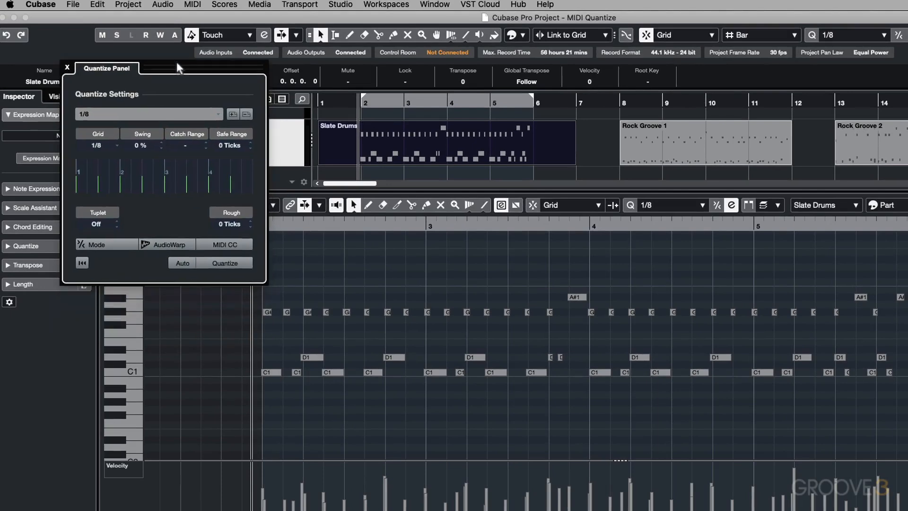
click(438, 270)
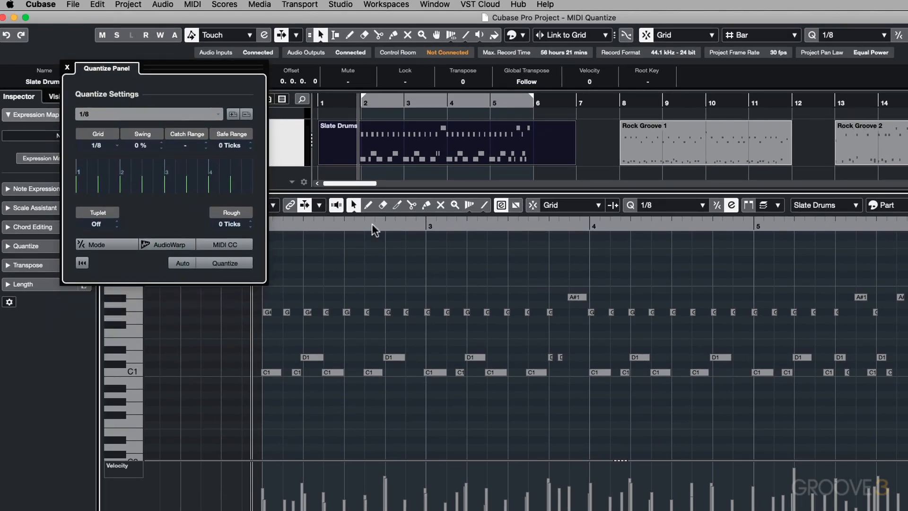
click(115, 114)
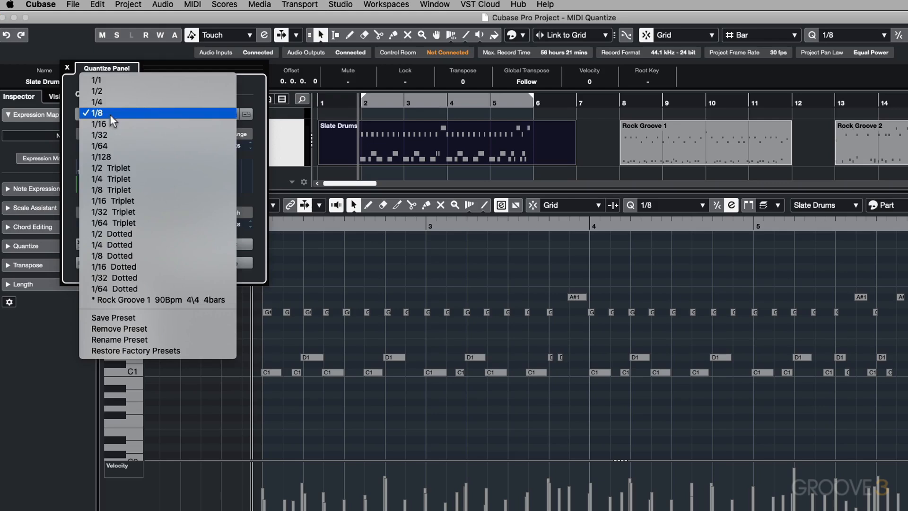
click(112, 116)
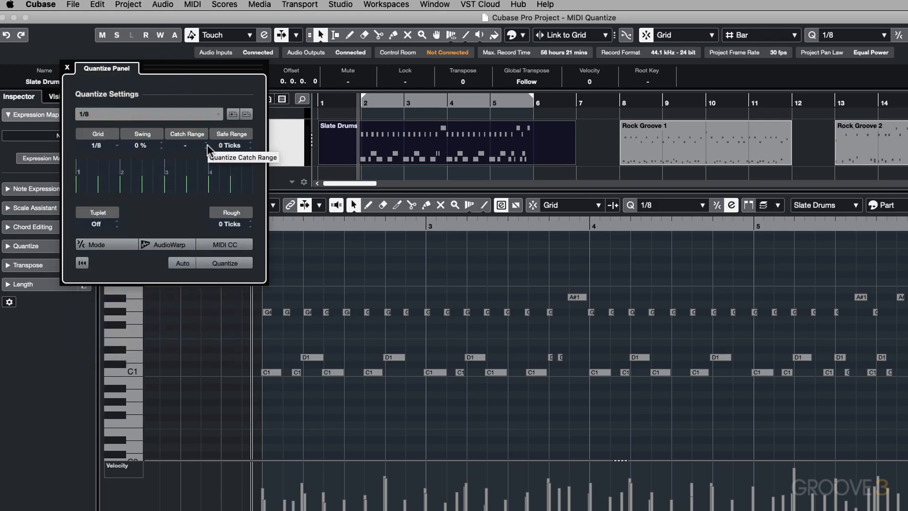
click(239, 264)
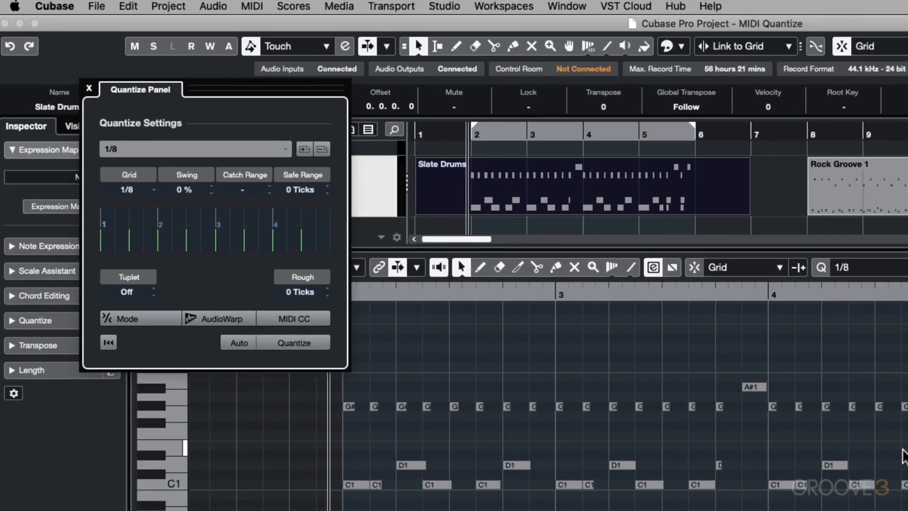
key(super+z)
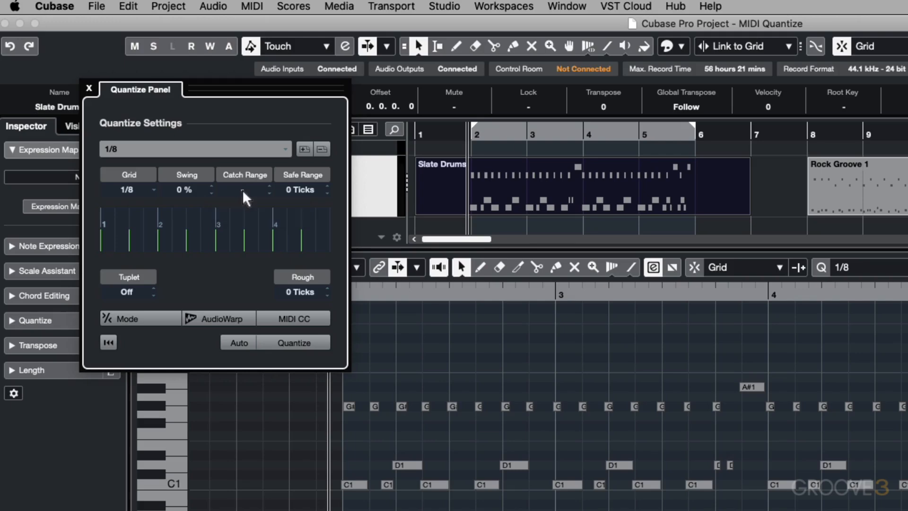
Step: Raise the catch range to 100 %, narrow it to 23 %, and try quantizing the Slate Drums notes with it
drag(244, 196, 248, 5)
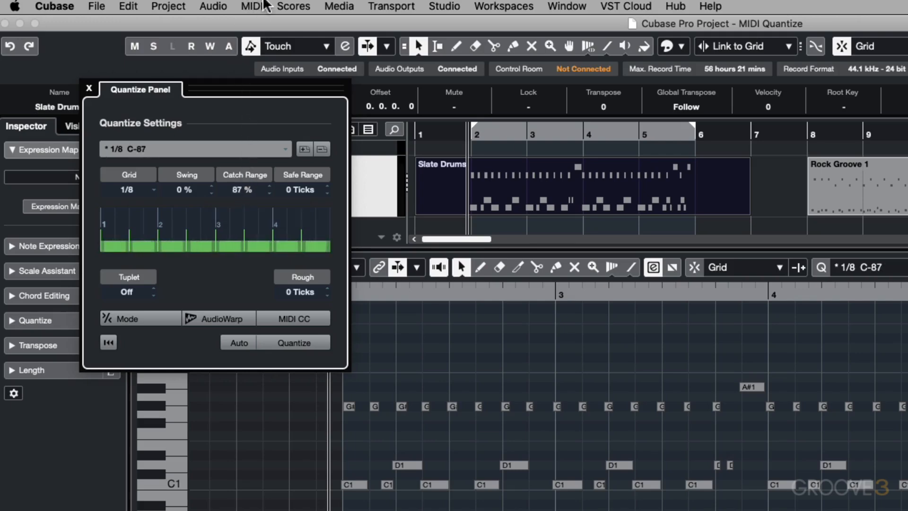
drag(250, 194, 237, 87)
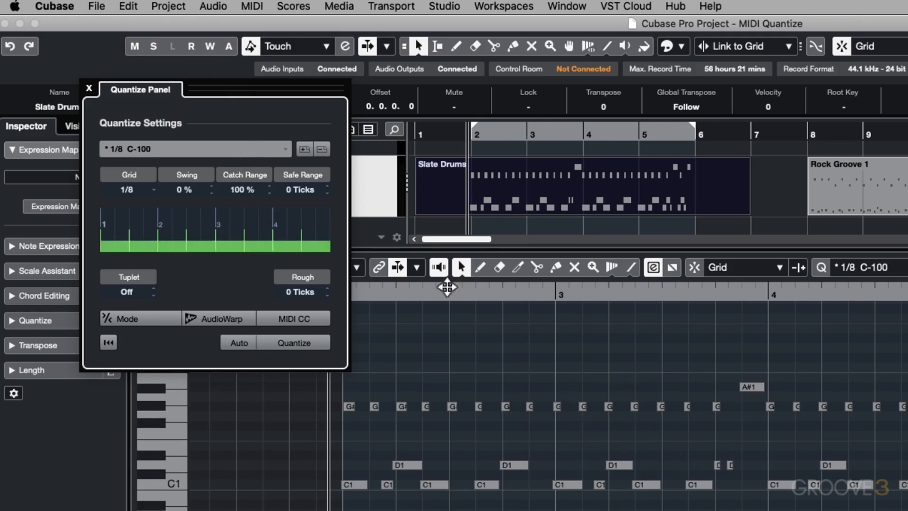
drag(238, 191, 229, 293)
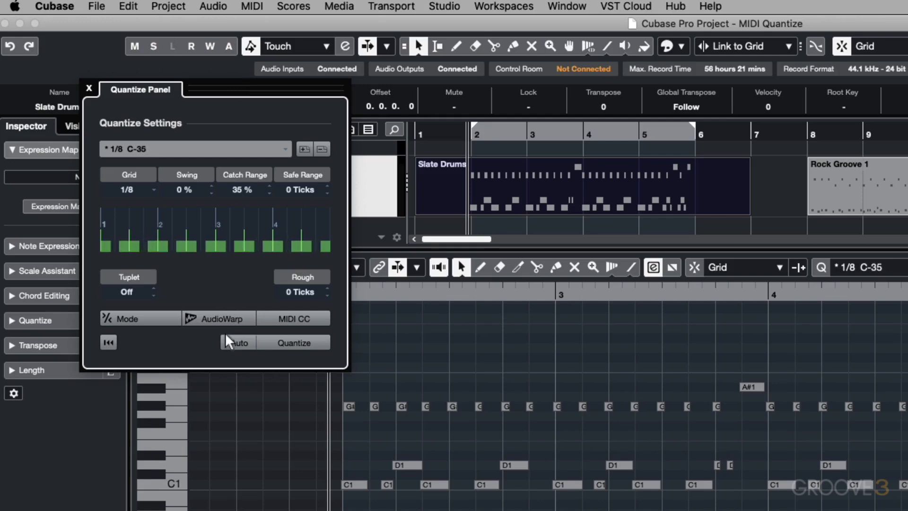
drag(227, 340, 227, 365)
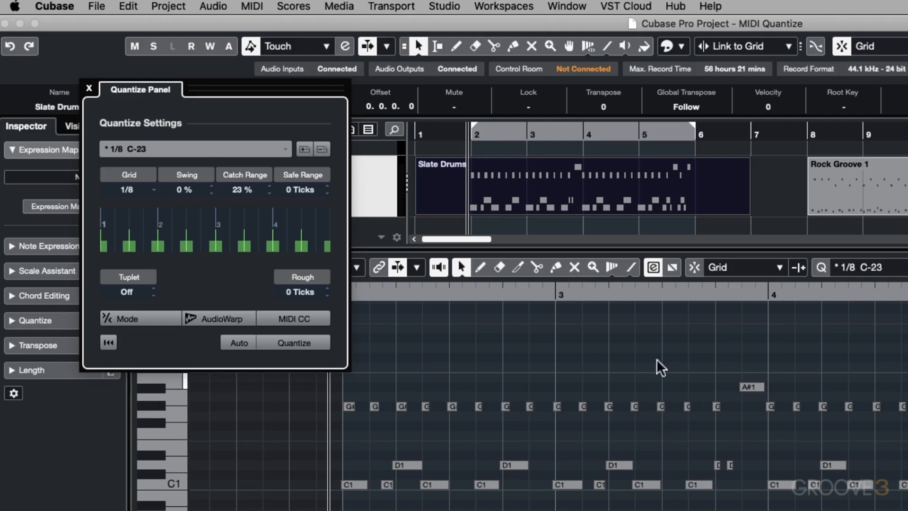
click(302, 345)
Step: Try quantizing the Slate Drums notes with a catch range of 6 %, then with 48 %
drag(237, 191, 238, 235)
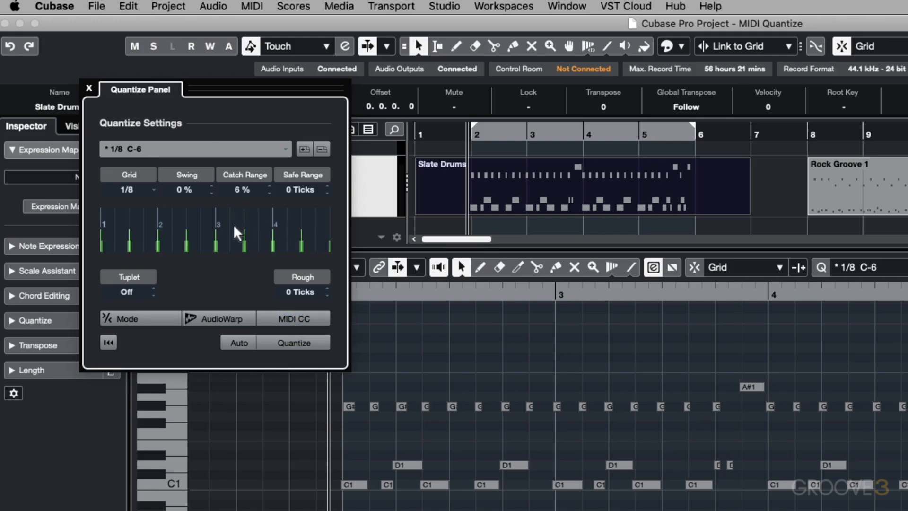
click(295, 348)
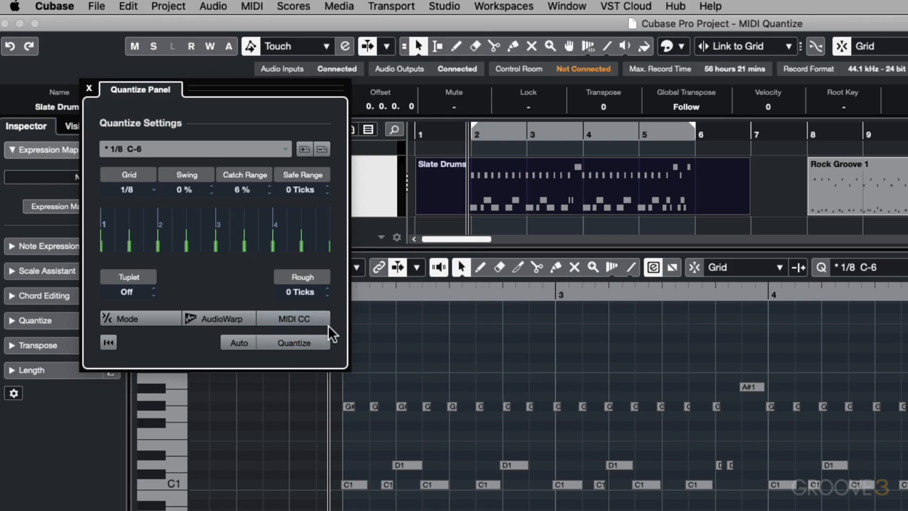
drag(238, 194, 235, 104)
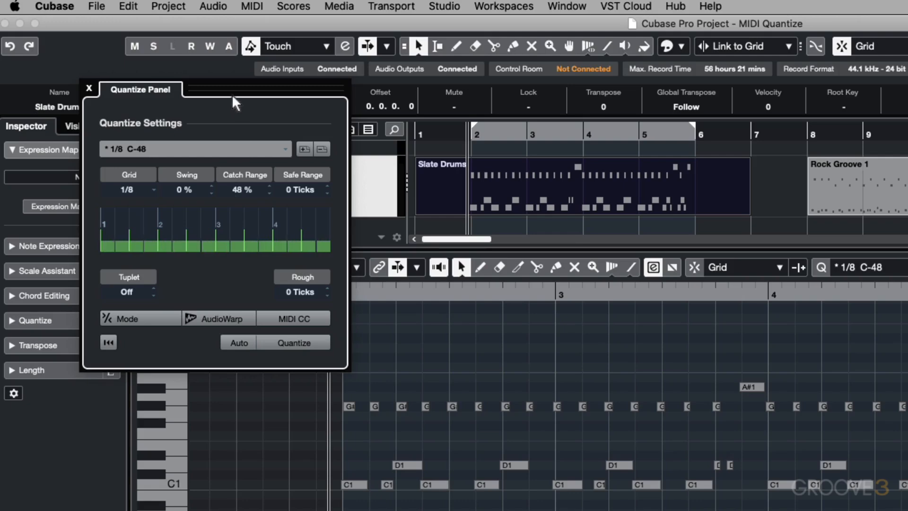
click(320, 345)
Step: Try quantizing the Slate Drums notes with a 15 % catch range and undo the quantize
drag(243, 197, 245, 270)
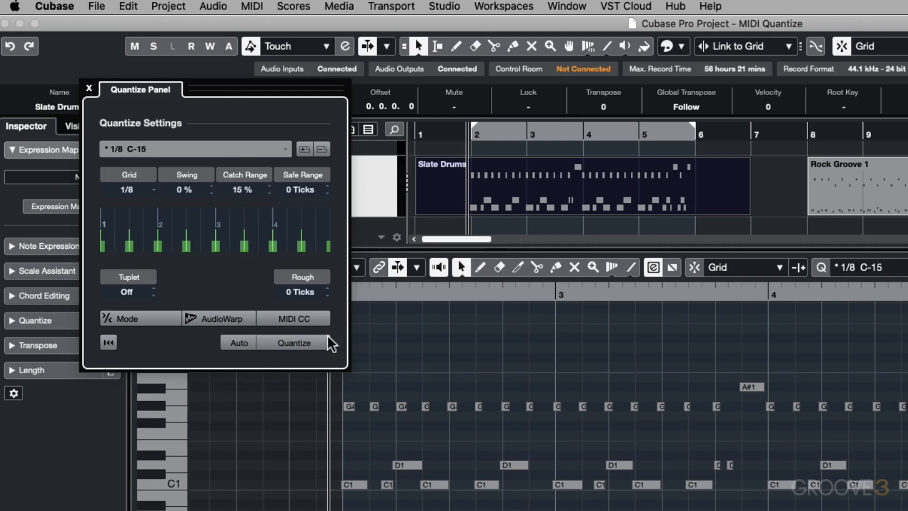
click(318, 344)
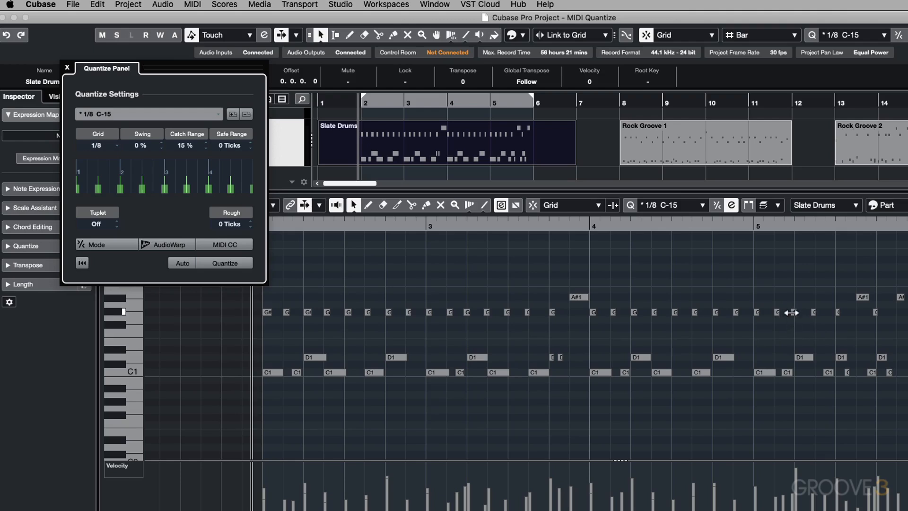
key(super+z)
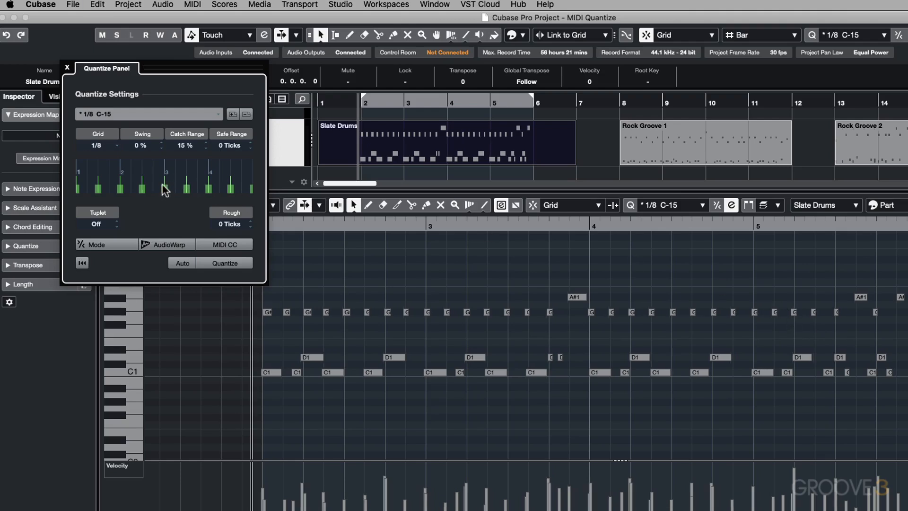
Step: Quantize the Slate Drums notes to 1/8 with a 10 % catch range and play back the pattern
scroll(178, 149, down, 1)
click(230, 263)
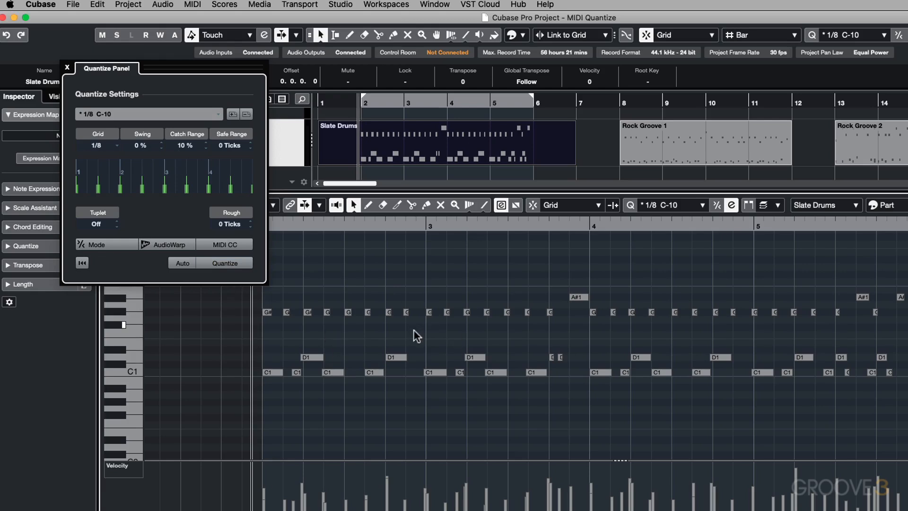
key(space)
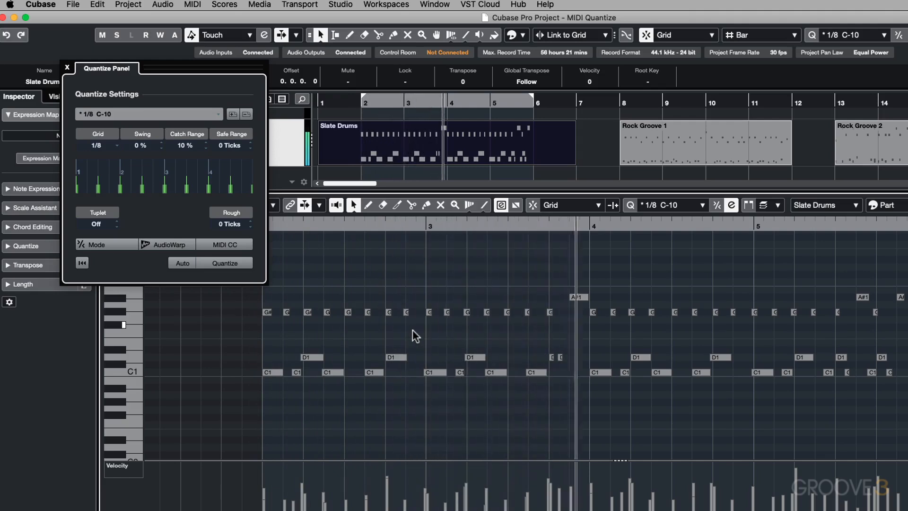
key(space)
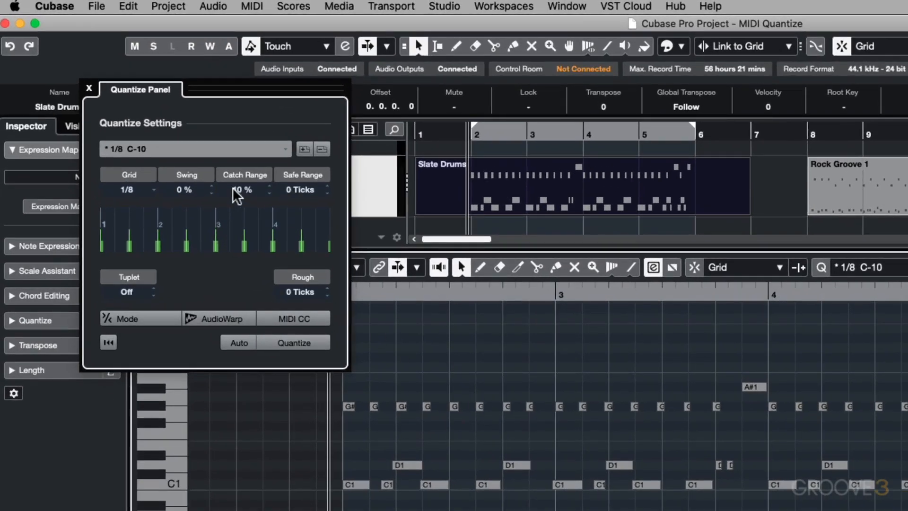
Step: Reset the catch range, try quantizing the Slate Drums notes with 40 % swing, and undo the quantize after listening
super+click(234, 188)
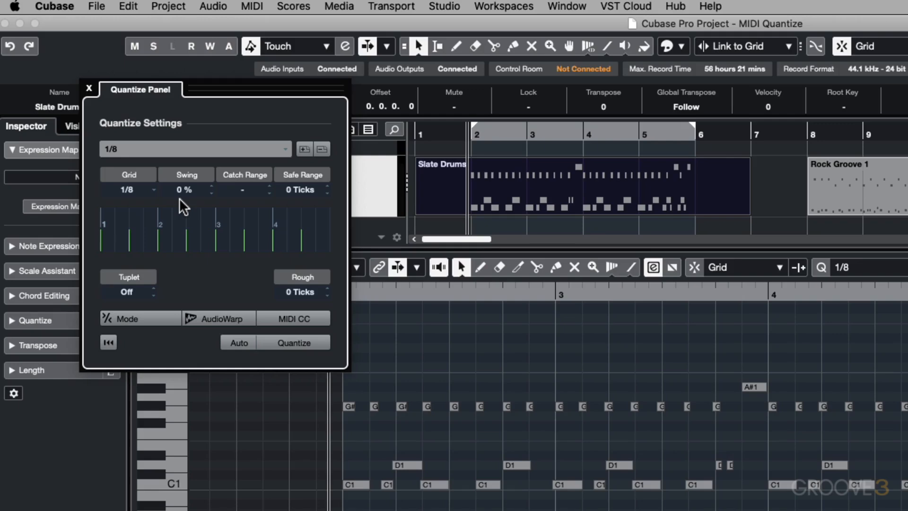
drag(179, 185, 182, 296)
drag(178, 189, 270, 391)
drag(185, 192, 196, 107)
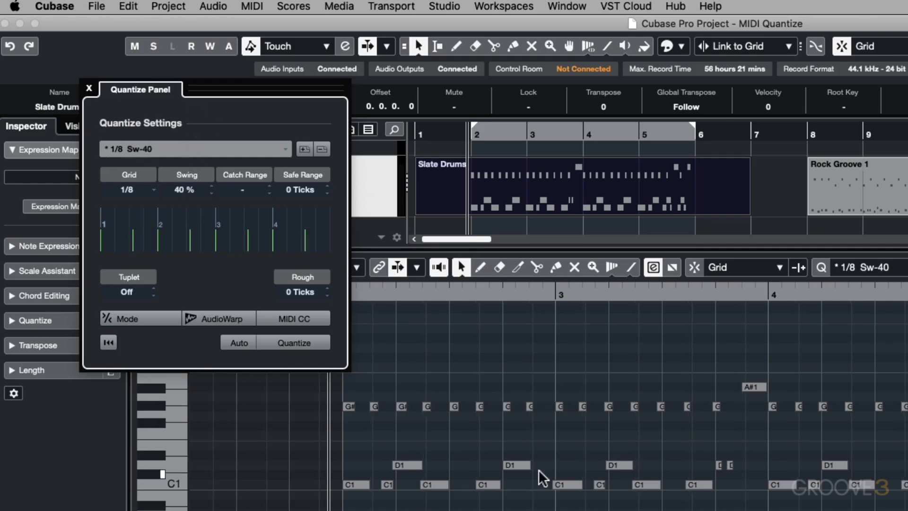
click(310, 343)
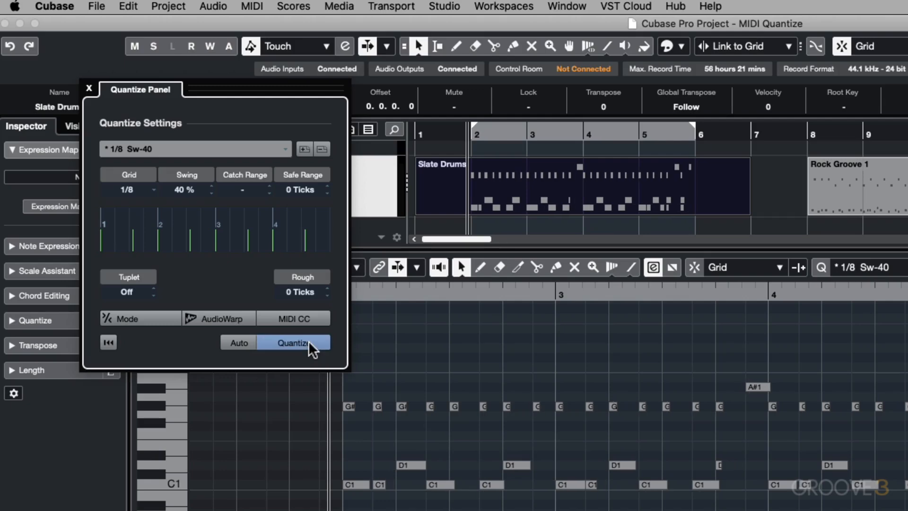
key(space)
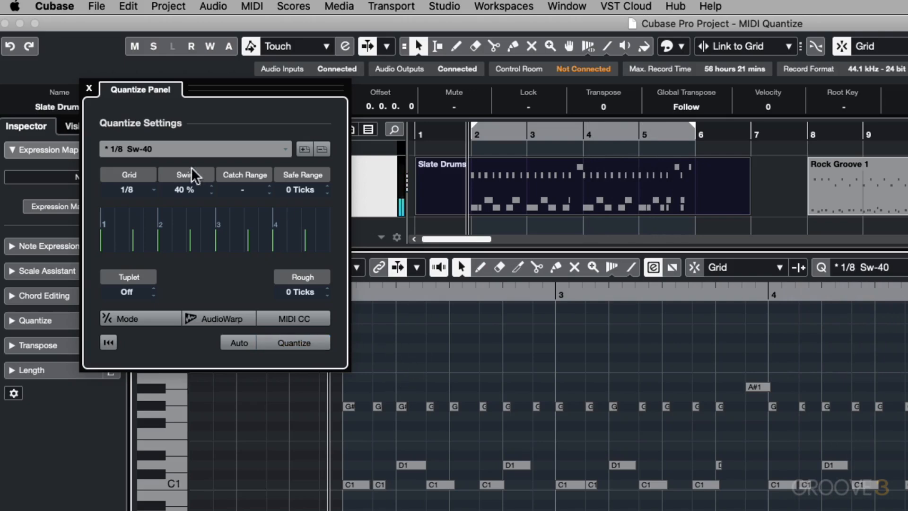
key(super+z)
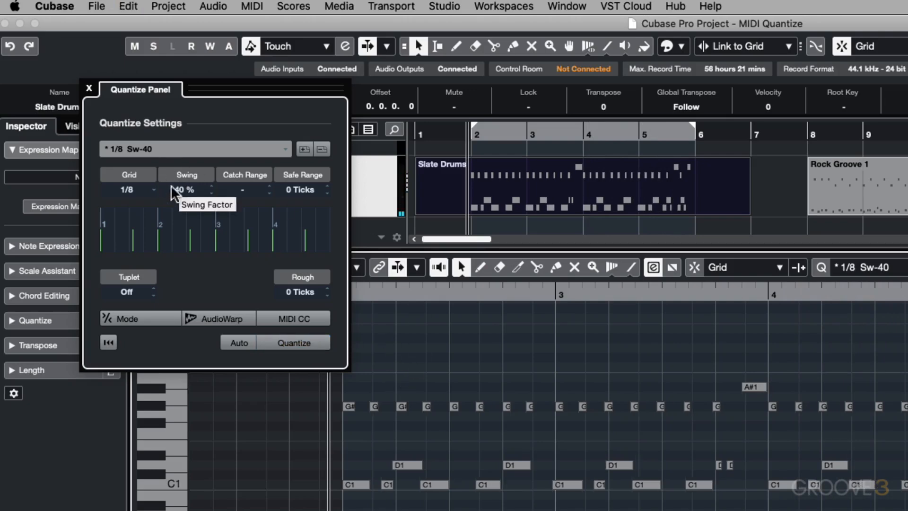
Step: Try quantizing the Slate Drums notes to 1/8 with 20 % swing and play back the pattern
drag(174, 193, 174, 232)
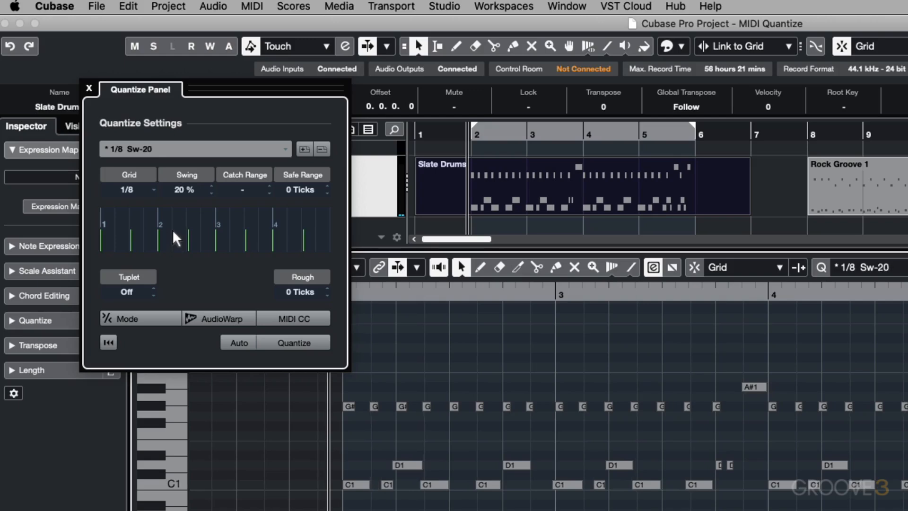
click(290, 344)
key(space)
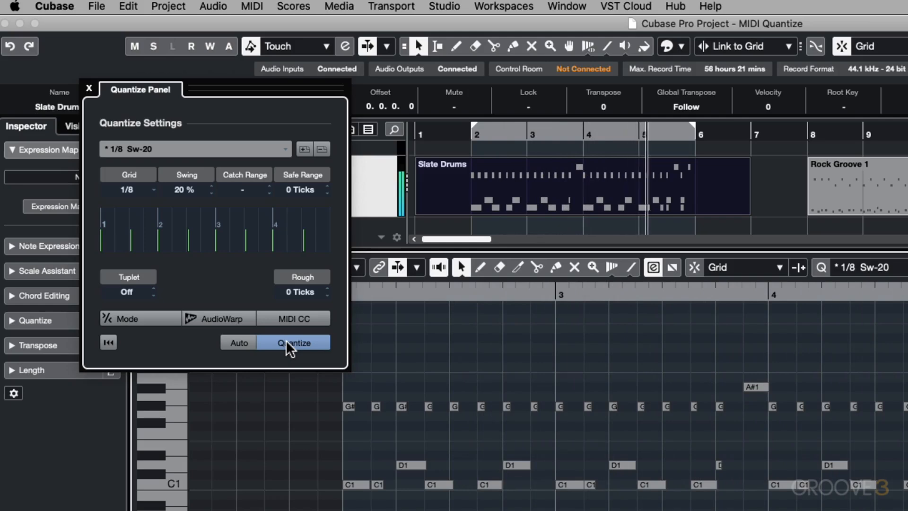
click(290, 343)
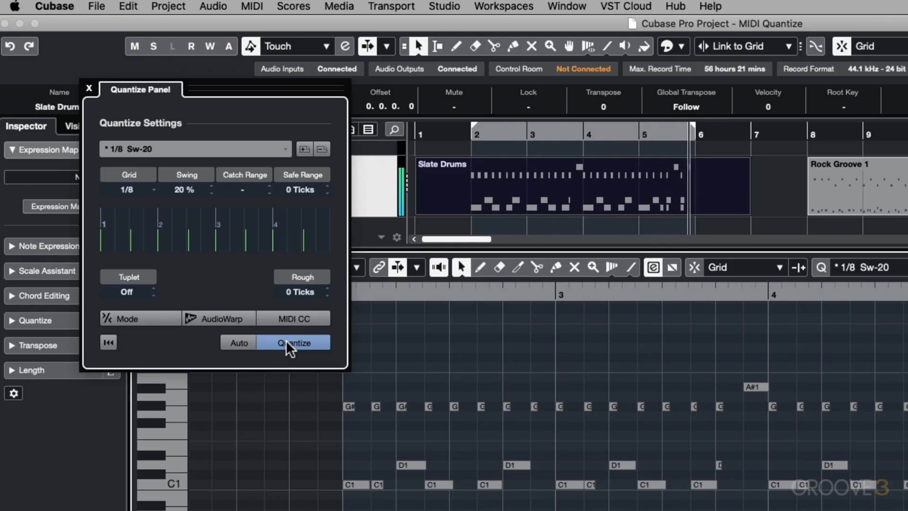
Step: Set the swing to 10 % and quantize the Slate Drums notes to 1/8 with it
drag(184, 195, 183, 216)
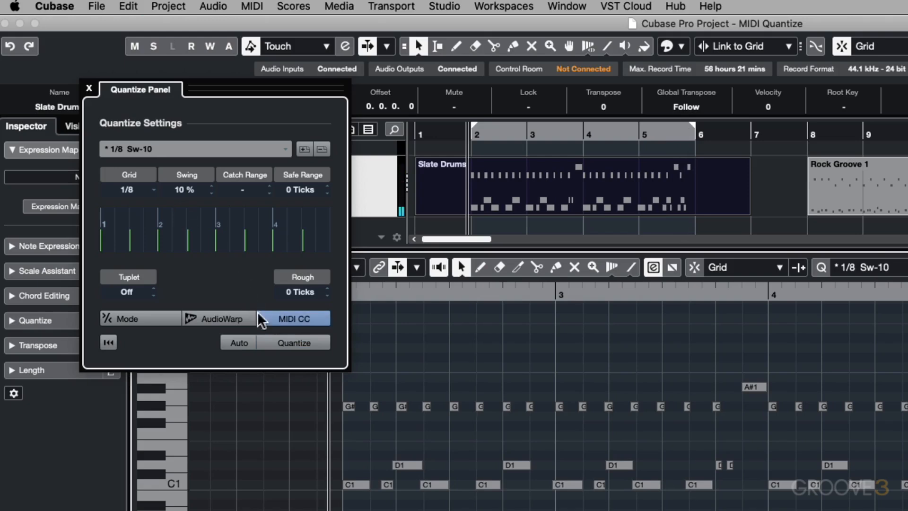
click(279, 342)
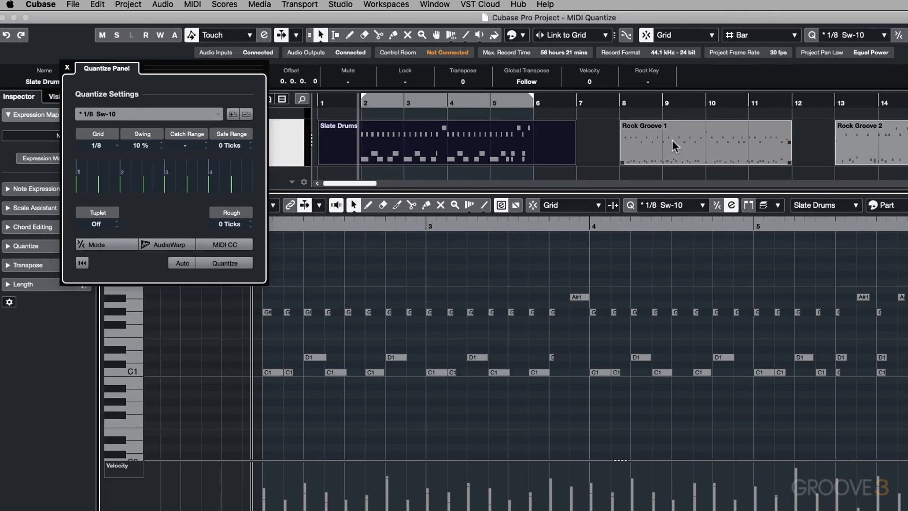
Step: Show the Rock Groove 1 part in the editor, place the cursor just before bar 10, and examine the note timing there up close
click(676, 140)
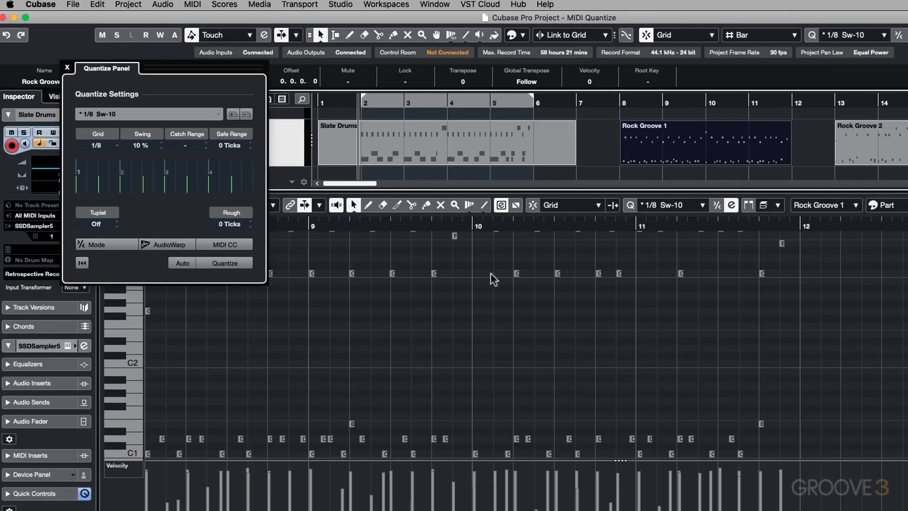
scroll(517, 376, down, 3)
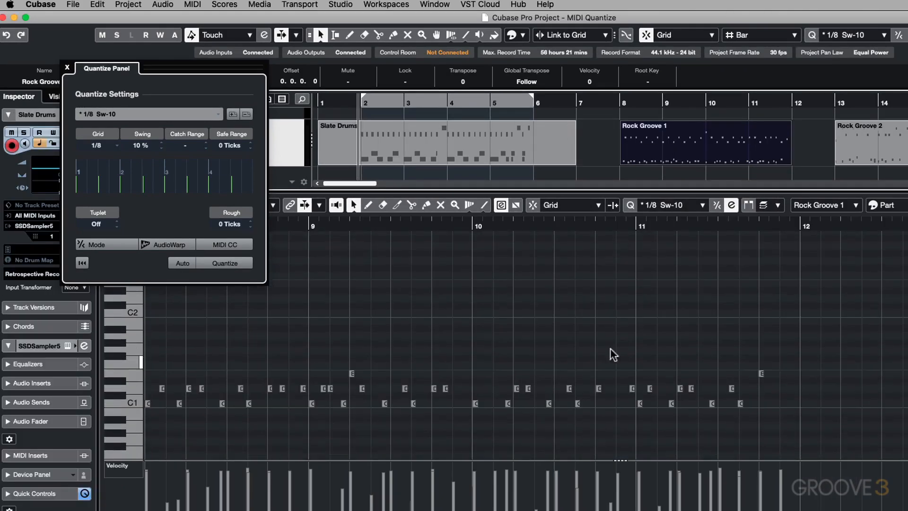
click(472, 226)
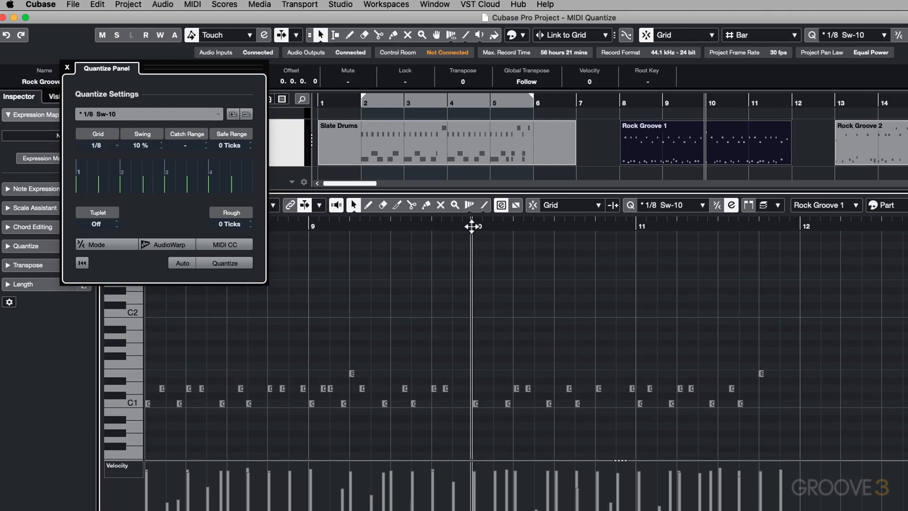
key(h)
key(h)
key(h)
key(h)
key(h)
key(h)
key(h)
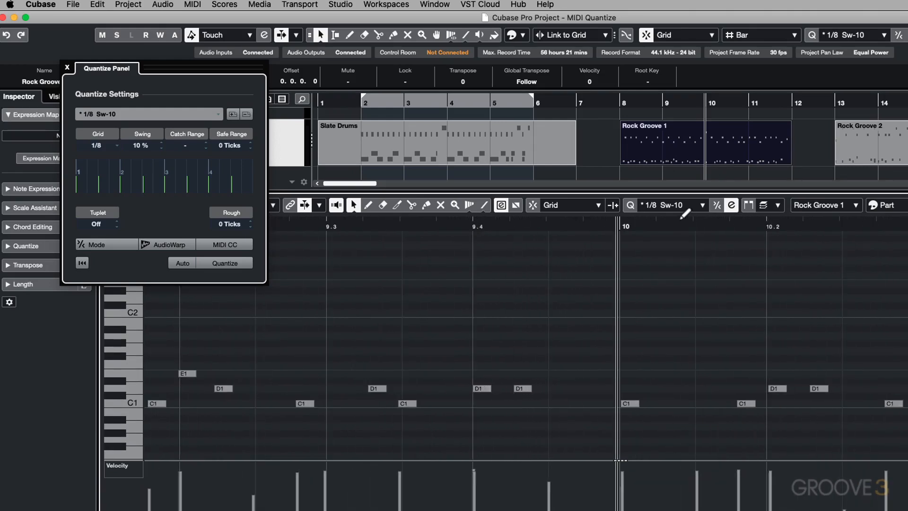
Step: Set the quantize preset to 1/16 and examine the Rock Groove 1 notes around bar 10 against that grid
click(674, 206)
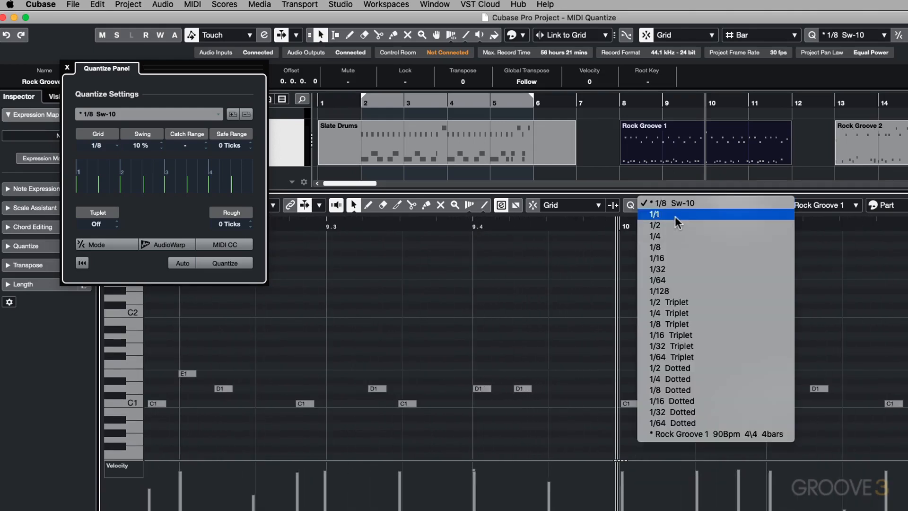
click(675, 257)
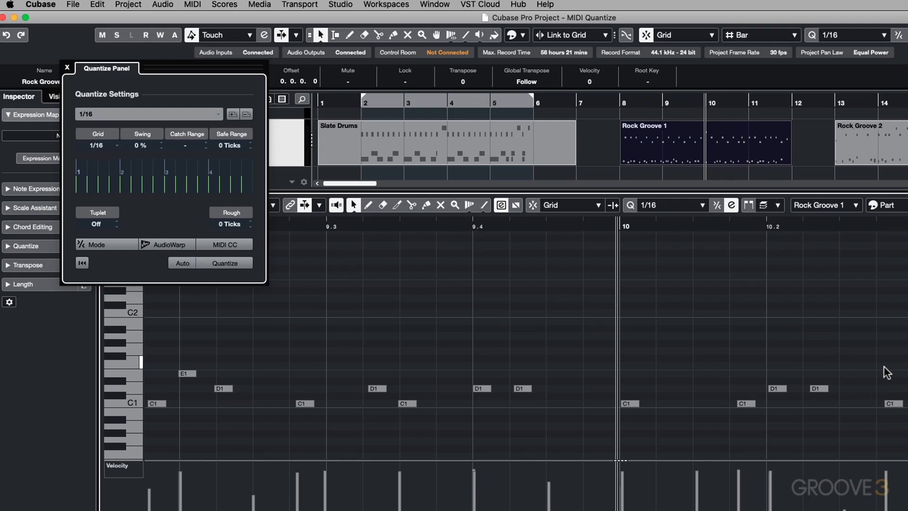
key(g)
key(g)
key(g)
key(g)
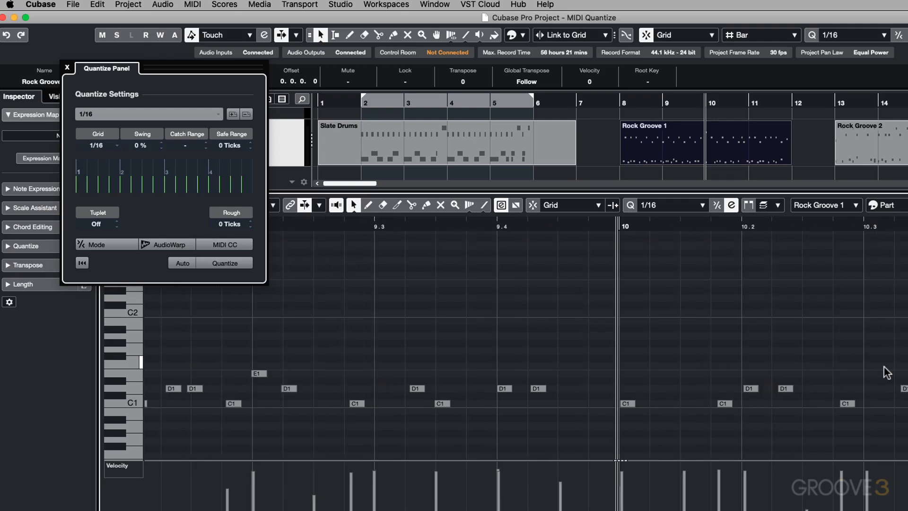
key(g)
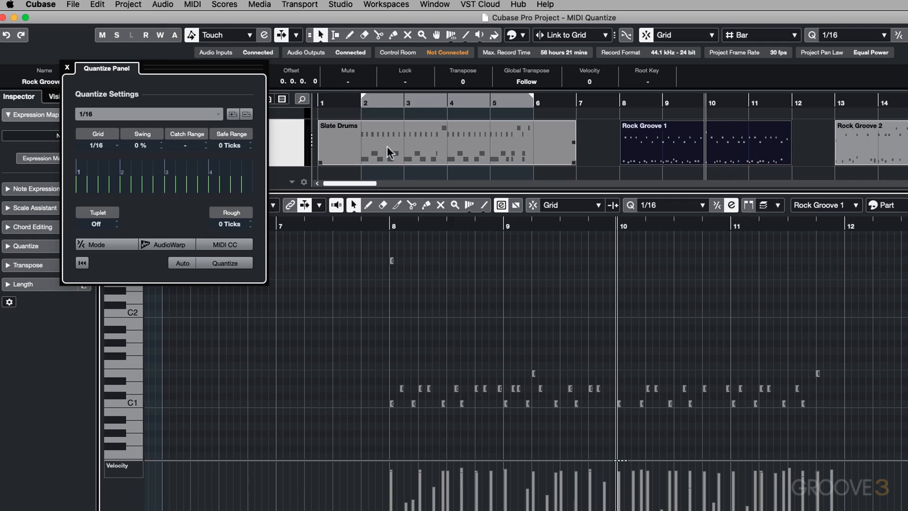
Step: Try quantizing the Slate Drums part with the groove extracted from Rock Groove 1, and undo the quantize after listening from bar 2
drag(689, 155, 204, 170)
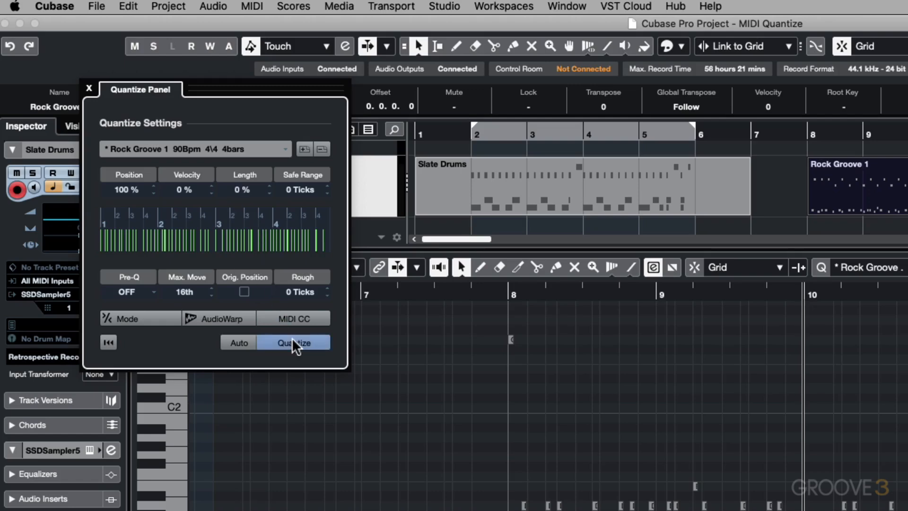
click(558, 176)
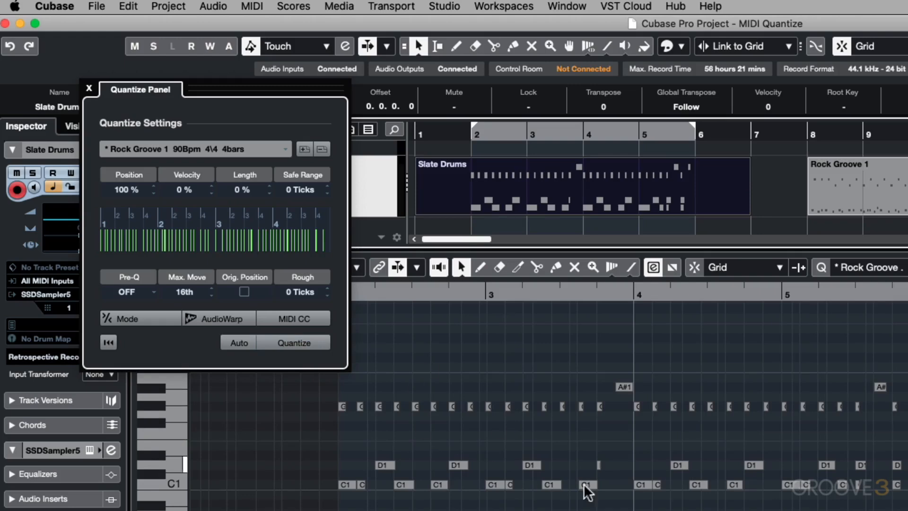
click(303, 347)
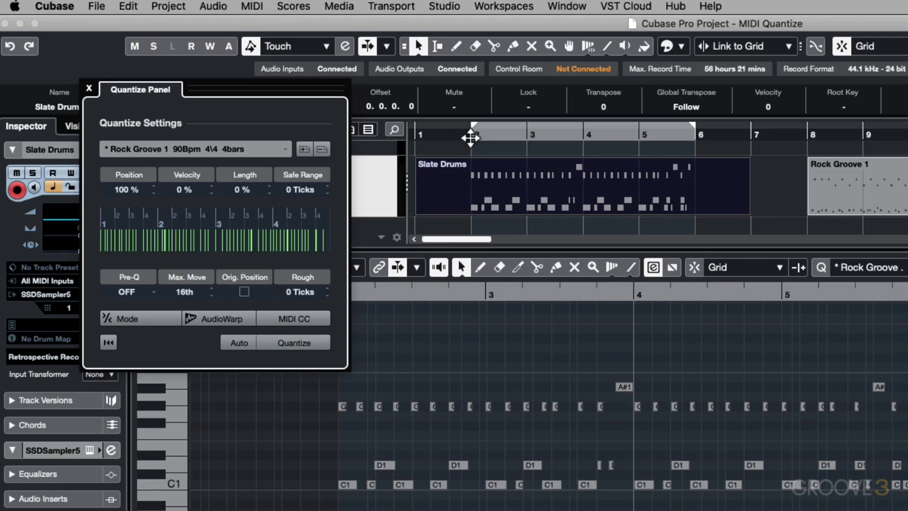
click(470, 138)
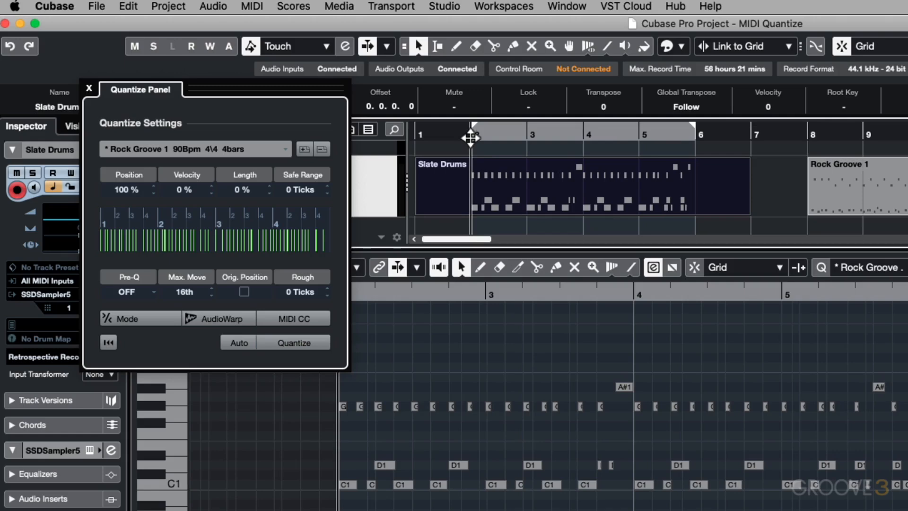
key(space)
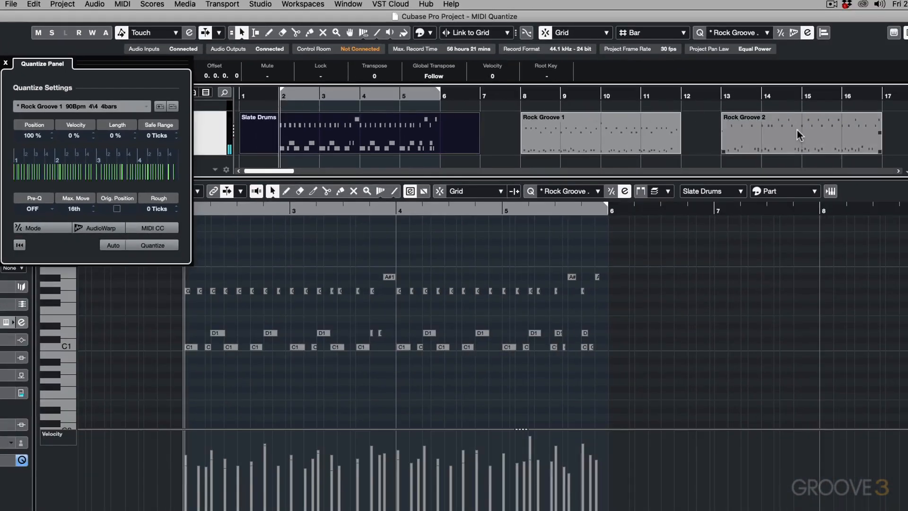
key(super+z)
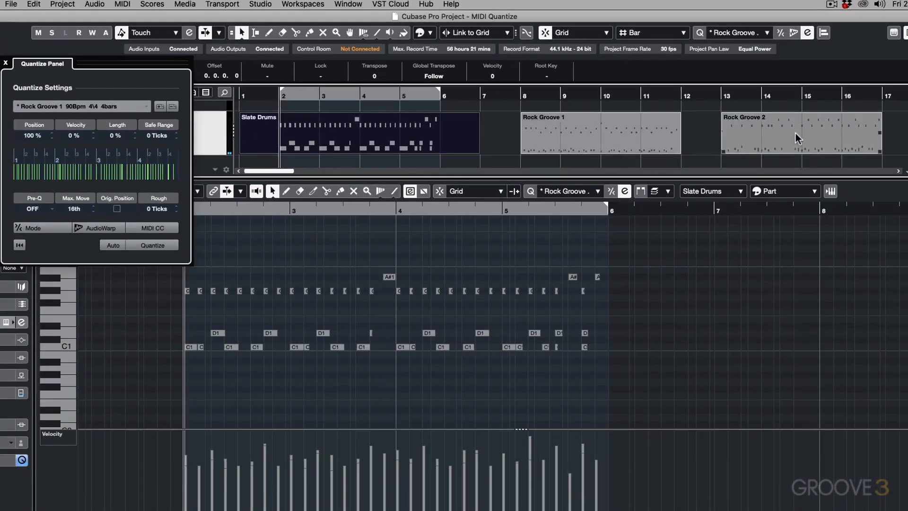
Step: Extract the groove from the Rock Groove 2 part, quantize the Slate Drums part with it, and play back the pattern
drag(795, 132, 137, 166)
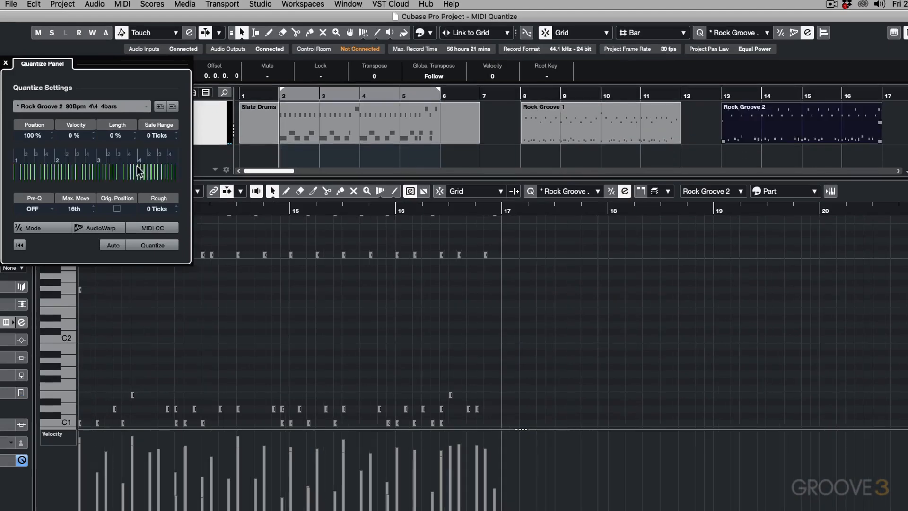
click(356, 122)
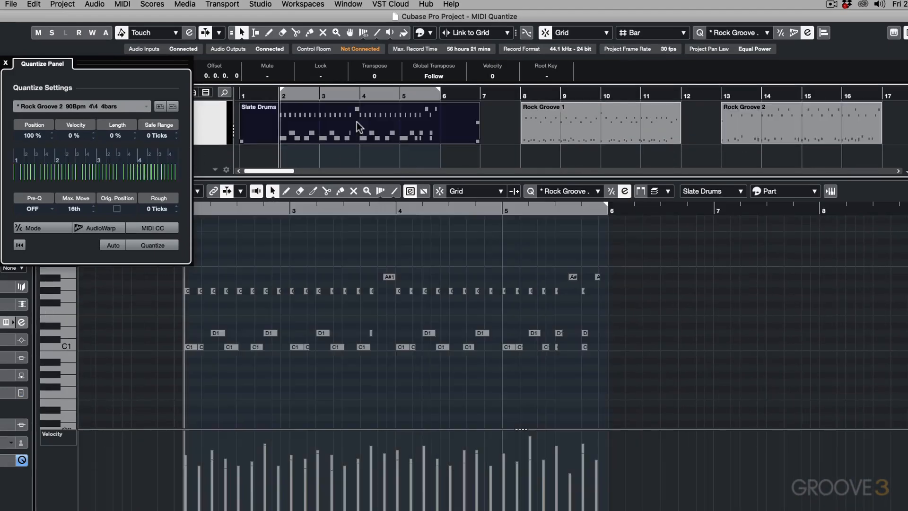
click(146, 245)
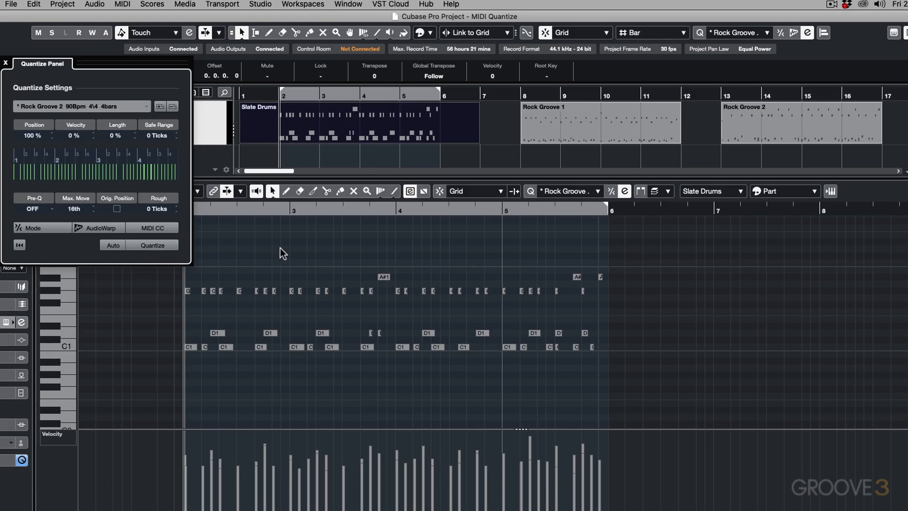
key(space)
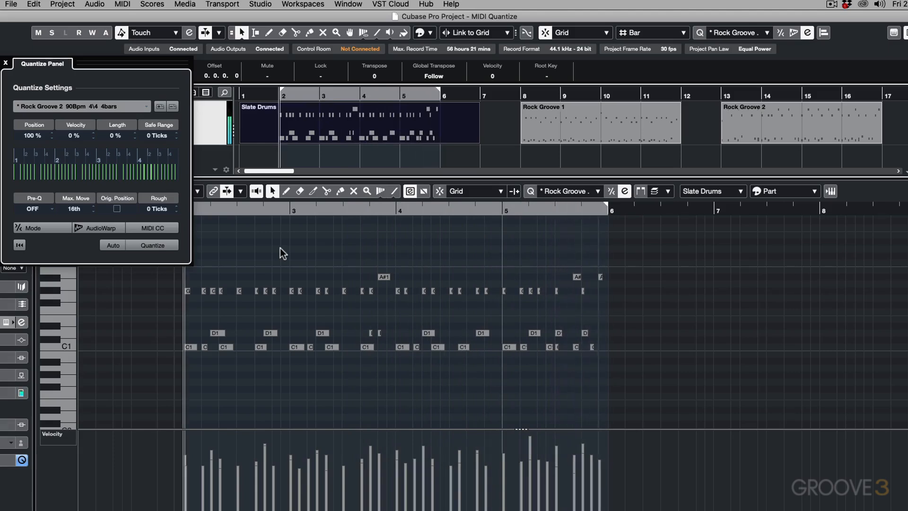
Step: Undo the groove quantize to hear the original Slate Drums pattern, and reapply the Rock Groove 2 groove for comparison
key(q)
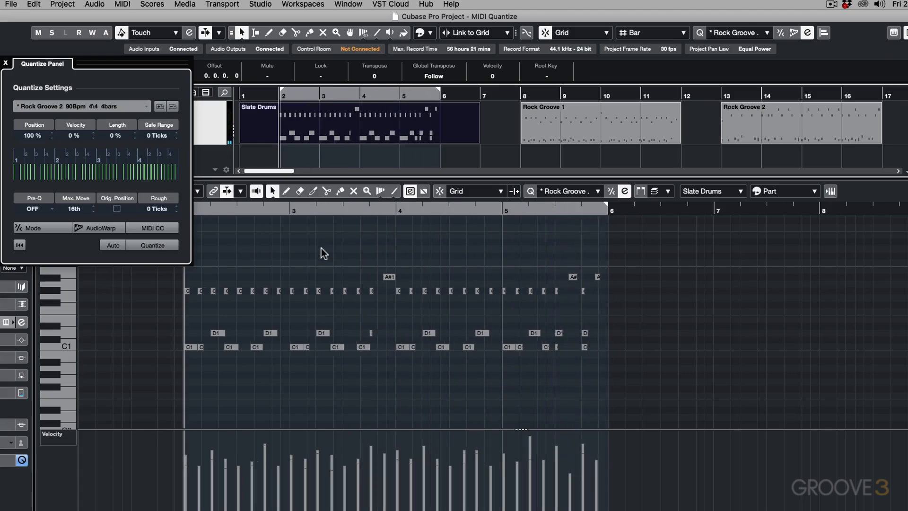
key(space)
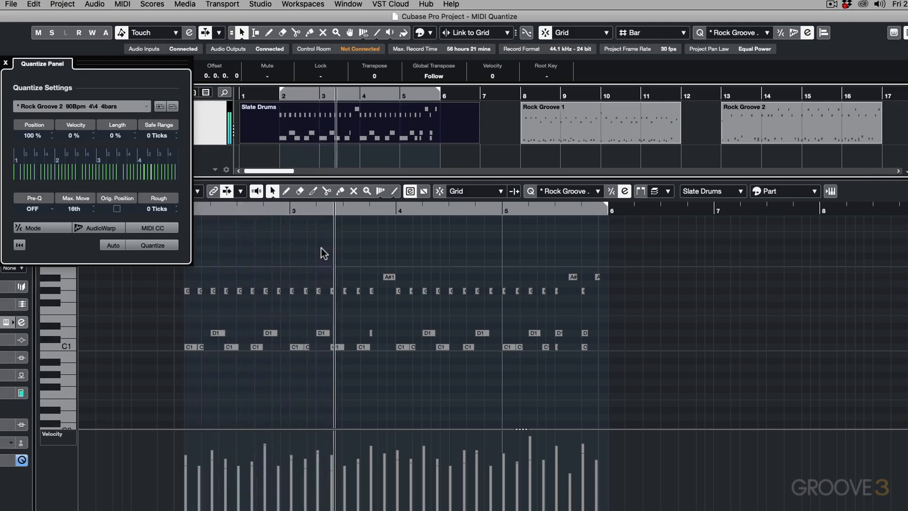
key(space)
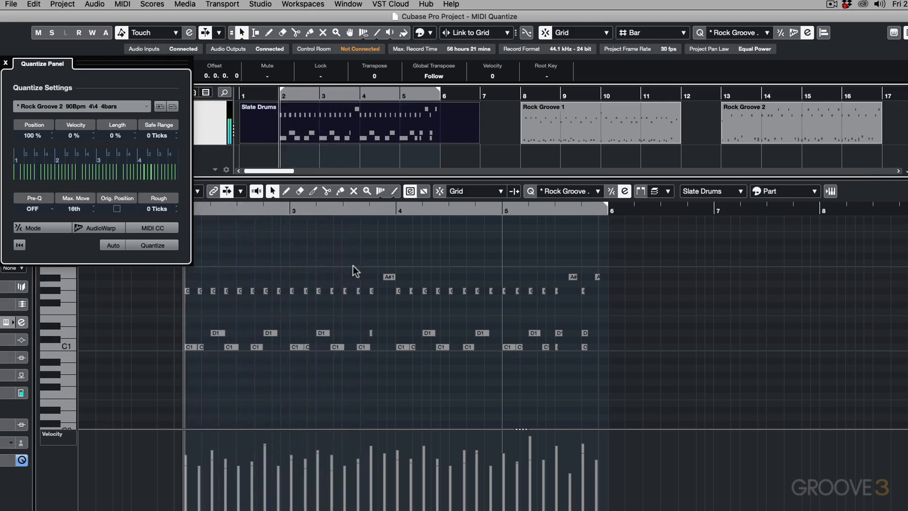
click(161, 247)
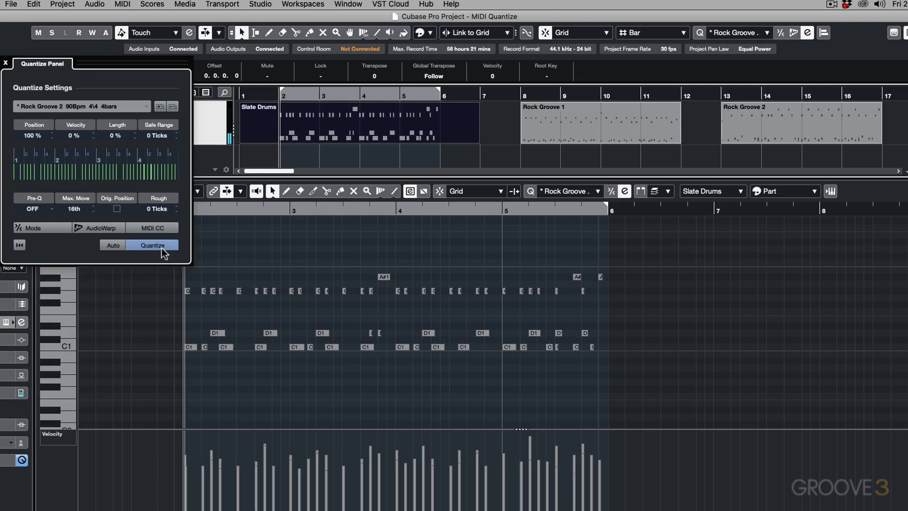
key(space)
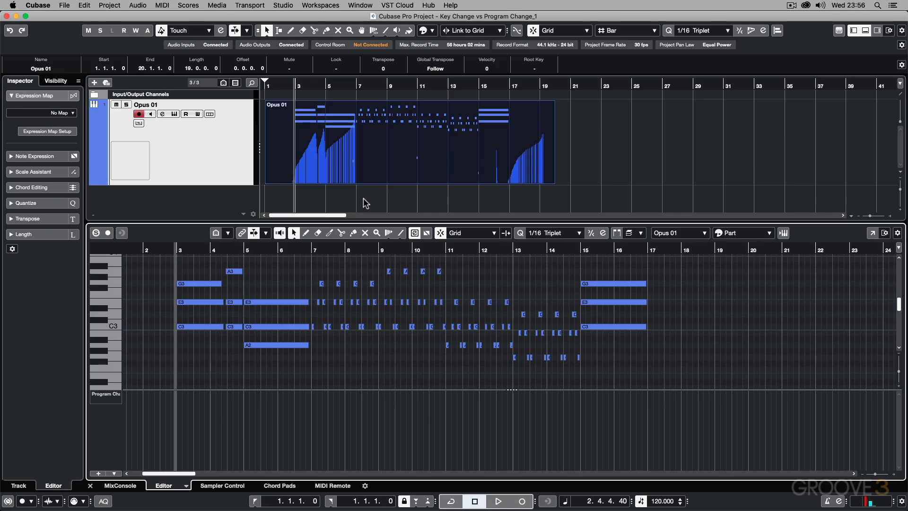
Step: Review the articulation list of the Opus instrument's 18V KS Master patch, and play the Opus 01 part through to bar 17
click(174, 114)
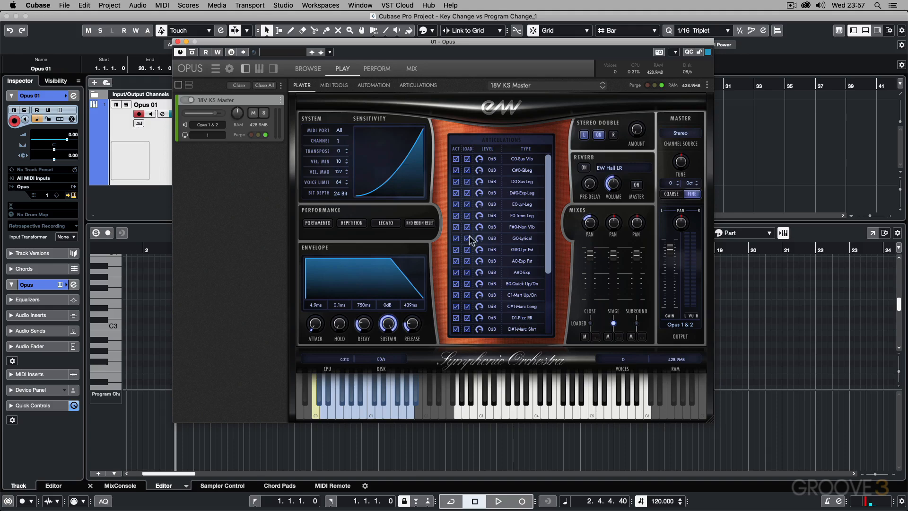
click(178, 42)
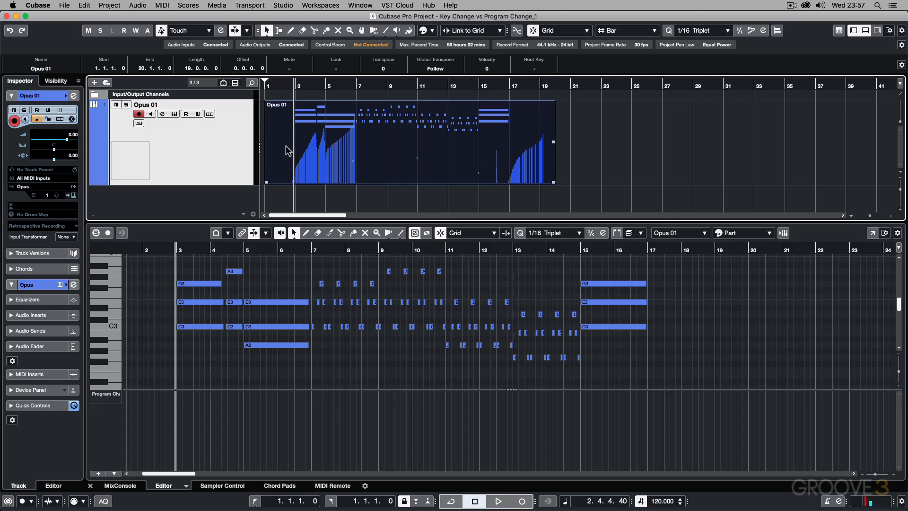
key(space)
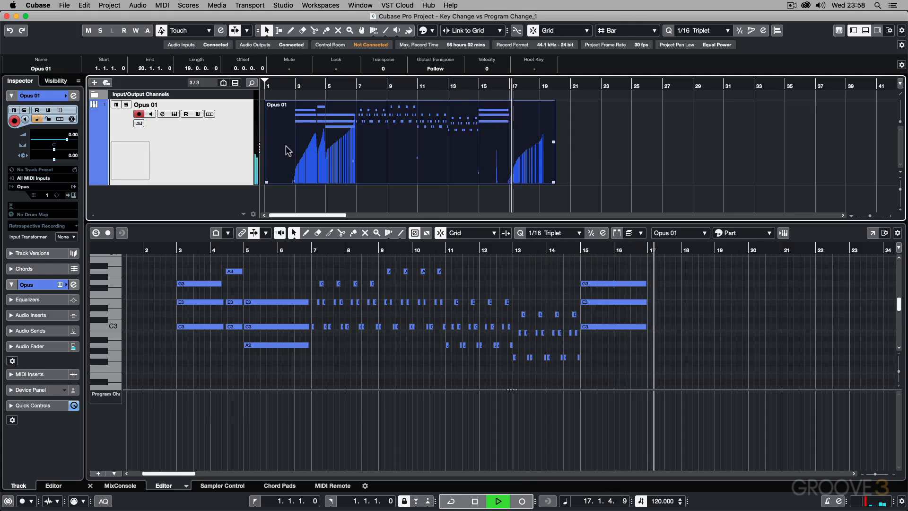
key(space)
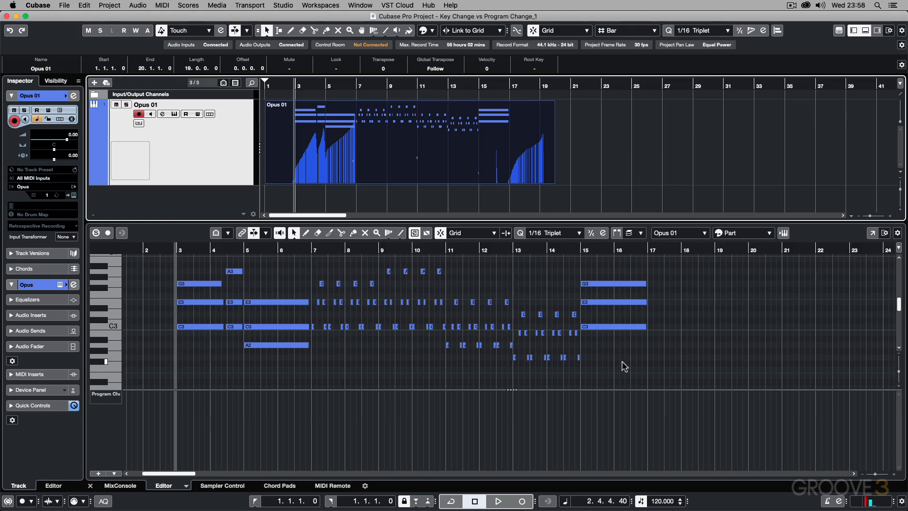
Step: Examine the keyswitch notes below the musical notes in the Opus 01 part, with a close view of the C0 note near bar 3
scroll(438, 333, down, 2)
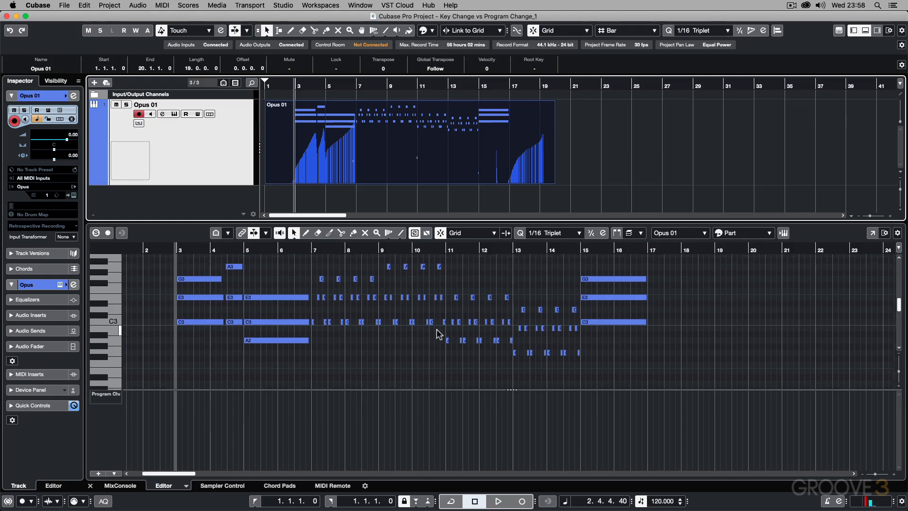
scroll(438, 332, down, 20)
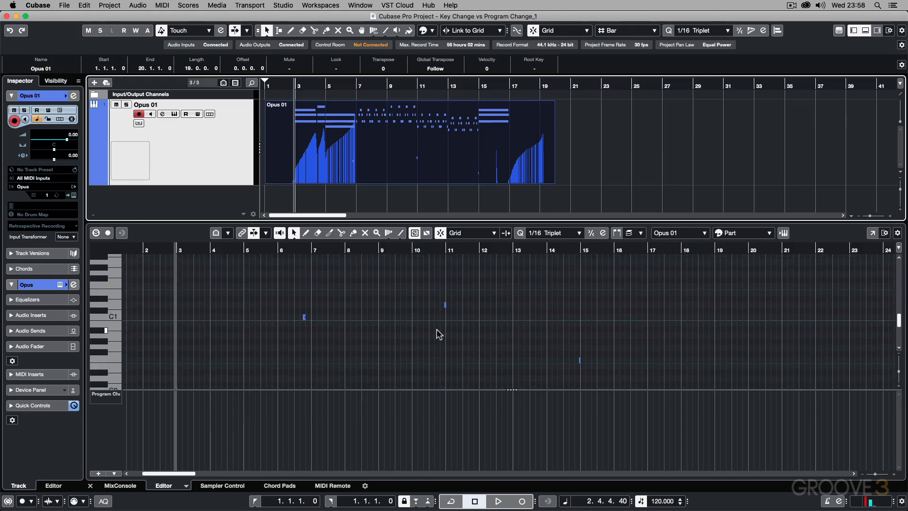
scroll(438, 333, down, 3)
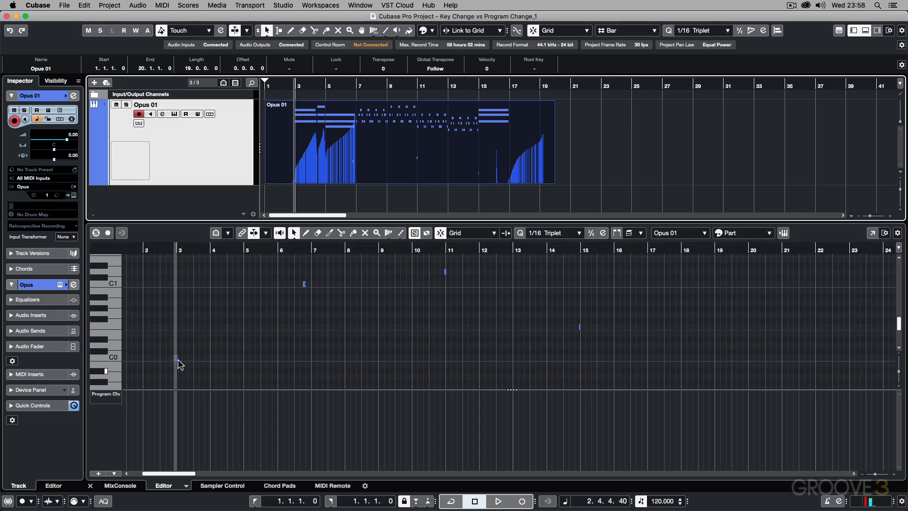
key(h)
key(h)
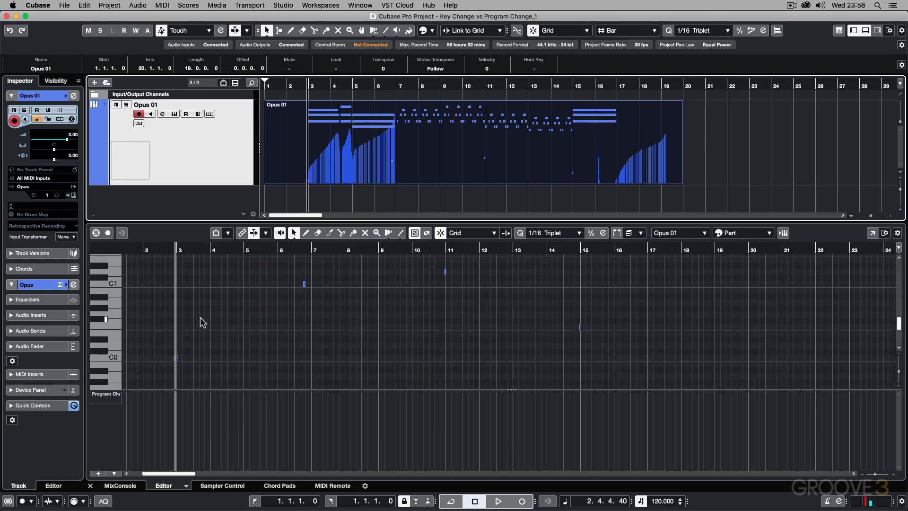
click(200, 318)
key(h)
key(h)
key(h)
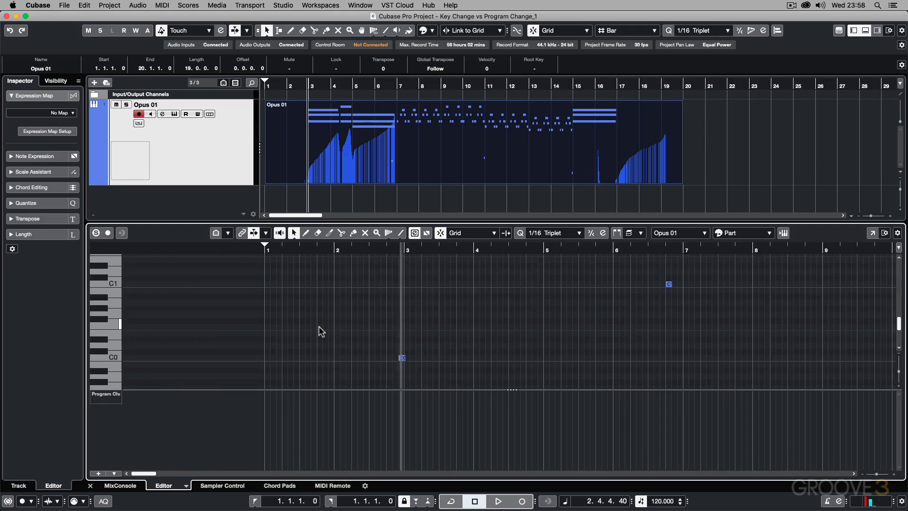
Step: Place the project cursor exactly at the start of bar 3, next to the C0 keyswitch note
click(428, 248)
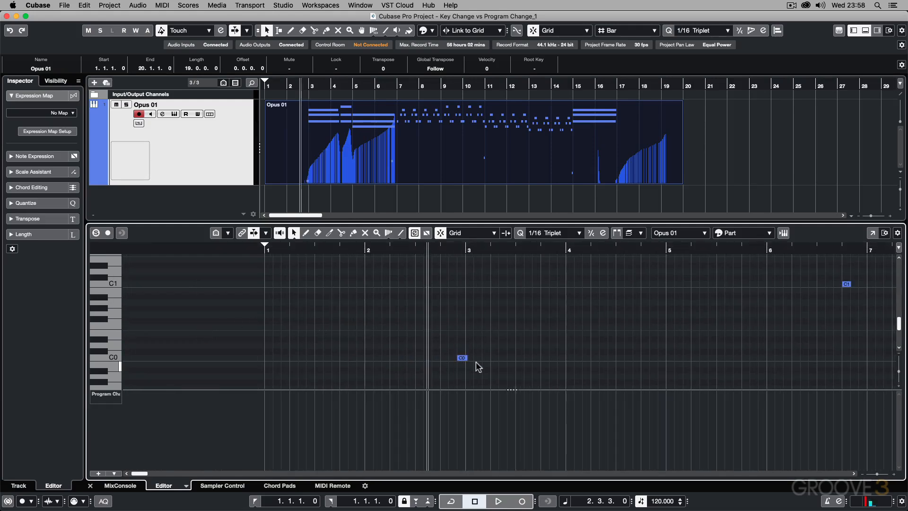
click(463, 247)
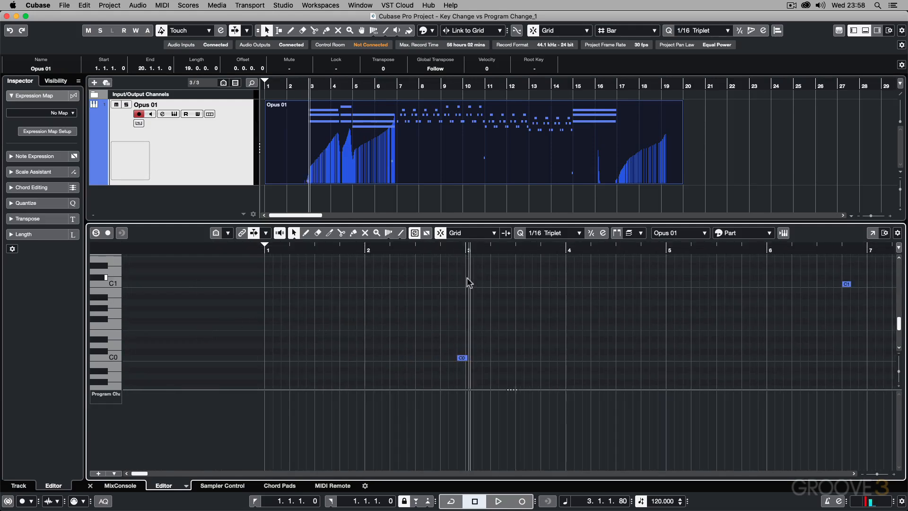
scroll(463, 249, down, 3)
click(466, 248)
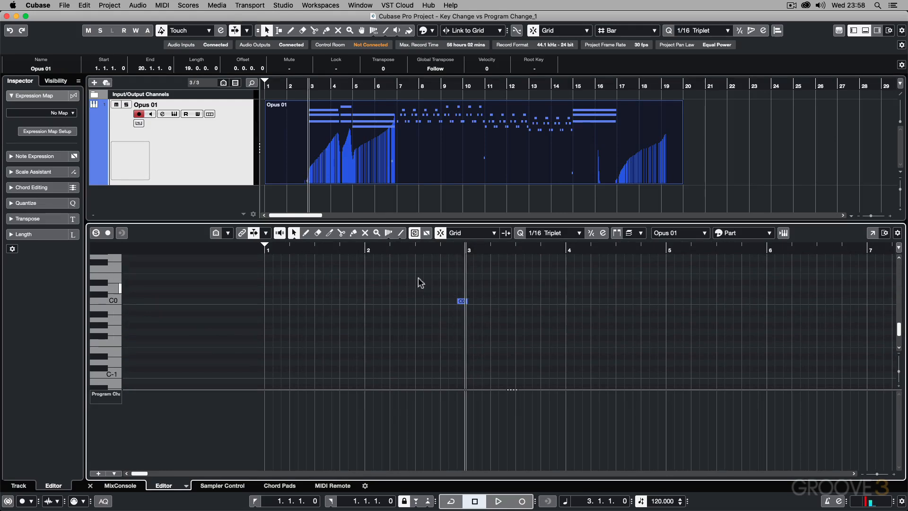
Step: Enlarge the key editor and compare the start of the first chord at bar 3 with the position of the C0 keyswitch
scroll(474, 328, up, 6)
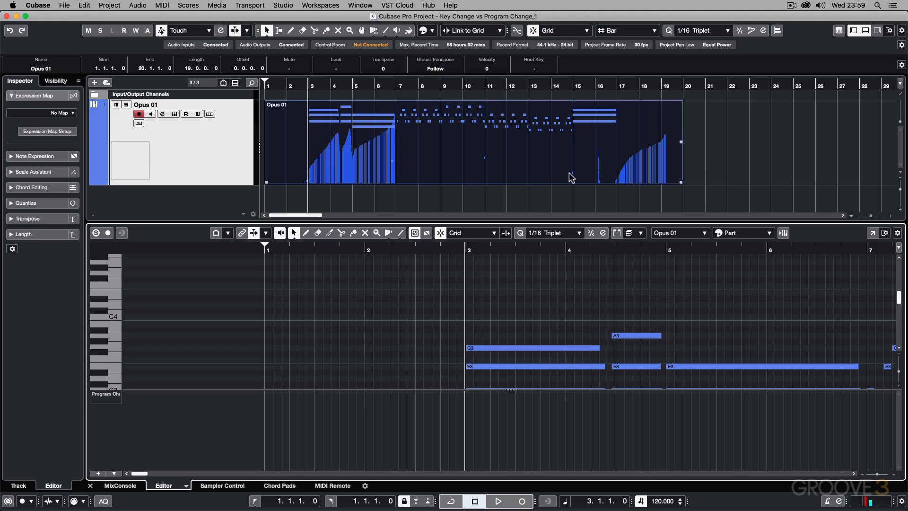
scroll(576, 261, down, 3)
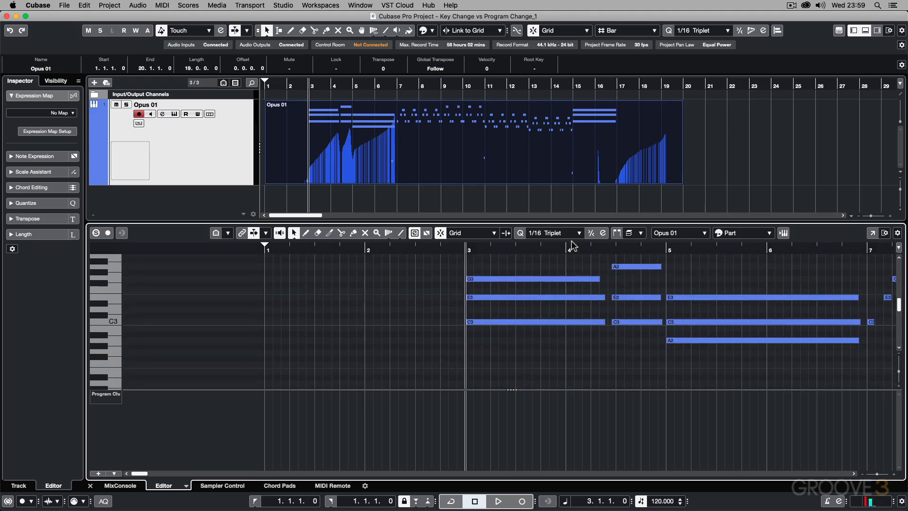
drag(565, 220, 561, 185)
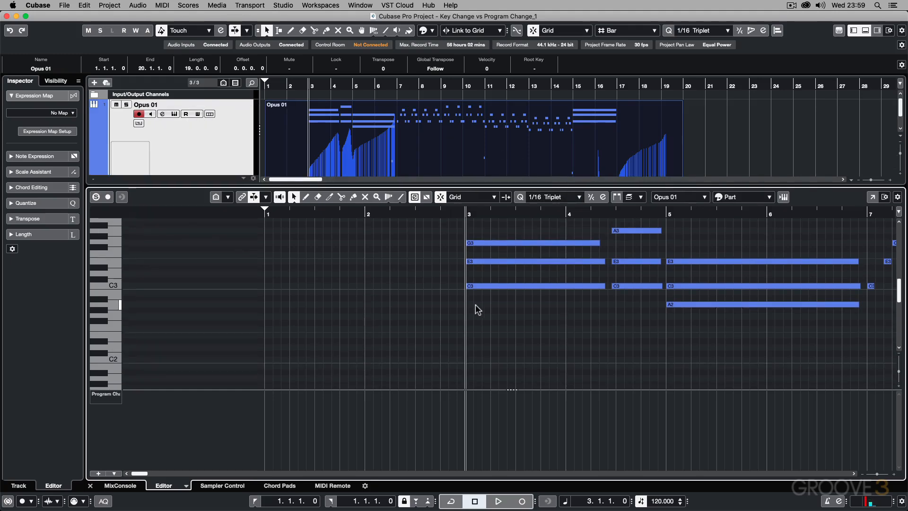
scroll(475, 304, down, 12)
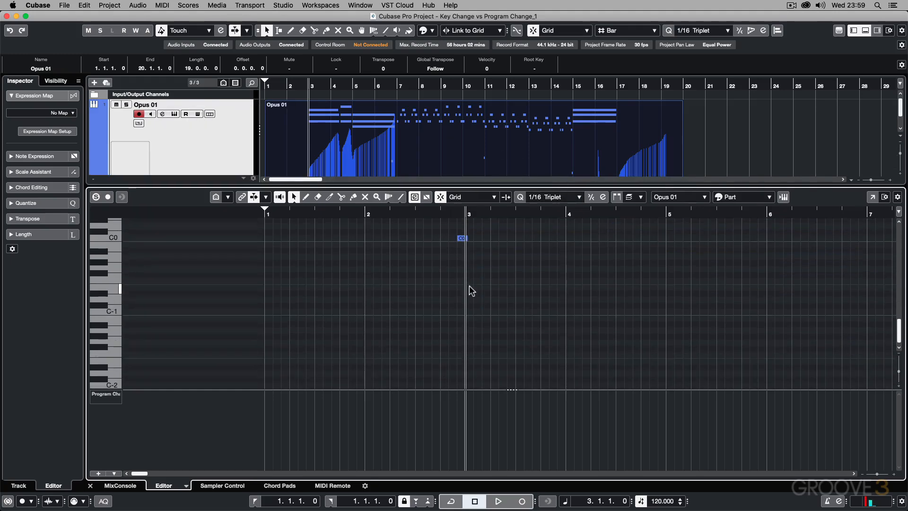
Step: Compare the chords from bar 3 with the C0 and C1 keyswitch notes placed just before the passages they control
scroll(469, 285, up, 6)
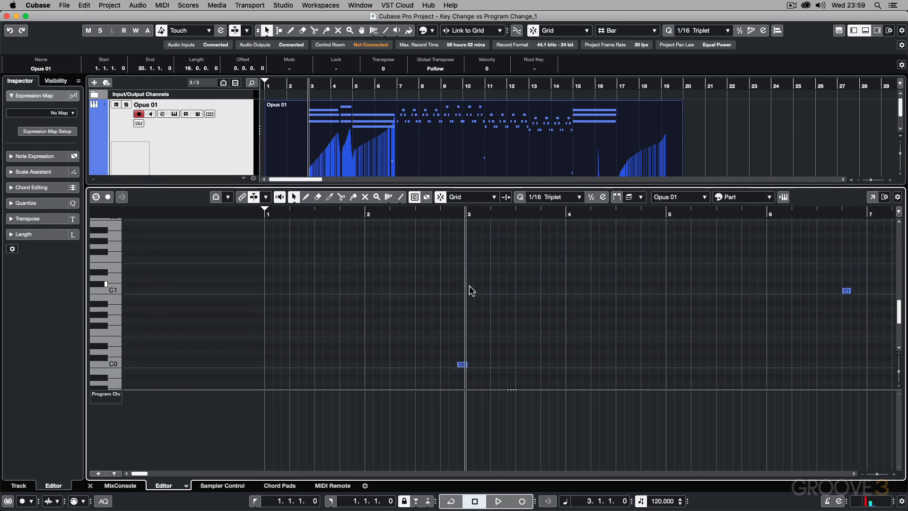
scroll(498, 342, up, 9)
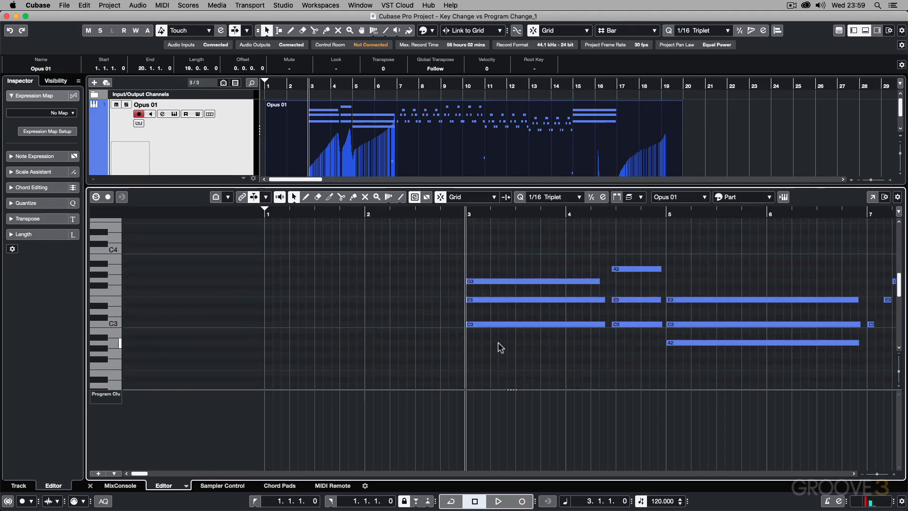
scroll(499, 344, right, 5)
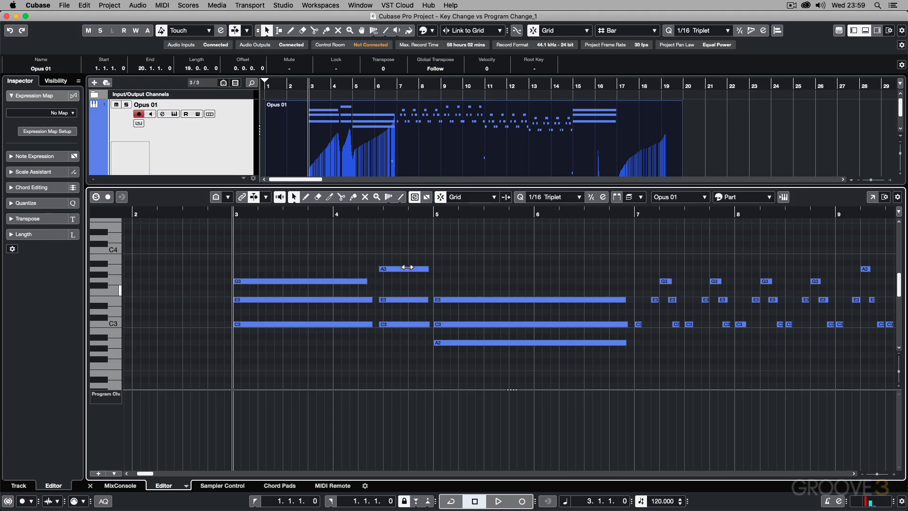
scroll(236, 302, down, 5)
scroll(237, 305, down, 2)
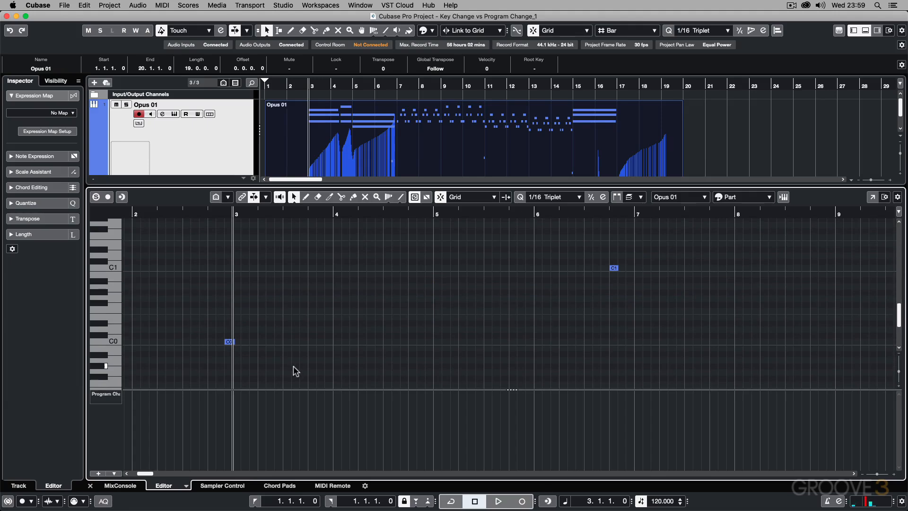
Step: Play the Opus 01 part from bar 2 beat 4, ahead of the C0 keyswitch, into the short notes at bar 7
click(208, 214)
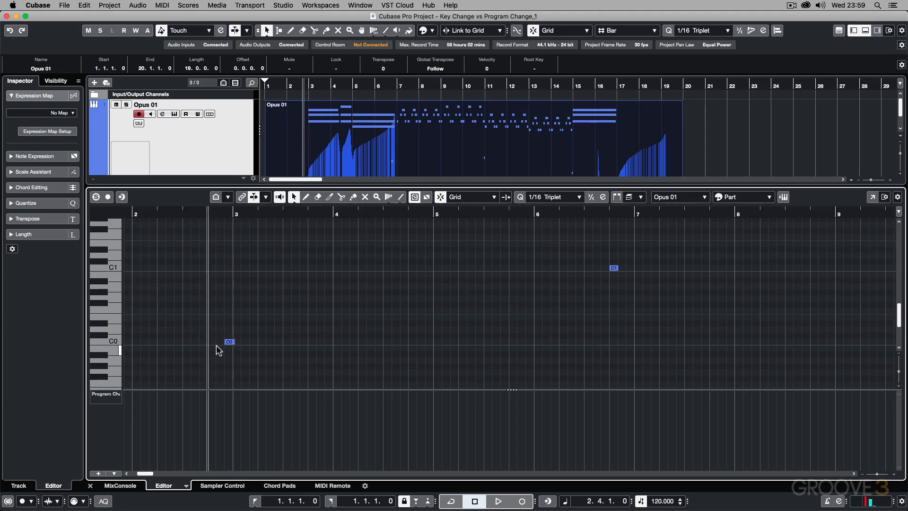
scroll(309, 359, up, 10)
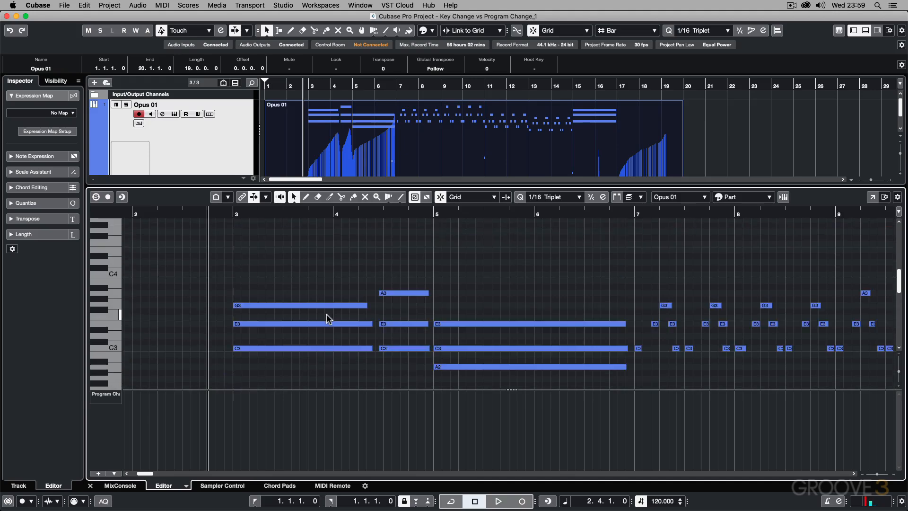
key(space)
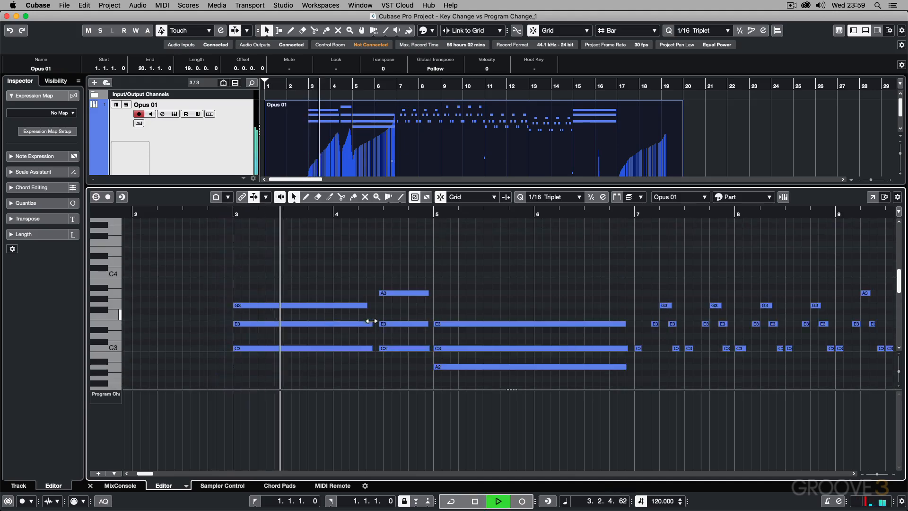
scroll(371, 321, down, 10)
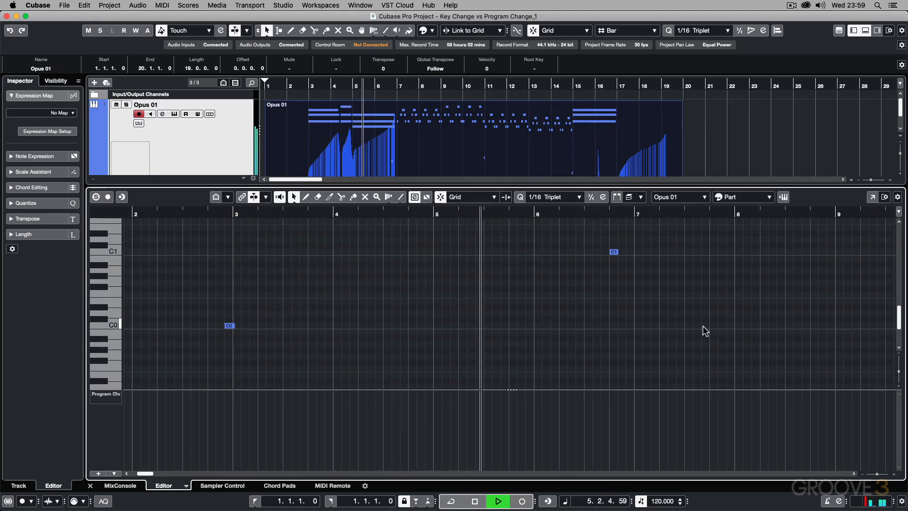
scroll(704, 330, up, 9)
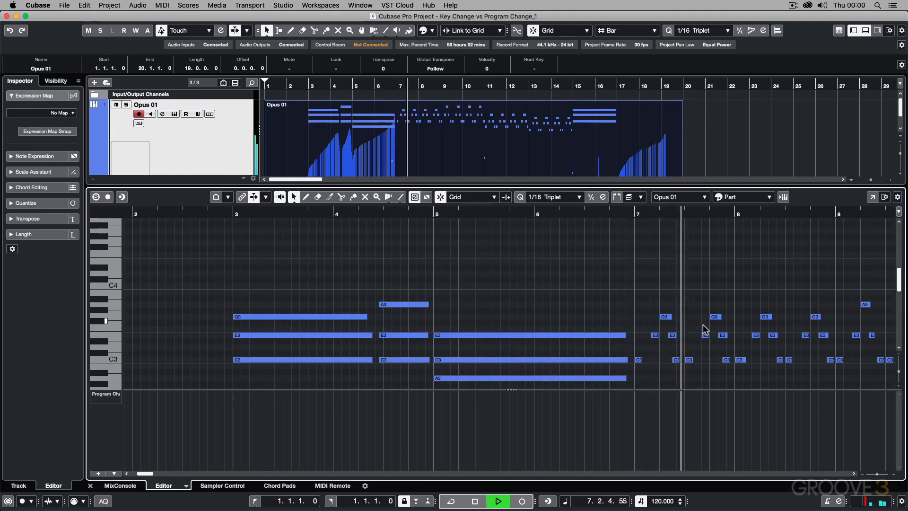
scroll(704, 330, down, 1)
key(space)
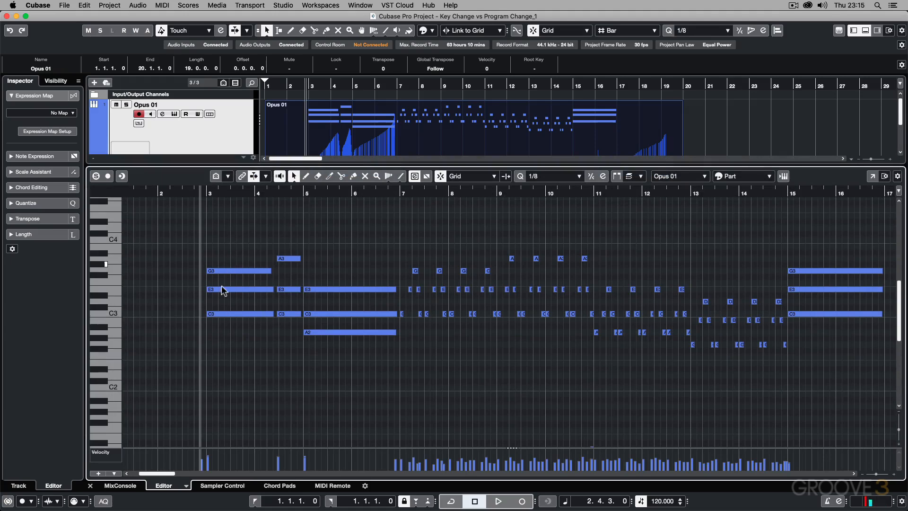
Step: Inspect the keyswitch notes below the music, and play the part from just before the C0 keyswitch into bar 8
scroll(237, 381, down, 1)
scroll(235, 376, down, 5)
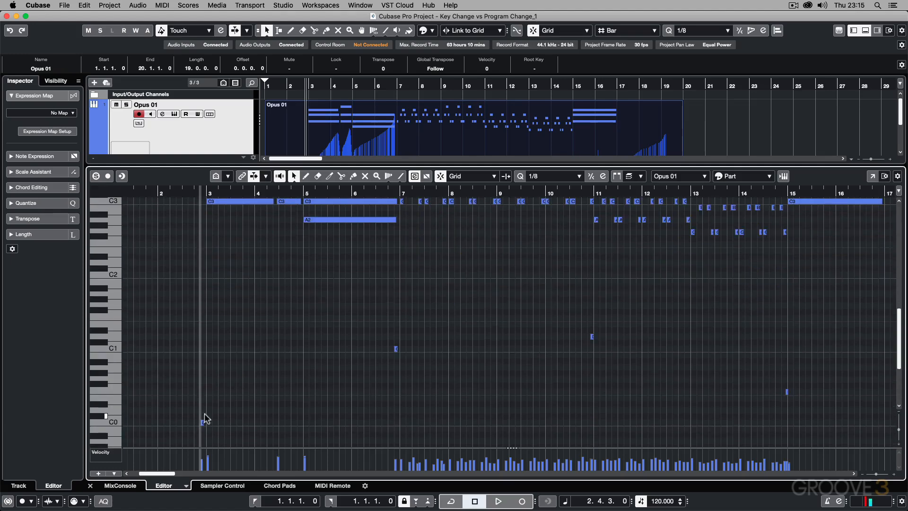
scroll(234, 370, up, 6)
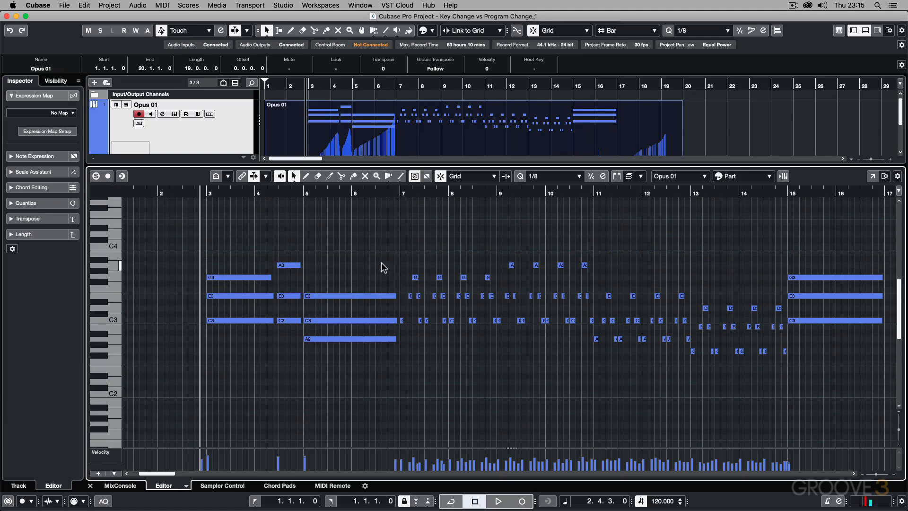
key(space)
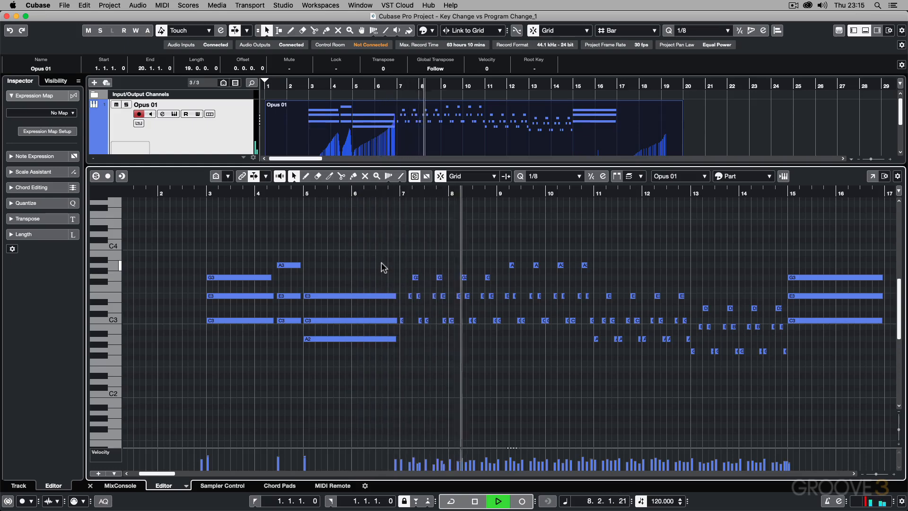
key(space)
Step: Set the project cursor at the start of bar 3, past the C0 keyswitch, and play the opening chords from there
scroll(454, 310, down, 3)
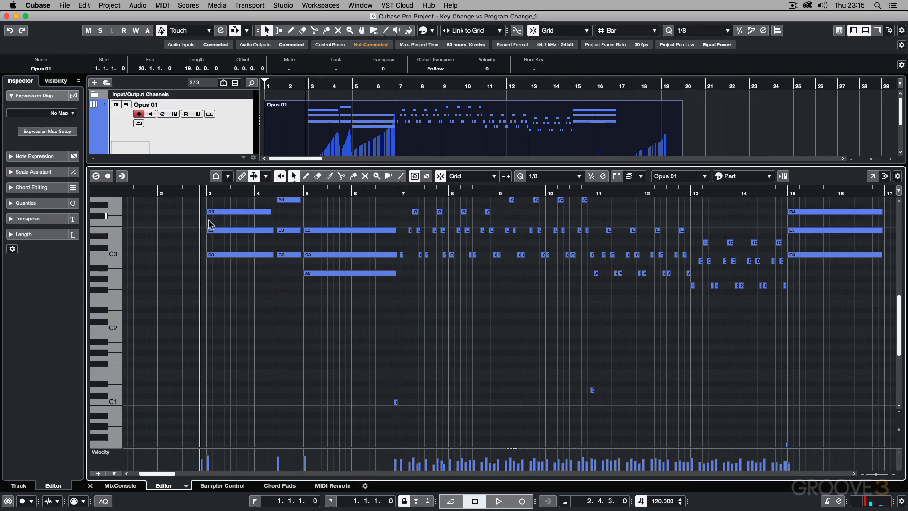
click(207, 191)
scroll(213, 303, down, 4)
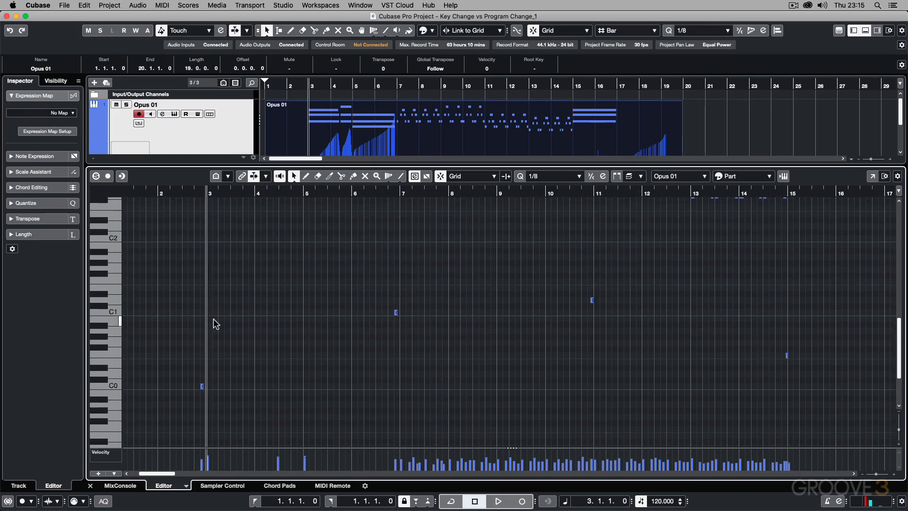
scroll(229, 351, up, 8)
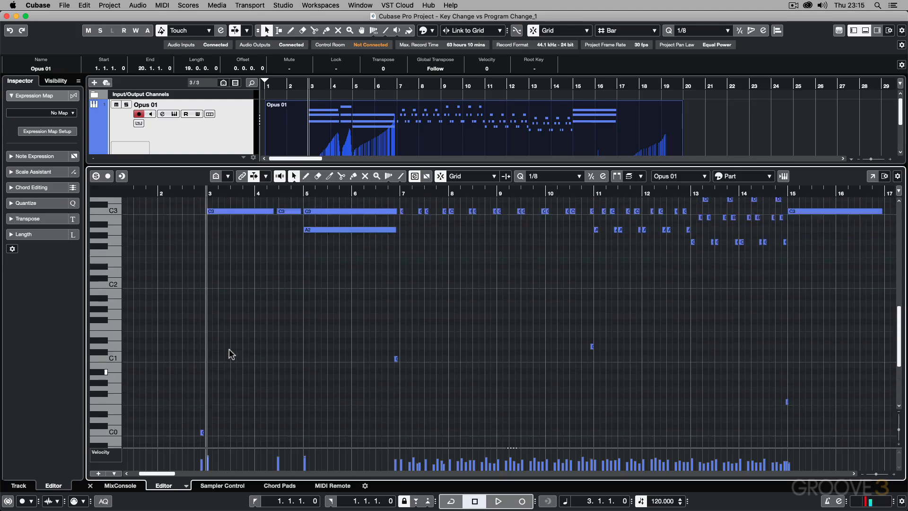
key(space)
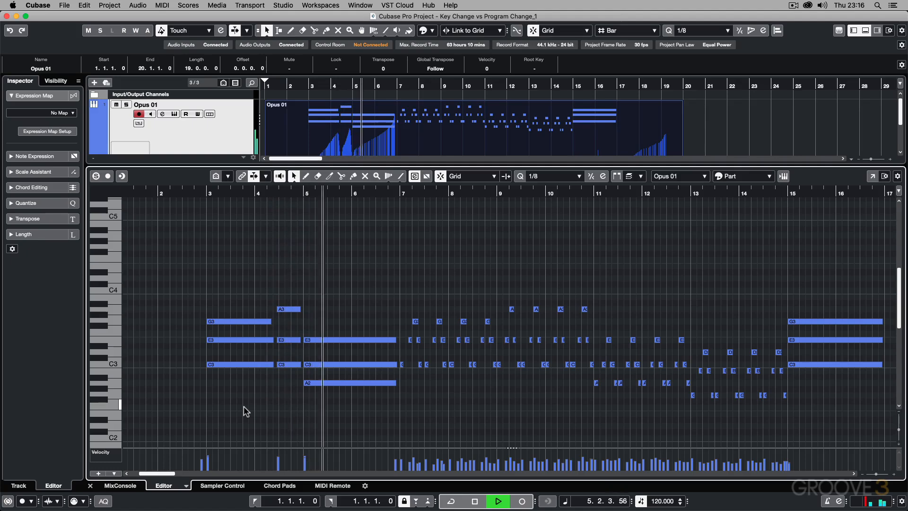
key(space)
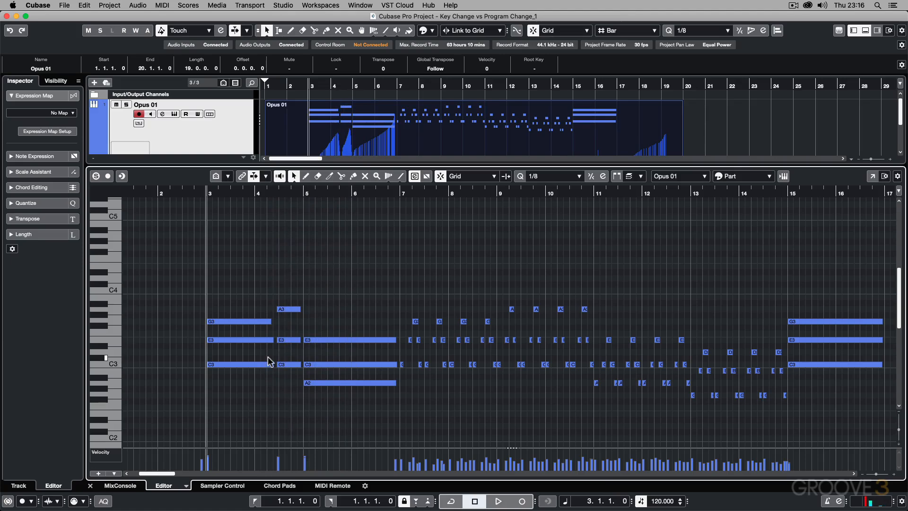
Step: Recheck the C0 keyswitch position against the bar 3 chord, and shrink the controller lane to enlarge the note display
scroll(268, 355, down, 6)
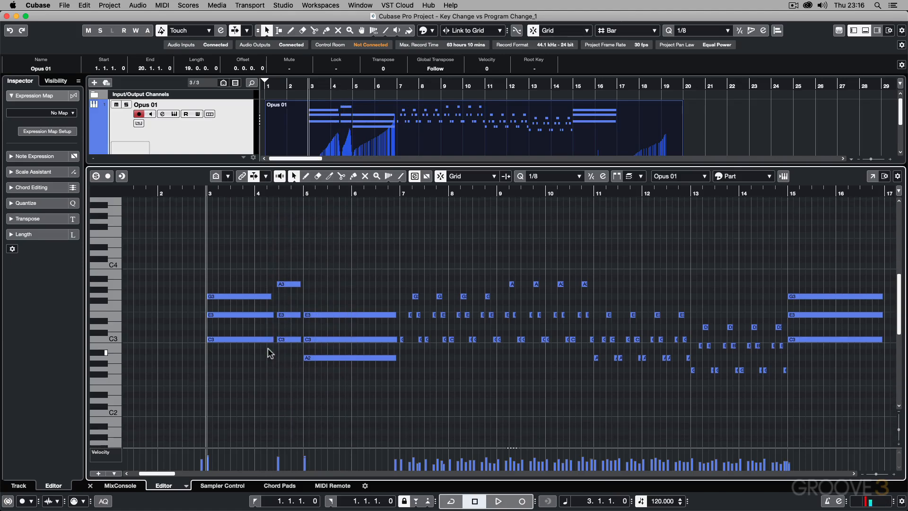
scroll(267, 350, down, 4)
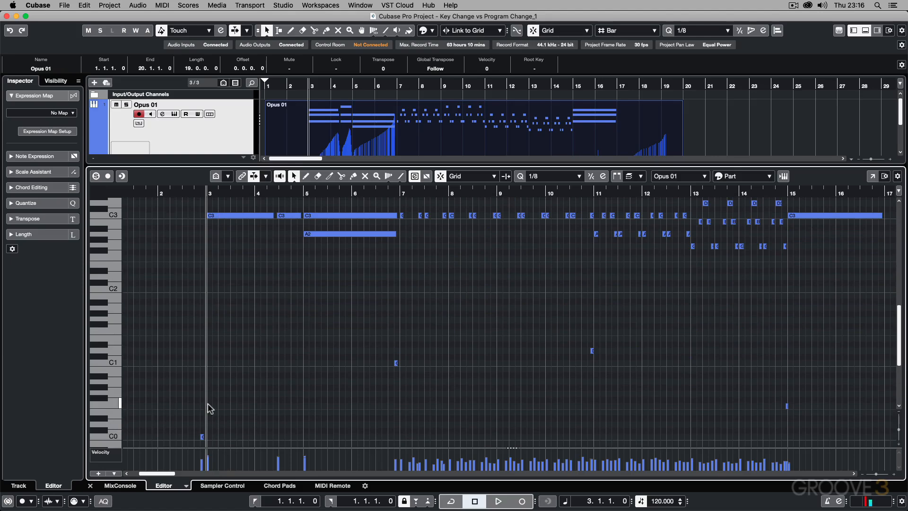
scroll(283, 402, up, 1)
scroll(284, 401, up, 5)
scroll(282, 397, up, 1)
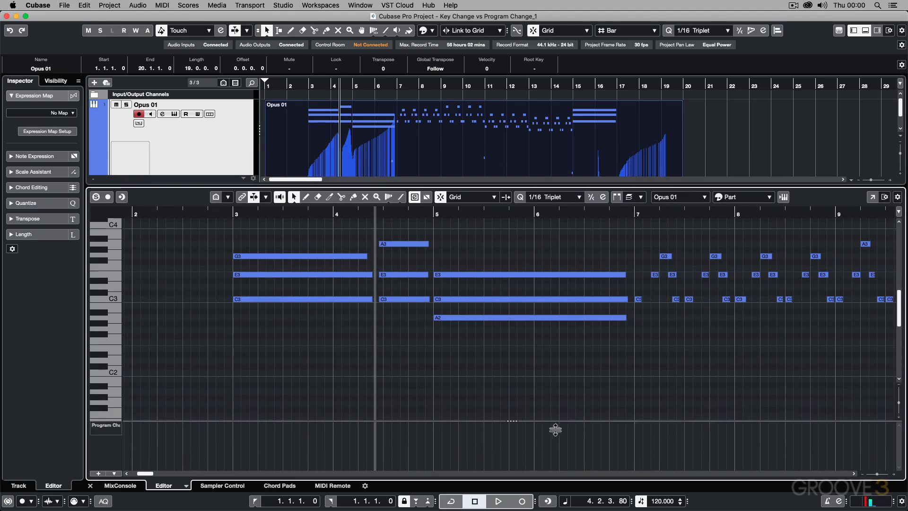
drag(555, 429, 557, 453)
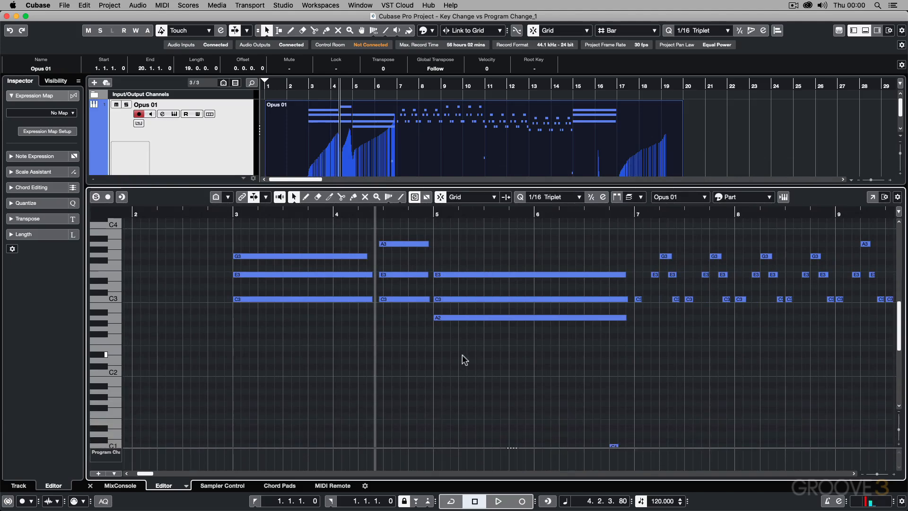
Step: Transpose every note in the Opus 01 part, keyswitches included, up two semitones
key(super+a)
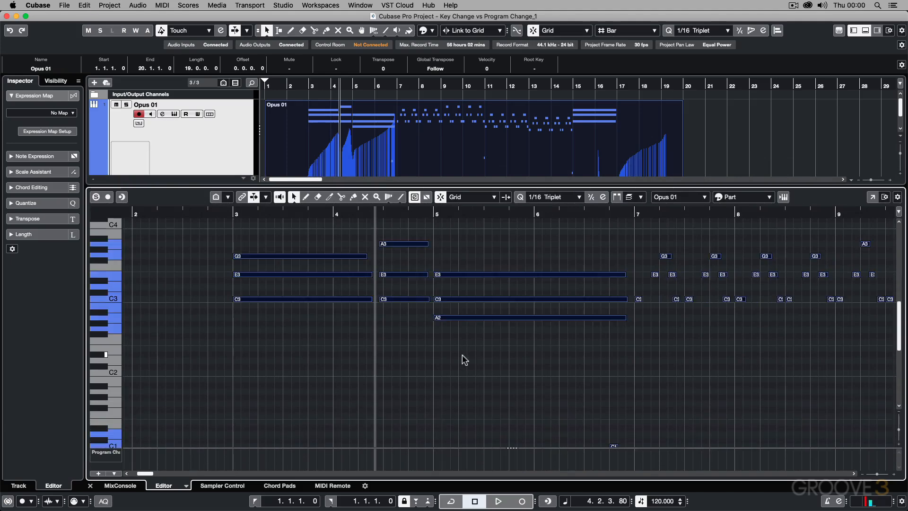
key(Up)
key(Up)
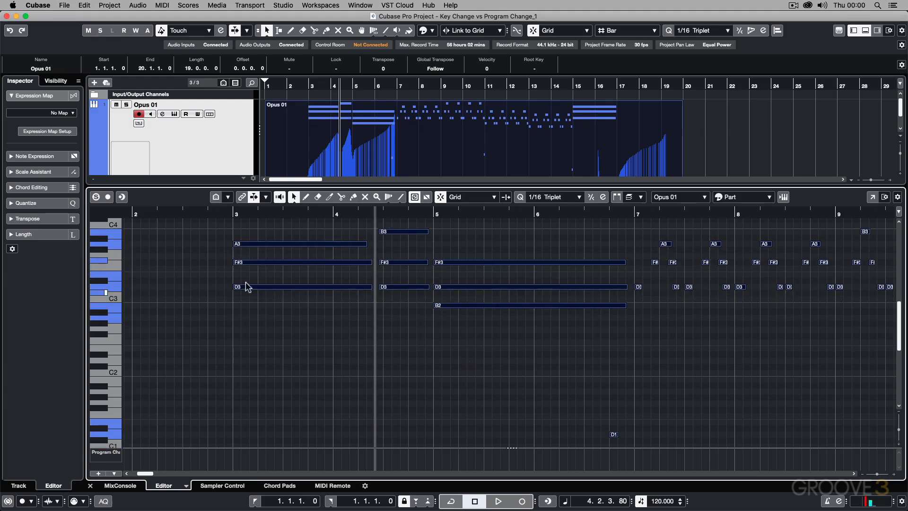
Step: Play the transposed part from just before bar 3 into bar 7, and check the pitches of its keyswitch notes
click(219, 214)
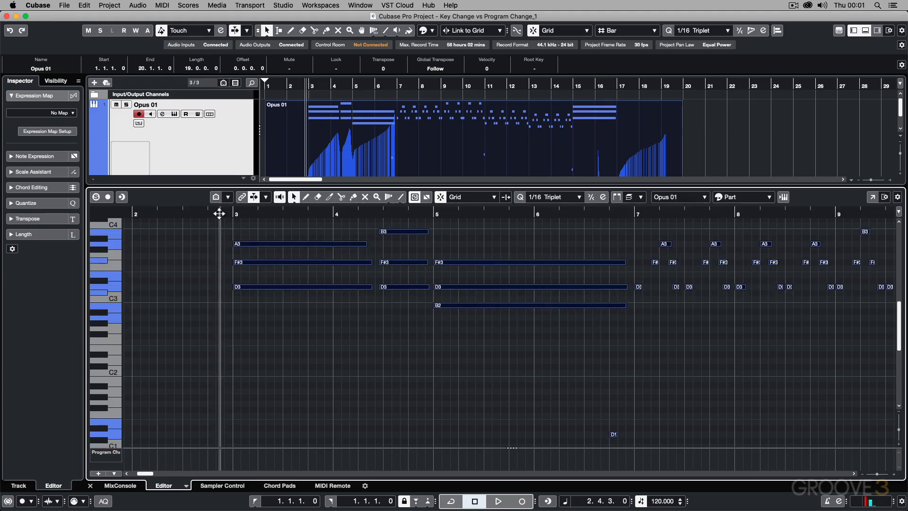
key(space)
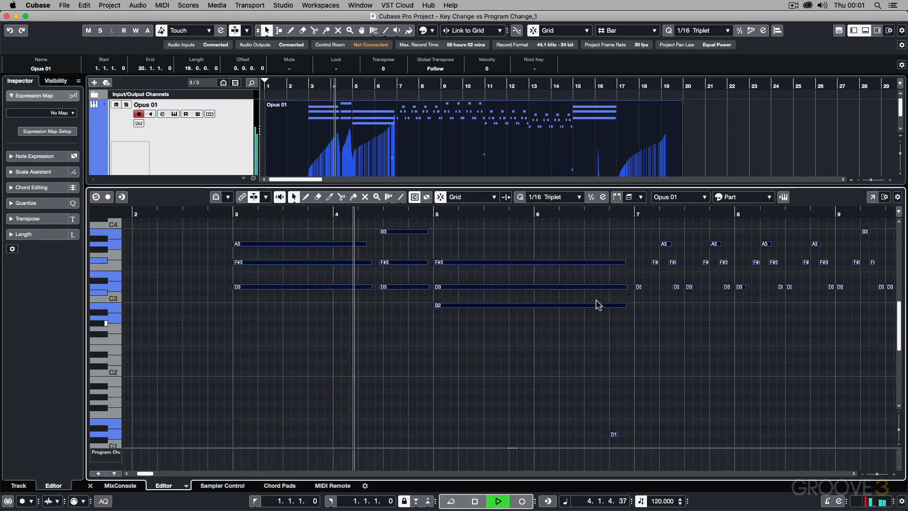
click(651, 352)
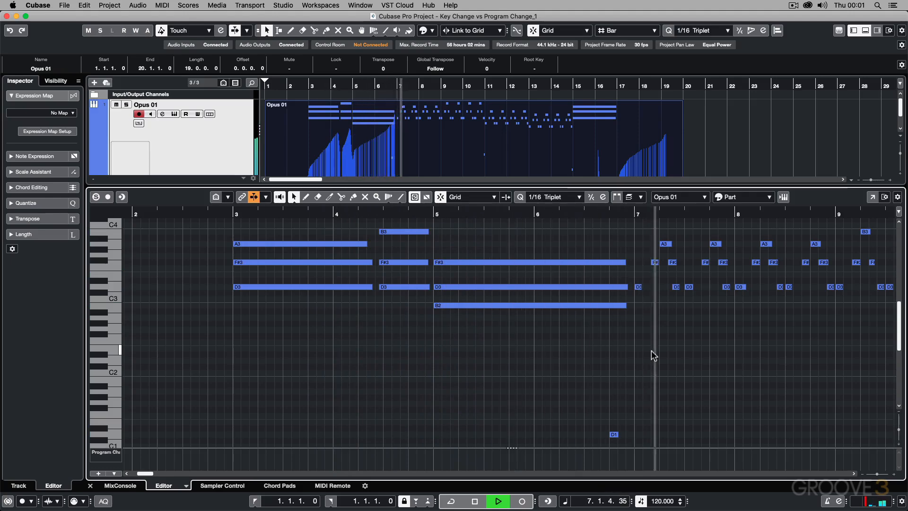
key(space)
scroll(620, 369, down, 5)
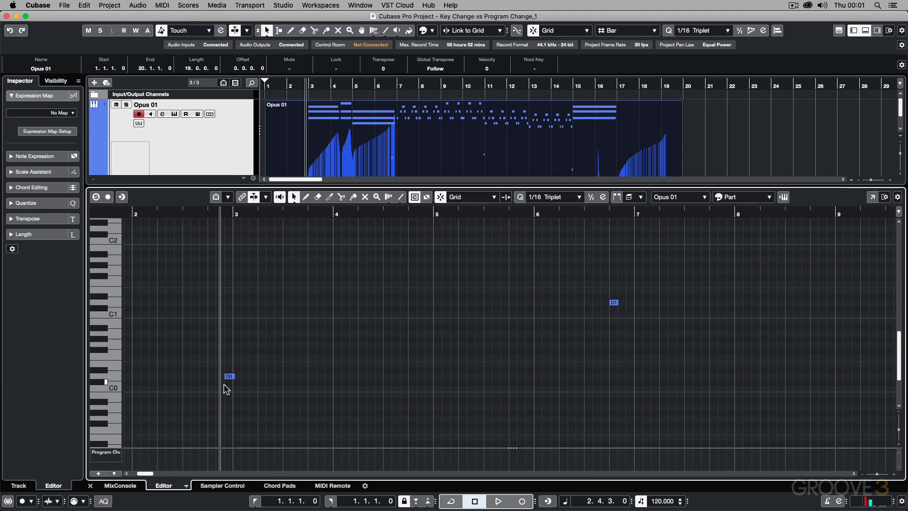
scroll(435, 383, up, 1)
scroll(501, 365, up, 6)
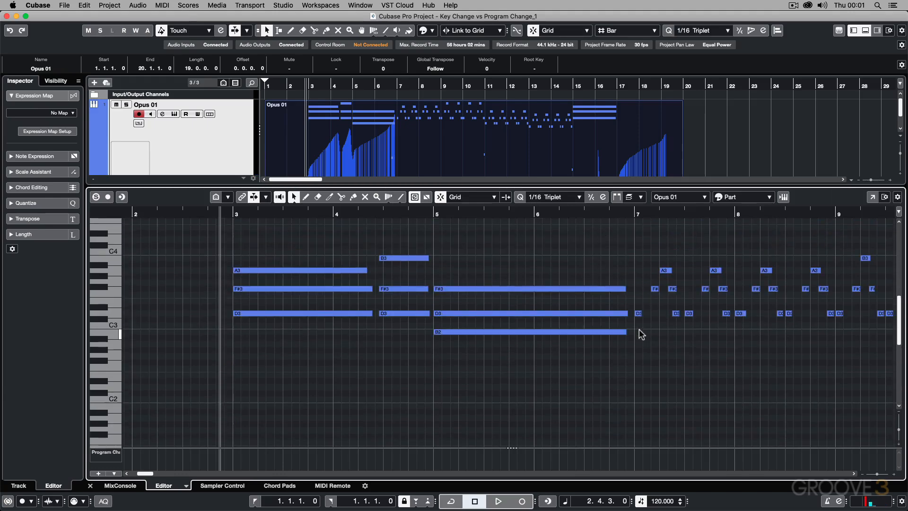
Step: Undo the two-semitone transposition of all notes, with the whole musical passage in view
key(g)
key(g)
key(g)
key(g)
key(g)
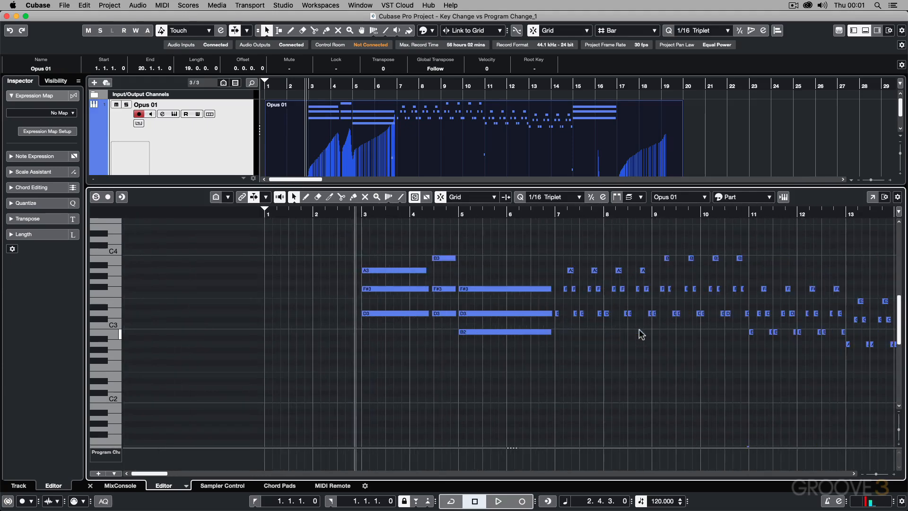
key(g)
key(super+z)
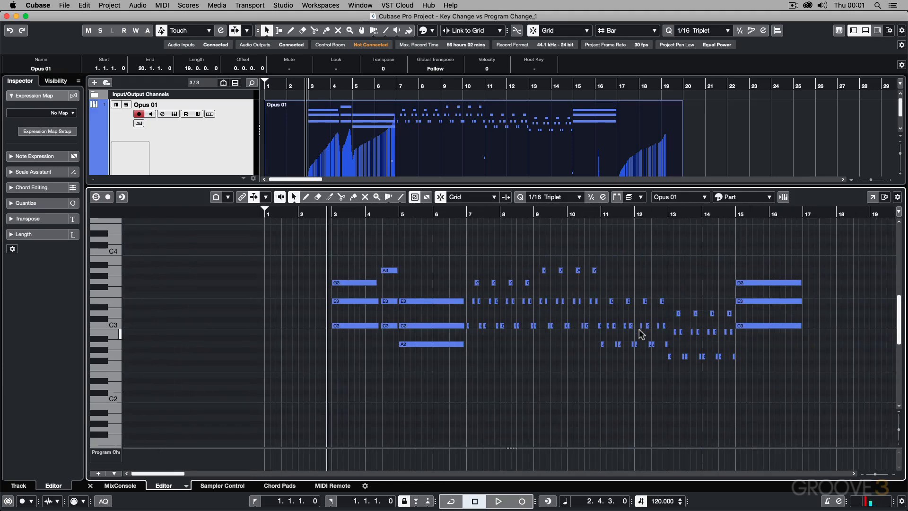
Step: Transpose only the musical notes from bar 3 to bar 17 up two semitones, leaving the keyswitch notes out of the selection
scroll(605, 343, down, 10)
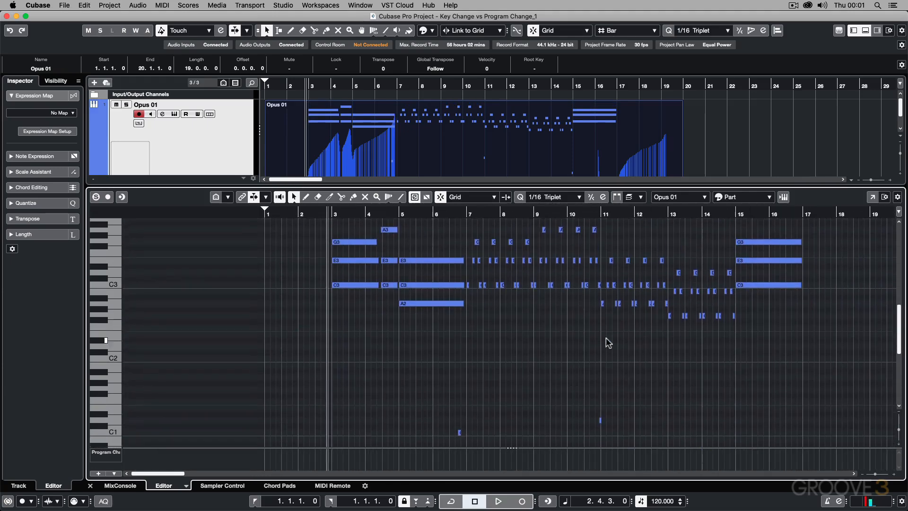
scroll(420, 360, up, 12)
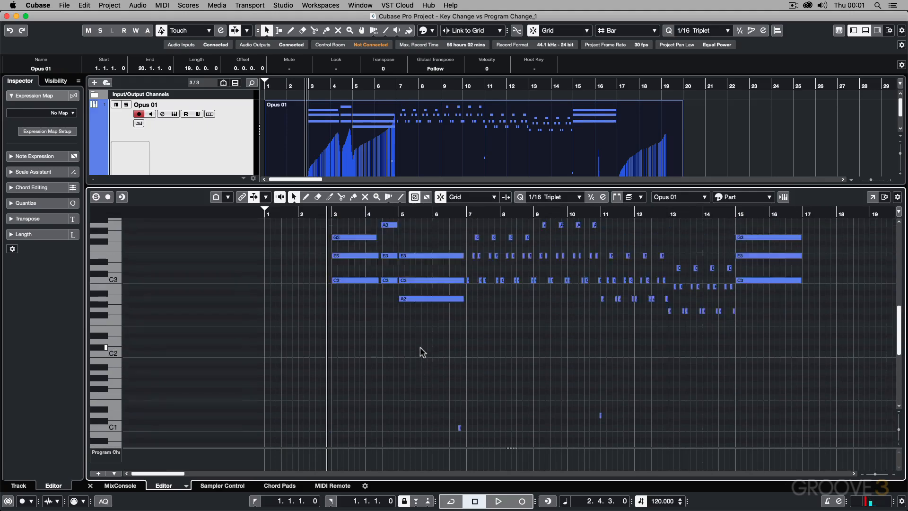
drag(367, 291, 786, 429)
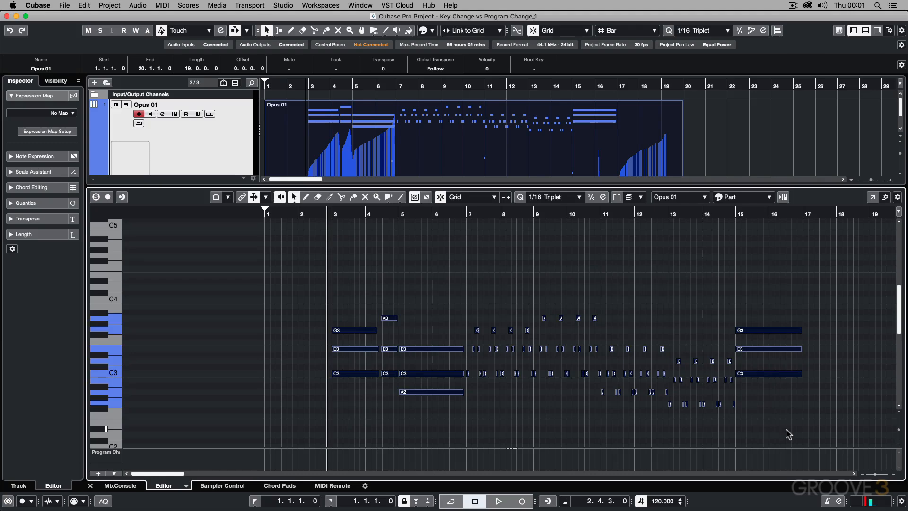
key(Up)
key(Up)
scroll(532, 385, down, 10)
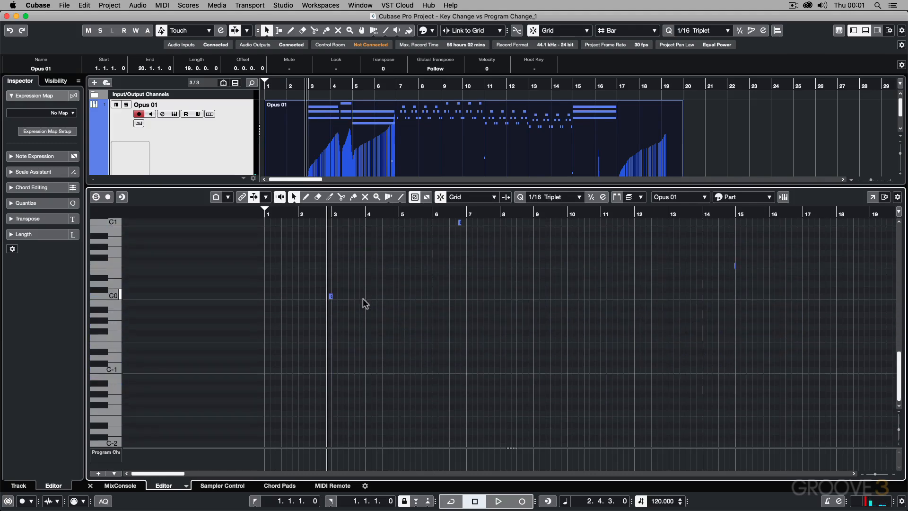
Step: Transpose the selected musical notes from bar 3 to bar 17 back down two semitones and deselect them
scroll(392, 315, up, 15)
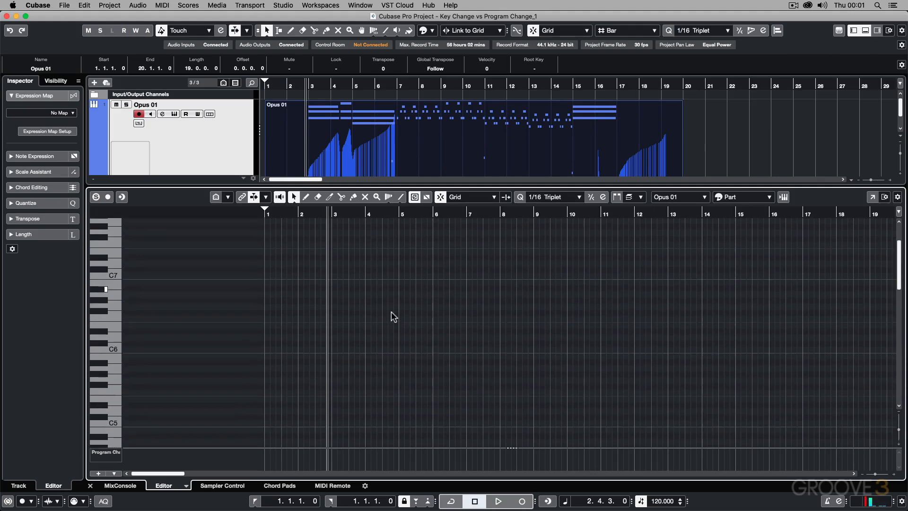
scroll(392, 315, down, 6)
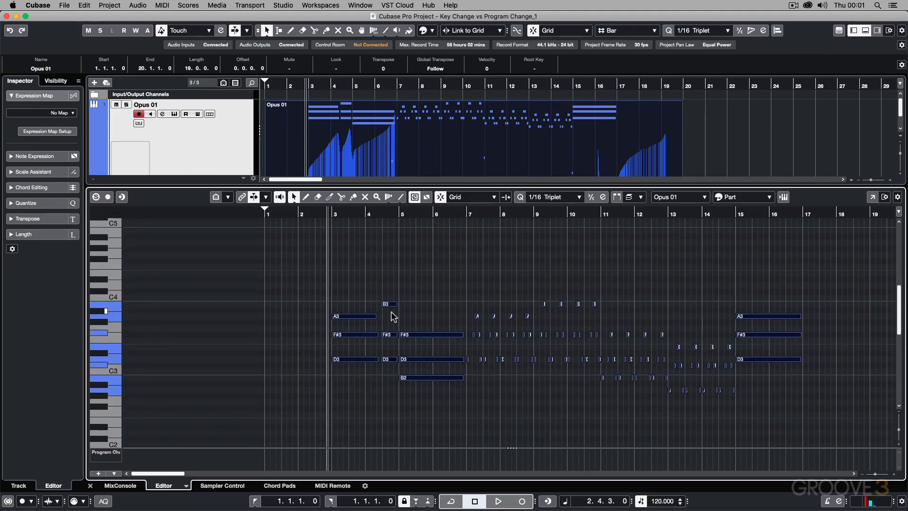
key(Down)
key(Down)
click(560, 331)
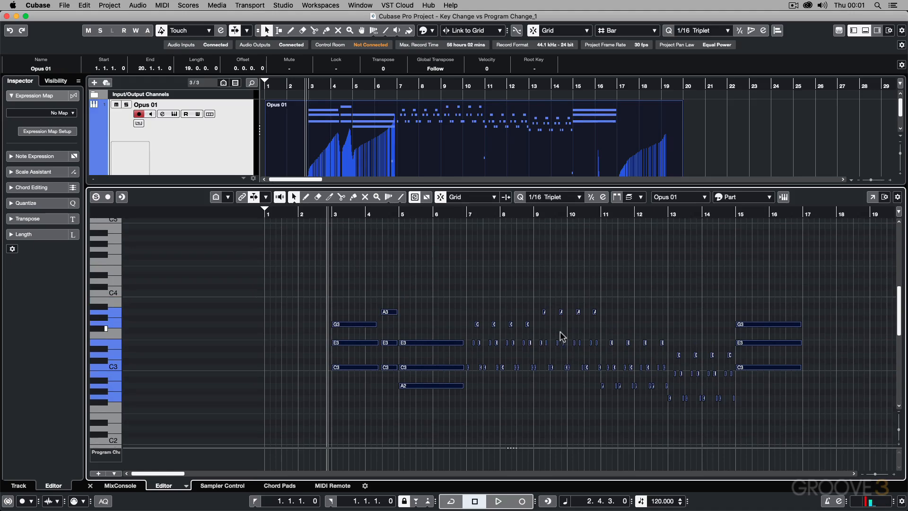
Step: Delete all four keyswitch notes between C0 and D1, leaving the musical notes in place
scroll(556, 391, down, 1)
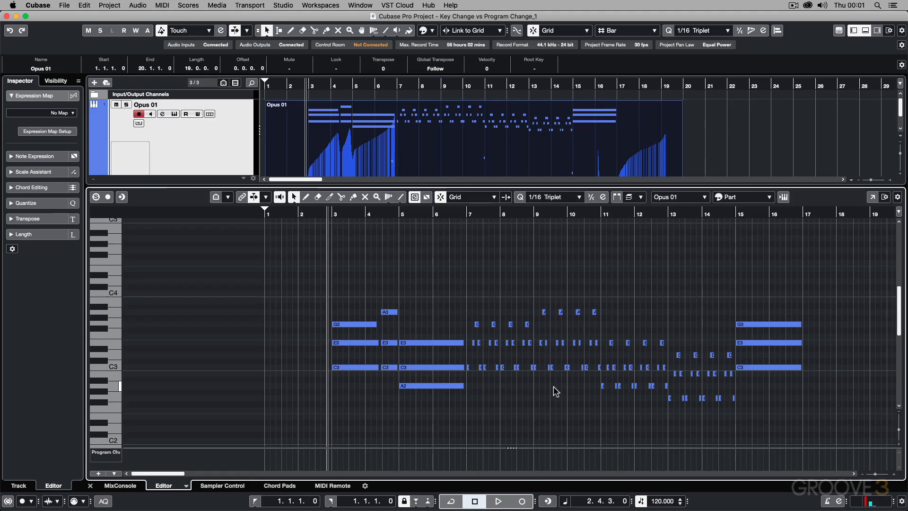
scroll(543, 365, down, 8)
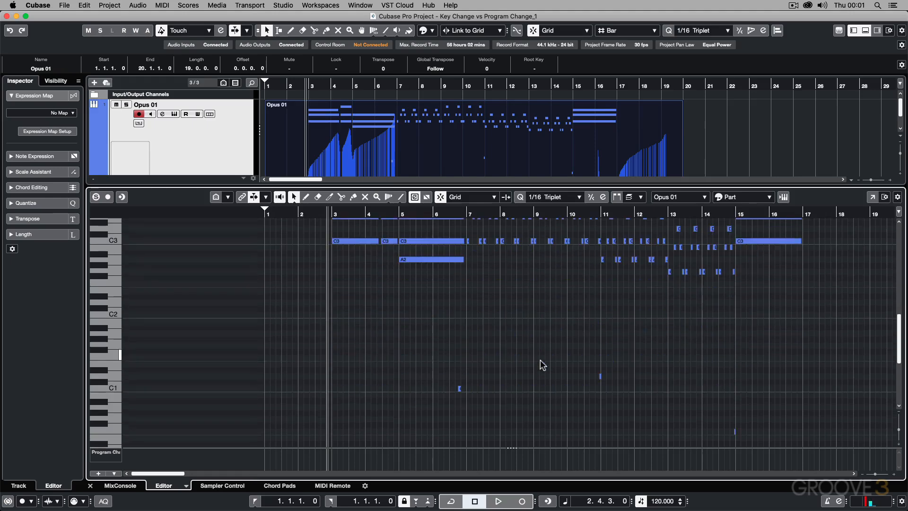
scroll(540, 361, down, 1)
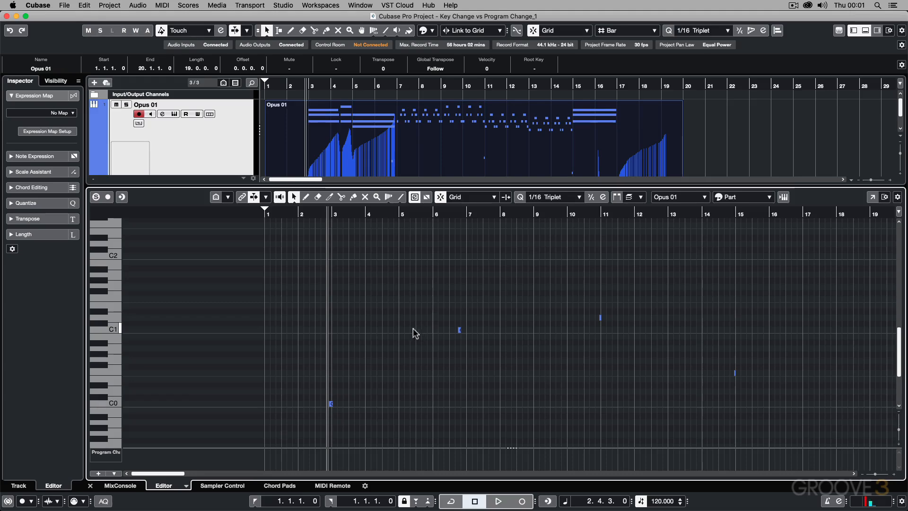
drag(279, 297, 835, 423)
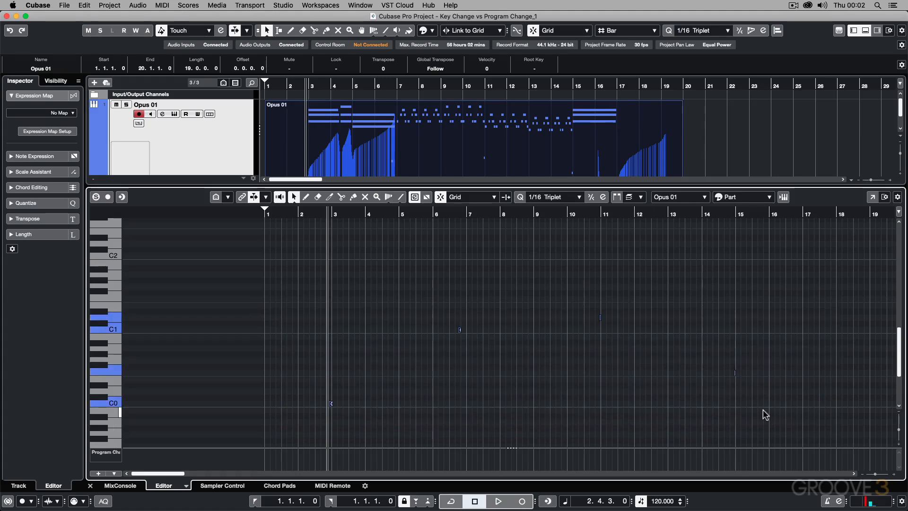
key(Delete)
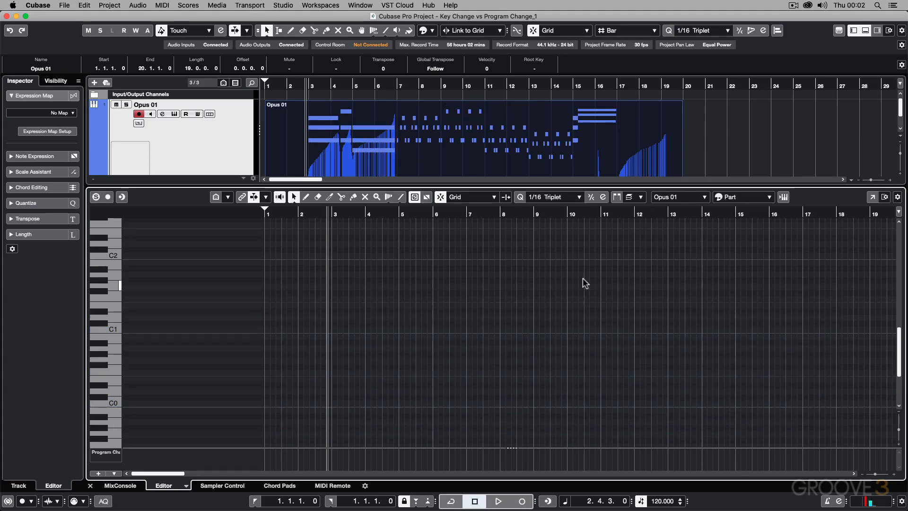
Step: Check the Program Change to Articulation option in the MIDI preferences of the Opus instrument, and close the instrument
click(174, 114)
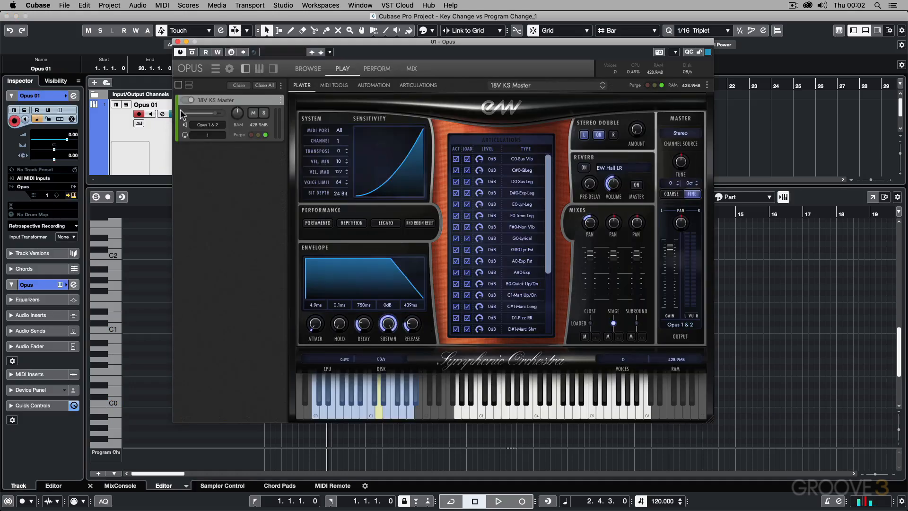
click(229, 69)
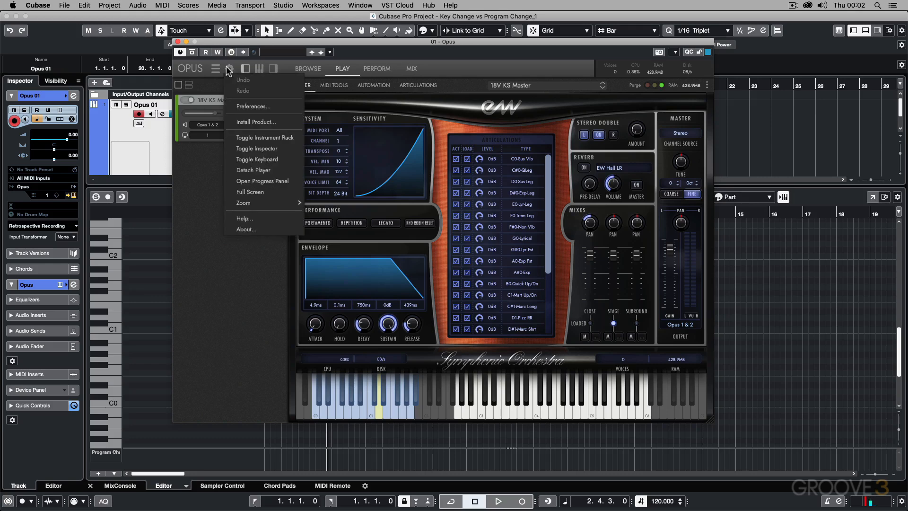
click(242, 106)
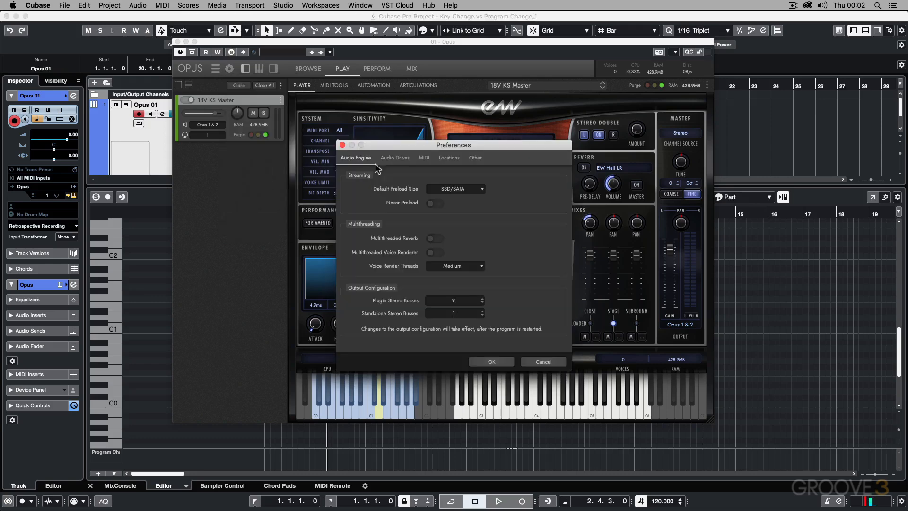
click(425, 158)
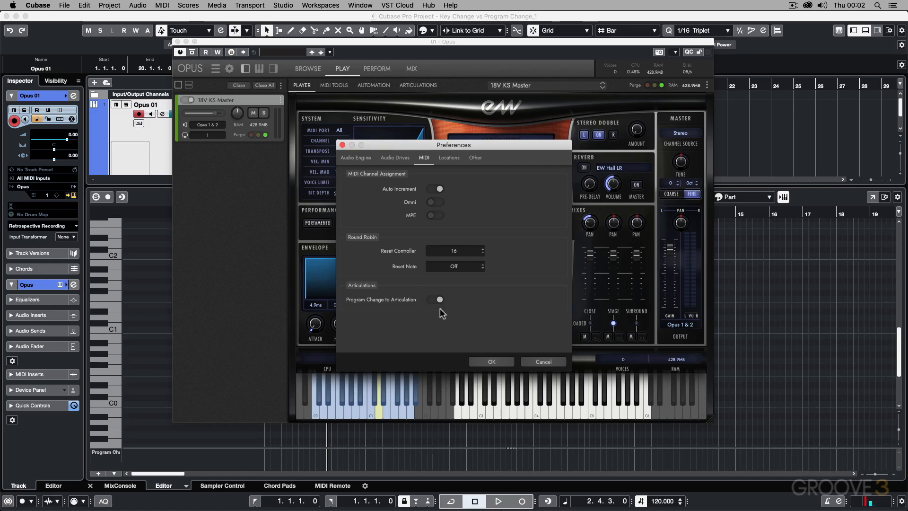
click(492, 362)
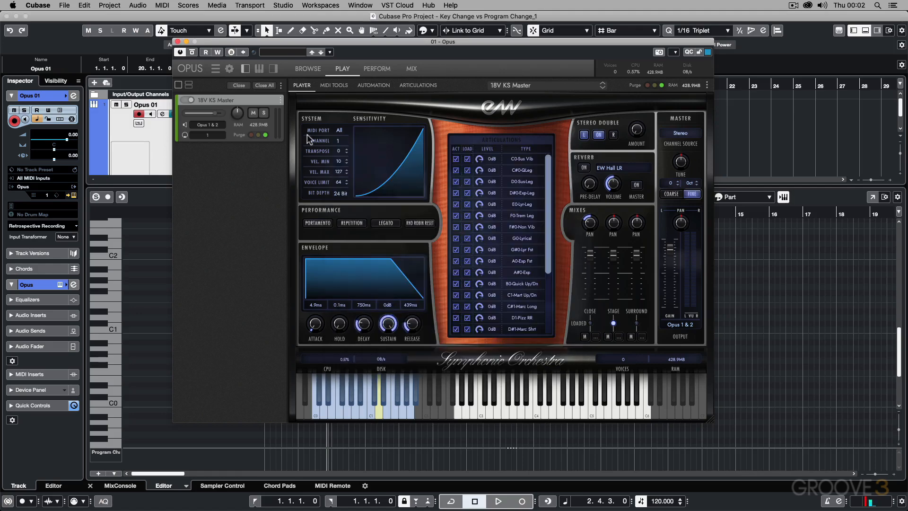
click(177, 41)
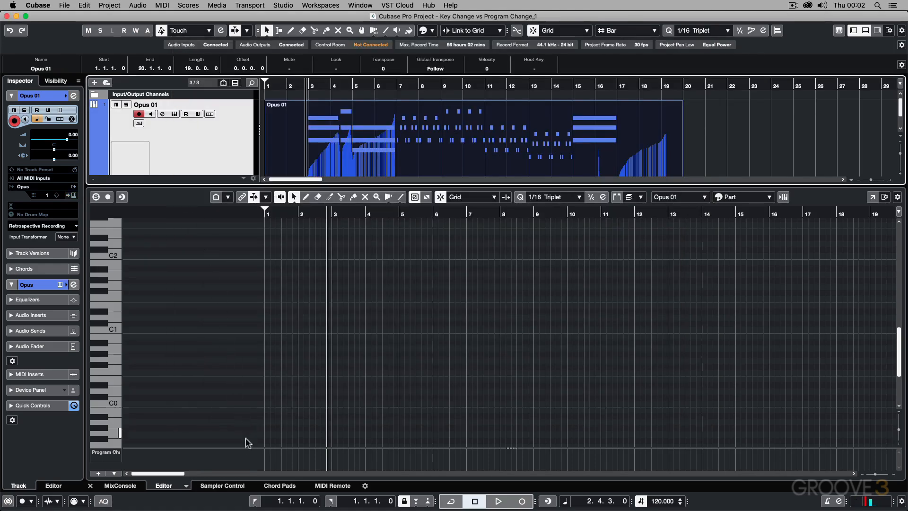
Step: Enlarge the controller lane, view its Velocity data, and set the lane back to Program Change
drag(248, 447, 254, 360)
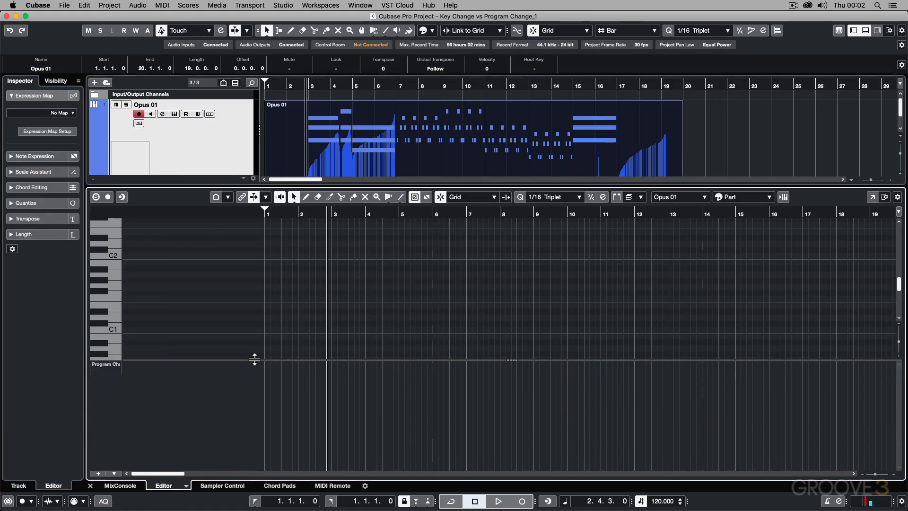
click(115, 367)
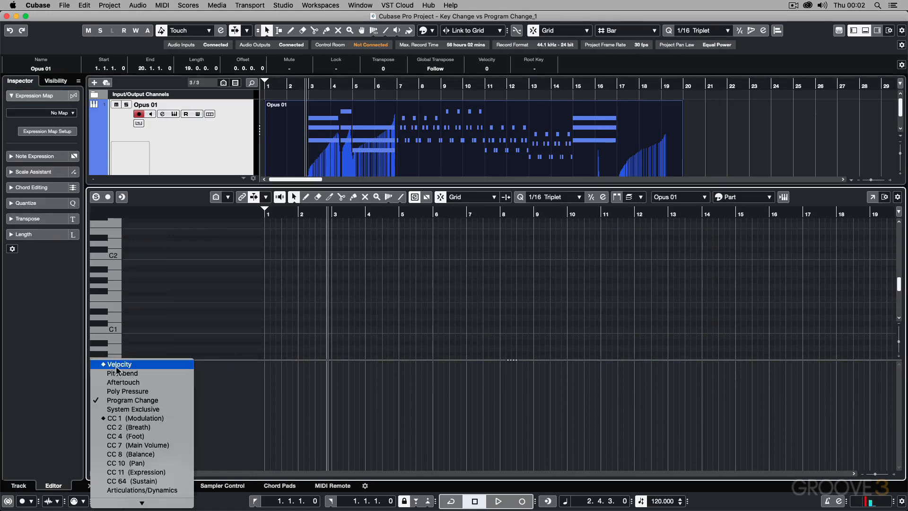
click(114, 363)
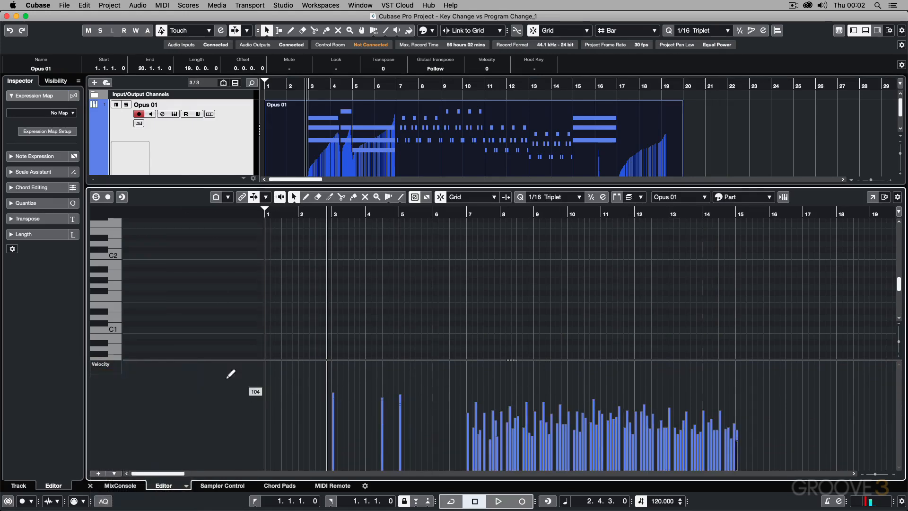
click(118, 369)
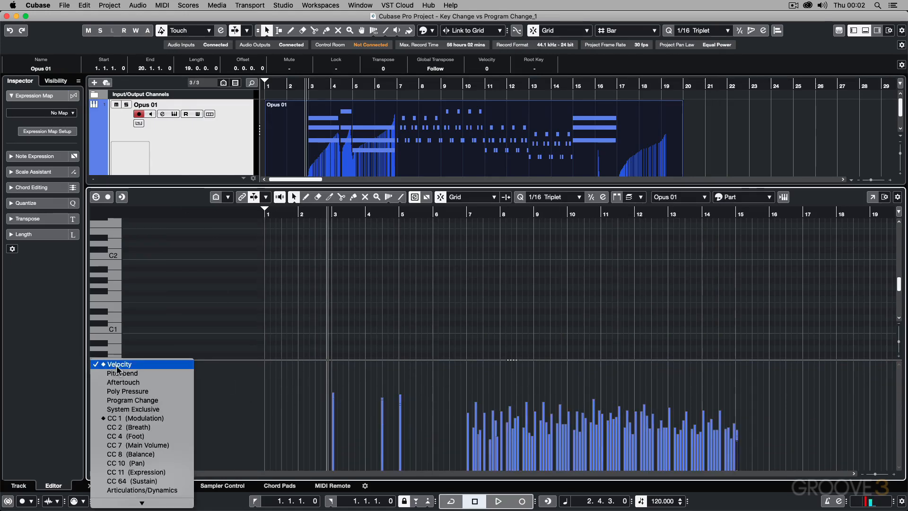
click(125, 400)
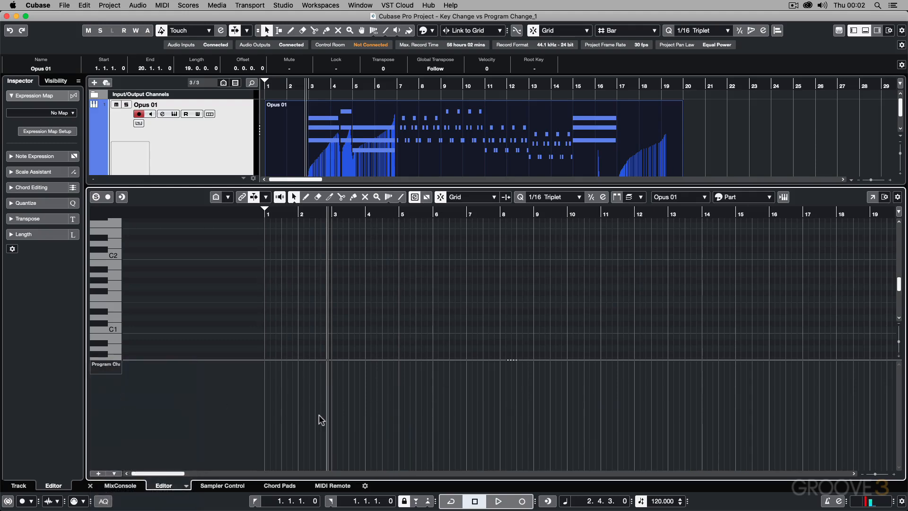
Step: Draw a Program Change event at 2.4.3.0, just before bar 3, and lower its value to 2
right_click(334, 424)
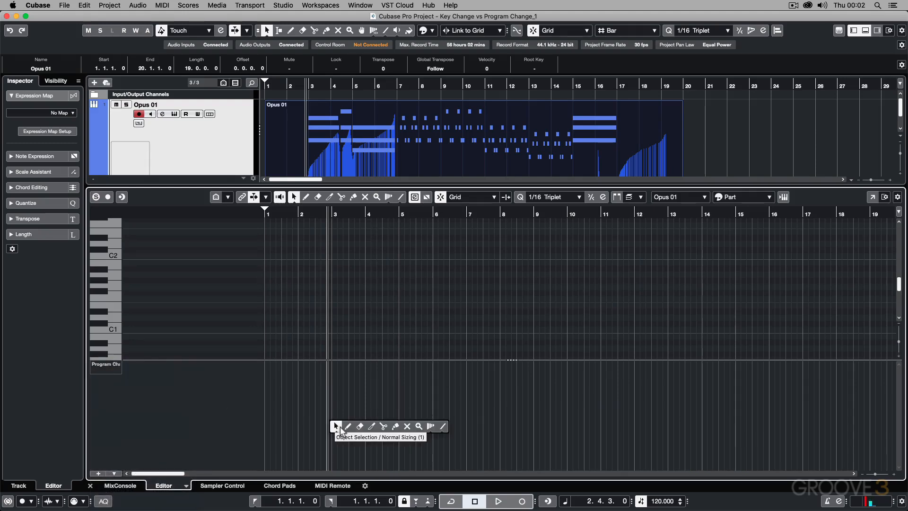
click(347, 426)
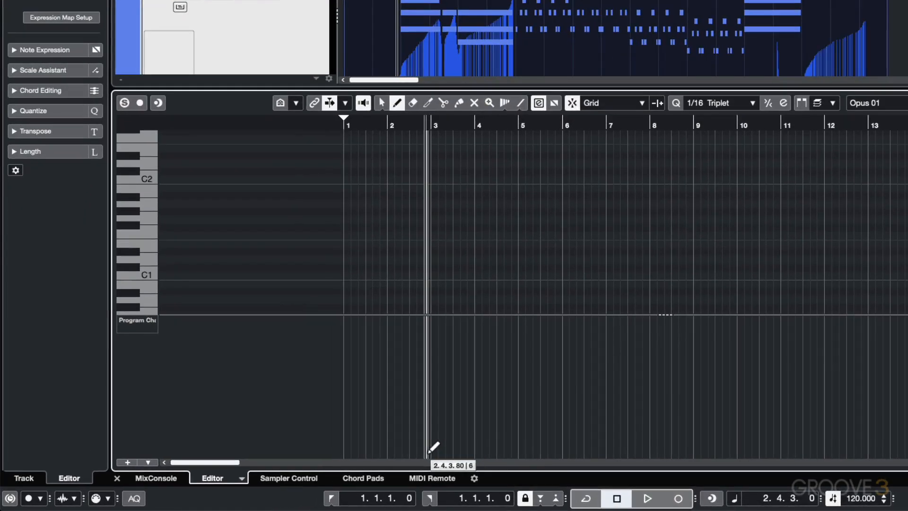
click(354, 457)
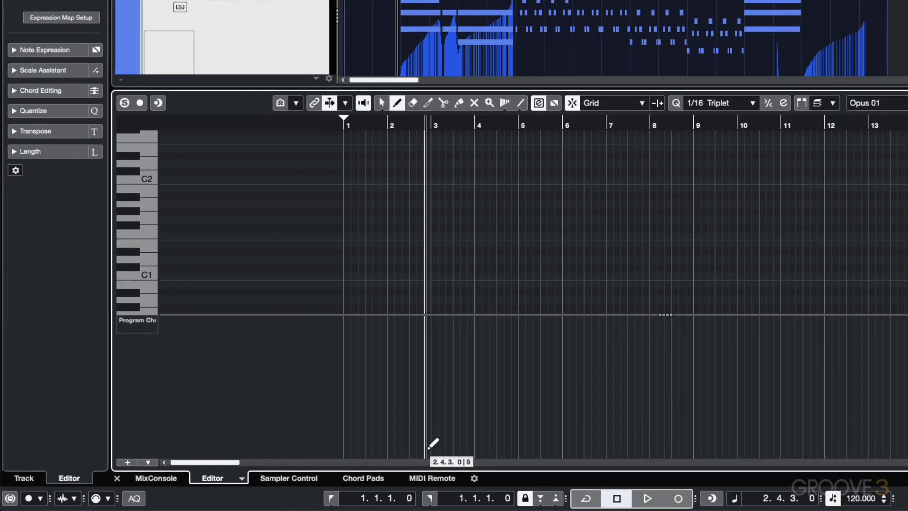
right_click(440, 407)
click(441, 404)
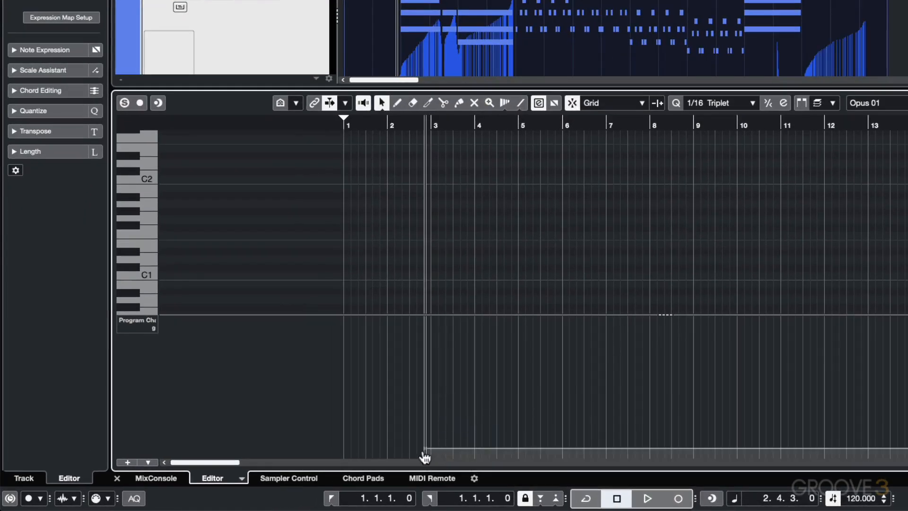
drag(426, 455, 427, 463)
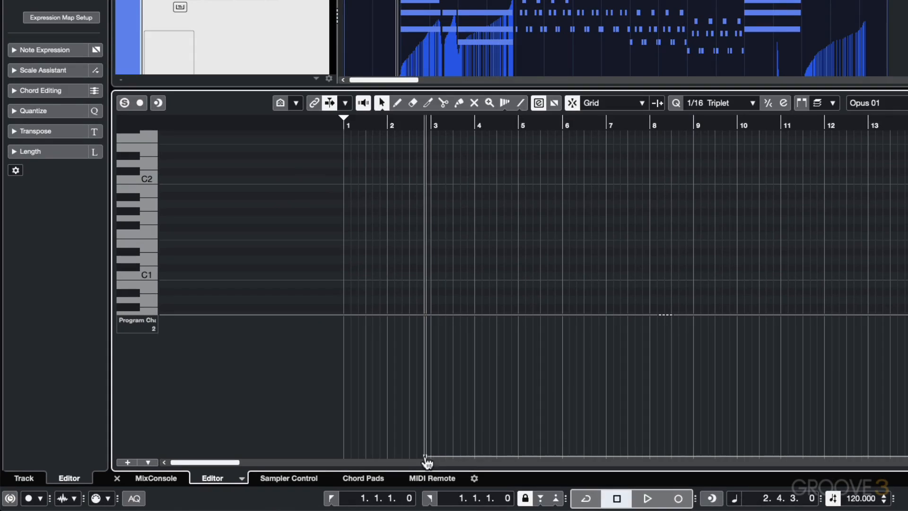
Step: Move the Program Change event earlier in bar 2 with value 1, and play the passage from 2.2.3.0
click(403, 125)
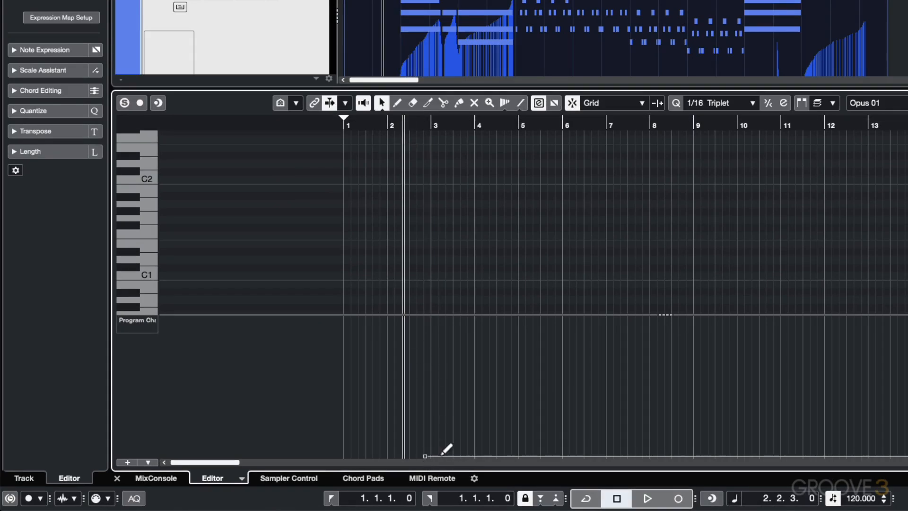
drag(426, 459, 412, 487)
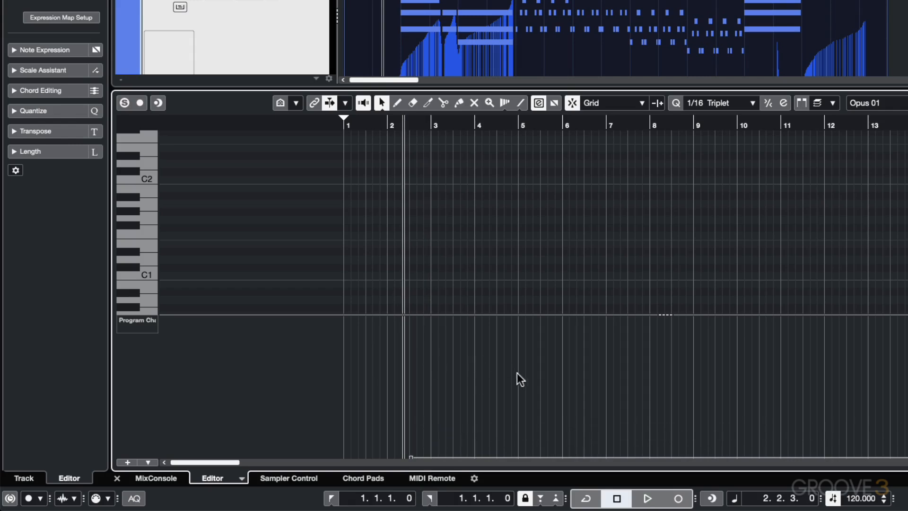
key(space)
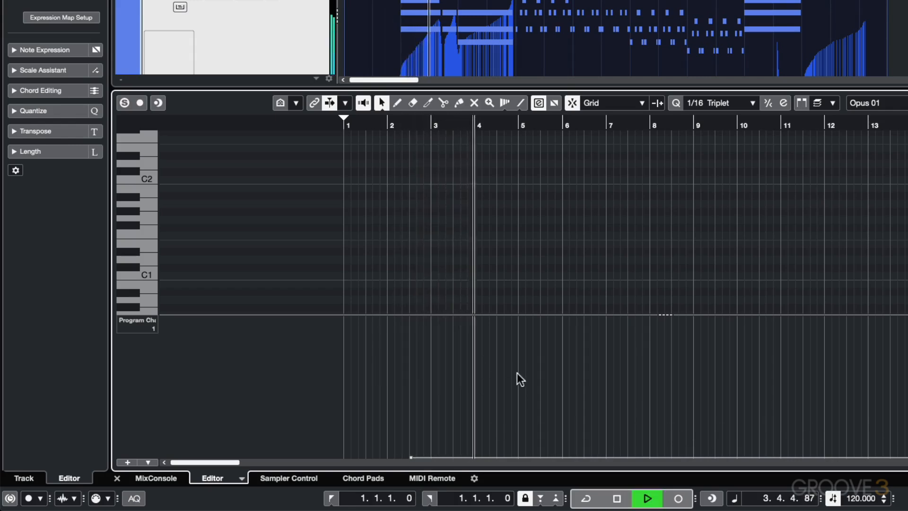
key(space)
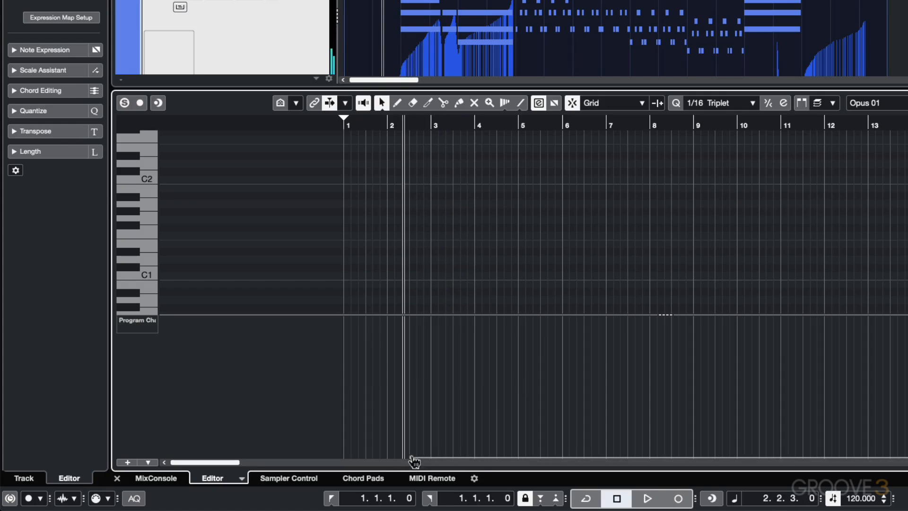
Step: Move the Program Change event to 2.4.2.40, set its value to 10, and audition the passage
drag(412, 458, 431, 457)
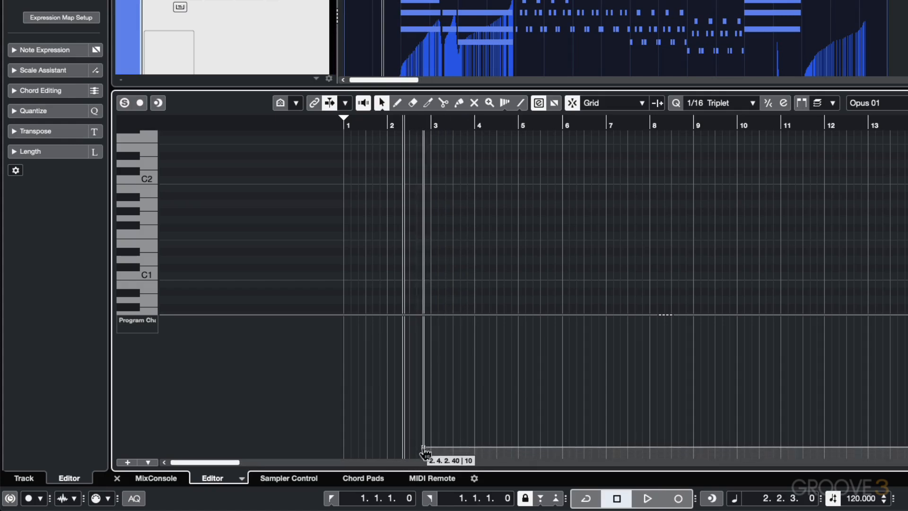
click(423, 448)
key(space)
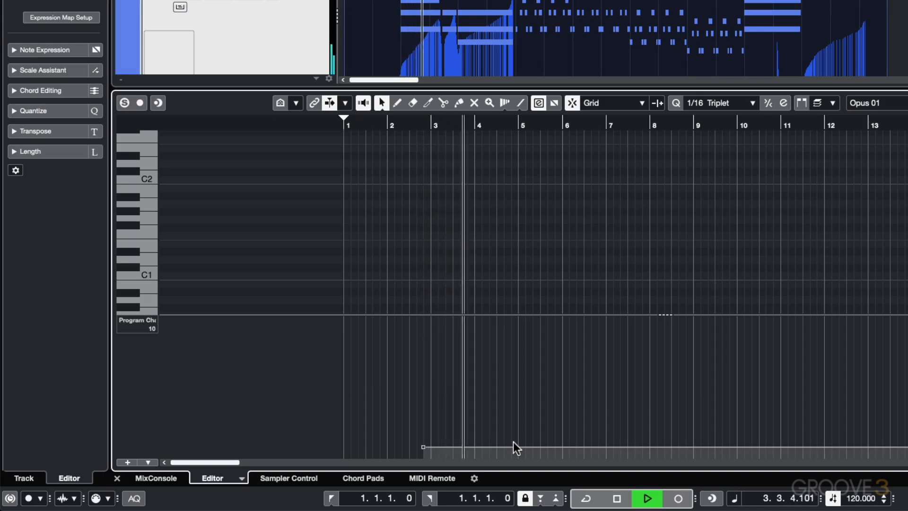
key(space)
Step: Raise the Program Change event's value above 10 and audition the passage from 2.2.3.0
drag(425, 448, 425, 442)
key(space)
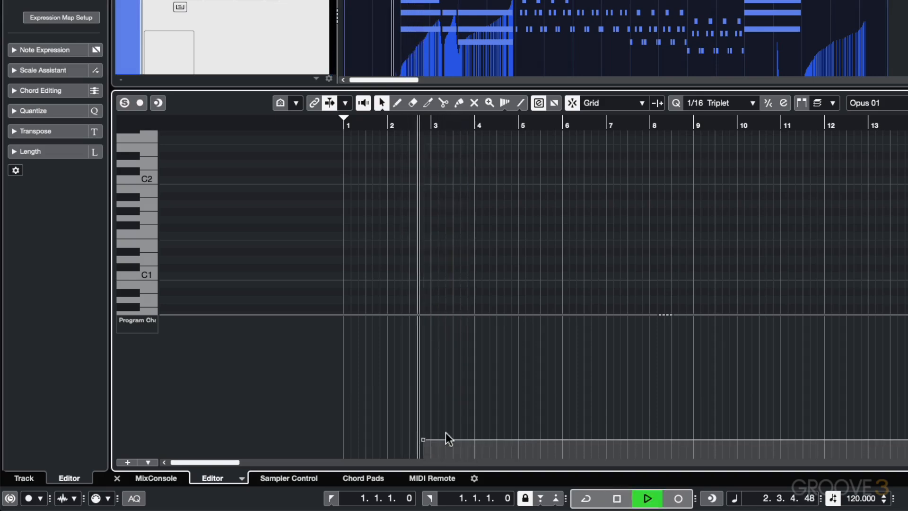
key(space)
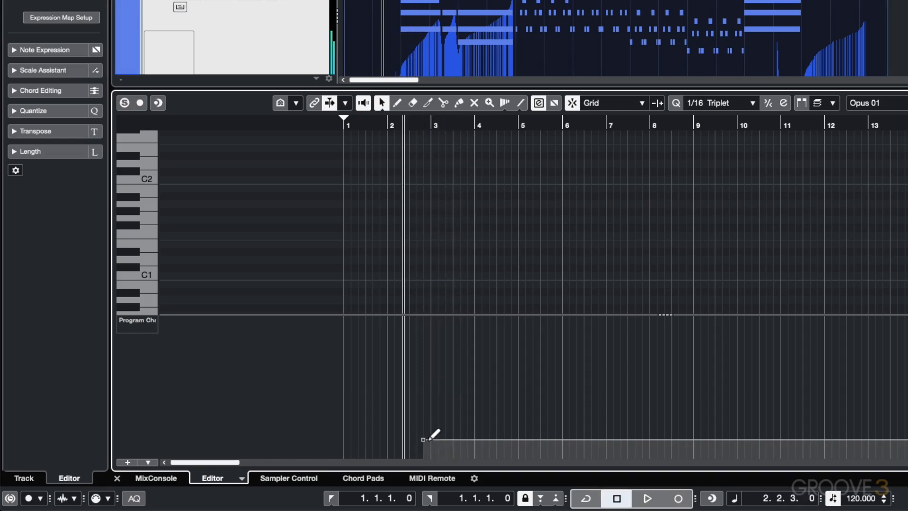
Step: Audition the passage with the Program Change event at value 8, and lower the event to the lane's minimum
drag(424, 440, 425, 455)
key(space)
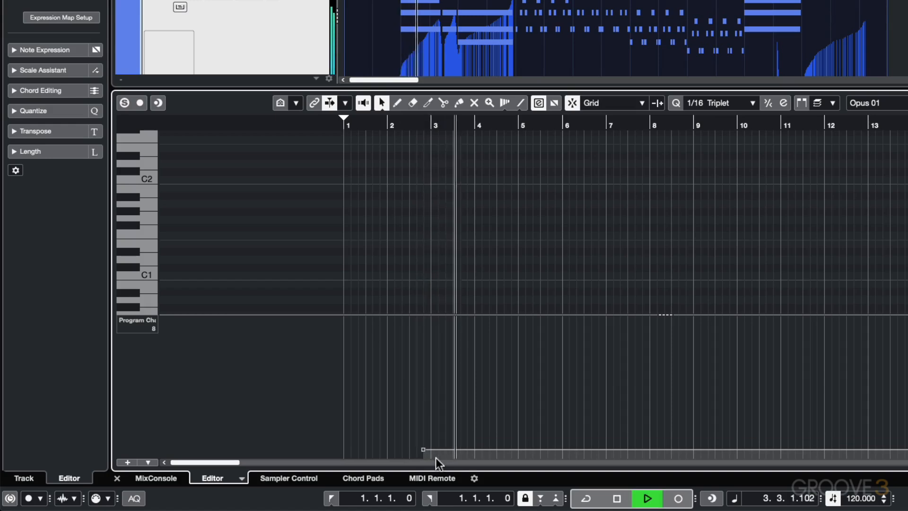
key(space)
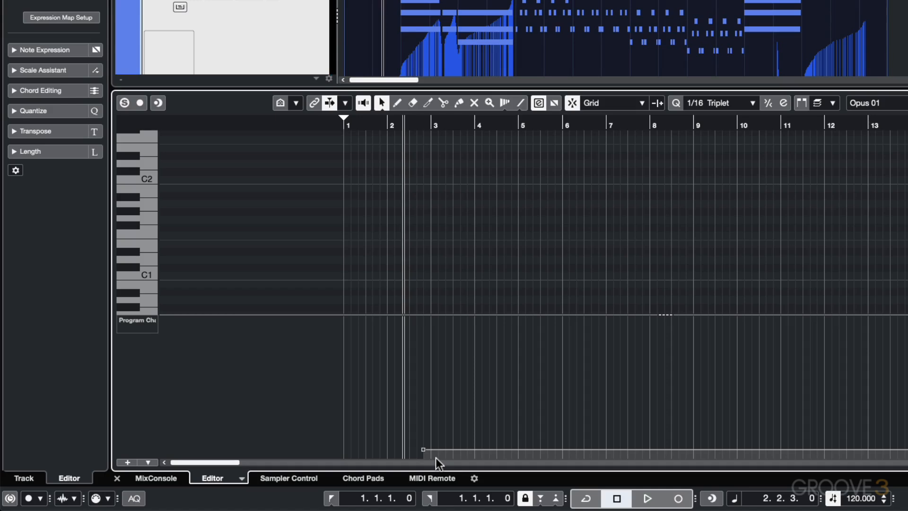
drag(422, 447, 422, 466)
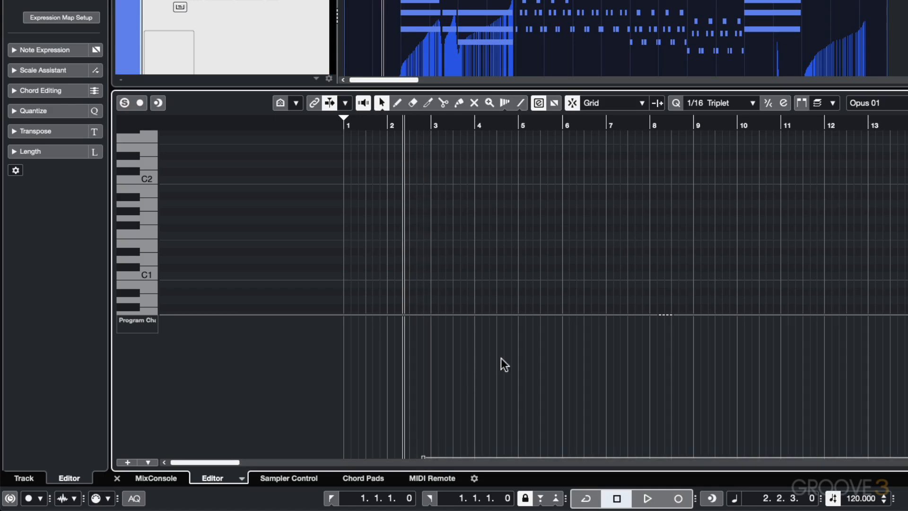
Step: Add a Program Change event with value 17 just before bar 7, and audition the passage from bar 3
scroll(515, 251, up, 4)
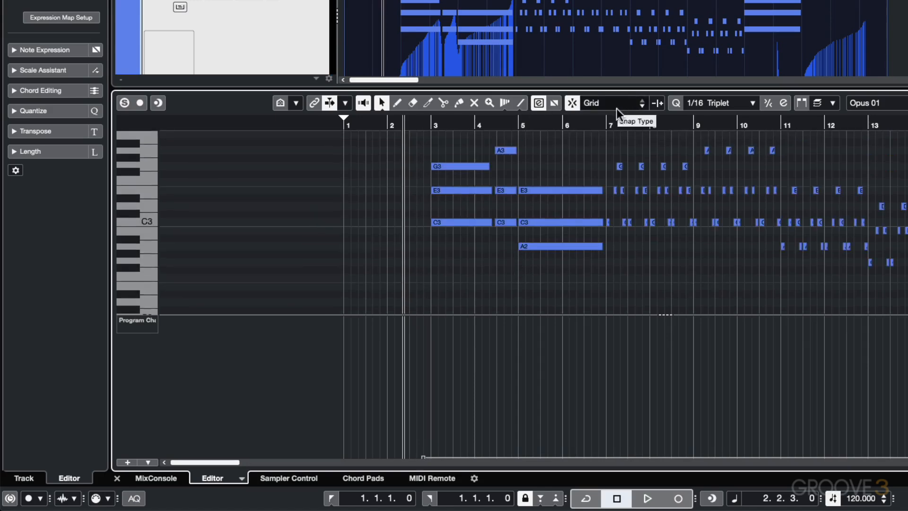
click(605, 126)
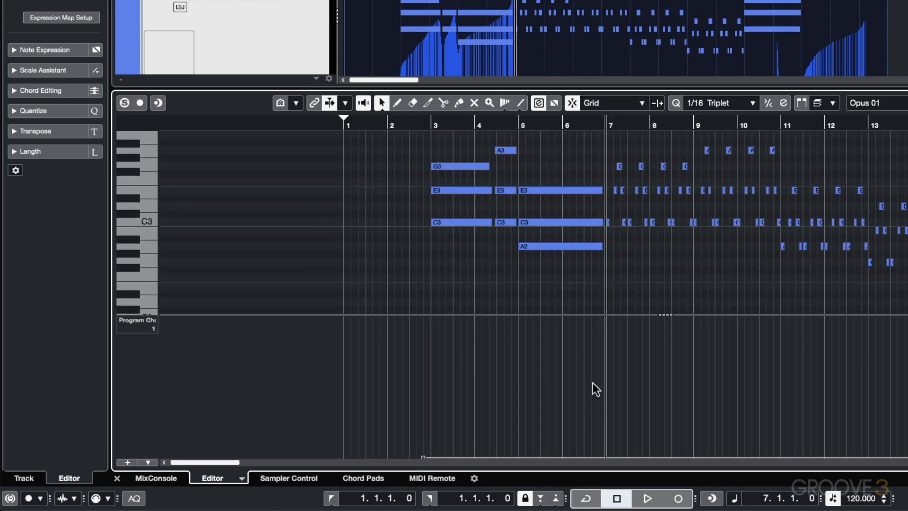
click(605, 456)
drag(605, 461, 602, 445)
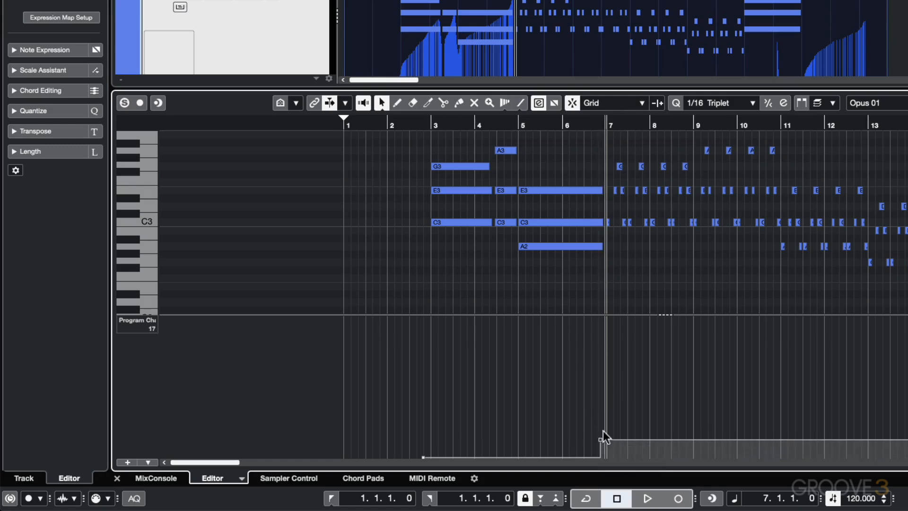
click(427, 124)
key(space)
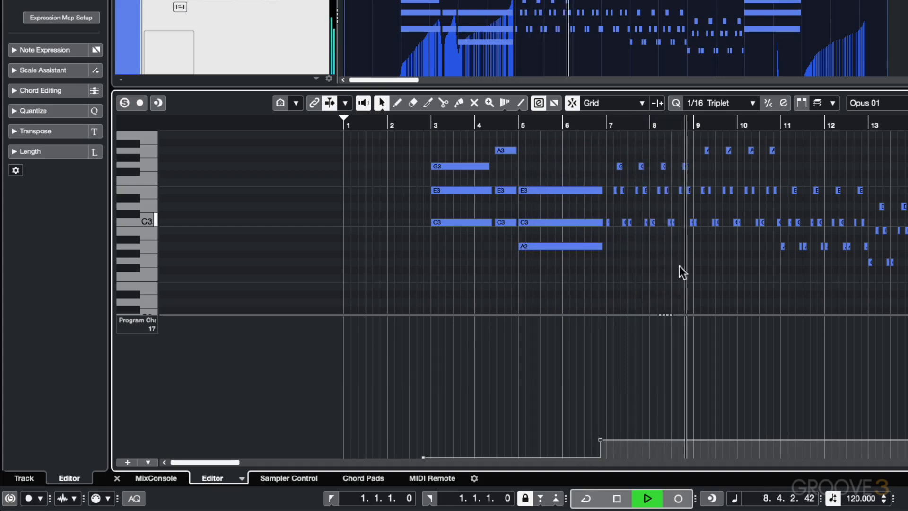
key(space)
Step: Add a Program Change event with value 3 just before bar 11, and audition the passage from 8.1.1.0
click(715, 125)
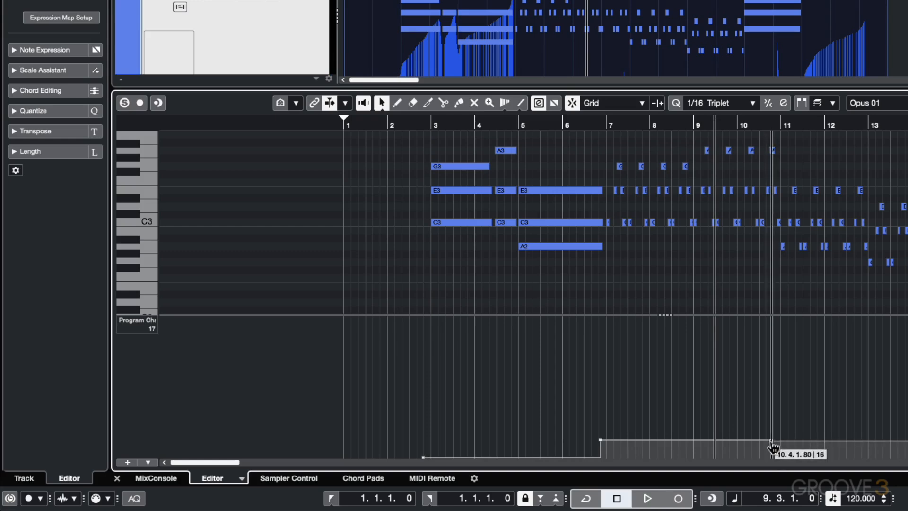
drag(772, 446, 776, 460)
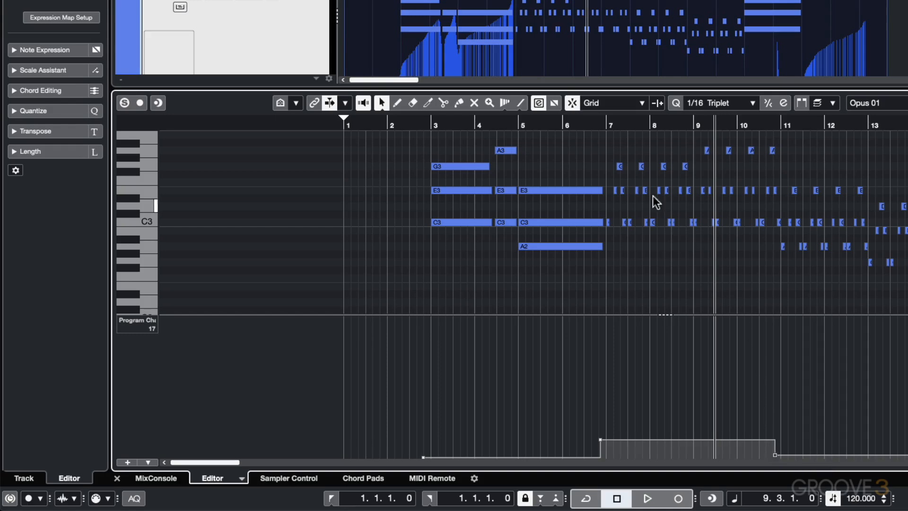
click(650, 125)
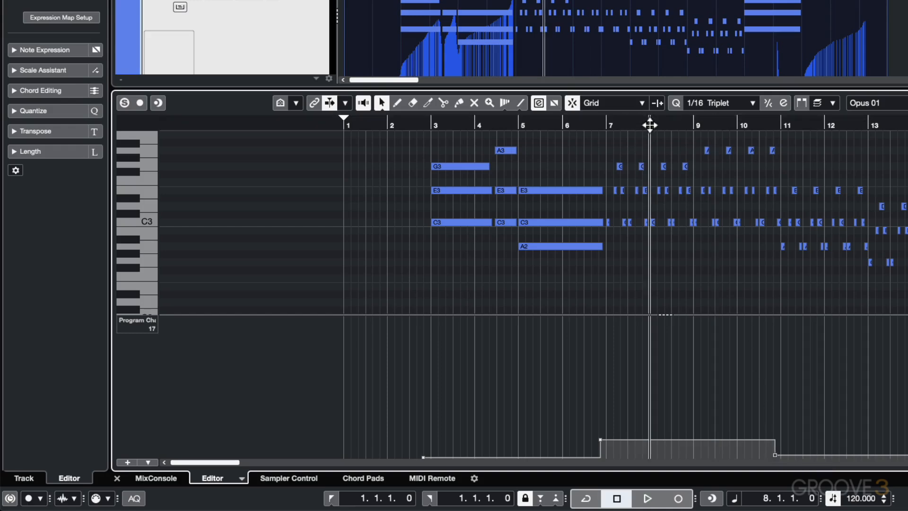
key(space)
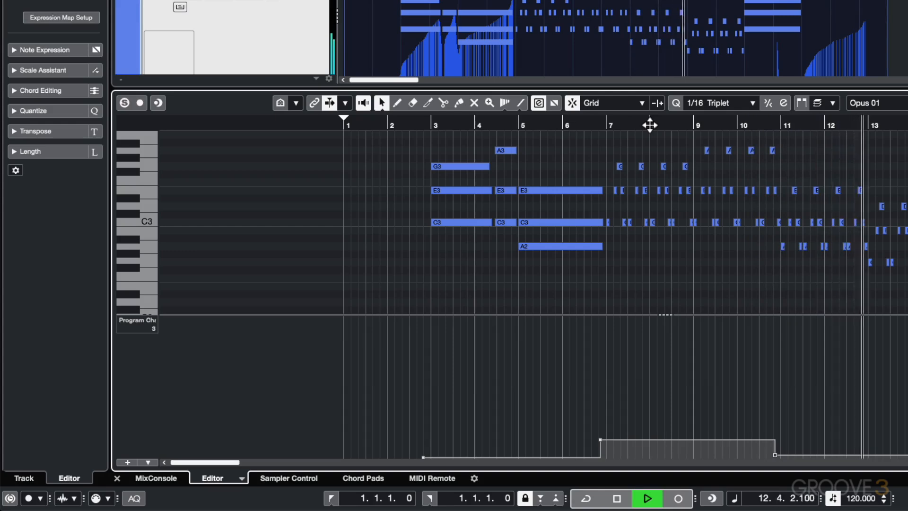
key(space)
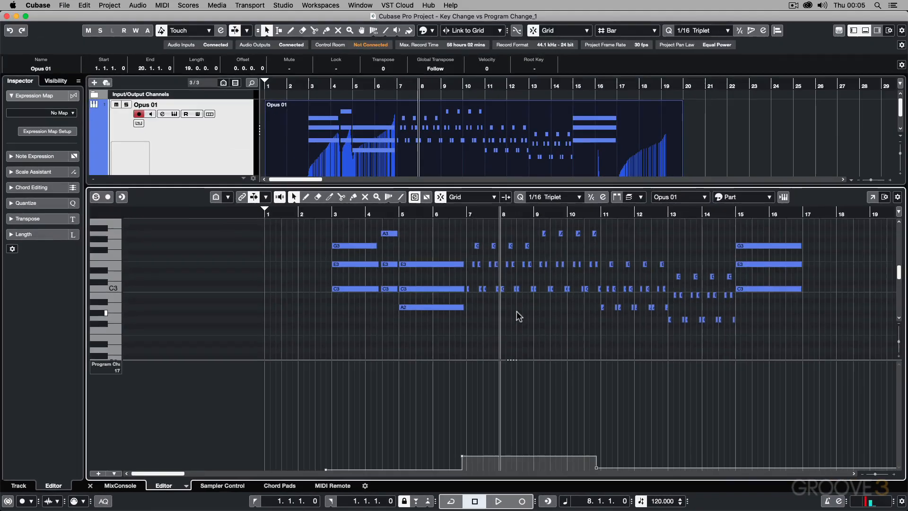
Step: Try transposing all of the part's notes up two semitones, and undo the transposition
scroll(671, 251, down, 3)
scroll(517, 312, down, 6)
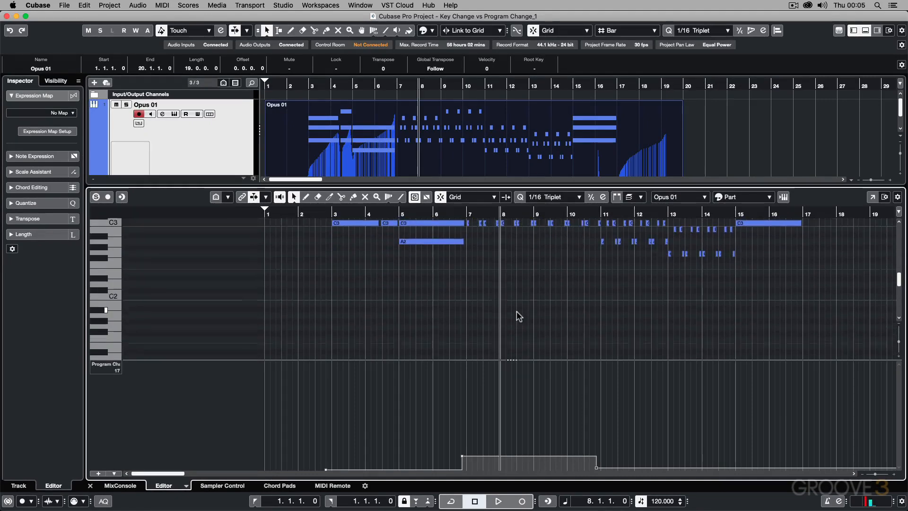
scroll(516, 314, down, 1)
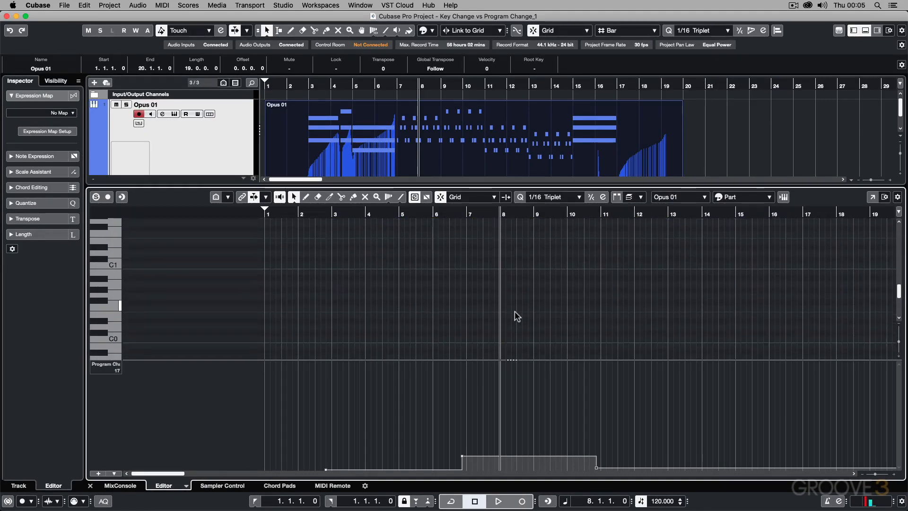
scroll(517, 313, up, 8)
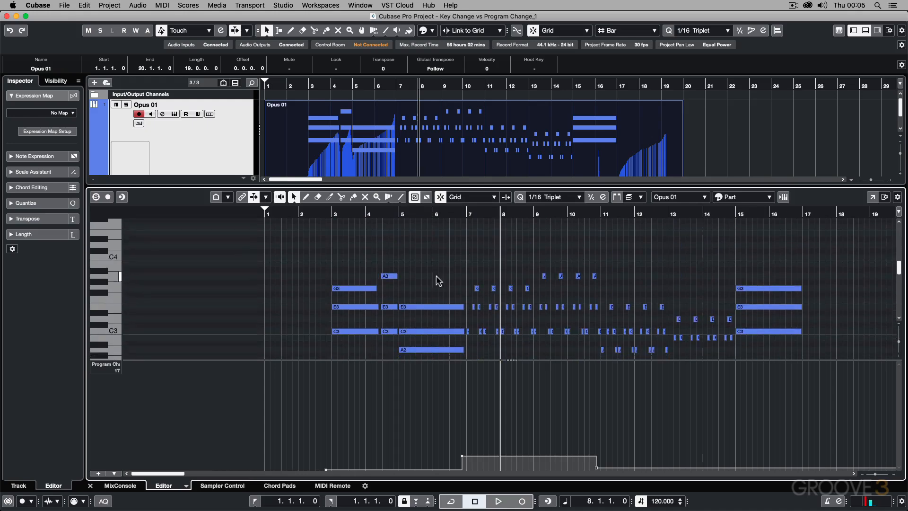
key(super+a)
key(Up)
key(Up)
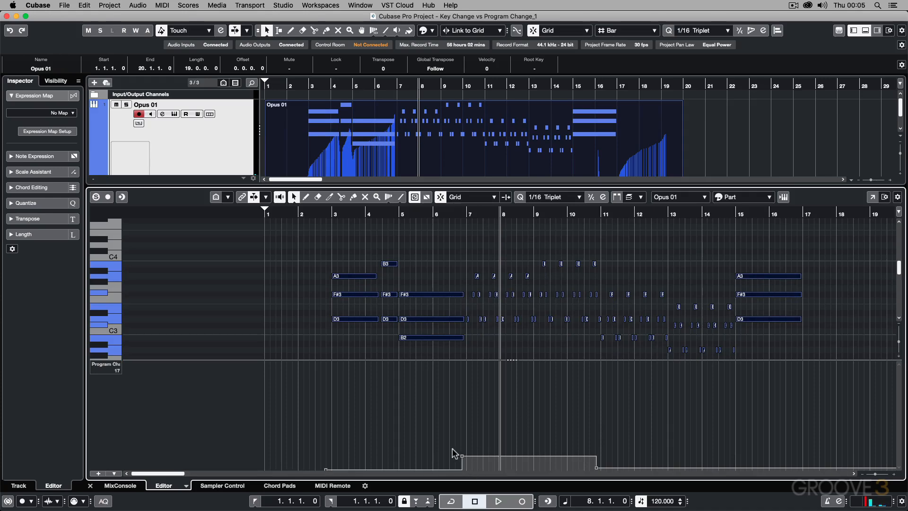
key(super+z)
key(super+z)
key(super+z)
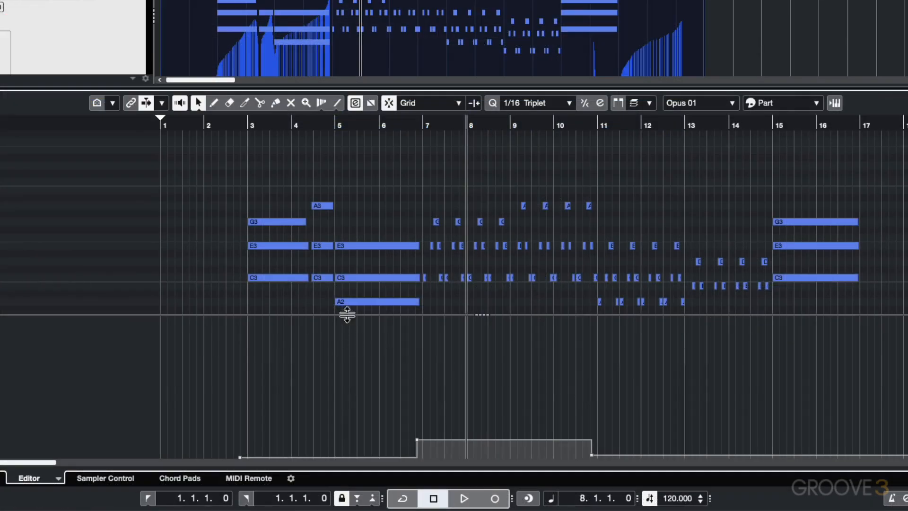
drag(348, 315, 348, 377)
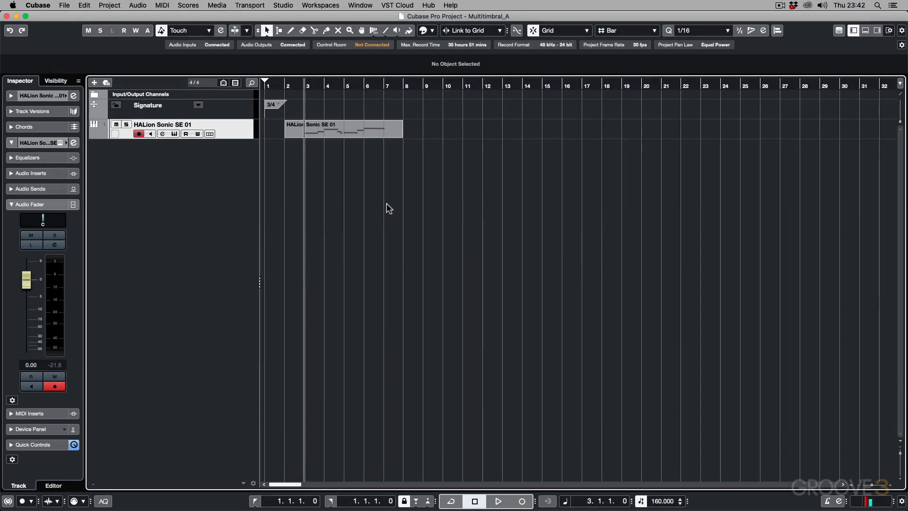
Step: Check which program HALion Sonic SE has loaded in slot 1, close the instrument, and audition the part from bar 3
click(172, 135)
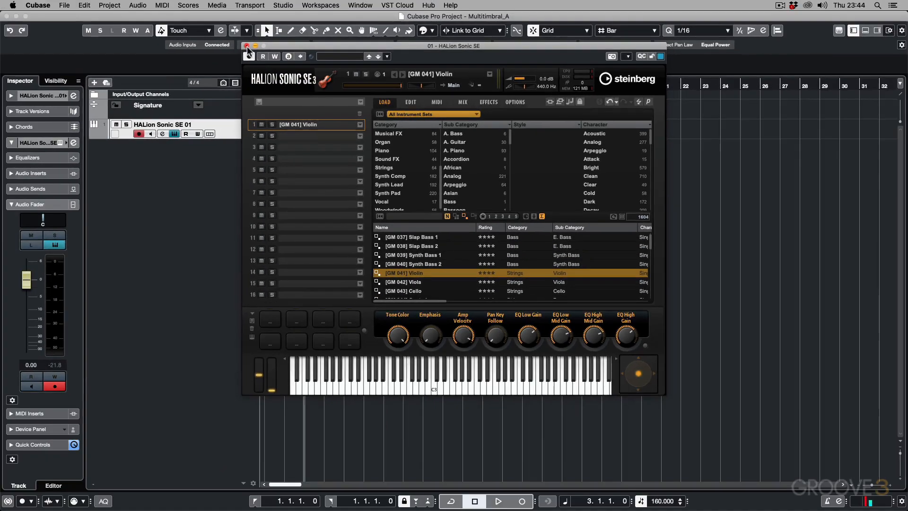
click(185, 29)
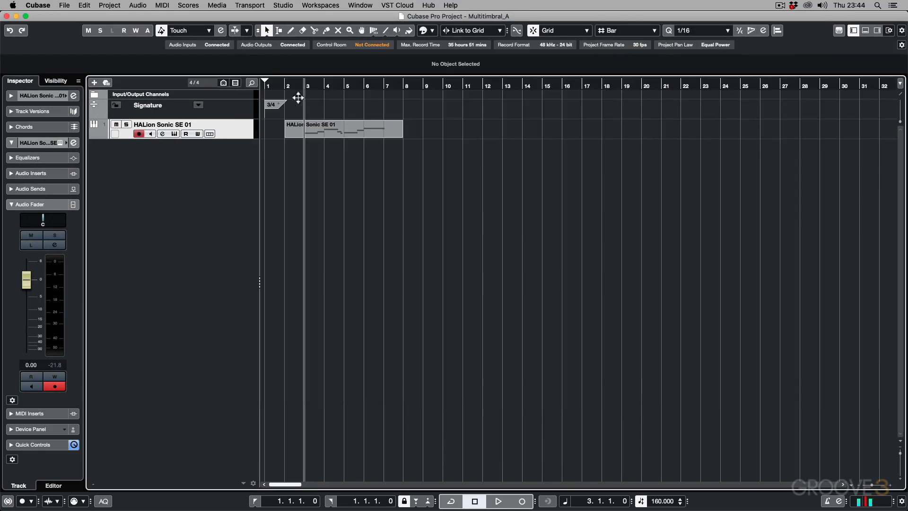
key(space)
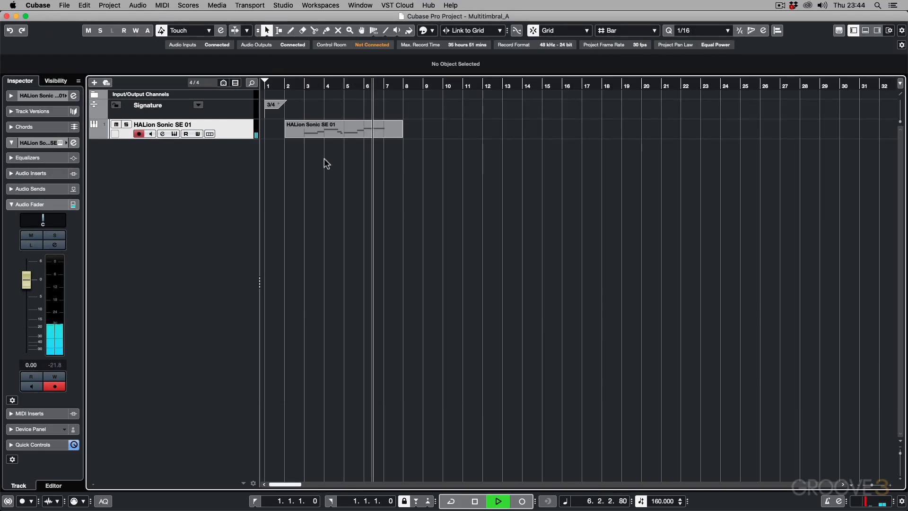
key(space)
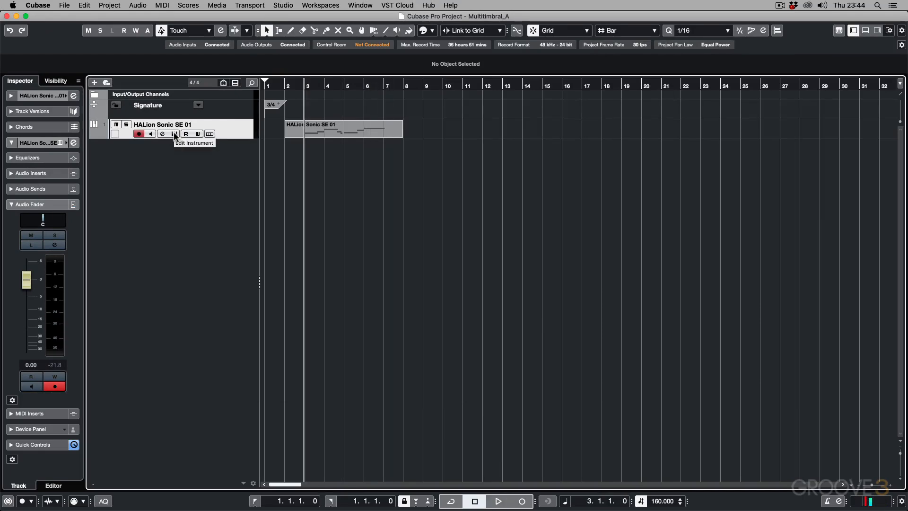
Step: Load the Strings program [GM 042] Viola into slot 2 of HALion Sonic SE
click(174, 133)
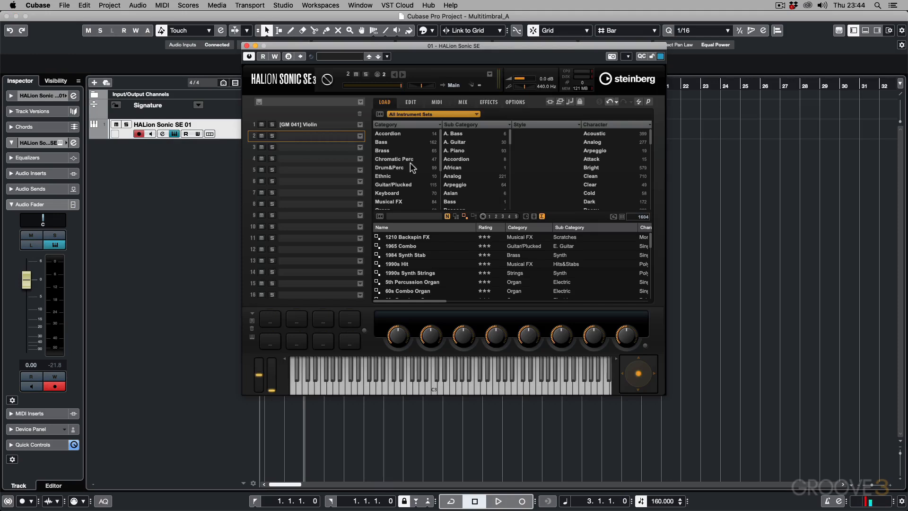
scroll(410, 165, down, 2)
scroll(410, 163, down, 5)
click(393, 164)
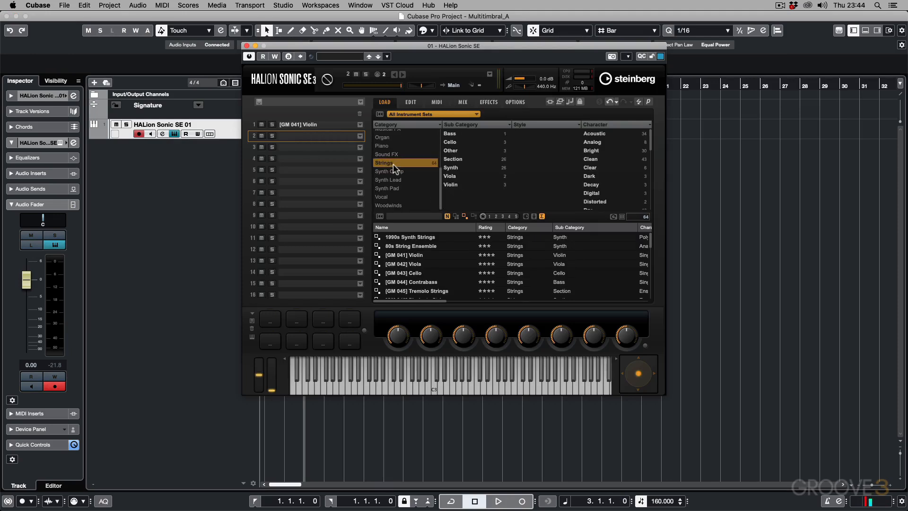
click(450, 175)
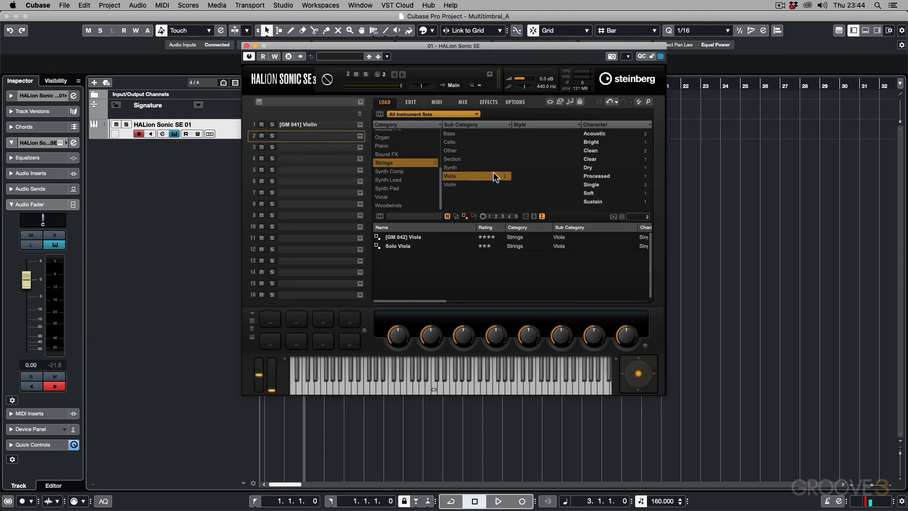
double_click(403, 237)
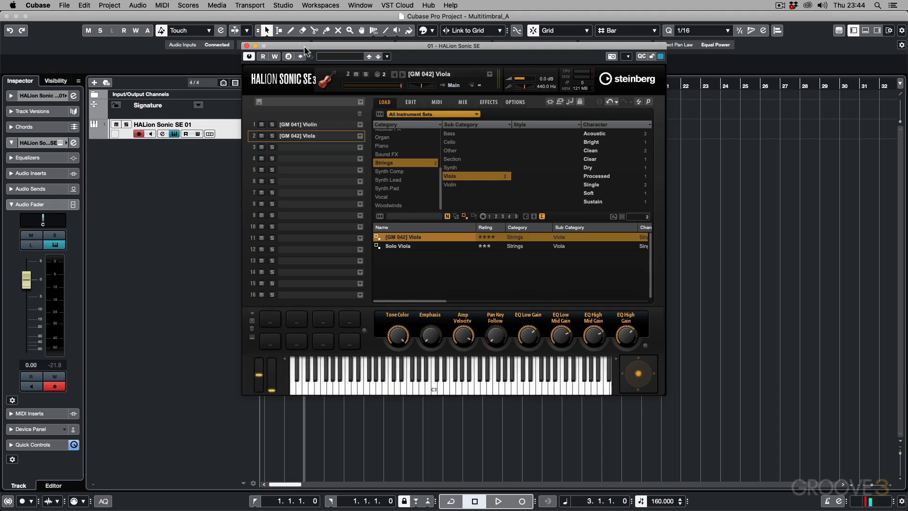
Step: Move the HALion Sonic SE window clear of the part, and audition the part with violin and viola loaded
drag(302, 49, 536, 83)
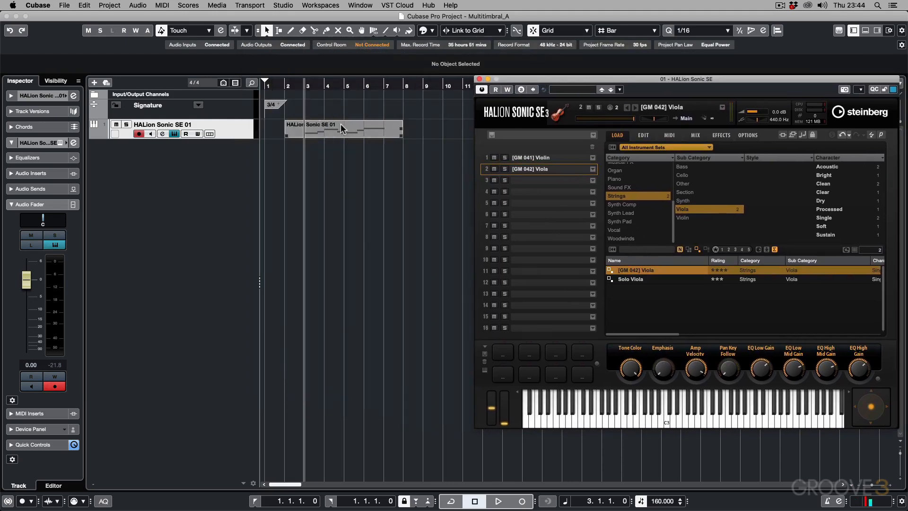
key(space)
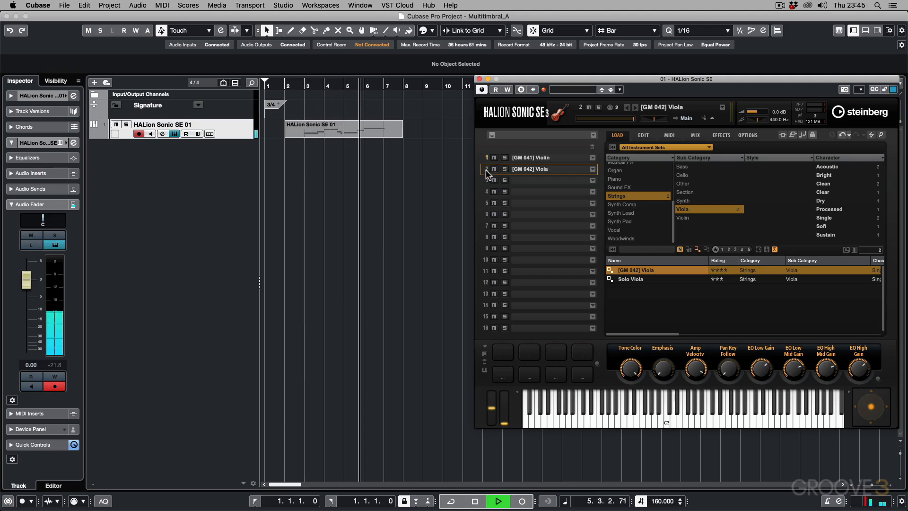
key(space)
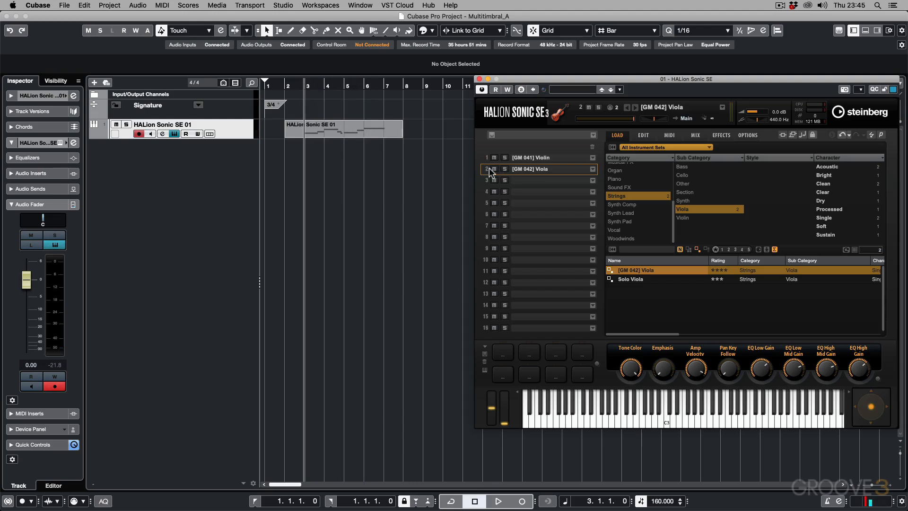
Step: Add one MIDI track named VIOLA below the HALion Sonic SE 01 track
click(171, 165)
right_click(170, 162)
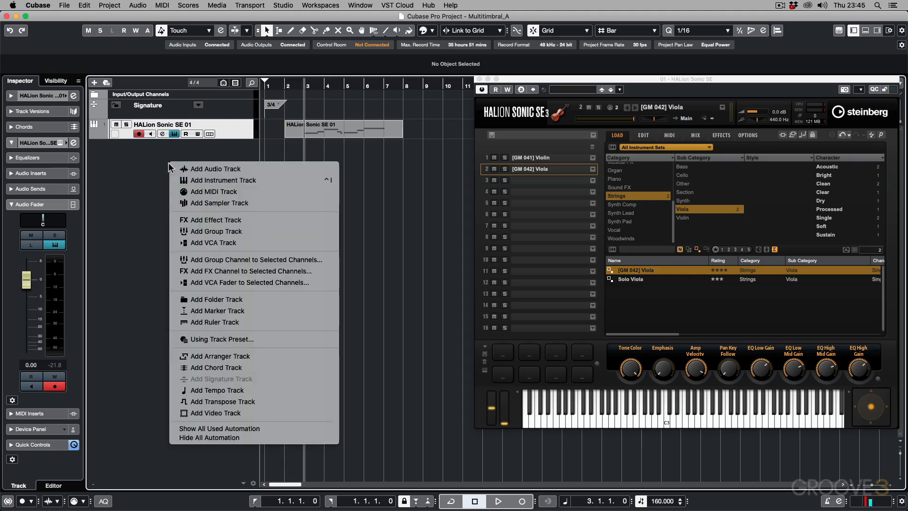
click(214, 192)
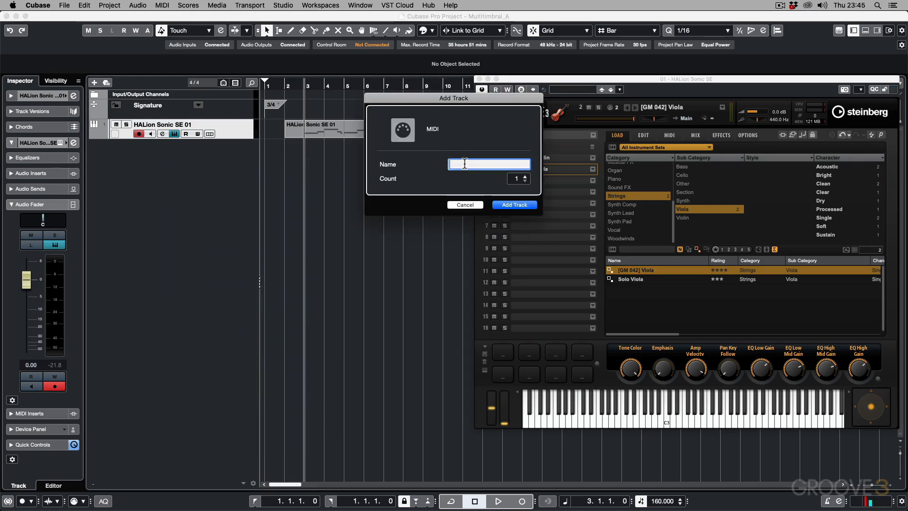
text(VIOLA)
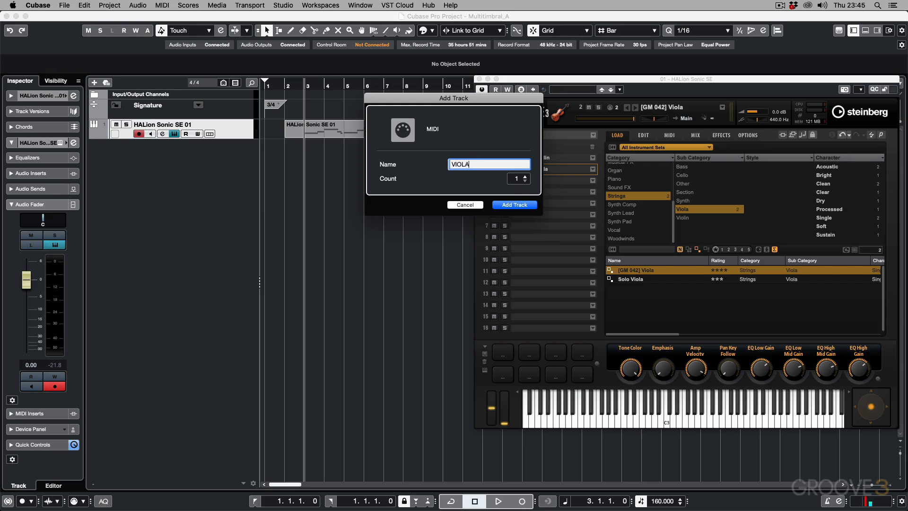
key(Return)
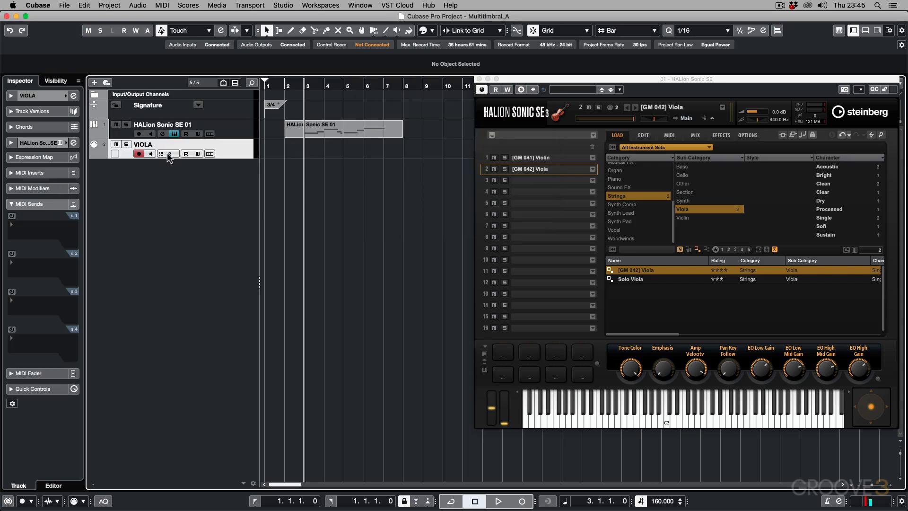
Step: Copy the HALion Sonic SE 01 part onto the VIOLA track at bar 2, and audition both parts from bar 3
click(246, 127)
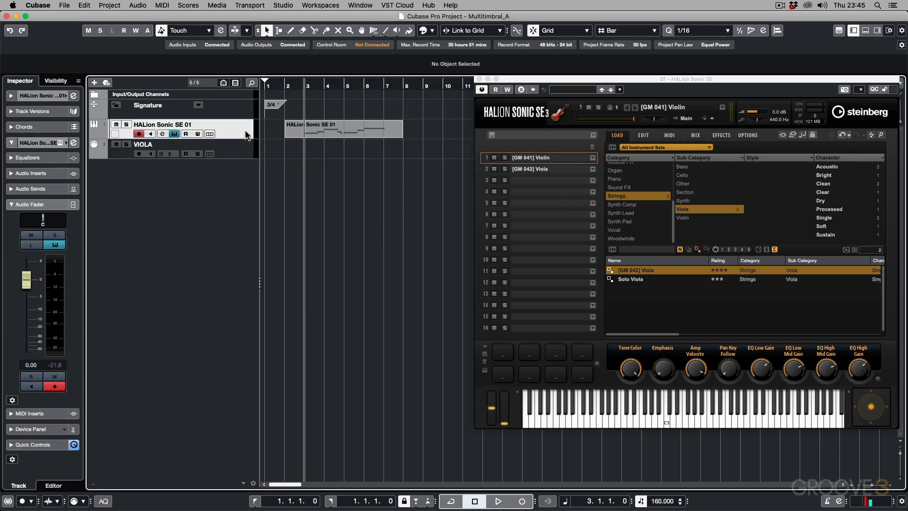
click(236, 147)
drag(309, 129, 310, 145)
key(space)
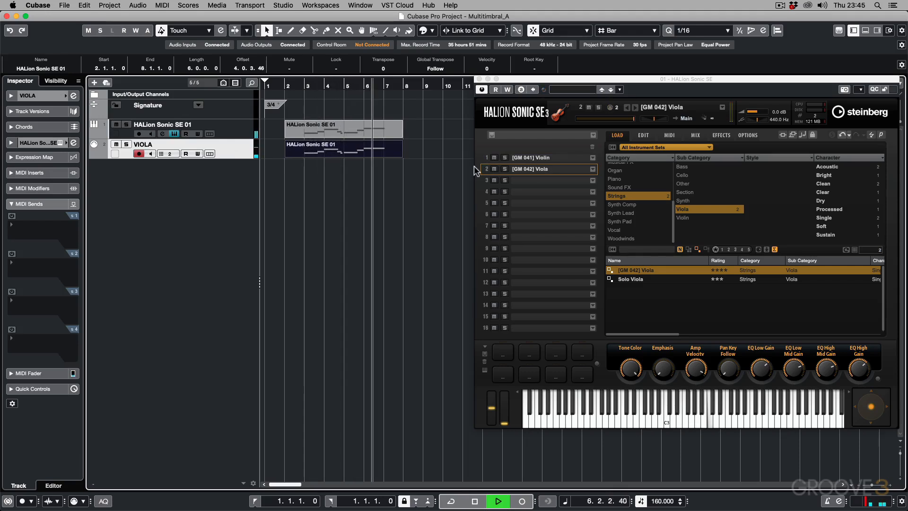
key(space)
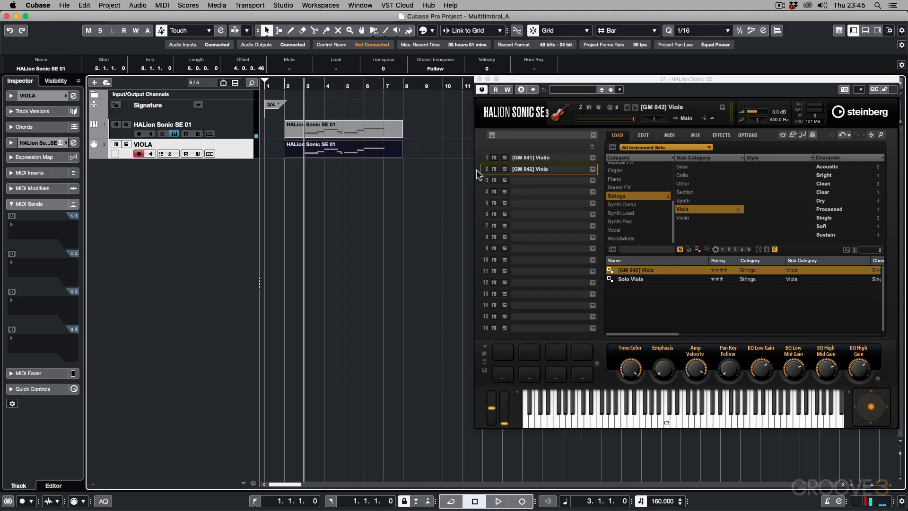
Step: Load the Strings Cello program [GM 043] Cello into slot 3 of HALion Sonic SE
click(542, 180)
click(631, 200)
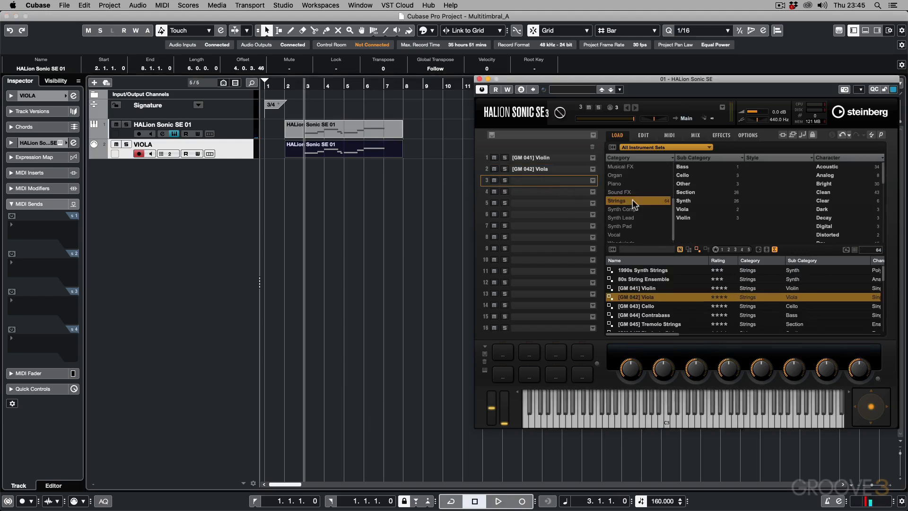
click(681, 176)
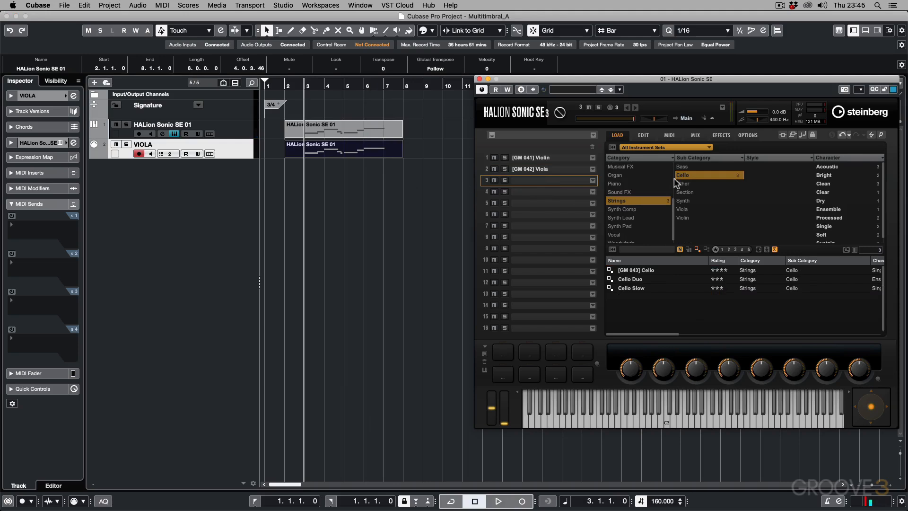
double_click(642, 270)
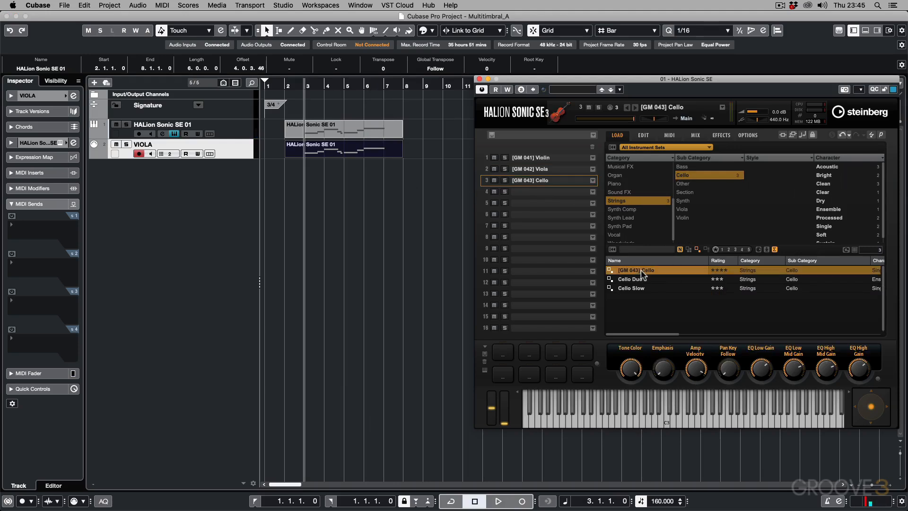
Step: Load the Strings Bass program [GM 044] Contrabass into slot 4 of HALion Sonic SE
click(534, 191)
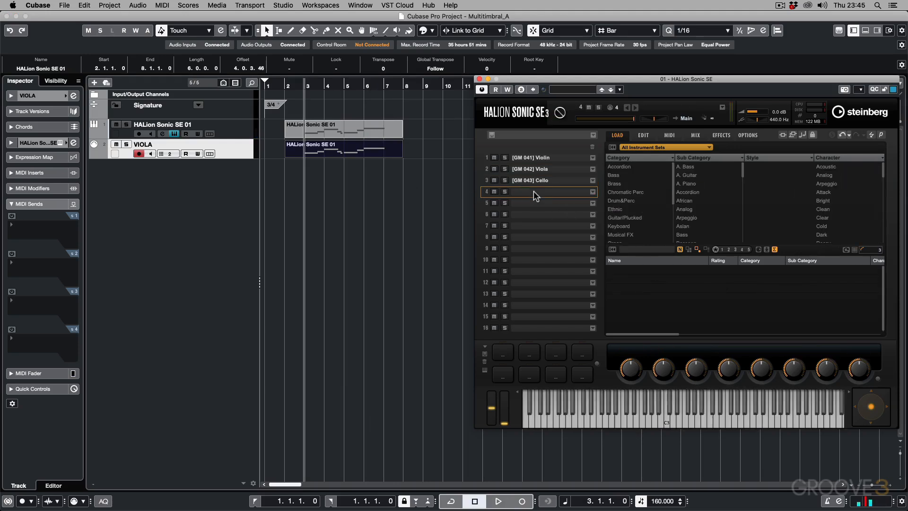
click(618, 200)
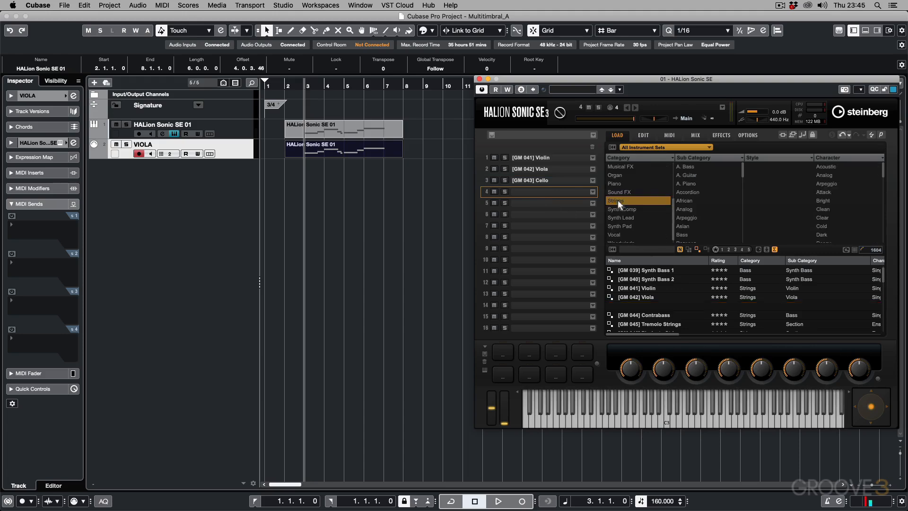
click(683, 167)
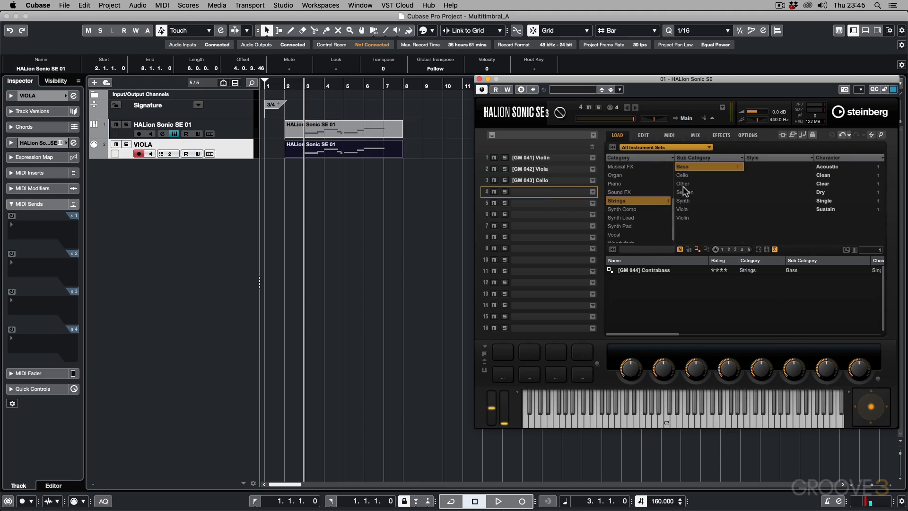
double_click(653, 270)
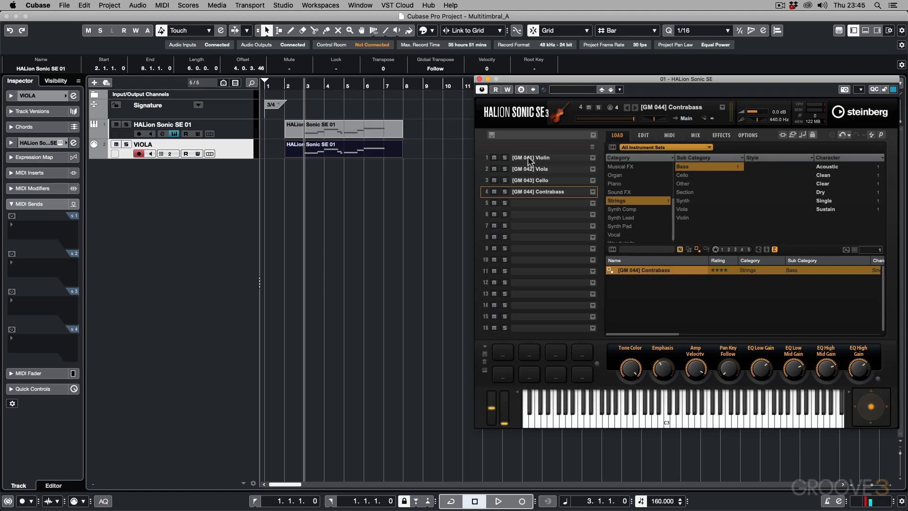
Step: Add two more MIDI tracks below the VIOLA track for the cello and contrabass slots
click(190, 182)
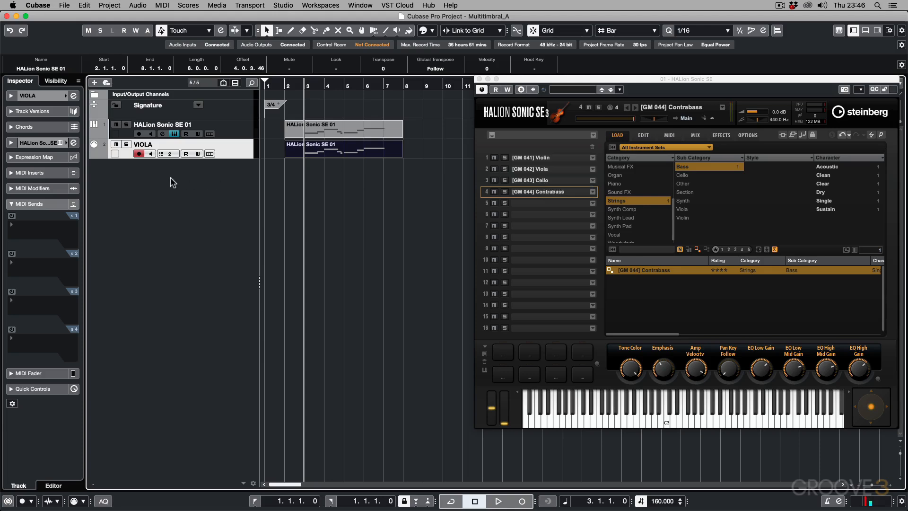
double_click(182, 184)
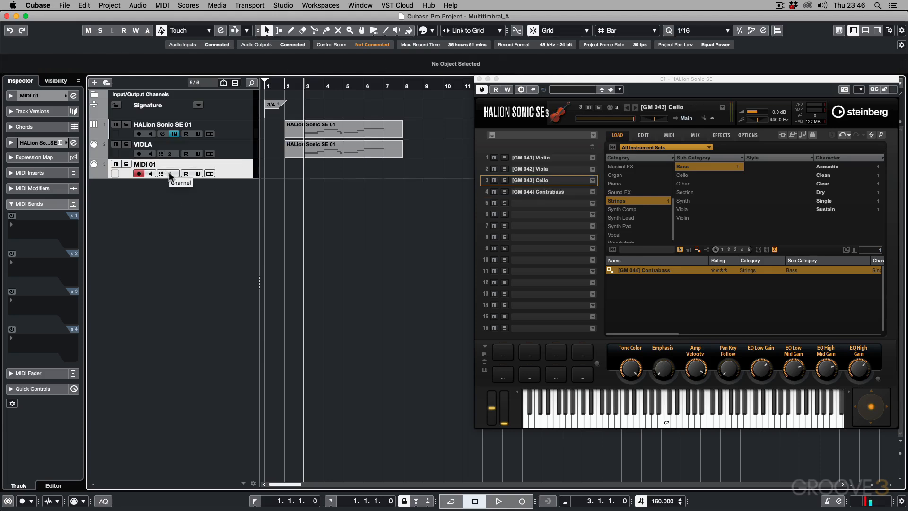
double_click(180, 192)
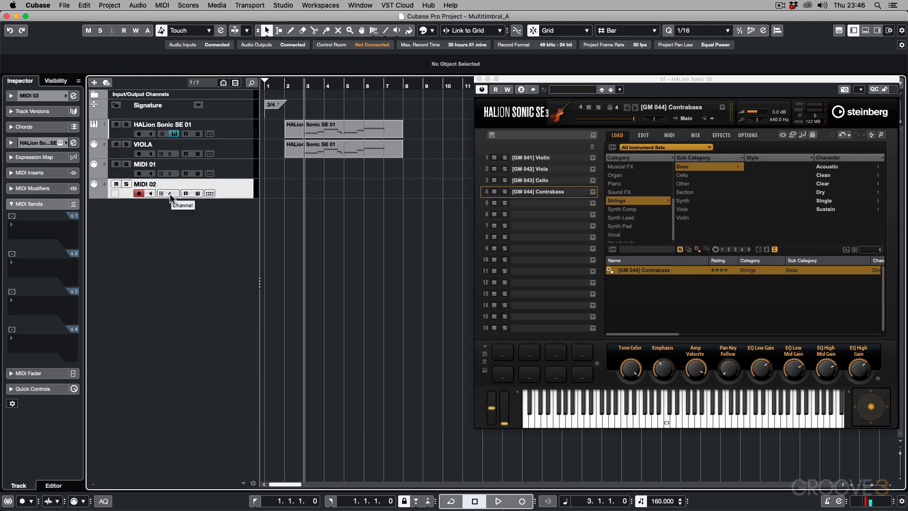
Step: Rename the two new MIDI tracks CELLOS and BASS
double_click(146, 165)
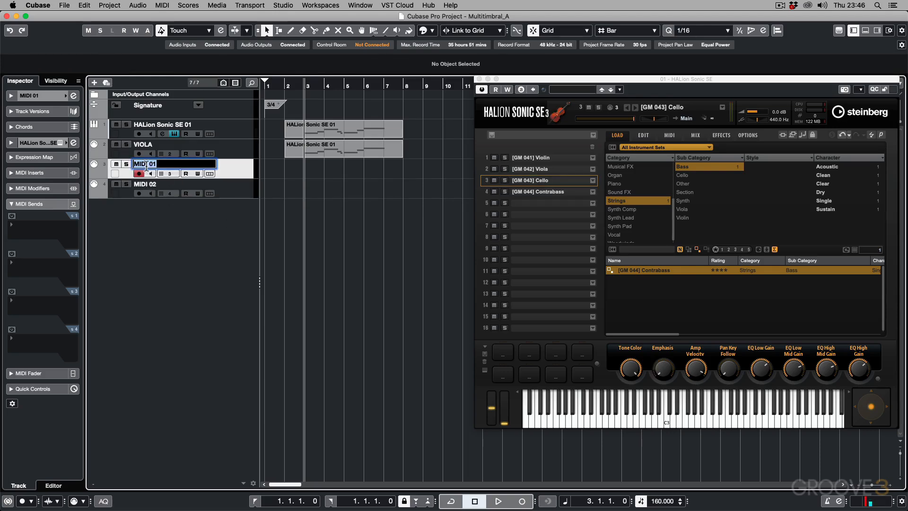
text(CELLOS)
key(Return)
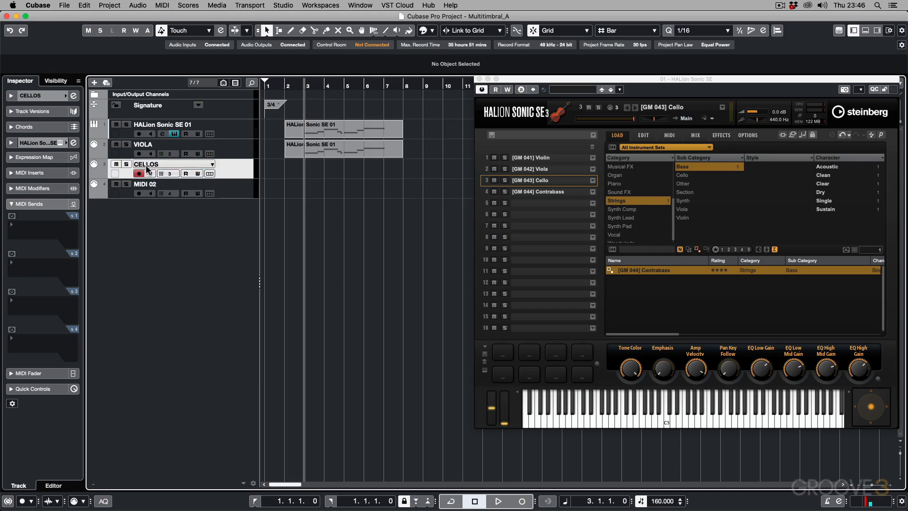
double_click(144, 184)
text(BA)
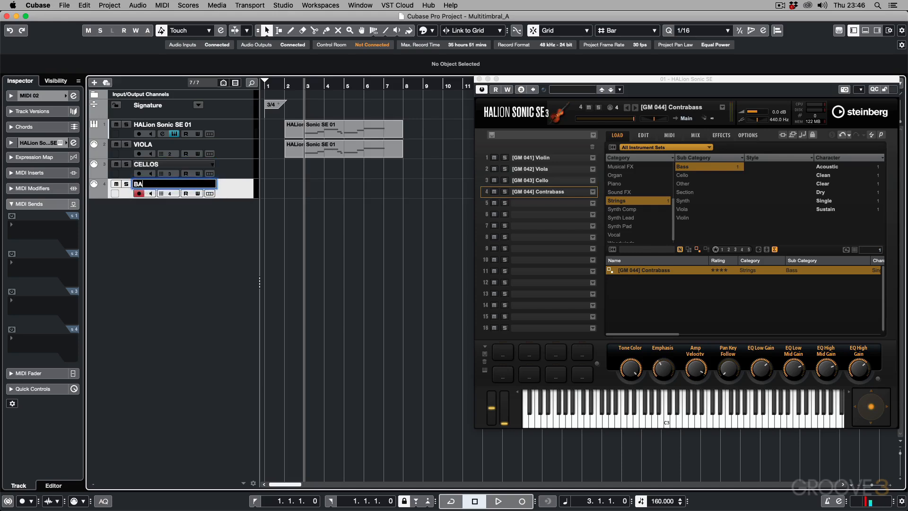
text(SS)
key(Return)
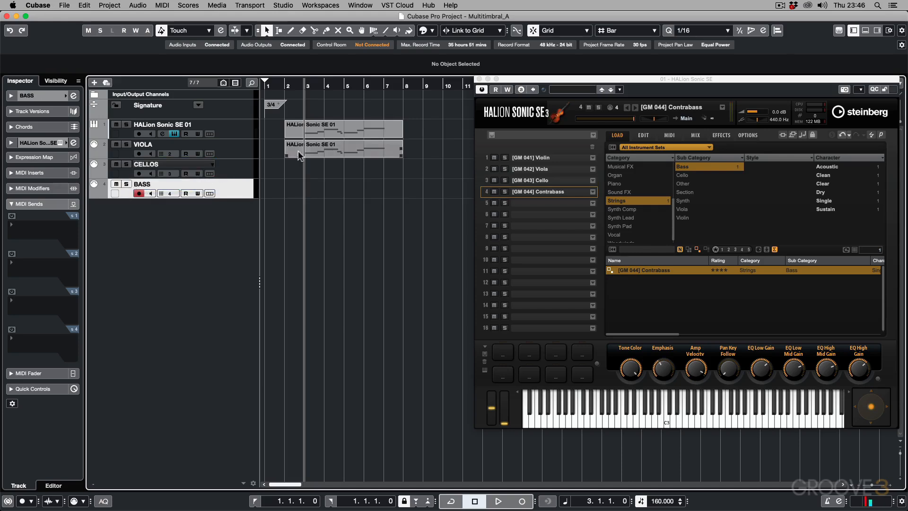
Step: Copy the VIOLA track's part onto the CELLOS track at bar 2 and transpose all its notes down one octave
drag(307, 153, 311, 164)
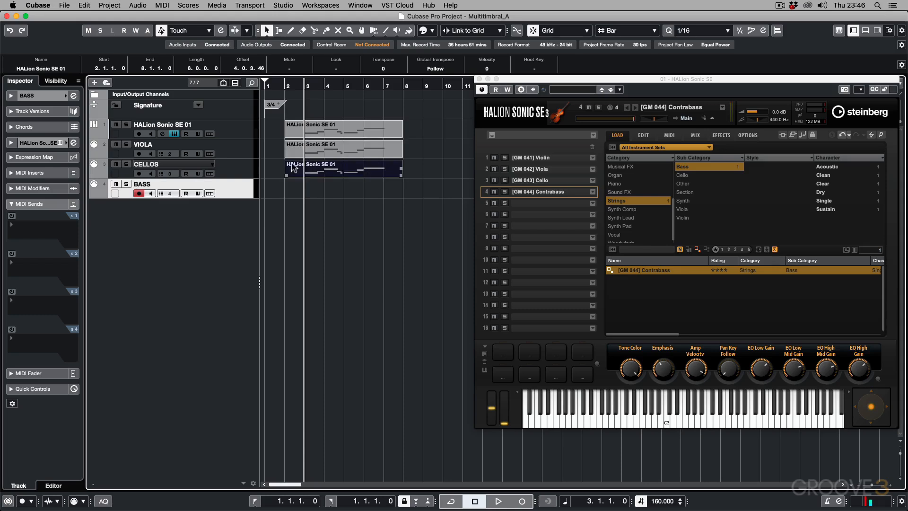
double_click(316, 167)
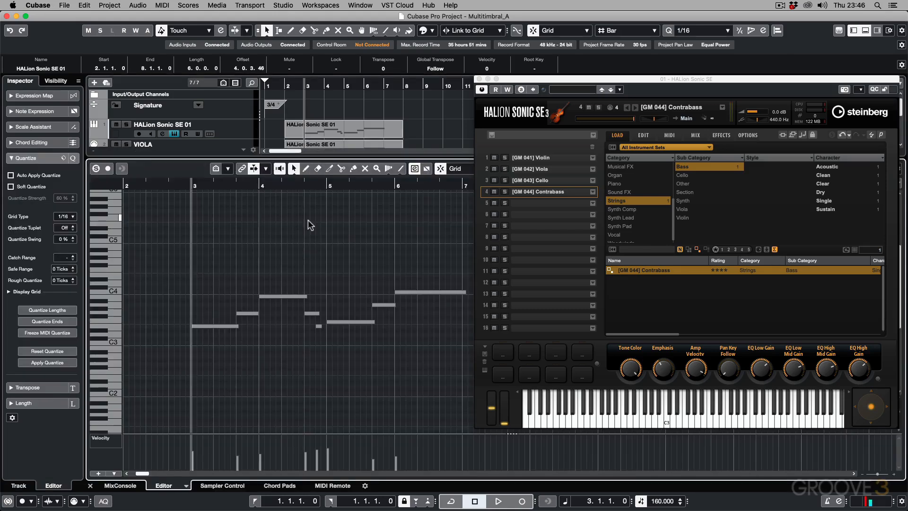
key(super+a)
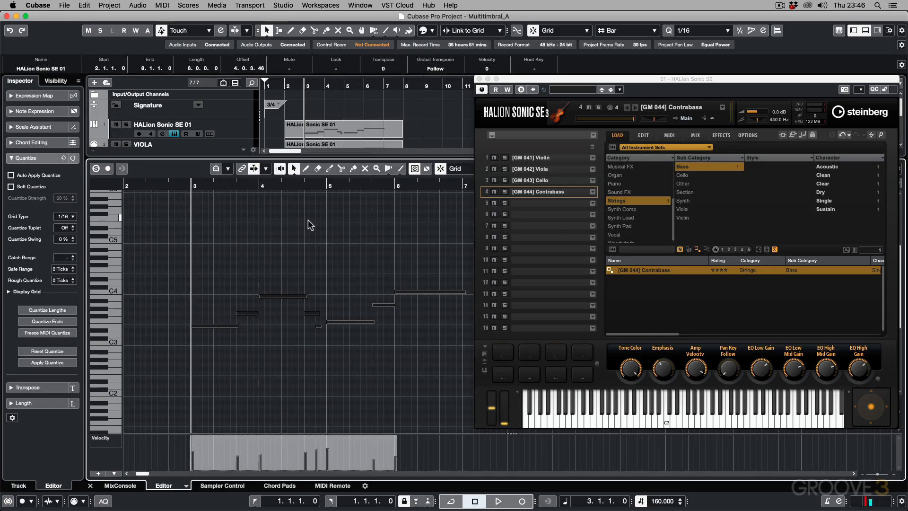
key(shift+Down)
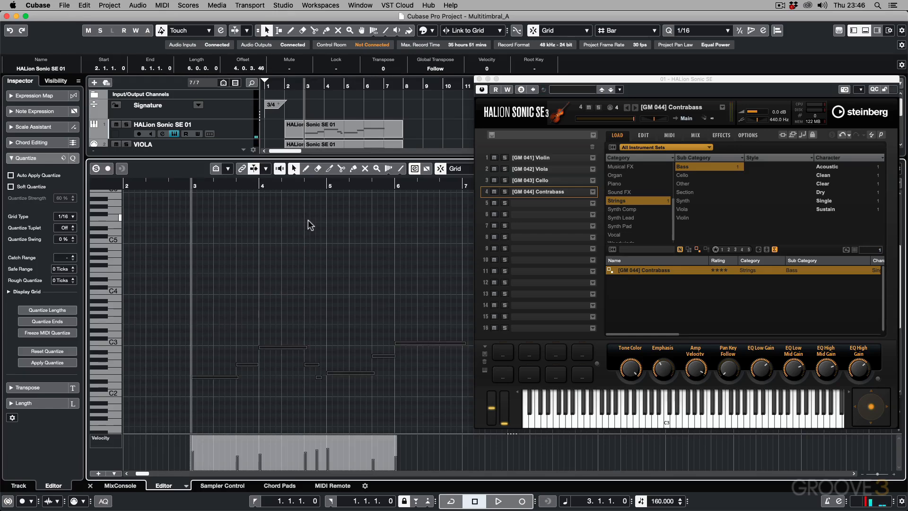
key(Return)
Step: Copy the CELLOS part onto the BASS track at bar 2 and transpose all its notes down another octave
alt+drag(314, 169, 316, 192)
double_click(318, 190)
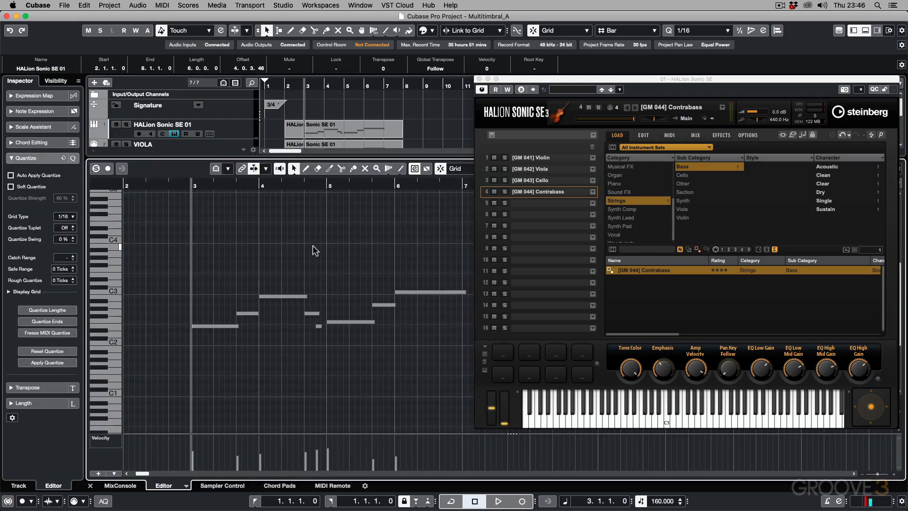
key(super+a)
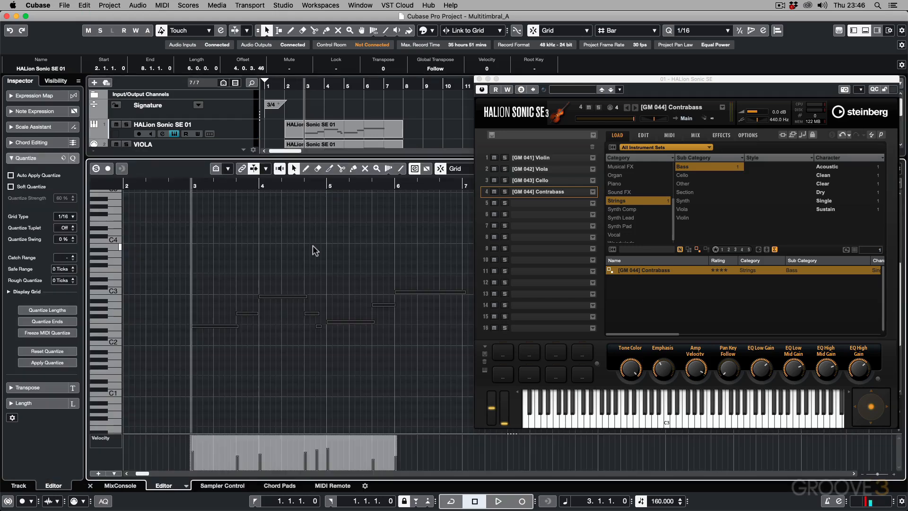
key(shift+Down)
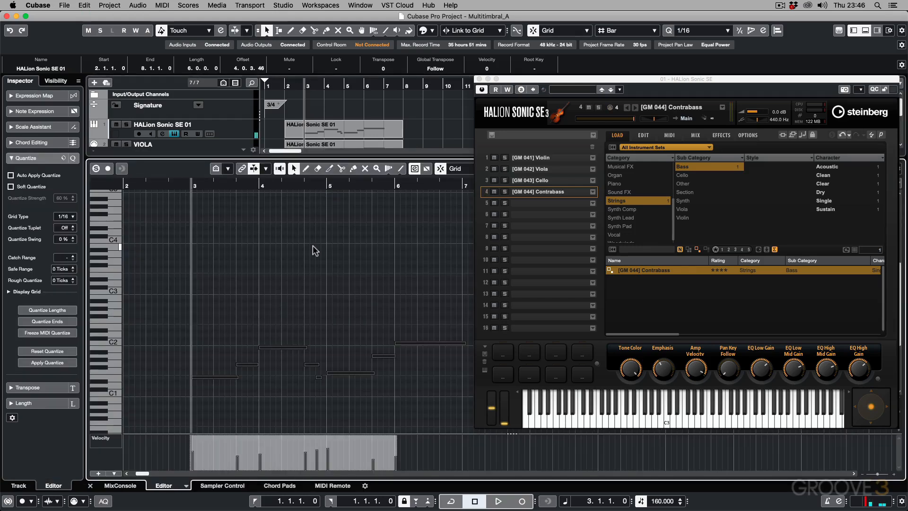
key(Return)
Step: Transpose all notes of the part on the HALion Sonic SE 01 track up one octave
click(314, 129)
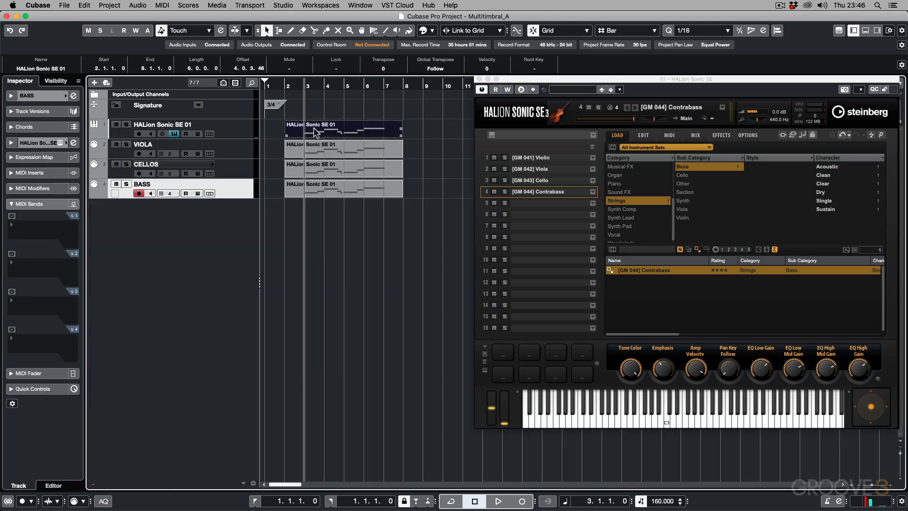
key(Return)
key(super+a)
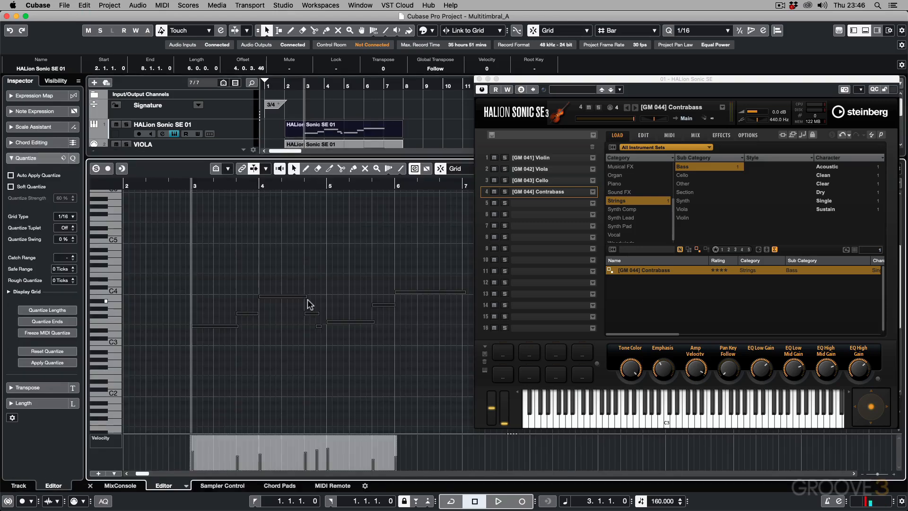
key(shift+Up)
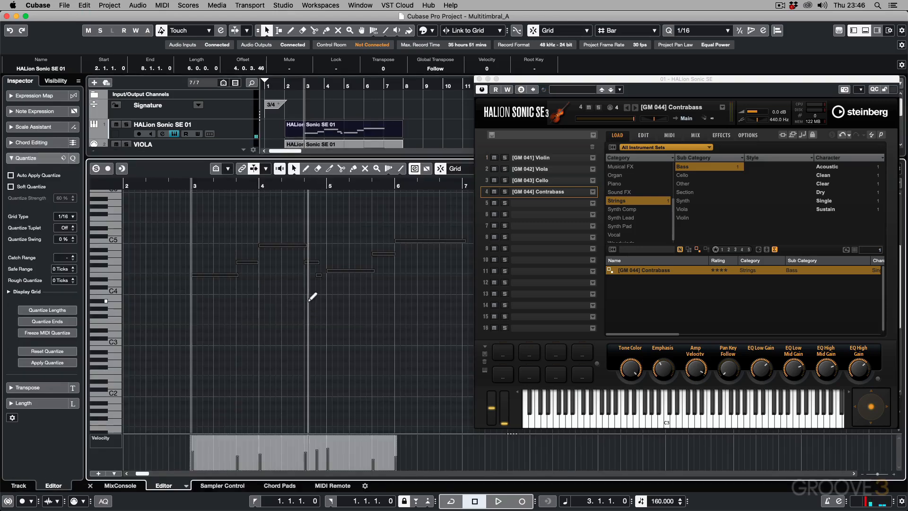
key(Return)
Step: Rename the HALion Sonic SE 01 instrument track VIOLINS
double_click(148, 125)
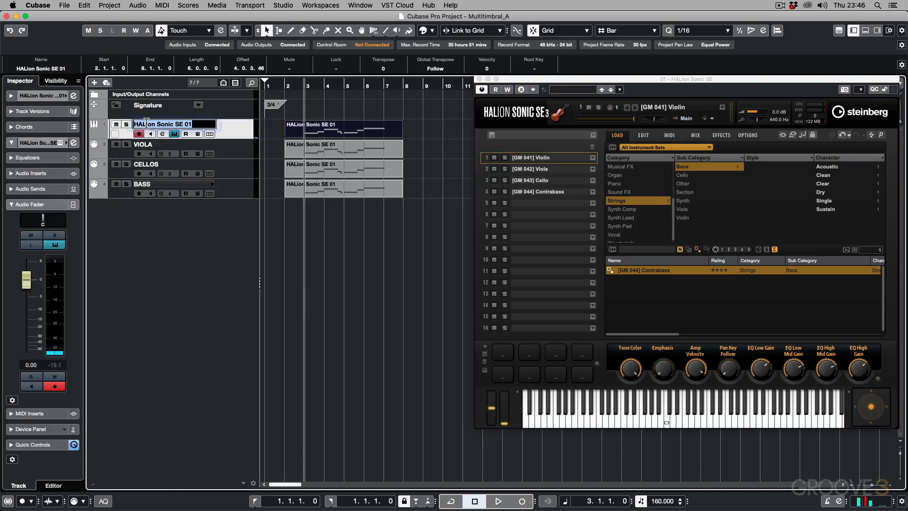
text(VIOLINS)
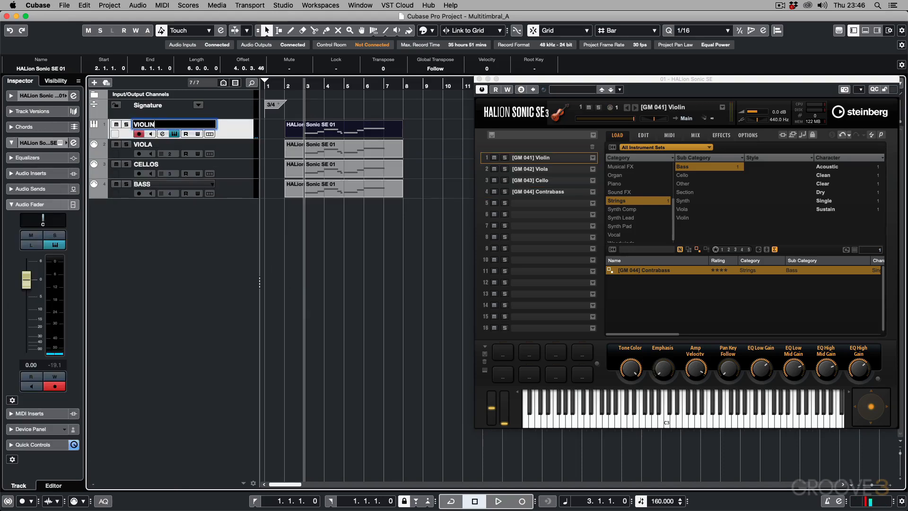
key(Return)
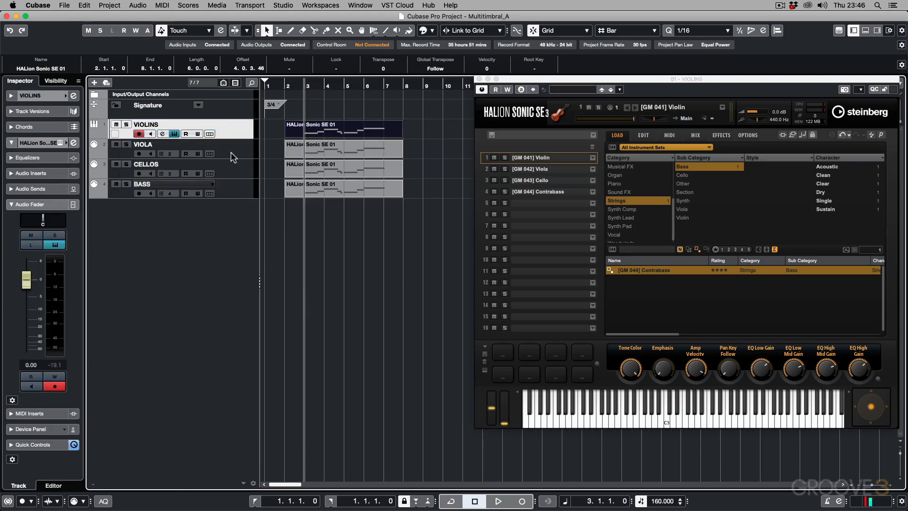
Step: Select the BASS track and audition all four string parts together from bar 3
click(238, 188)
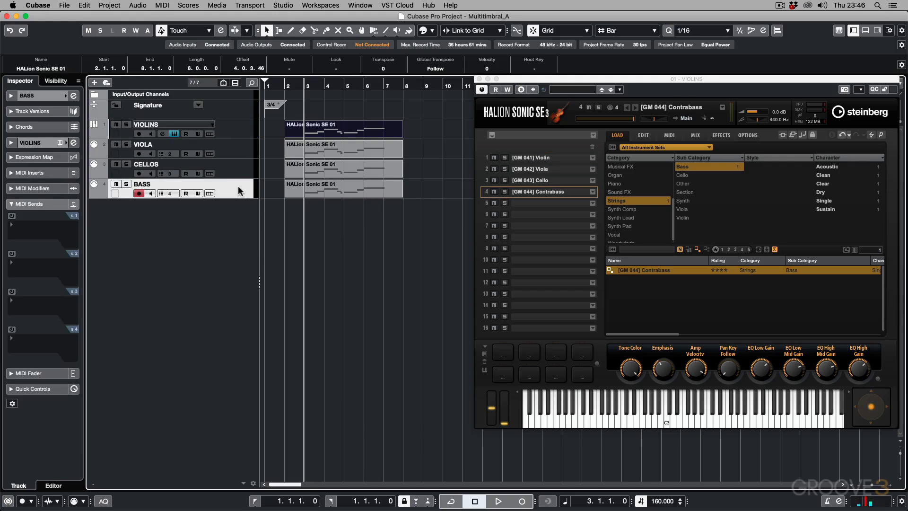
key(space)
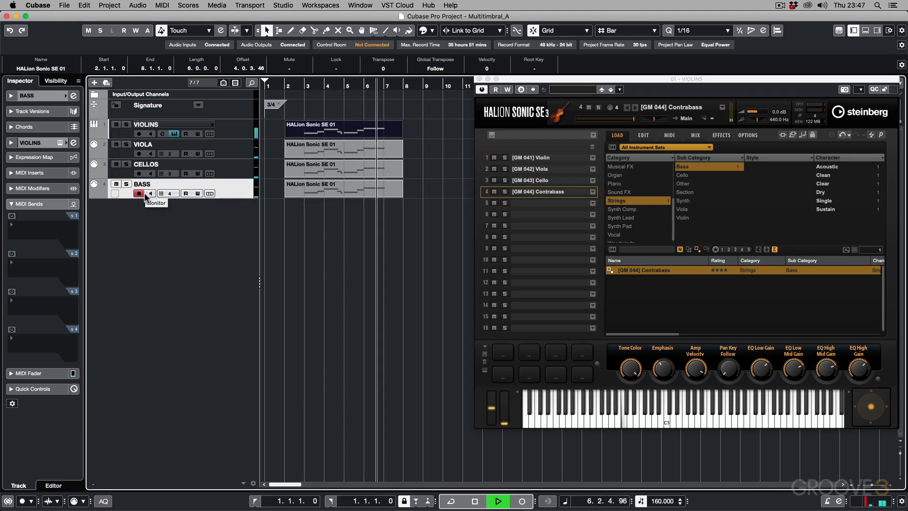
key(space)
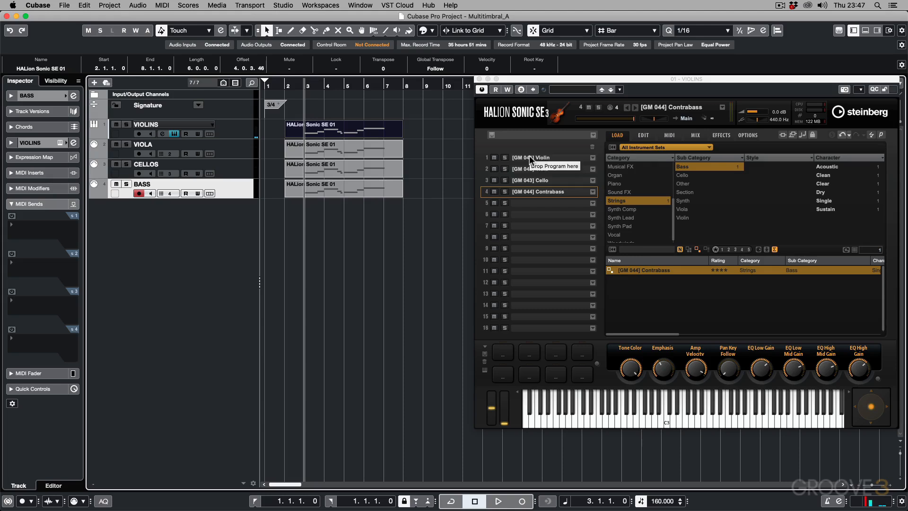
Step: Rename the part on the VIOLINS track VIOLINS
click(278, 136)
click(344, 129)
click(47, 68)
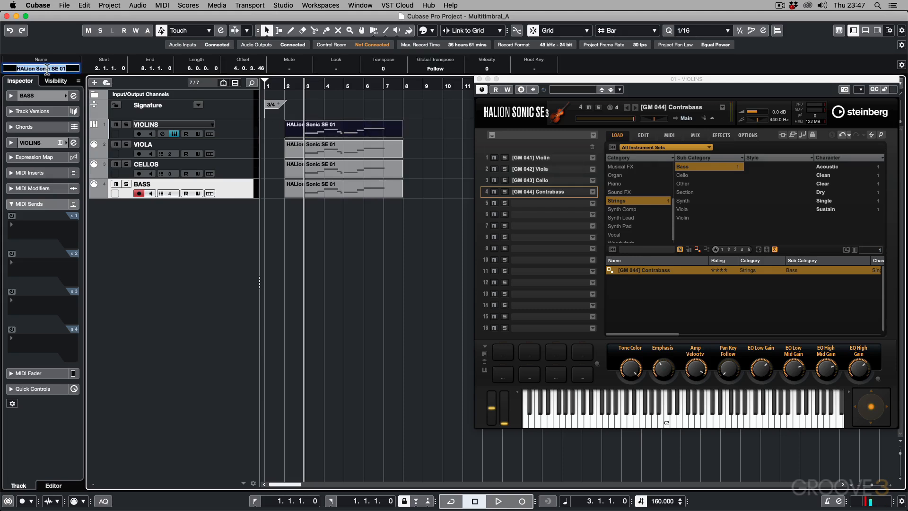
text(VIOLINS)
Step: Rename the part on the VIOLA track VIOLAS
click(303, 145)
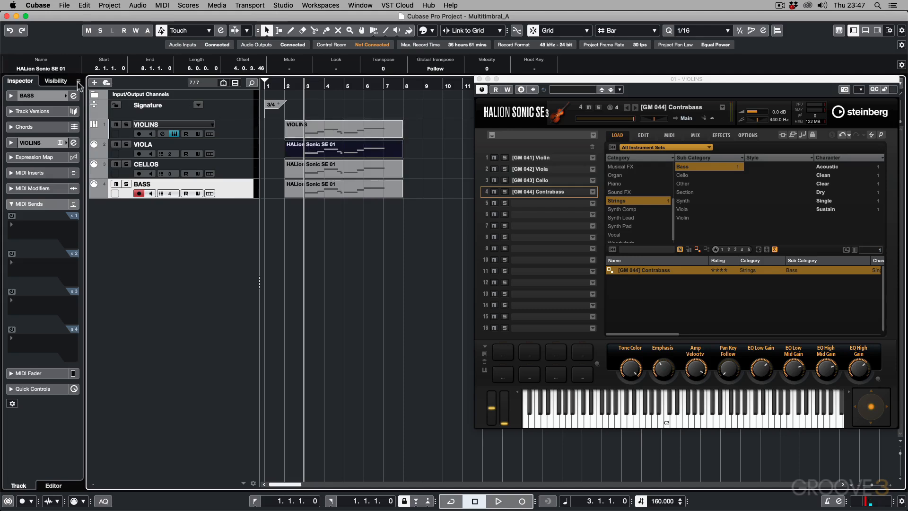
click(51, 68)
text(VIOL)
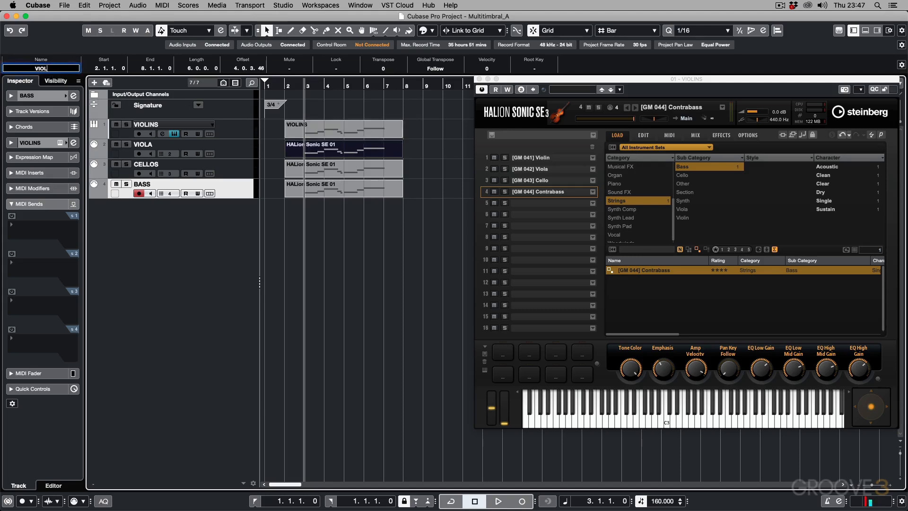
text(AS)
key(Return)
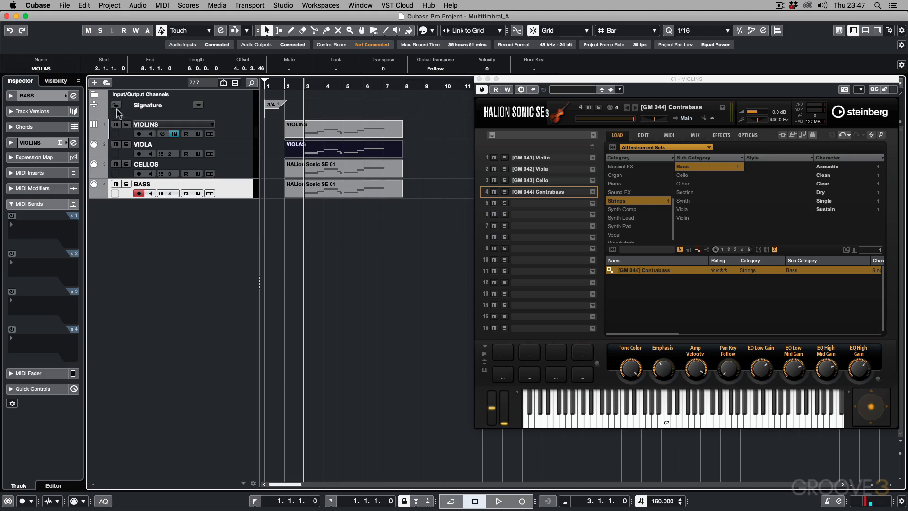
Step: Rename the part on the CELLOS track CELLOS
click(298, 168)
click(60, 69)
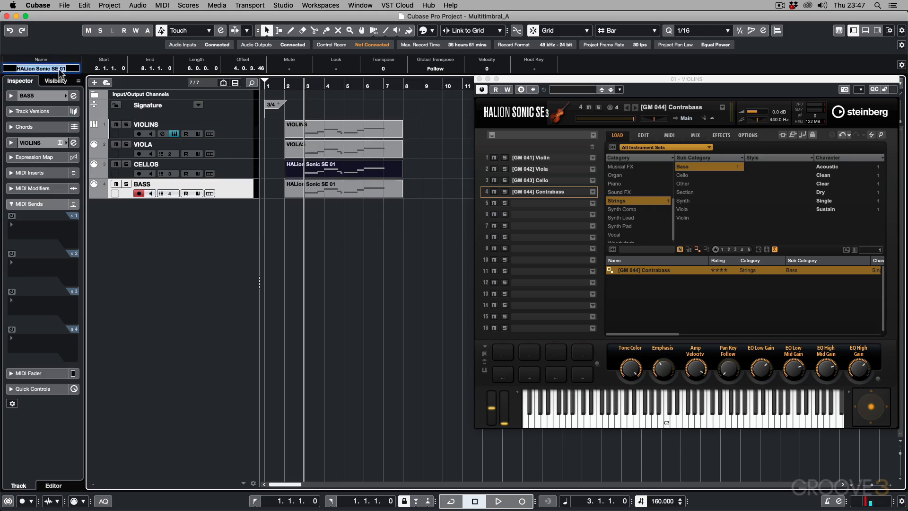
text(CELLOS)
key(Return)
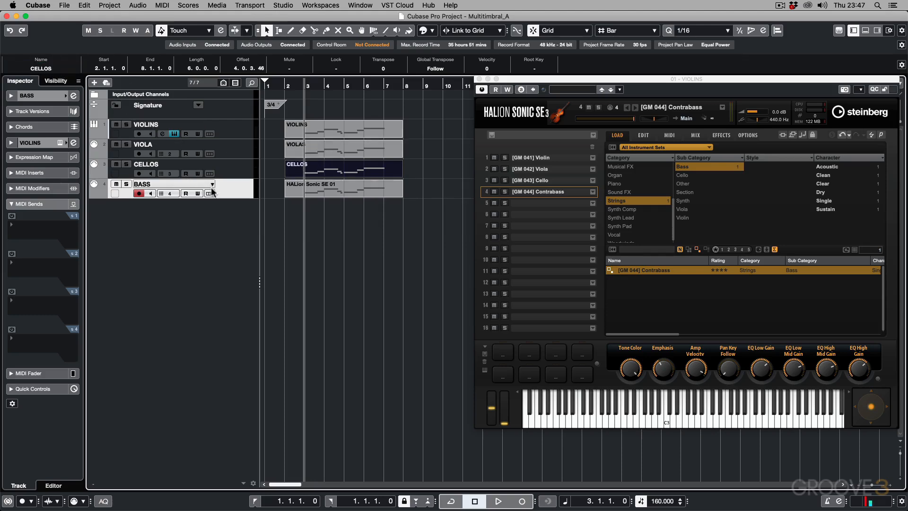
Step: Rename the part on the BASS track BASS
key(Down)
click(45, 69)
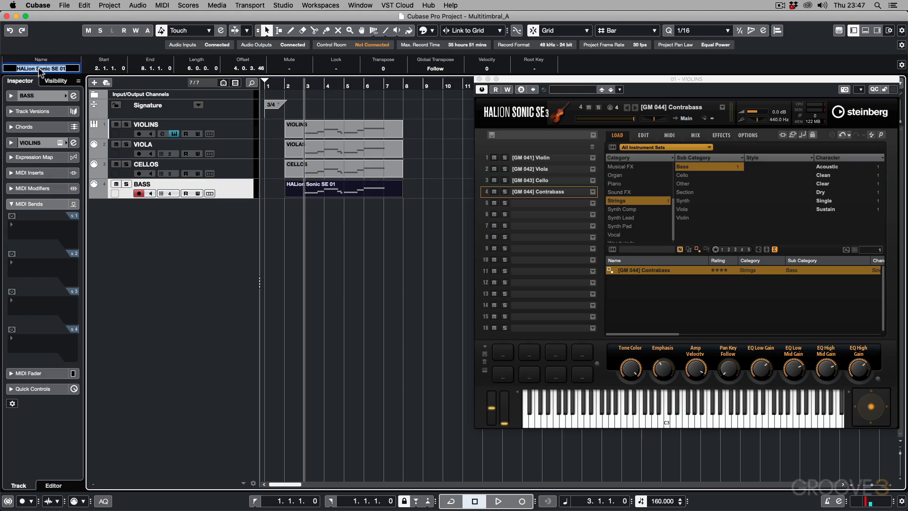
text(BASS)
key(Return)
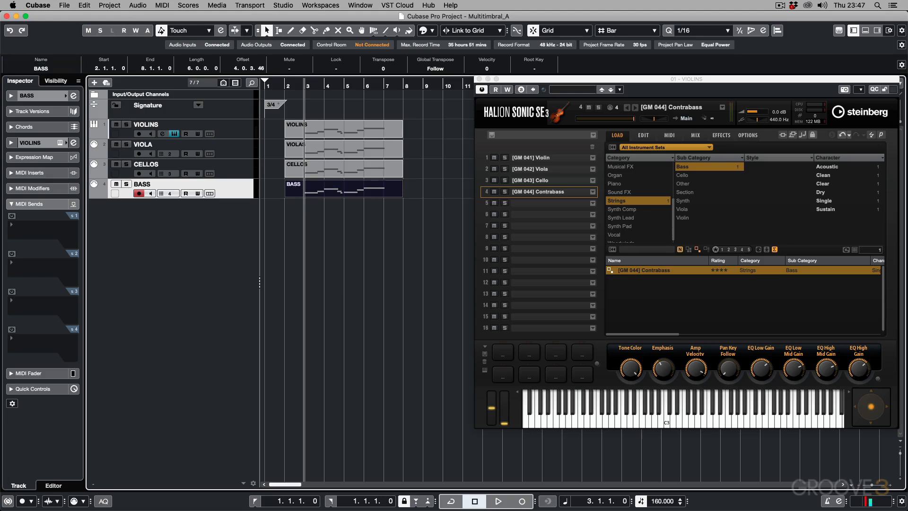
Step: Deselect the parts, show the MixConsole below the project, and play the arrangement from bar 3 to examine the channel meters
click(347, 229)
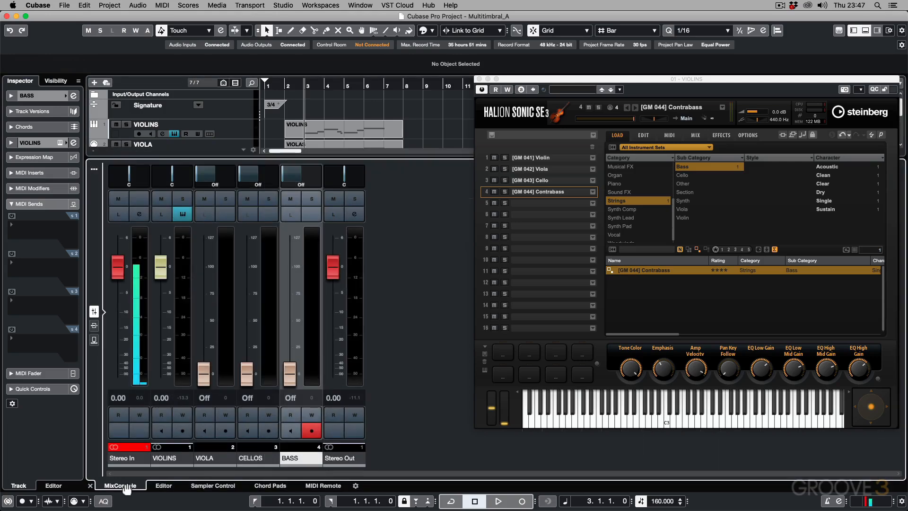
key(space)
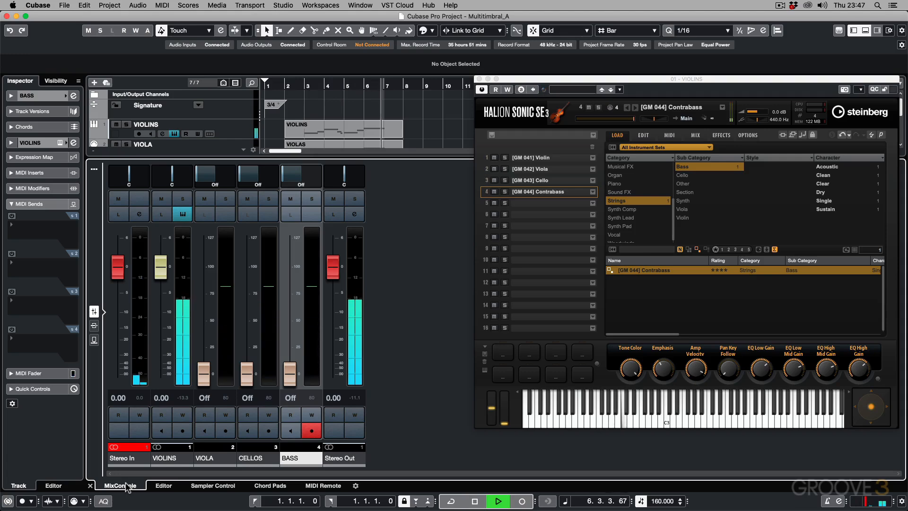
key(space)
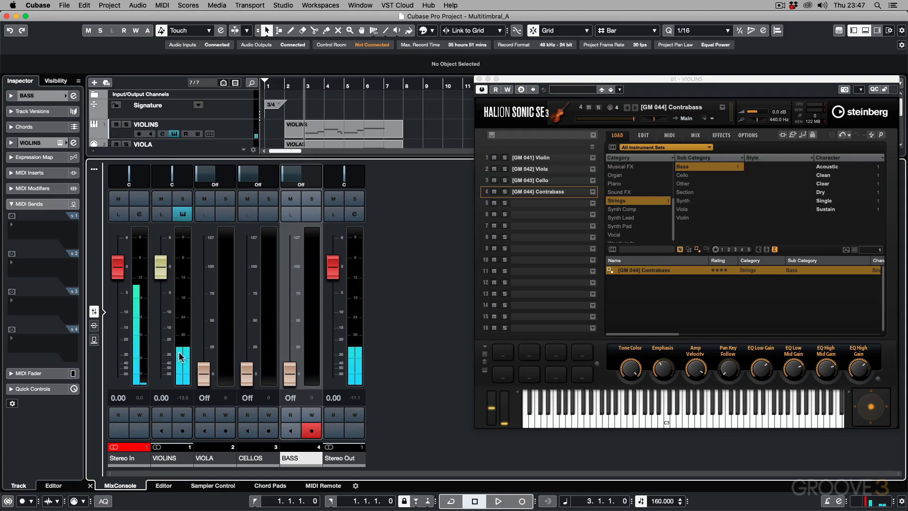
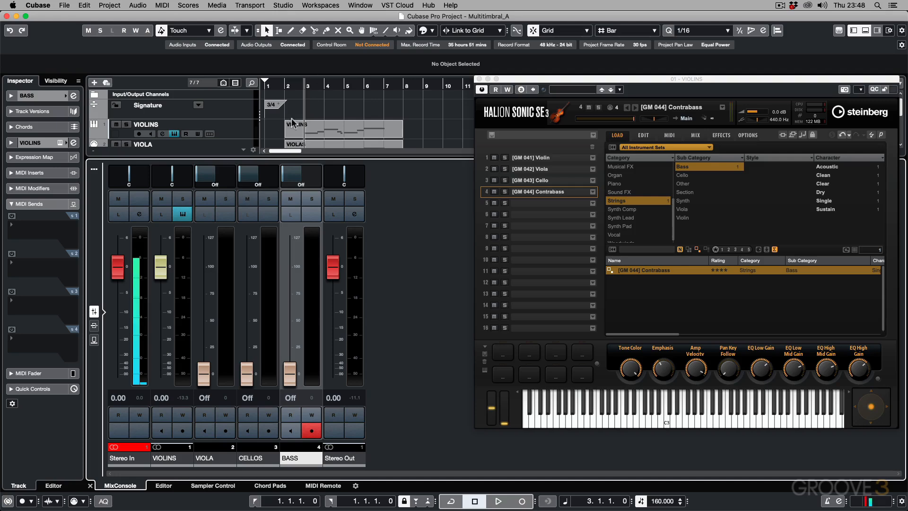
Step: Raise the VIOLA MIDI channel's volume to 52, return it to Off with the Viola slot selected, and play the project
drag(204, 369, 210, 309)
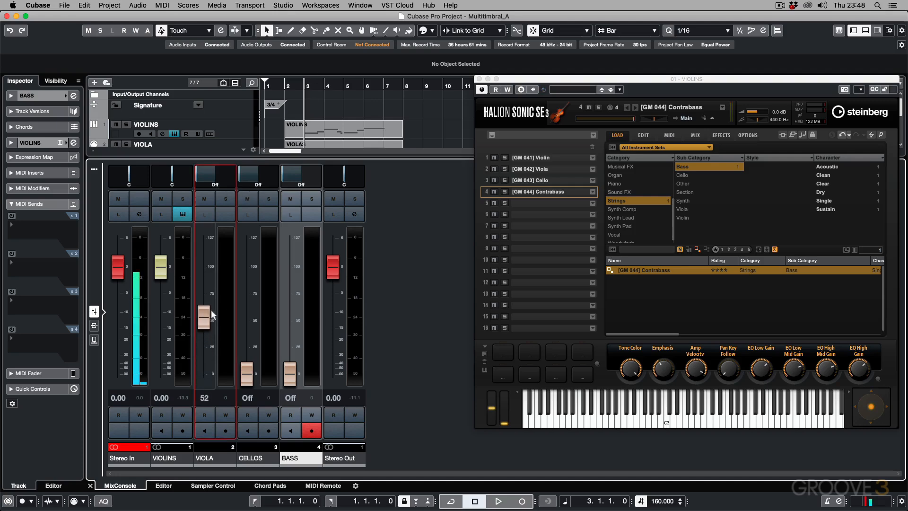
click(550, 169)
drag(213, 331, 211, 403)
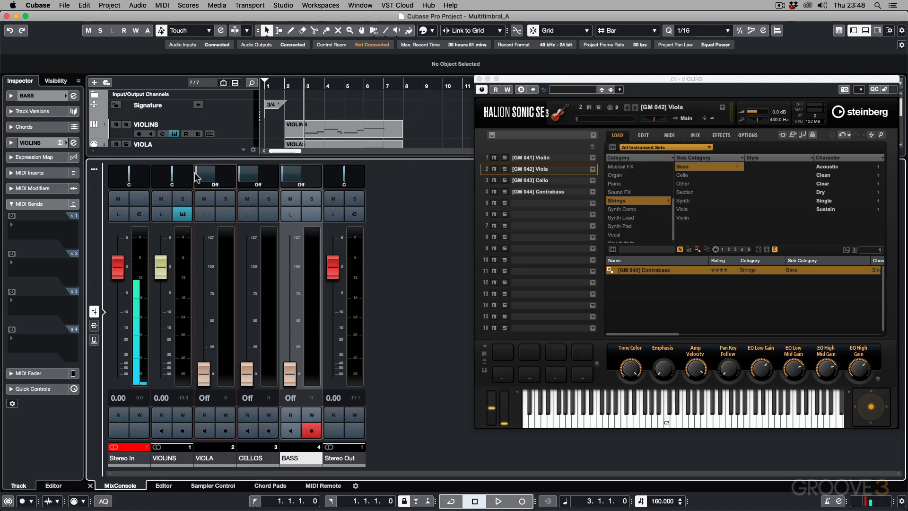
mouse_move(197, 178)
mouse_down()
mouse_move(230, 178)
mouse_move(196, 178)
mouse_up()
key(space)
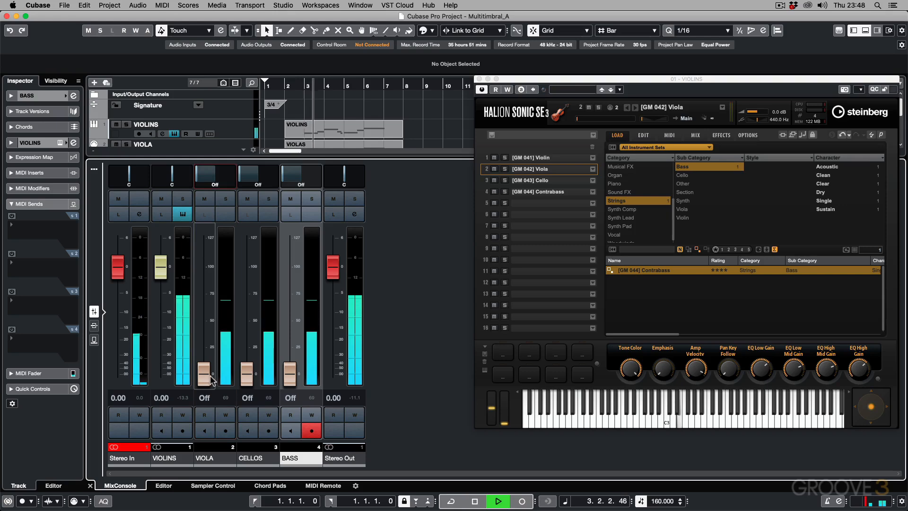
key(space)
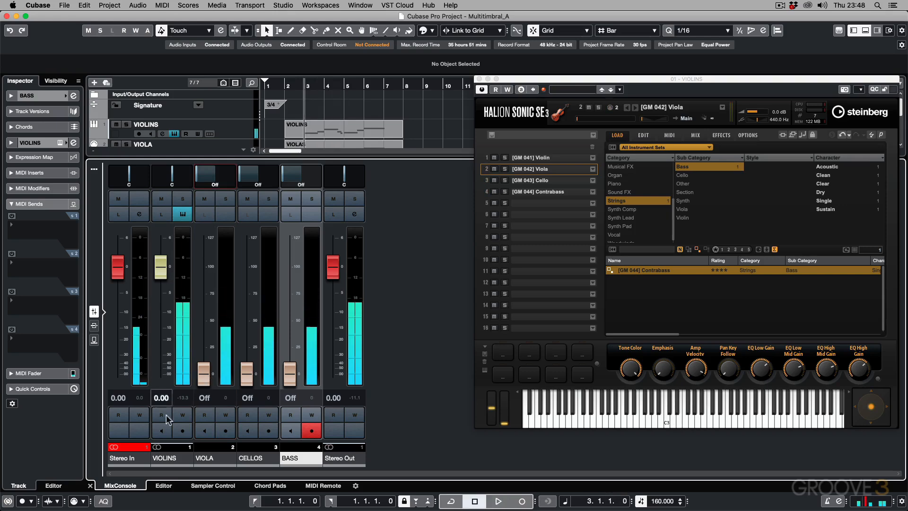
Step: Raise the Viola slot's level in HALion Sonic SE to about -9.4 dB and audition the project
drag(575, 119, 616, 121)
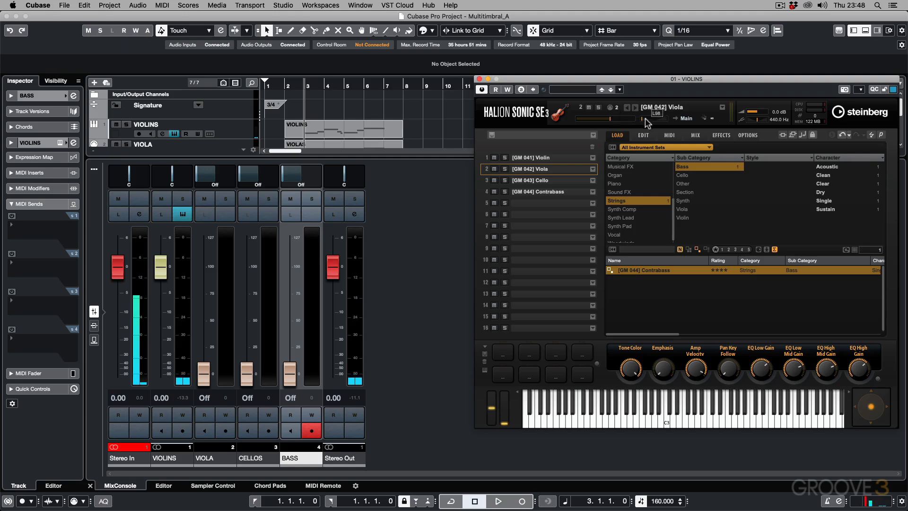
key(space)
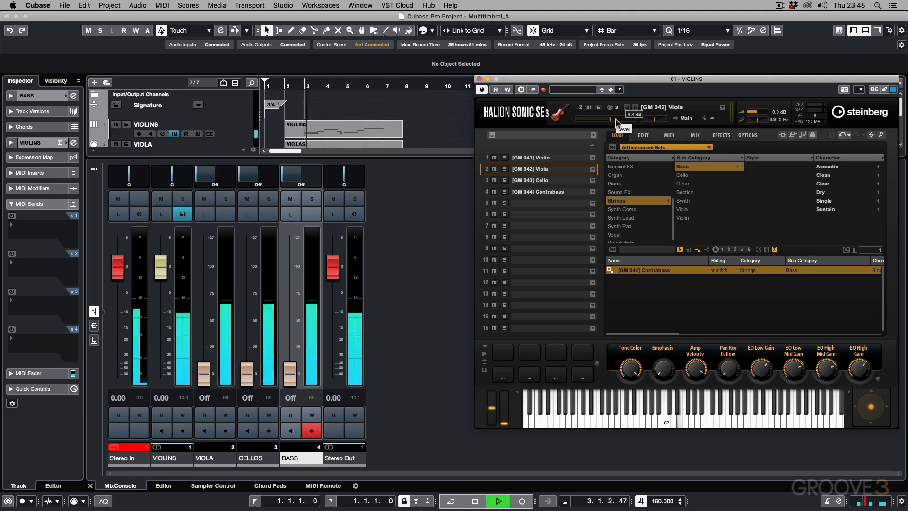
key(space)
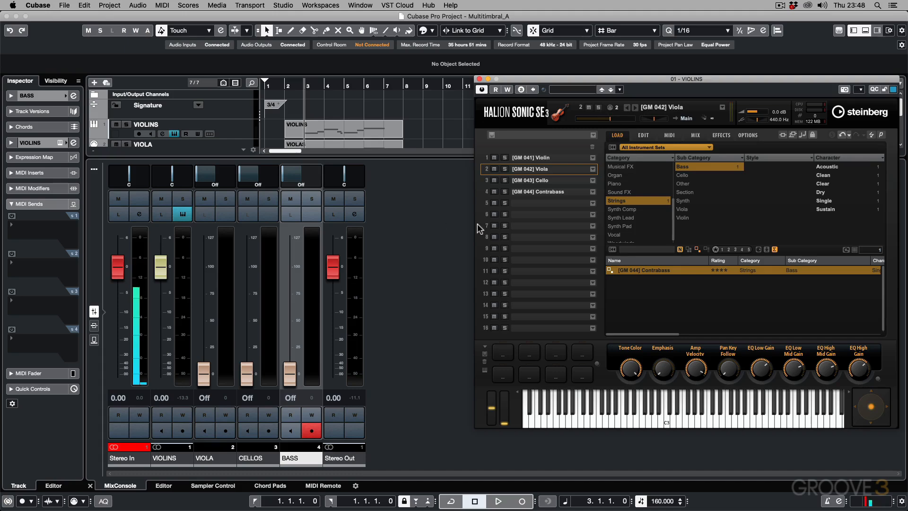
Step: Close the HALion Sonic SE window and hide the MixConsole below the project
click(479, 79)
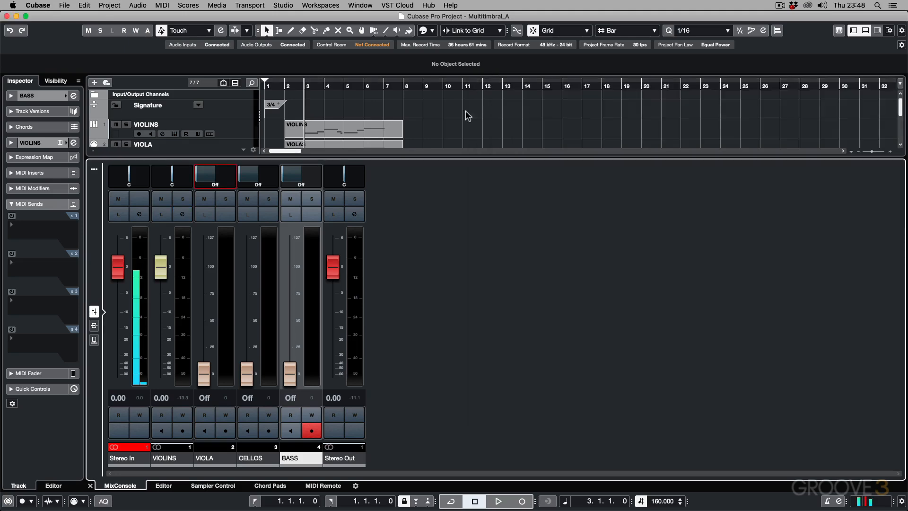
key(super+alt+e)
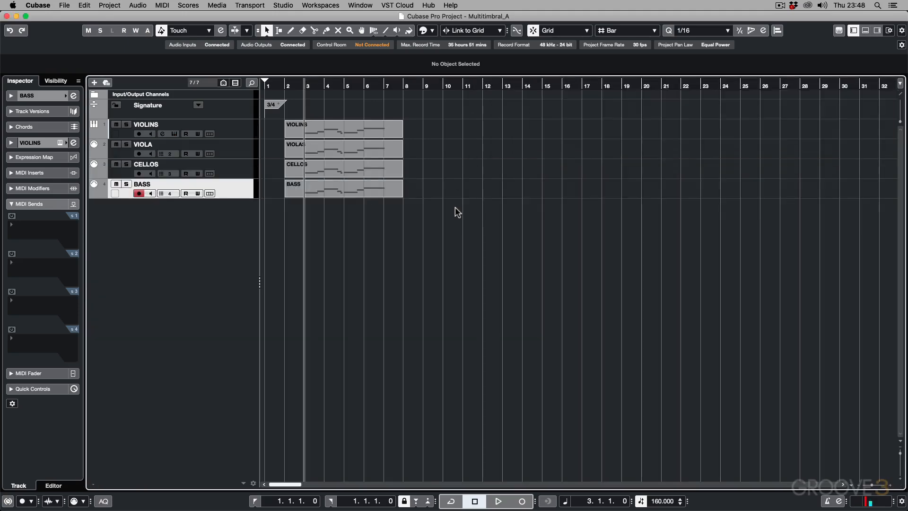
Step: Show the VIOLINS track's basic Inspector settings and examine the list of HALion Sonic SE outputs that can be activated
click(232, 132)
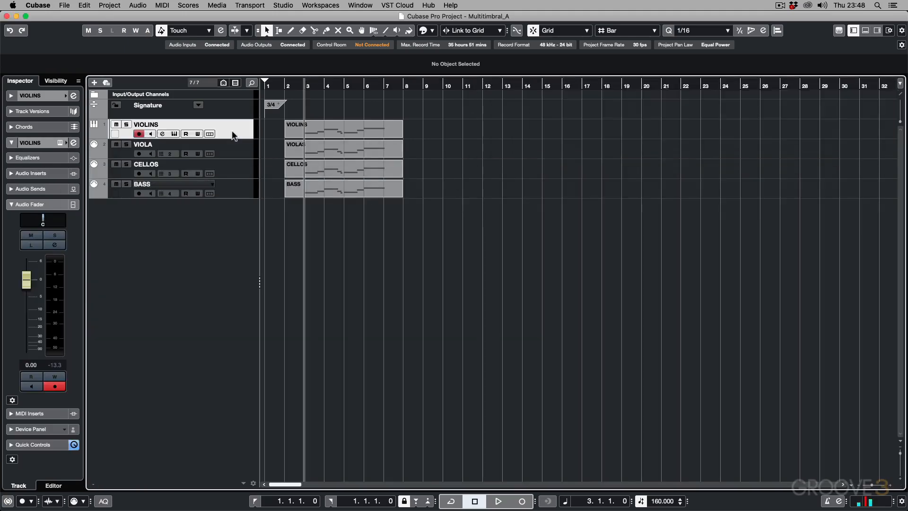
click(11, 142)
click(12, 96)
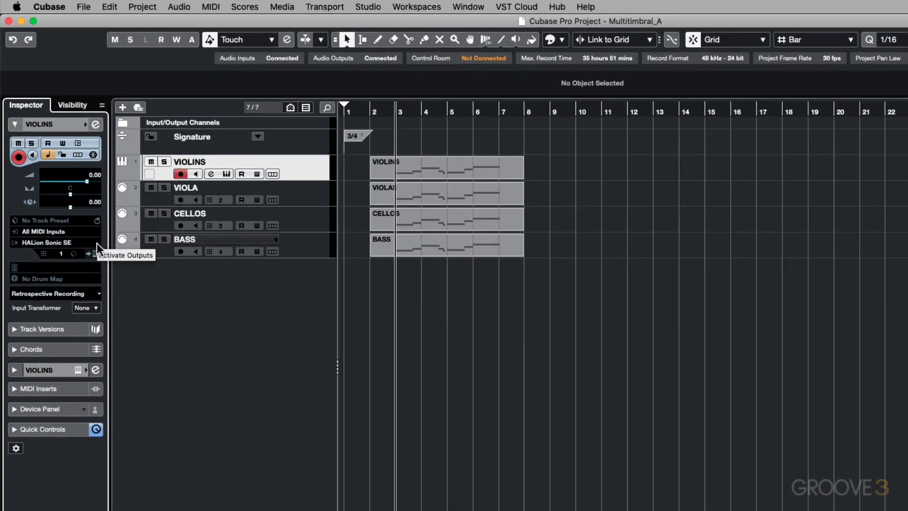
click(96, 243)
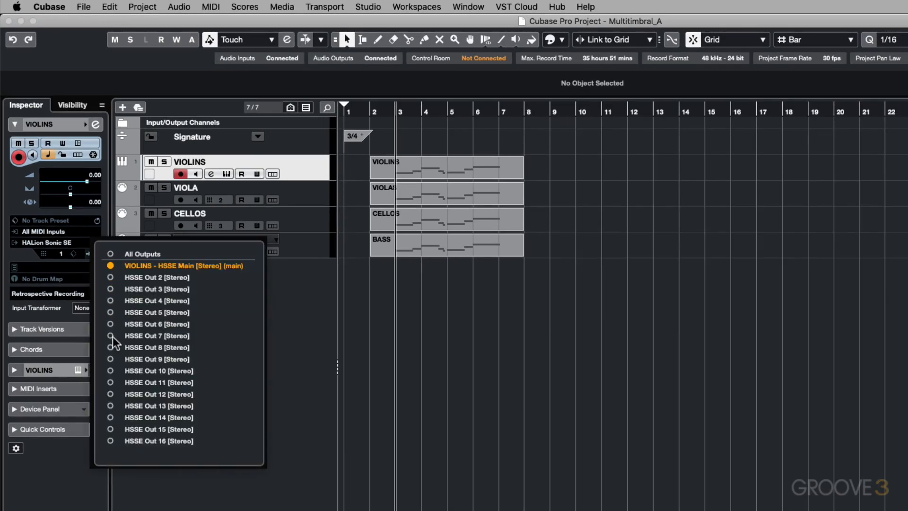
click(297, 302)
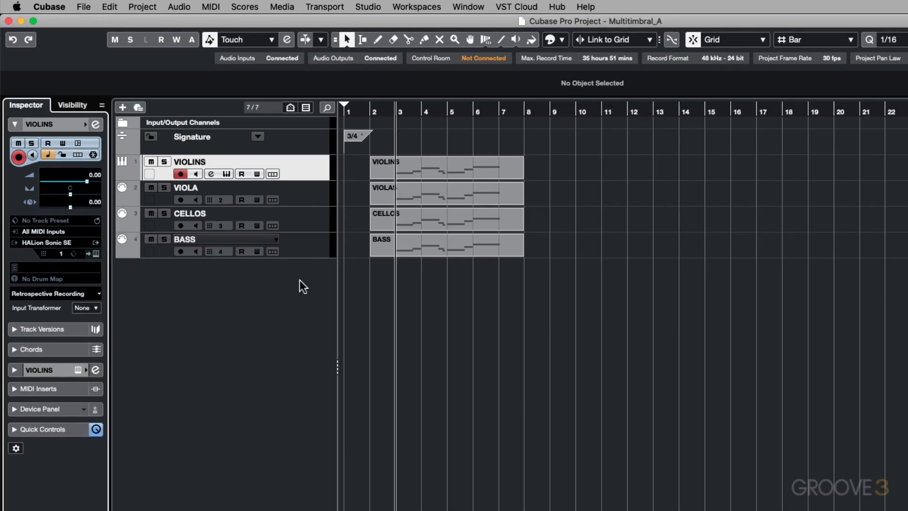
Step: Open the VIOLINS track's HALion Sonic SE instrument and route the [GM 042] Viola slot to Out 2
click(224, 174)
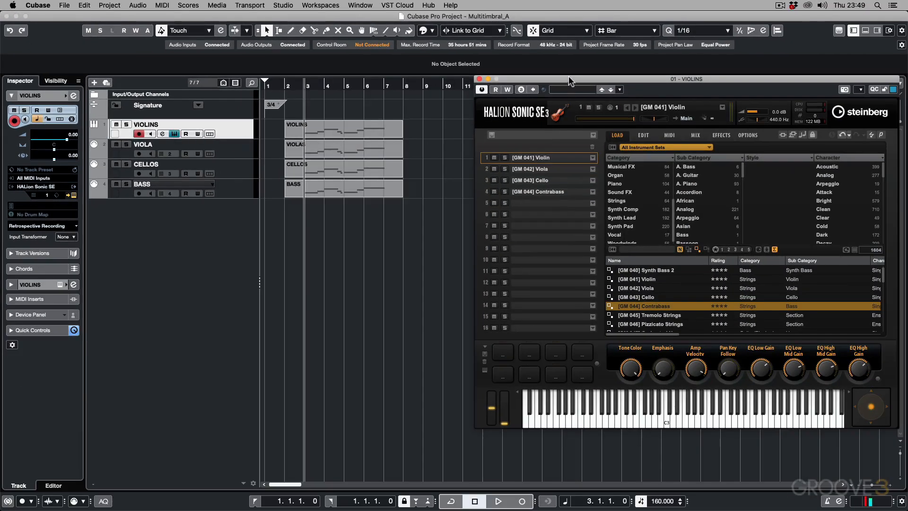
drag(570, 81, 396, 80)
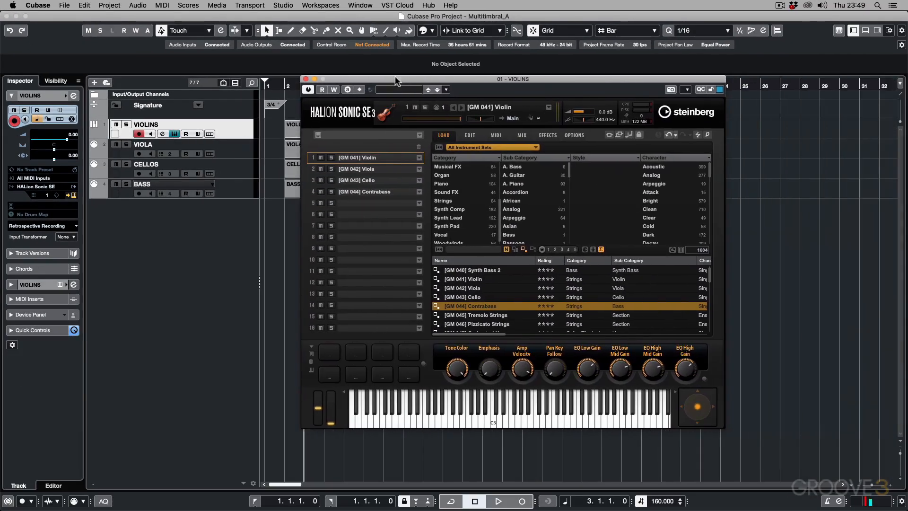
click(374, 169)
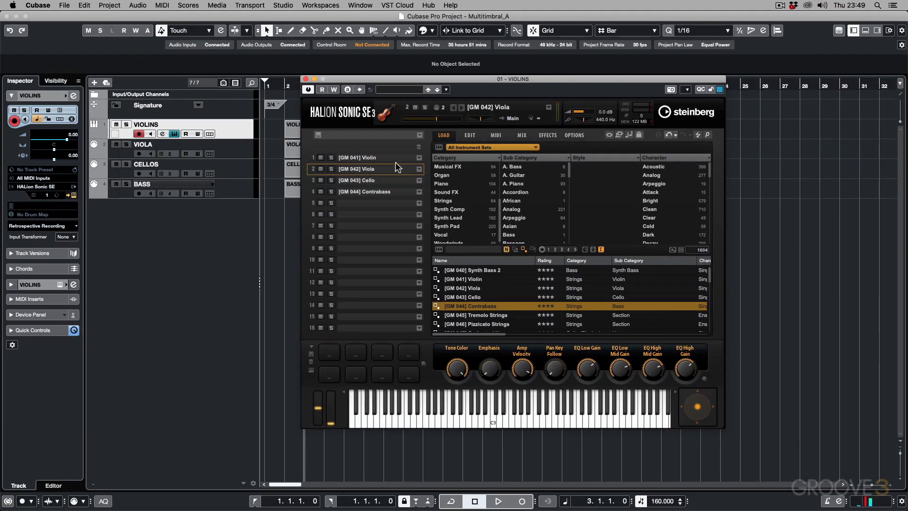
click(514, 119)
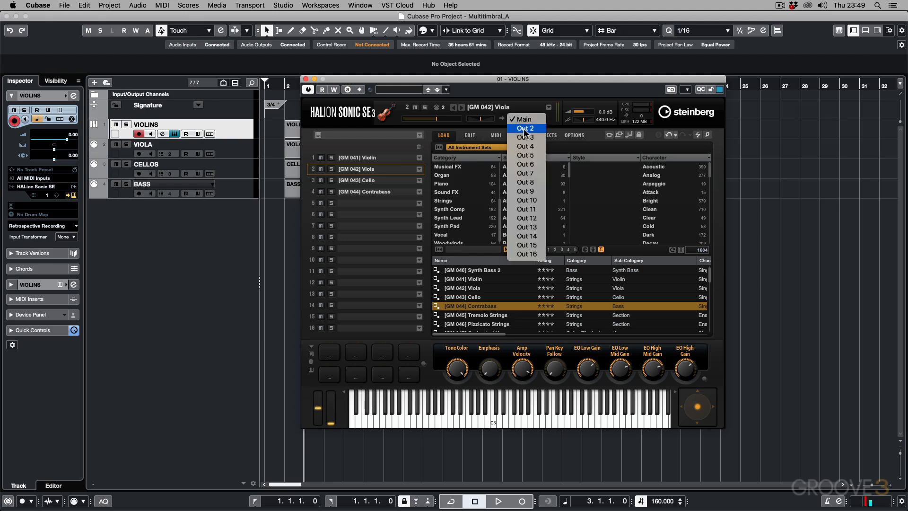
click(525, 128)
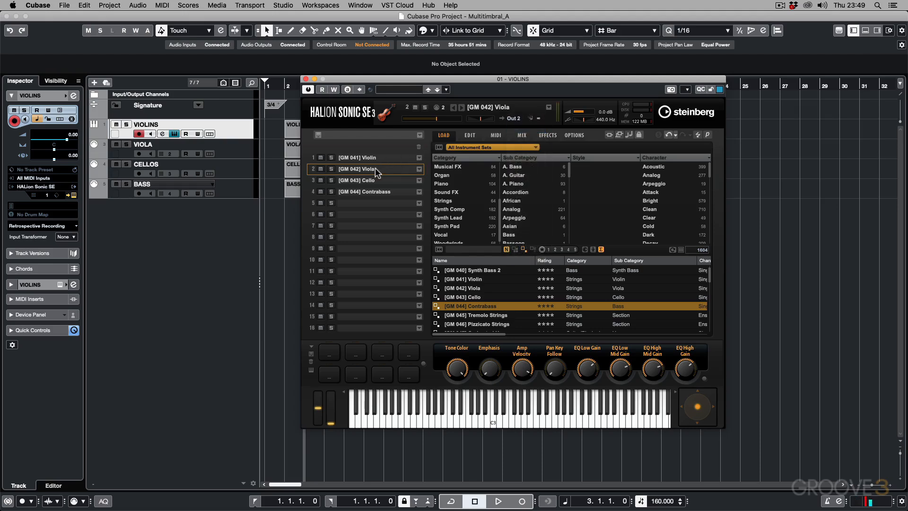
Step: Route the [GM 043] Cello slot to Out 3
click(385, 181)
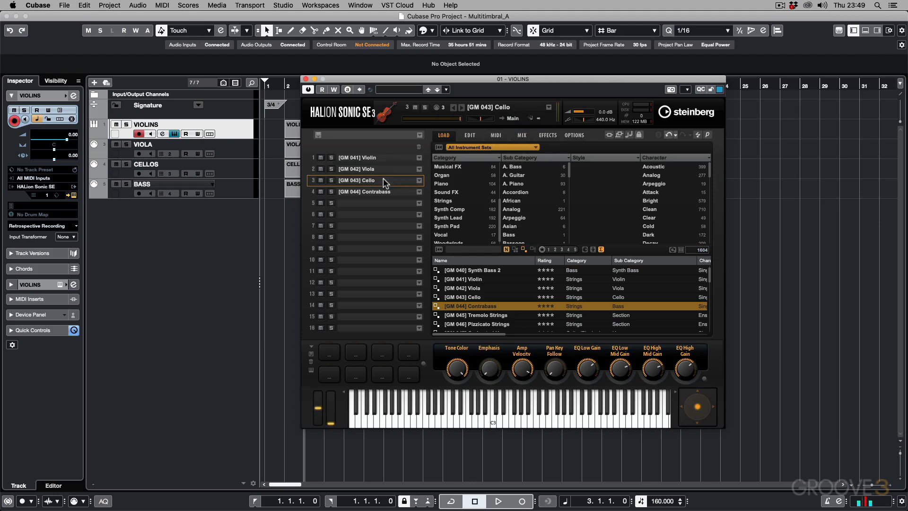
click(512, 119)
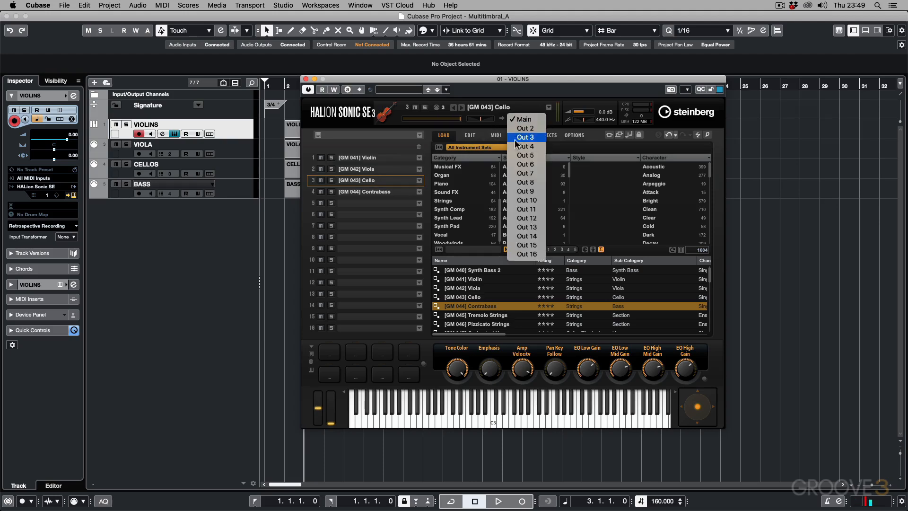
click(515, 138)
Step: Route the [GM 044] Contrabass slot to Out 4 and close the instrument window
click(381, 192)
click(513, 121)
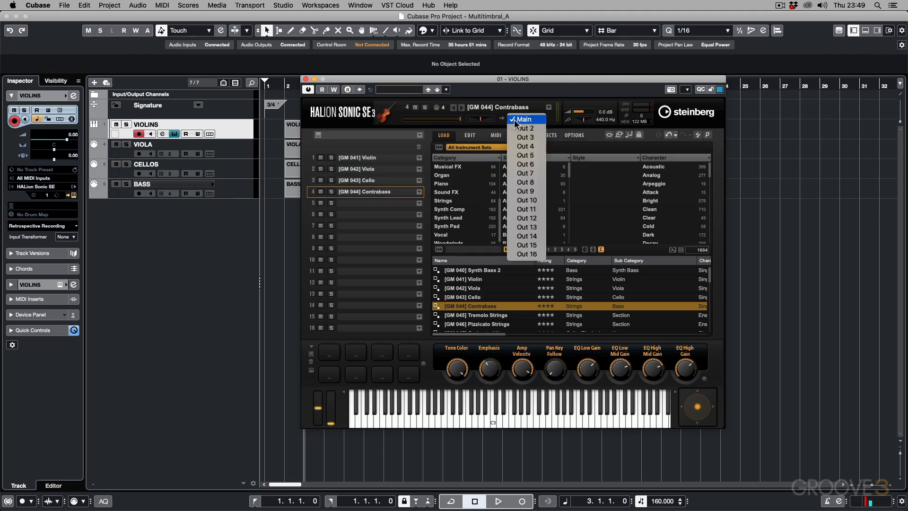
click(515, 121)
click(514, 120)
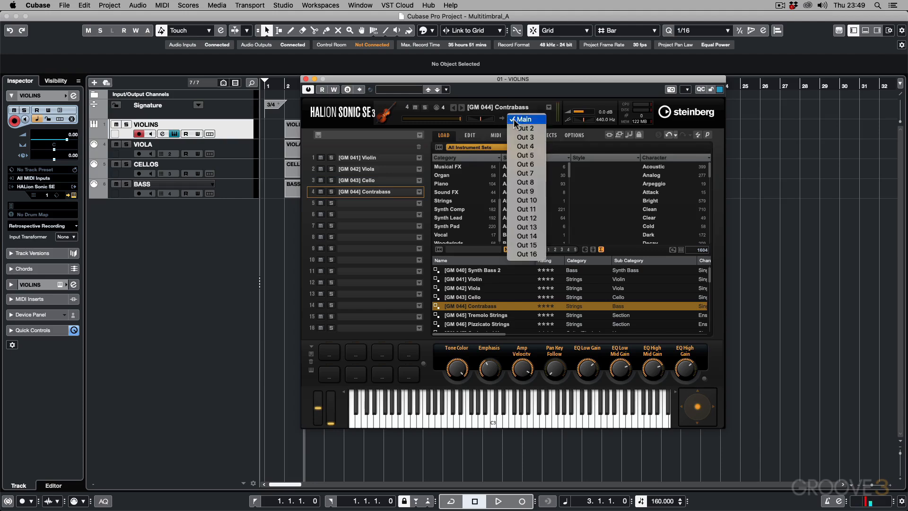
click(524, 148)
click(305, 79)
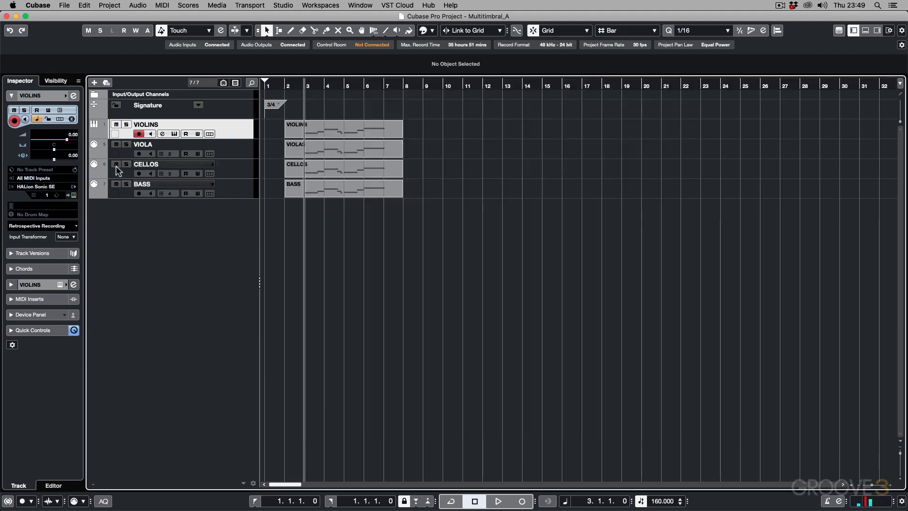
Step: Check which HALion Sonic SE outputs are active, from the VIOLINS track's Inspector and from the VST instrument rack
click(72, 186)
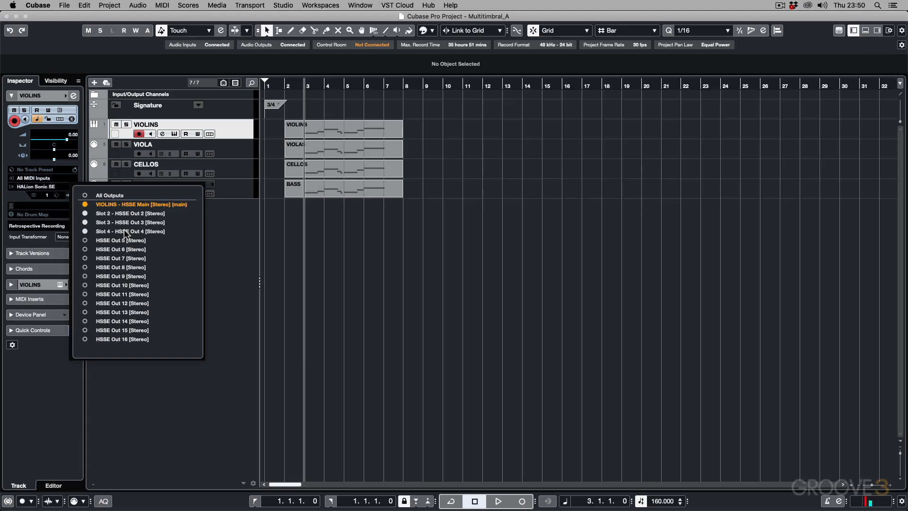
click(217, 234)
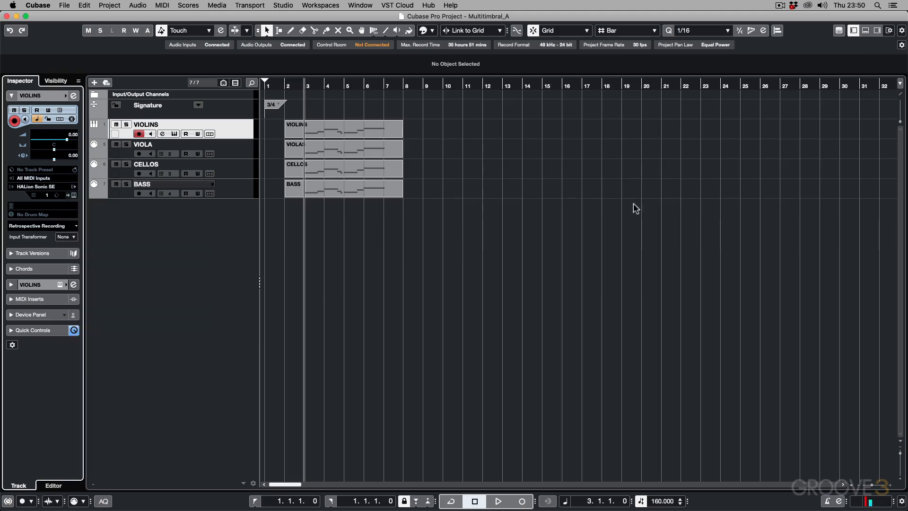
click(877, 30)
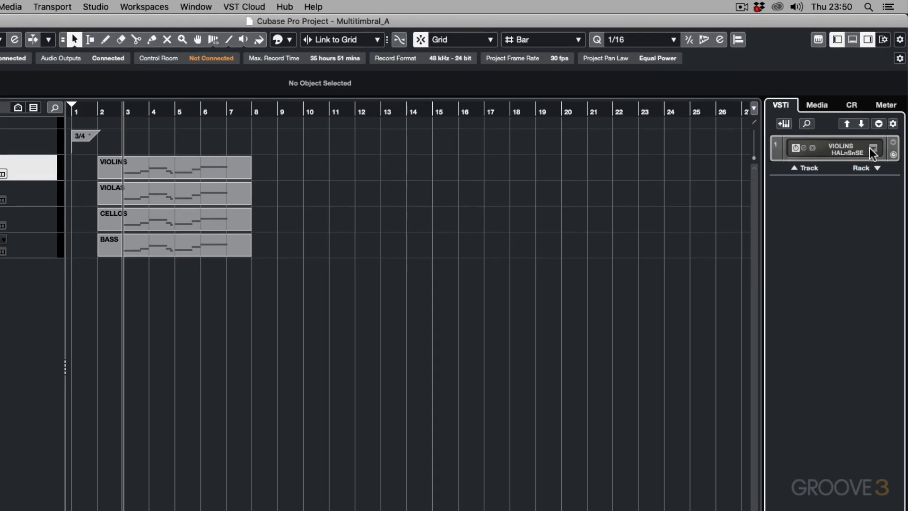
click(870, 148)
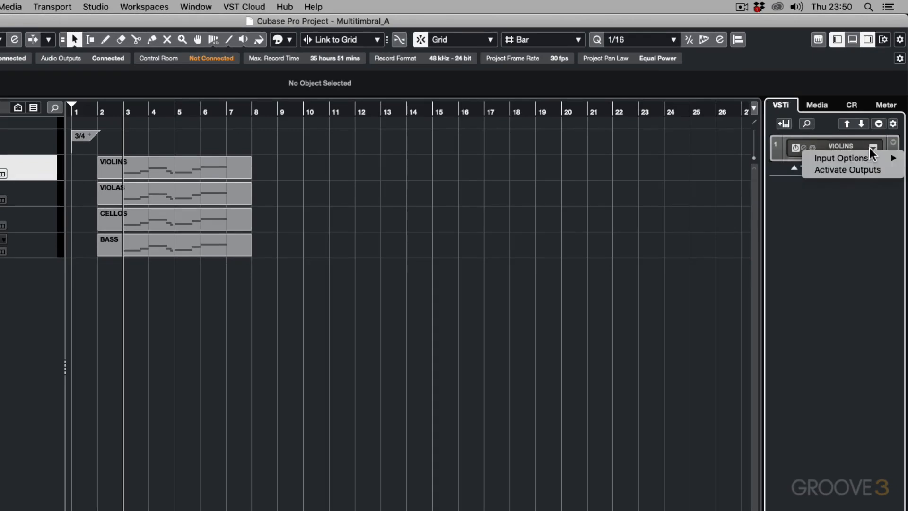
click(852, 169)
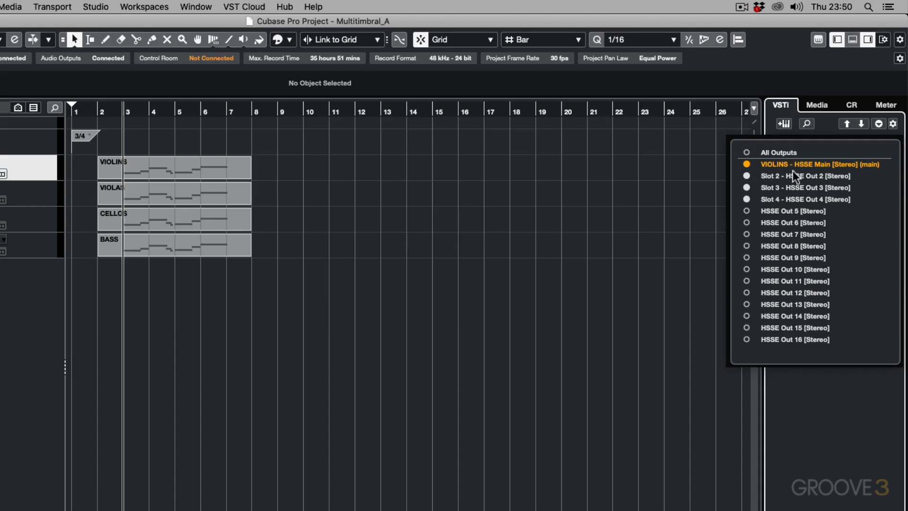
click(855, 413)
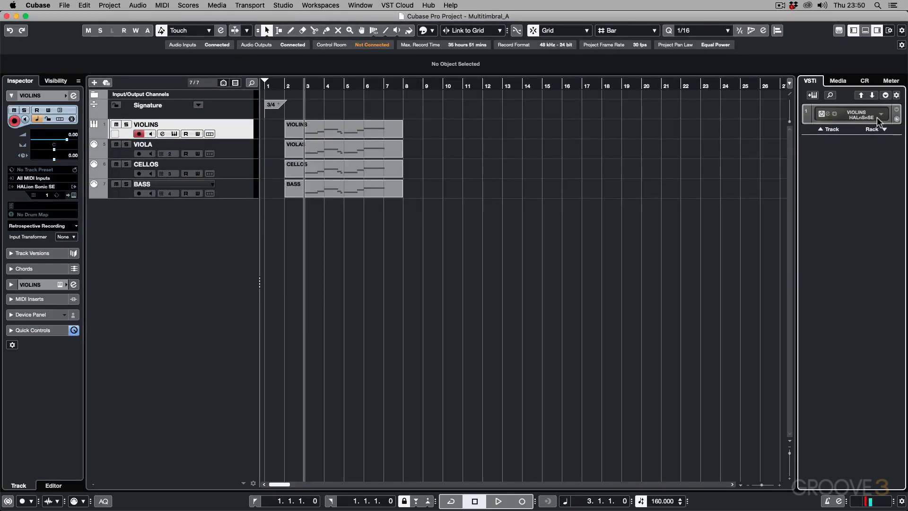
click(876, 31)
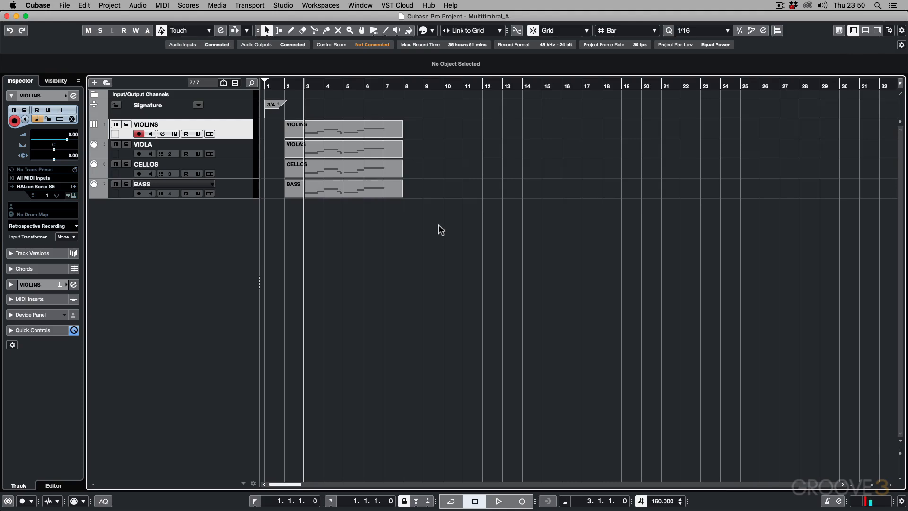
Step: Show the MixConsole and play the project to observe the levels of the separate instrument output channels
key(super+alt+e)
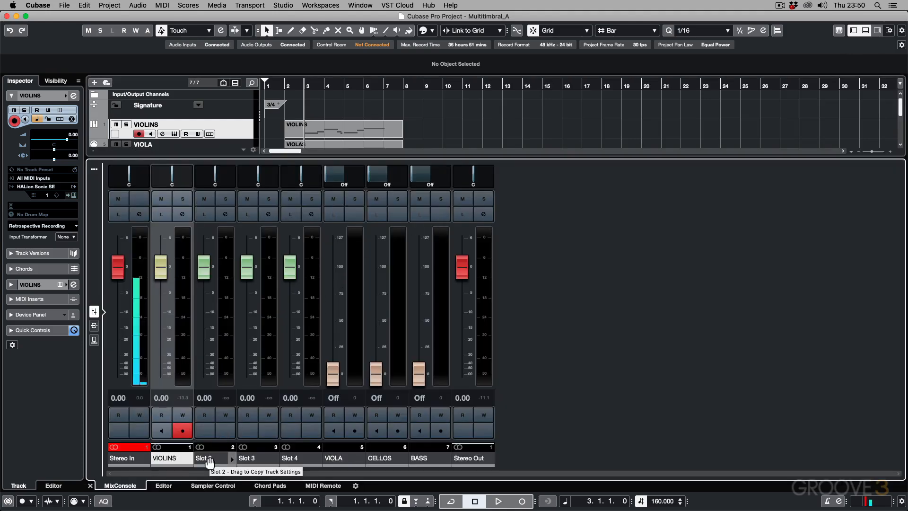
key(space)
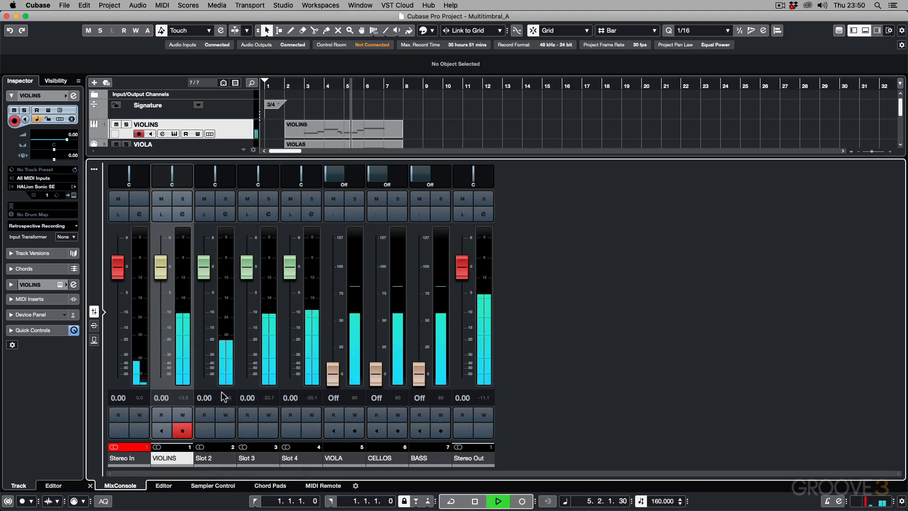
key(space)
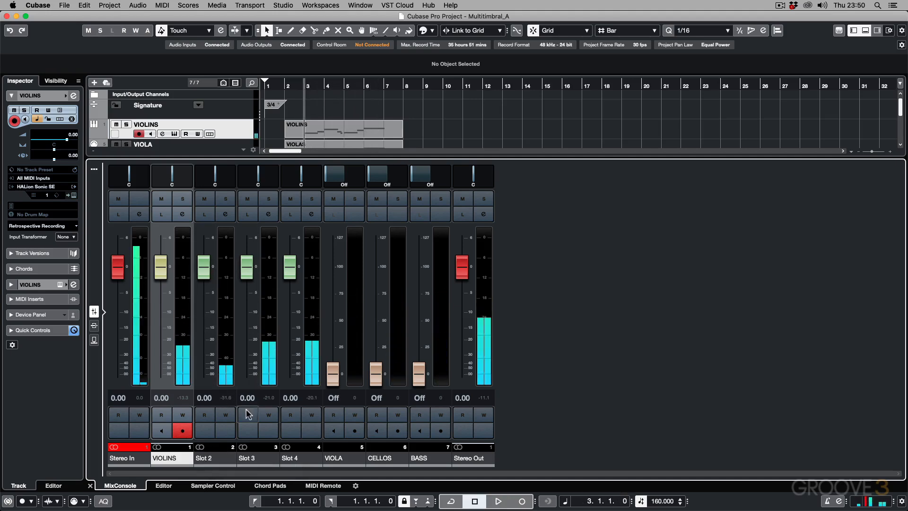
Step: Rename the Slot 2 mixer channel as VIOLAS
double_click(202, 459)
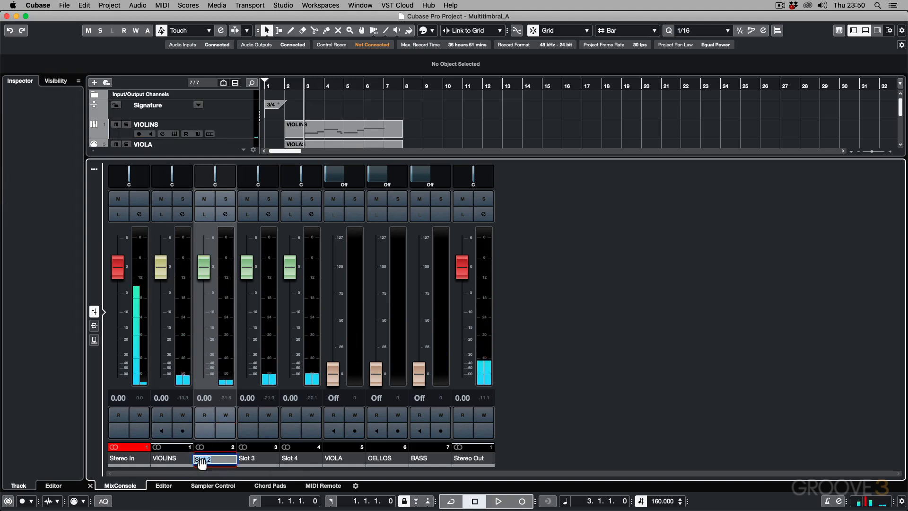
text(VIOLAS)
key(Return)
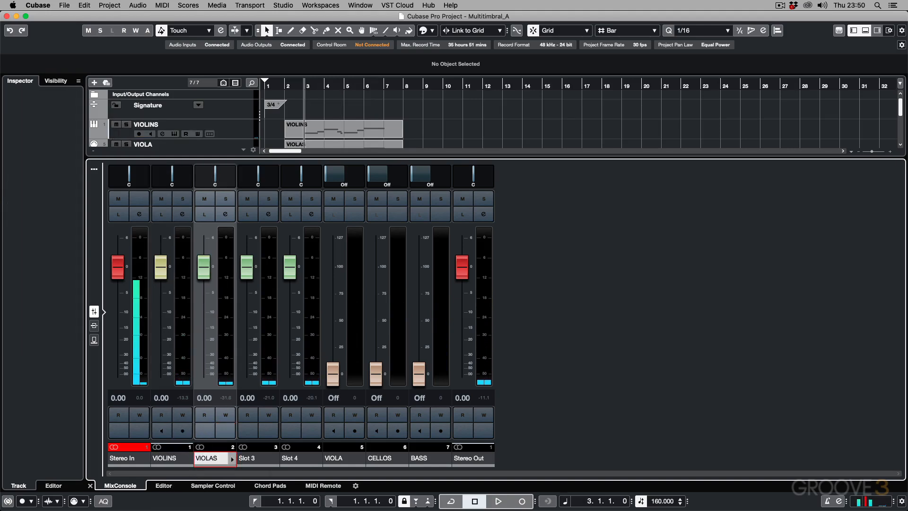
Step: Finish naming the VIOLAS mixer channel and rename the Slot 3 and Slot 4 channels as CELLOS and BASS
text(S)
key(Tab)
text(C)
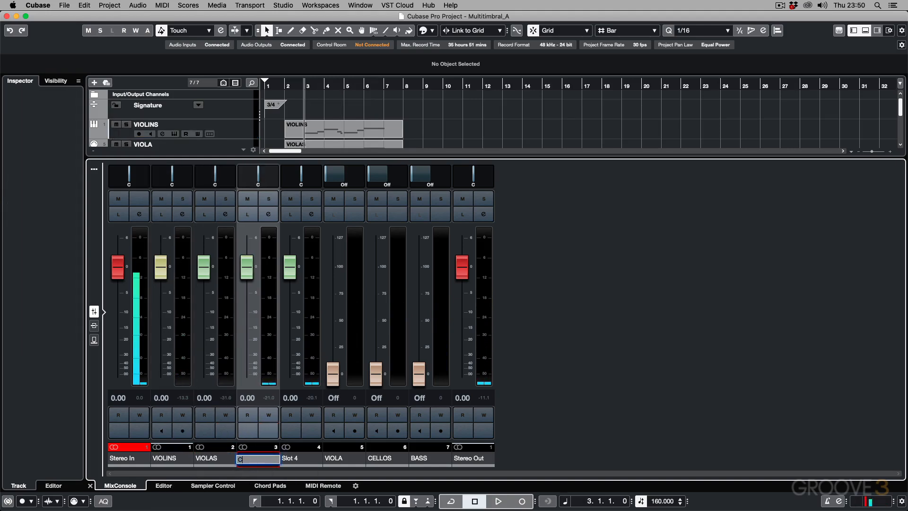
text(ELLOS)
key(Return)
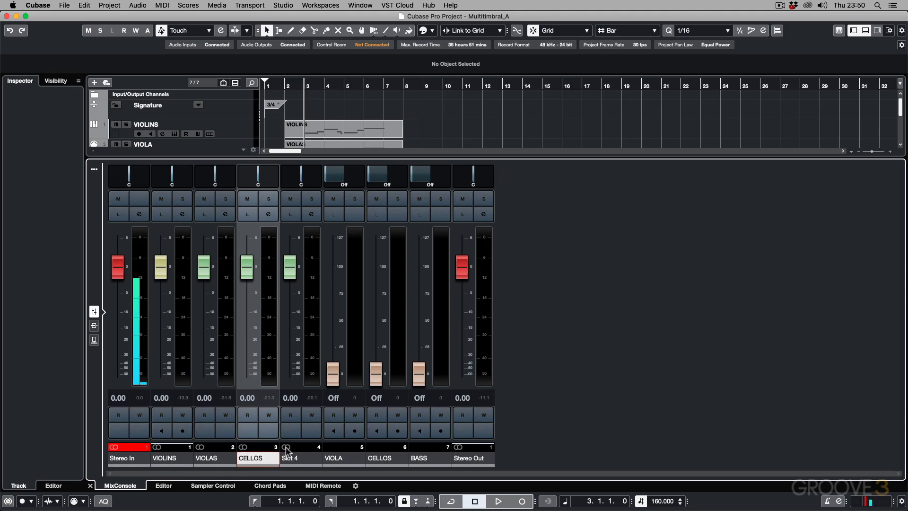
double_click(294, 460)
text(BASS)
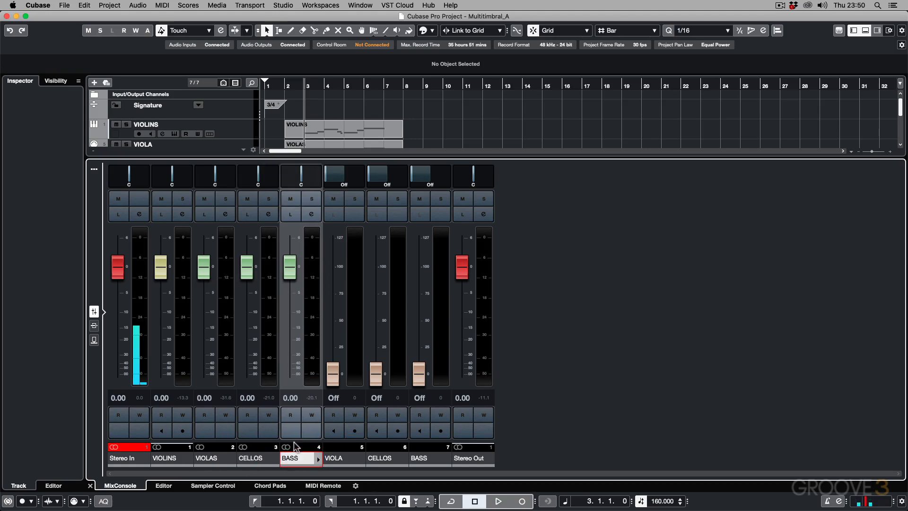
key(Return)
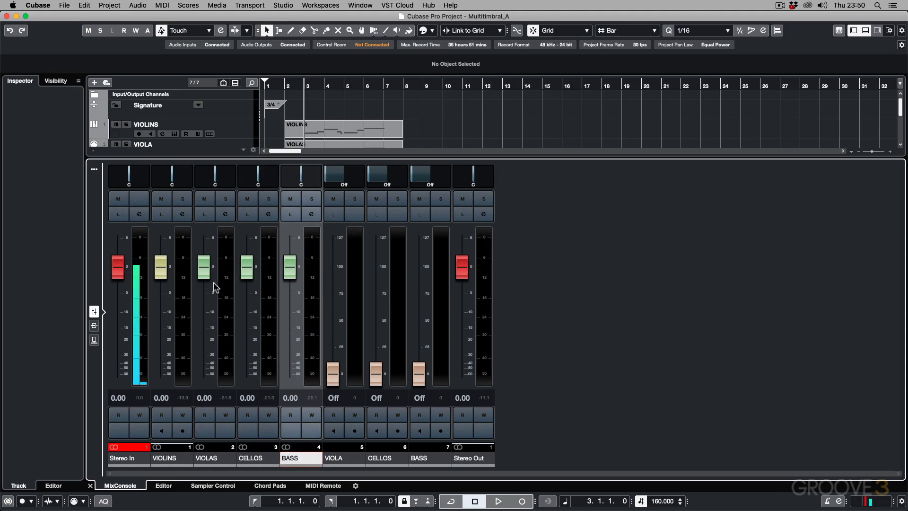
Step: During playback, lower the output channel faders to -3.90 for VIOLAS, -1.46 for CELLOS and -2.41 for BASS
key(space)
drag(206, 279, 290, 289)
key(space)
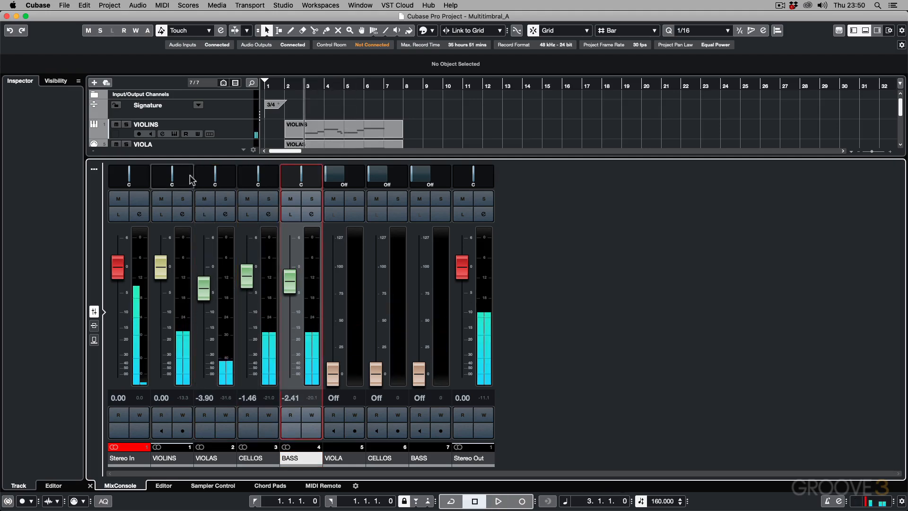
Step: Pan VIOLINS fully left, VIOLAS to R86, CELLOS to R26 and BASS to L36, and lower the VIOLINS fader to -1.80 during playback
drag(172, 178, 153, 179)
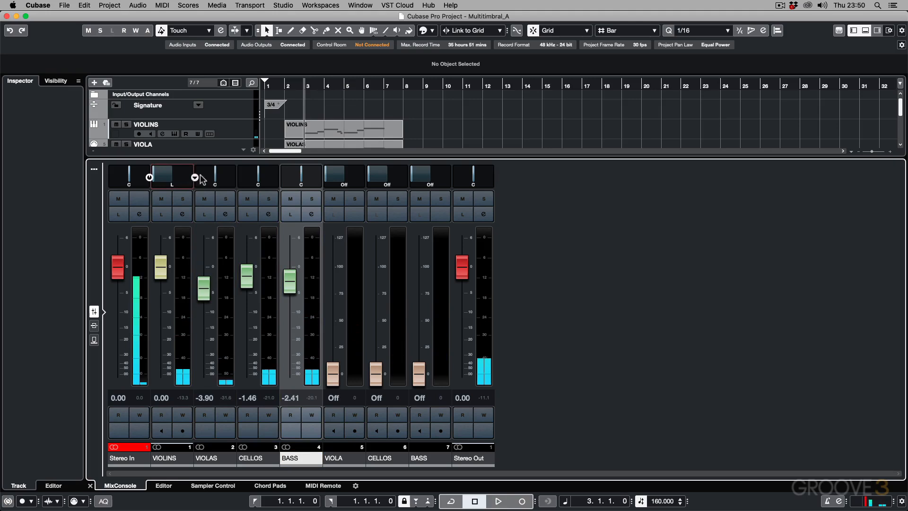
drag(216, 179, 295, 176)
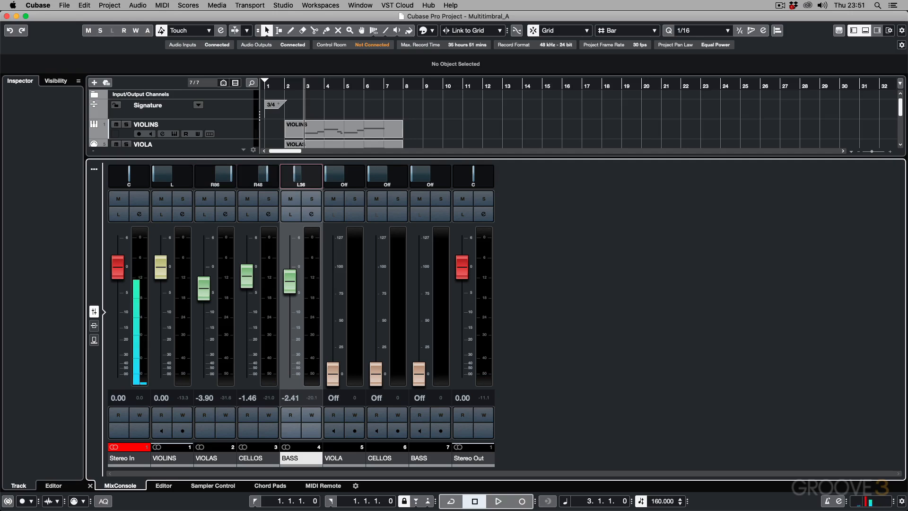
key(space)
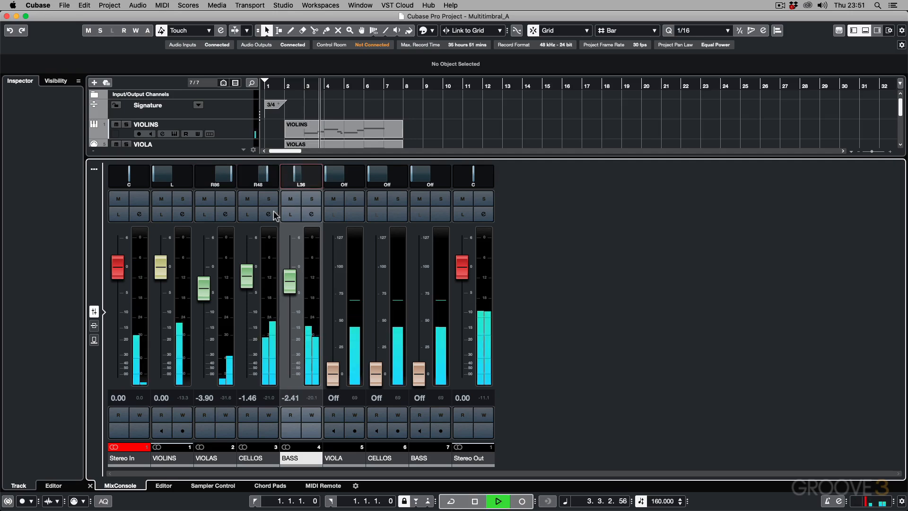
drag(269, 183, 261, 182)
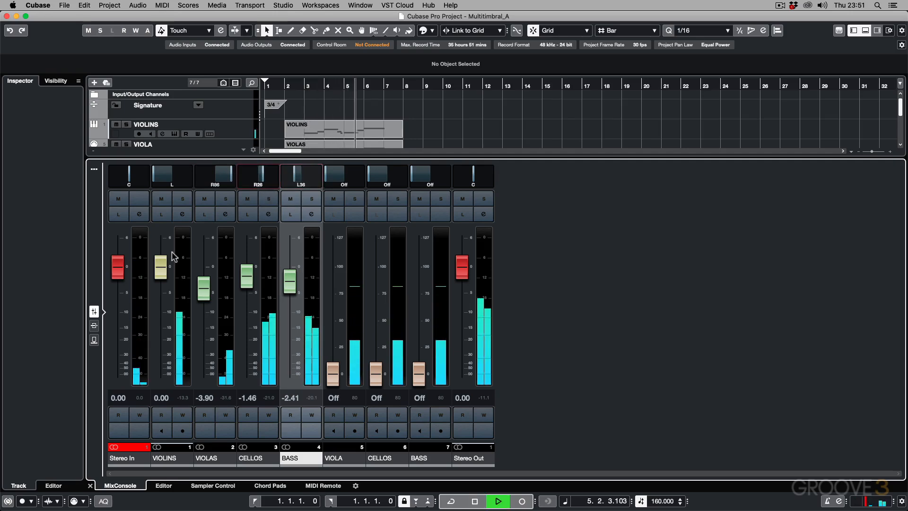
drag(162, 266, 164, 277)
key(space)
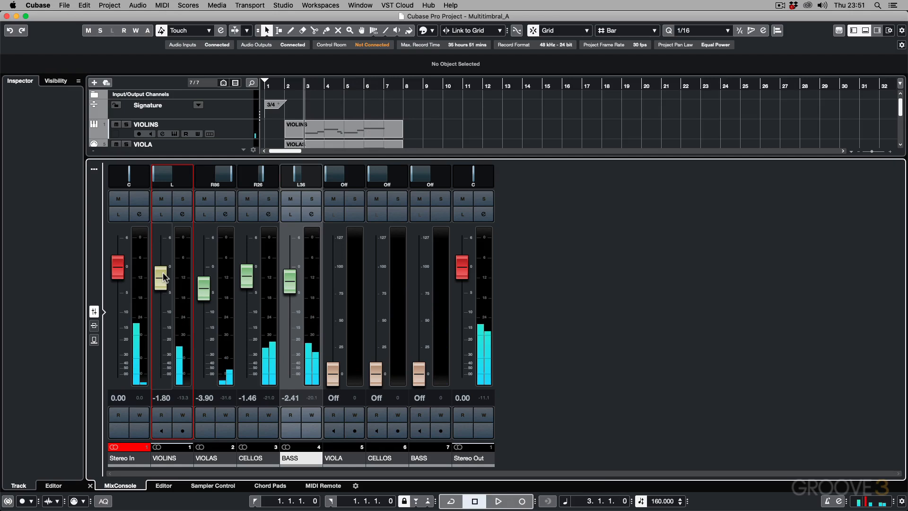
Step: View the VIOLINS channel settings from the MixConsole, and close both the settings and the mixer
click(183, 215)
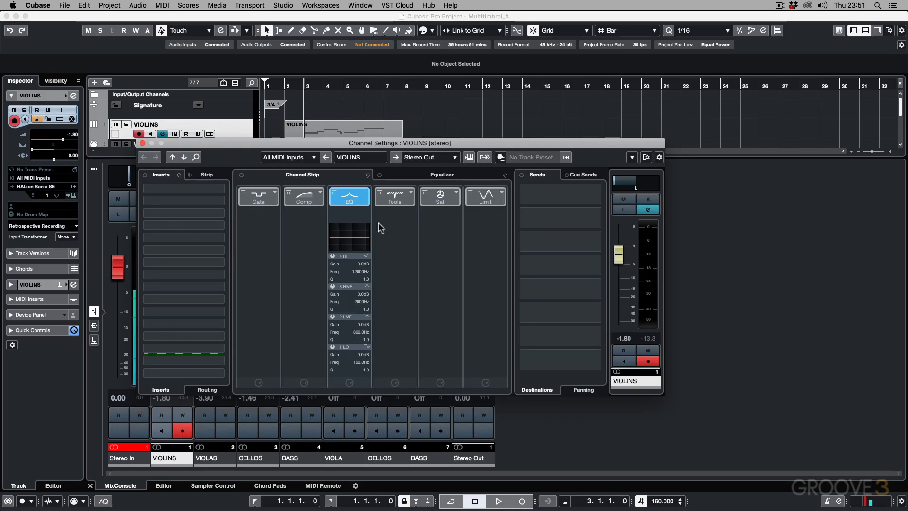
click(143, 142)
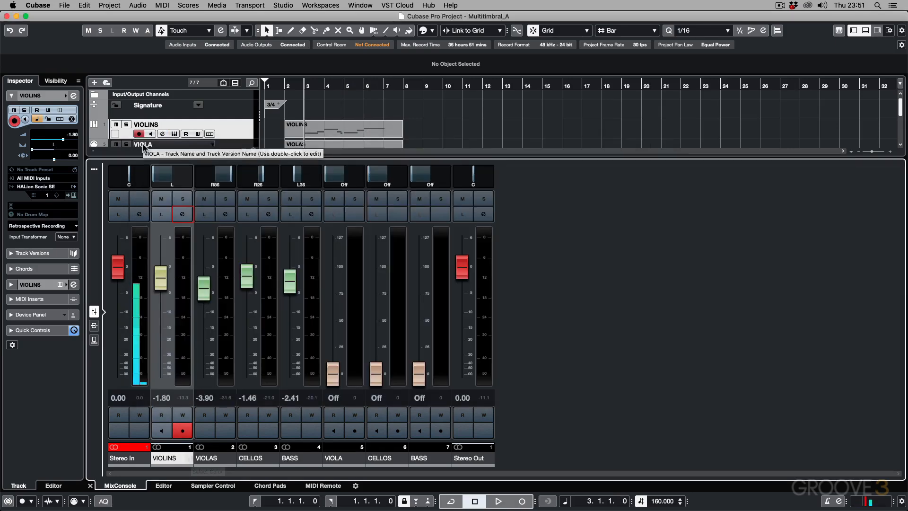
key(super+alt+e)
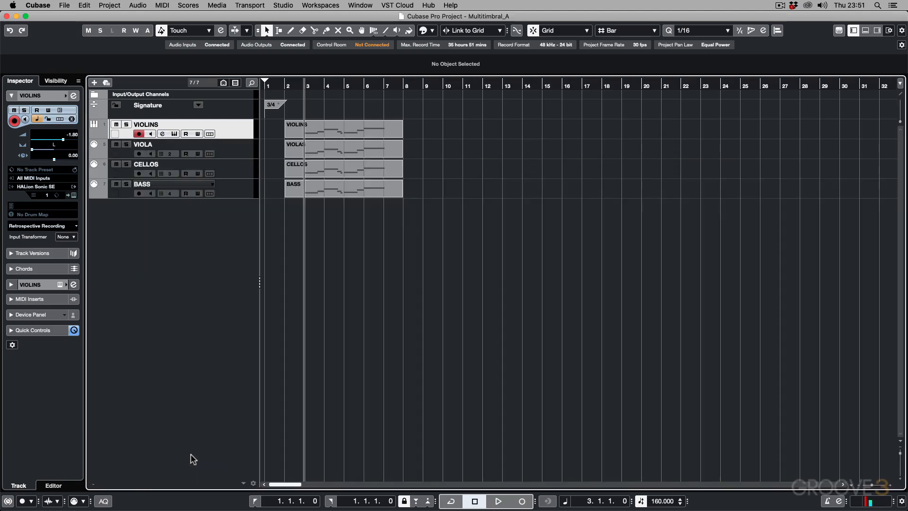
Step: Check which channel settings the VIOLA track's Inspector opens, and close them
click(246, 149)
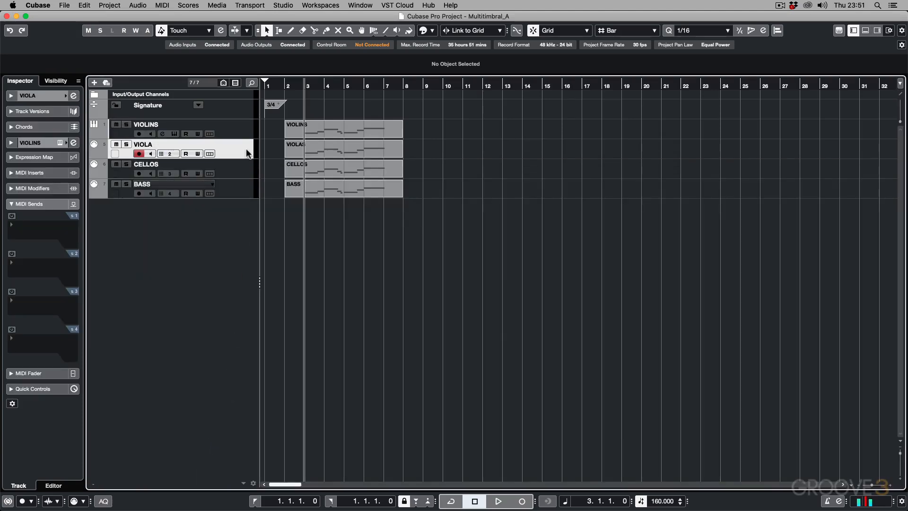
click(73, 143)
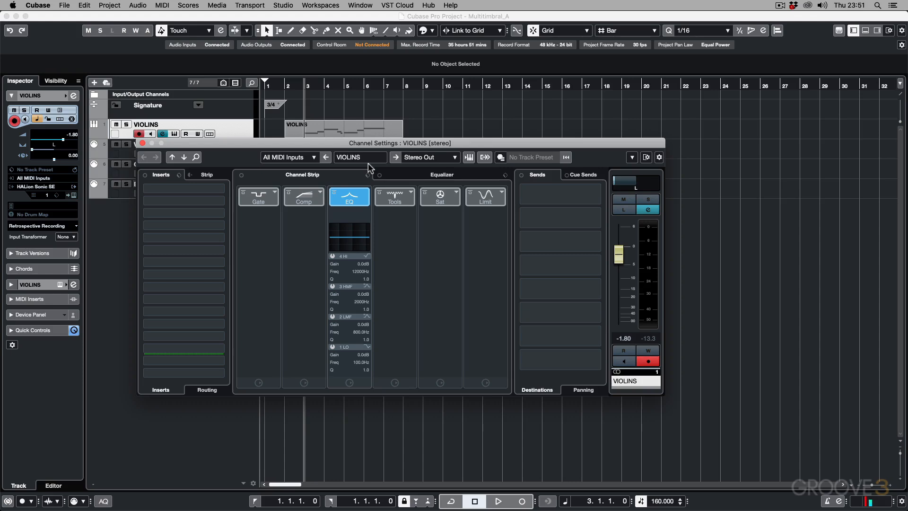
click(143, 144)
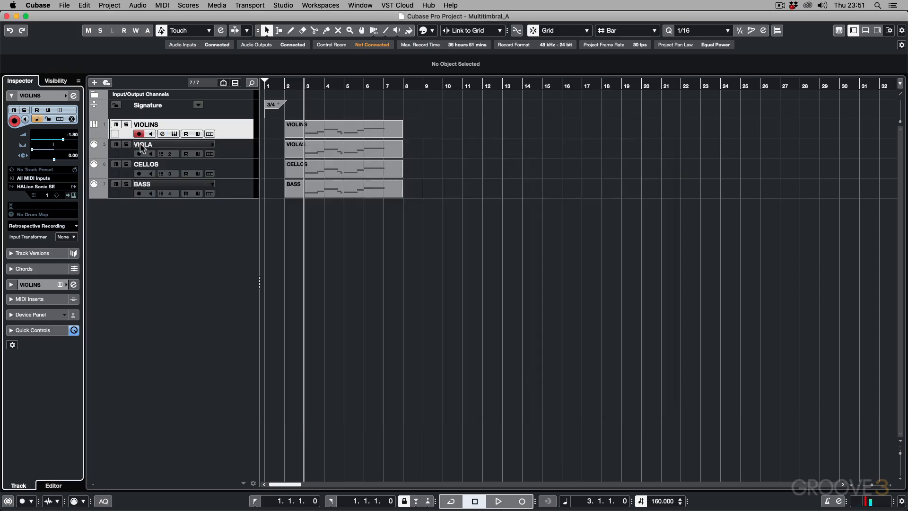
Step: Expand the VIOLINS instrument section in the VIOLA track's Inspector and set its output to VIOLAS
click(238, 152)
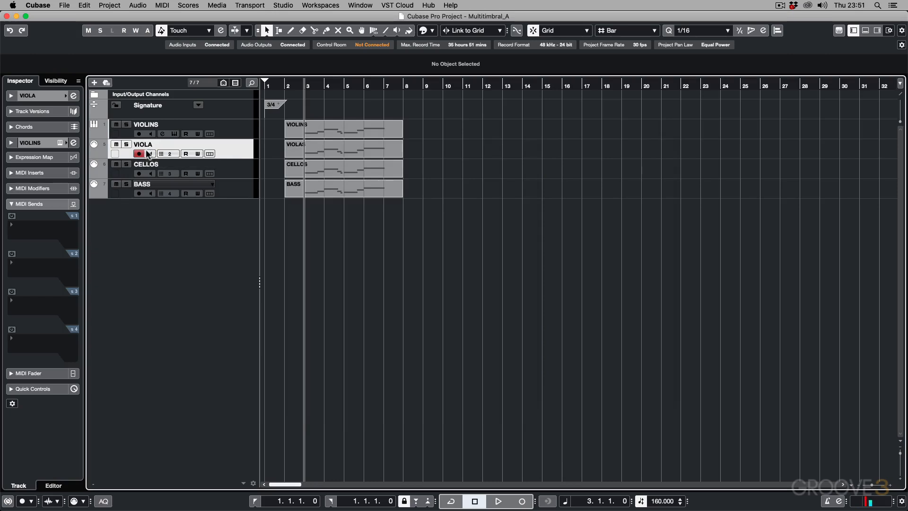
click(35, 144)
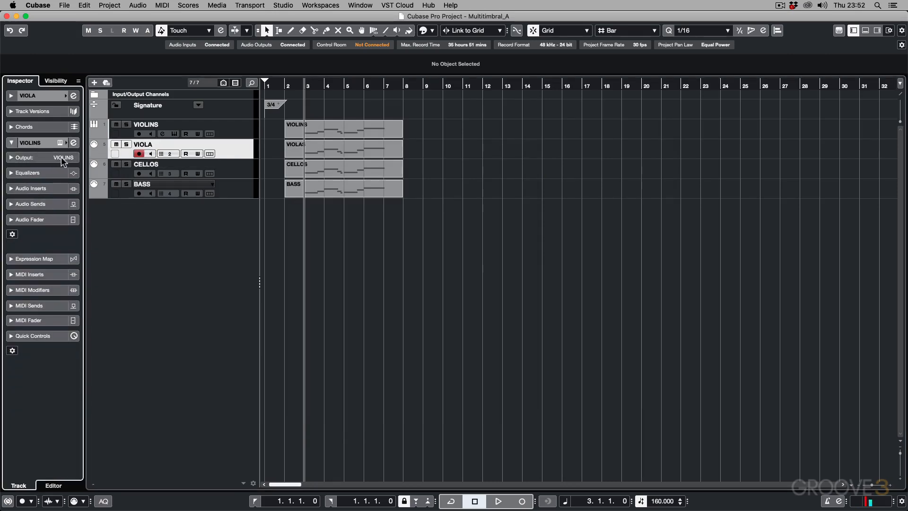
click(61, 157)
click(59, 167)
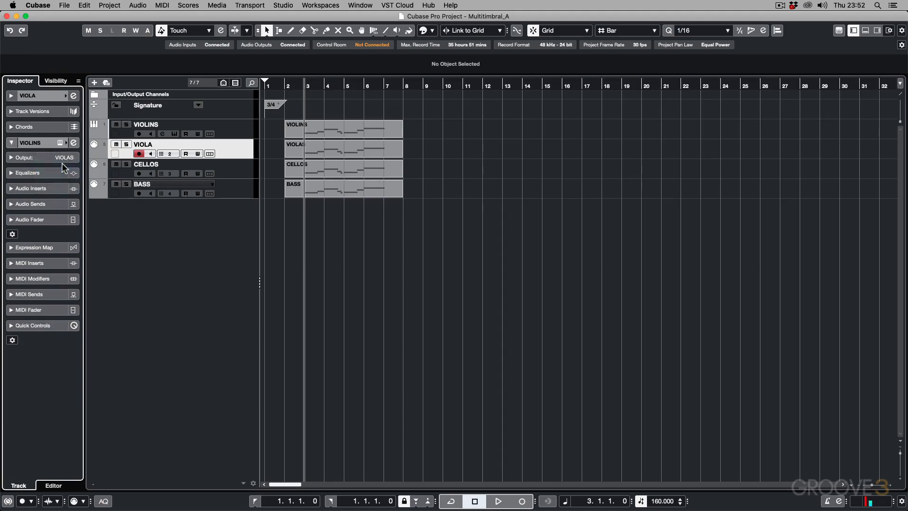
Step: Set the Inspector's instrument output to CELLOS for the CELLOS track and to BASS for the BASS track
click(240, 163)
click(59, 158)
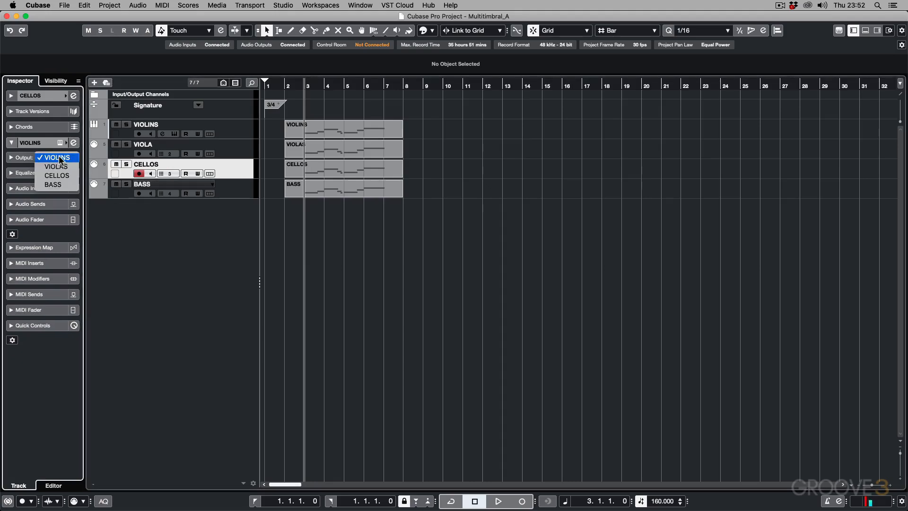
click(57, 175)
click(241, 193)
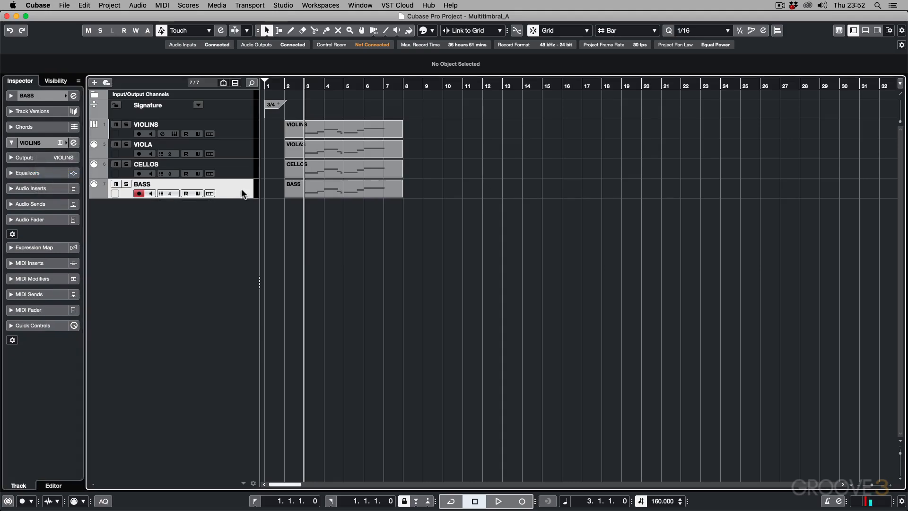
click(68, 157)
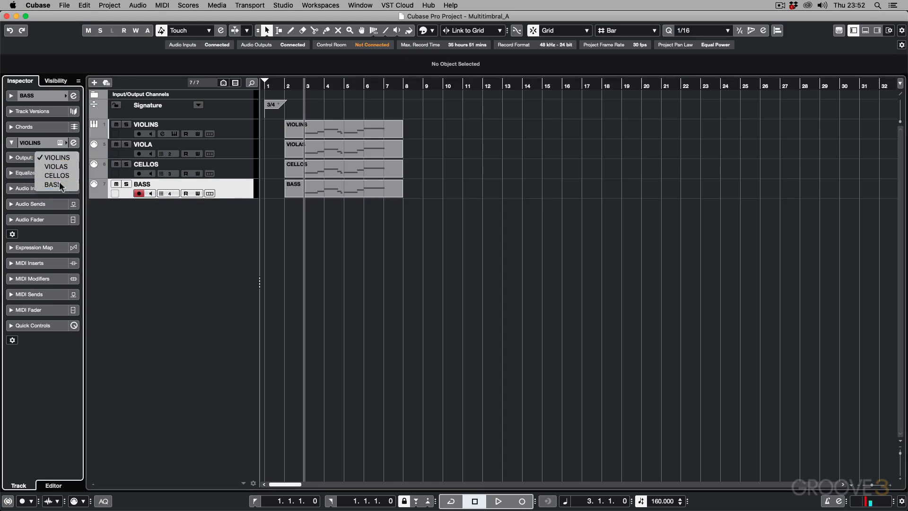
click(59, 183)
Step: View the channel settings opened from the CELLOS track's Inspector, and check the BASS track's output assignment
click(240, 173)
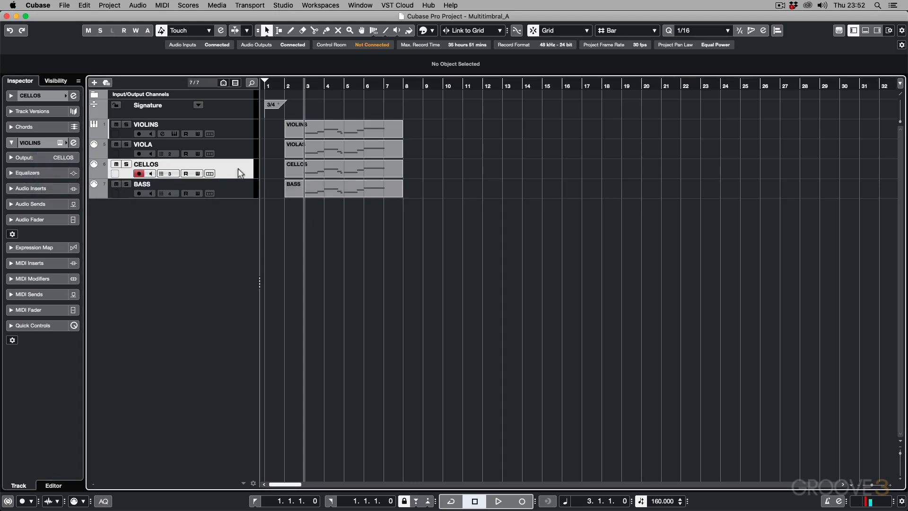
click(73, 142)
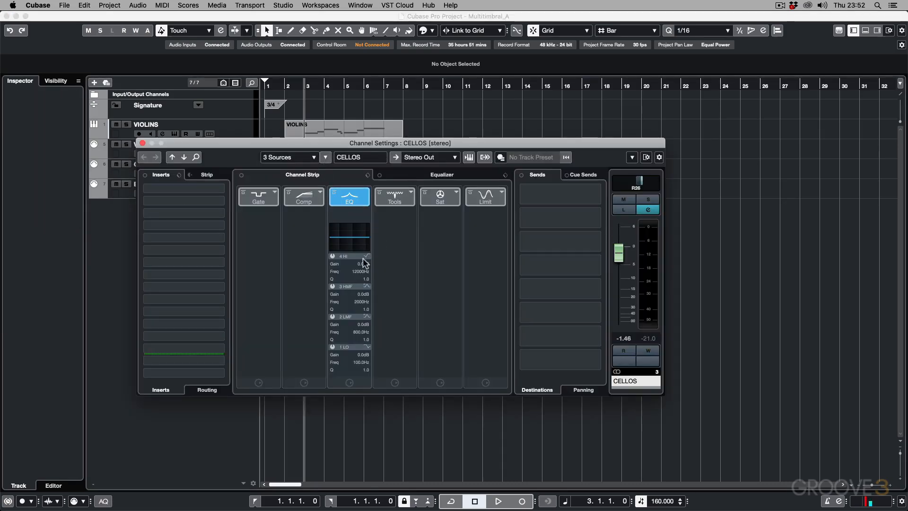
click(142, 144)
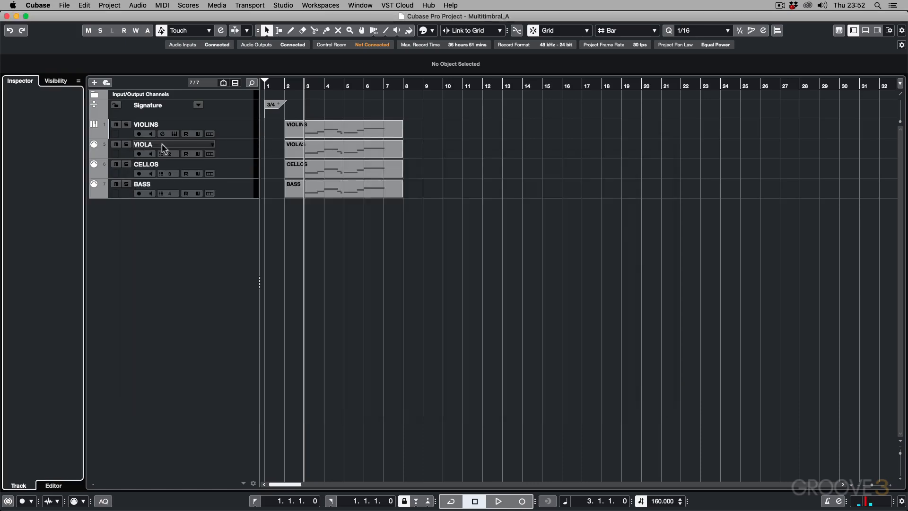
click(238, 195)
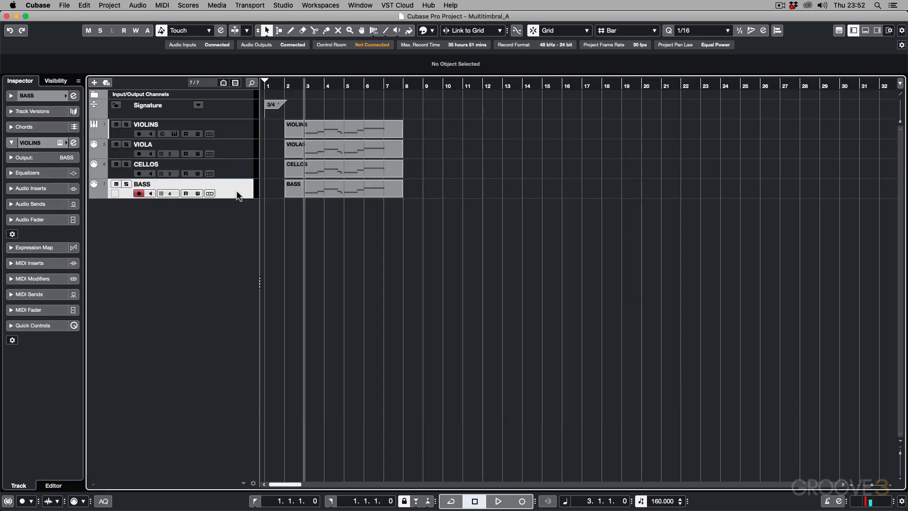
Step: Filter MIDI channels out of the MixConsole so only the audio-carrying channels are displayed, and close the mixer
key(alt+F3)
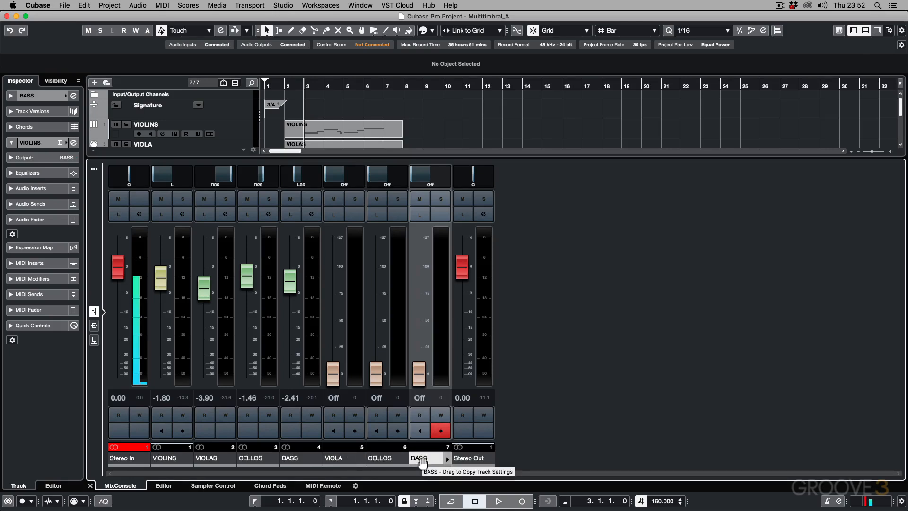
click(94, 172)
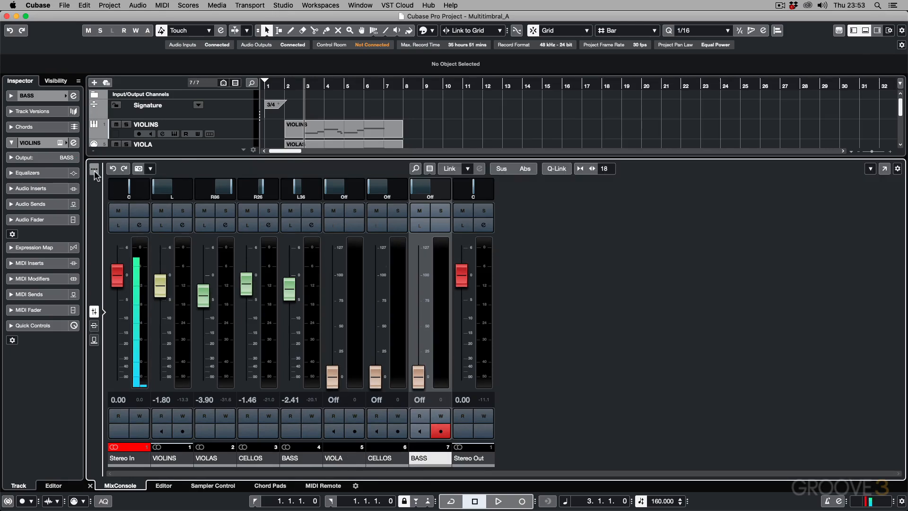
click(428, 170)
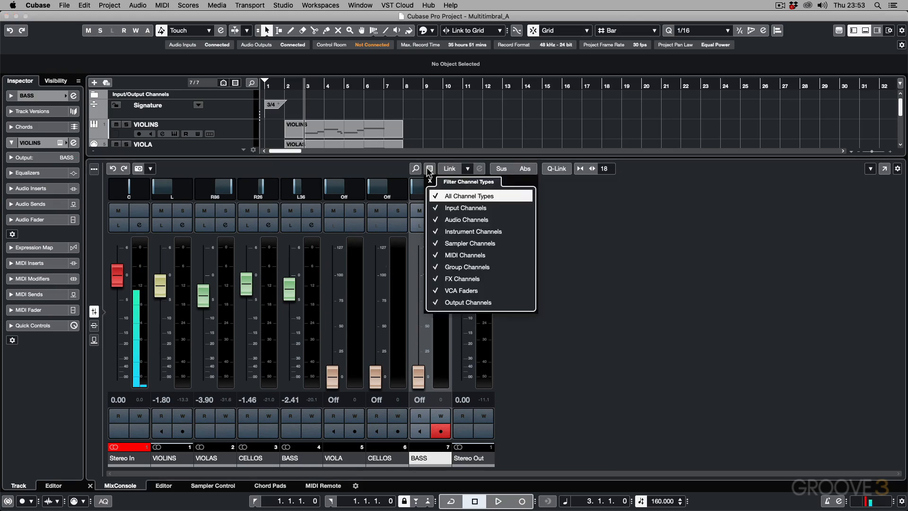
click(446, 255)
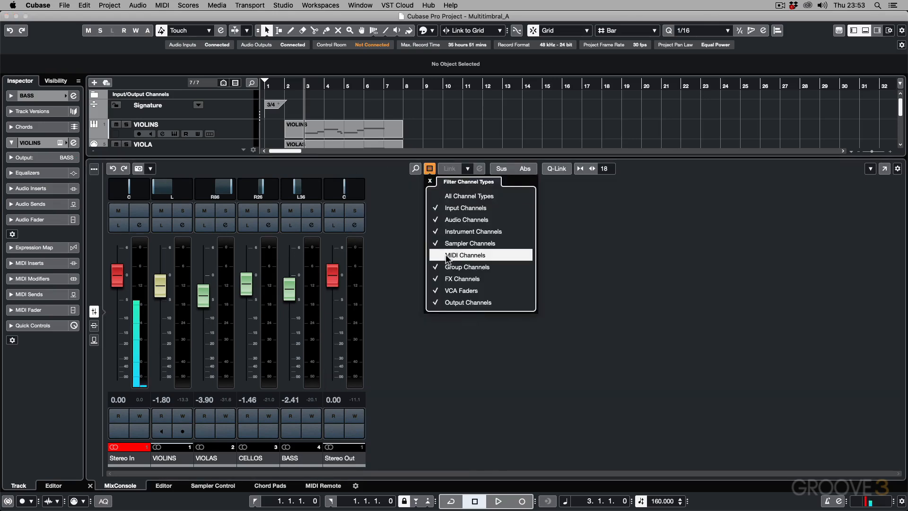
click(480, 366)
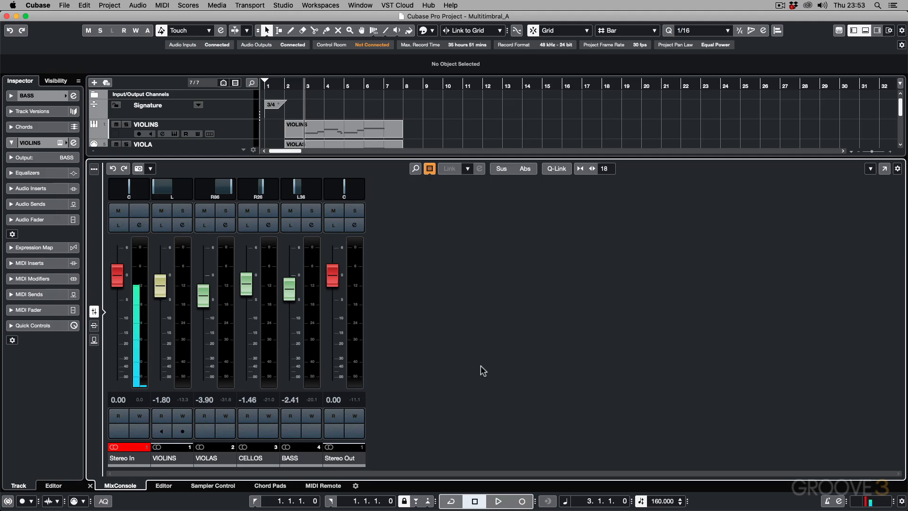
key(super+alt+e)
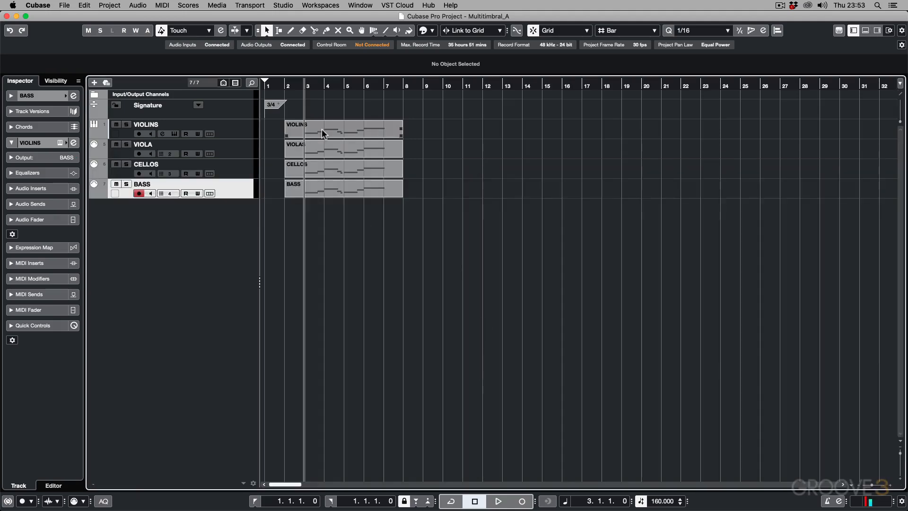
Step: Review the VIOLINS, VIOLA and CELLOS tracks in the Inspector, and view the CELLOS track's instrument channel settings
click(234, 131)
click(235, 151)
click(236, 168)
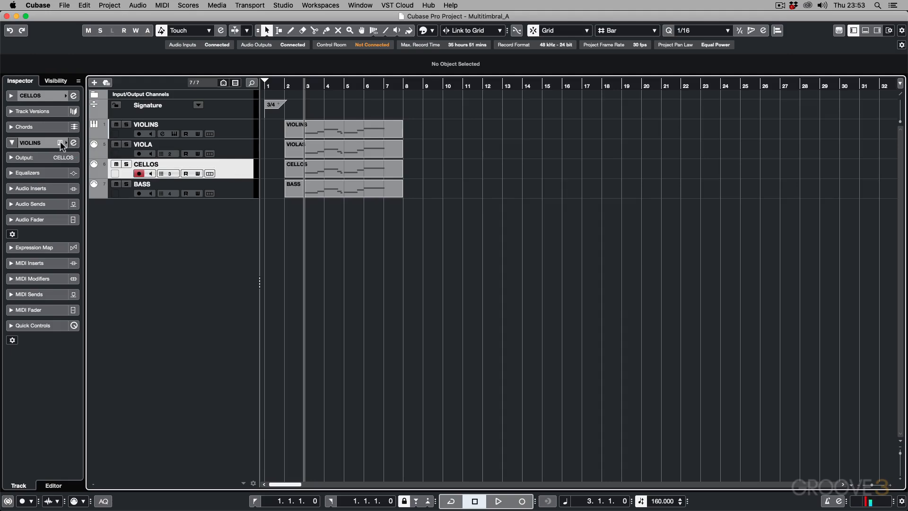
click(74, 143)
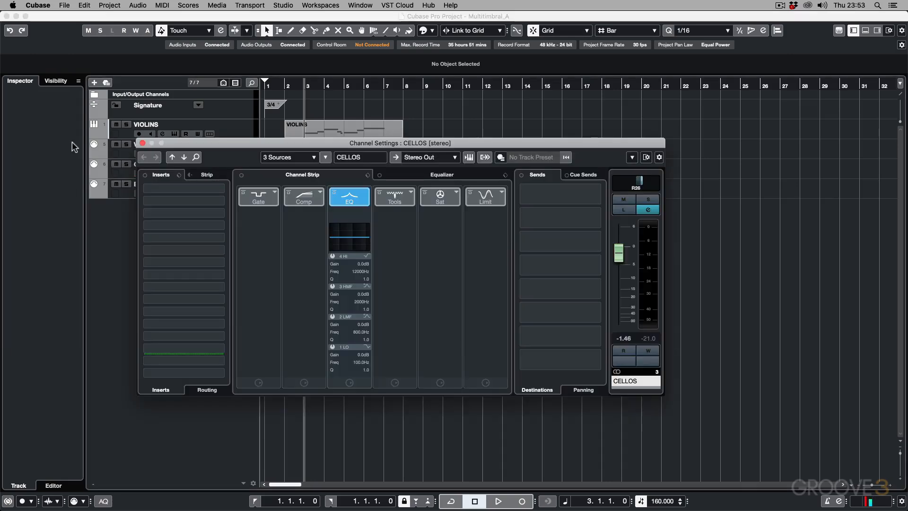
click(143, 143)
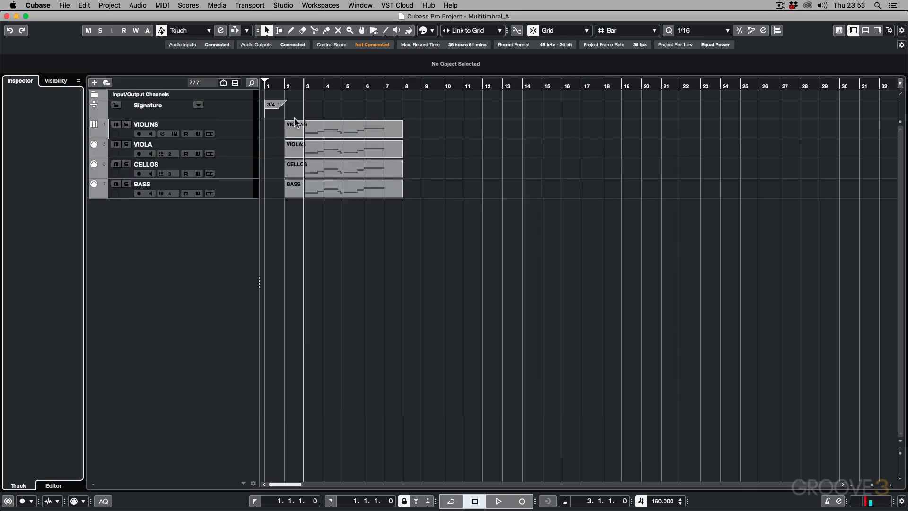
Step: Select the VIOLINS track, view its channel alongside the other instrument channels in the MixConsole, and close the mixer
click(220, 130)
key(alt+F3)
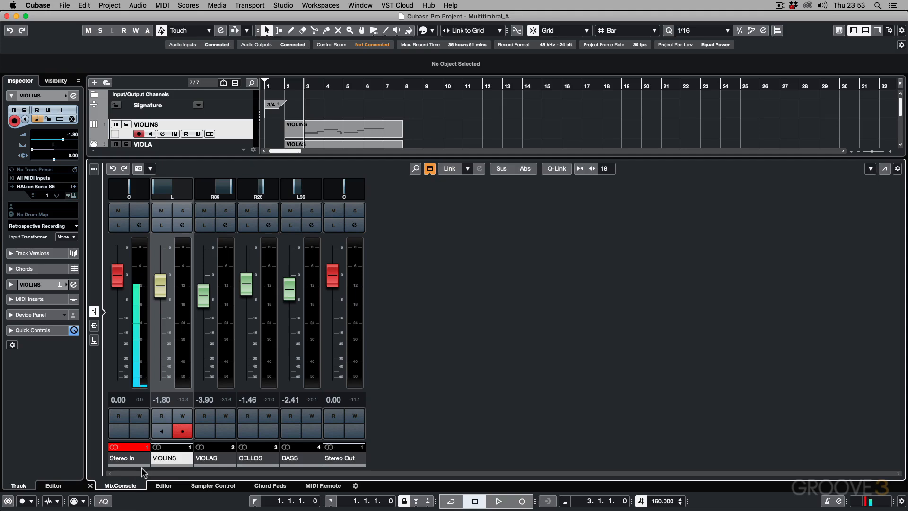
key(alt+F3)
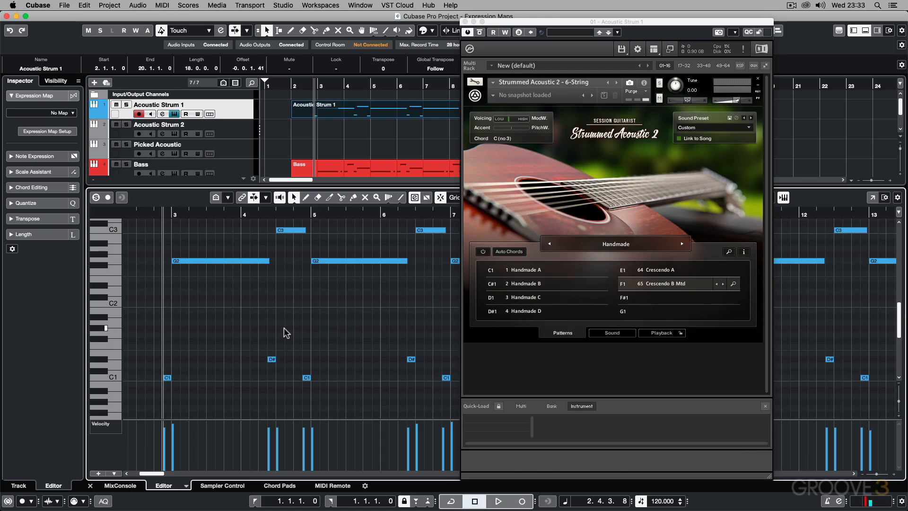
Step: Play back the Acoustic Strum 1 part with its keyswitch notes, stop playback, and close the instrument window
key(space)
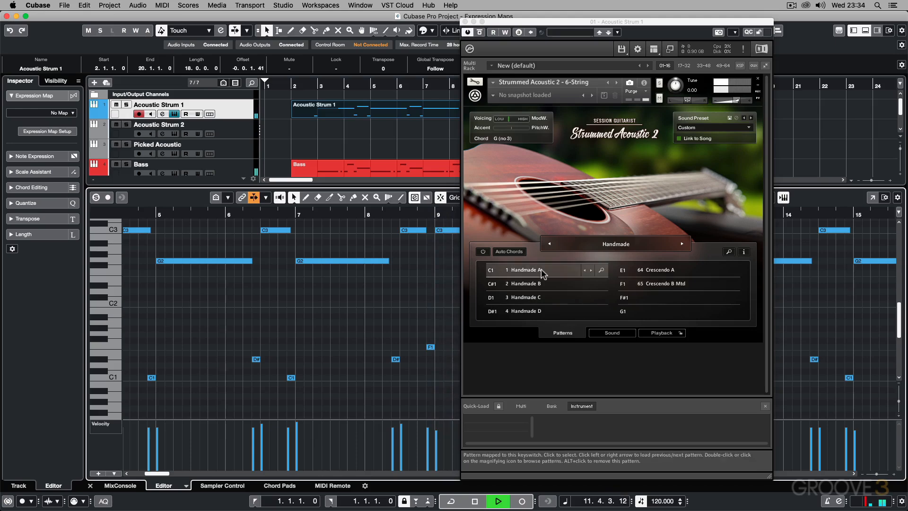
key(space)
click(464, 22)
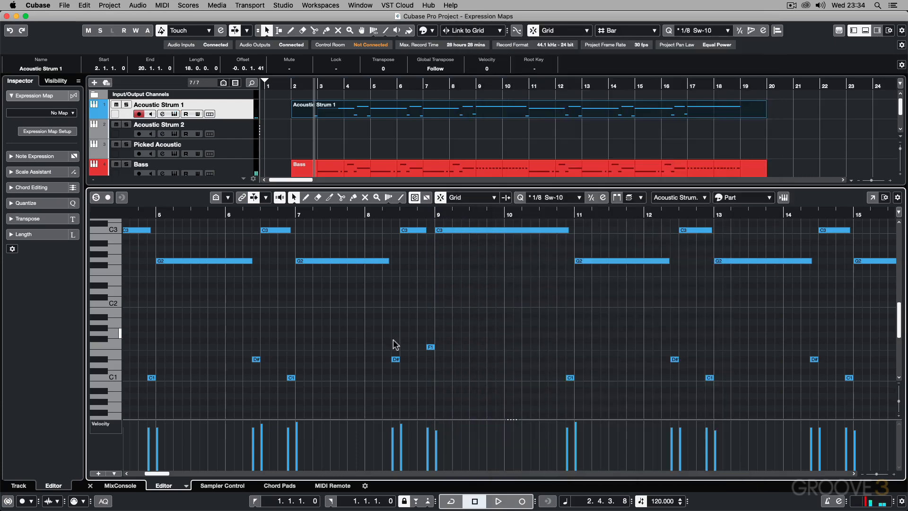
Step: Open the Expression Map Setup from the Inspector's Expression Map section for the Acoustic Strum 1 part
scroll(396, 341, left, 5)
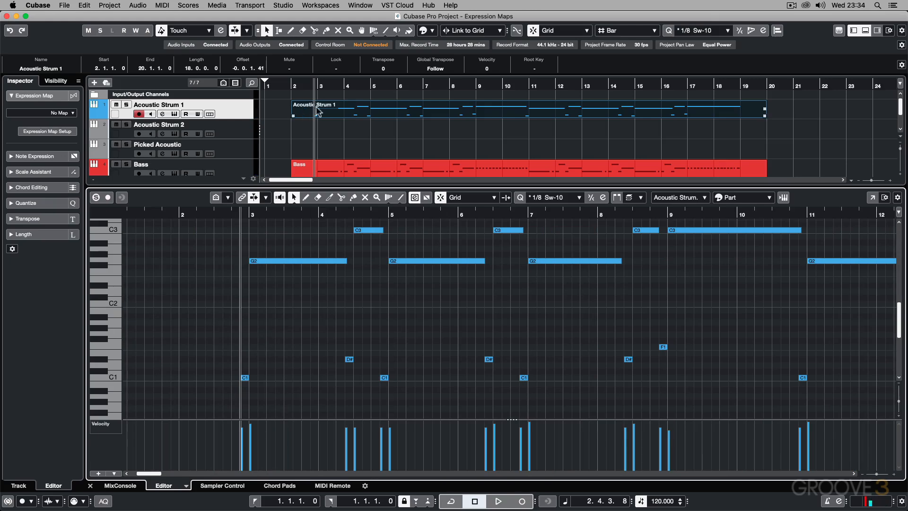
click(351, 114)
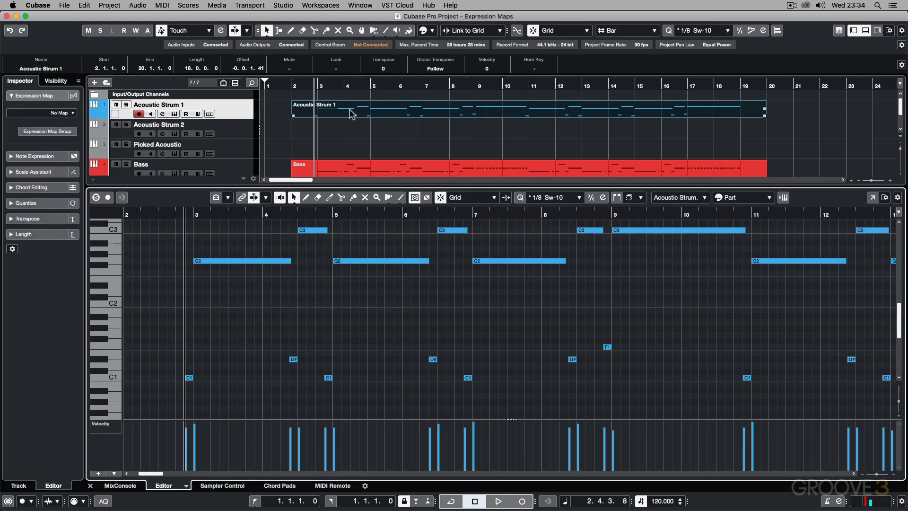
click(11, 96)
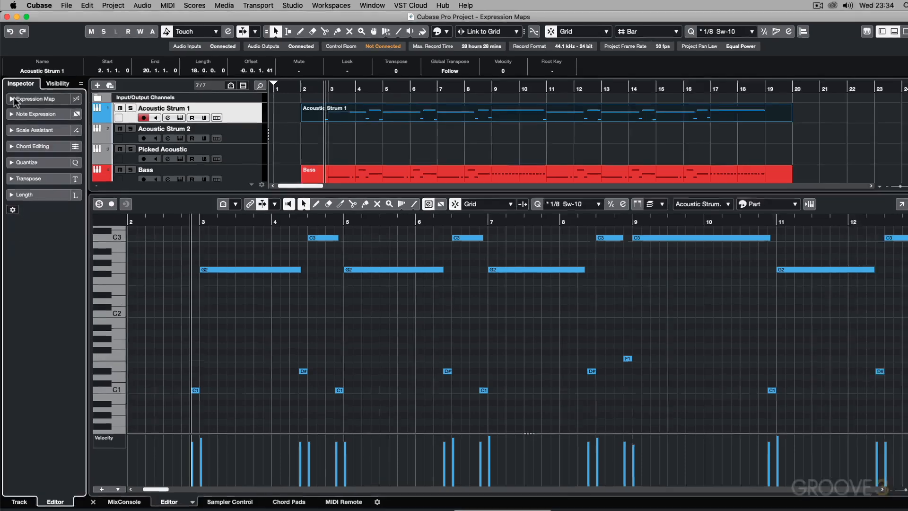
click(12, 99)
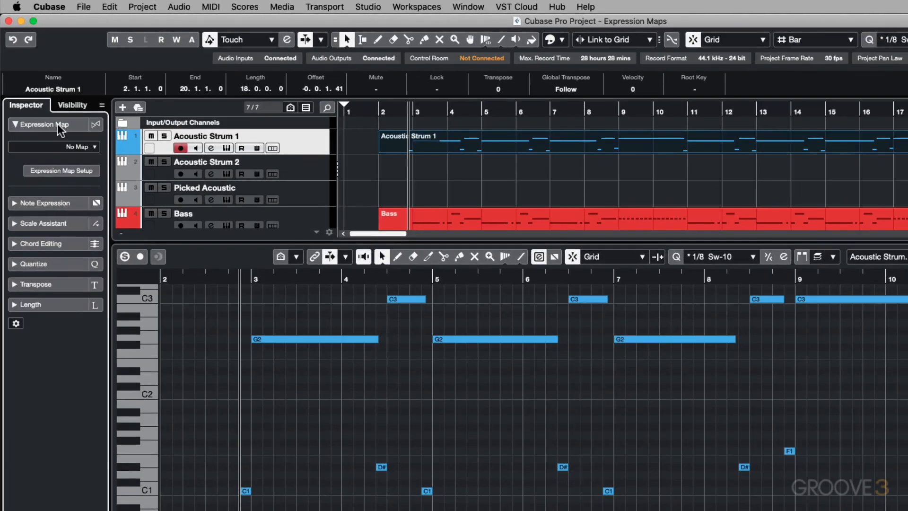
click(75, 173)
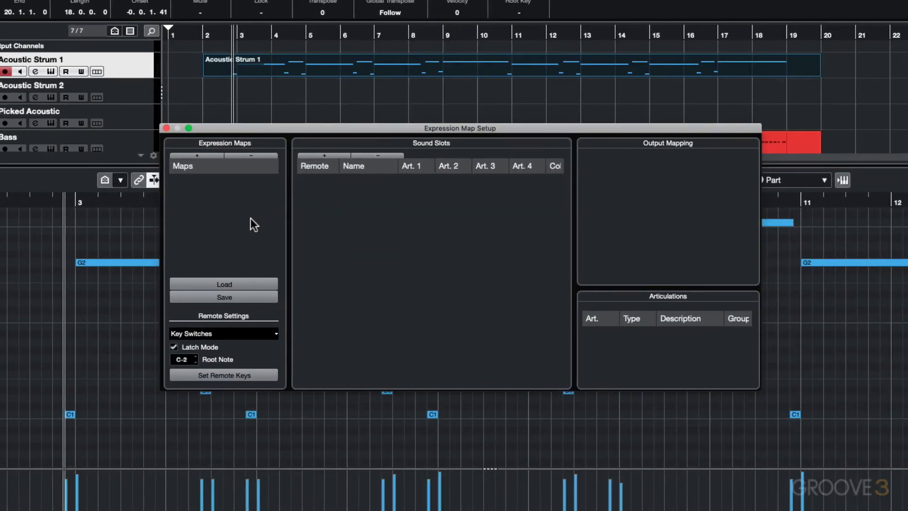
Step: Add a new expression map and name it Strummed Acoustic 2
click(196, 154)
double_click(187, 180)
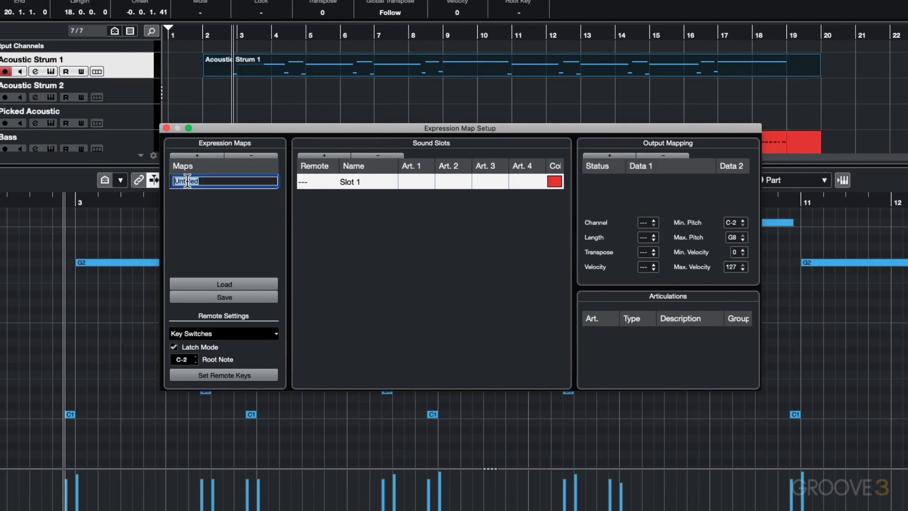
text(Strummed Acoustic 2)
key(Return)
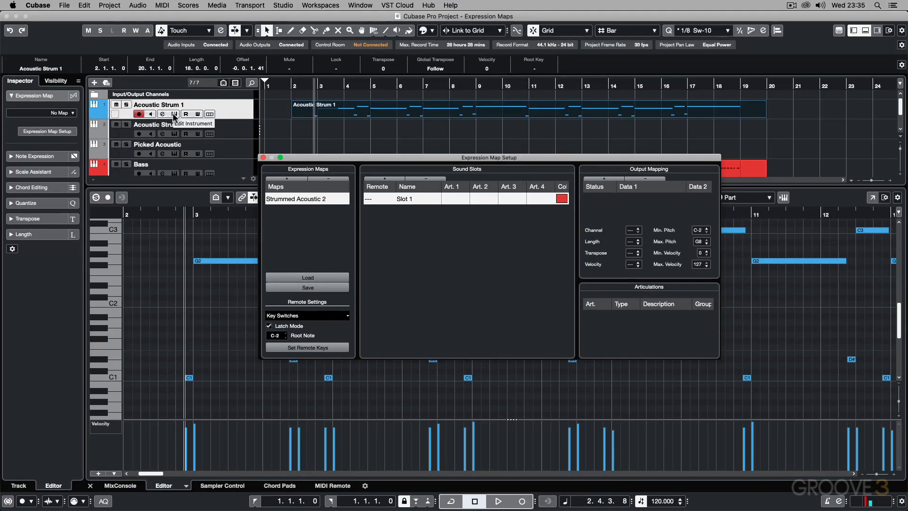
Step: Show the Acoustic Strum 1 instrument beside the map setup, and give the first sound slot remote key C1 and the name Handmade A
click(174, 114)
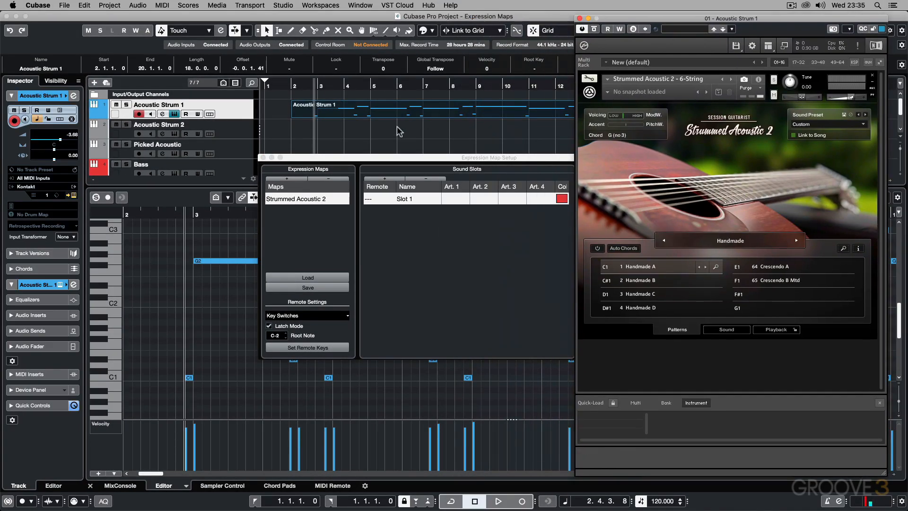
drag(399, 157, 201, 135)
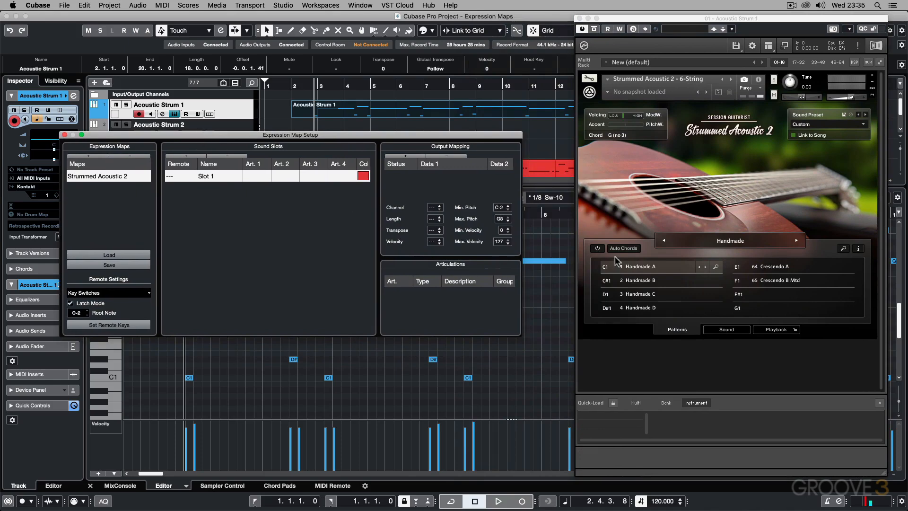
double_click(171, 177)
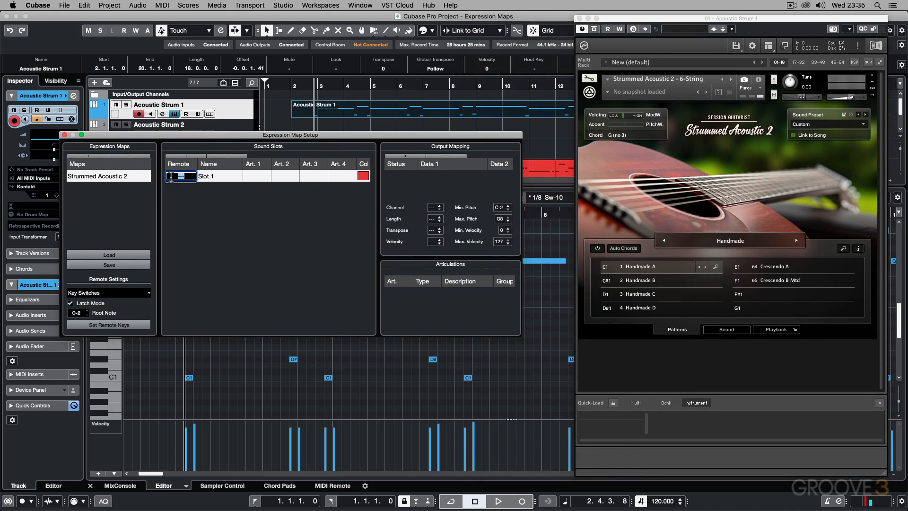
text(C1)
key(Return)
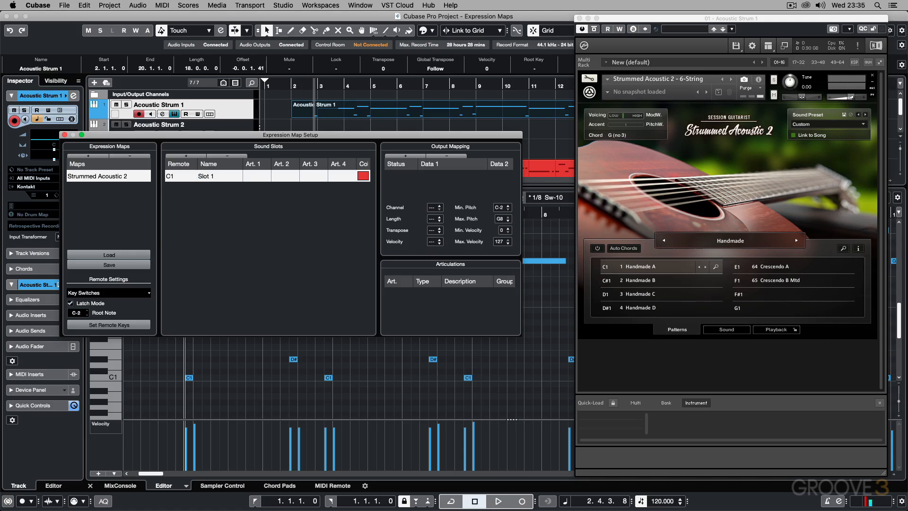
double_click(210, 176)
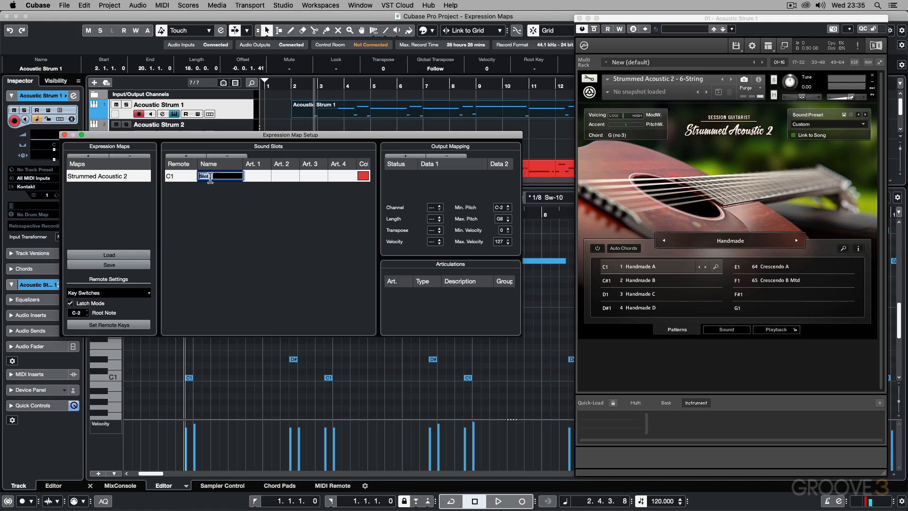
text(Handmade A)
key(Return)
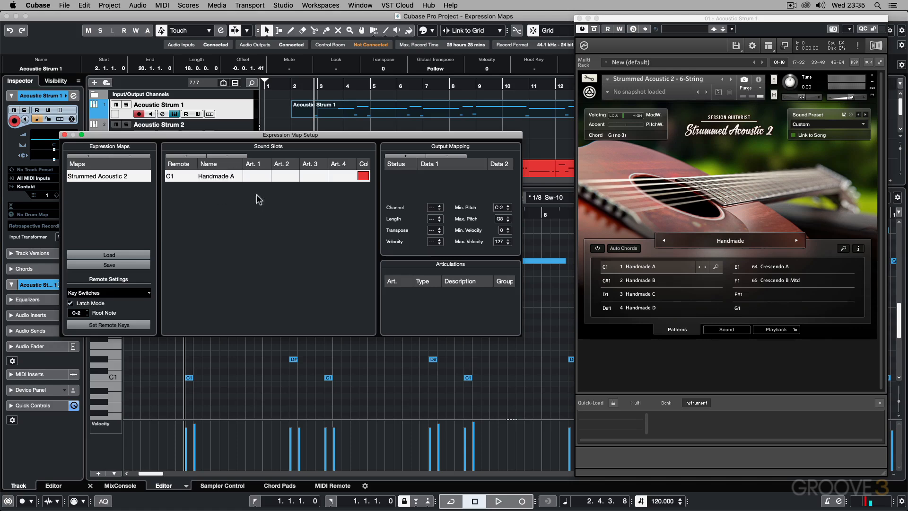
Step: Add an output mapping to the Handmade A slot with status Note-On and Data 1 set to C1
click(404, 156)
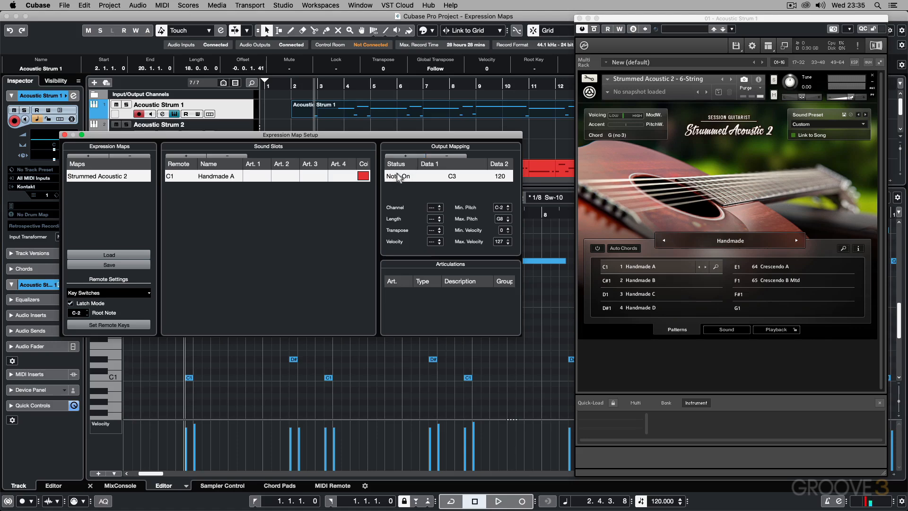
click(399, 178)
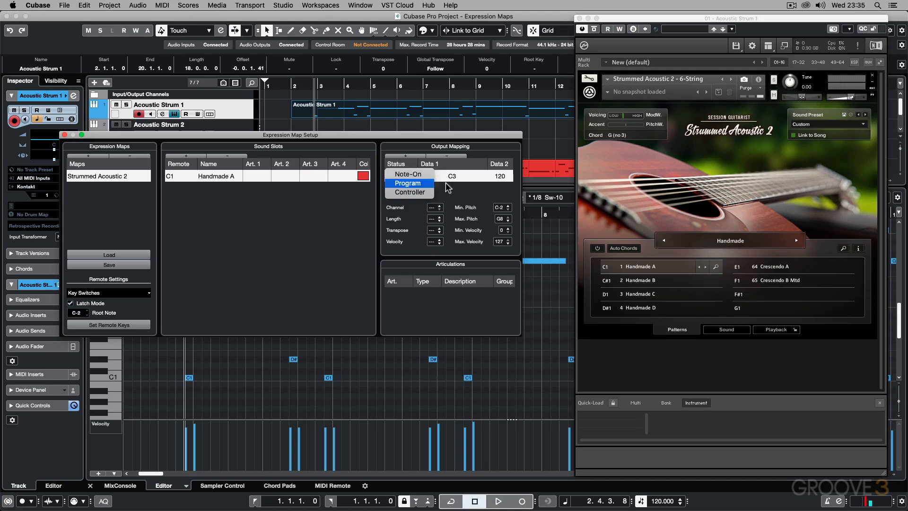
click(407, 175)
double_click(453, 176)
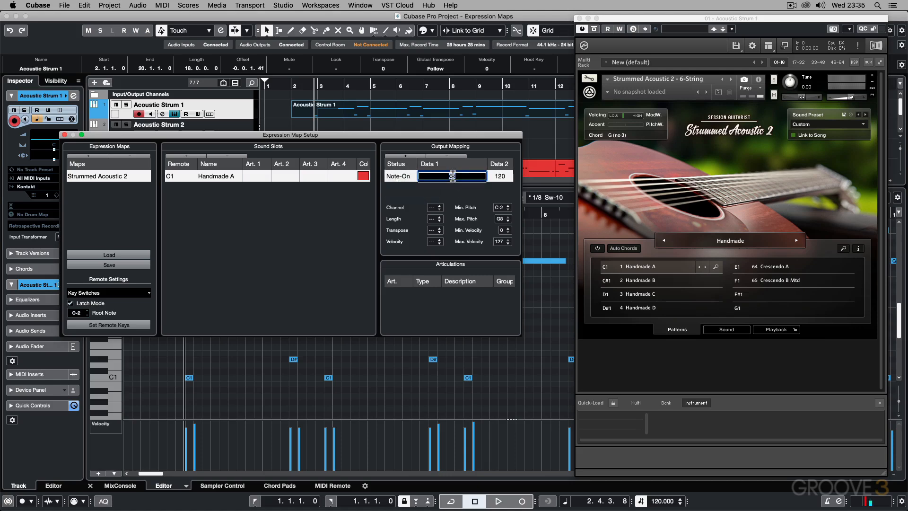
text(C1)
key(Return)
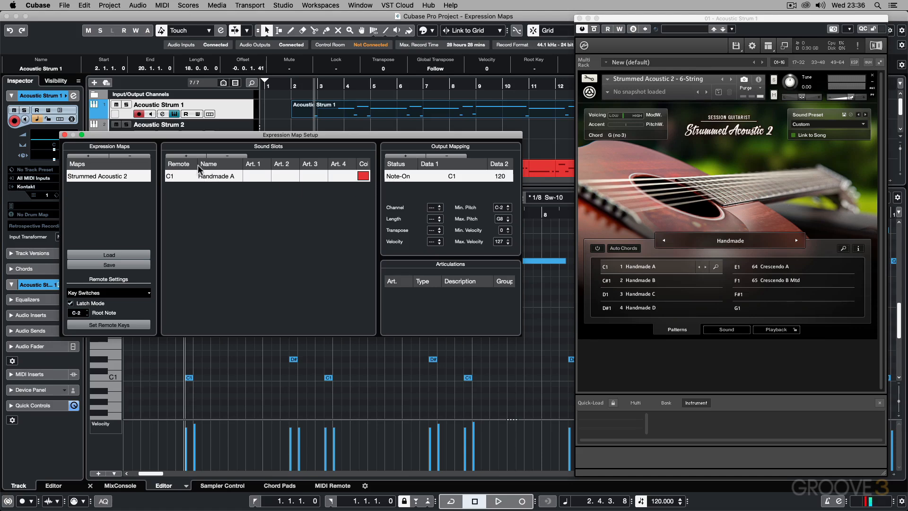
Step: Add a second sound slot with remote key C#1 and name it Handmade B
click(186, 156)
double_click(169, 190)
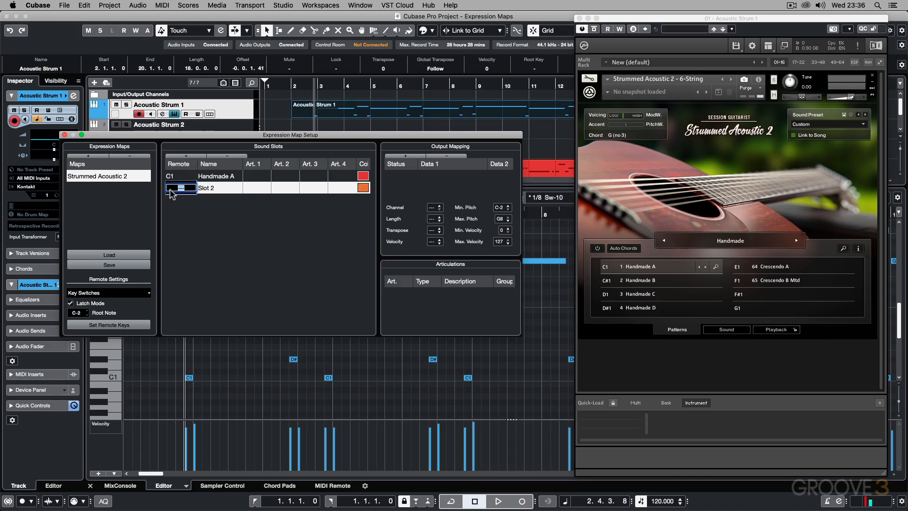
text(C#1)
key(Return)
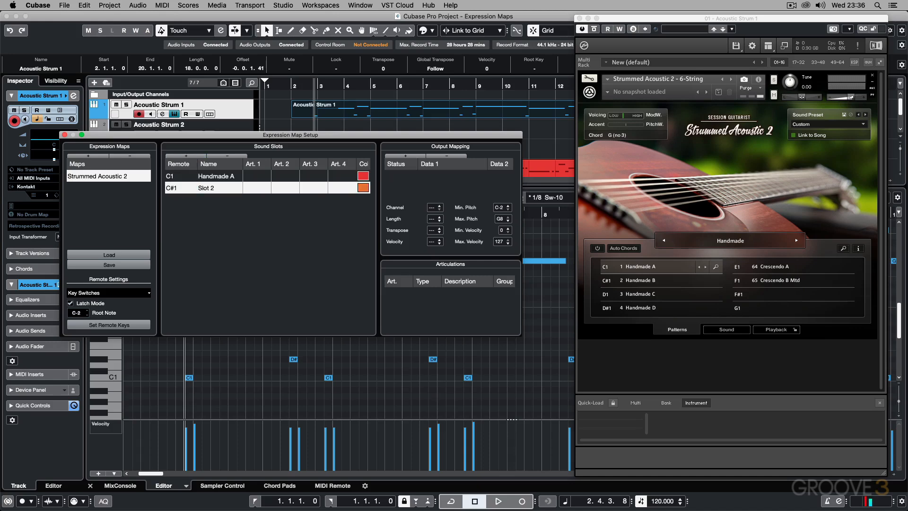
double_click(200, 187)
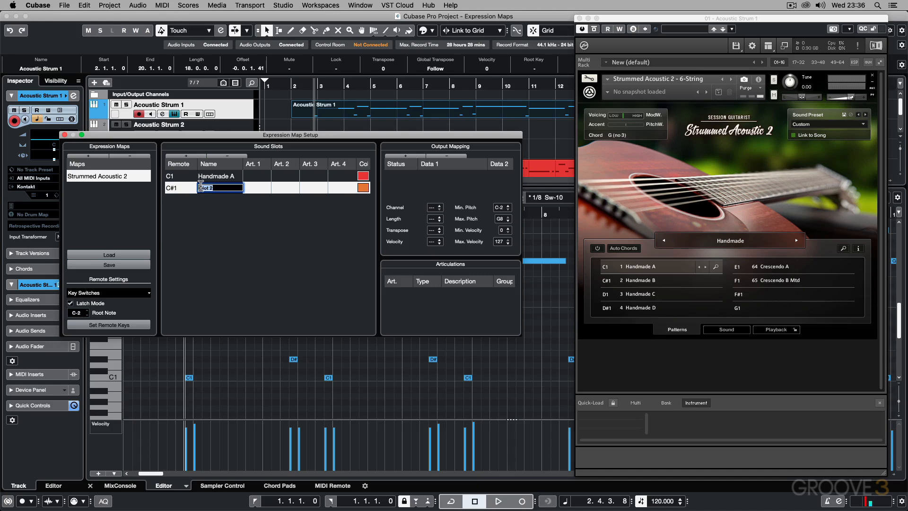
text(Handmade B)
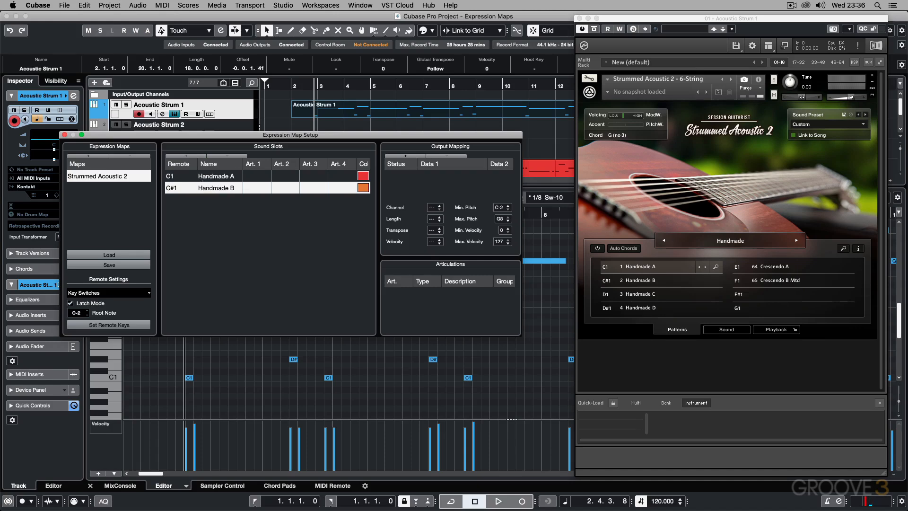
Step: Add a Note-On output mapping to the Handmade B slot and set its Data 1 to C#1
click(203, 178)
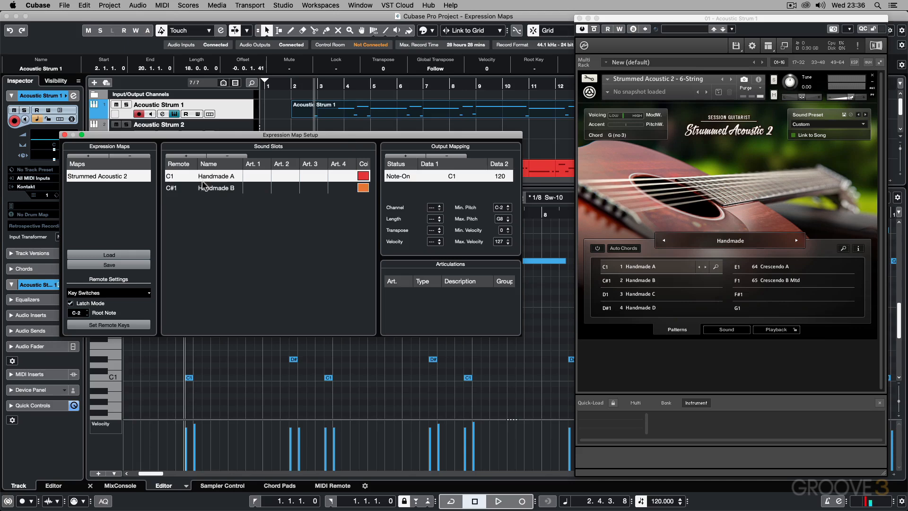
click(203, 187)
click(407, 177)
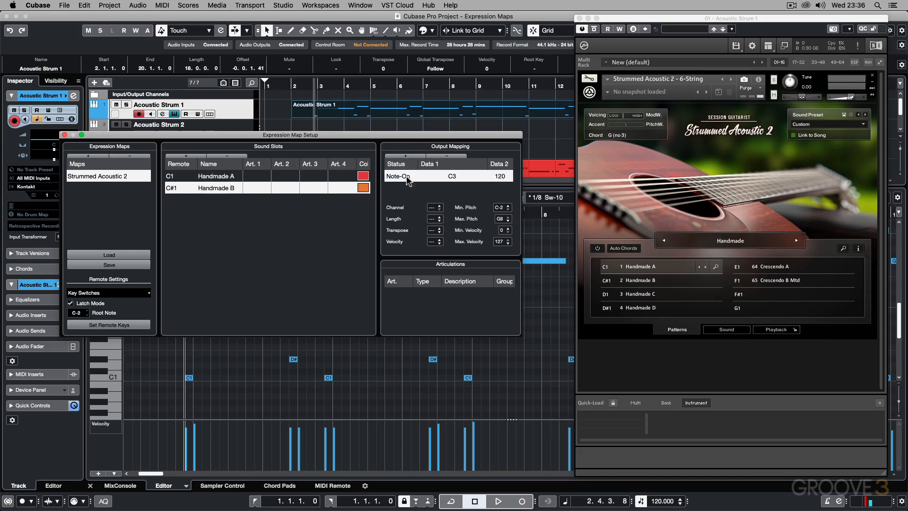
double_click(451, 176)
text(C)
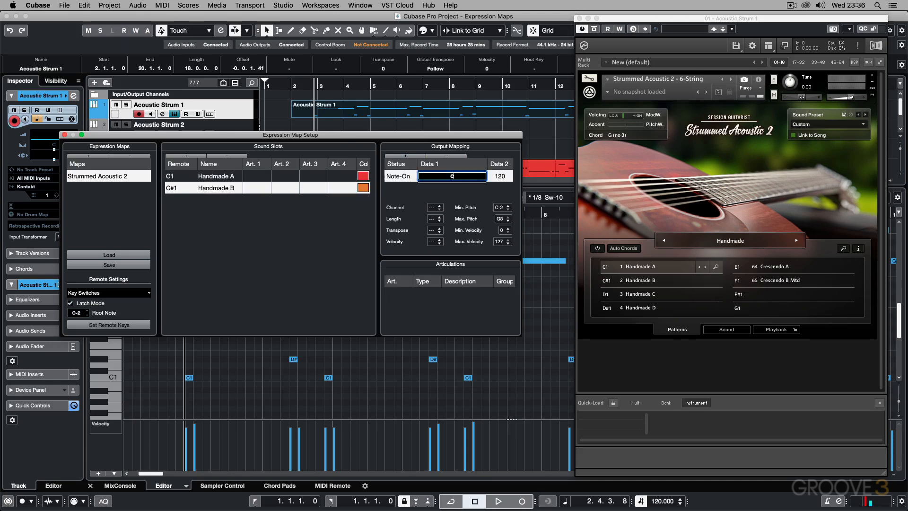
text(#1)
key(Return)
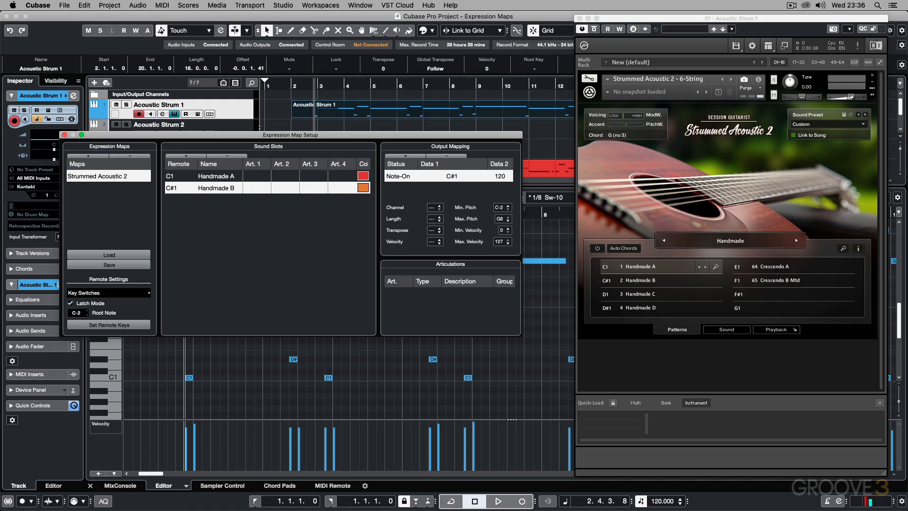
Step: Add a third sound slot with remote key D1 and name it Handmade C
click(183, 157)
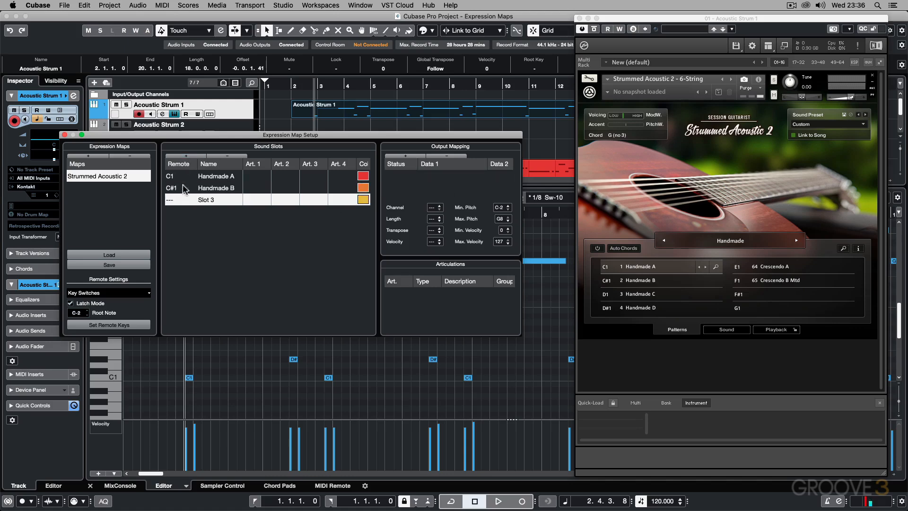
double_click(172, 199)
text(D1)
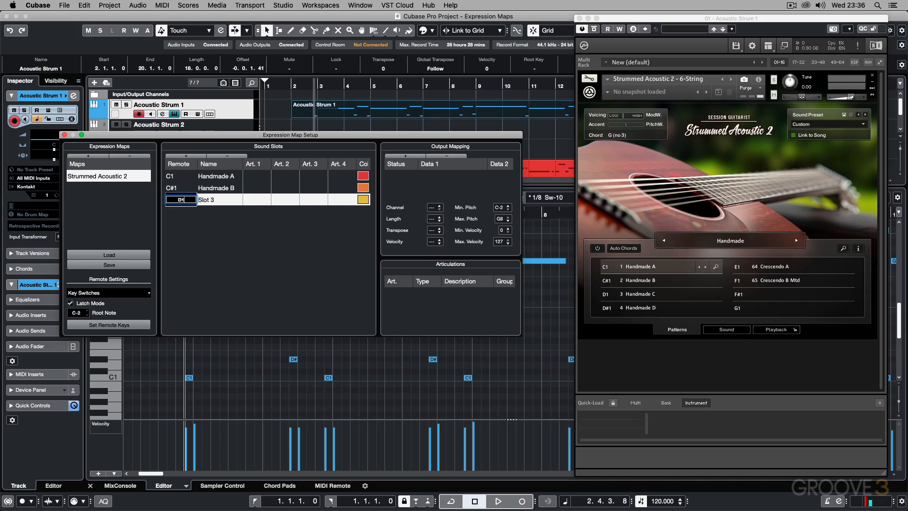
key(Return)
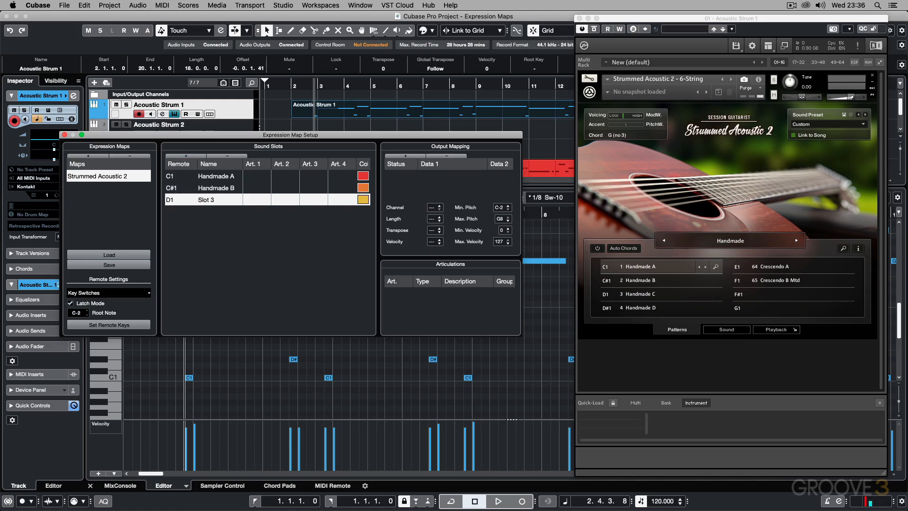
double_click(202, 200)
text(Handmade C)
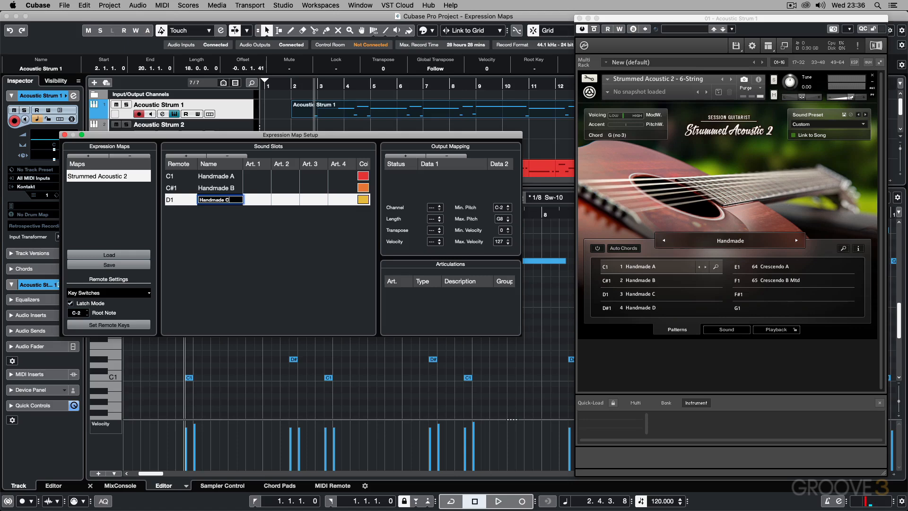
key(Return)
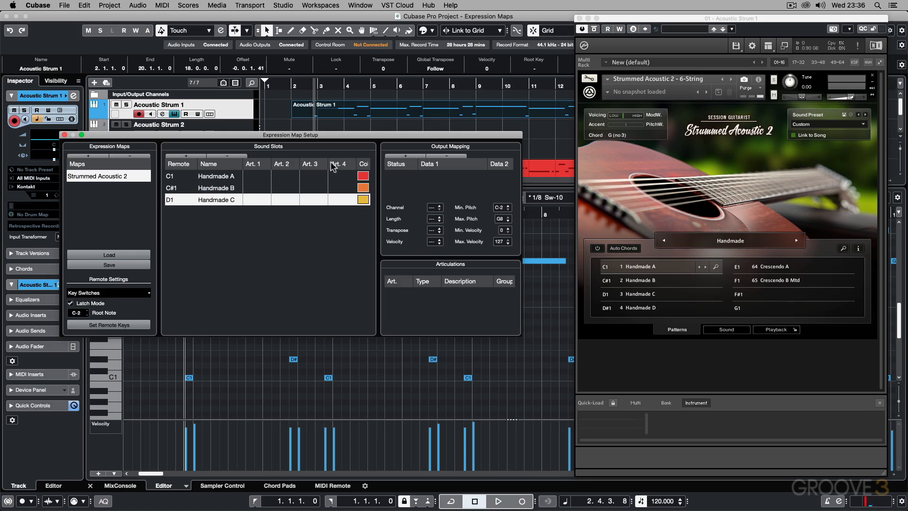
Step: Add a Note-On output mapping to the Handmade C slot and set its Data 1 to D1
click(405, 156)
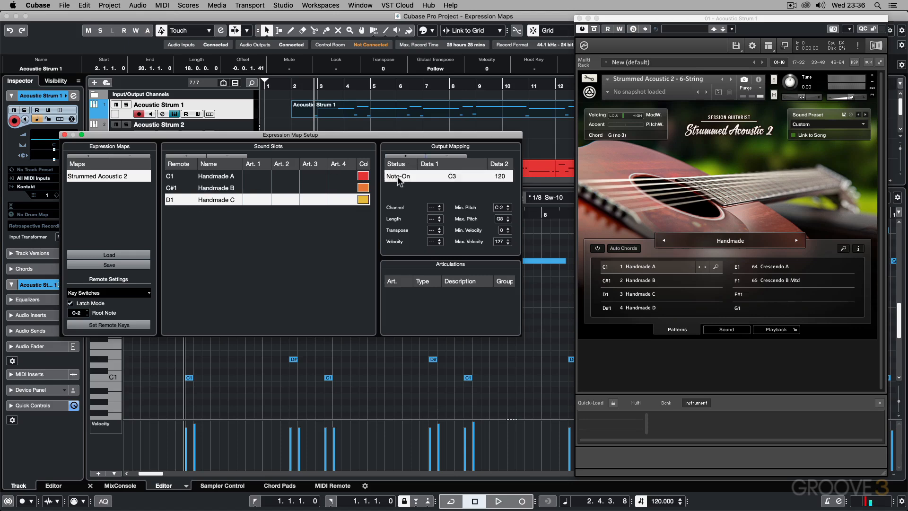
double_click(452, 176)
text(D1)
key(Return)
Step: Add a fourth sound slot with remote key D#1 and name it Handmade D
click(193, 156)
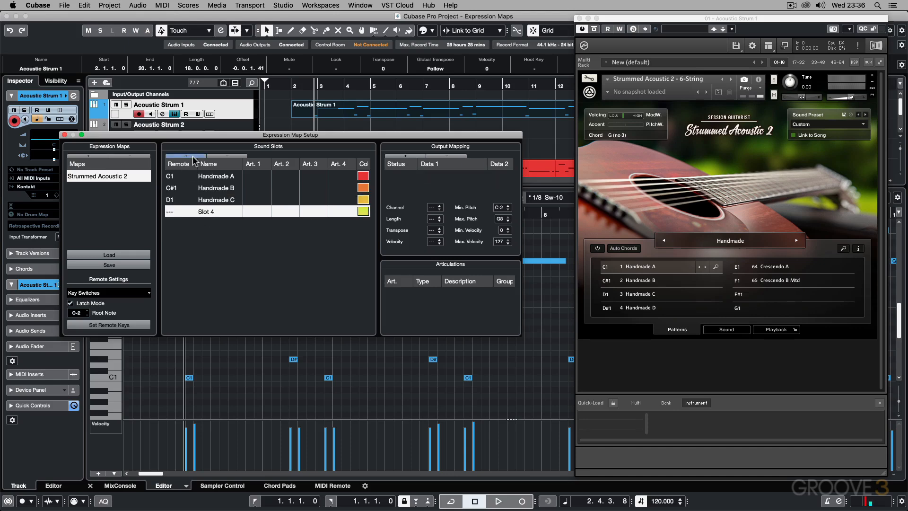
double_click(171, 212)
text(D#1)
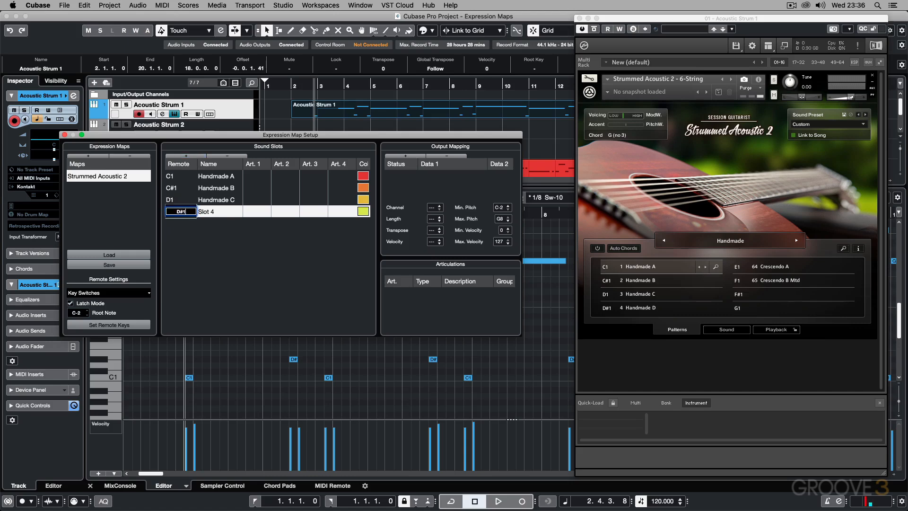
key(Return)
double_click(207, 213)
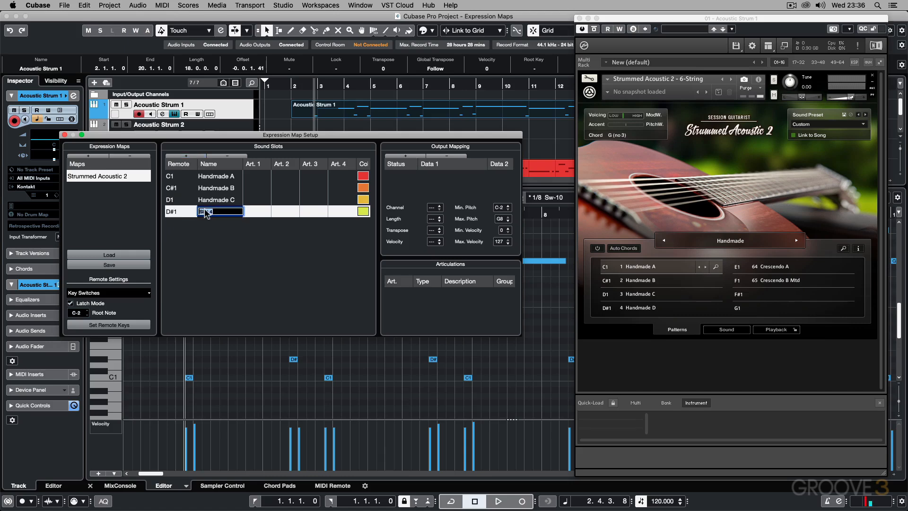
text(Handmade D)
key(Return)
Step: Add a Note-On output mapping to the Handmade D slot and set its Data 1 to D#1
click(405, 156)
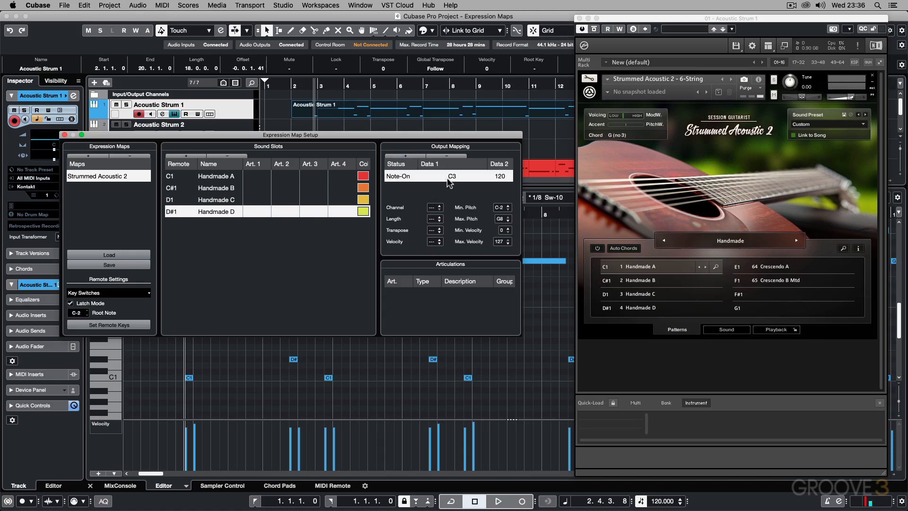
double_click(451, 176)
text(D#1)
key(Return)
Step: Add a fifth sound slot with remote key E1 and name it Cresc A
click(186, 156)
double_click(173, 223)
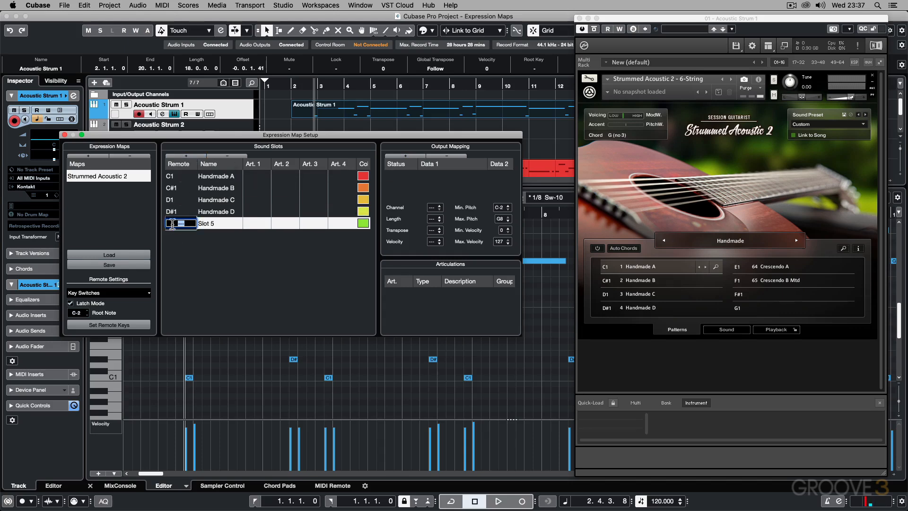
text(E1)
key(Return)
double_click(201, 223)
text(Cresc A)
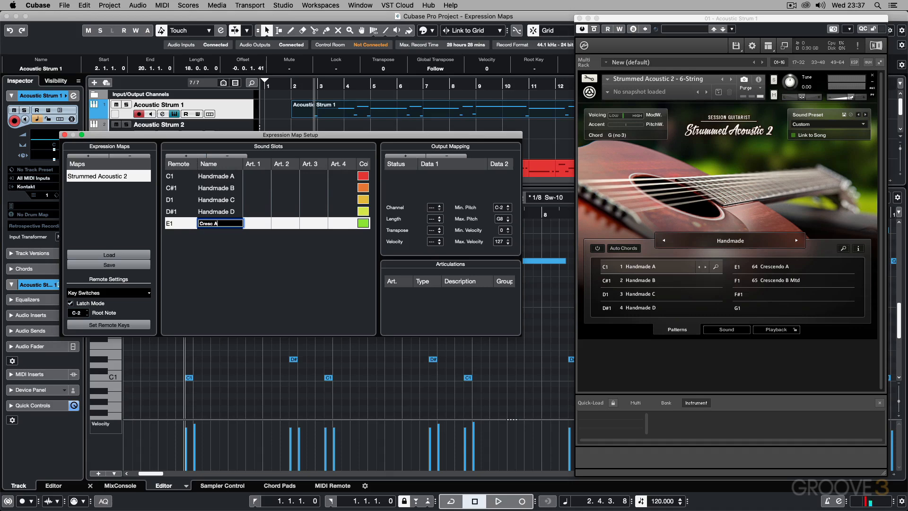
key(Return)
Step: Add a Note-On output mapping to the Cresc A slot and set its Data 1 to E1
click(405, 156)
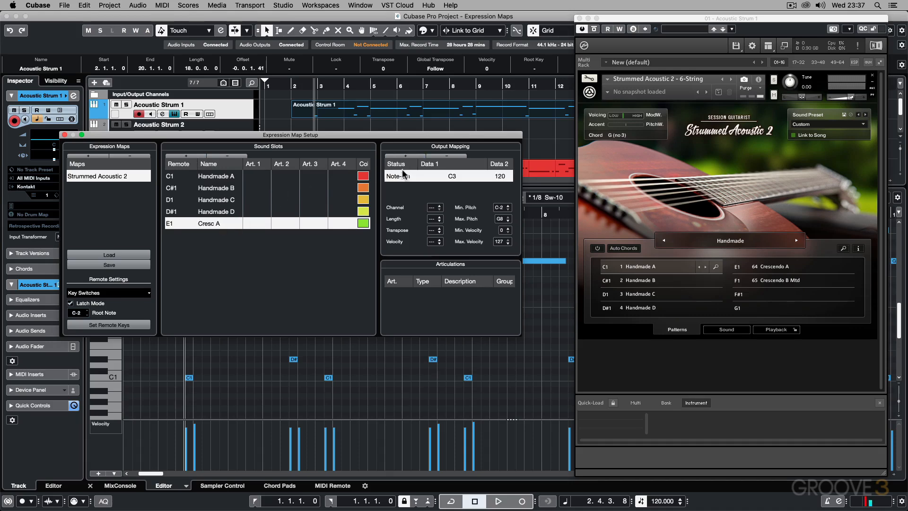
double_click(450, 177)
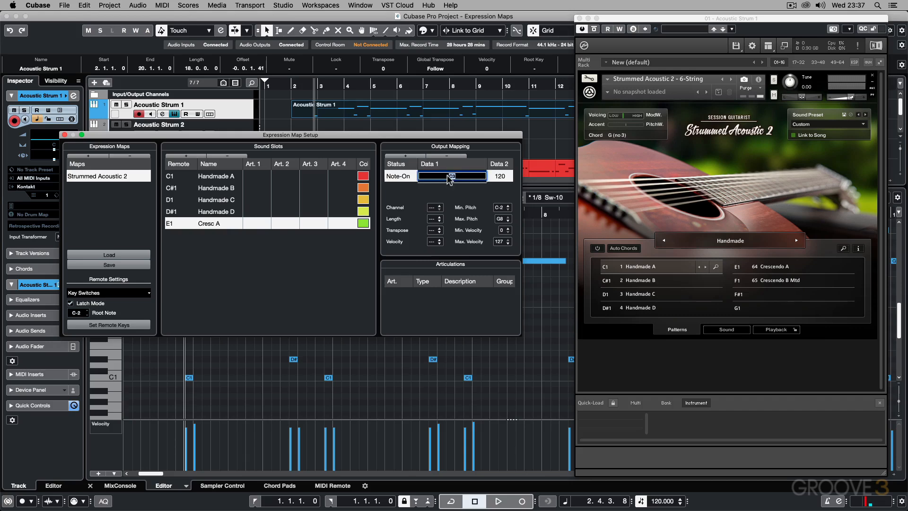
text(E1)
key(Return)
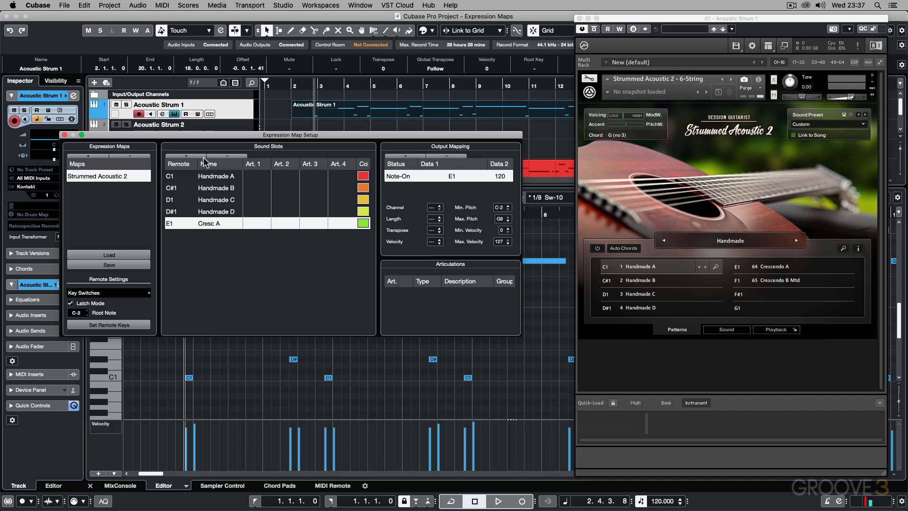
Step: Add a sixth sound slot with remote key F1 and name it Cresc B Muted
click(185, 156)
double_click(169, 235)
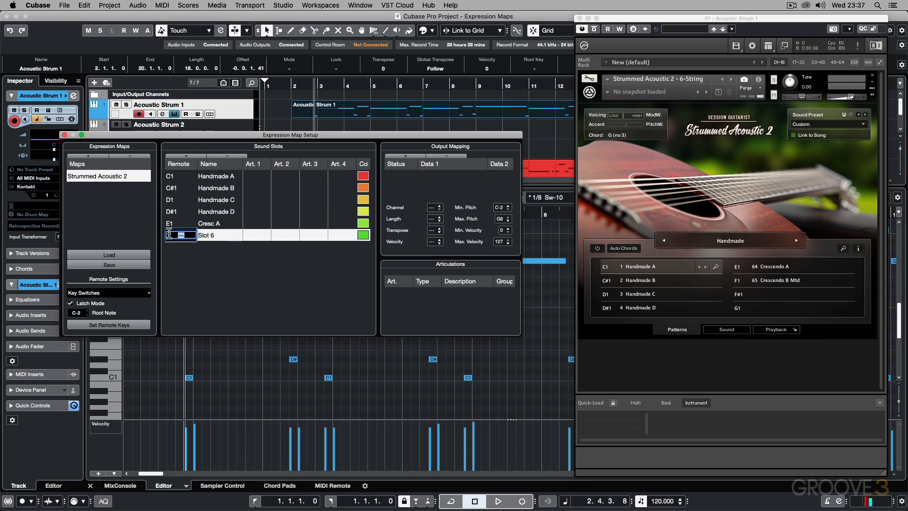
text(F1)
key(Return)
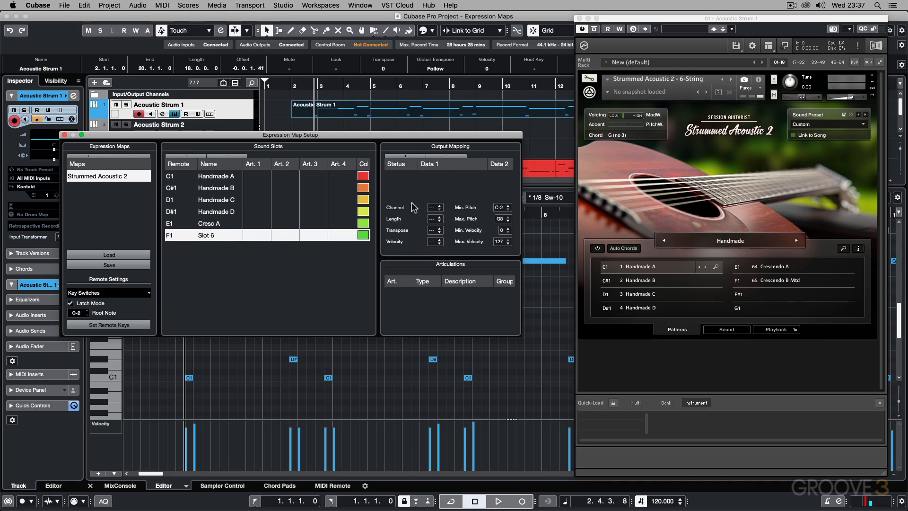
double_click(200, 235)
text(C)
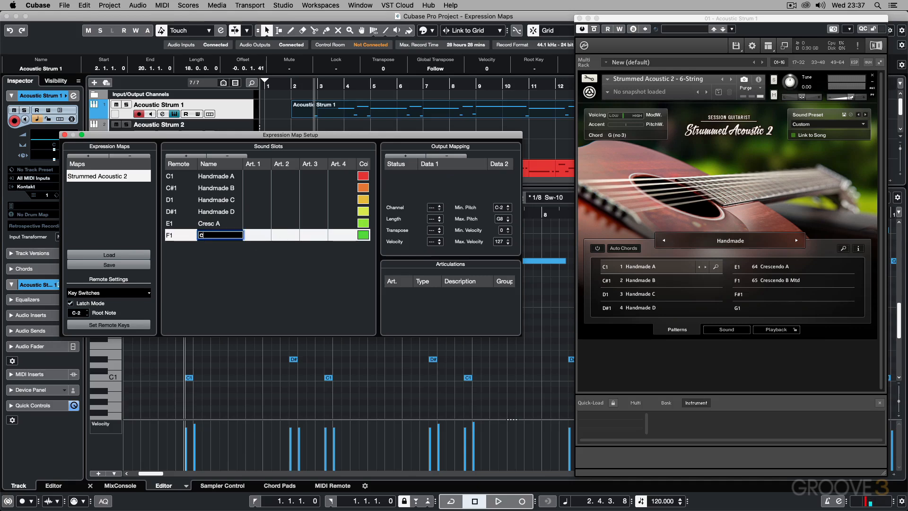
text(resc B Muted)
key(Return)
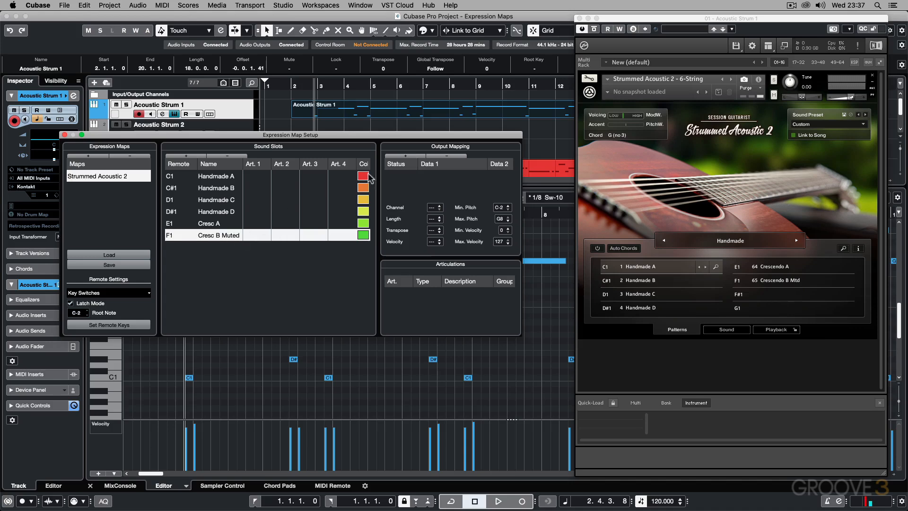
Step: Add a Note-On output mapping with Data 1 set to F1 to the Cresc B Muted slot, and check the Handmade A, B and C mappings
click(405, 156)
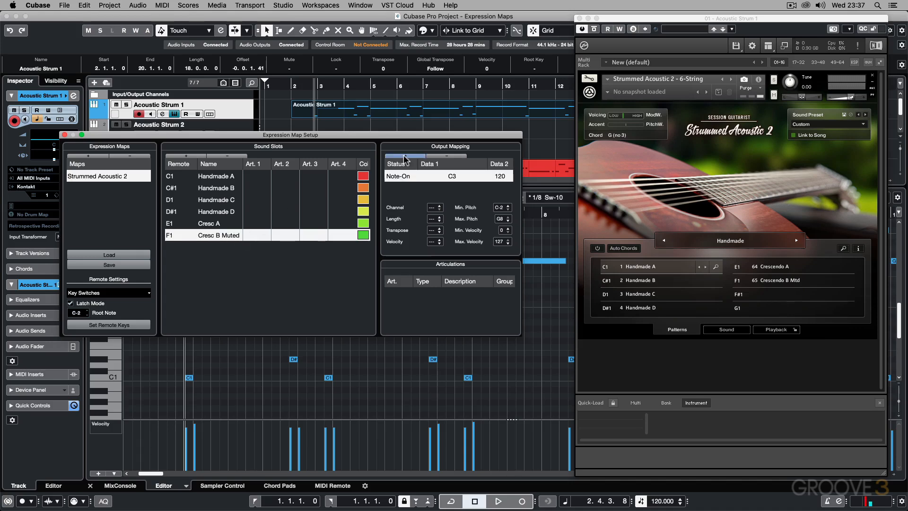
double_click(453, 176)
text(F1)
key(Return)
click(211, 178)
click(212, 188)
click(216, 201)
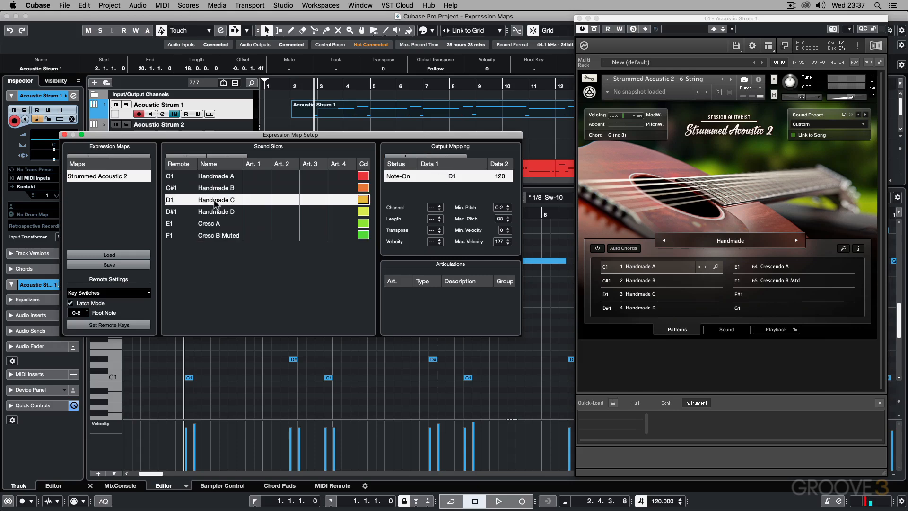
Step: Add a custom articulation to Art. 1 of the Handmade A slot and set its type to Direction
click(254, 177)
click(254, 178)
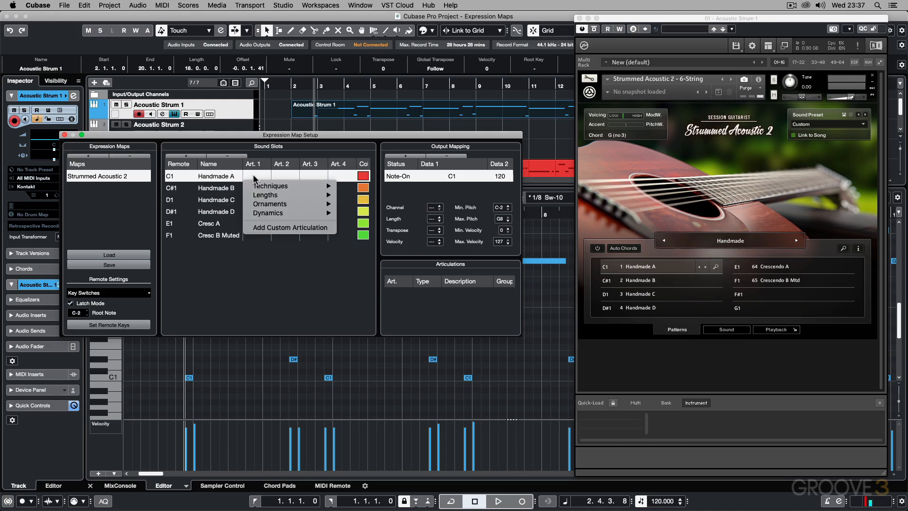
mouse_move(257, 185)
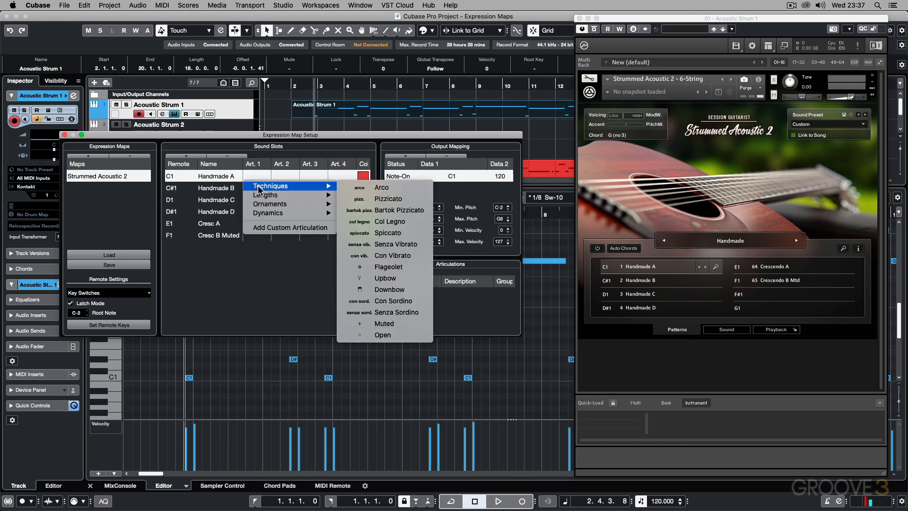
mouse_move(263, 206)
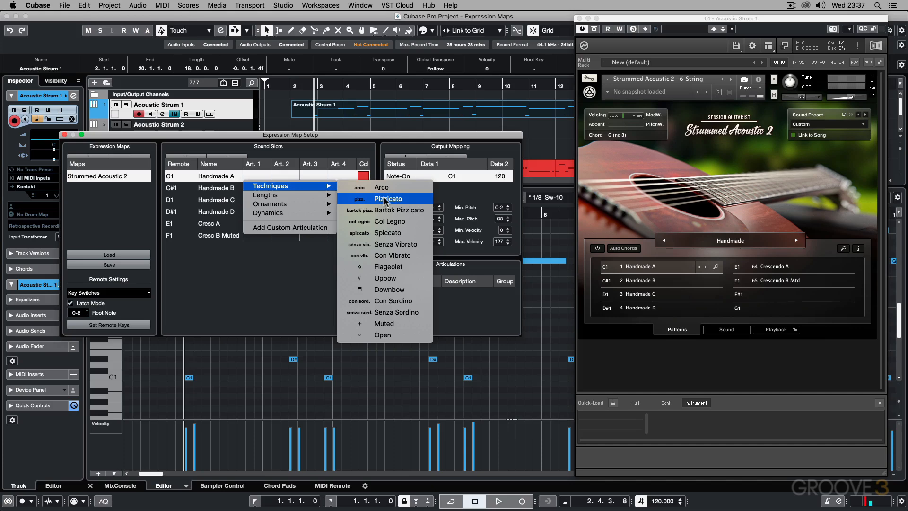
mouse_move(308, 196)
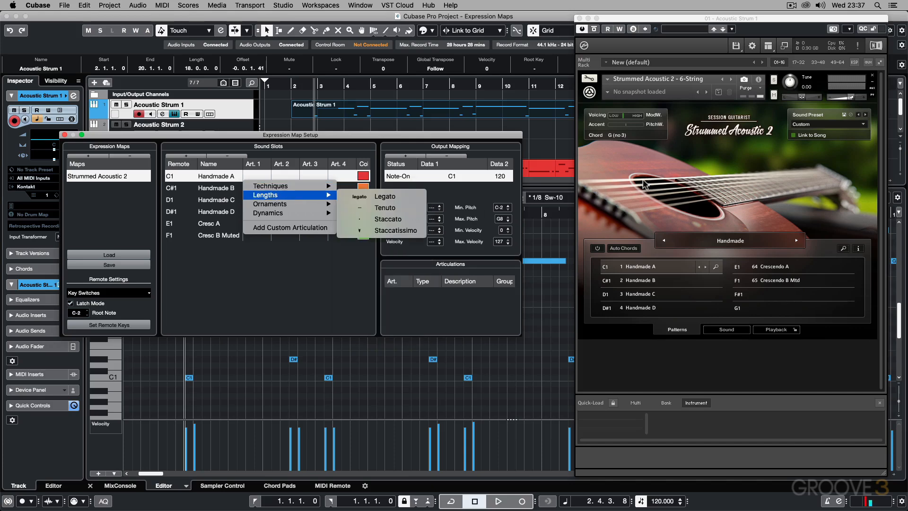
click(312, 229)
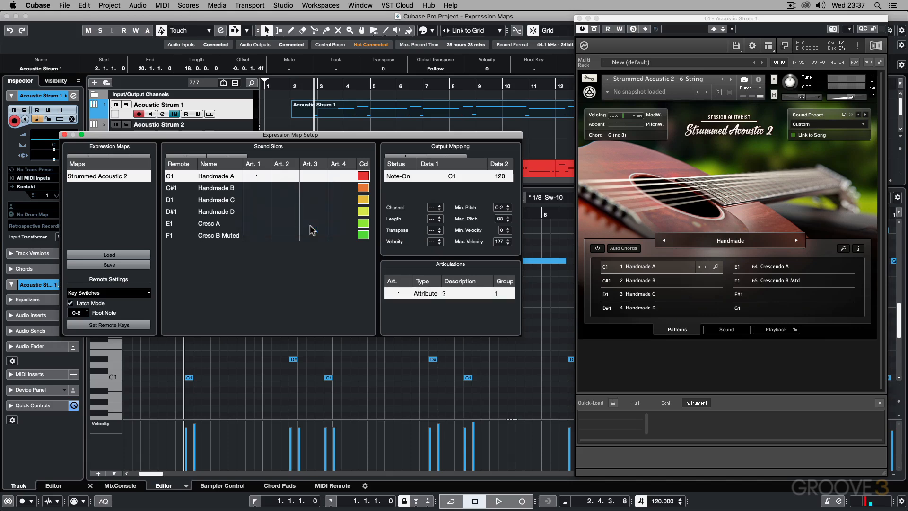
click(419, 291)
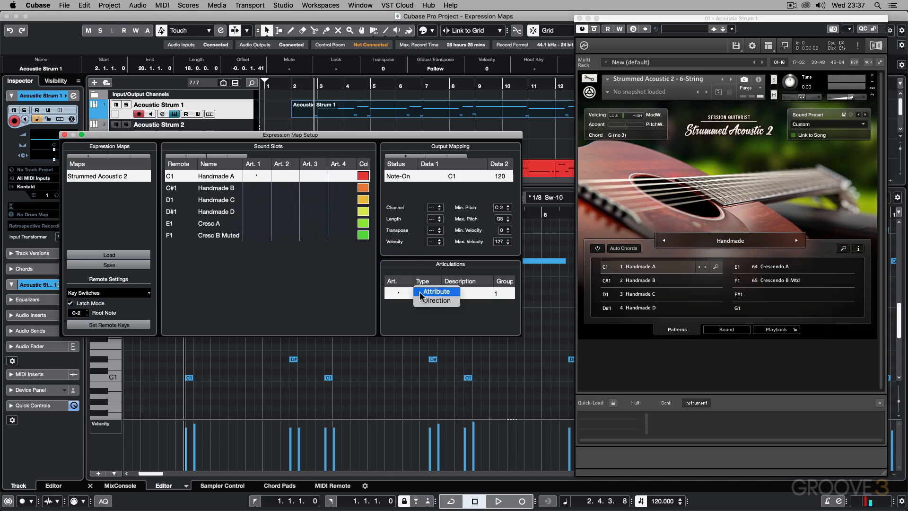
click(425, 301)
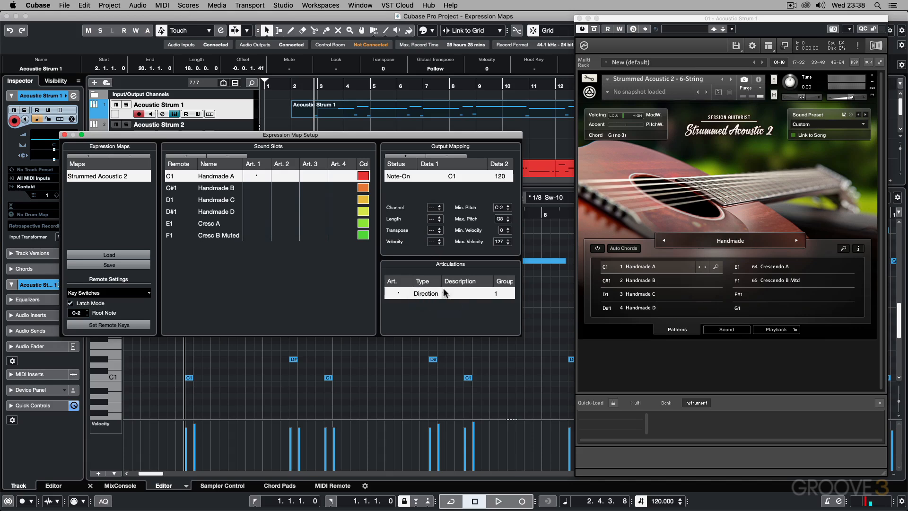
Step: Set the description of Handmade A's custom articulation to Strum A
double_click(445, 293)
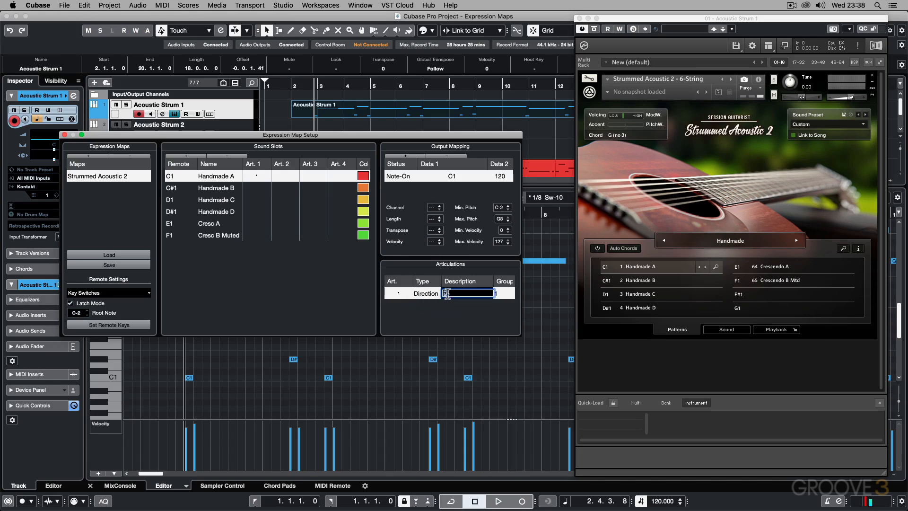
text(Strum A)
key(Return)
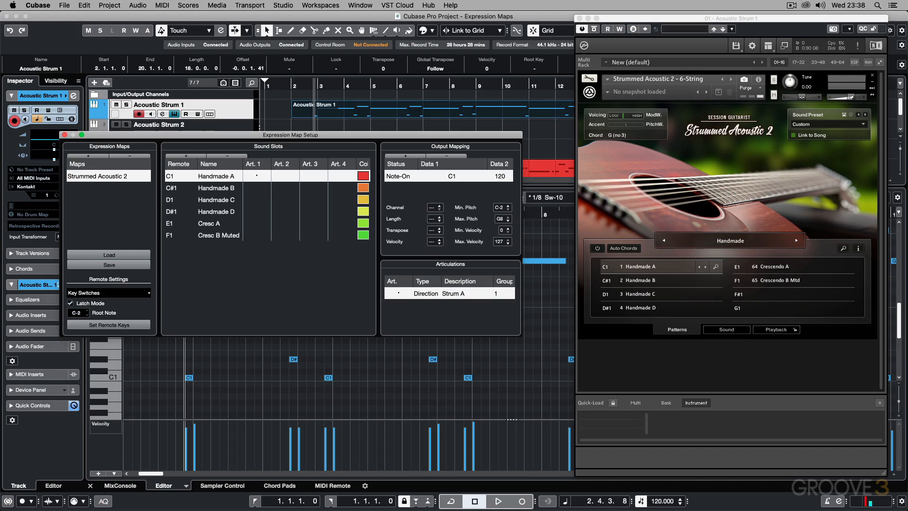
Step: Add a custom articulation to Art. 1 of the Handmade B slot, with type Direction and description Strum B
click(235, 188)
click(256, 188)
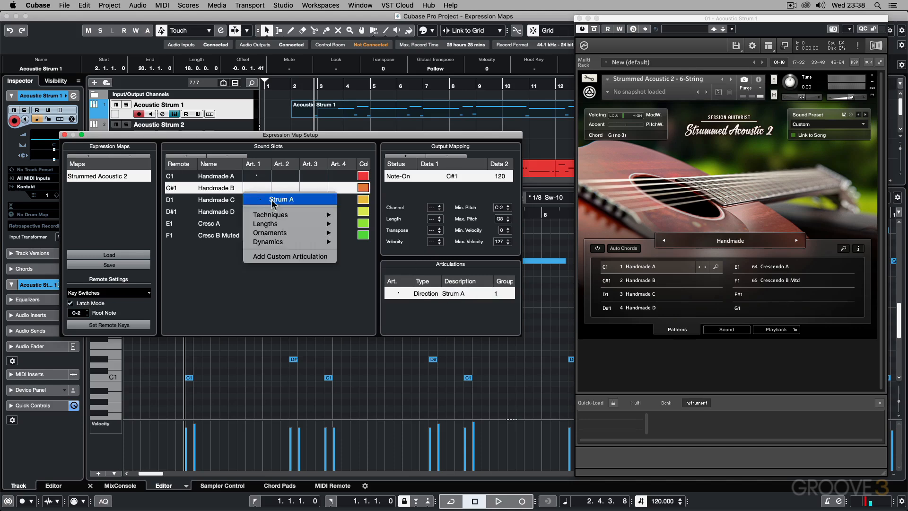
click(286, 256)
click(423, 305)
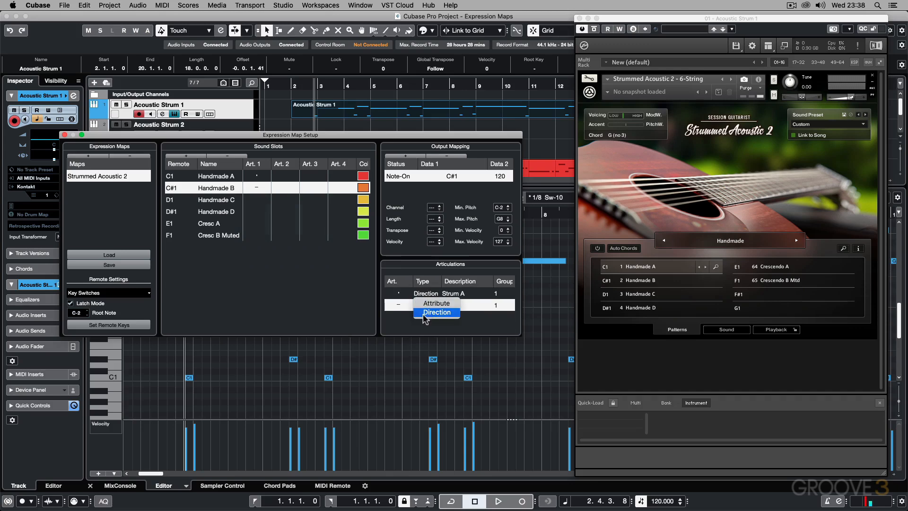
click(423, 312)
double_click(447, 306)
text(Strum B)
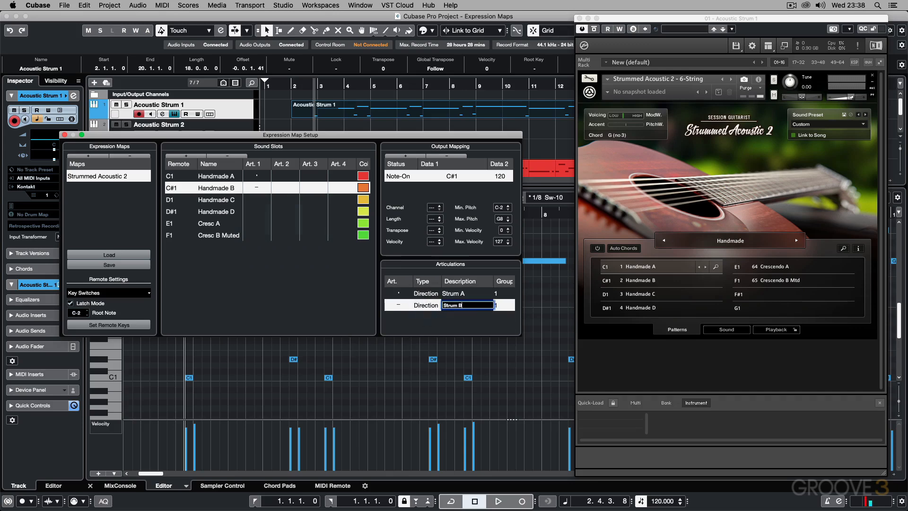
key(Return)
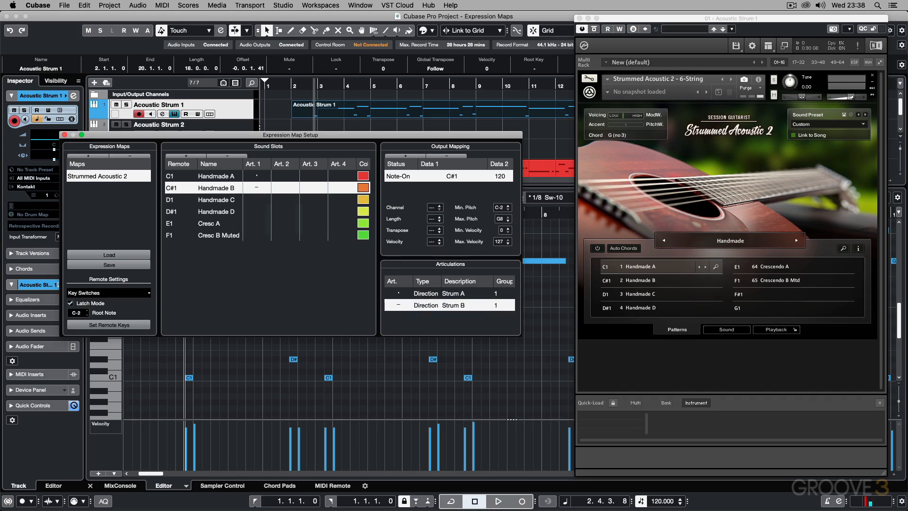
Step: Add a custom articulation to Art. 1 of the Handmade C slot, with type Direction and description Strum C
click(257, 199)
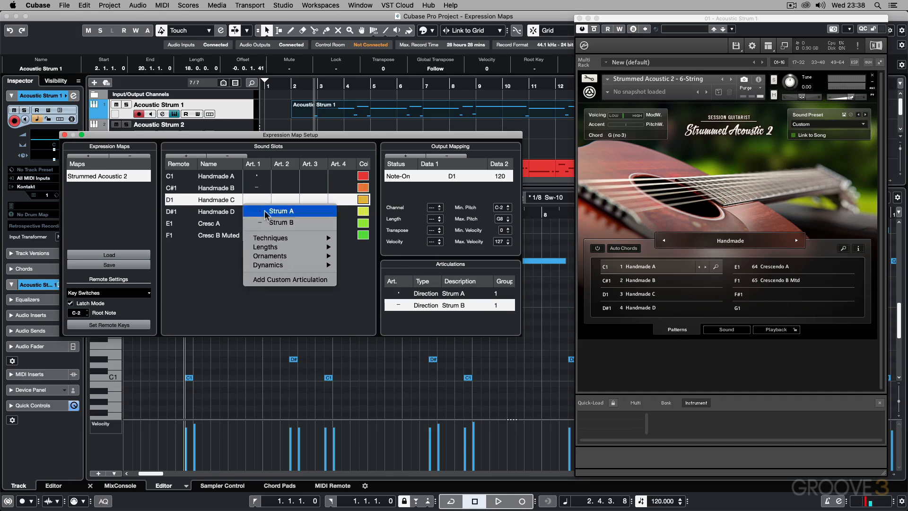
click(280, 279)
click(429, 317)
click(435, 324)
double_click(452, 318)
text(Strum C)
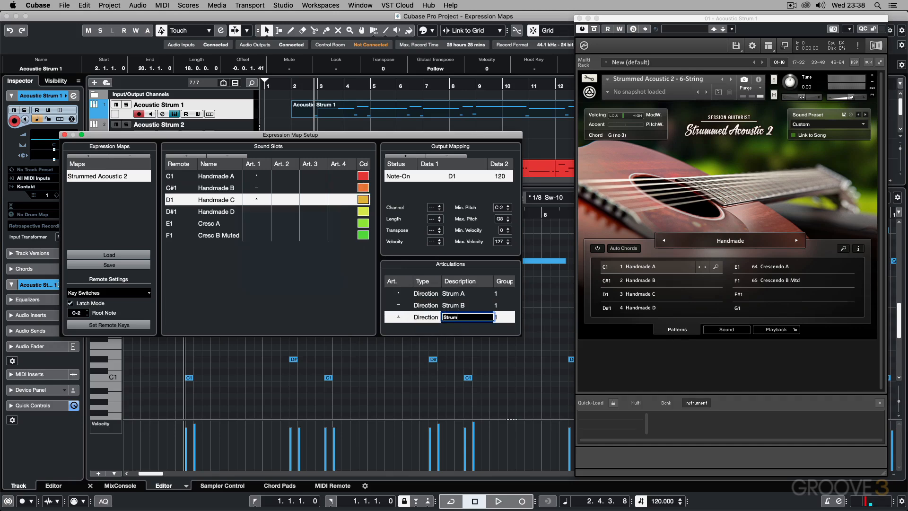
key(Return)
Step: Add a custom articulation to Art. 1 of the Handmade D slot, with type Direction and description Strum D
click(257, 211)
click(282, 303)
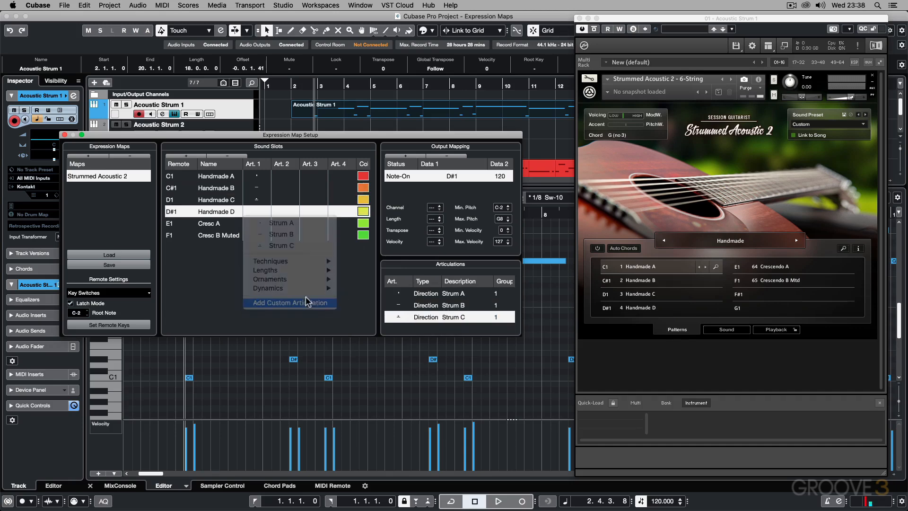
click(427, 321)
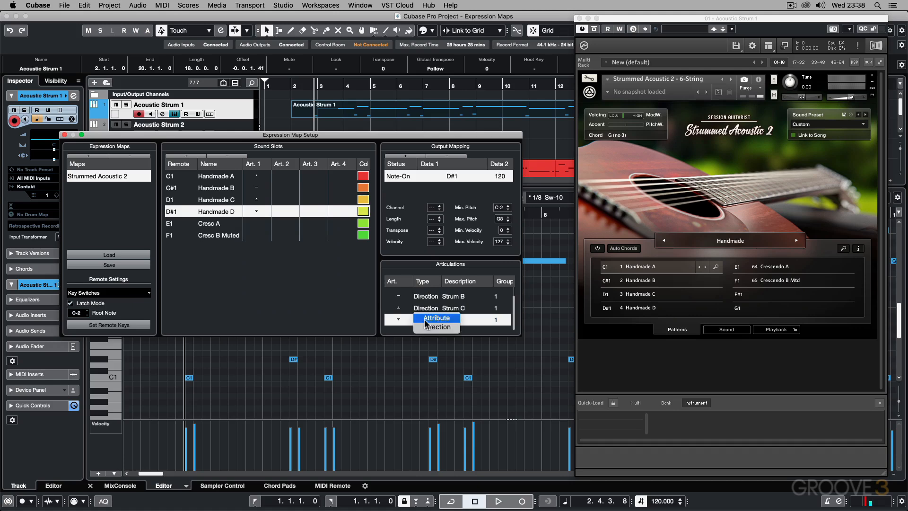
click(434, 327)
double_click(447, 321)
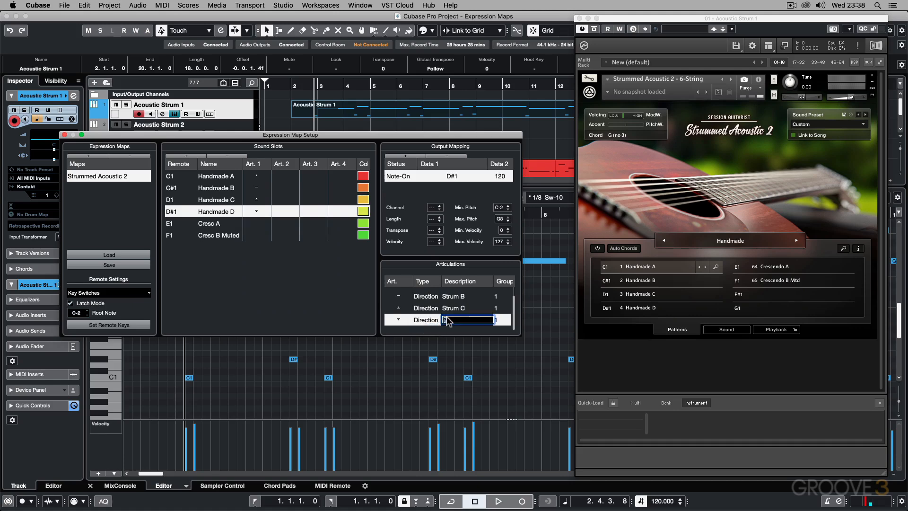
text(Str)
key(Return)
Step: Add a custom articulation to Art. 1 of the Cresc A slot, with type Direction and description Cresc A
click(258, 226)
click(257, 226)
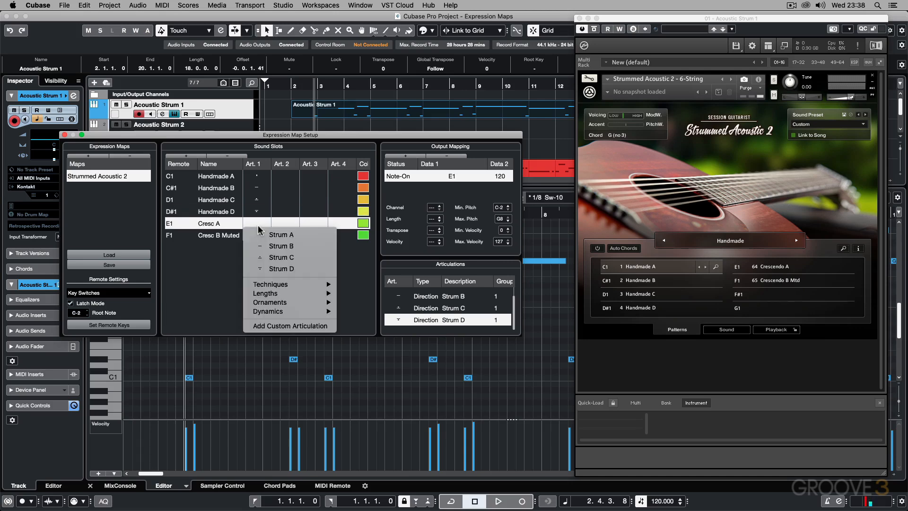
click(282, 326)
click(425, 323)
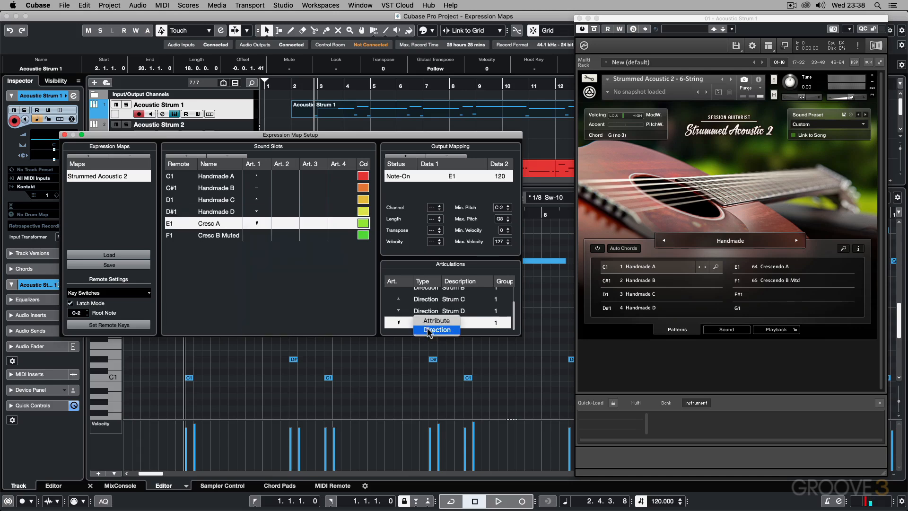
click(430, 331)
text(Cresc)
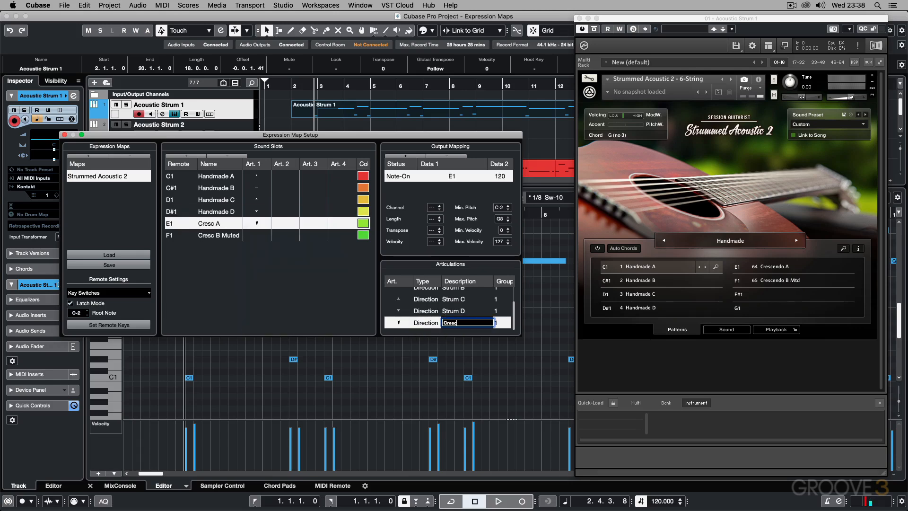
text( A)
key(Return)
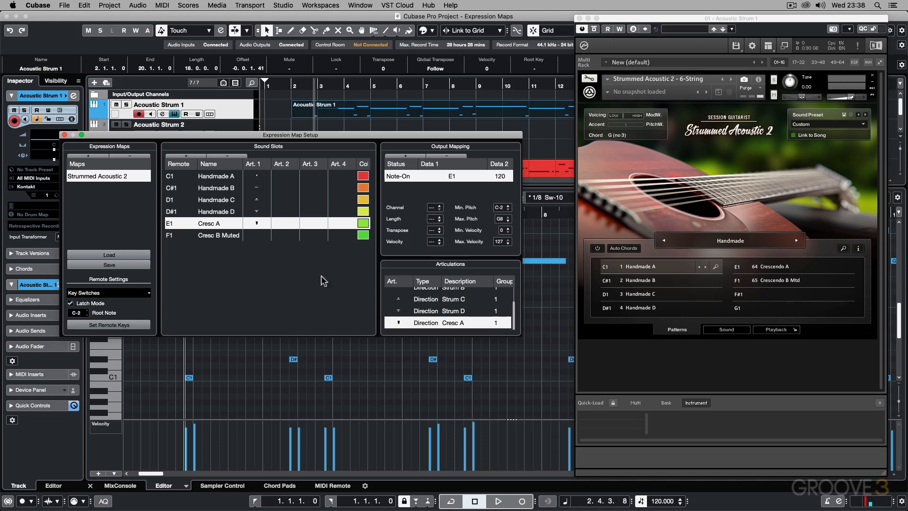
Step: Add a custom articulation to Art. 1 of the Cresc B Muted slot, with type Direction and description Cresc B Muted
click(261, 236)
click(260, 236)
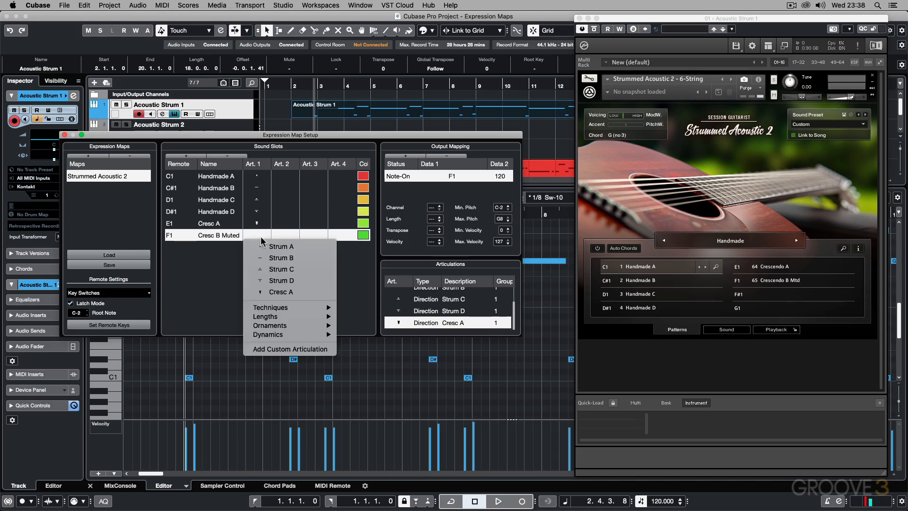
click(277, 349)
click(420, 326)
click(428, 333)
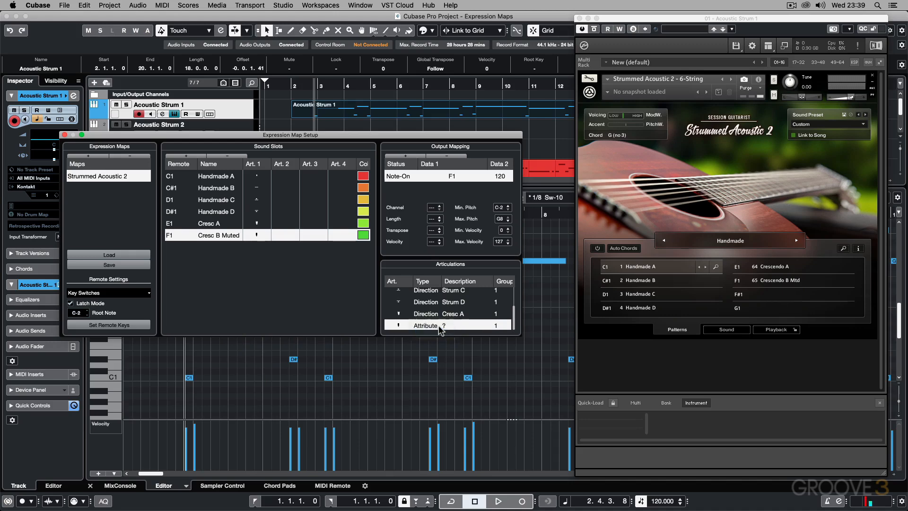
double_click(444, 327)
text(Cresc)
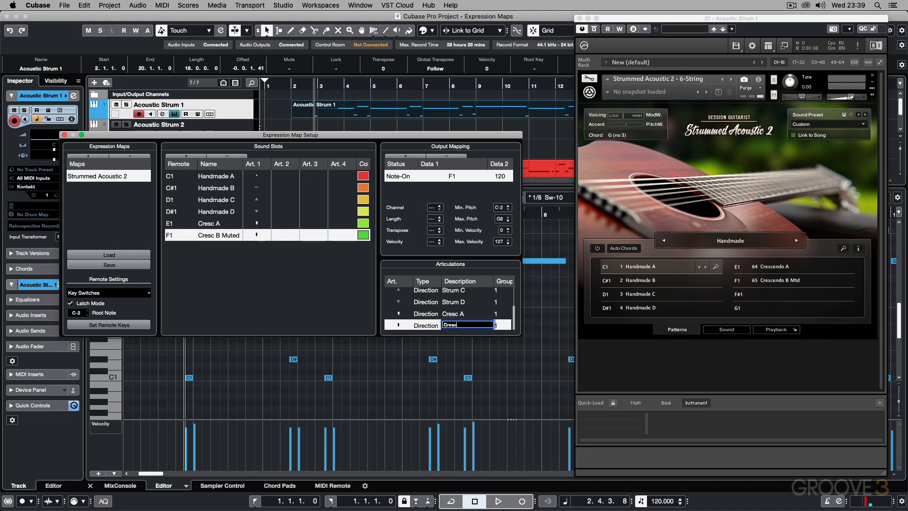
text( B Muted)
key(Return)
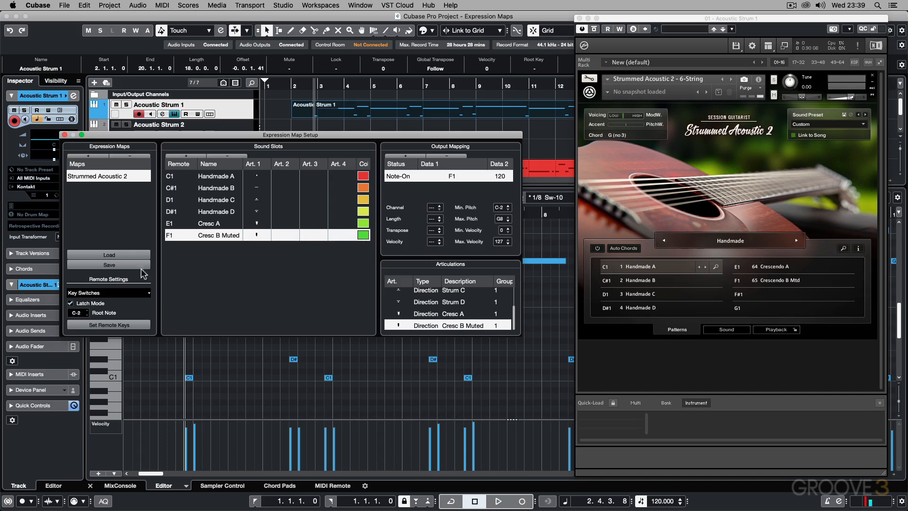
Step: Save the expression map, close its setup window and assign Strummed Acoustic 2 to the Acoustic Strum 1 track
click(117, 265)
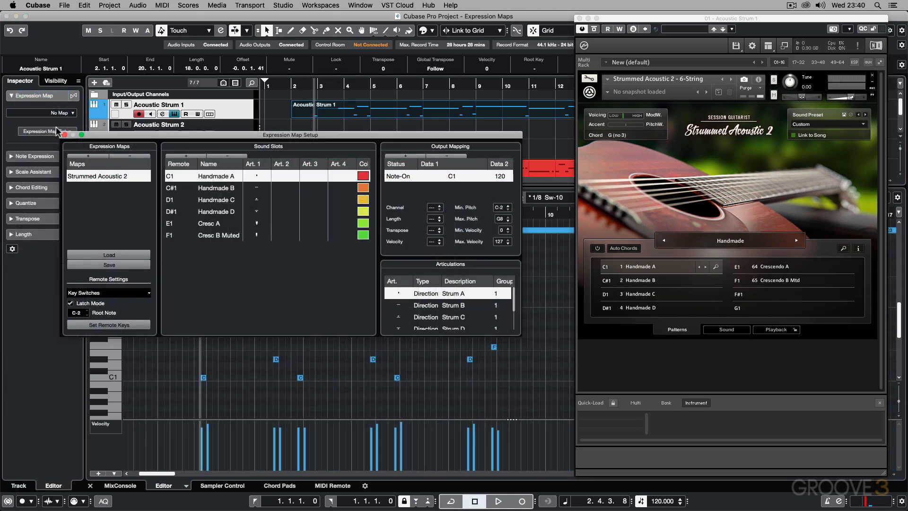
click(64, 135)
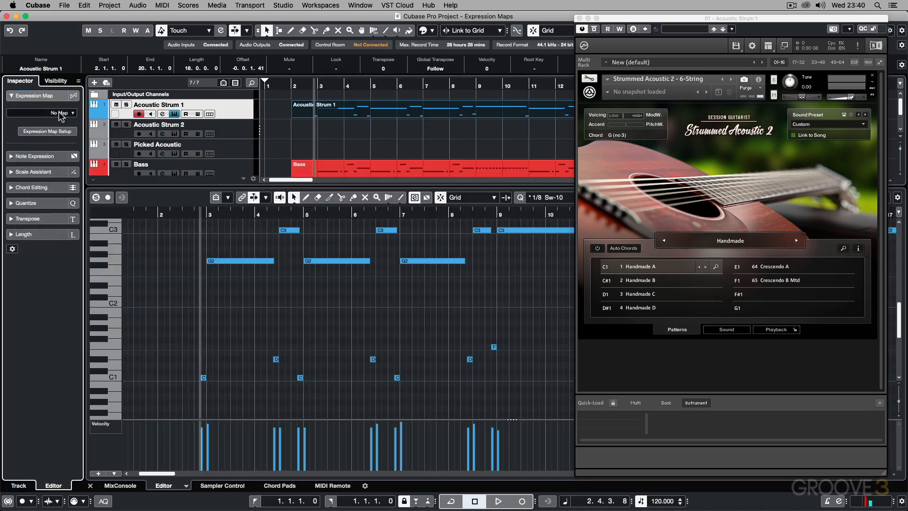
click(60, 114)
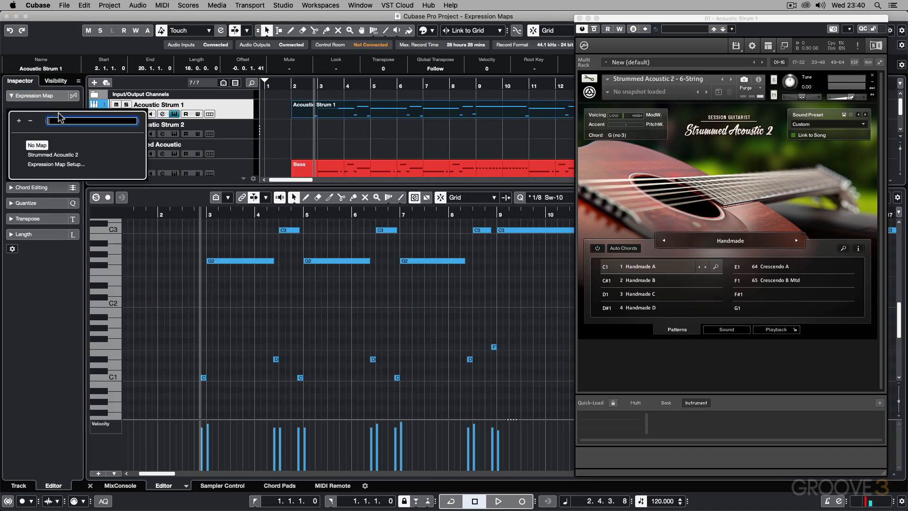
click(61, 153)
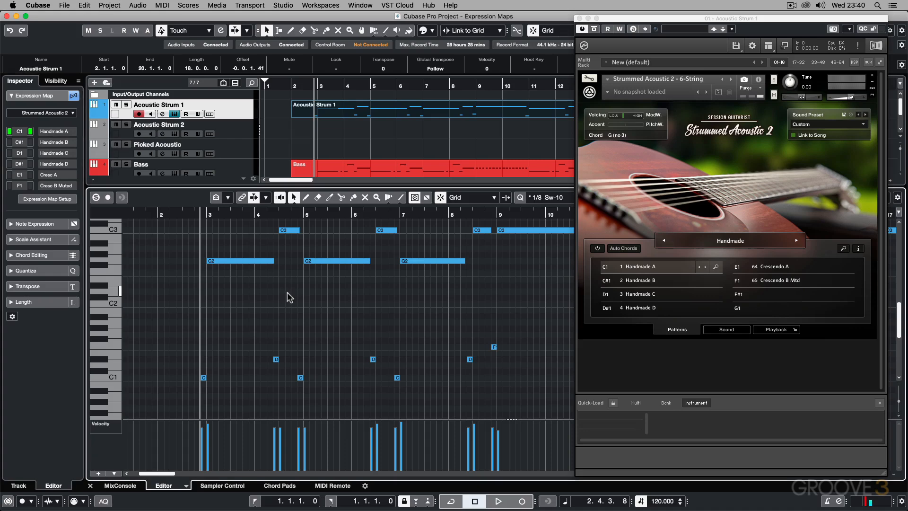
Step: Delete all the low keyswitch notes between C1 and F1 across the whole Acoustic Strum 1 part
key(g)
key(g)
key(g)
key(g)
key(g)
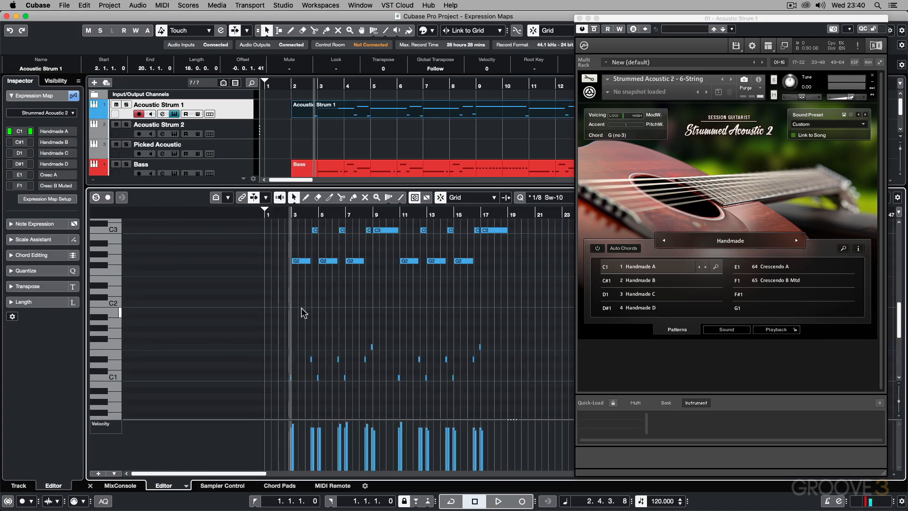
drag(282, 319, 538, 386)
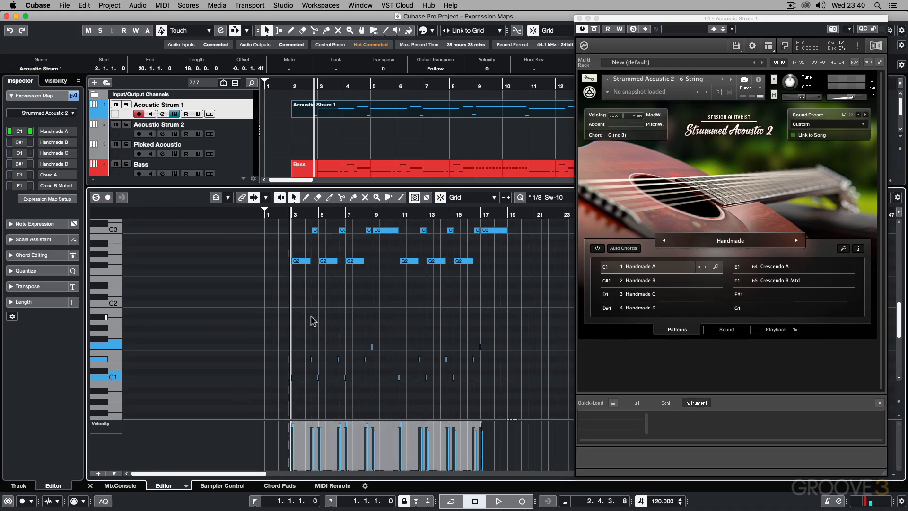
key(Delete)
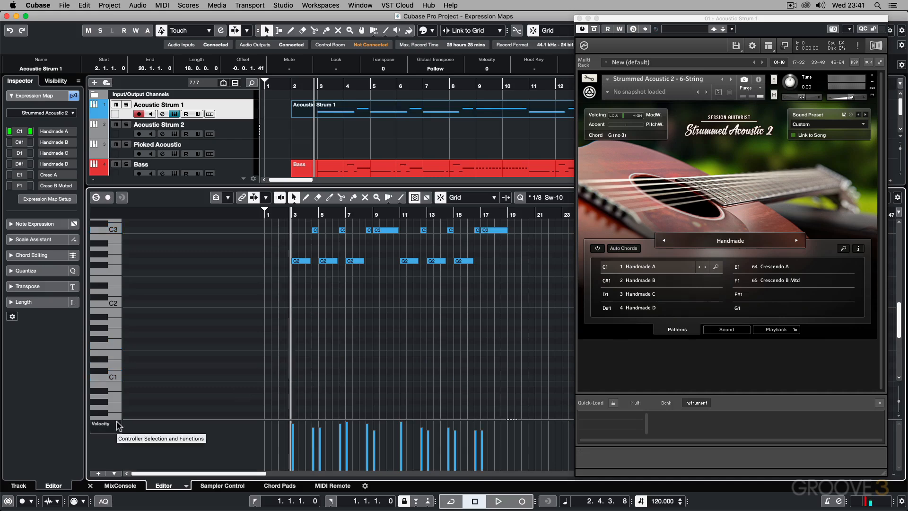
Step: Switch the velocity controller lane to Articulations/Dynamics and enlarge it so the articulation rows are readable
click(116, 421)
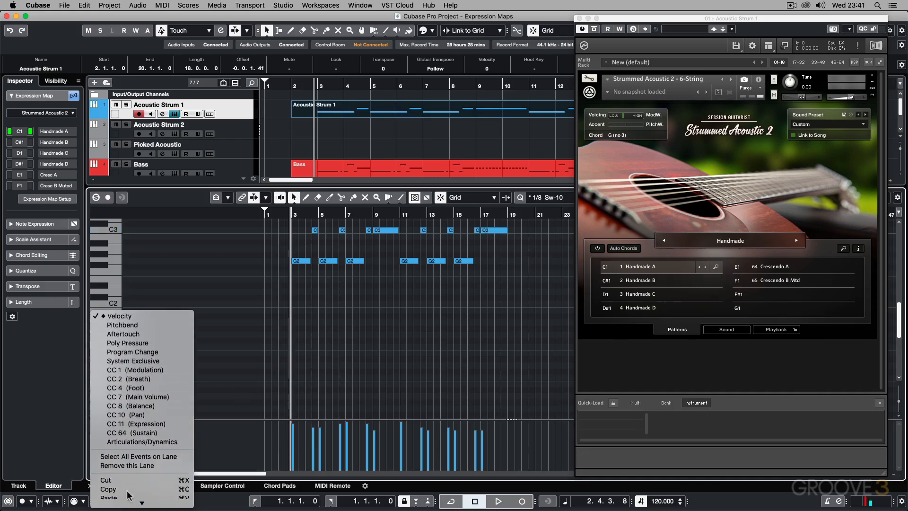
click(135, 443)
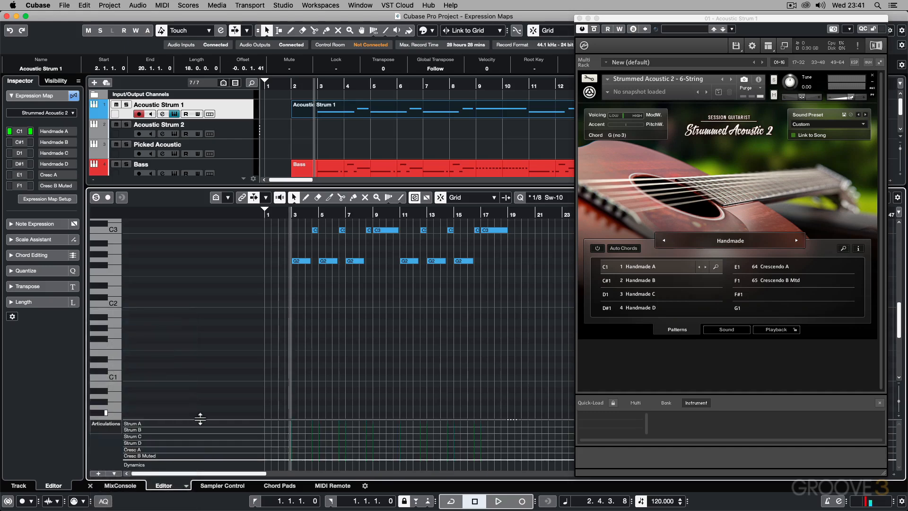
drag(202, 419, 214, 333)
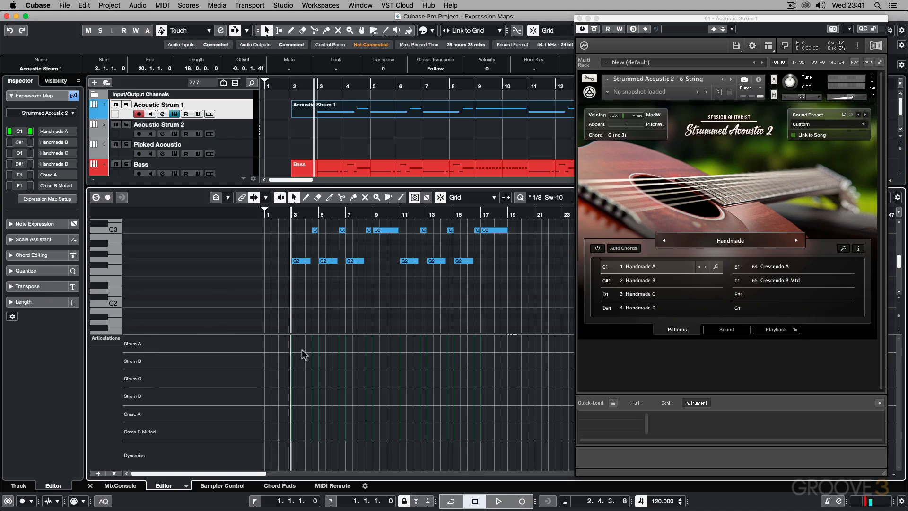
Step: Draw a Strum A articulation at bar 3, under the start of the first G2 note
key(h)
key(h)
key(h)
key(h)
key(h)
key(h)
key(h)
key(h)
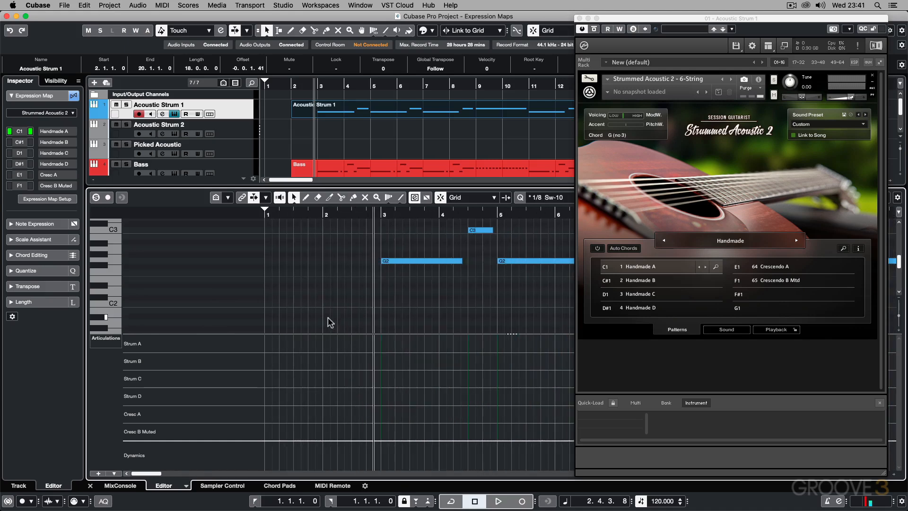
click(410, 265)
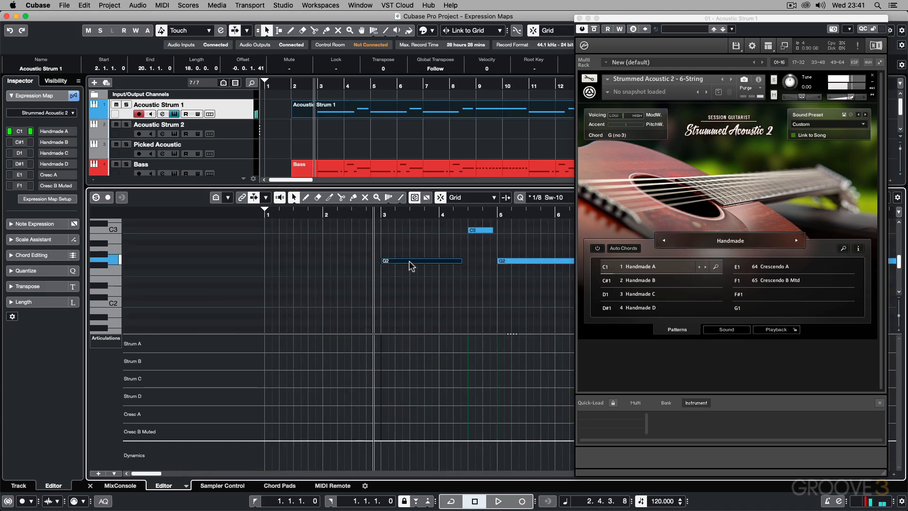
click(382, 213)
right_click(401, 339)
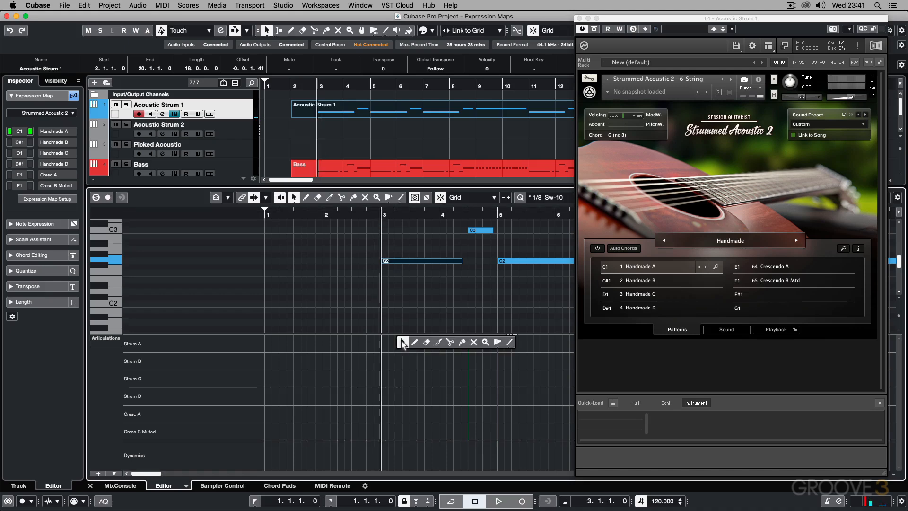
click(403, 339)
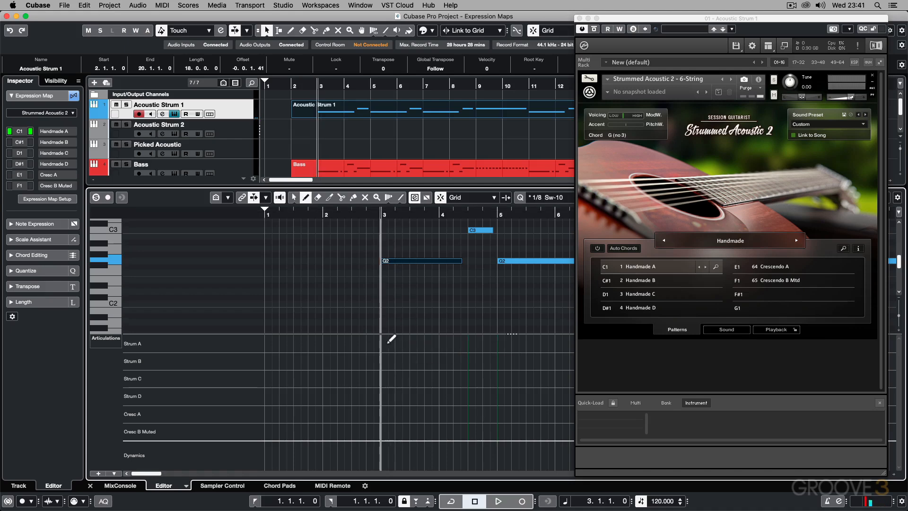
click(383, 343)
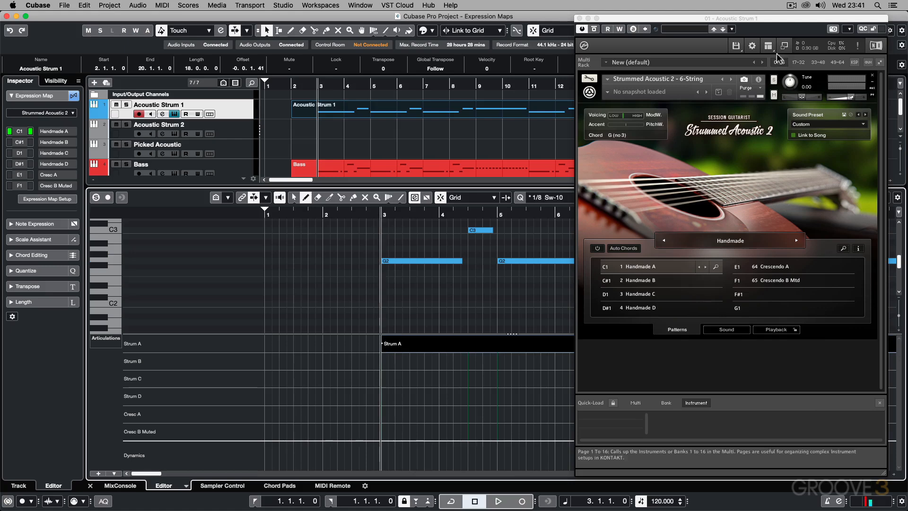
Step: Close the guitar instrument window and draw a Strum D articulation at 4.3, under the first C3 note
click(579, 18)
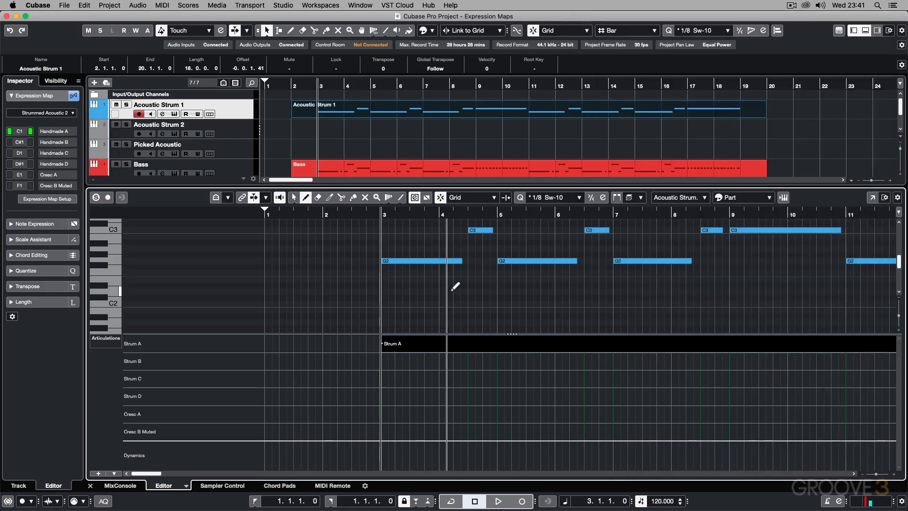
scroll(453, 307, right, 3)
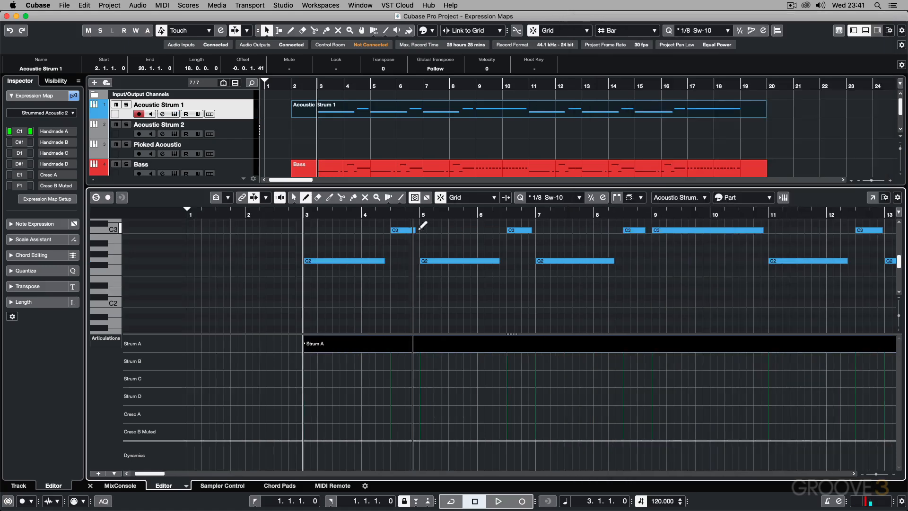
click(397, 214)
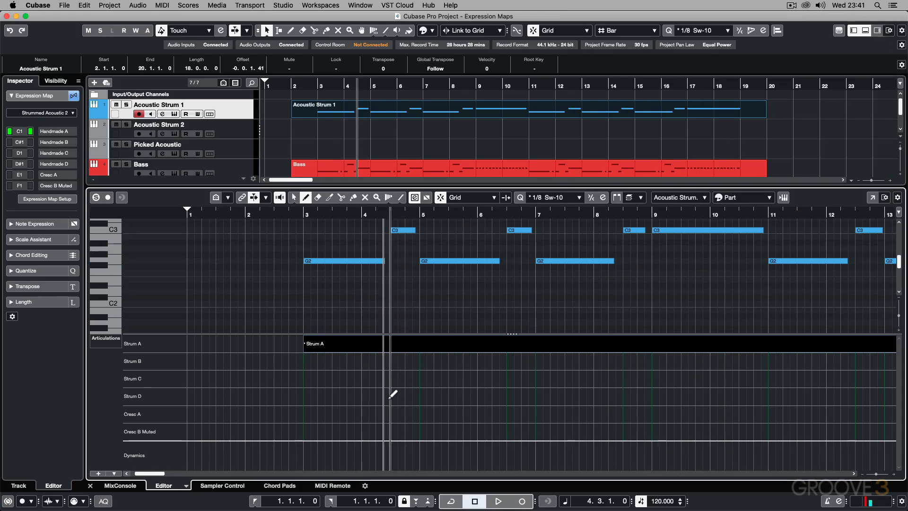
click(395, 395)
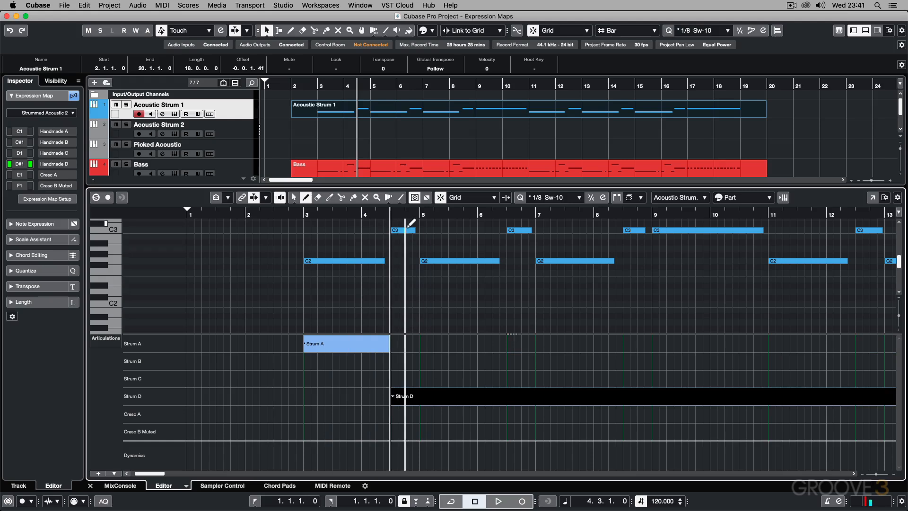
Step: Draw Strum A at bars 5 and 7, Strum D midway through bars 6 and 8, and Cresc B Muted at bar 9
click(421, 344)
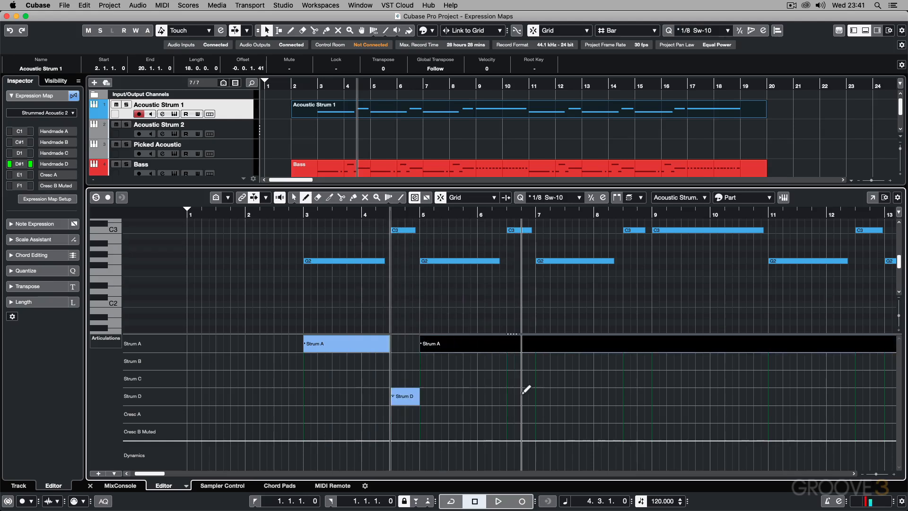
click(512, 397)
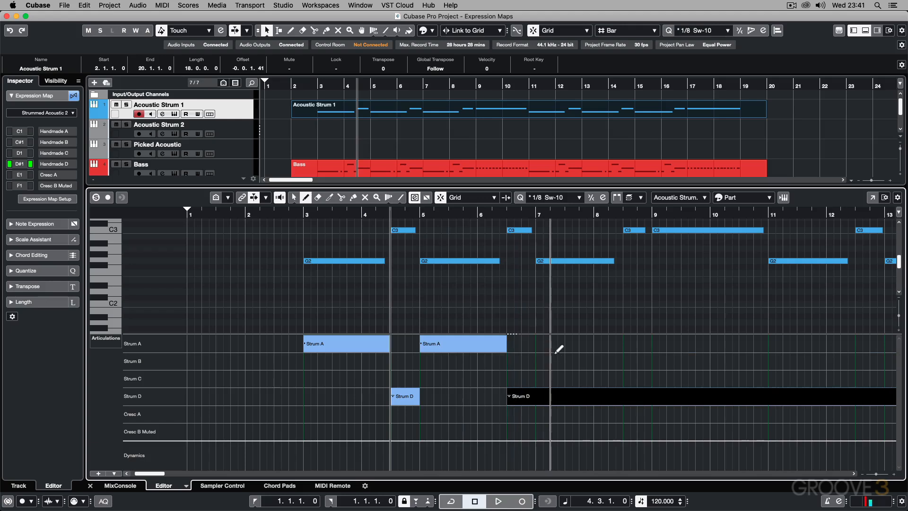
click(544, 342)
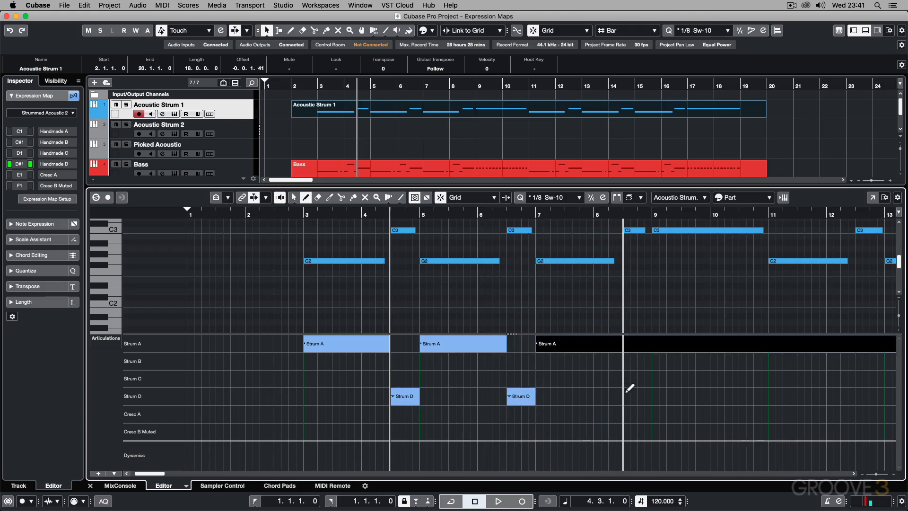
click(627, 392)
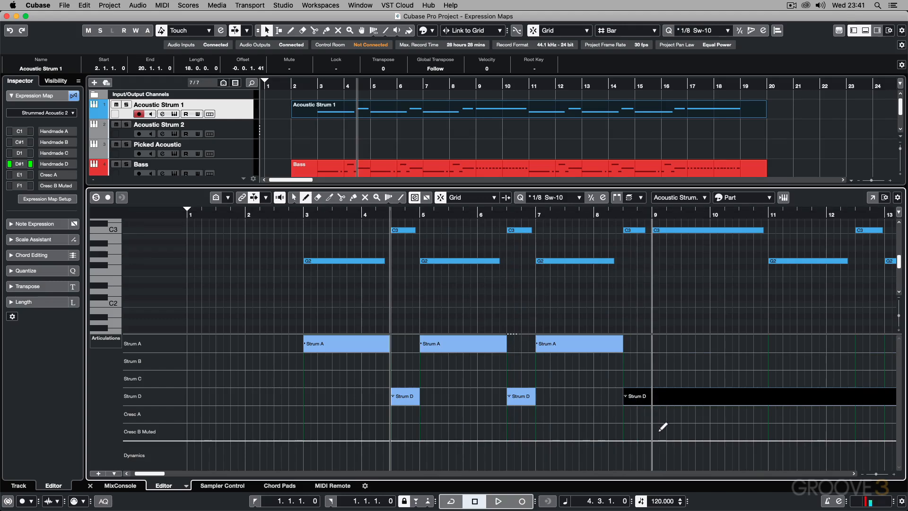
click(661, 430)
scroll(667, 399, right, 4)
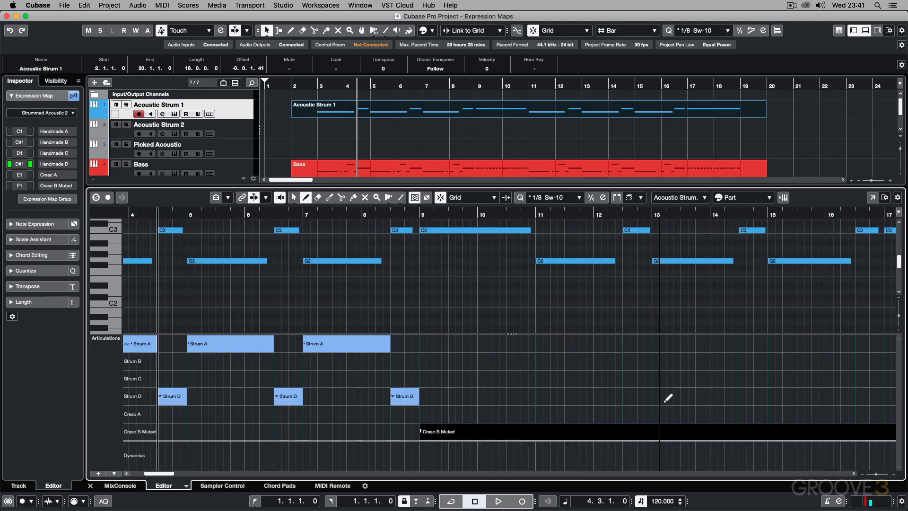
Step: Draw Strum A articulations at bars 11 and 13, and Strum D midway through bars 12 and 14
click(539, 344)
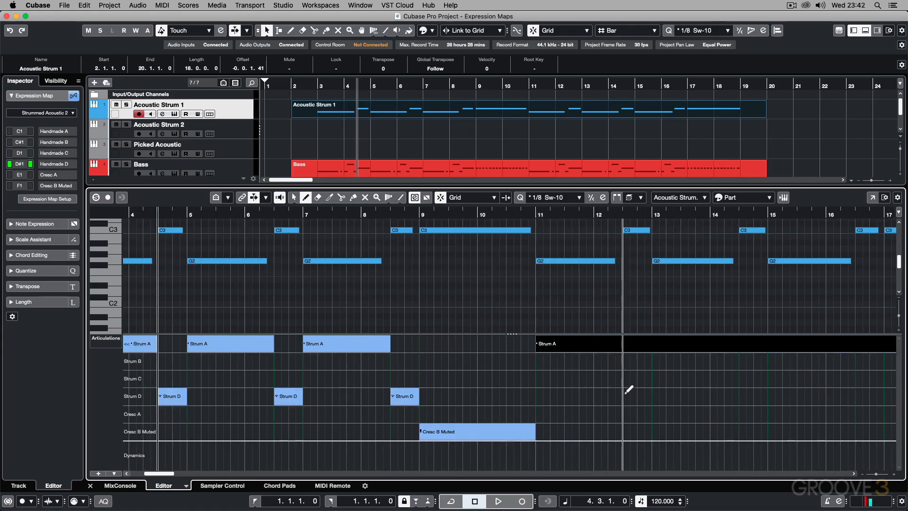
click(625, 393)
click(661, 341)
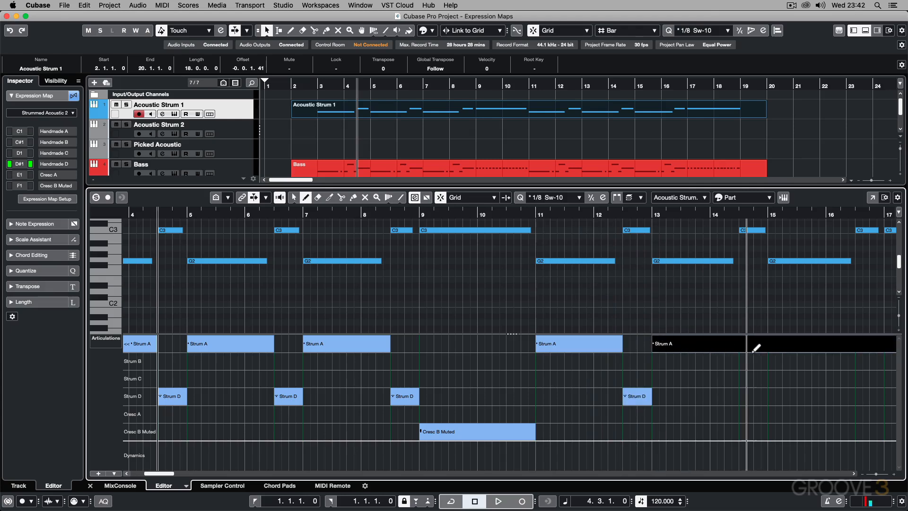
click(741, 394)
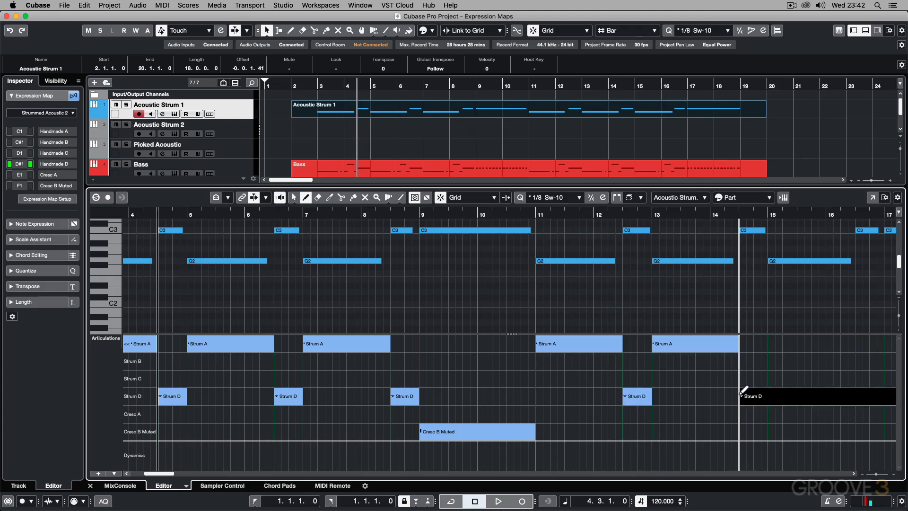
Step: Draw Strum A at bar 15, Strum D midway through bar 16, and Cresc A at bar 17
click(769, 215)
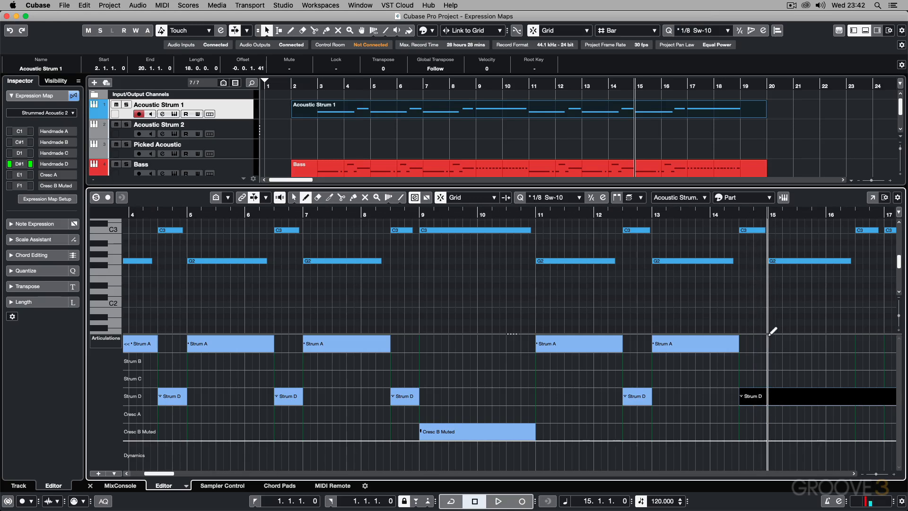
click(769, 335)
scroll(770, 331, right, 5)
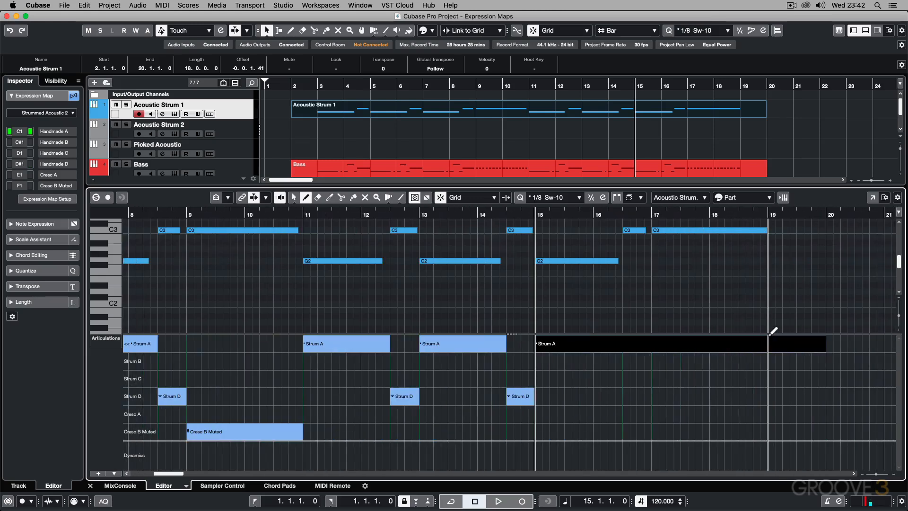
click(628, 392)
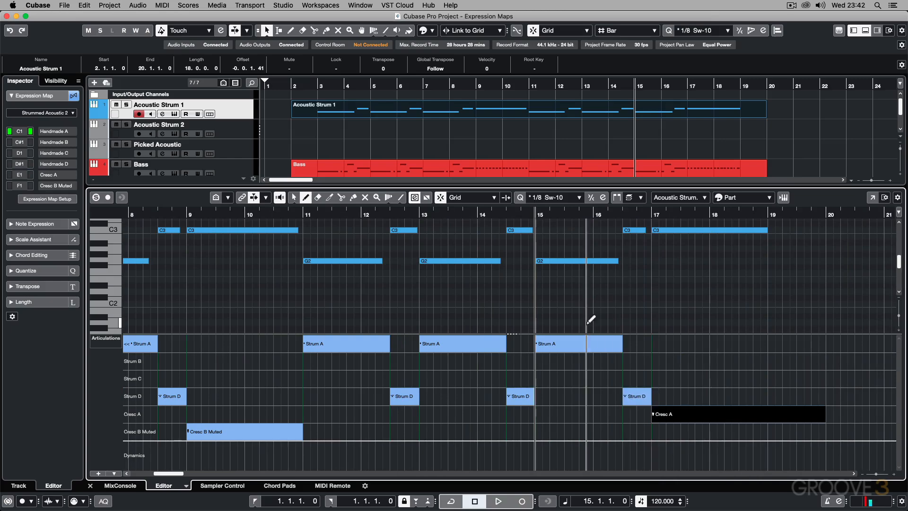
Step: Play the arrangement from bar 3 with the Acoustic Strum 1 instrument open to check its pattern switching against the articulations
key(g)
key(g)
key(g)
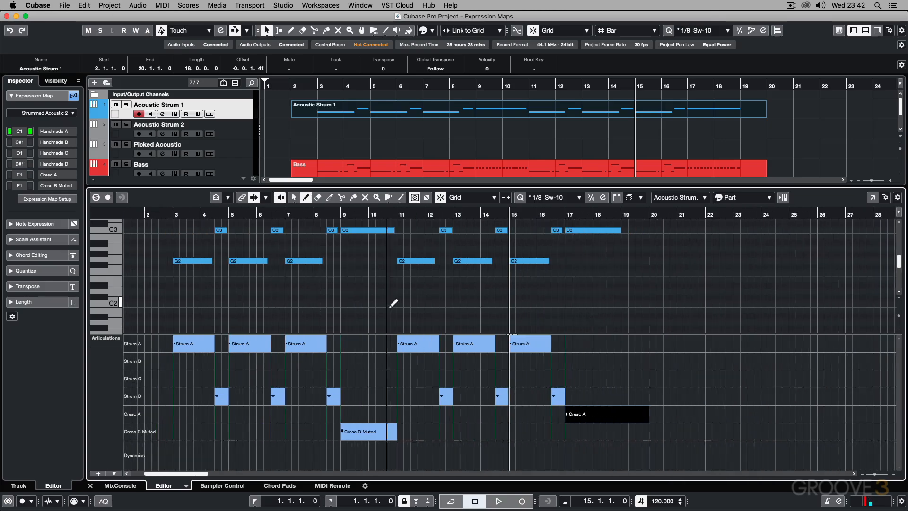
scroll(411, 296, left, 3)
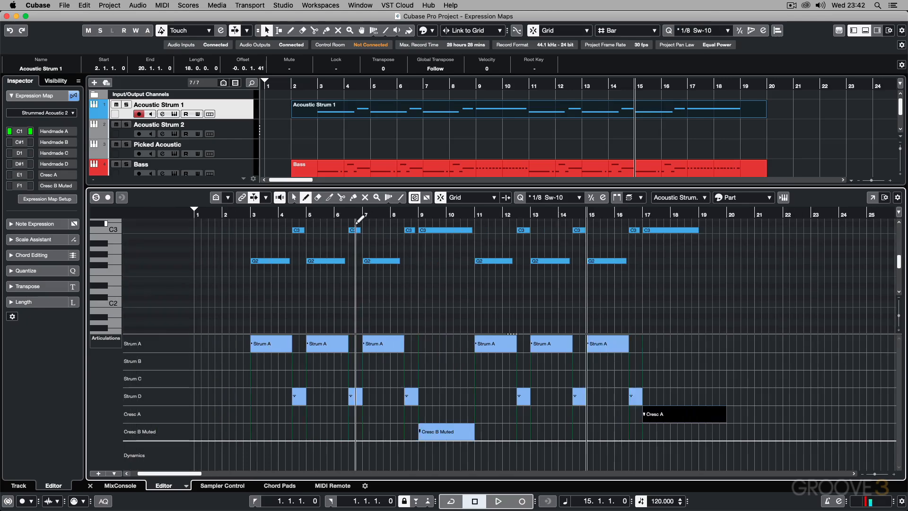
key(1)
click(252, 214)
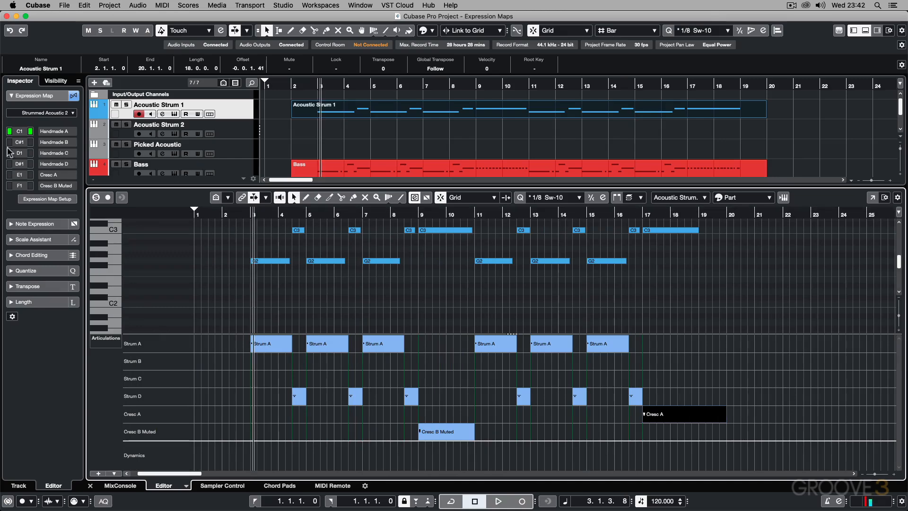
click(249, 215)
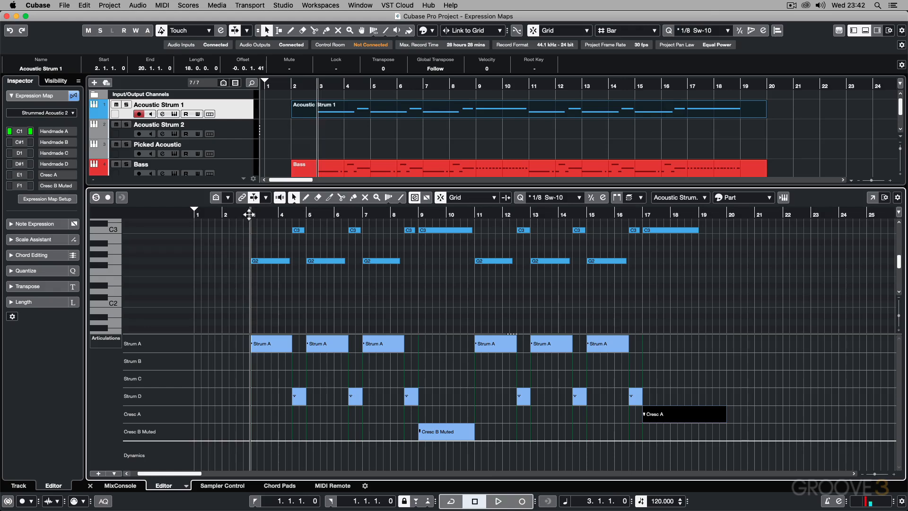
key(space)
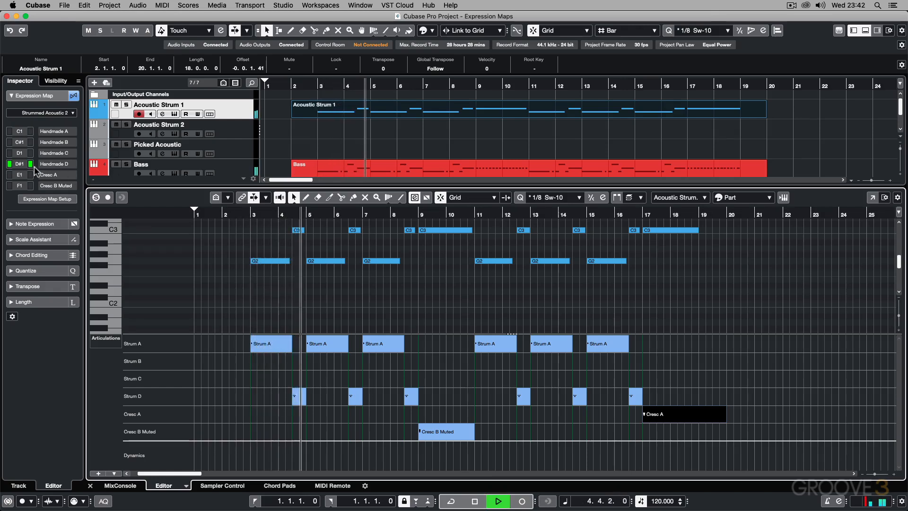
click(174, 114)
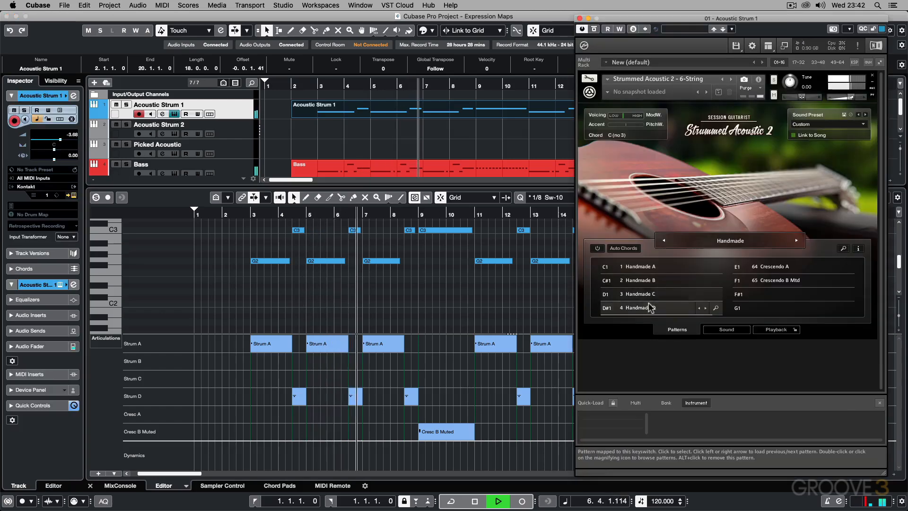
click(358, 111)
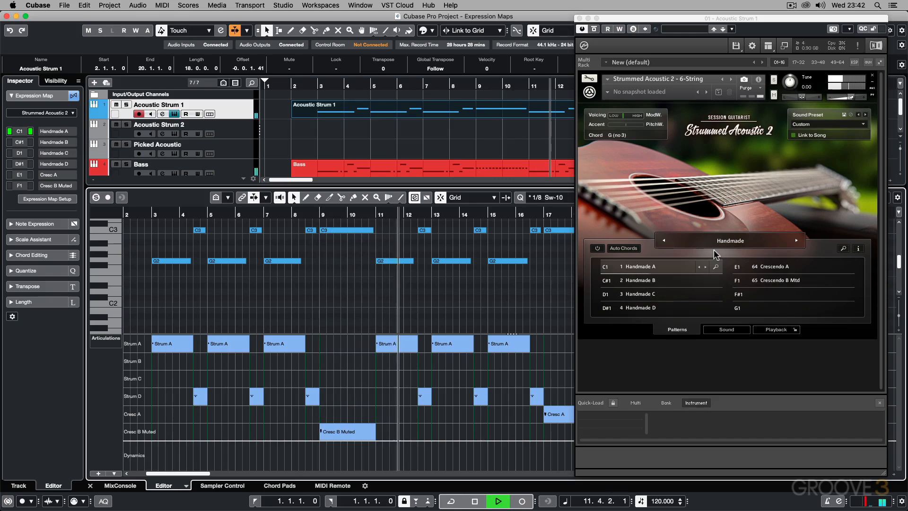
key(space)
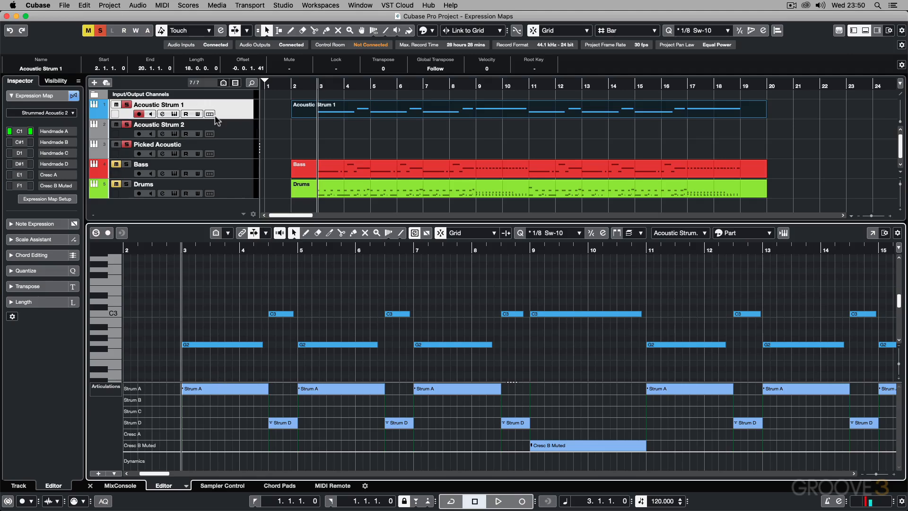
Step: View the patterns loaded in the Acoustic Strum 2 instrument and close its window
click(230, 127)
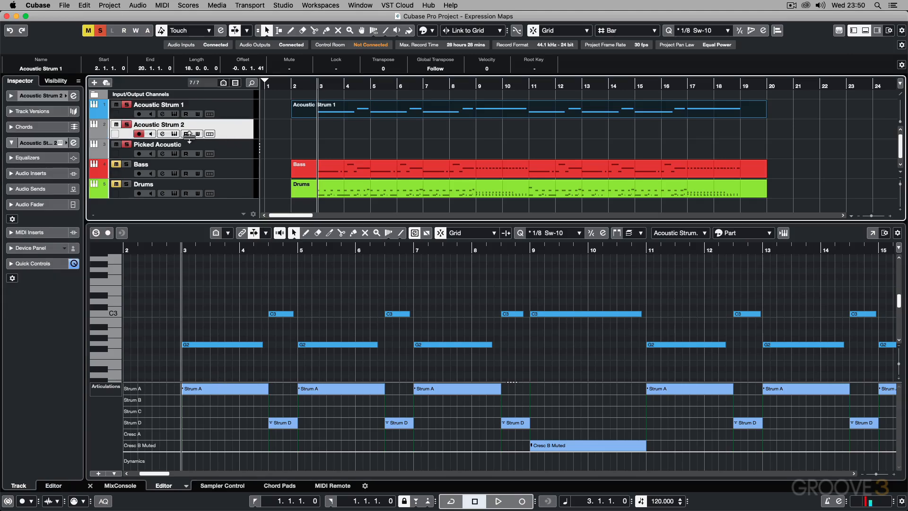
click(174, 134)
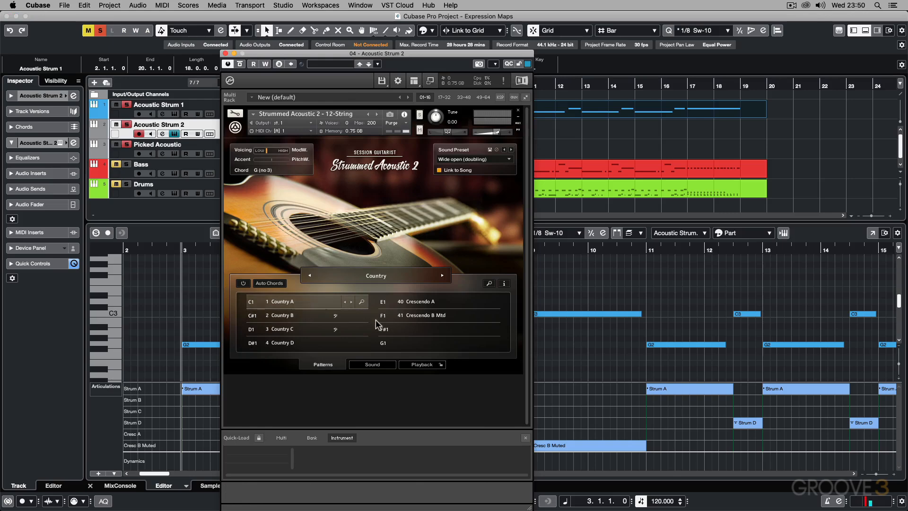
click(226, 54)
Step: Copy the Acoustic Strum 1 part onto the Acoustic Strum 2 track at the same position
click(363, 124)
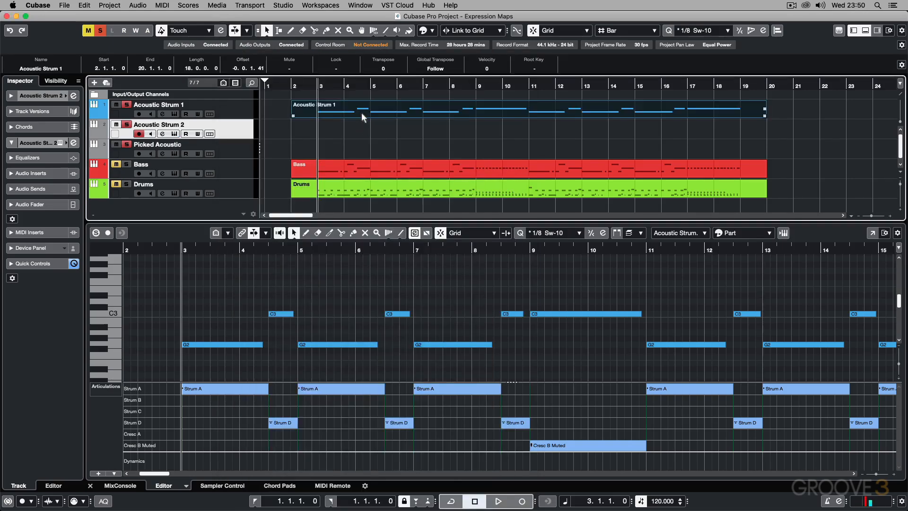
drag(362, 112, 362, 134)
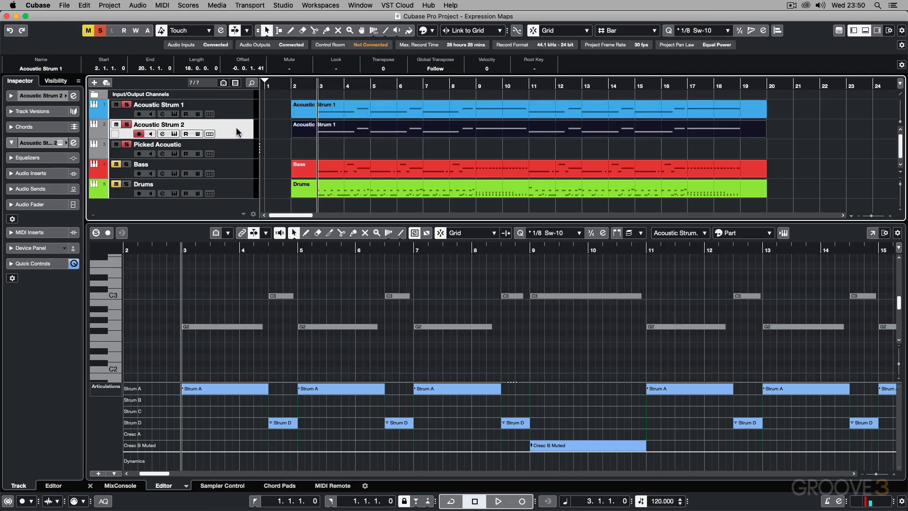
scroll(43, 166, down, 4)
Step: Assign the Strummed Acoustic 2 expression map to Acoustic Strum 2, keeping the controller lane on Articulations/Dynamics
click(41, 112)
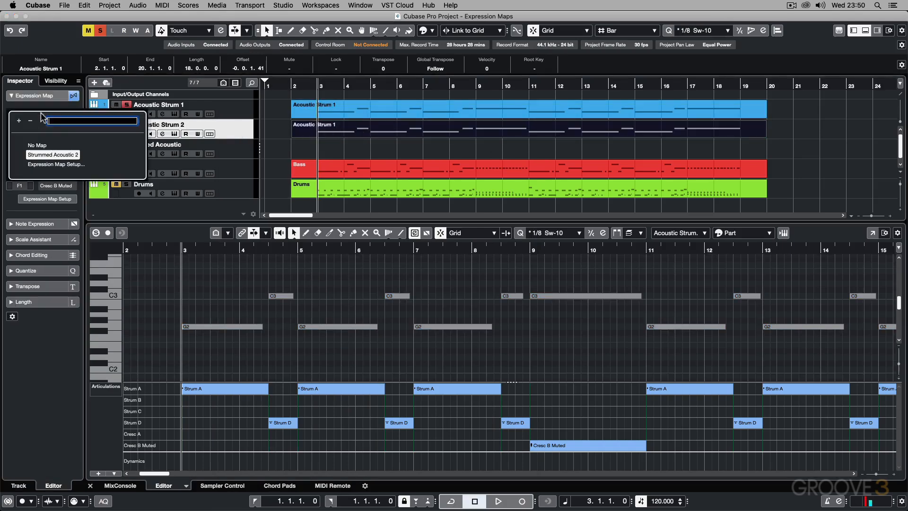
click(44, 155)
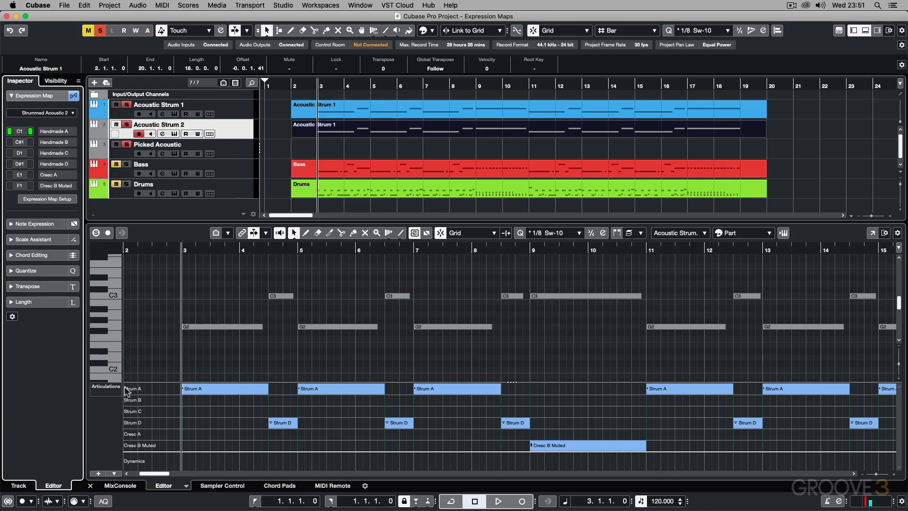
click(105, 387)
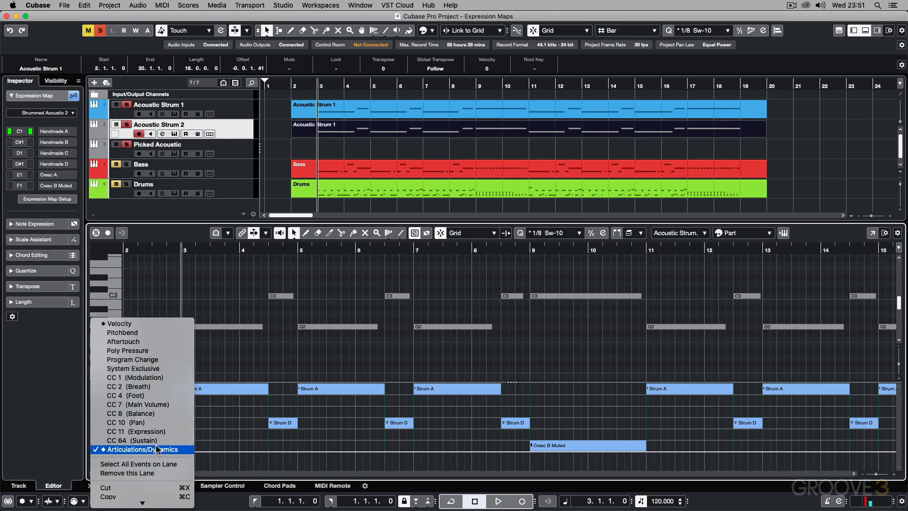
click(158, 450)
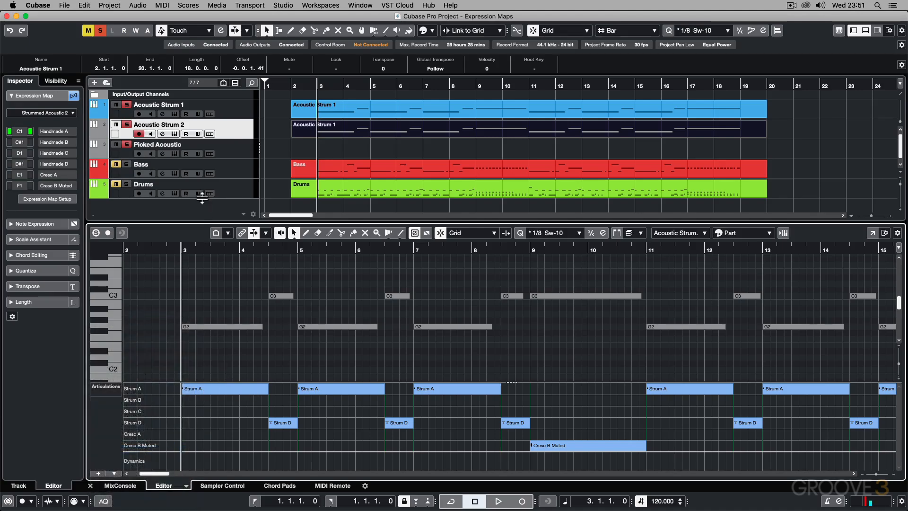
Step: View the patterns loaded in the Picked Acoustic instrument and close its window
click(232, 151)
click(175, 154)
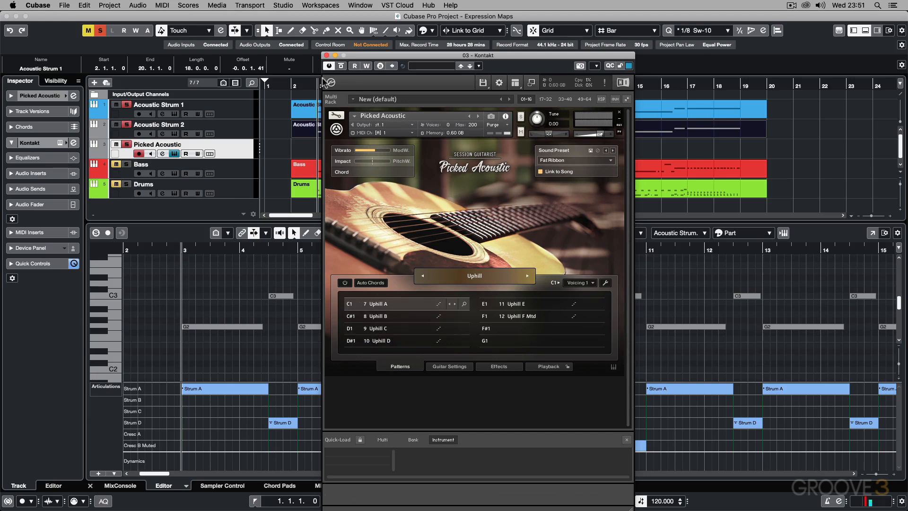
click(326, 56)
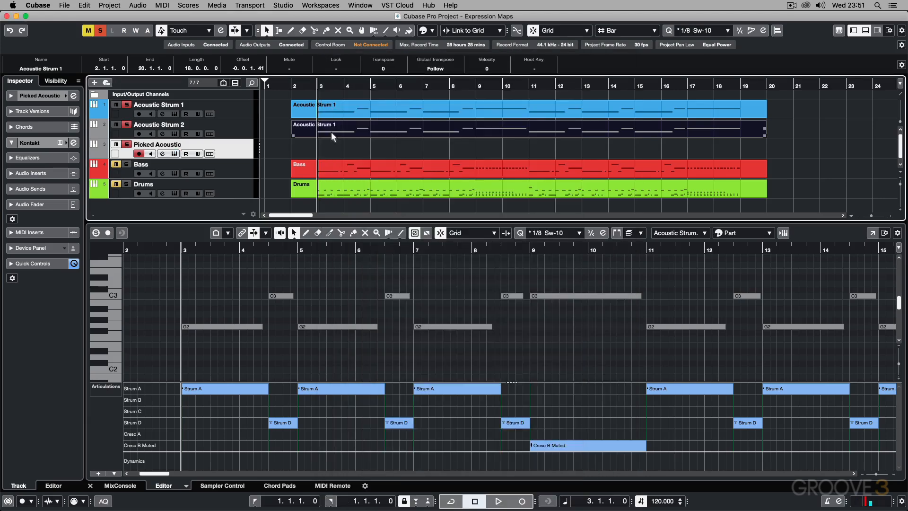
Step: Copy the part from Acoustic Strum 2 onto Picked Acoustic and assign the Strummed Acoustic 2 expression map to that track
drag(331, 135, 334, 146)
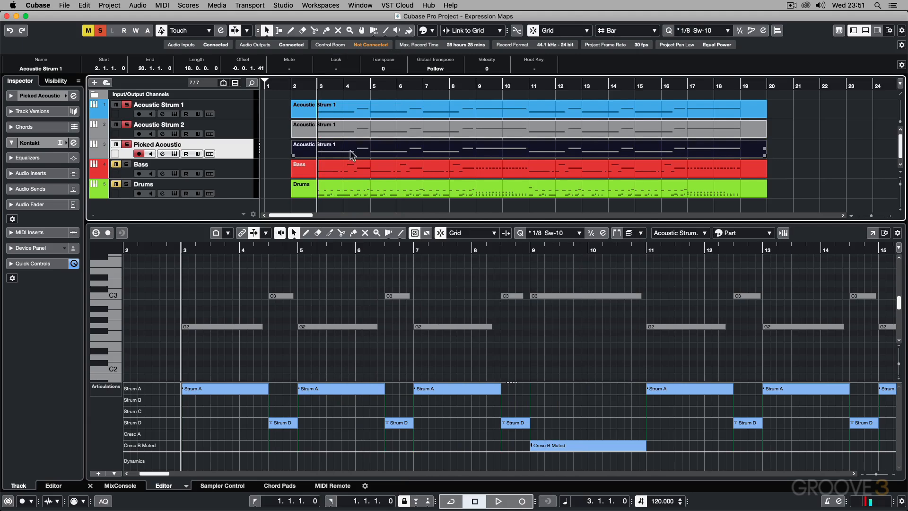
click(40, 111)
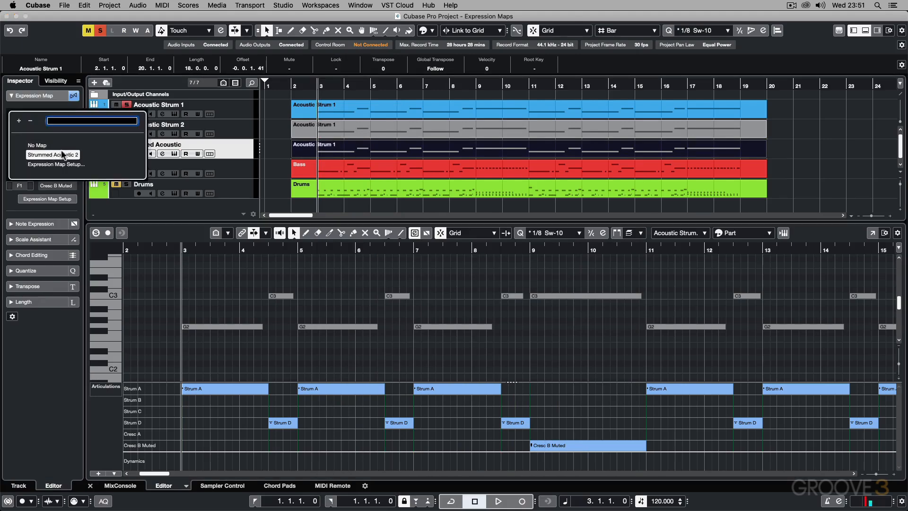
click(250, 150)
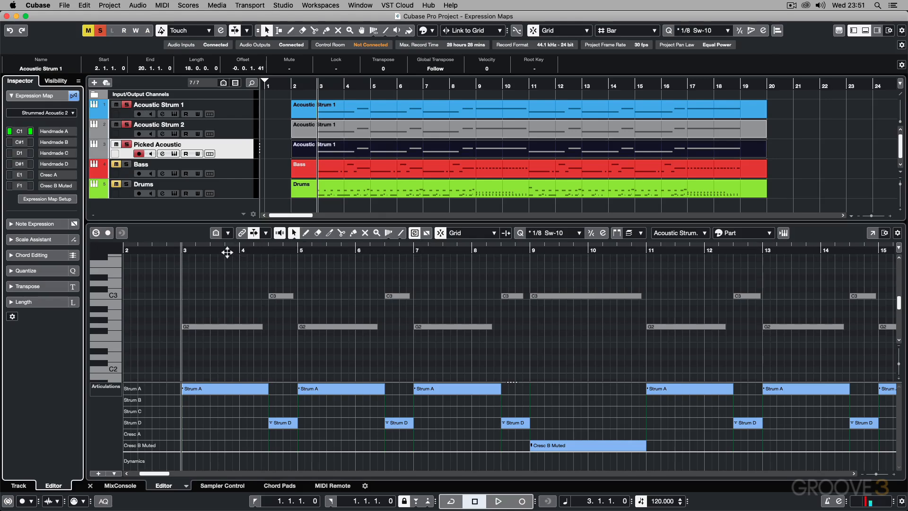
Step: Unsolo the Picked Acoustic, Acoustic Strum 2 and Acoustic Strum 1 tracks so the whole arrangement can be heard
click(131, 141)
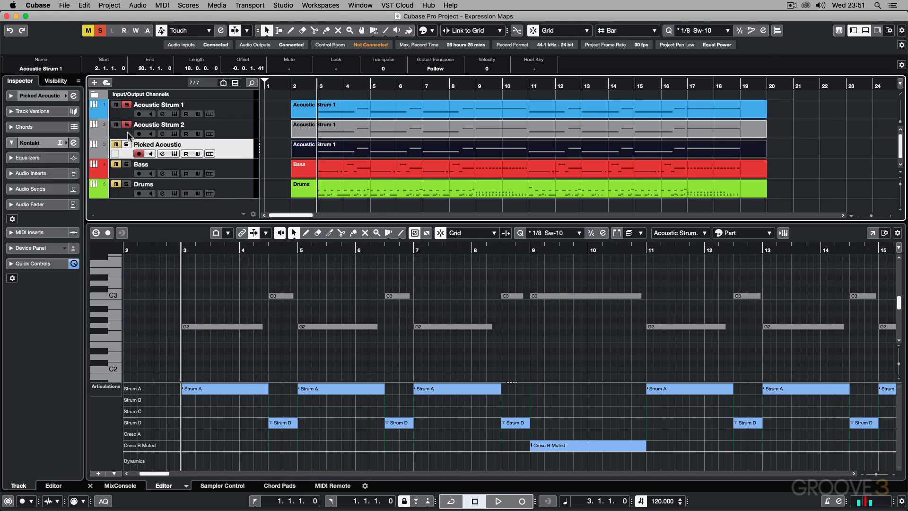
click(127, 124)
click(127, 104)
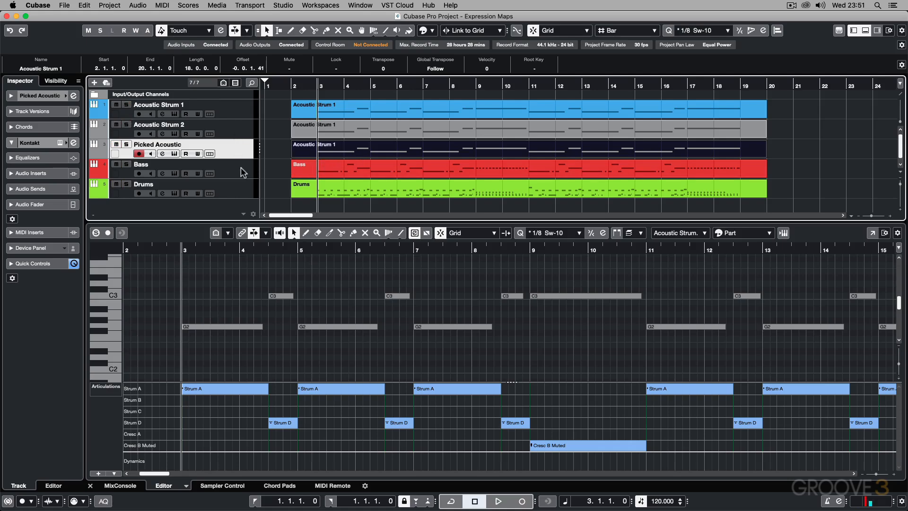
Step: Play all tracks from bar 3 while viewing the Acoustic Strum 1 part's notes and articulations, and stop playback
key(space)
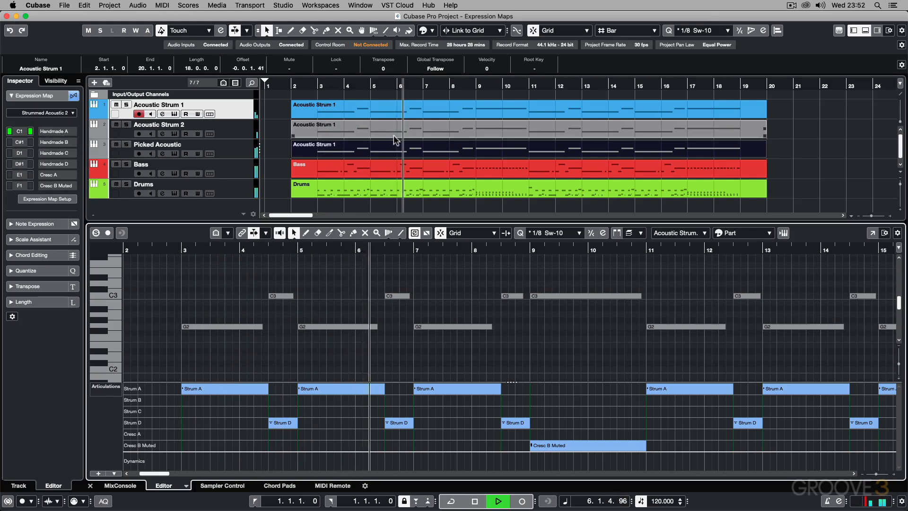
click(469, 126)
double_click(469, 126)
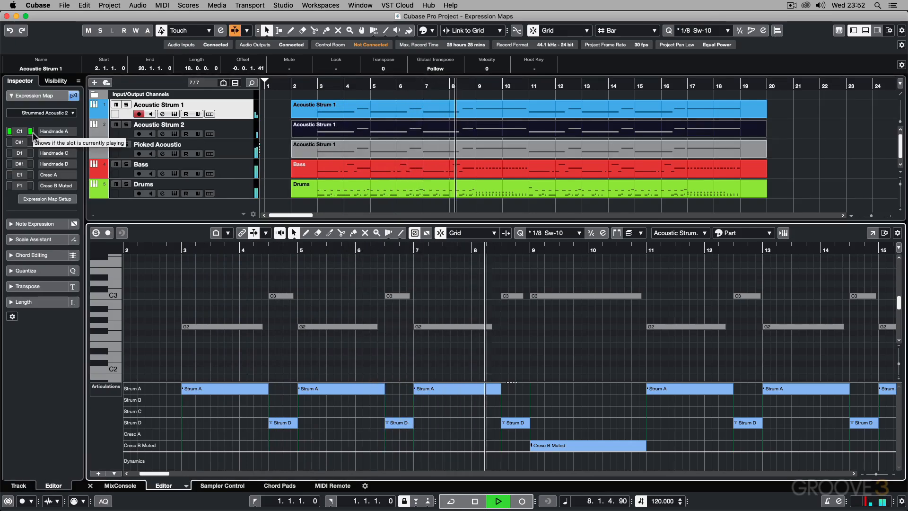
click(515, 113)
double_click(514, 113)
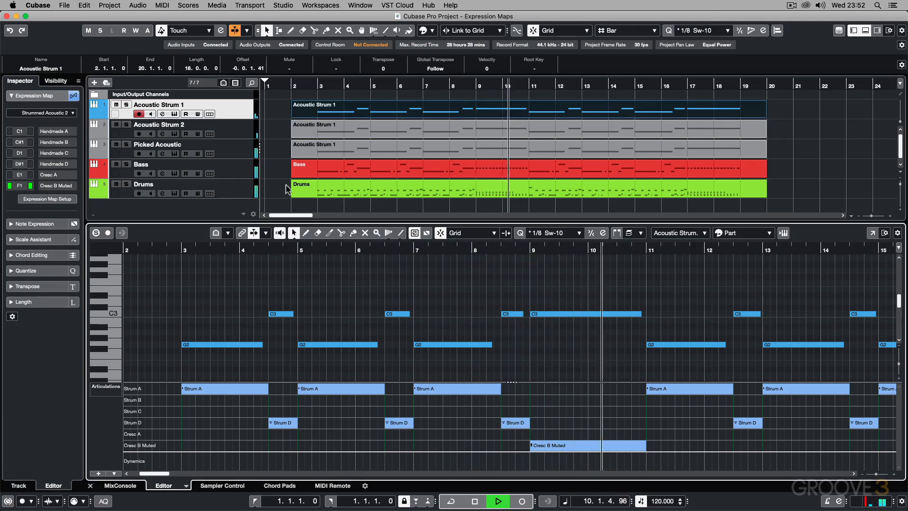
key(space)
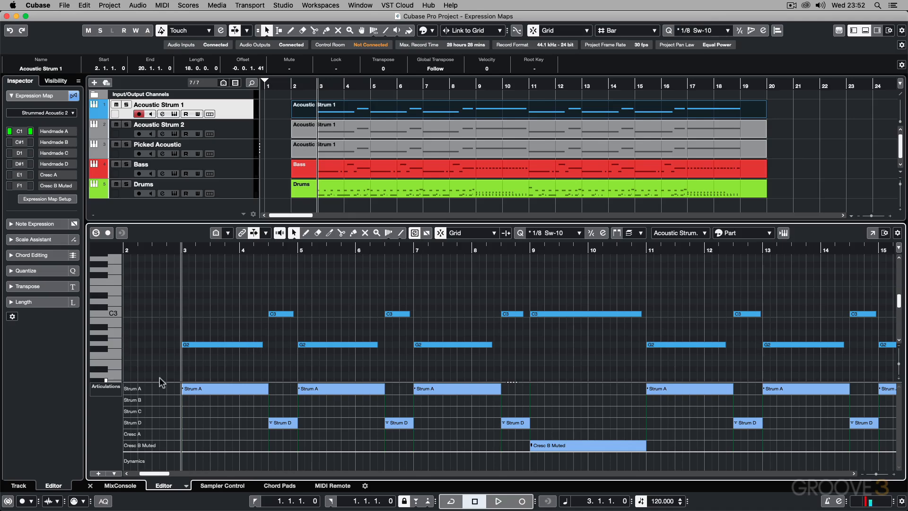
drag(160, 381, 162, 315)
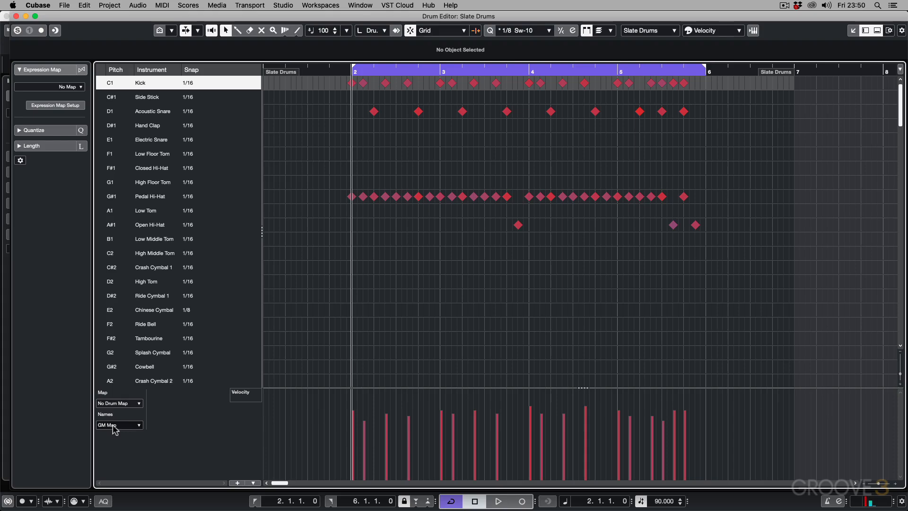
Step: Look through the GM Map sound names in the Slate Drums Drum Editor list and close the editor
scroll(160, 241, down, 1)
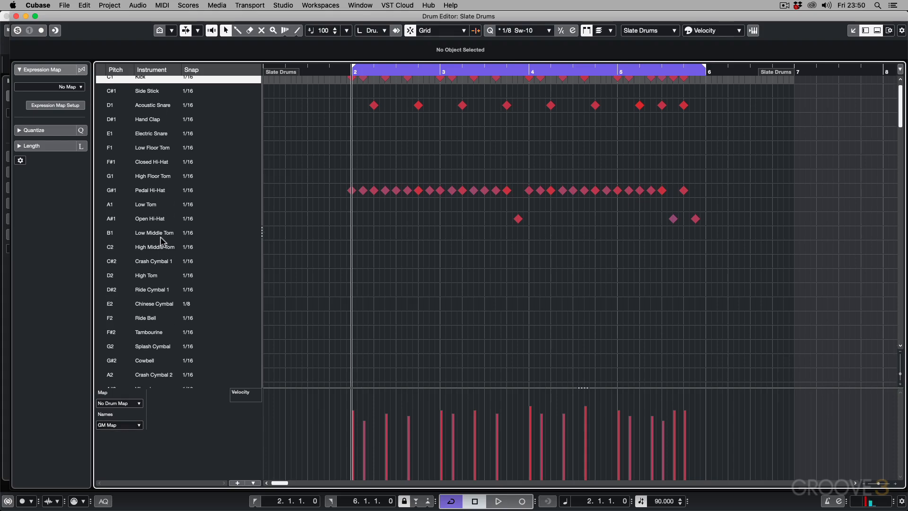
scroll(160, 241, down, 20)
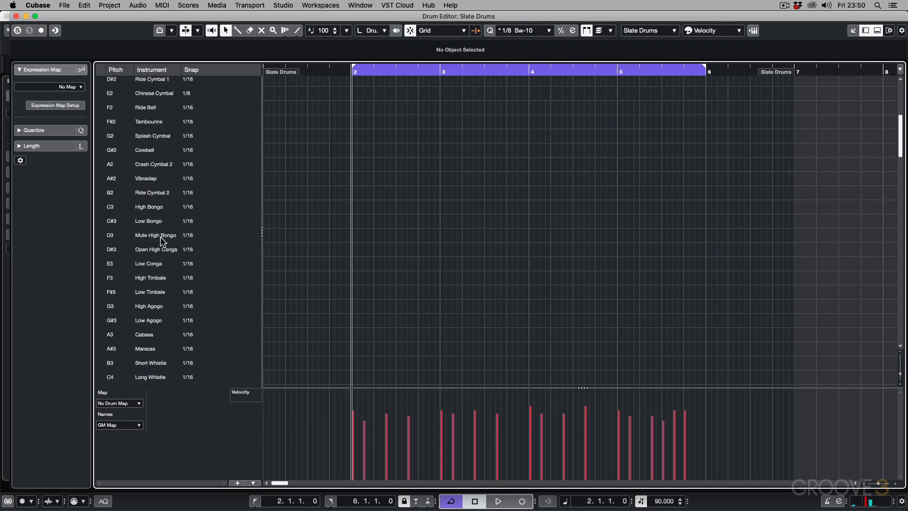
scroll(161, 241, up, 20)
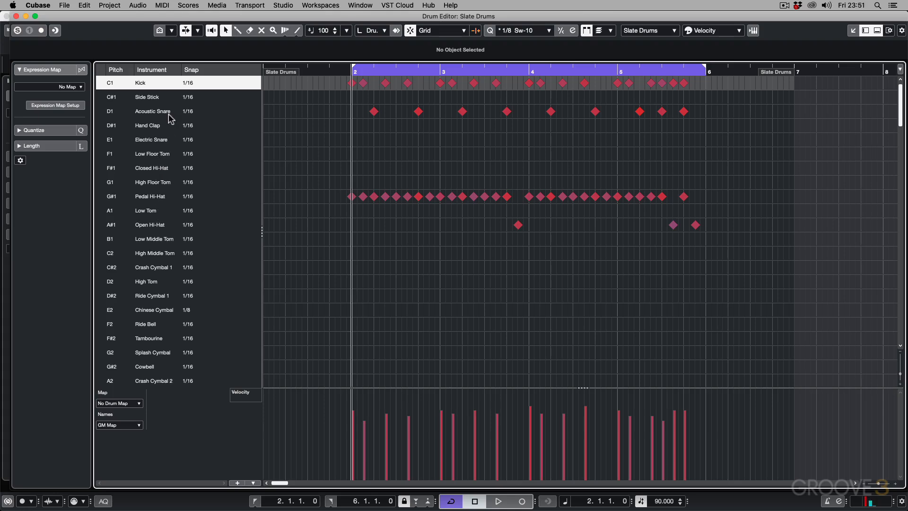
click(16, 16)
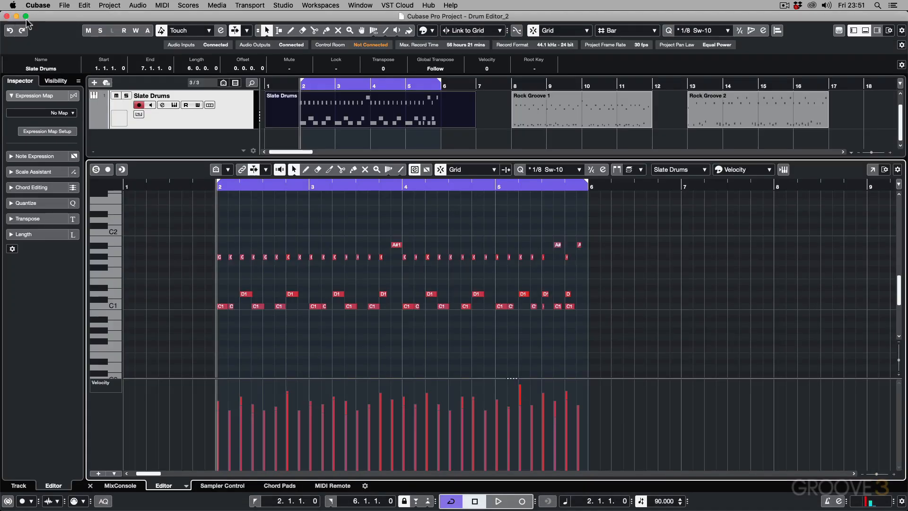
Step: Open the SSDSampler5 instrument of the Slate Drums track and display its note map
click(175, 105)
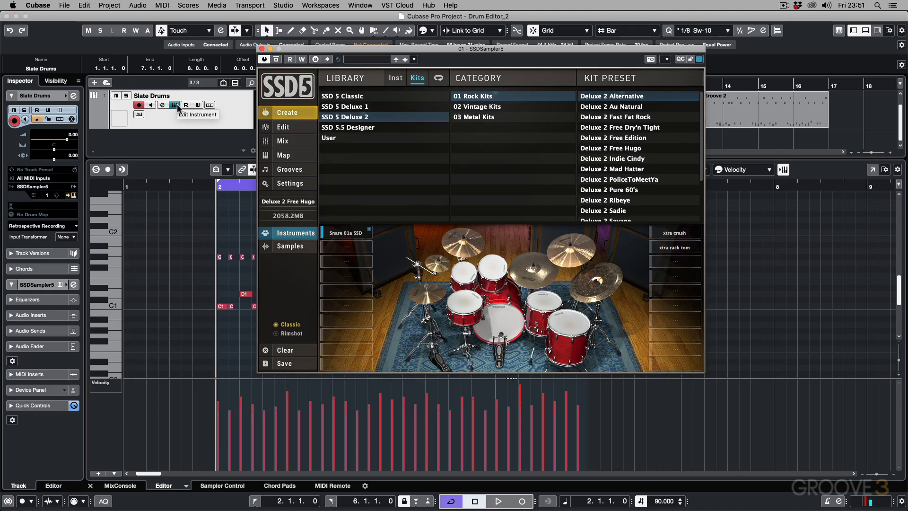
click(285, 155)
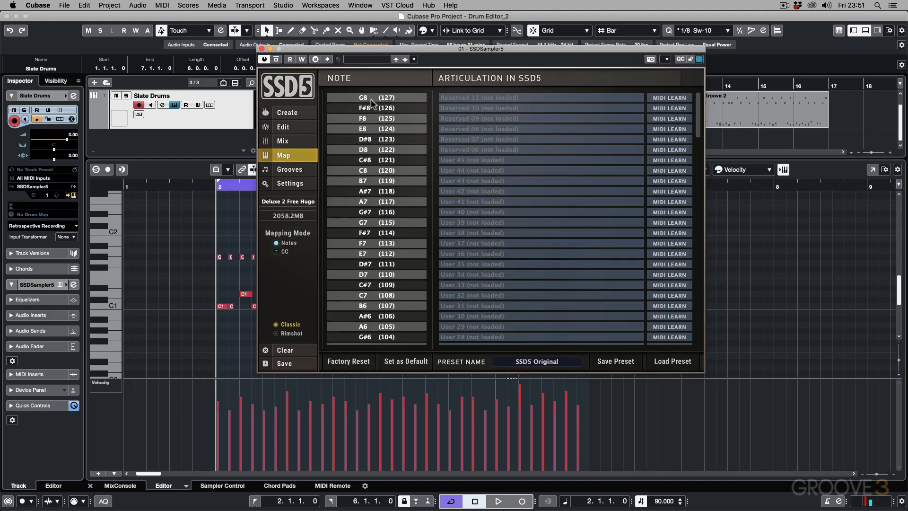
scroll(371, 103, down, 12)
scroll(369, 107, down, 20)
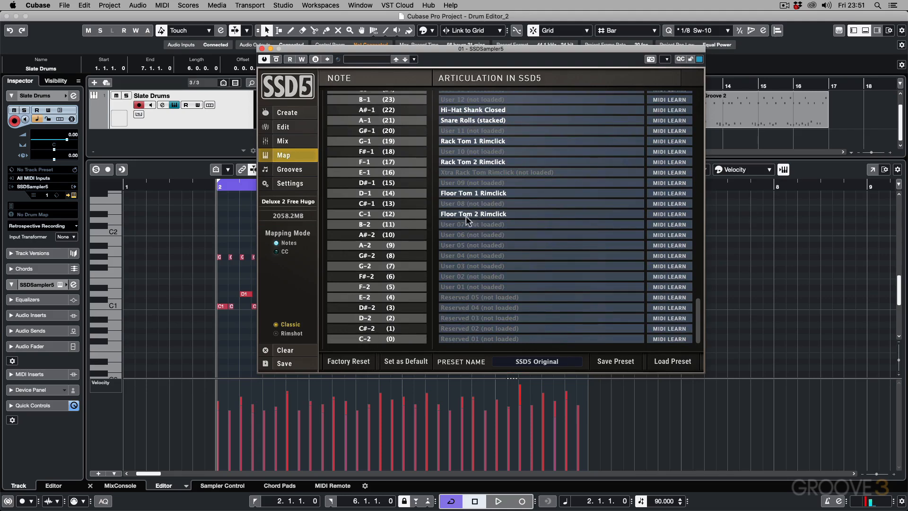
Step: Examine the SSD5 note assignments from the lowest rimclick articulations up to Kick Double and Kick Center
click(407, 215)
click(410, 193)
click(408, 172)
click(407, 162)
scroll(408, 162, up, 5)
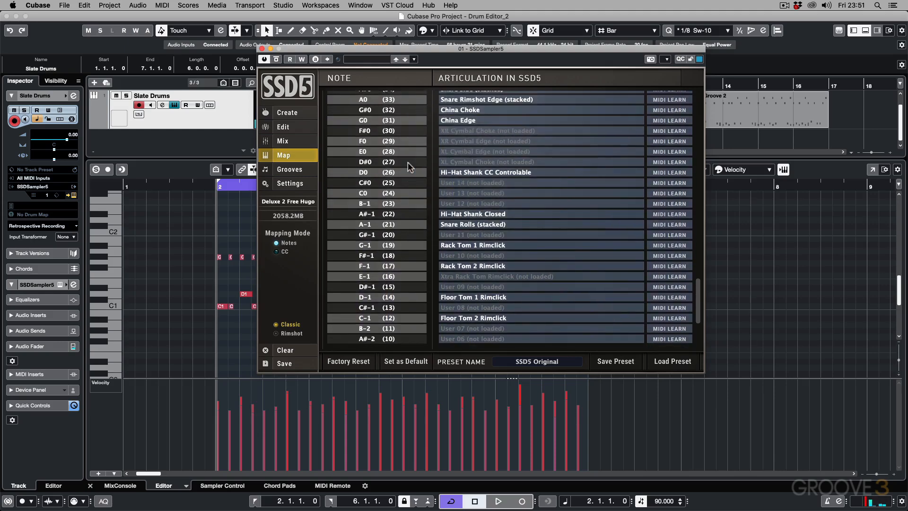
scroll(408, 161, up, 5)
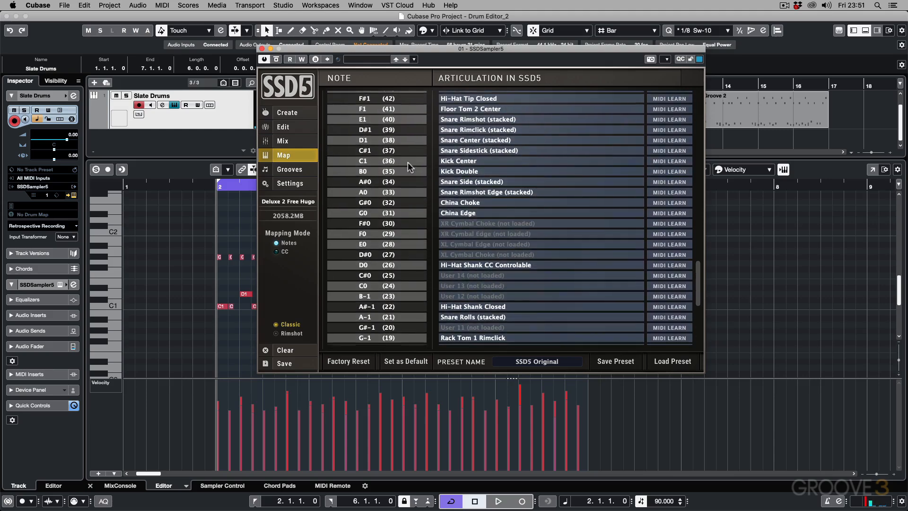
scroll(407, 162, up, 2)
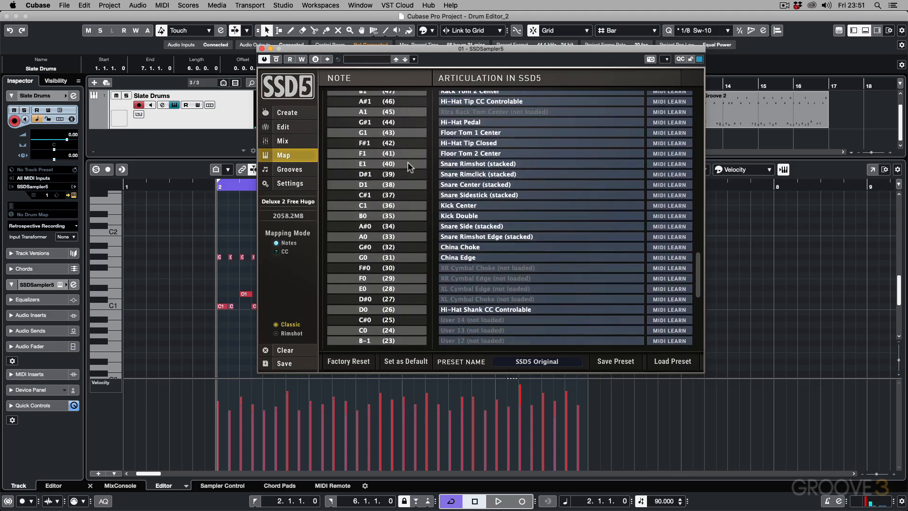
click(410, 206)
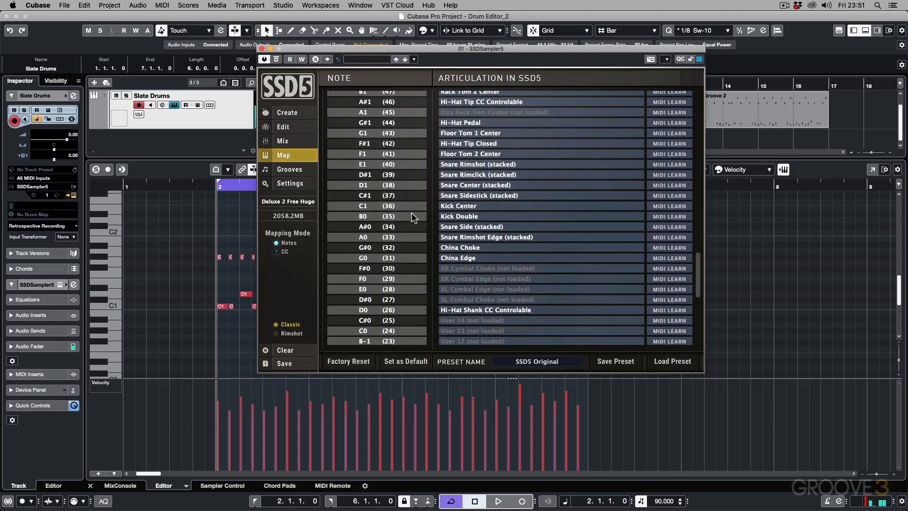
click(413, 217)
Step: Reopen the Slate Drums part in the Drum Editor and move the SSDSampler5 window clear of the drum name list
click(163, 5)
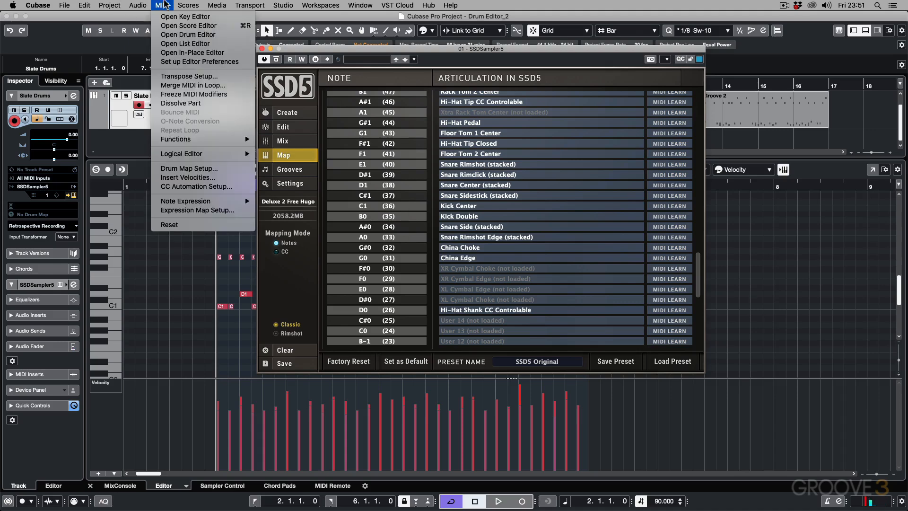
click(177, 34)
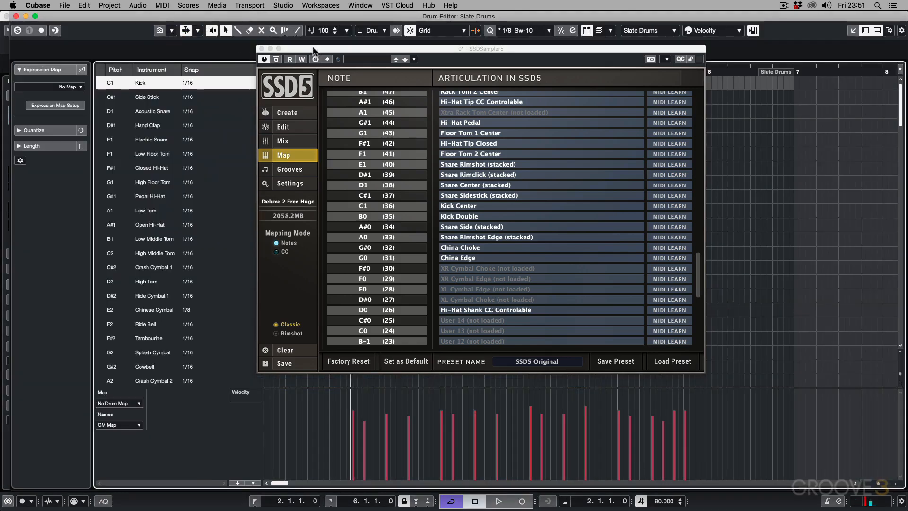
drag(313, 49, 477, 78)
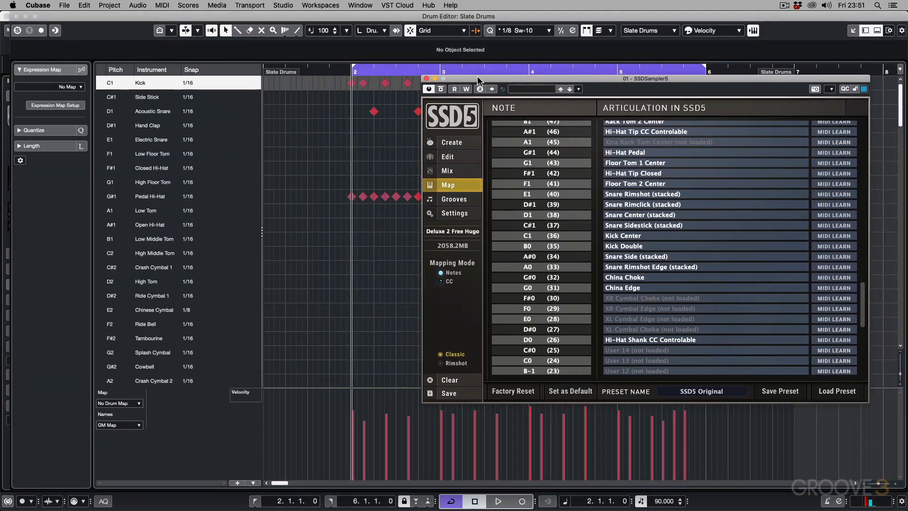
Step: Open Drum Map Setup from the Drum Editor's map choices and move its window over the drum name list
click(132, 405)
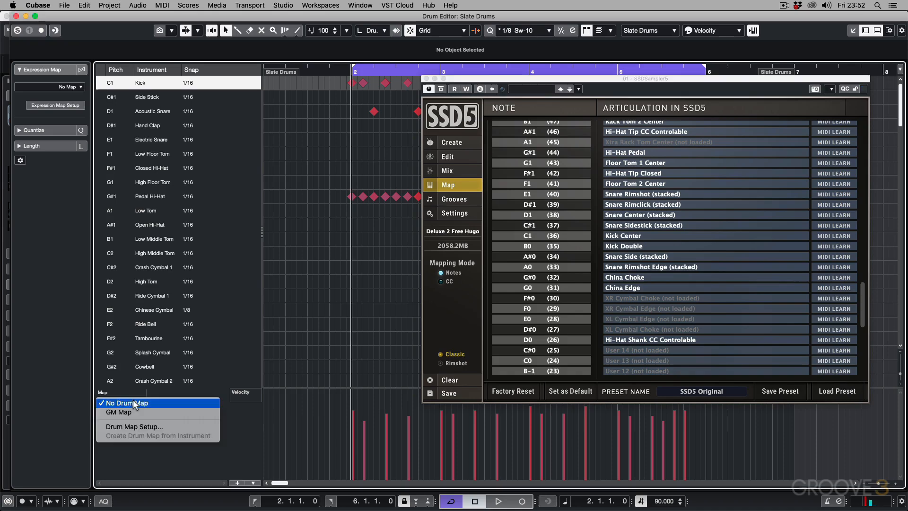
click(141, 427)
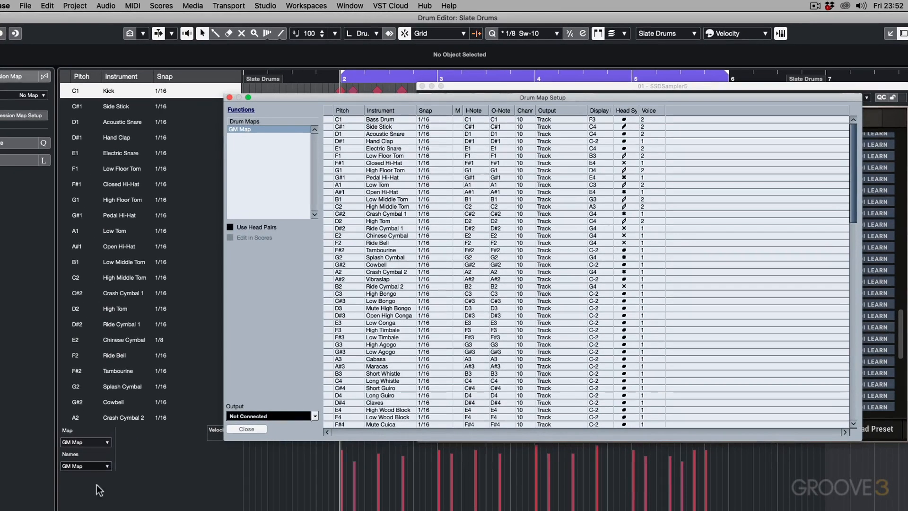
drag(680, 96, 463, 106)
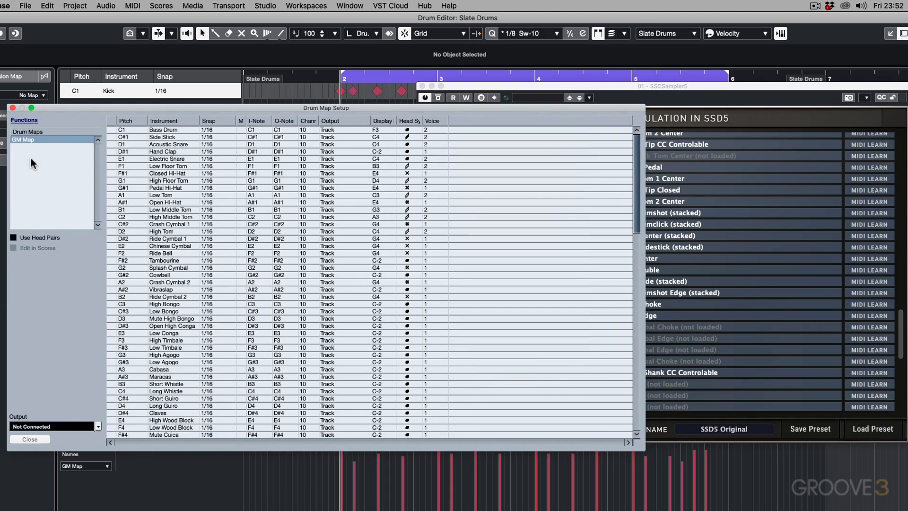
Step: Create a new empty drum map and name it Slate Drums
click(24, 120)
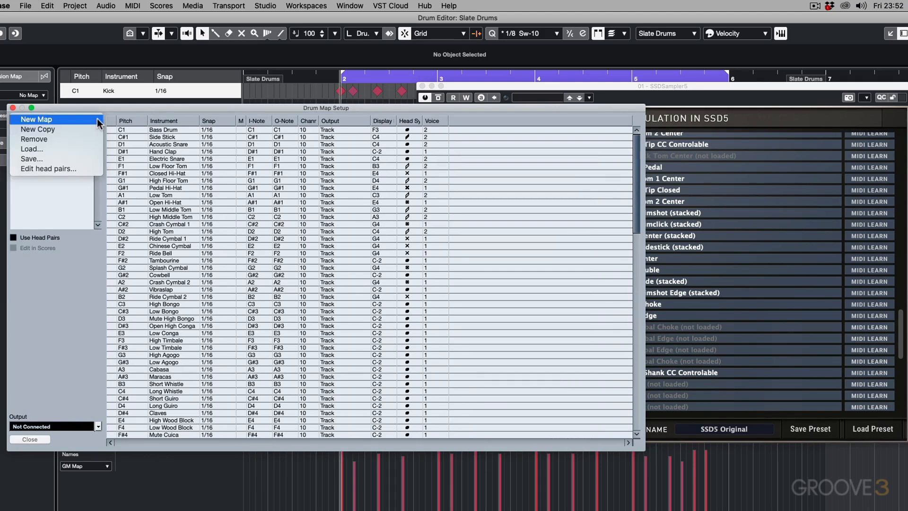
click(97, 119)
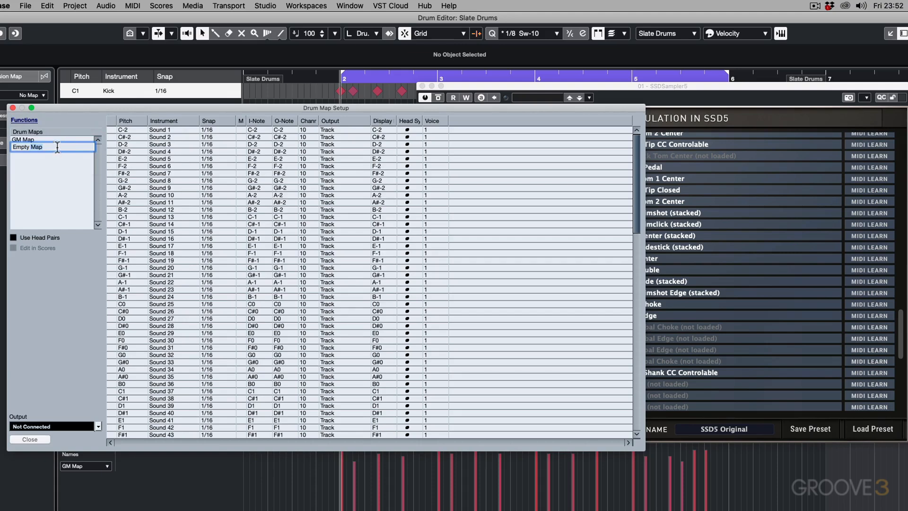
text(Slate Drums)
key(Return)
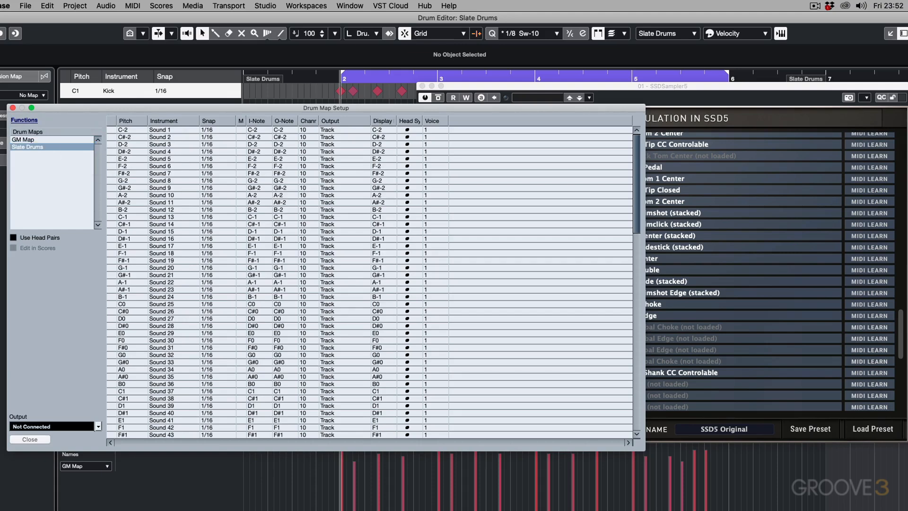
Step: Name the C1 sound Kick in the Slate Drums map
scroll(158, 313, down, 2)
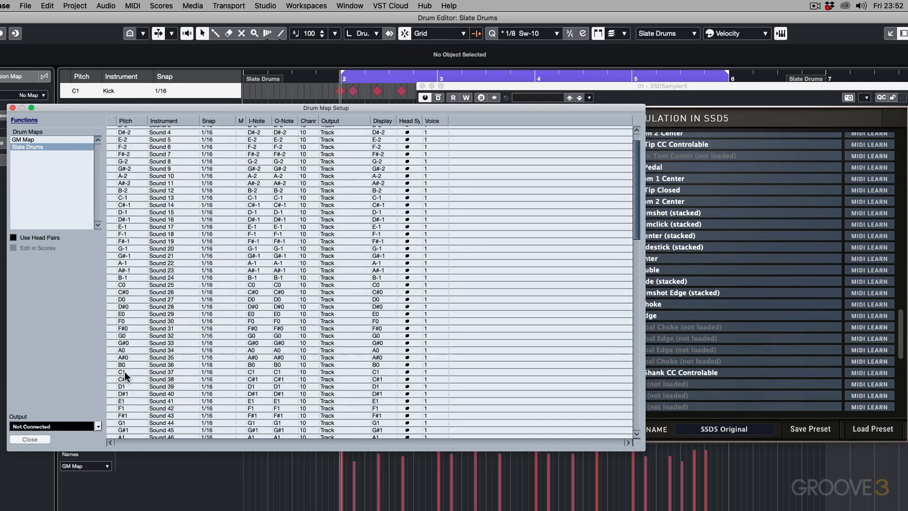
double_click(158, 372)
text(Kick)
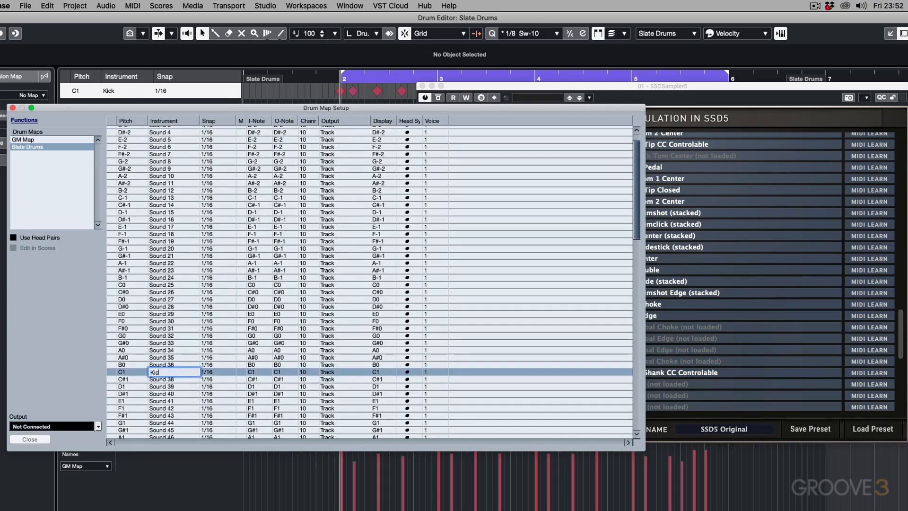
key(Return)
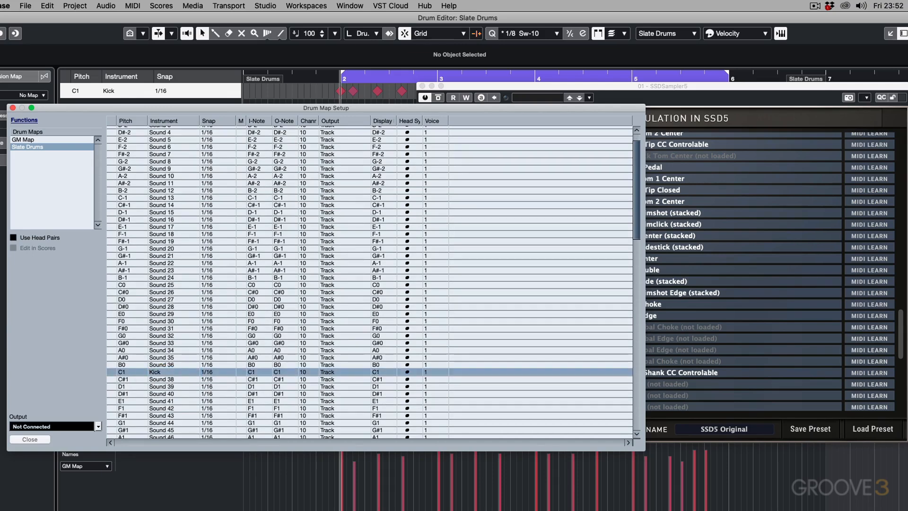
Step: View the snap values and output choices available for the Kick sound, keeping the current settings
click(205, 372)
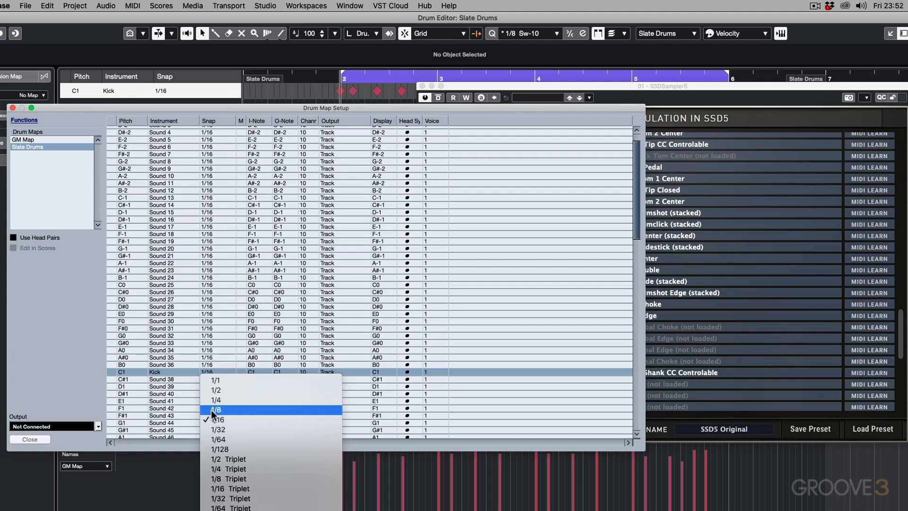
click(140, 109)
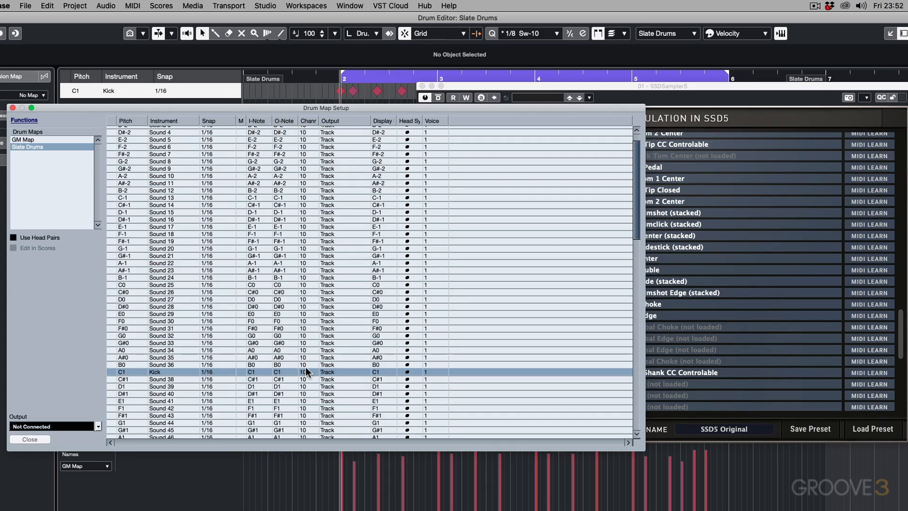
click(334, 370)
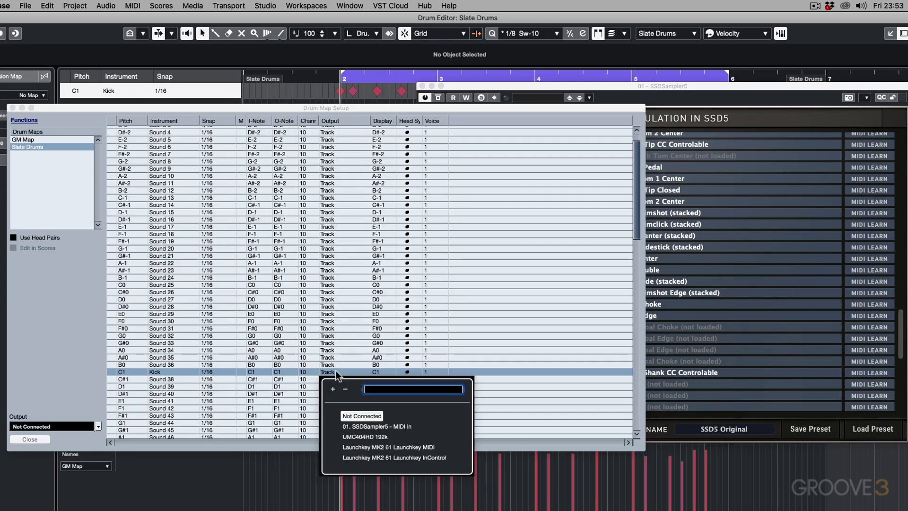
click(366, 107)
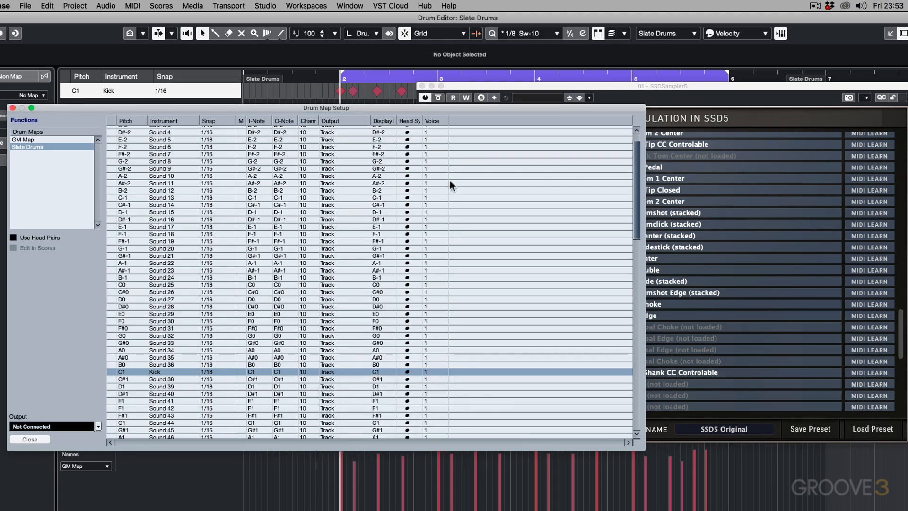
Step: Widen the Head Symbol column and narrow the Drum Map Setup window to uncover SSD5's note and articulation list
drag(423, 120, 466, 121)
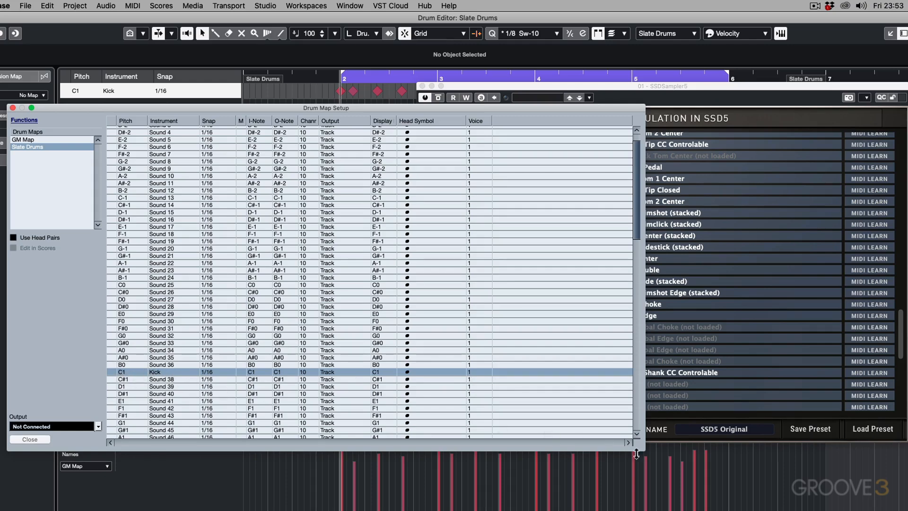
drag(644, 450, 464, 457)
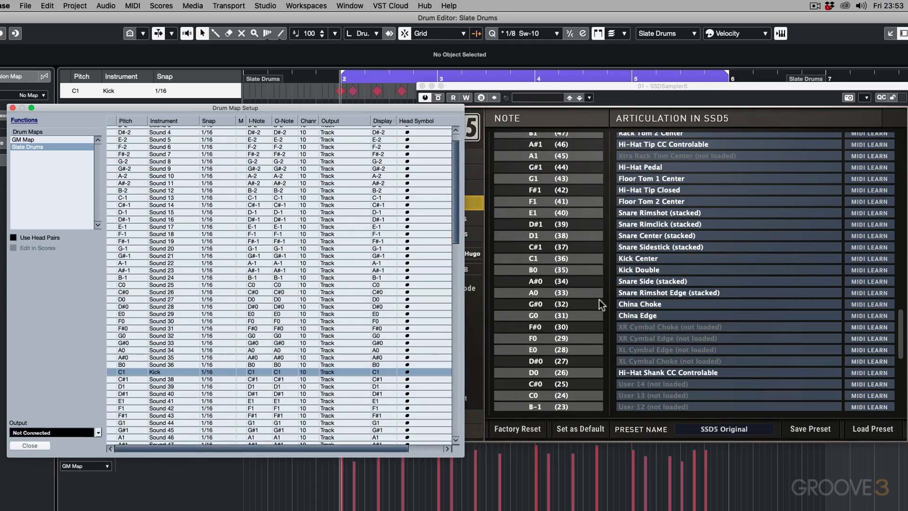
scroll(559, 341, up, 1)
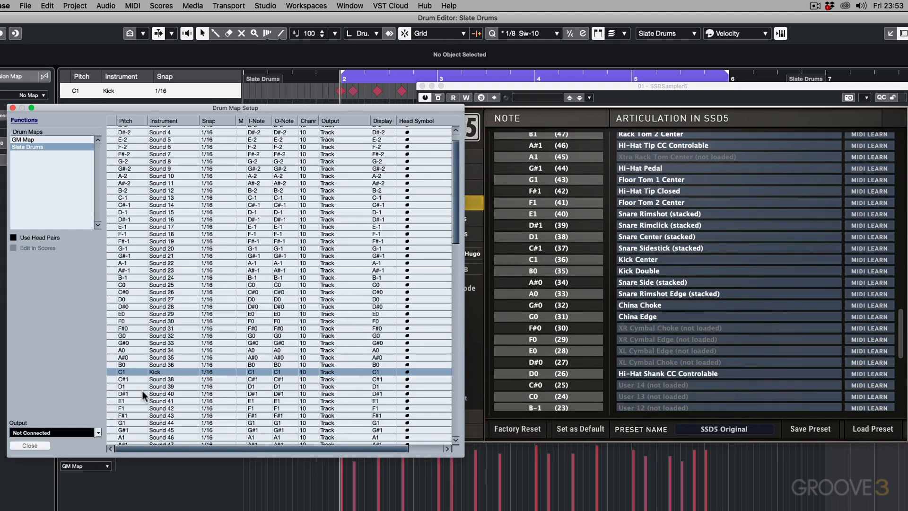
Step: Name the B0 sound Kick Double in the Slate Drums map
double_click(158, 364)
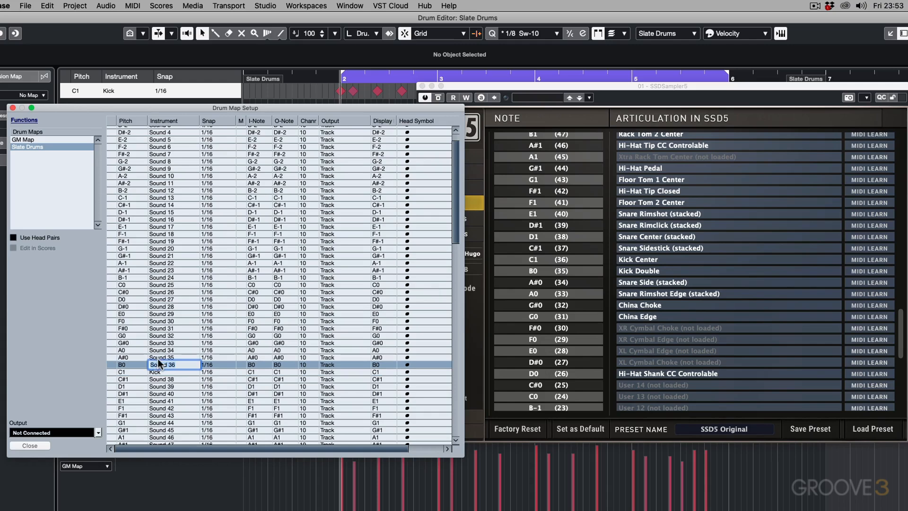
text(Kick Double)
key(Return)
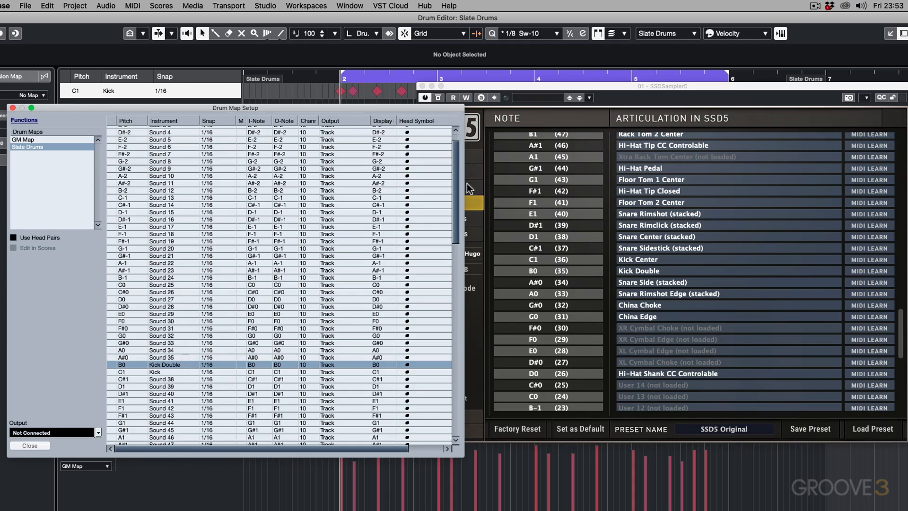
Step: Name the C#1 sound Snare Sidestick in the Slate Drums map
scroll(220, 334, down, 4)
double_click(159, 299)
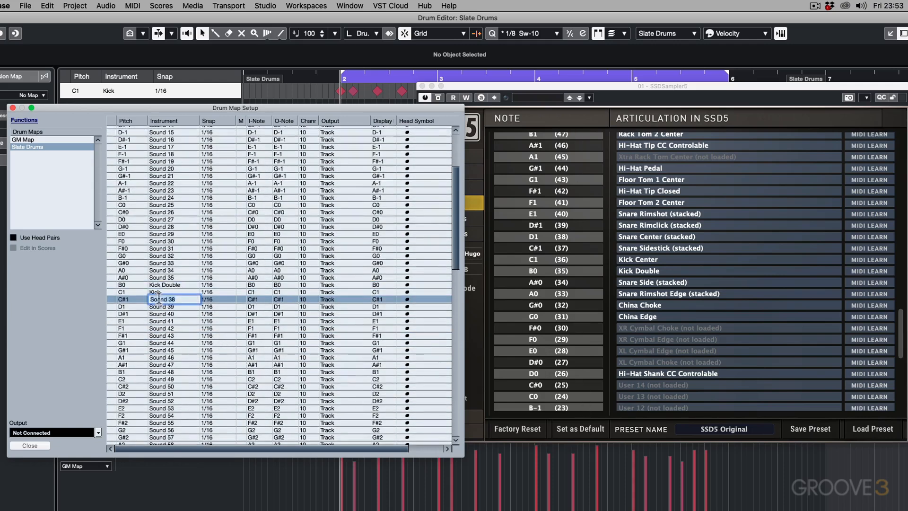
text(Snare Sidestick)
key(Return)
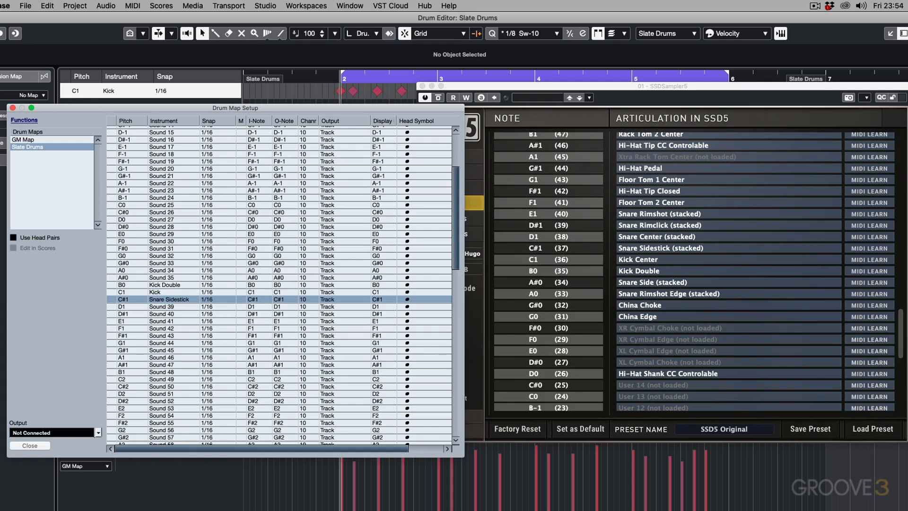
Step: Name the D1 sound Snare and the D#1 sound Snare Rimclick in the Slate Drums map
double_click(150, 304)
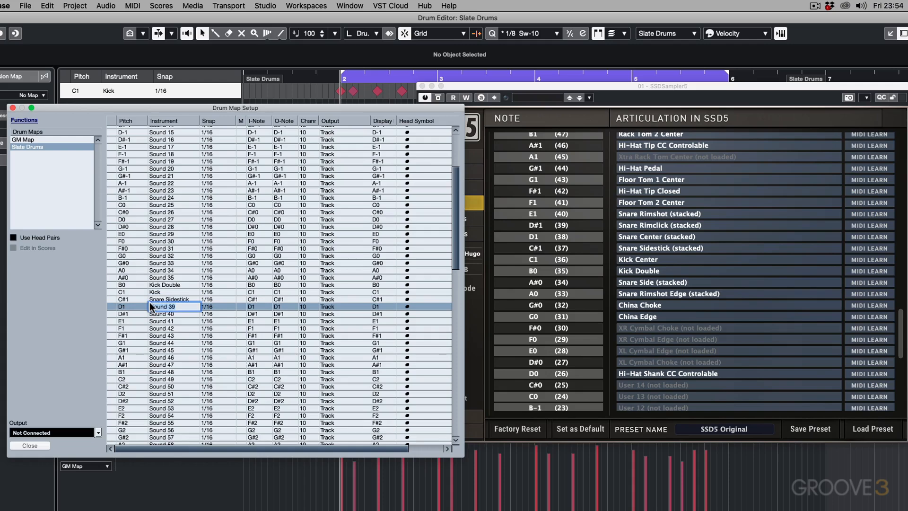
text(nare)
key(Return)
double_click(154, 313)
text(Snare)
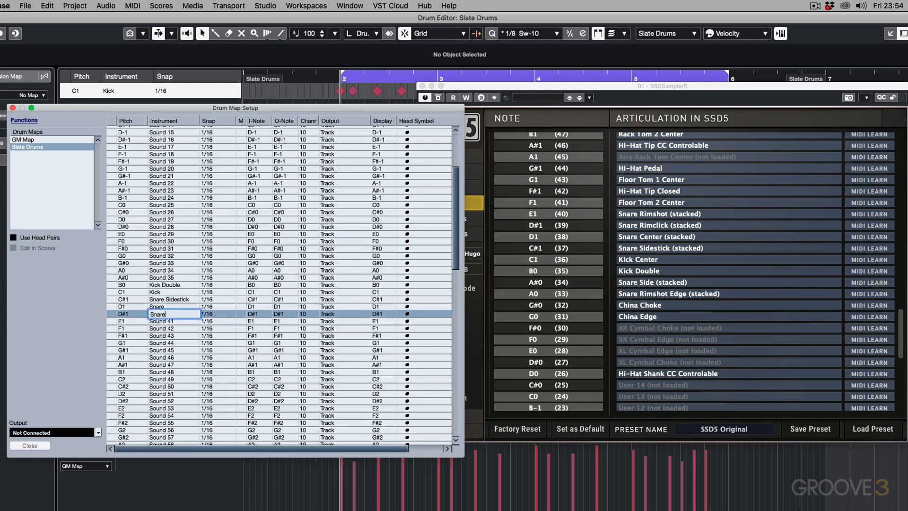
text( Rimshot)
key(Return)
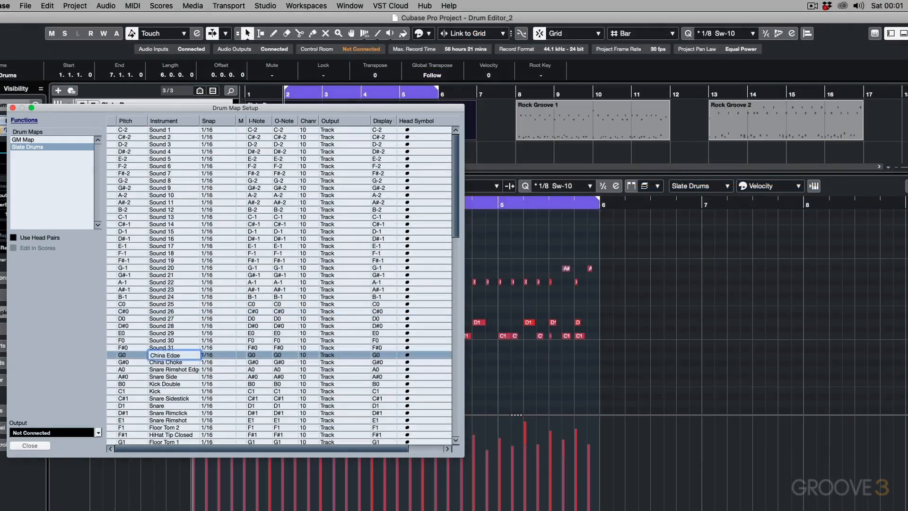
Step: Review the instrument names across the pitches of the Slate Drums map and close Drum Map Setup
scroll(283, 313, down, 10)
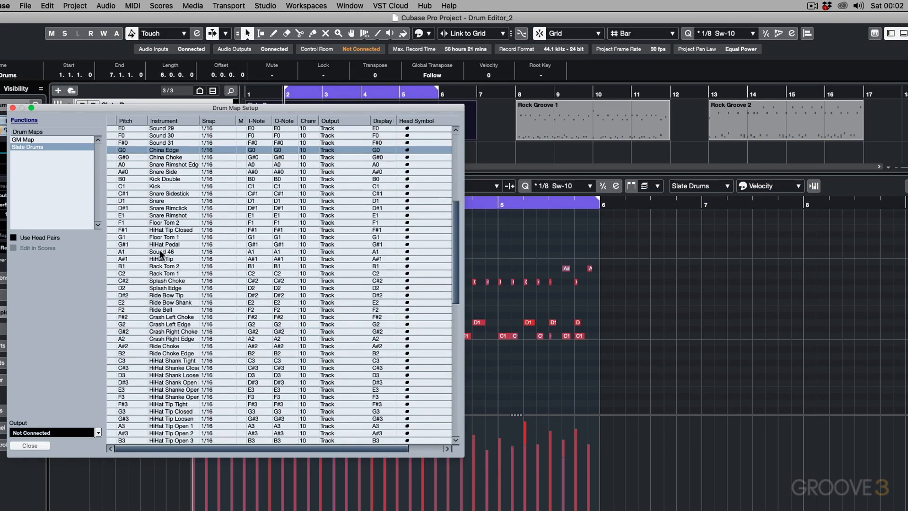
scroll(164, 174, down, 2)
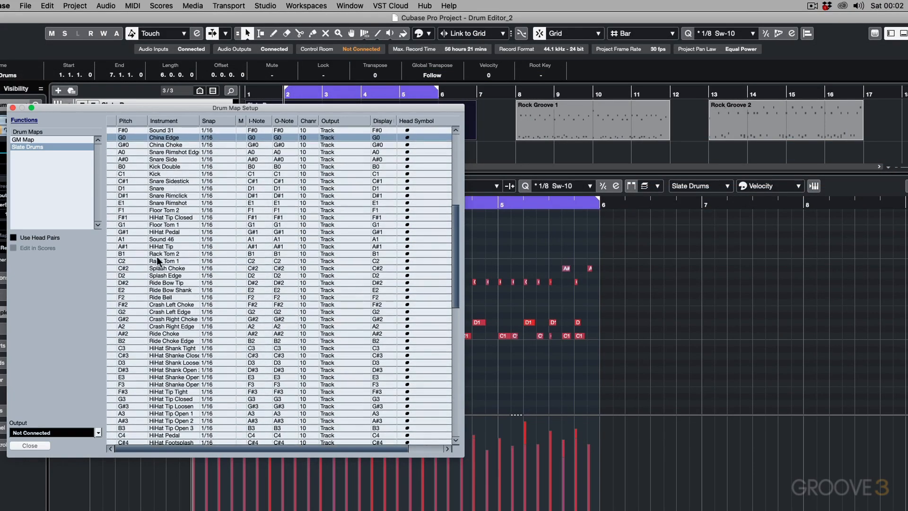
scroll(157, 257, down, 4)
scroll(157, 256, up, 12)
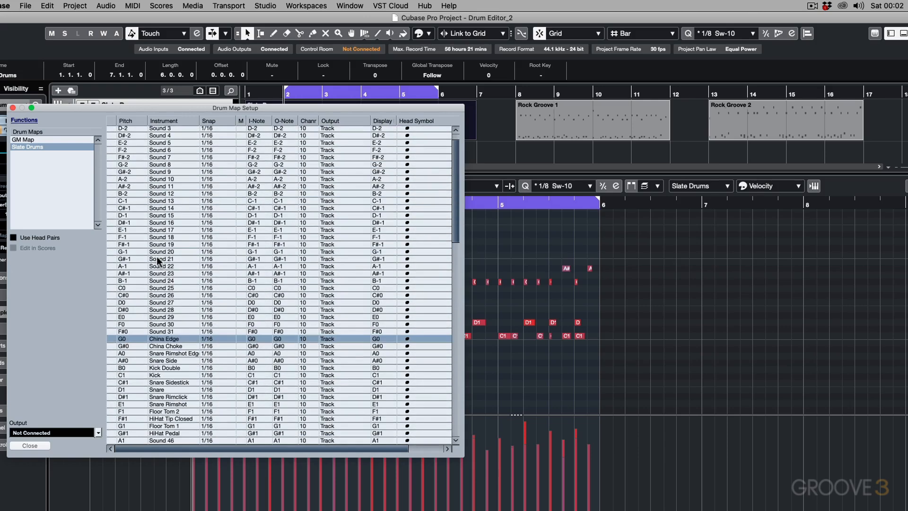
scroll(166, 341, down, 2)
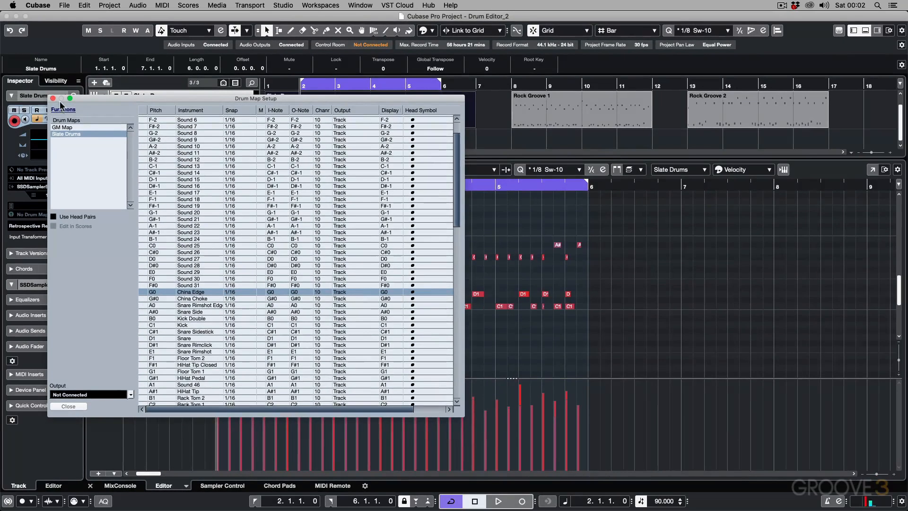
click(13, 107)
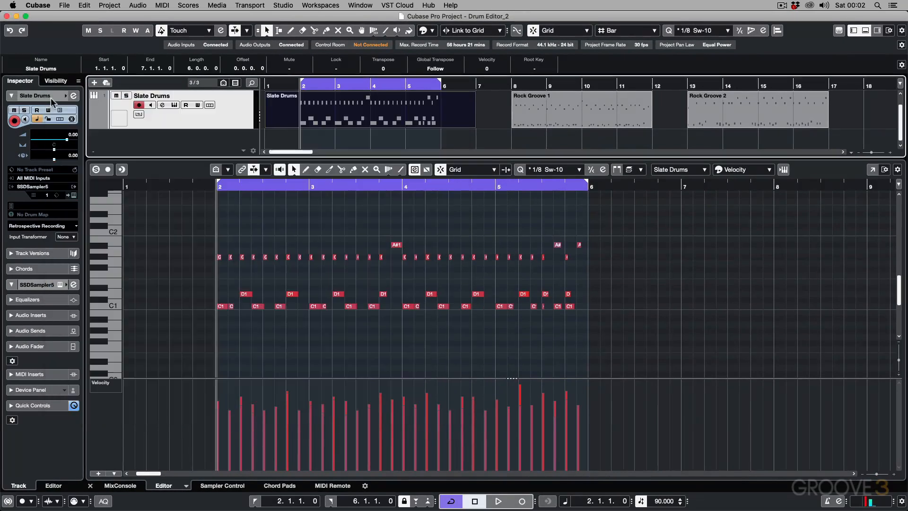
Step: Open the Slate Drums part in the Drum Editor and use the Slate Drums map for the sound names
click(162, 6)
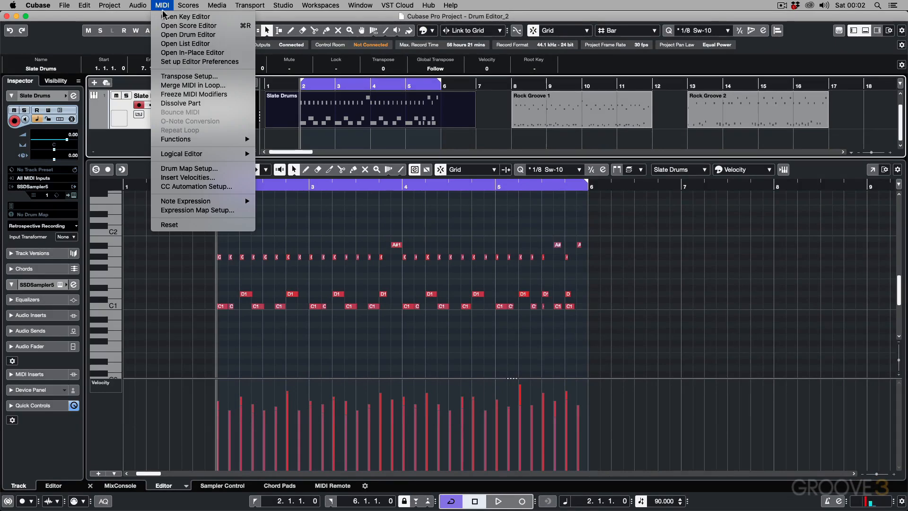
click(176, 34)
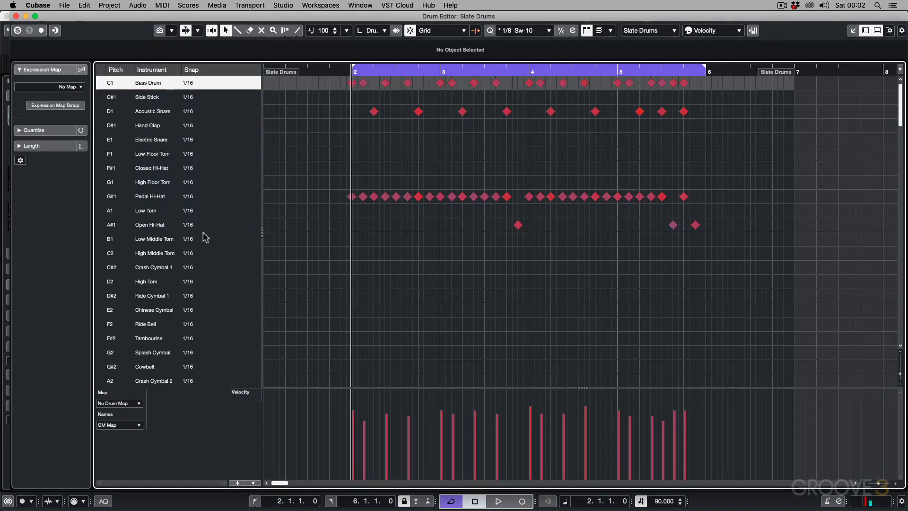
click(139, 427)
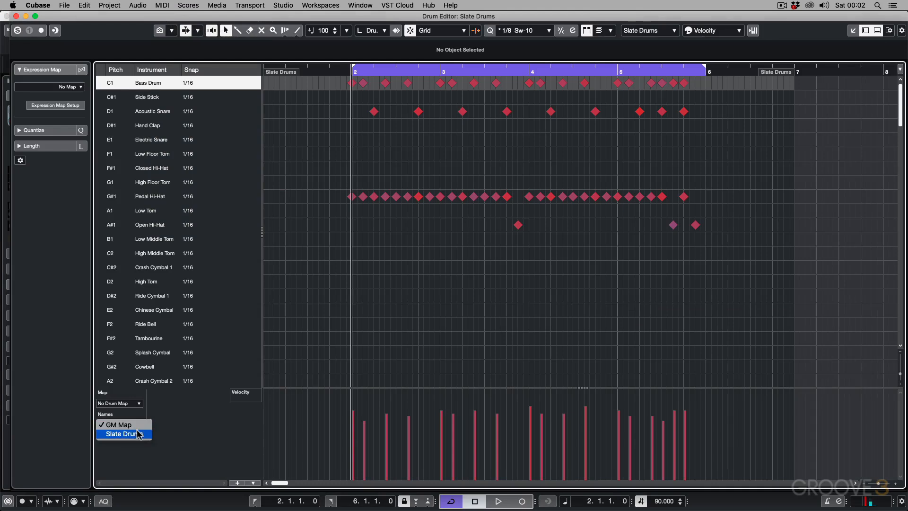
click(138, 434)
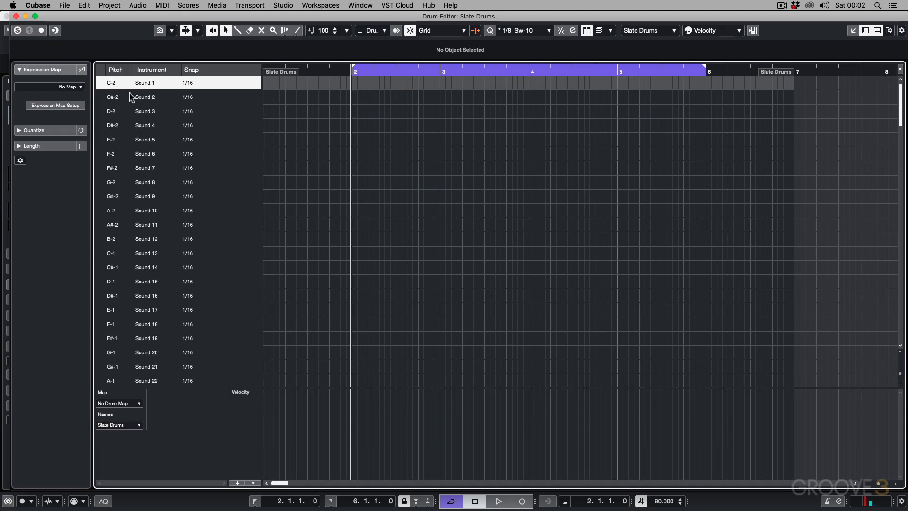
Step: Move the first Snare note in bar 2 from D1 to Splash Edge at D2
scroll(129, 92, down, 20)
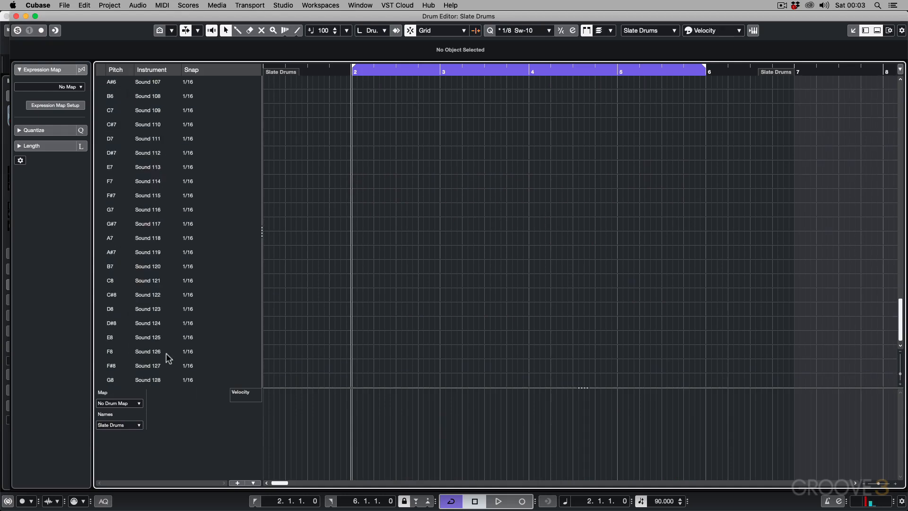
scroll(163, 346, up, 13)
scroll(162, 344, up, 5)
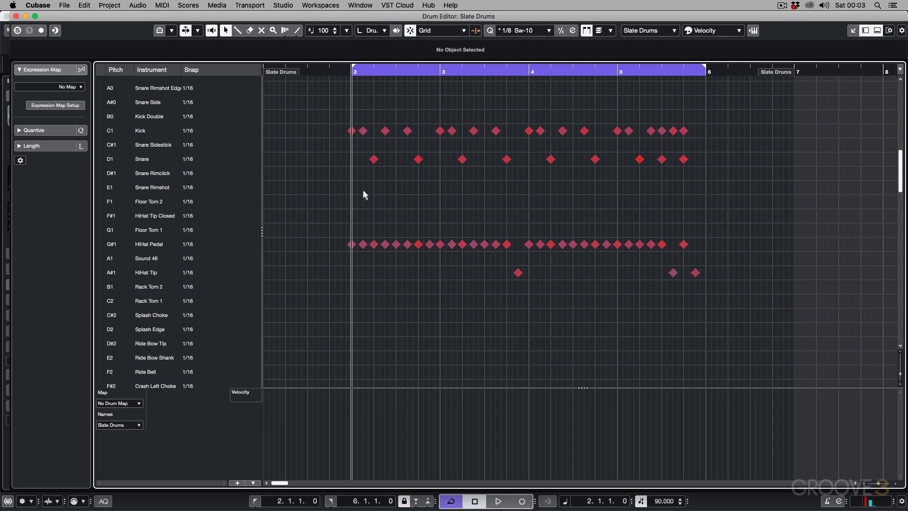
click(374, 159)
drag(374, 160, 373, 216)
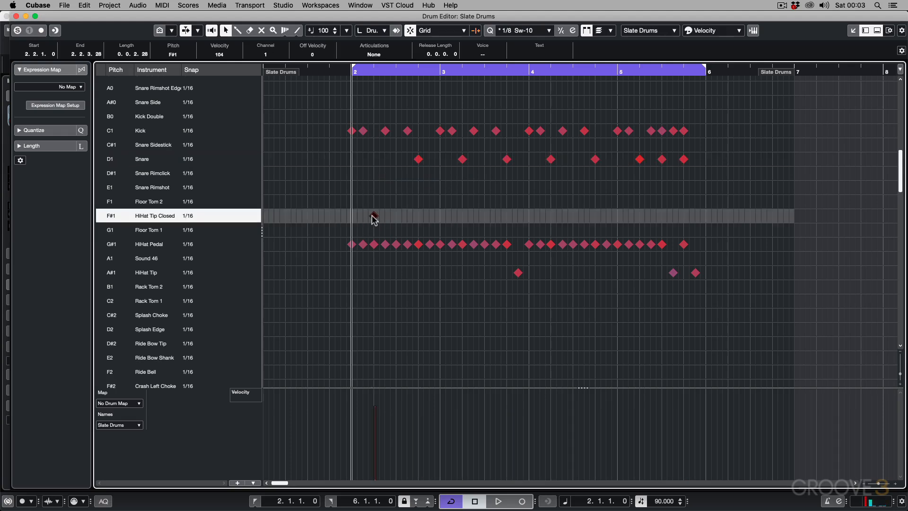
drag(374, 217, 374, 328)
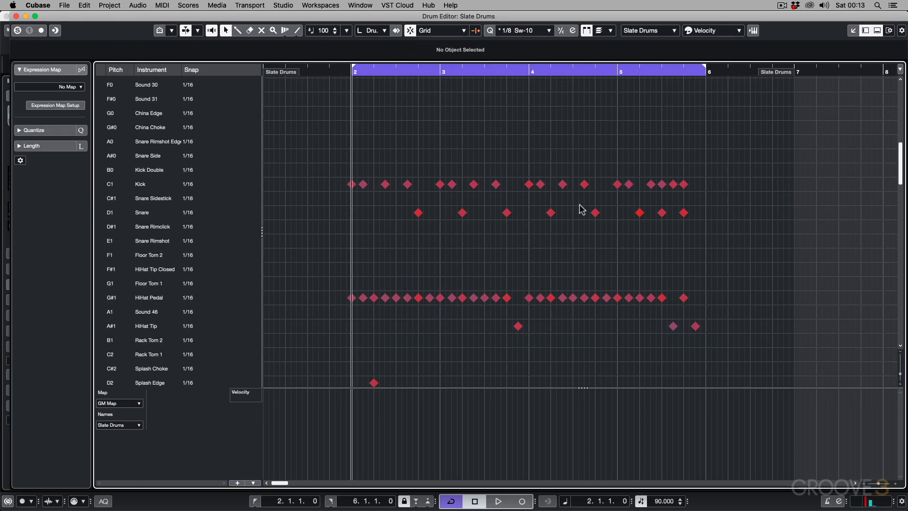
Step: Check the order of the Slate Drums sound list and switch the Drum Editor's sound names back to GM Map
scroll(148, 180, up, 1)
scroll(149, 180, up, 15)
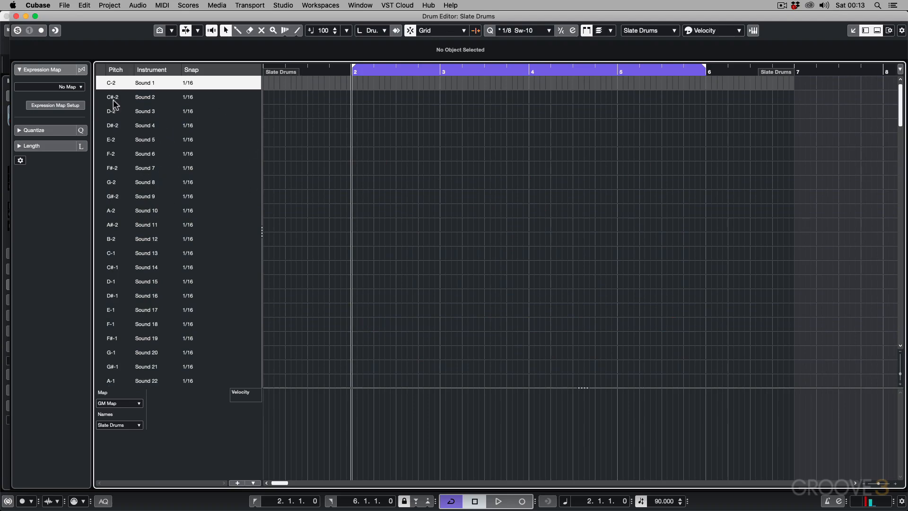
scroll(129, 210, down, 20)
scroll(130, 210, up, 9)
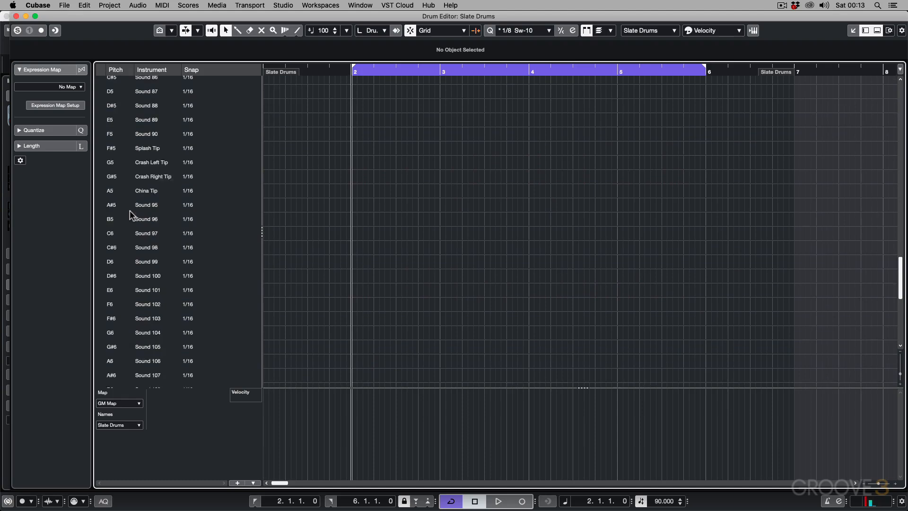
scroll(131, 213, up, 14)
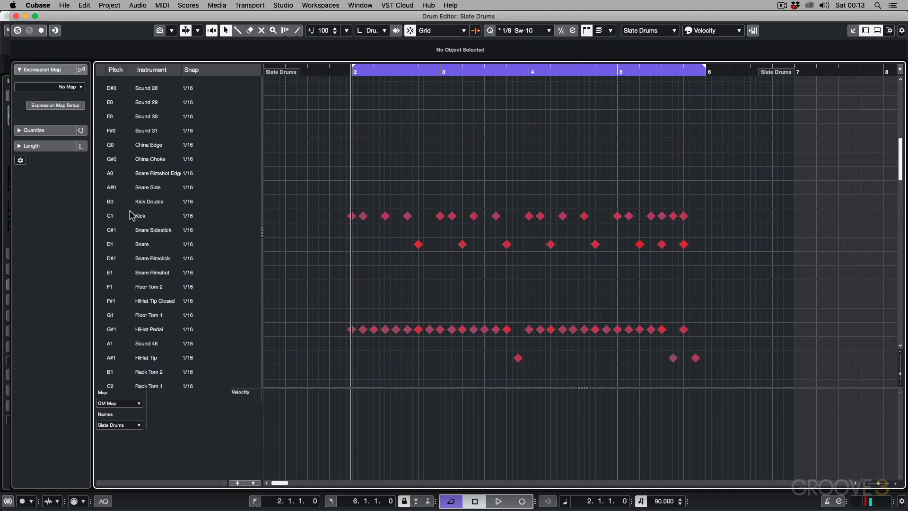
scroll(130, 213, down, 6)
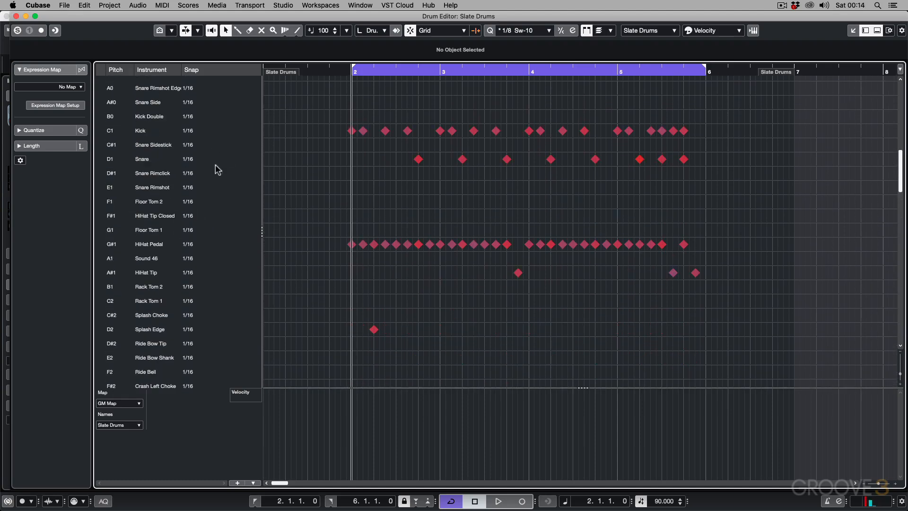
click(138, 424)
click(124, 416)
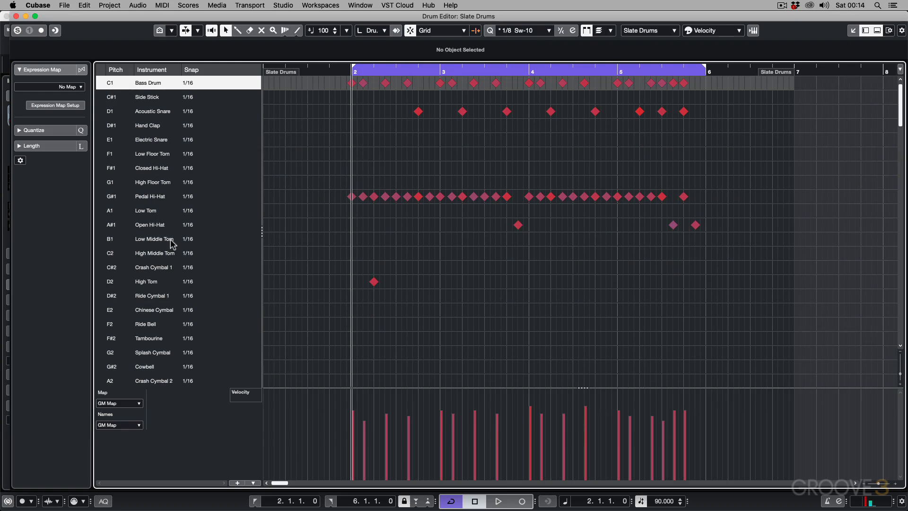
Step: Look through the GM Map sound order, then assign Slate Drums as the drum map and check its sound list
scroll(171, 243, down, 15)
scroll(171, 244, down, 20)
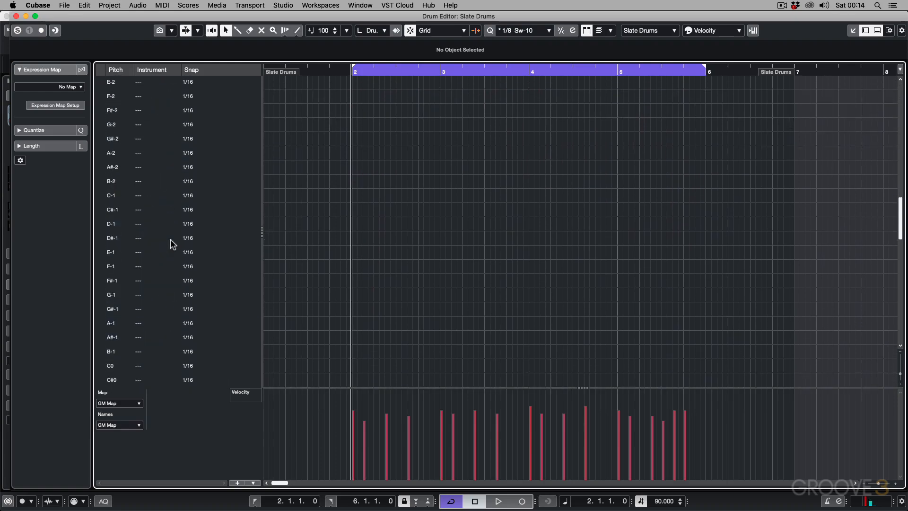
scroll(172, 244, up, 20)
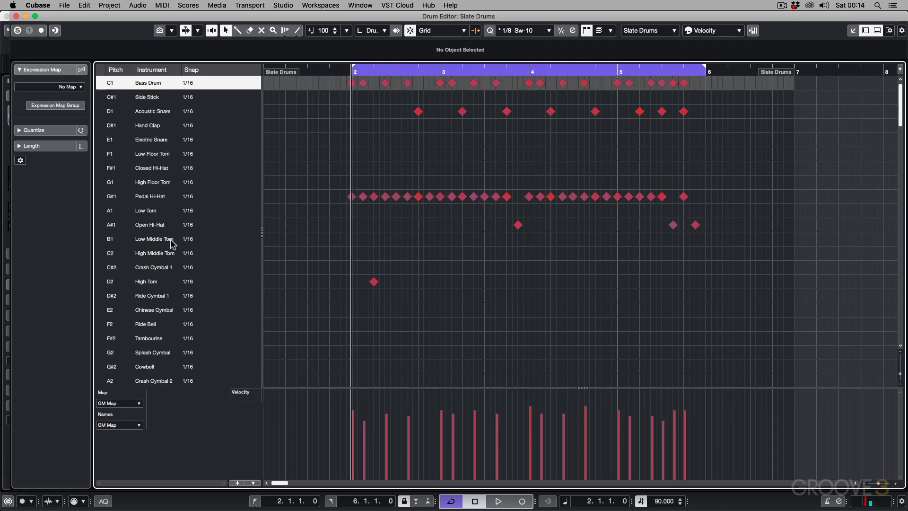
click(133, 408)
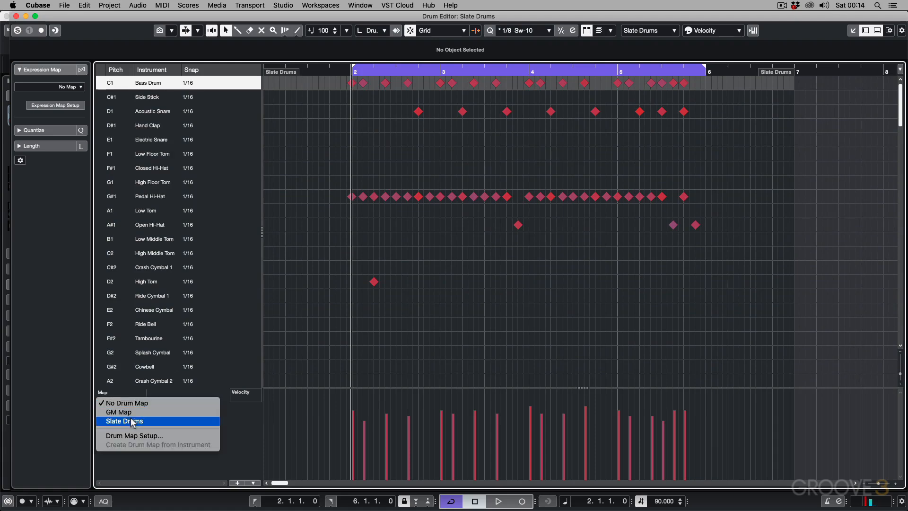
click(133, 423)
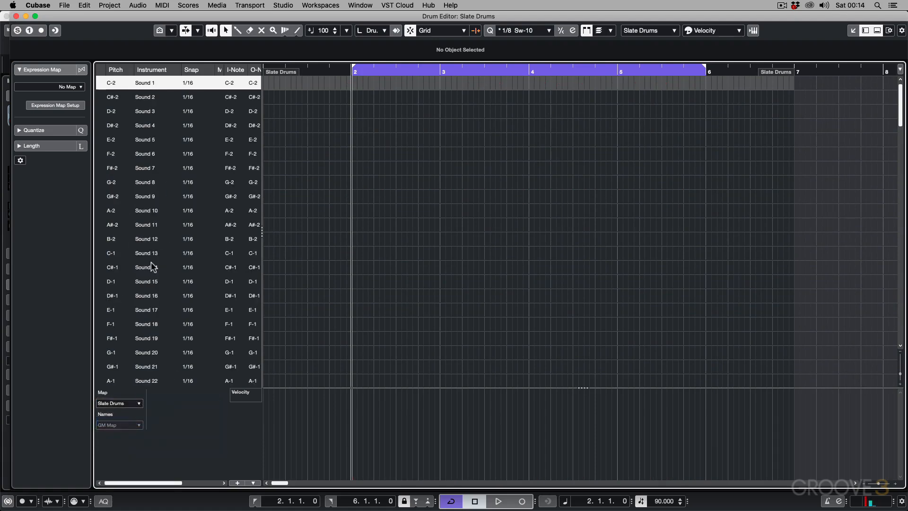
scroll(152, 261, down, 10)
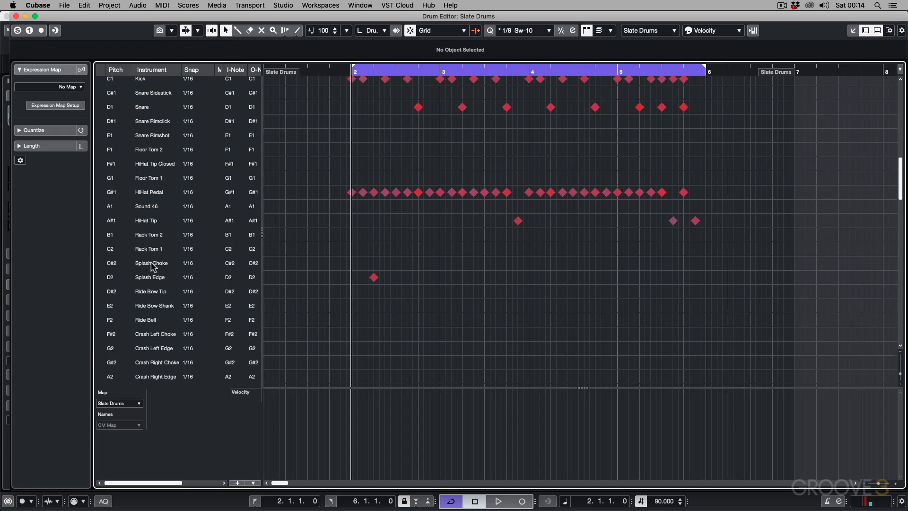
scroll(151, 265, up, 2)
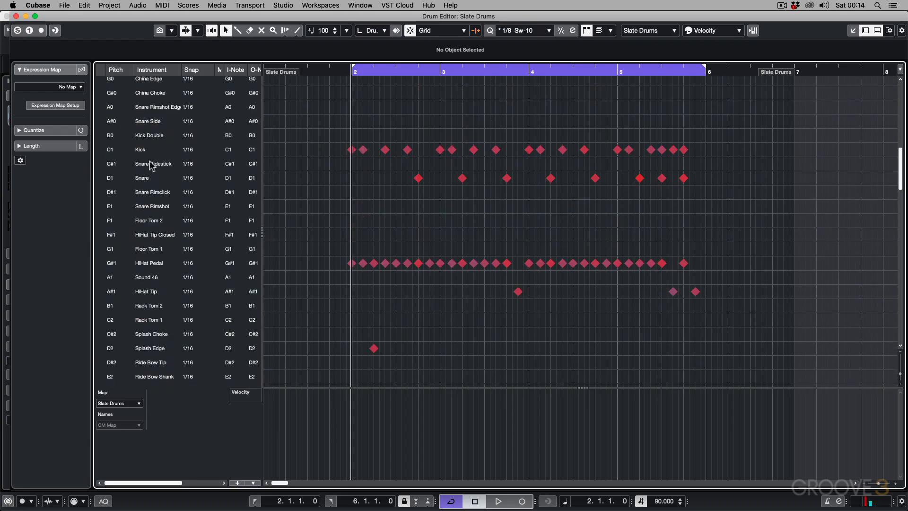
Step: Open Drum Map Setup from the Drum Editor and display the Slate Drums map for editing
click(135, 403)
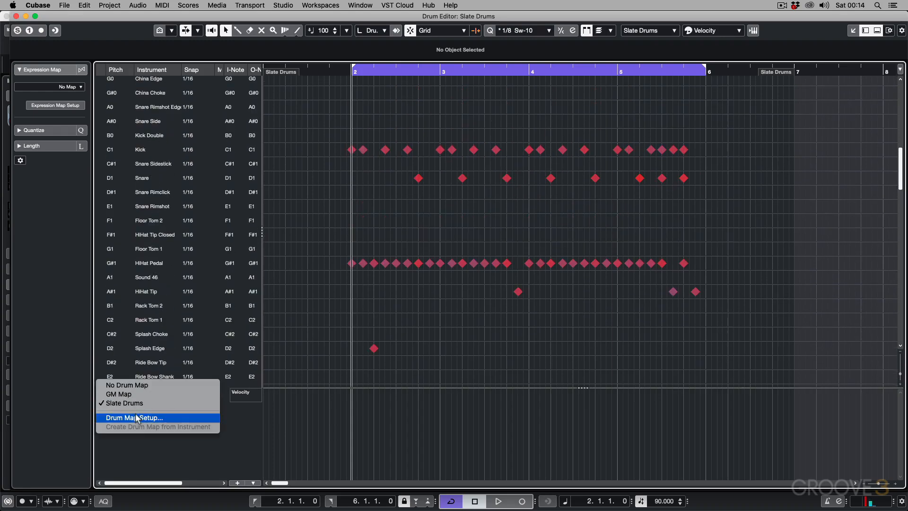
click(137, 417)
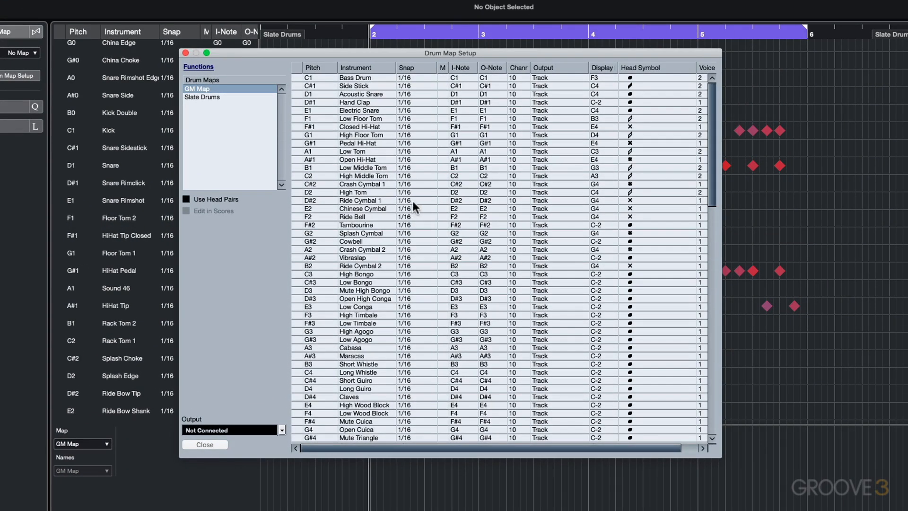
click(213, 98)
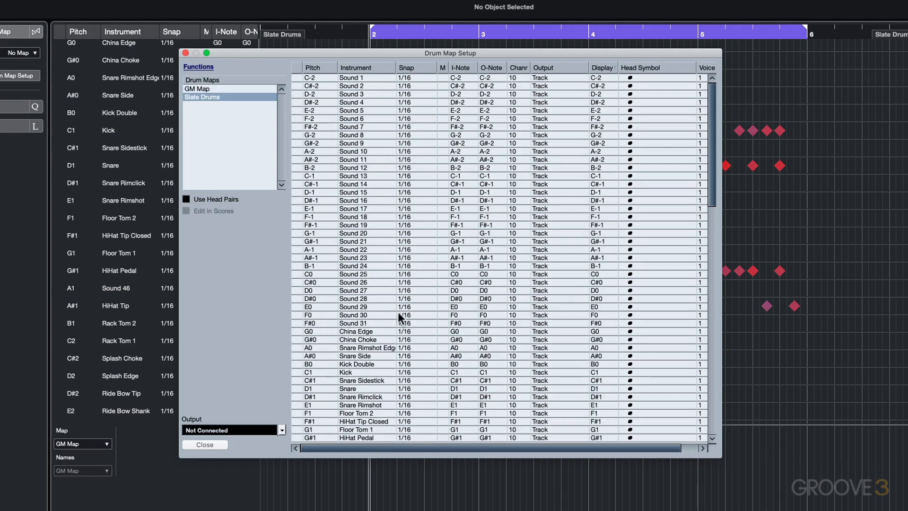
Step: Reorder the Slate Drums map so that Kick Double (B0) is the first row and Kick (C1) the second
scroll(340, 274, down, 3)
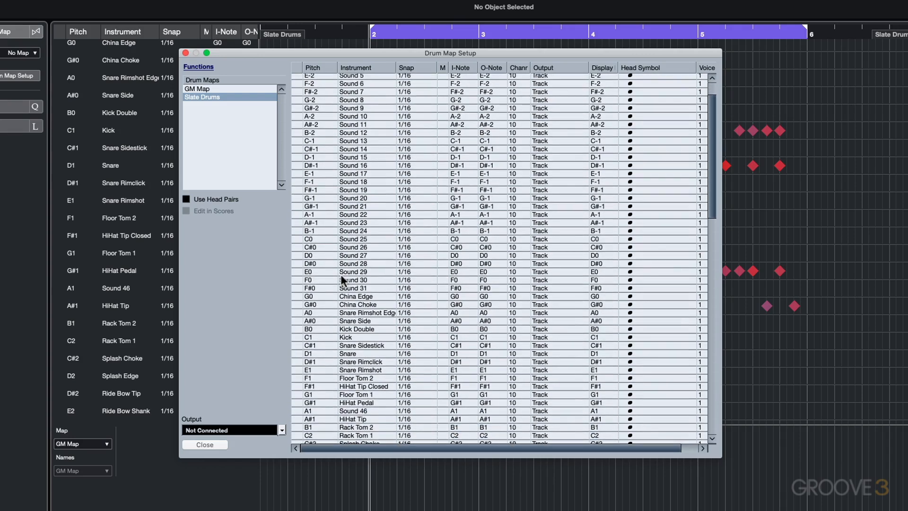
click(320, 321)
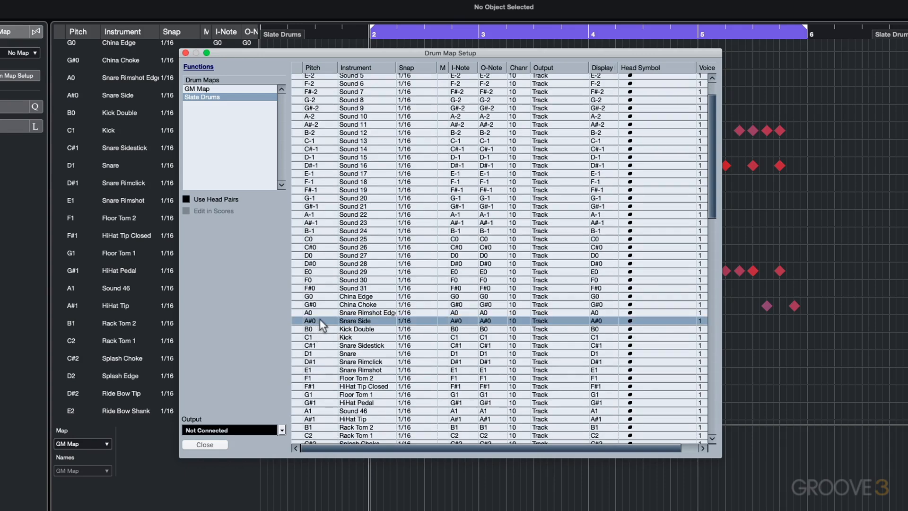
scroll(320, 325, up, 2)
drag(316, 363, 324, 79)
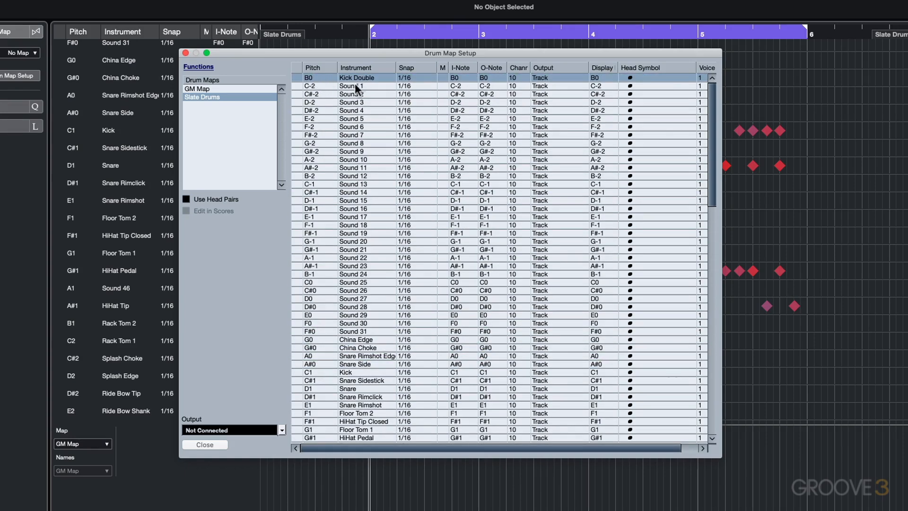
drag(316, 372, 346, 84)
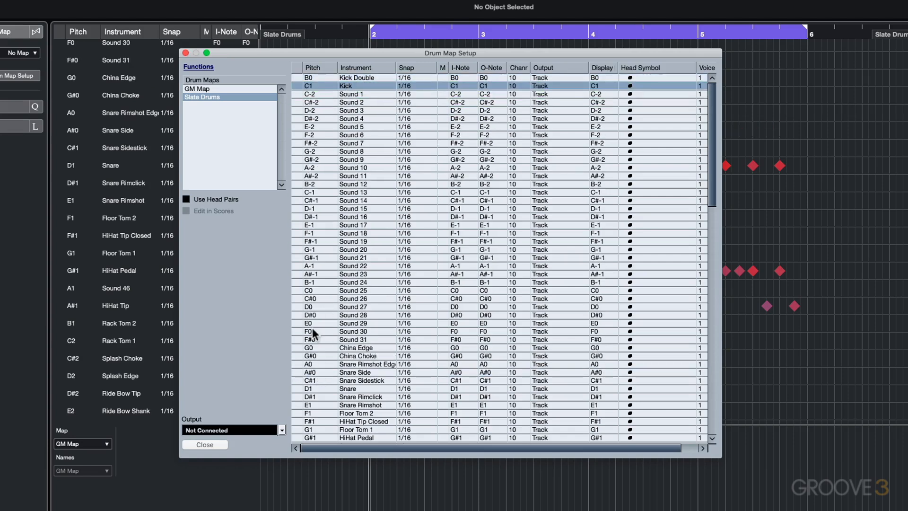
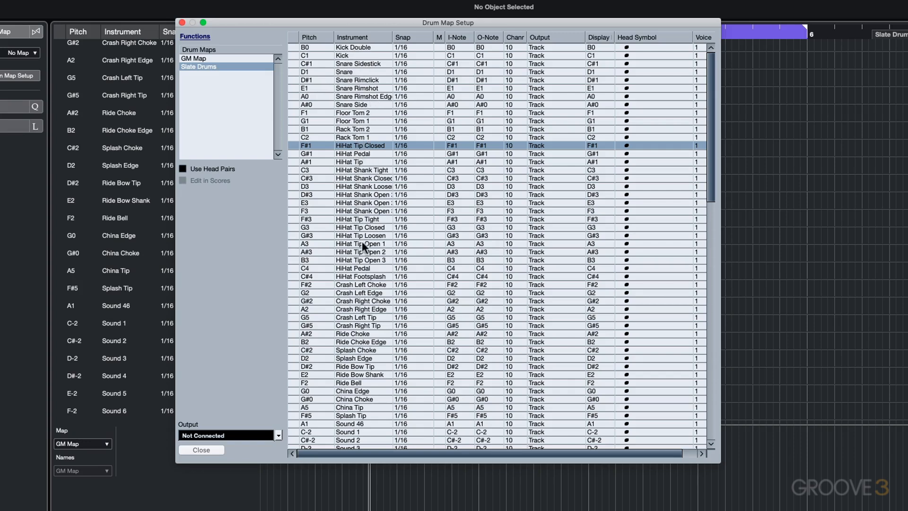
Step: Save the Slate Drums map over the existing Slate Drums.drm file in the Drum Map folder and close Drum Map Setup
scroll(368, 296, down, 1)
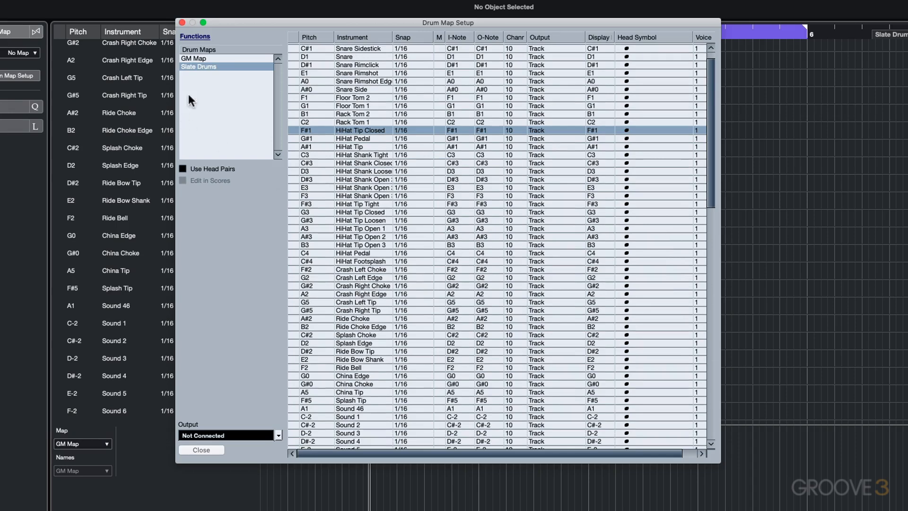
click(200, 36)
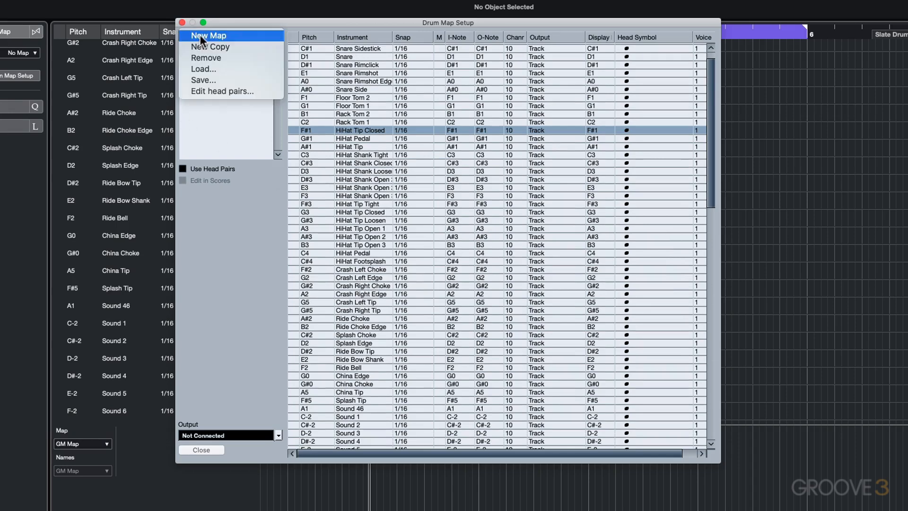
click(206, 81)
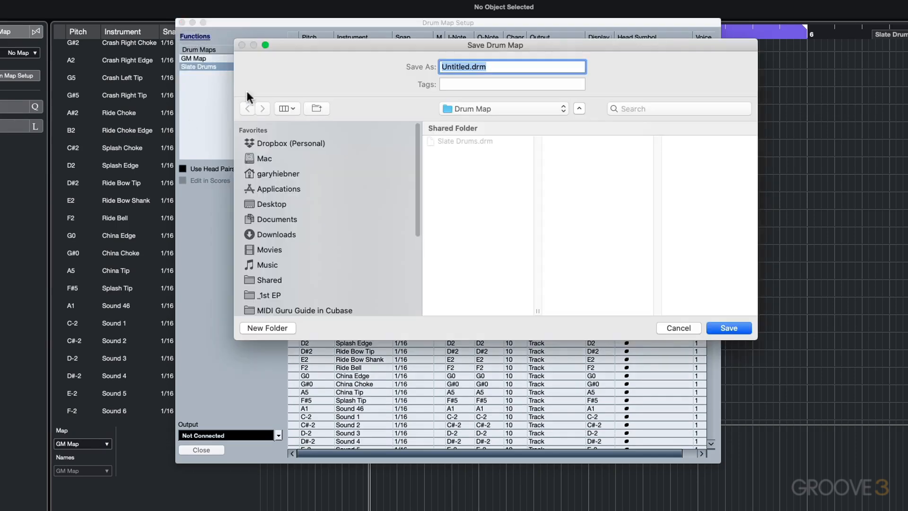
click(453, 141)
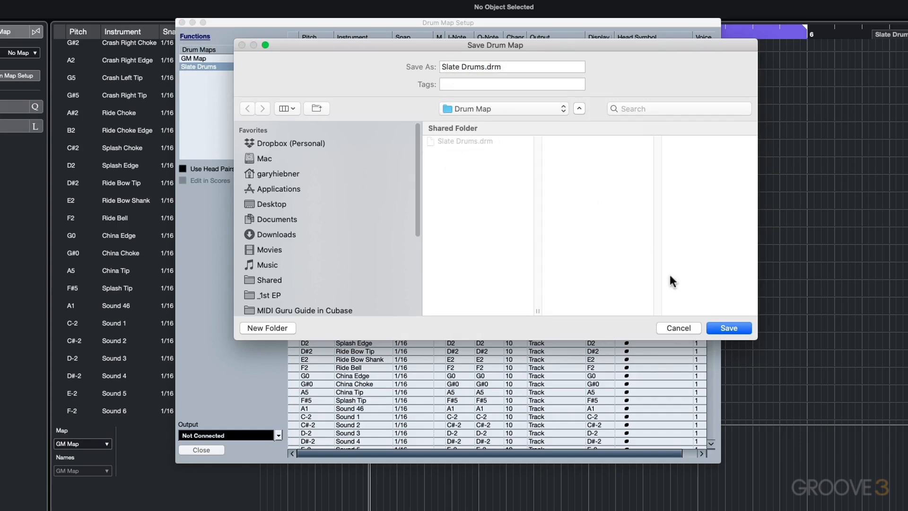
click(733, 326)
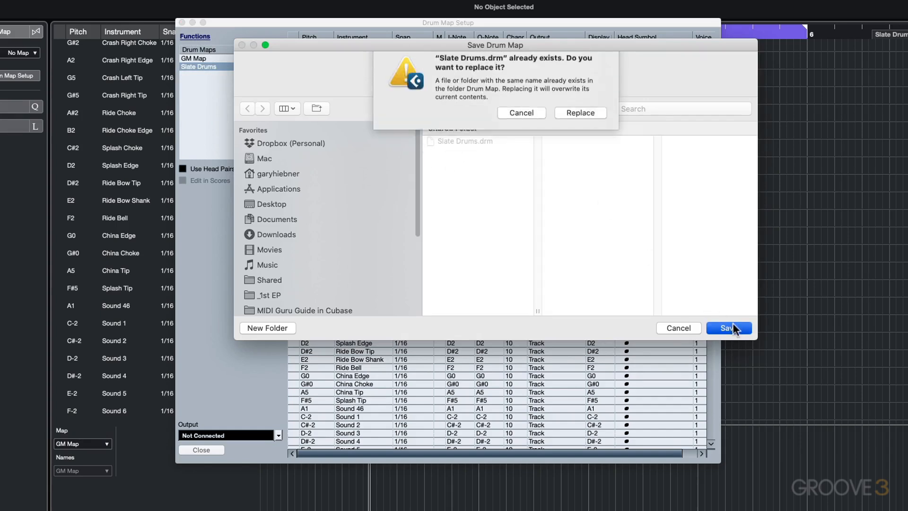
click(577, 117)
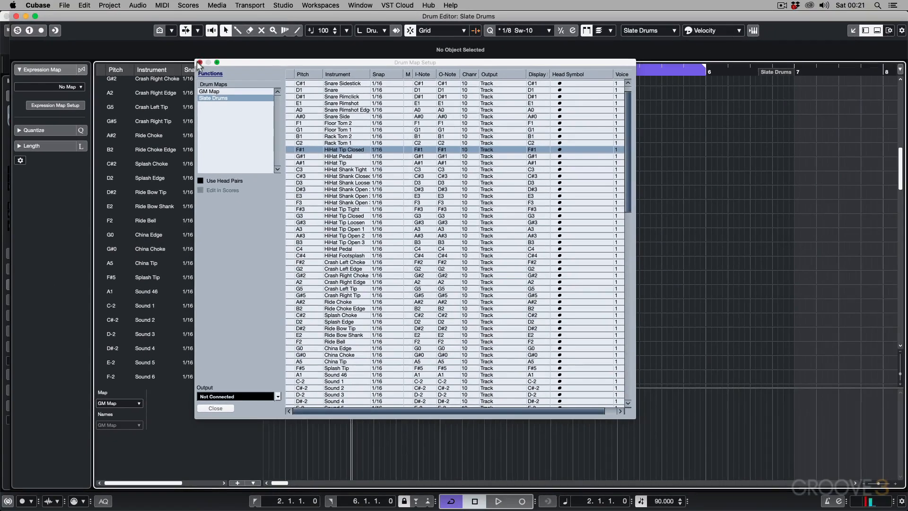
click(182, 23)
Step: Move all Snare (D1) notes to Snare Sidestick (C#1), then move the one at 3.4.1.0 to Snare Rimshot (E1)
scroll(237, 206, up, 10)
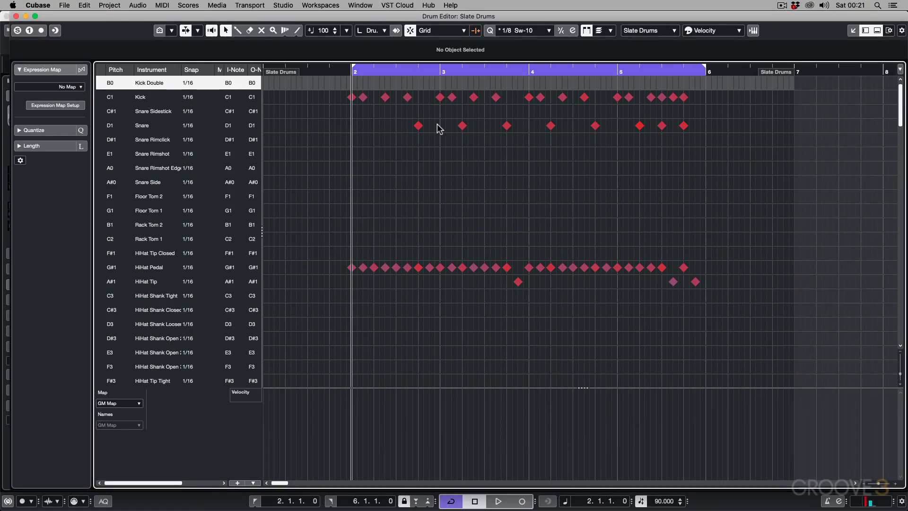
drag(398, 118, 714, 137)
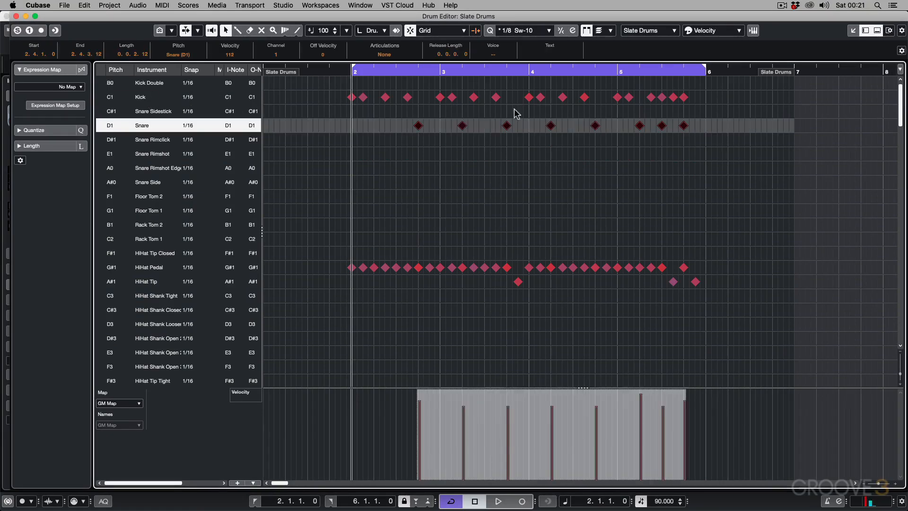
drag(419, 125, 418, 113)
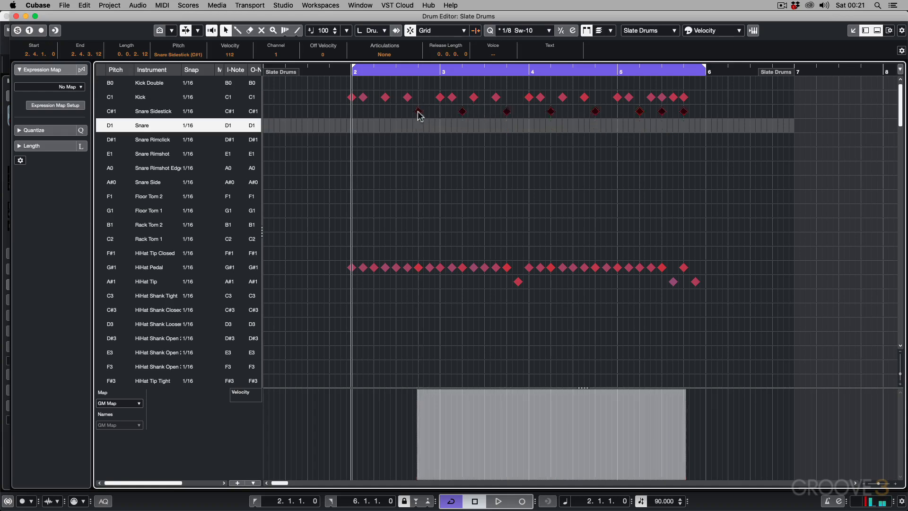
click(442, 136)
click(506, 112)
drag(508, 136, 508, 151)
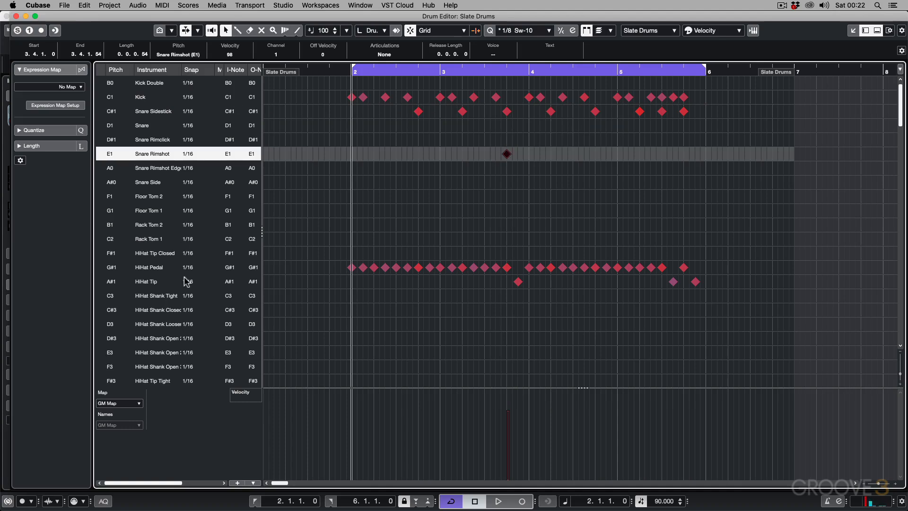
Step: In Drum Map Setup, set the snap of Crash Left Choke, Crash Left Edge and Crash Right Choke to 1/8
click(127, 404)
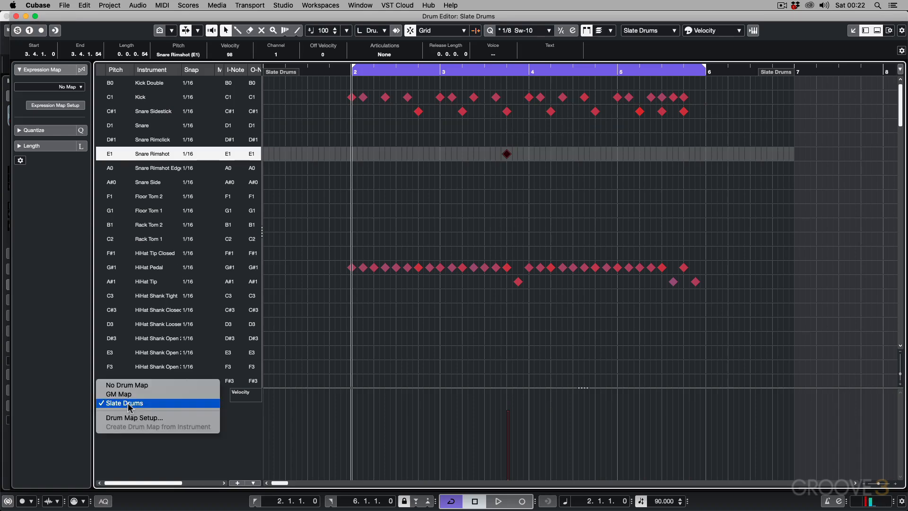
click(131, 418)
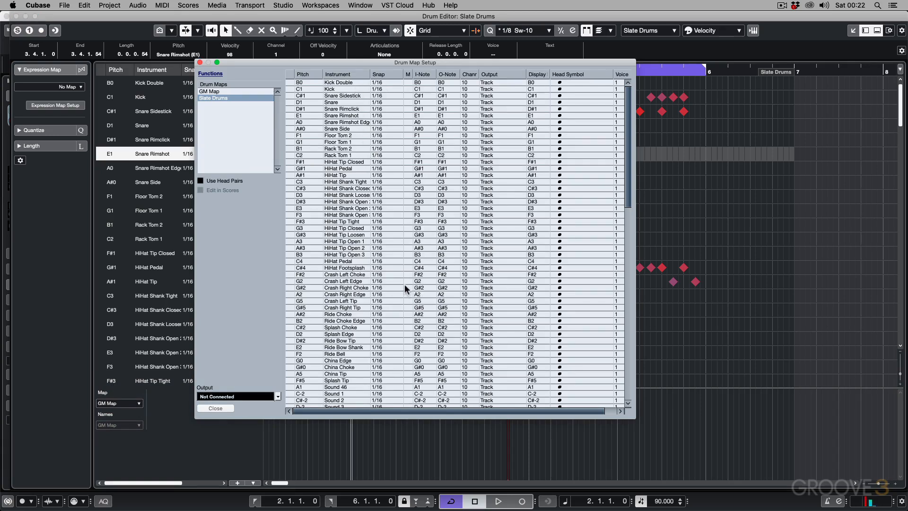
click(378, 274)
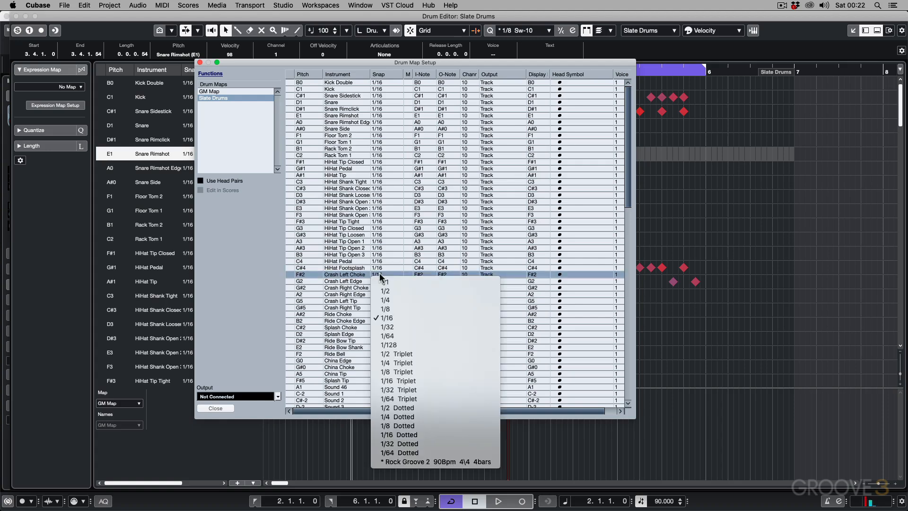
click(387, 308)
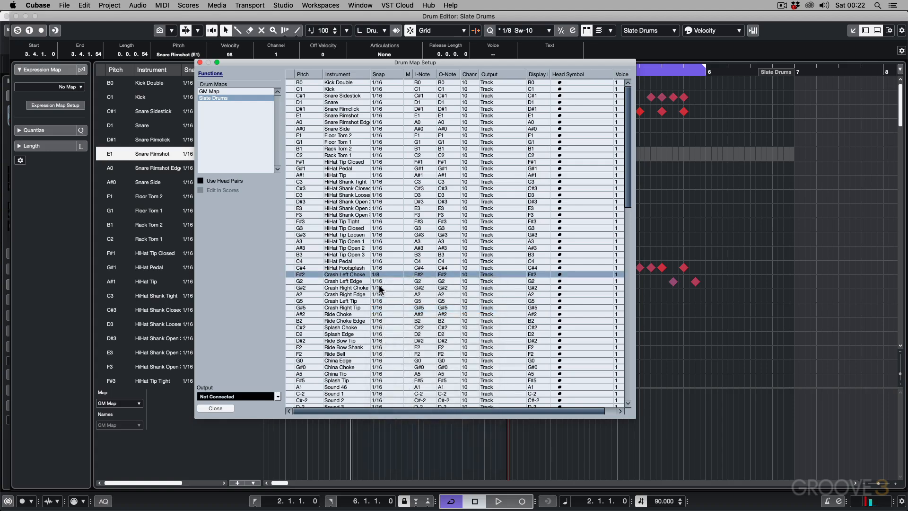
click(379, 282)
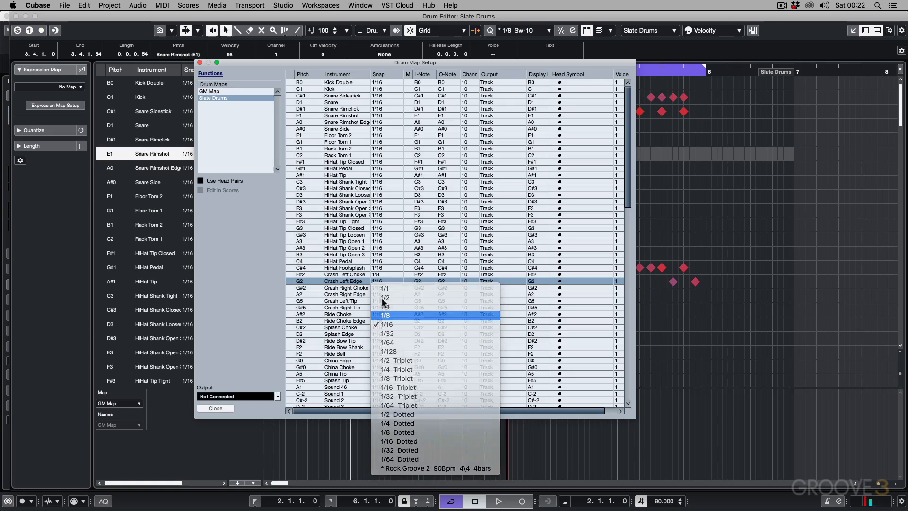
click(384, 315)
click(379, 288)
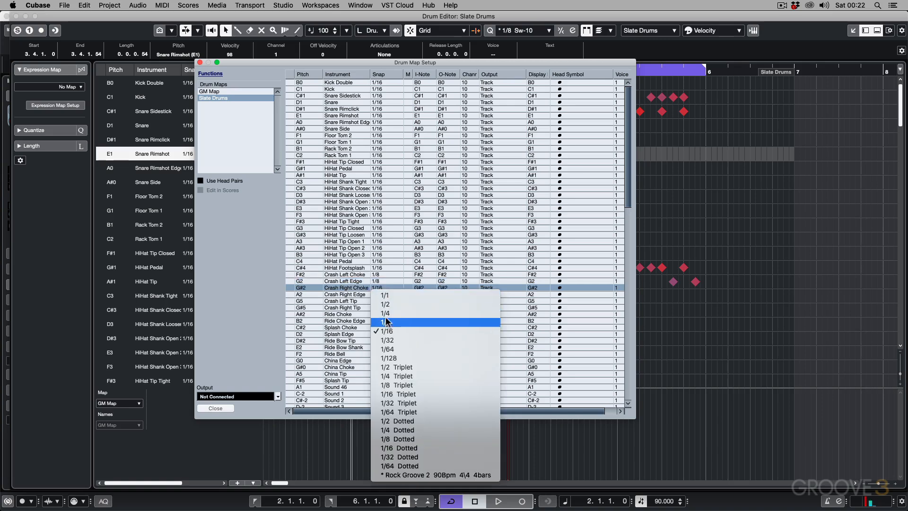
click(387, 321)
Step: Set the snap of Crash Right Edge, Crash Left Tip and Crash Right Tip to 1/8 as well
click(378, 294)
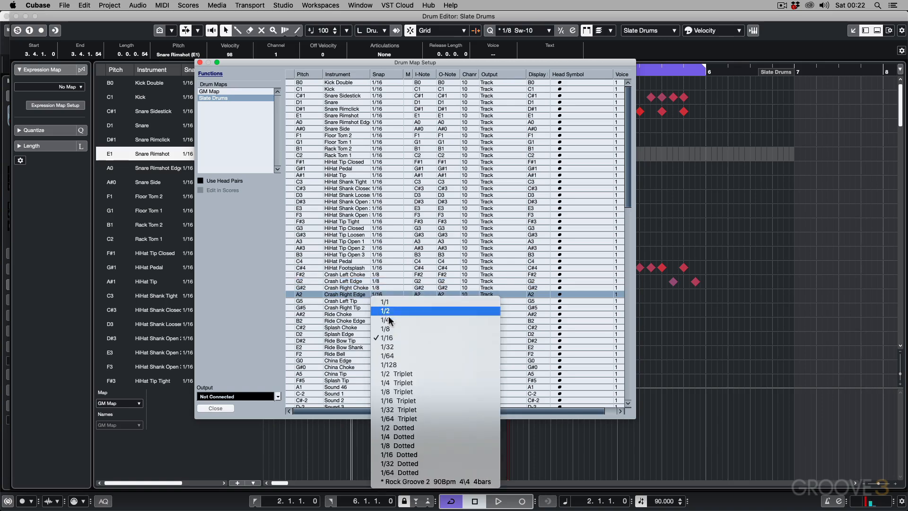
click(385, 329)
click(378, 301)
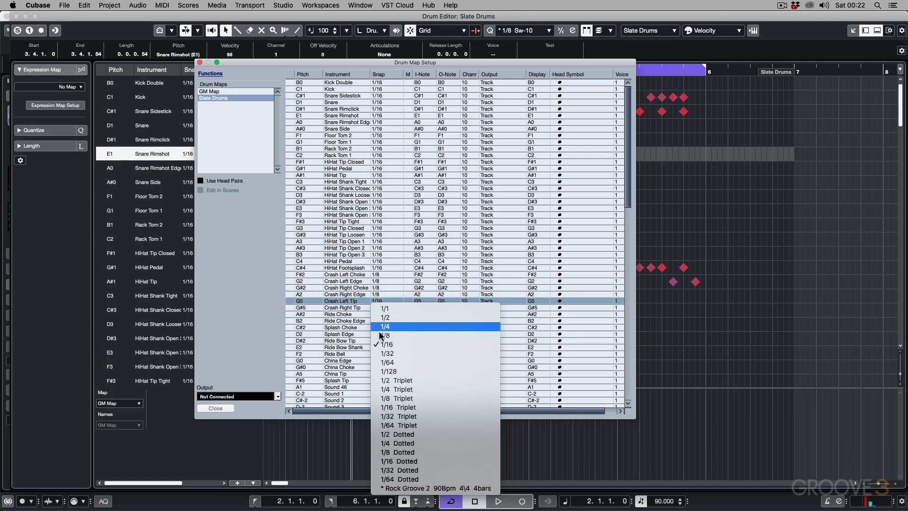
click(383, 335)
click(379, 307)
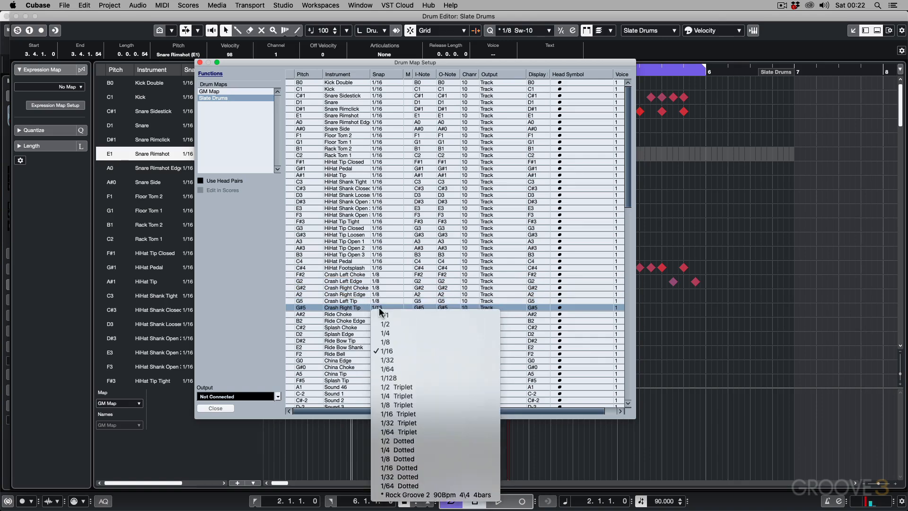
click(386, 342)
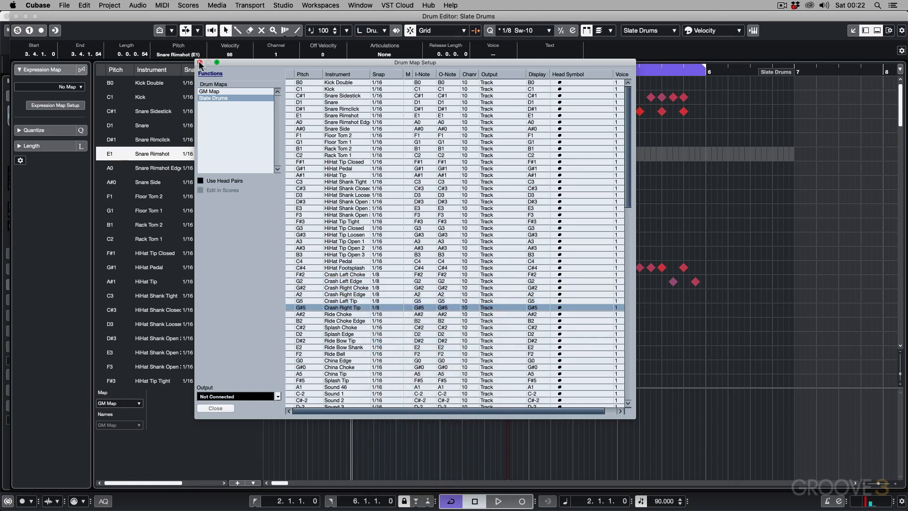
Step: Save the edited map over Slate Drums.drm, close the setup and check the crash sounds' snap values in the Drum Editor
click(210, 73)
click(222, 113)
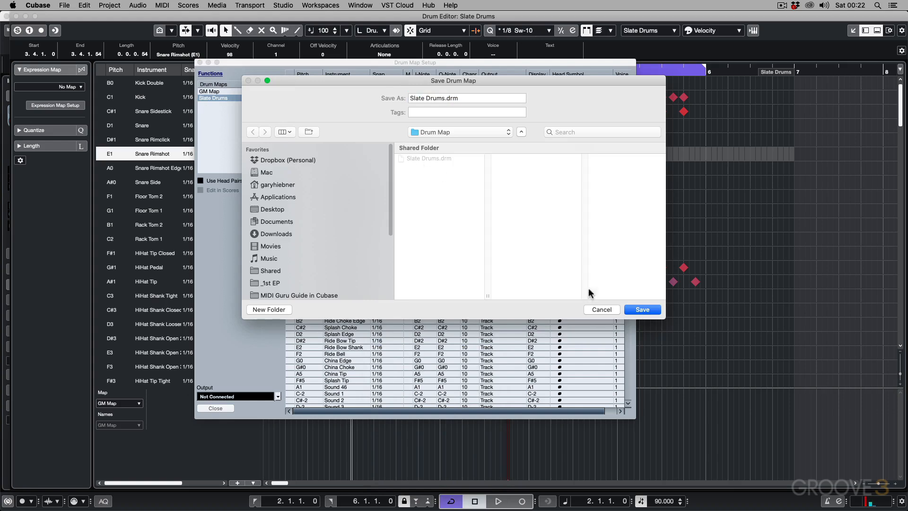
key(Return)
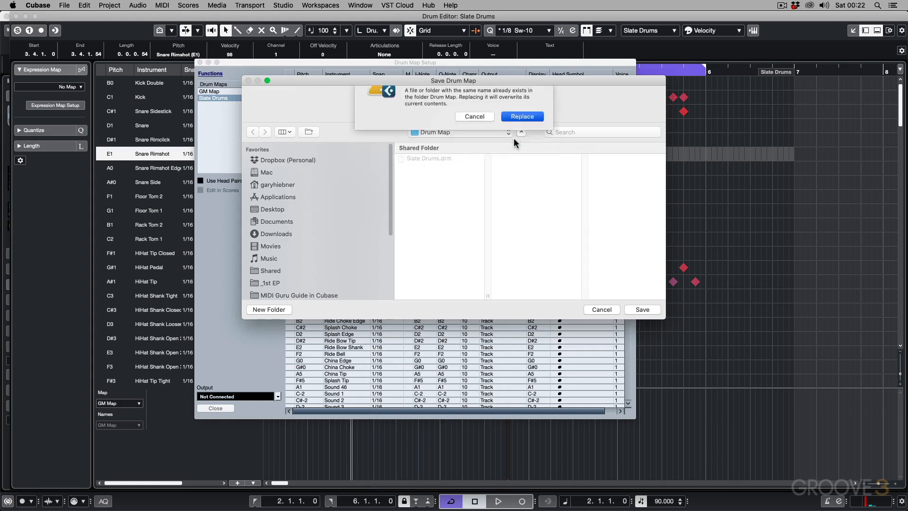
key(Return)
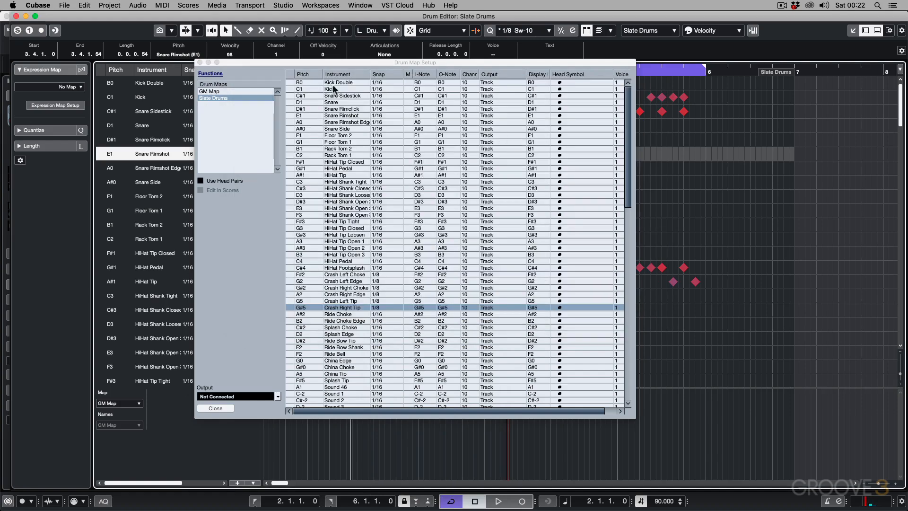
click(200, 62)
scroll(218, 245, down, 7)
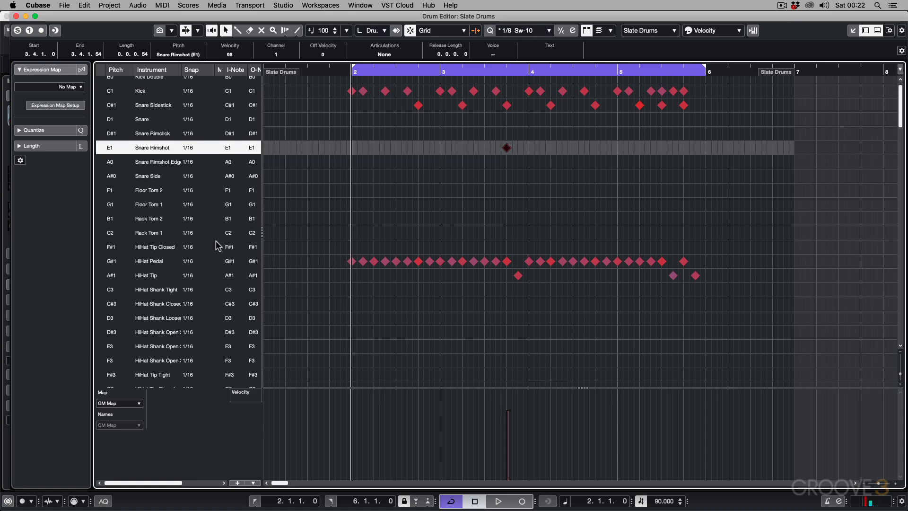
scroll(218, 245, down, 14)
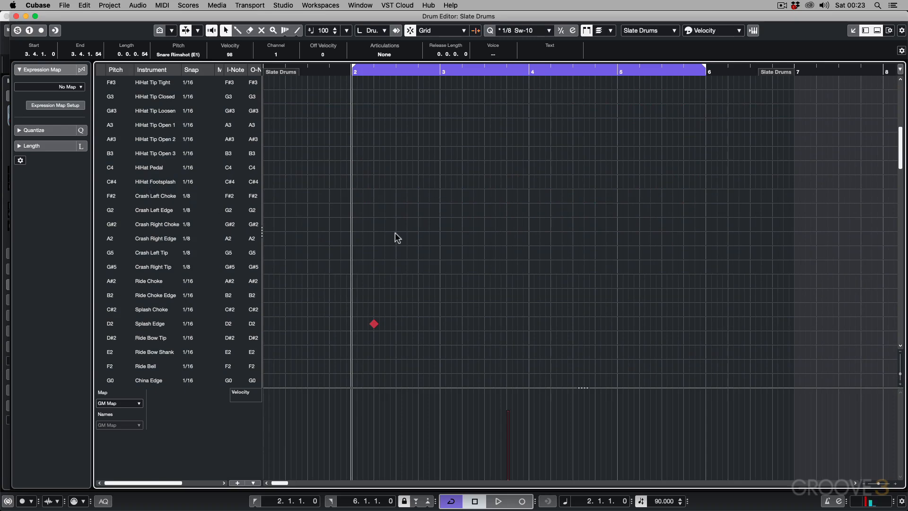
scroll(392, 282, up, 15)
scroll(392, 282, up, 6)
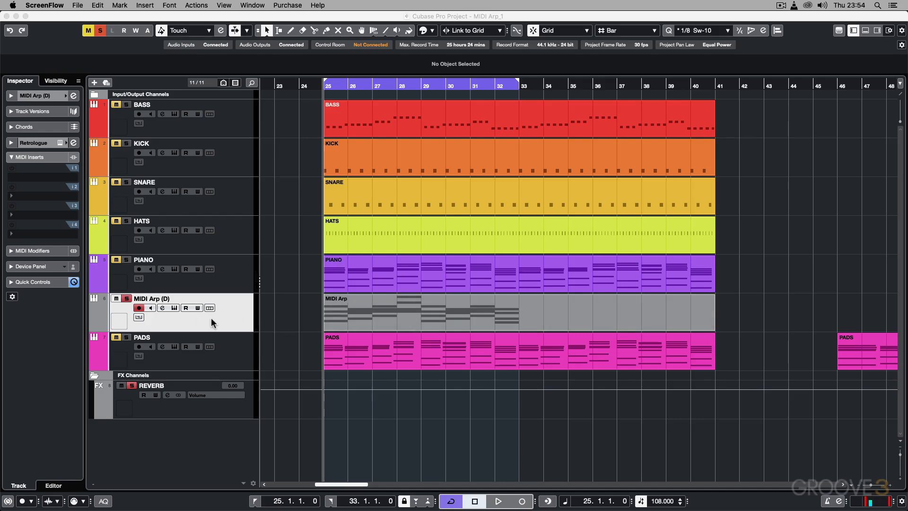
Step: Open the MIDI Arp track's Retrologue instrument, listen to the looped section with it, and close the instrument window
click(173, 308)
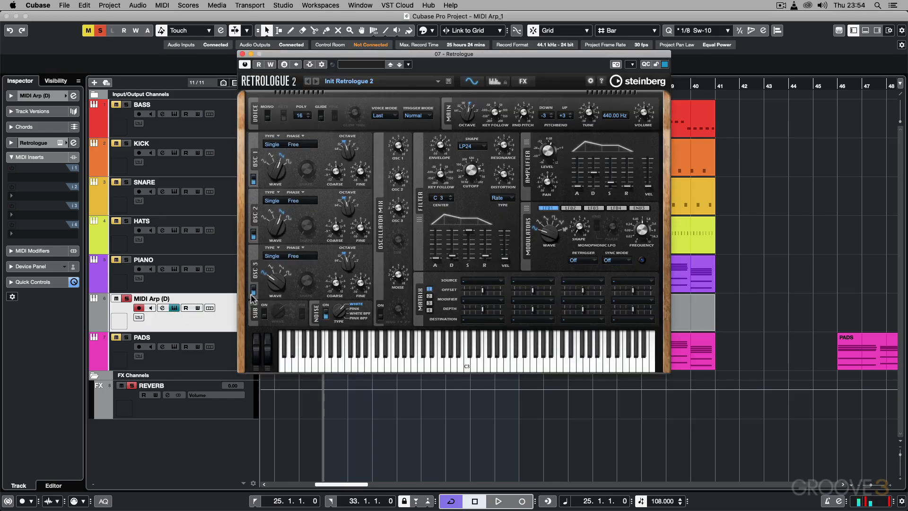
drag(338, 53, 568, 101)
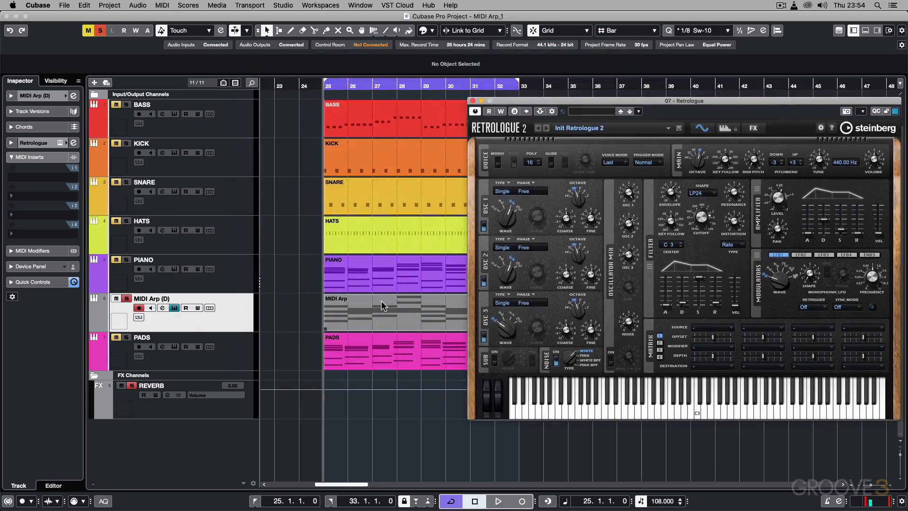
key(space)
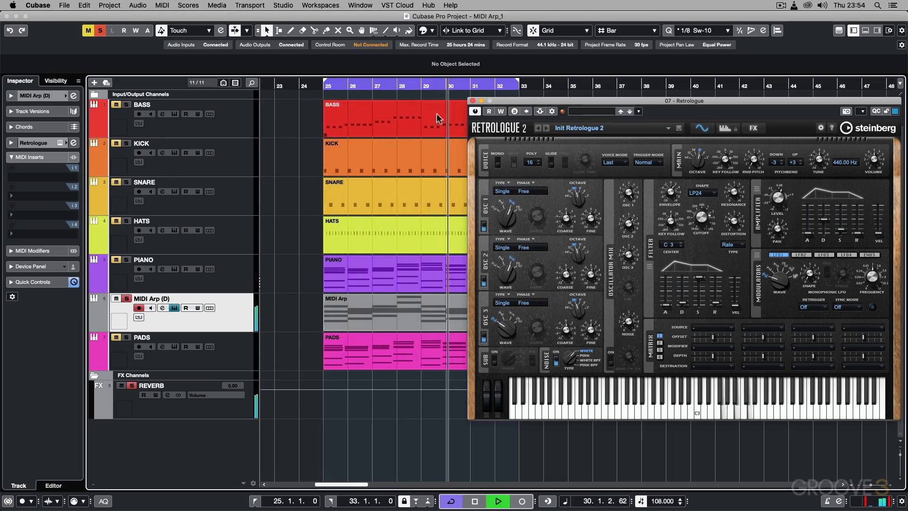
key(space)
click(473, 100)
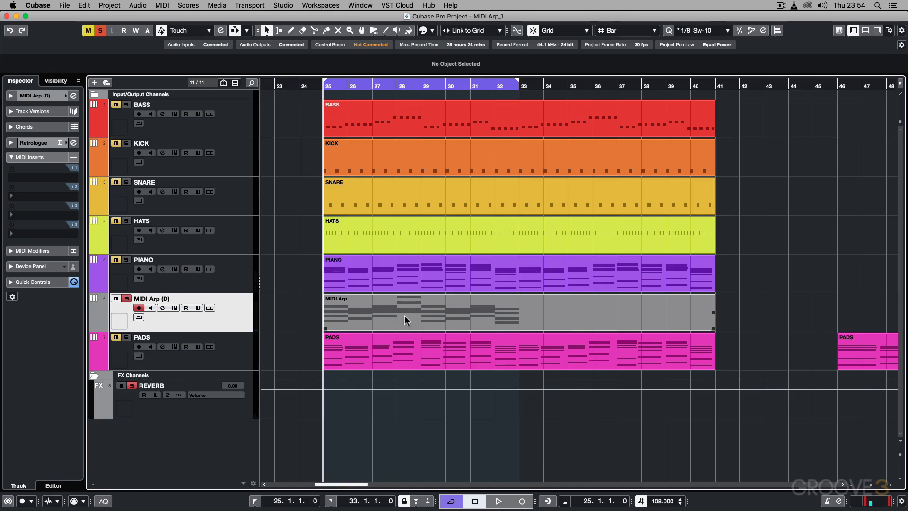
Step: Open the MIDI Arp part for editing and use Chord Editing to identify the chords in bars 25, 26 and 27
double_click(425, 308)
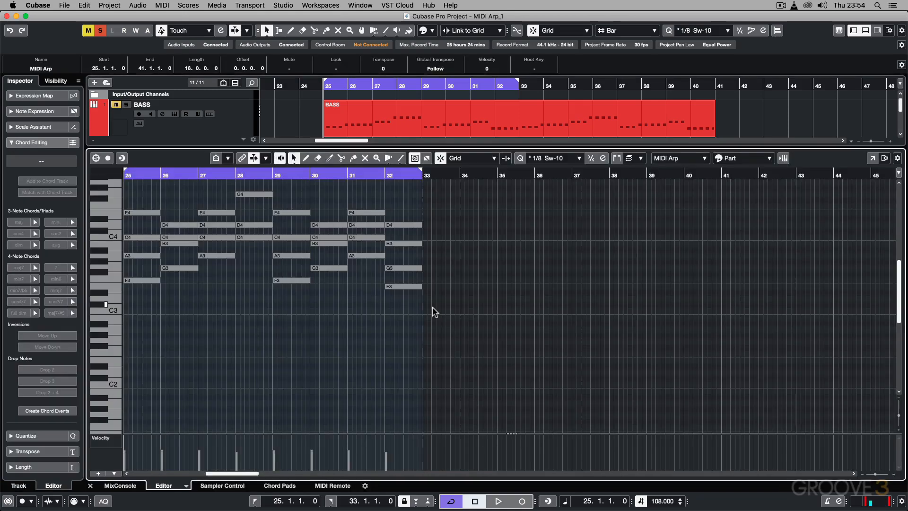
click(27, 142)
click(12, 142)
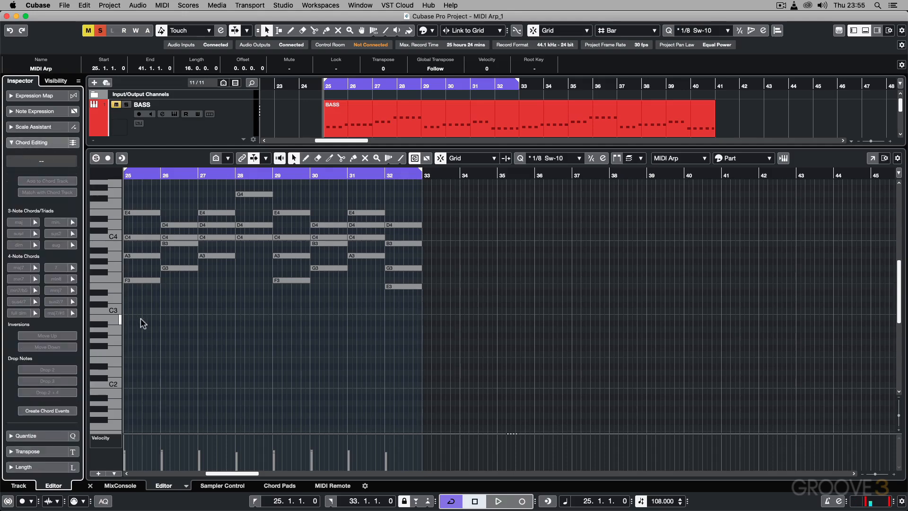
drag(138, 318, 141, 198)
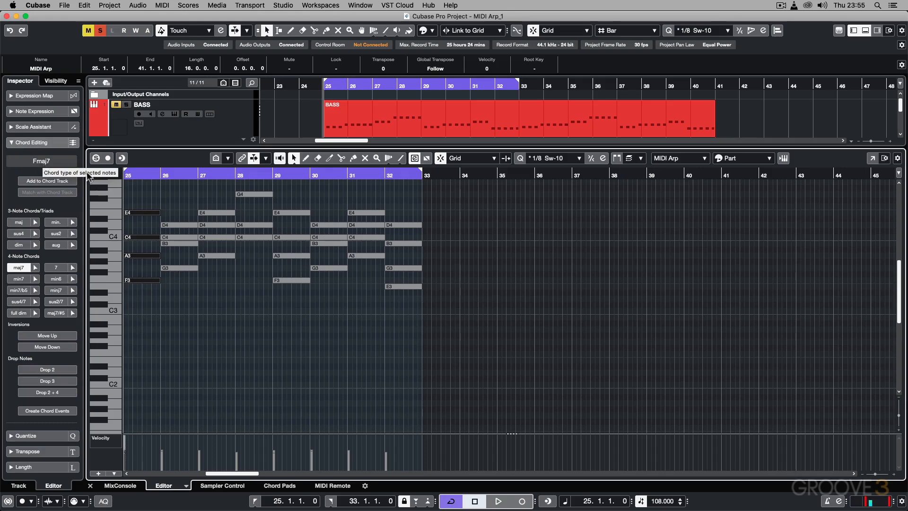
drag(176, 284, 176, 206)
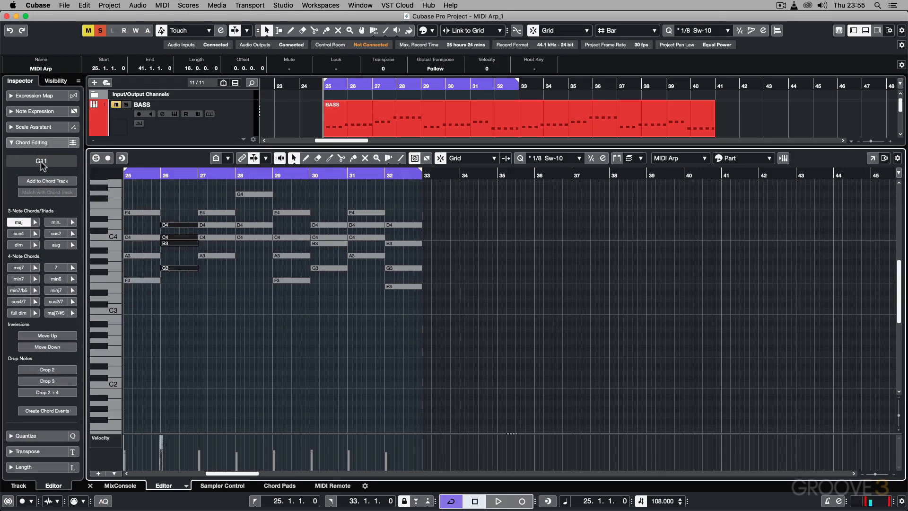
drag(217, 287, 204, 207)
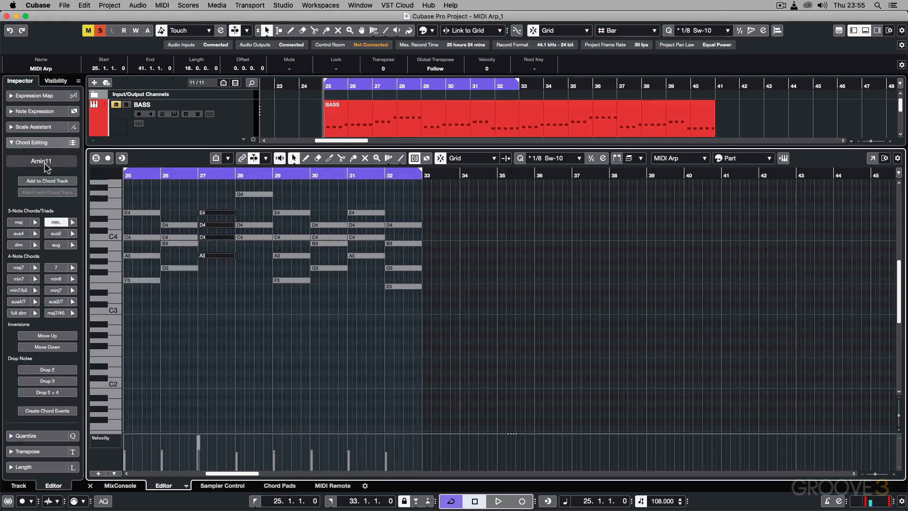
Step: Use Chord Editing to identify the chords in bars 28 and 32 of the MIDI Arp part, and close the editor
drag(246, 256, 247, 188)
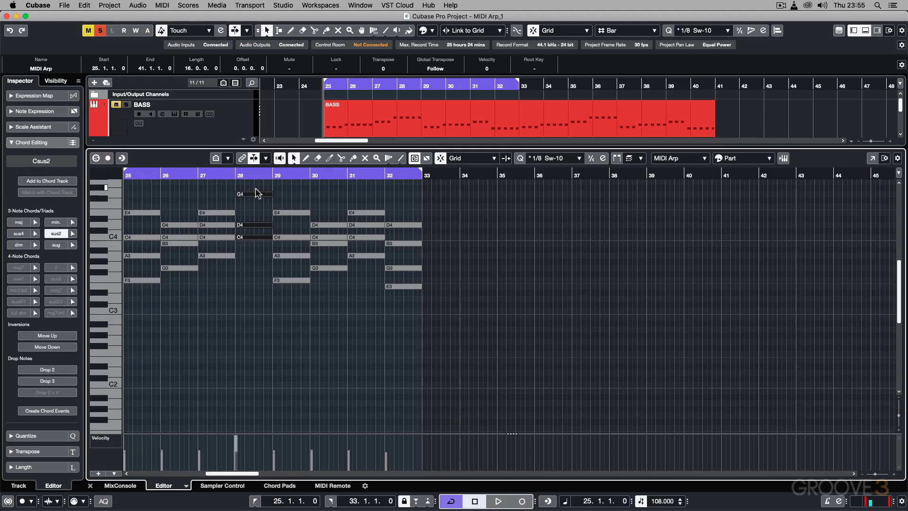
drag(400, 320, 400, 217)
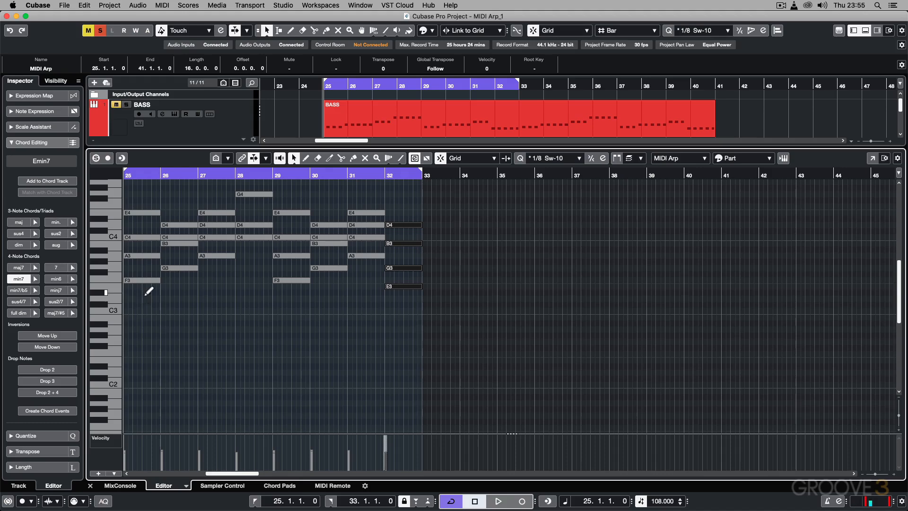
key(super+alt+e)
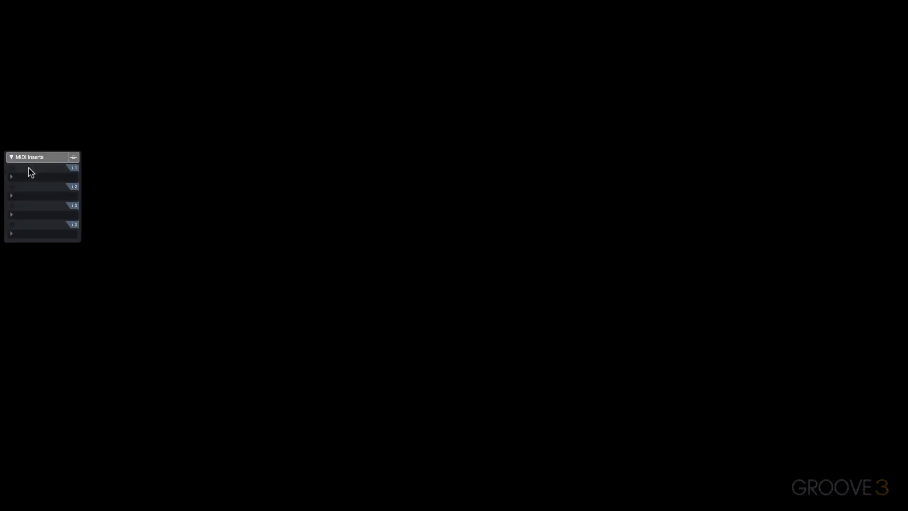
Step: Load Arpache SX in the MIDI Arp track's first MIDI insert, set Transpose to Up and listen to the arpeggio
click(37, 176)
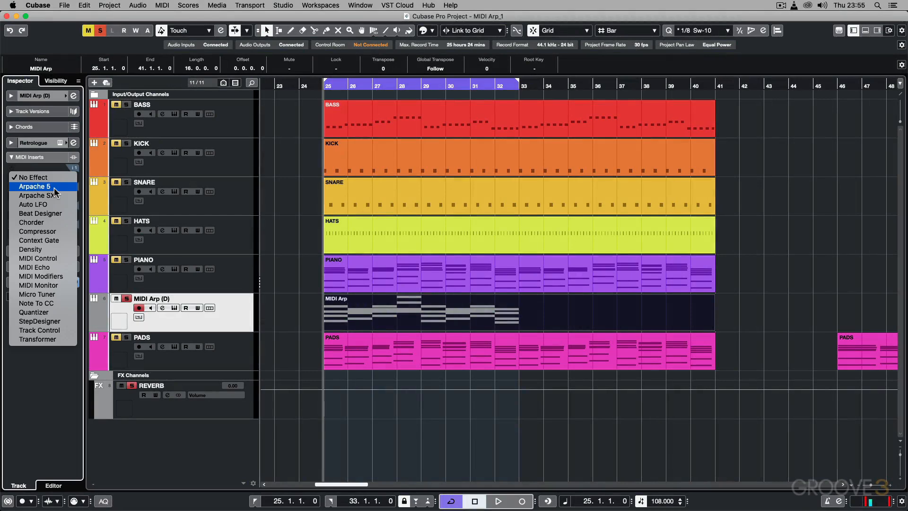
click(45, 195)
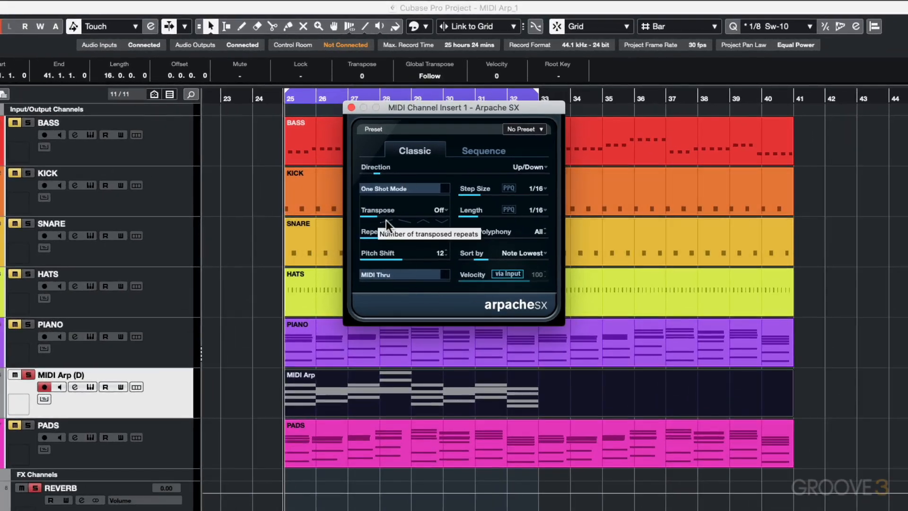
click(440, 211)
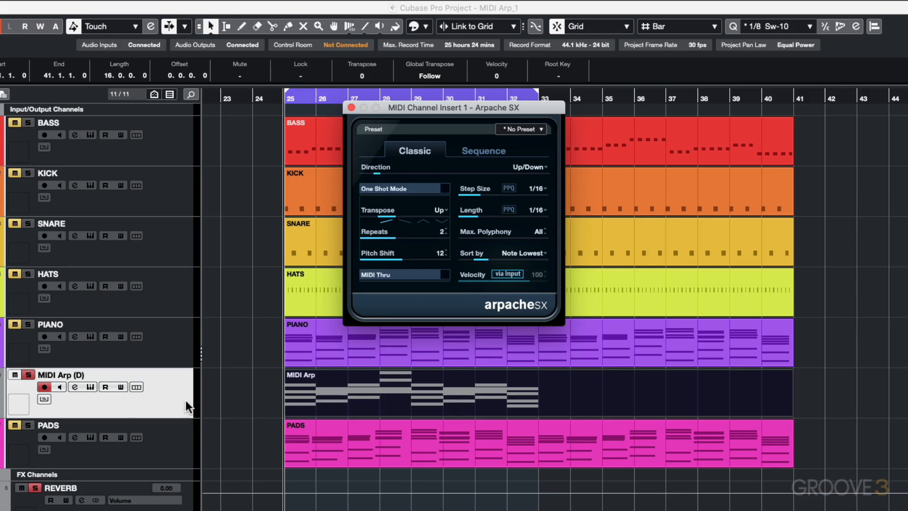
key(space)
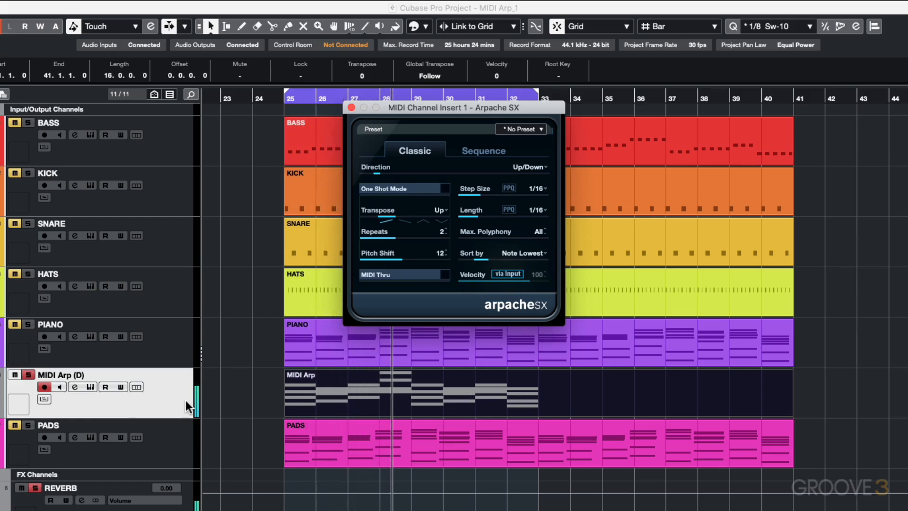
key(space)
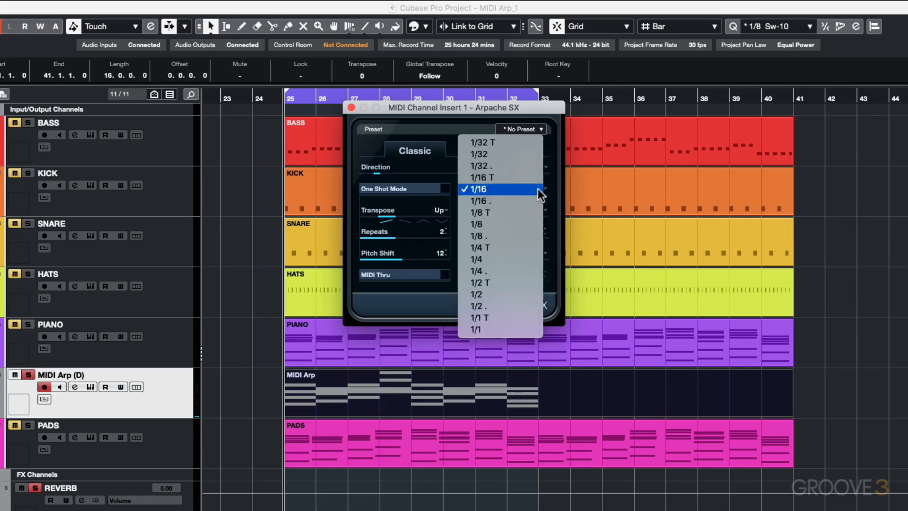
Step: Set Arpache SX's Step Size and Length to 1/8, close its window and listen to the slower arpeggio
click(517, 219)
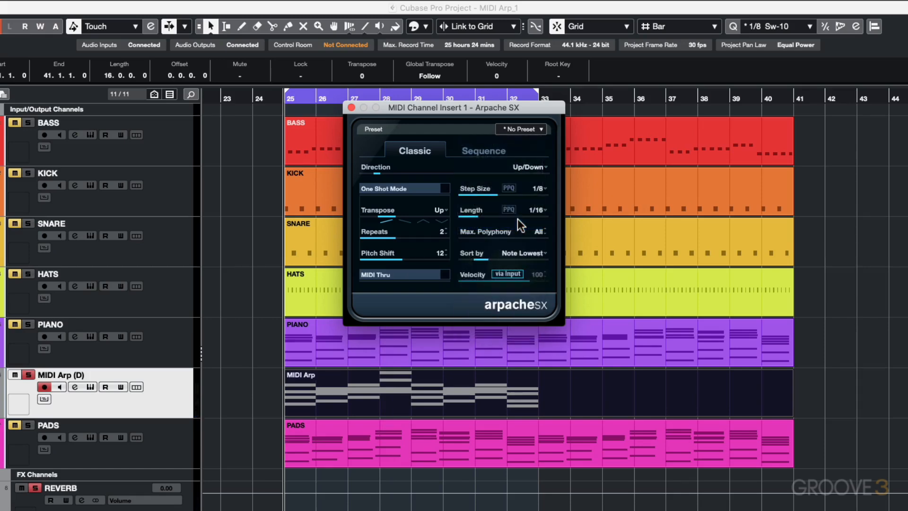
click(537, 212)
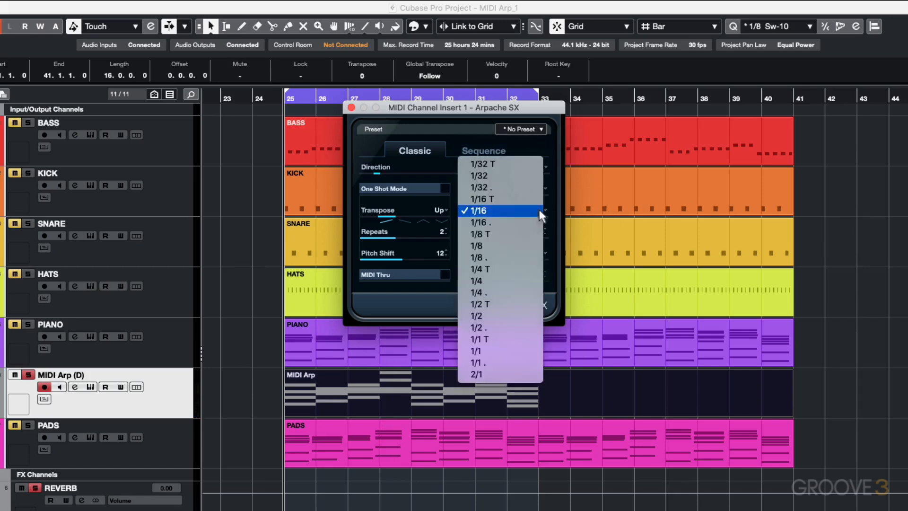
click(516, 242)
click(254, 410)
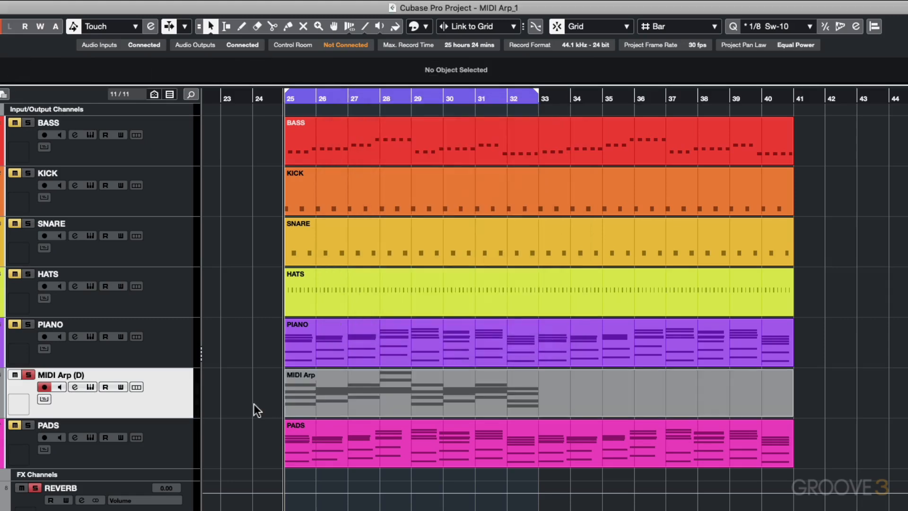
key(space)
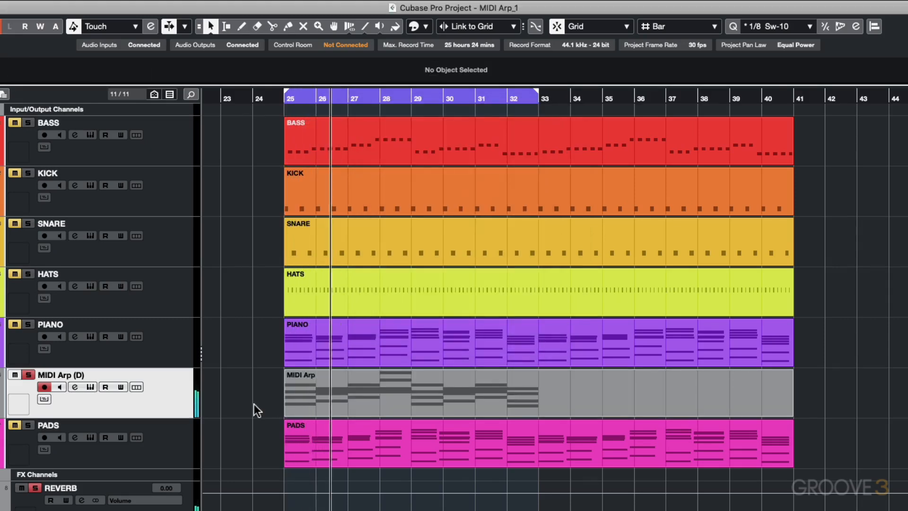
Step: Solo the PIANO track as well and duplicate the MIDI Arp track
click(29, 325)
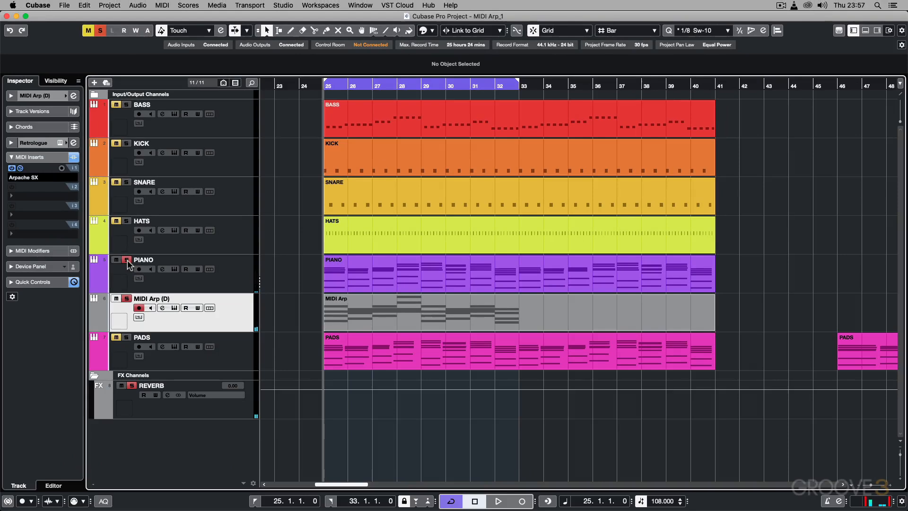
right_click(236, 316)
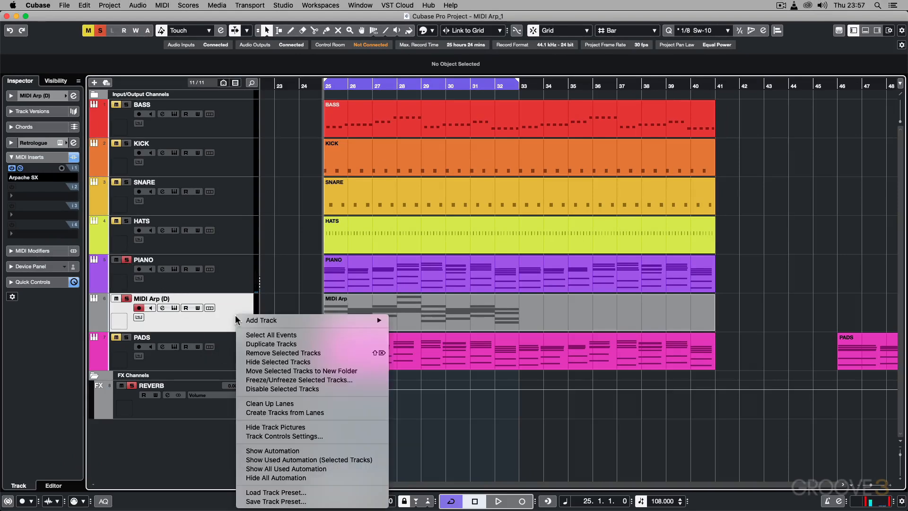
click(253, 342)
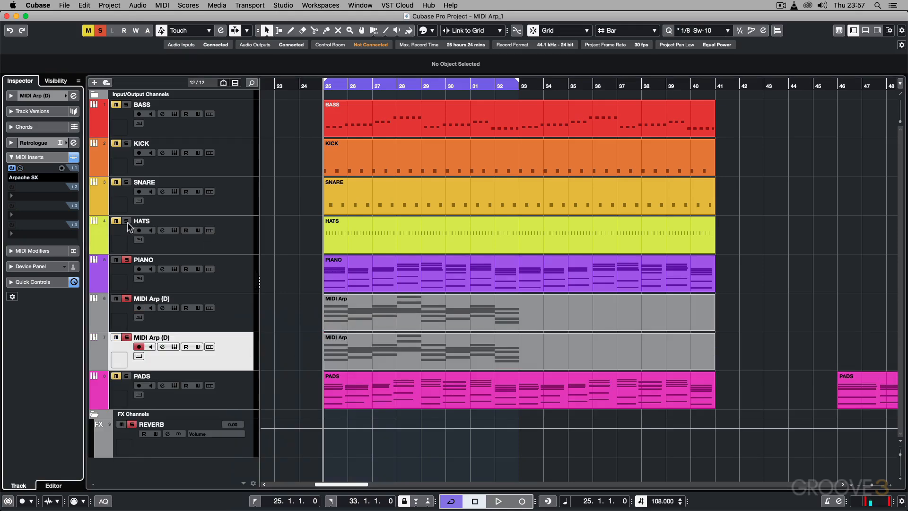
Step: Add MIDI Modifiers to the duplicate track's second MIDI insert, set Scale Major, Scale Note F and Transpose 7, and listen to the result
click(52, 198)
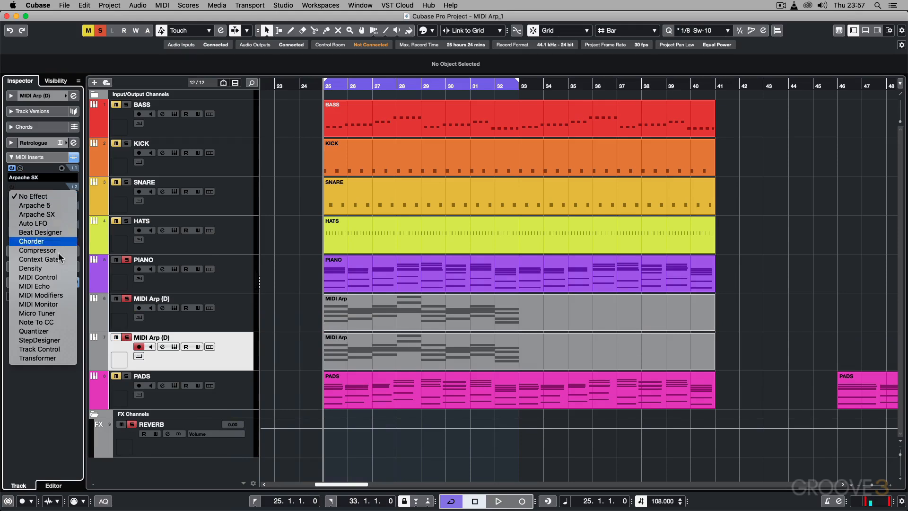
click(53, 296)
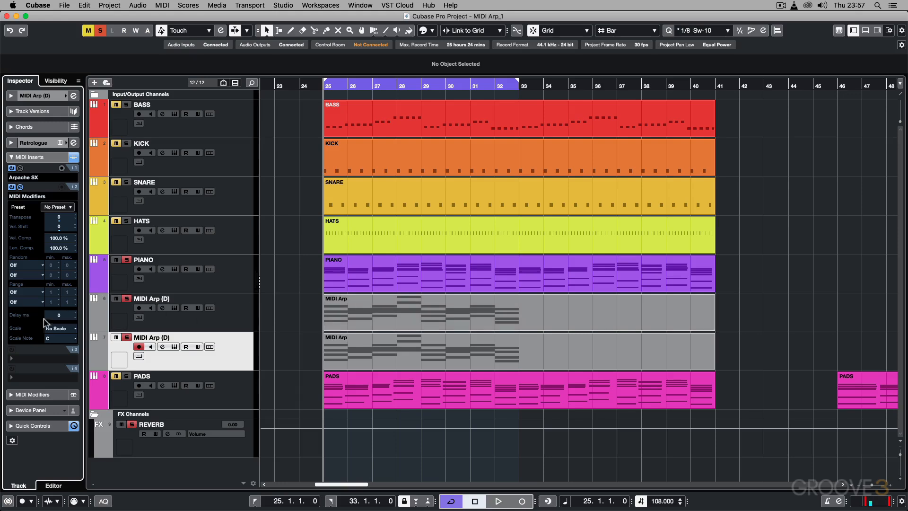
click(63, 328)
click(62, 331)
click(61, 338)
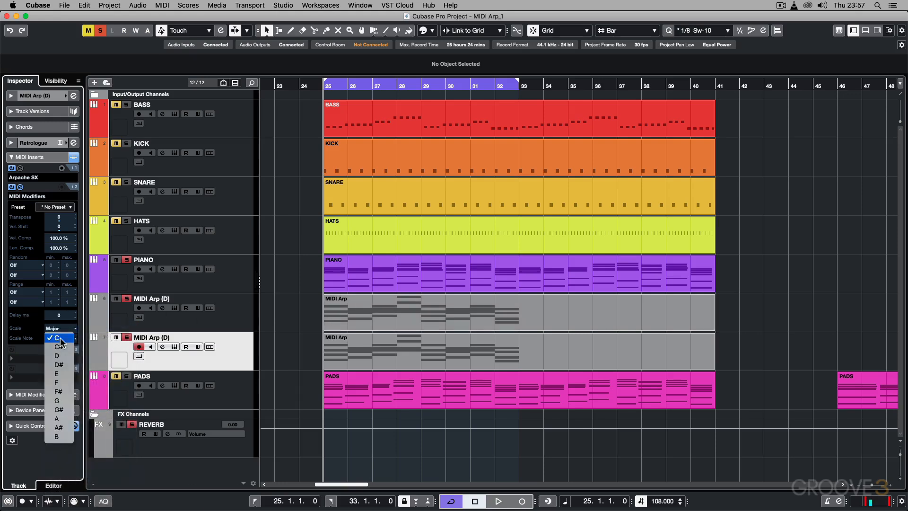
click(57, 383)
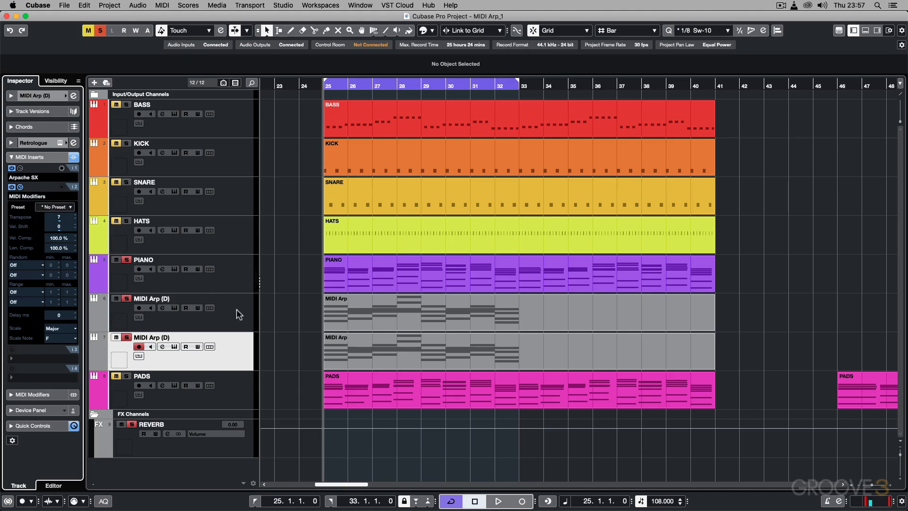
key(space)
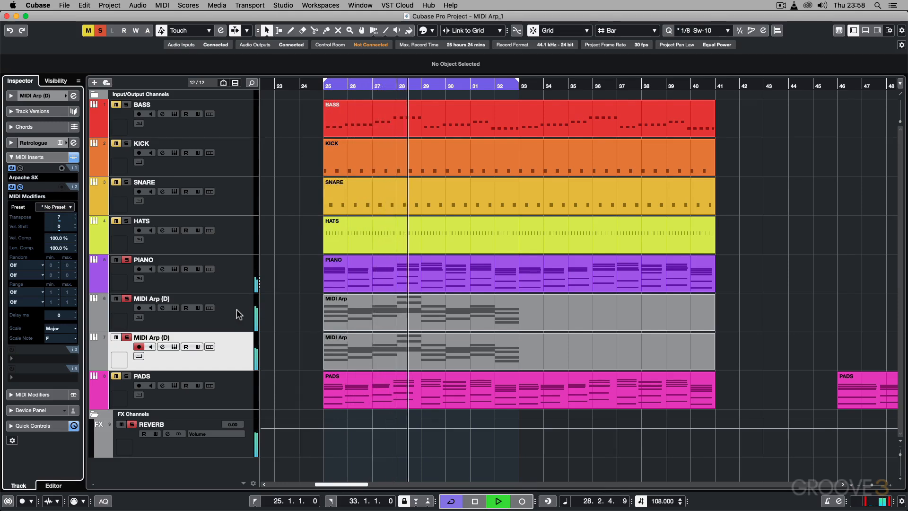
key(space)
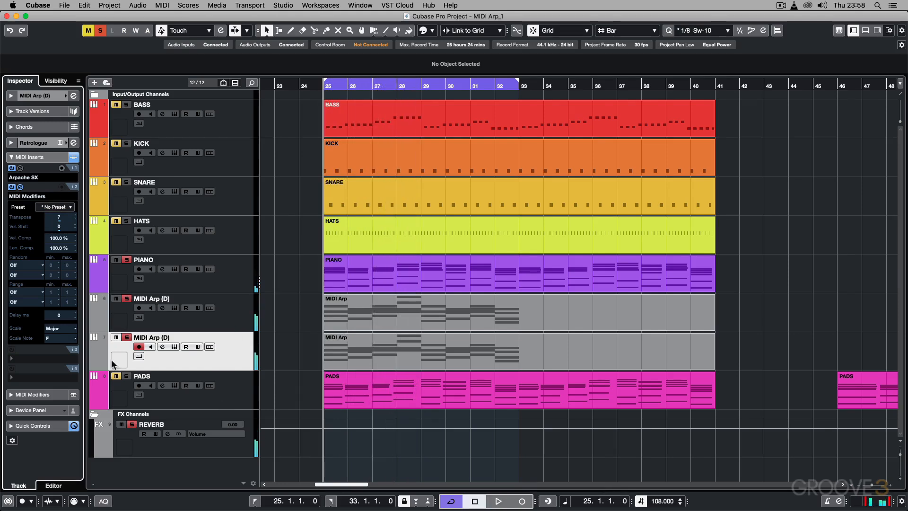
Step: Listen to the duplicate arpeggio with the MIDI Modifiers scale set to No Scale, and set it back to Major
click(56, 327)
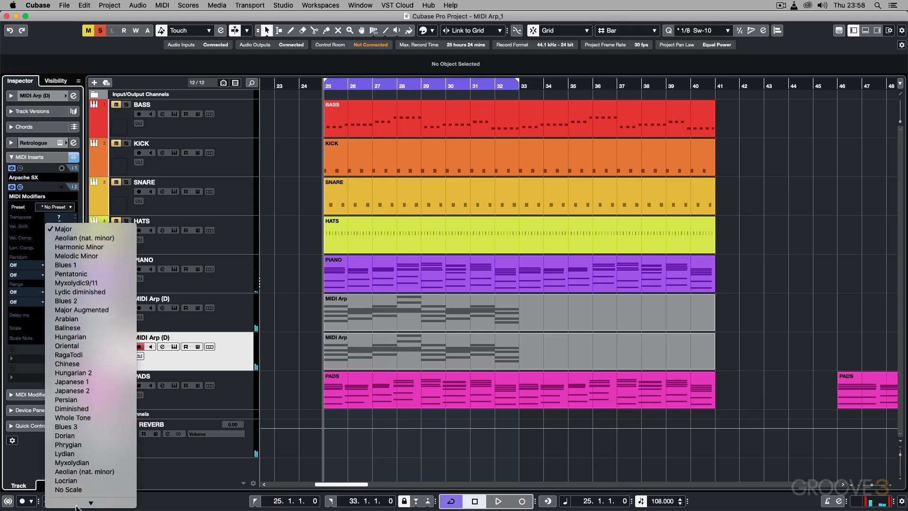
click(76, 487)
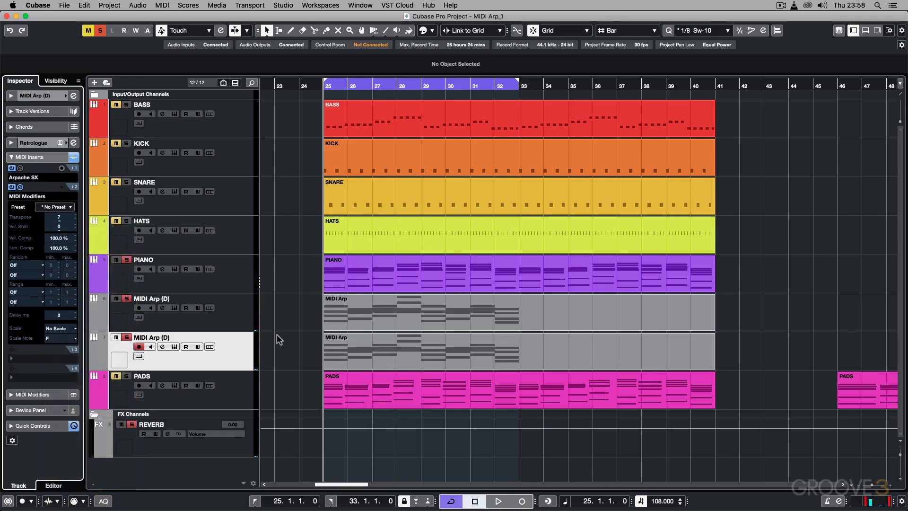
key(space)
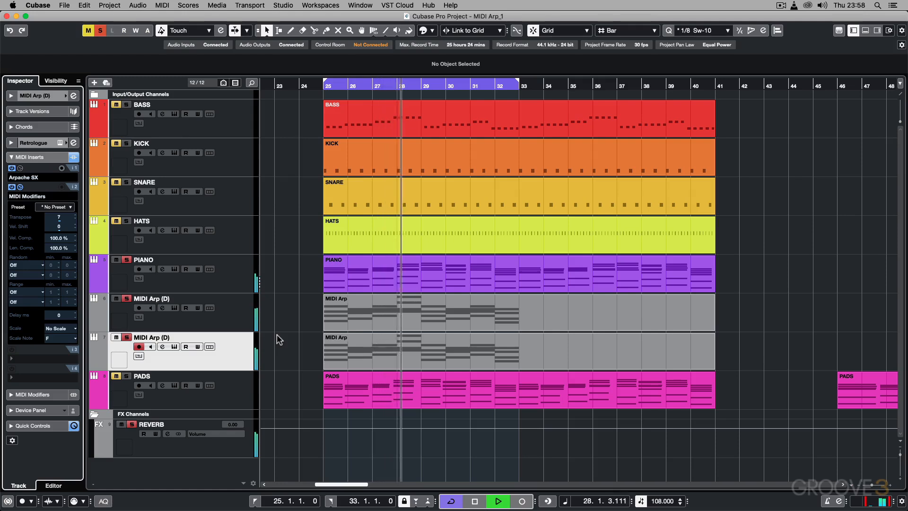
key(space)
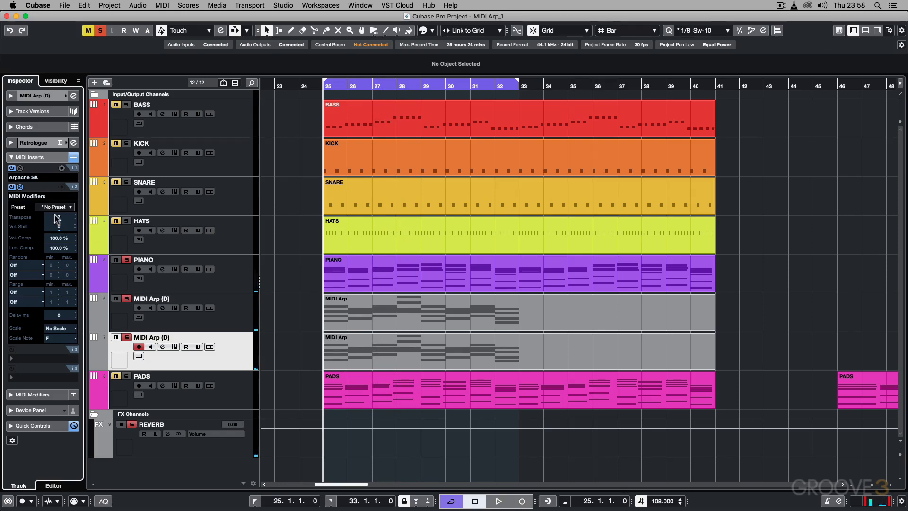
click(62, 328)
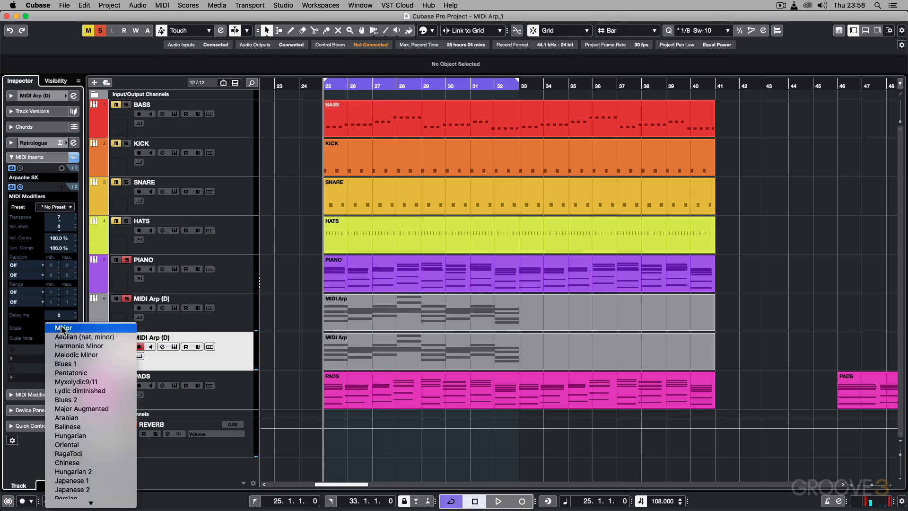
click(62, 329)
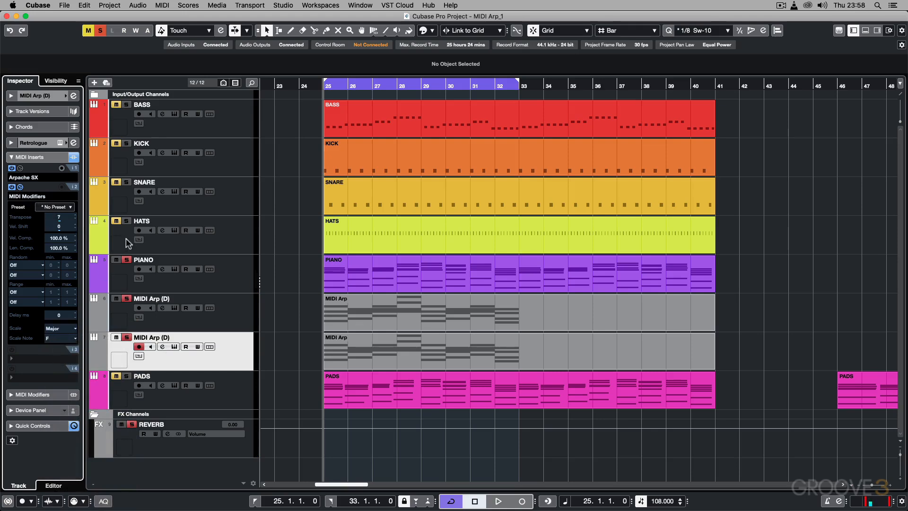
Step: Pan the original MIDI Arp track to the left and the duplicate MIDI Arp track to R91
click(249, 314)
click(10, 143)
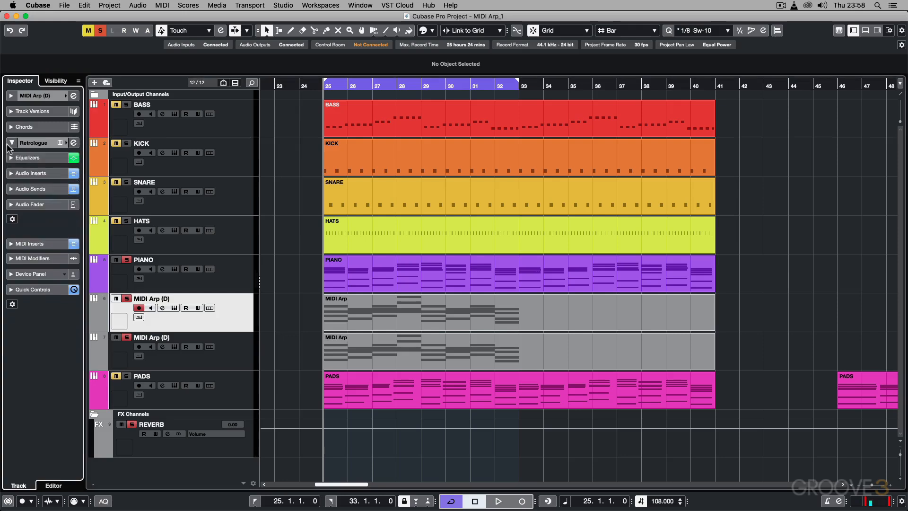
click(27, 204)
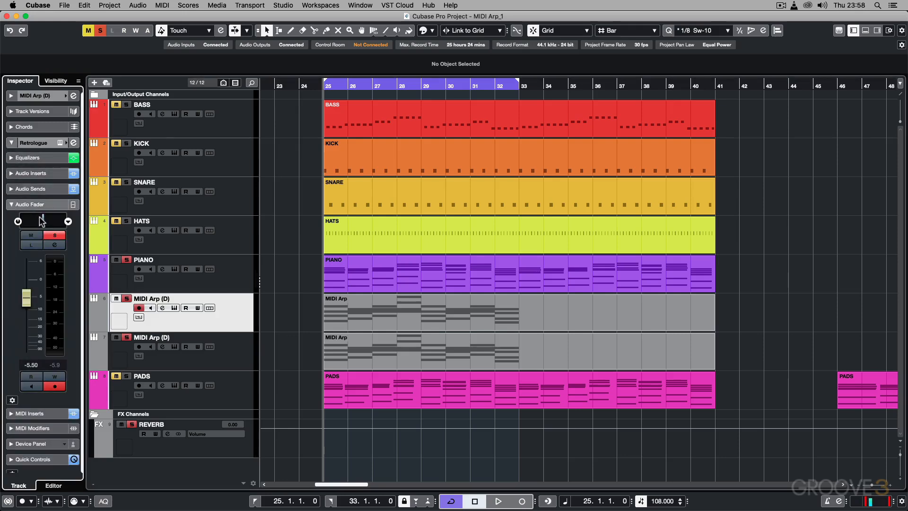
click(215, 359)
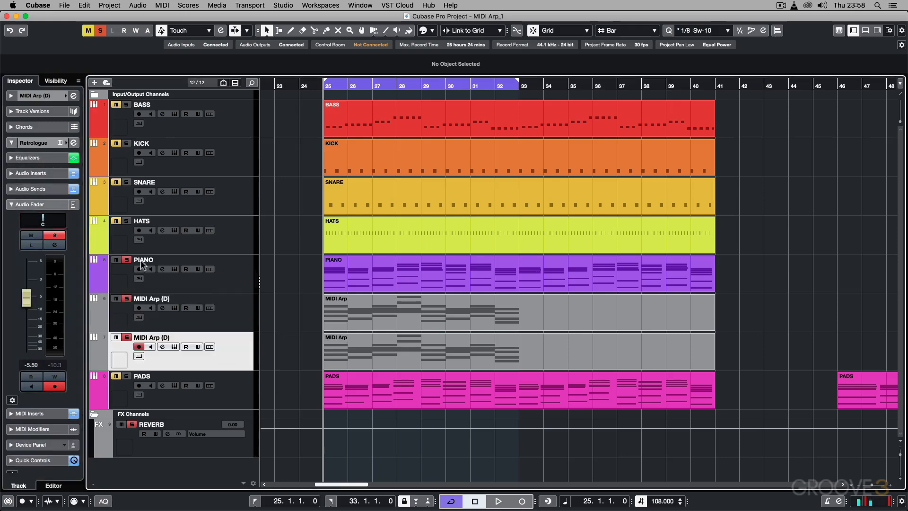
drag(40, 222, 52, 222)
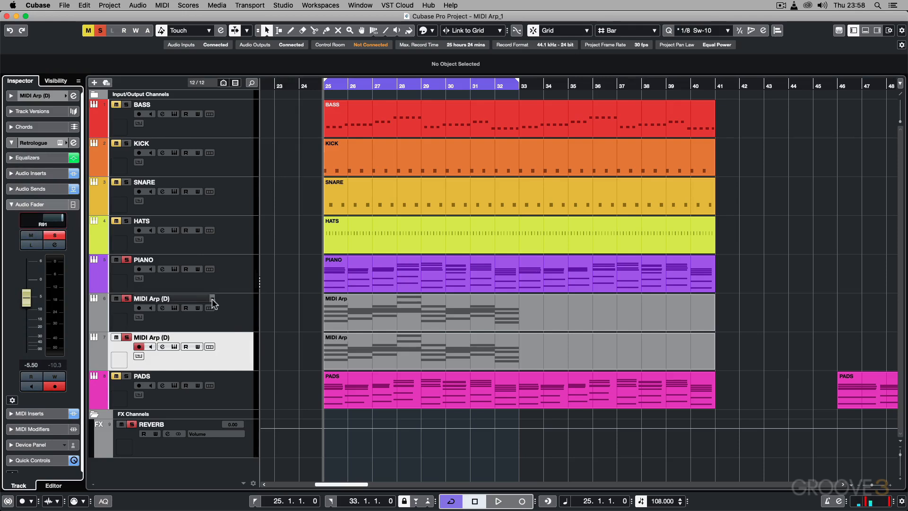
Step: Show the duplicate track's MIDI inserts again and listen to the two panned arpeggios with the piano
click(12, 204)
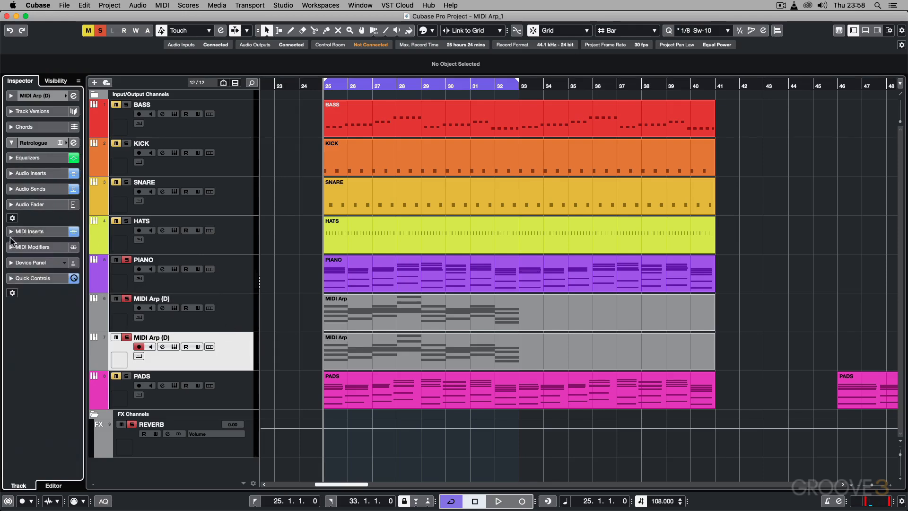
click(11, 232)
key(space)
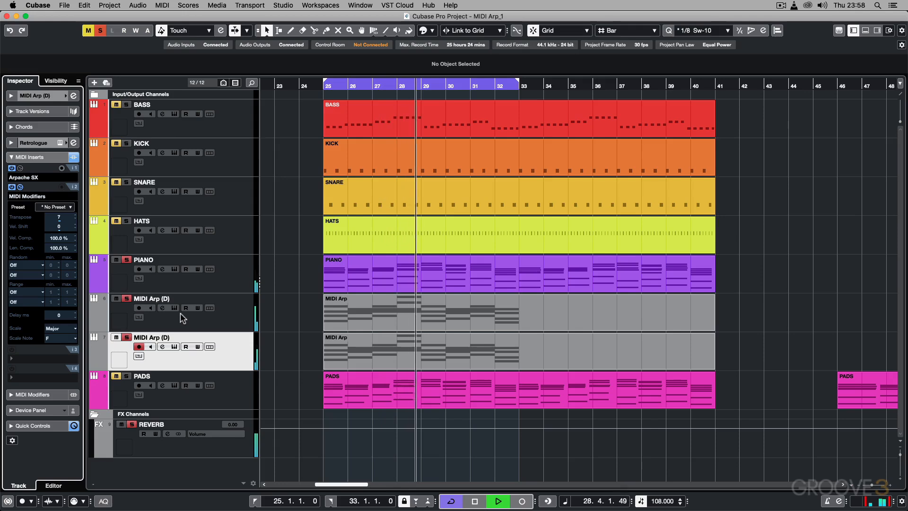
key(space)
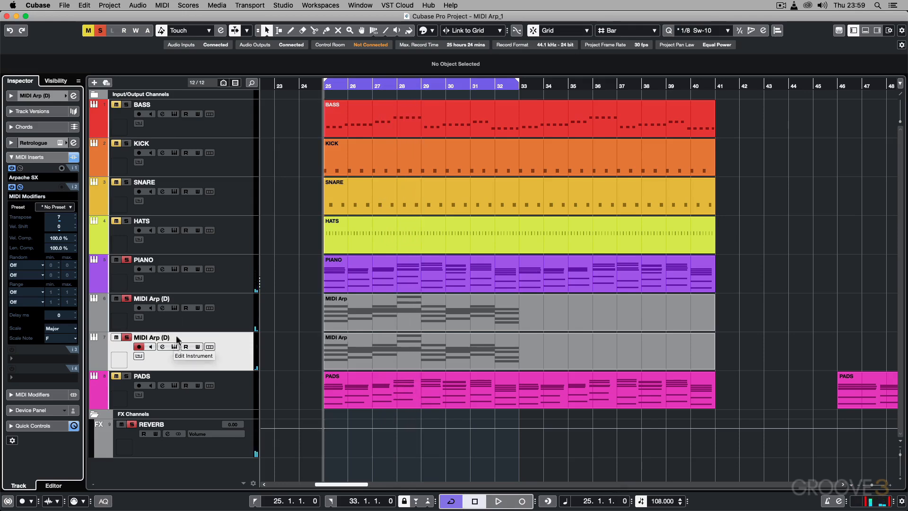
Step: In the duplicate MIDI Arp track's Retrologue, set the filter cutoff to 4370 Hz and adjust the amplifier envelope, with sustain at 41%
click(176, 348)
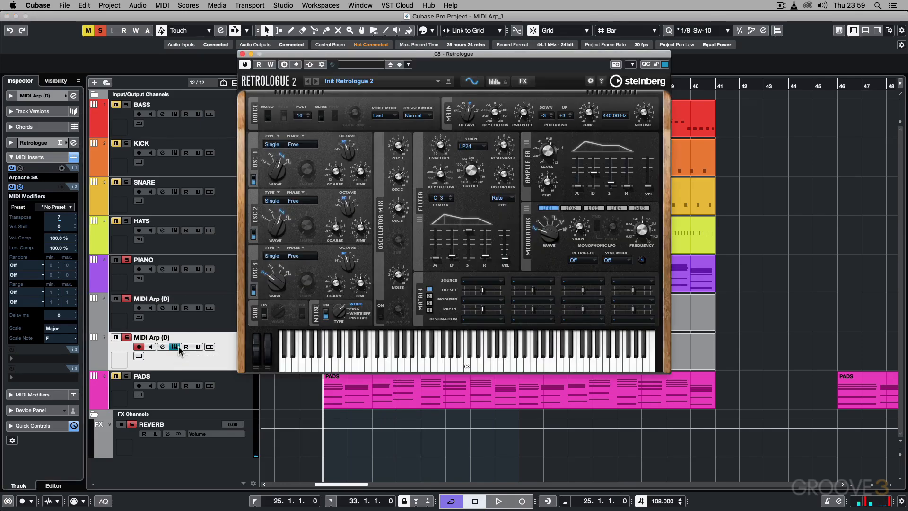
mouse_move(582, 175)
drag(596, 174, 597, 182)
mouse_move(553, 179)
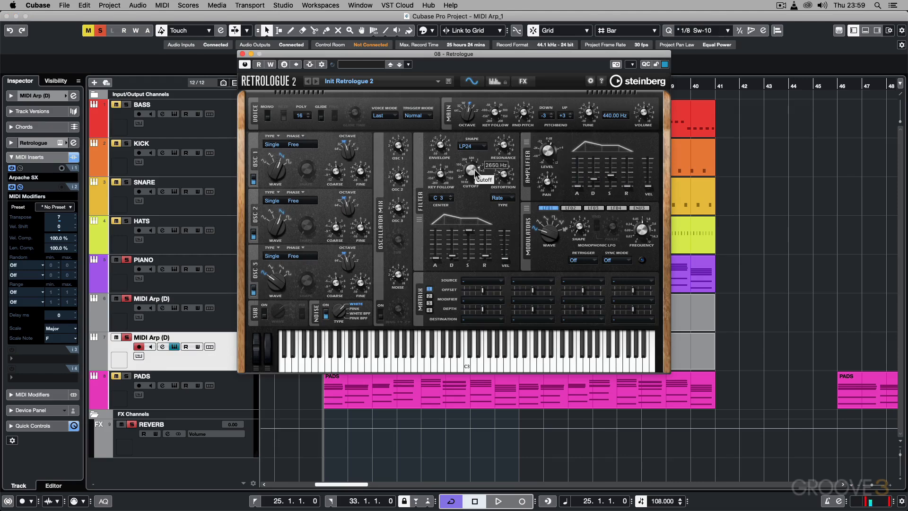
key(space)
drag(475, 169, 475, 162)
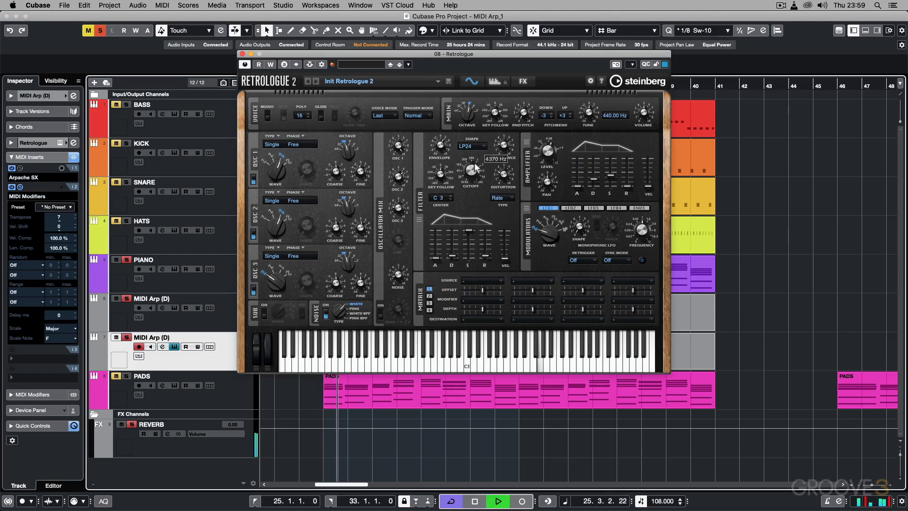
mouse_move(612, 173)
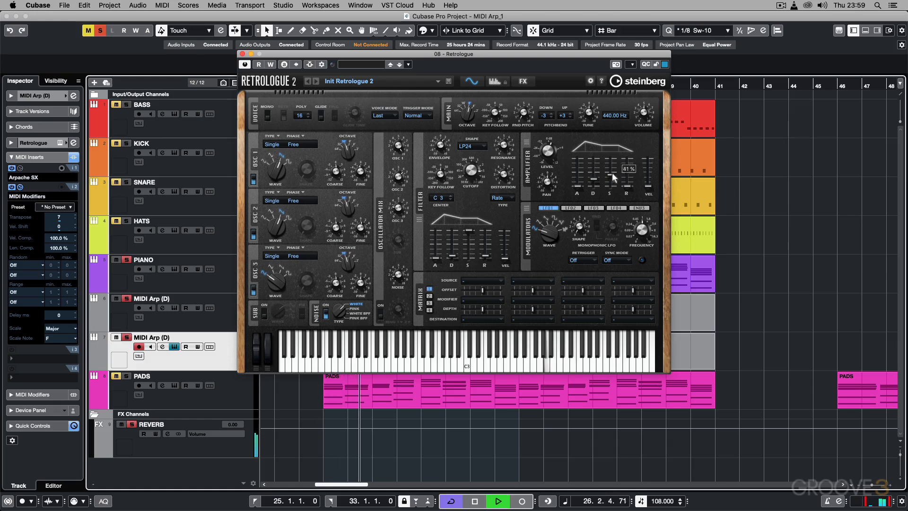
drag(612, 173, 612, 172)
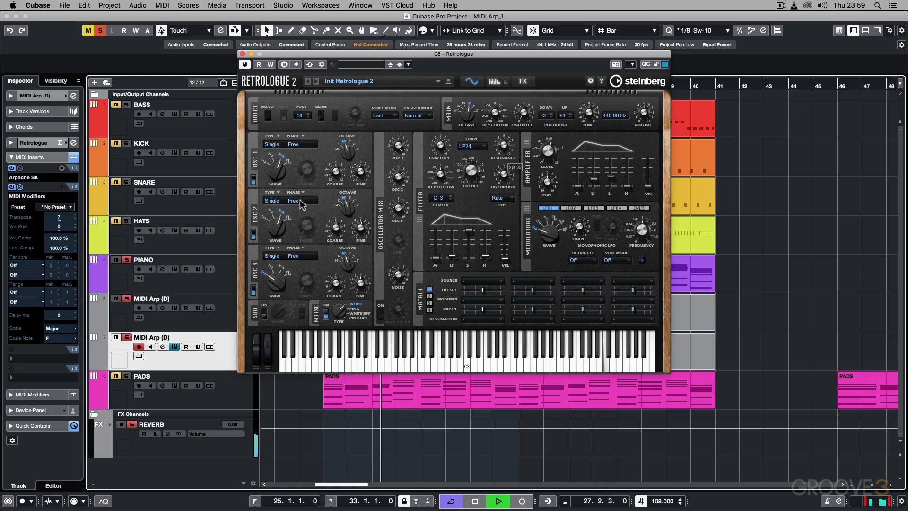
Step: Change oscillator 2's waveform and fine-tune it by 12 cents, then close the duplicate track's synth
drag(277, 224, 279, 209)
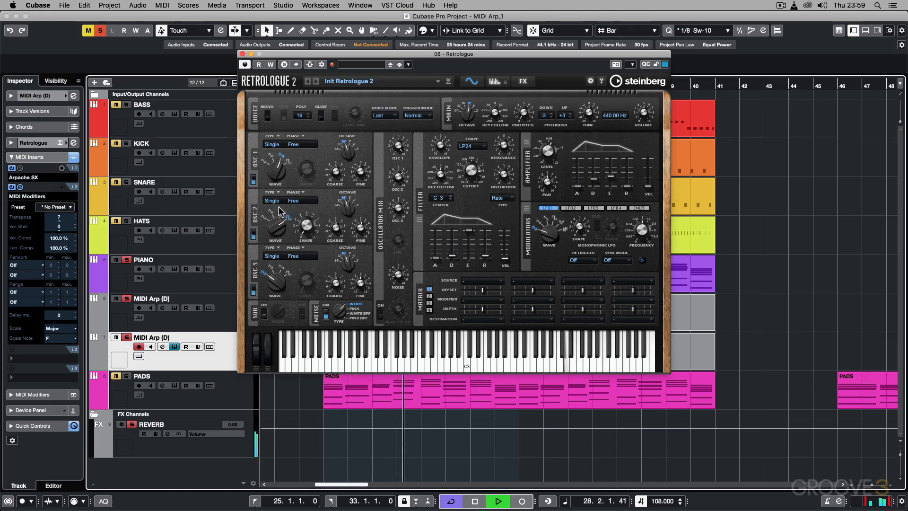
drag(361, 229, 362, 226)
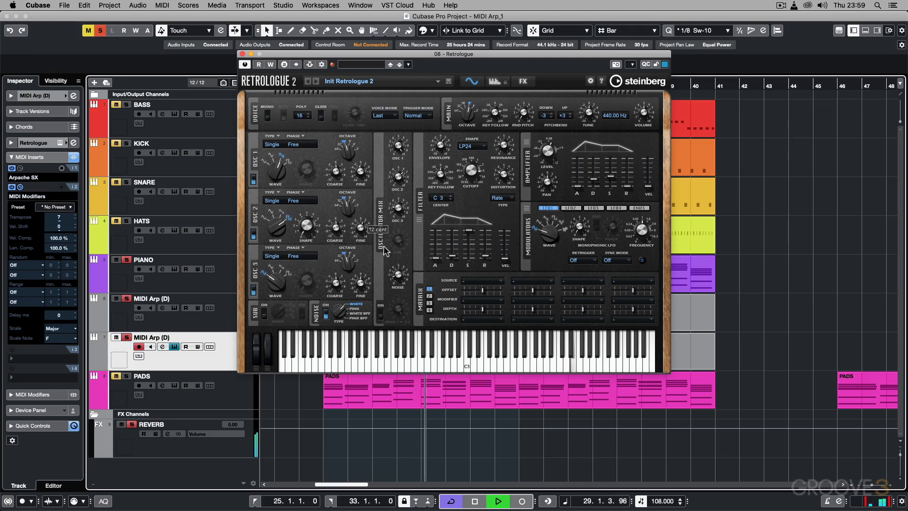
click(242, 55)
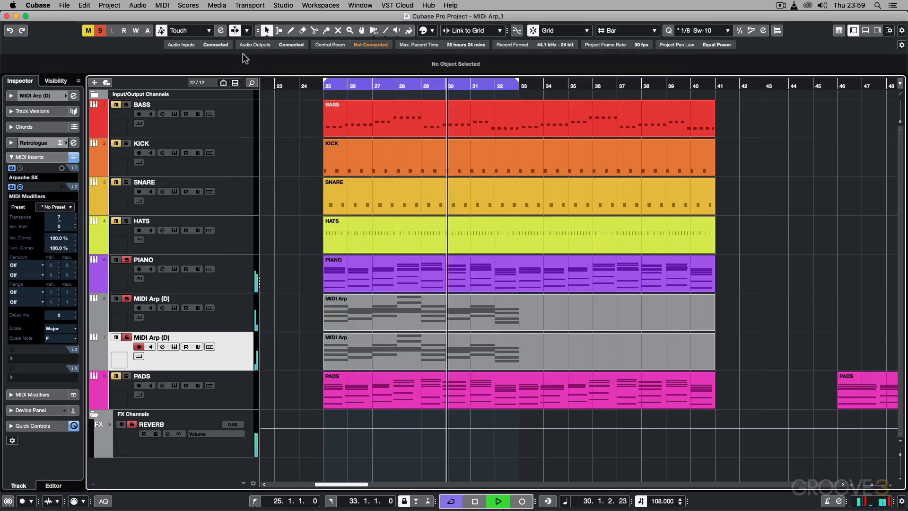
Step: Try Transpose values of -5 and -12 in the duplicate track's MIDI Modifiers during playback
double_click(59, 217)
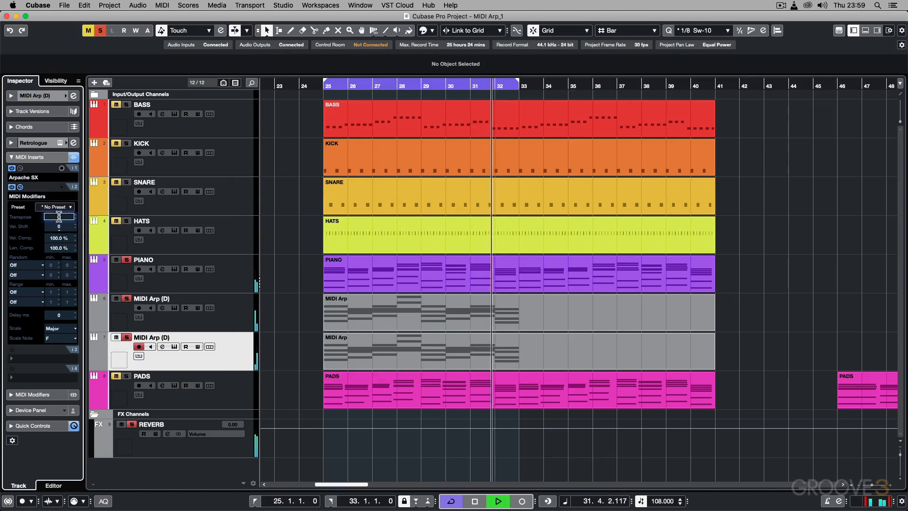
text(-5)
key(Return)
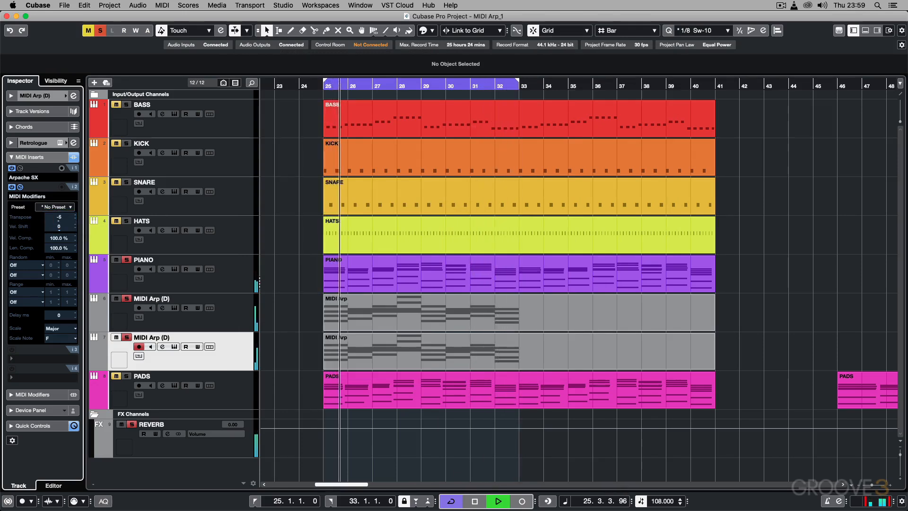
double_click(59, 216)
text(-12)
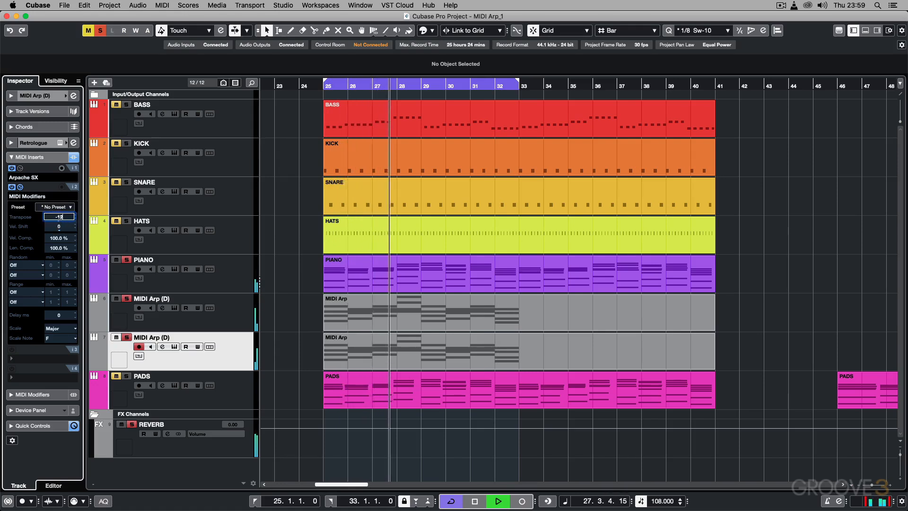
key(Return)
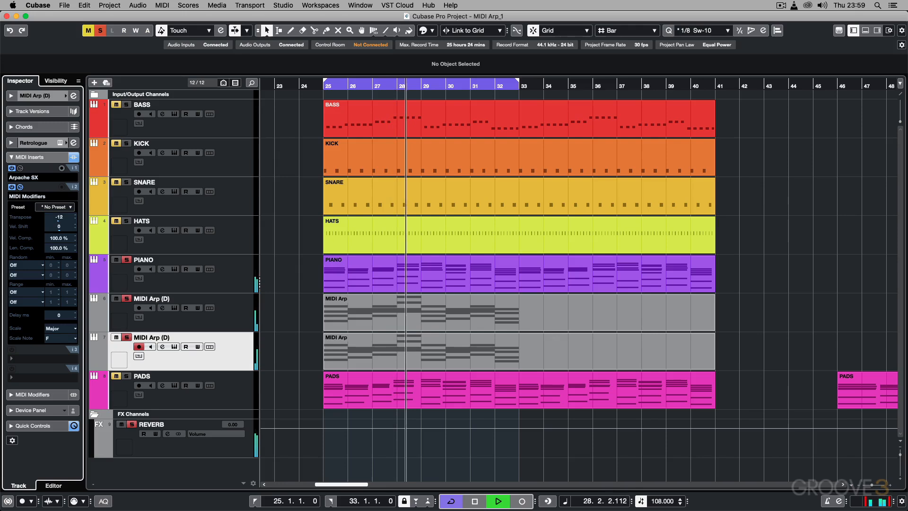
Step: Set Transpose to 4 in the duplicate track's MIDI Modifiers, listen to the harmony and stop playback
double_click(59, 217)
text(4)
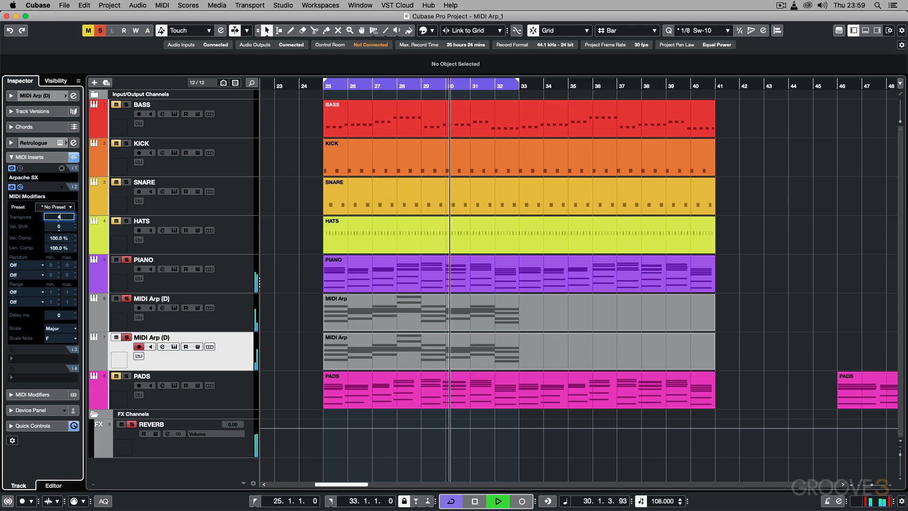
key(Return)
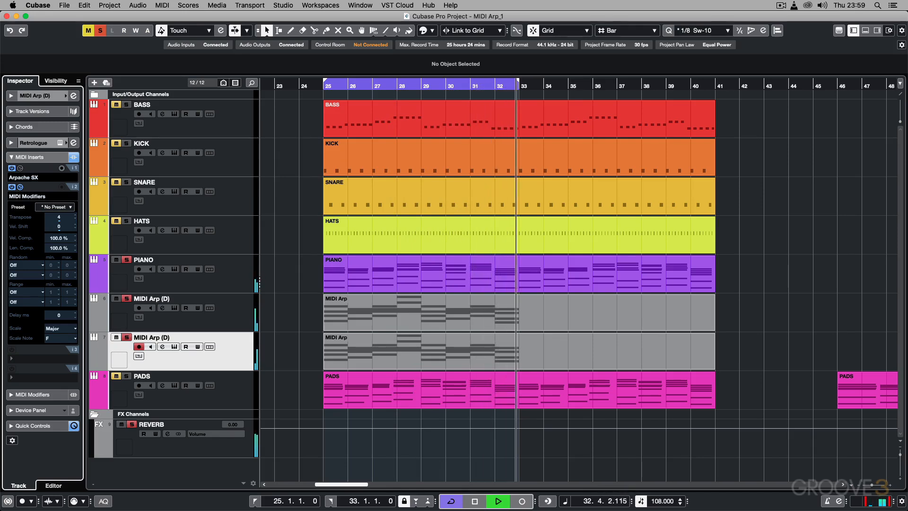
key(space)
Step: With the duplicate MIDI Arp track muted, listen to the original track with Arpache SX bypassed and with it active again
click(127, 330)
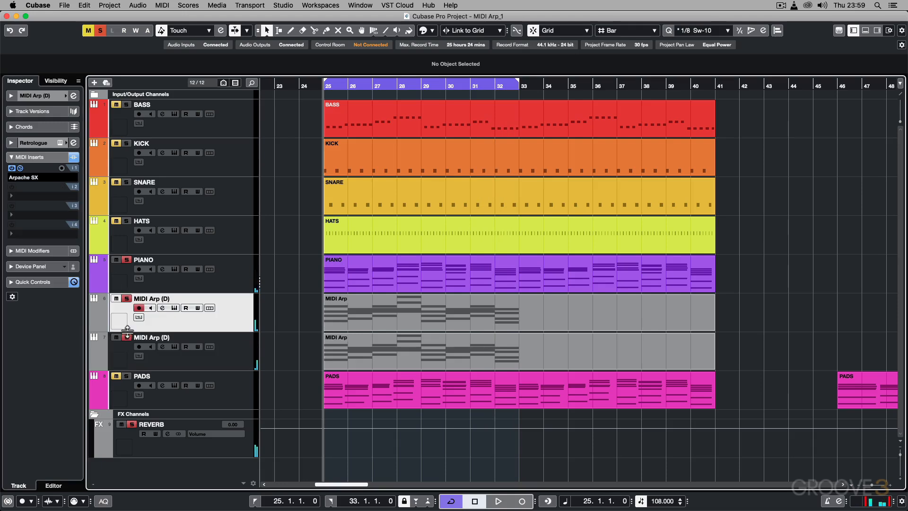
click(126, 337)
click(12, 168)
key(space)
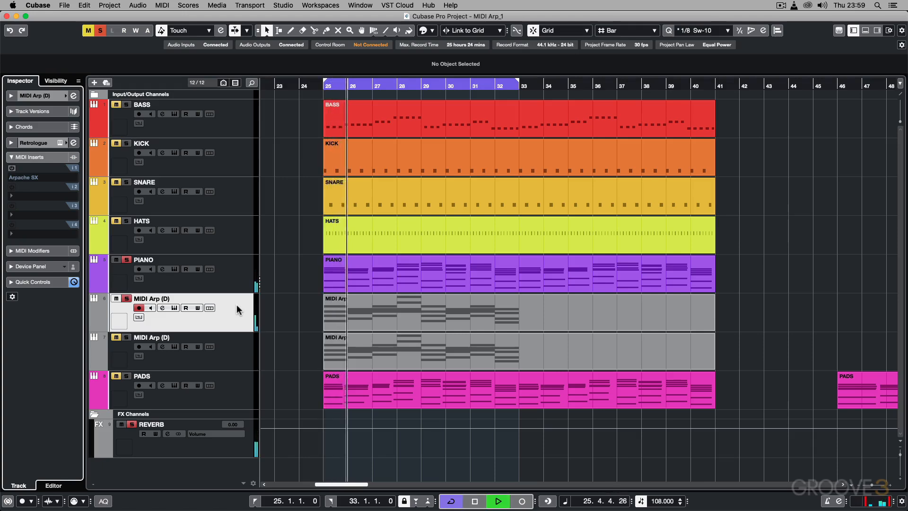
click(12, 169)
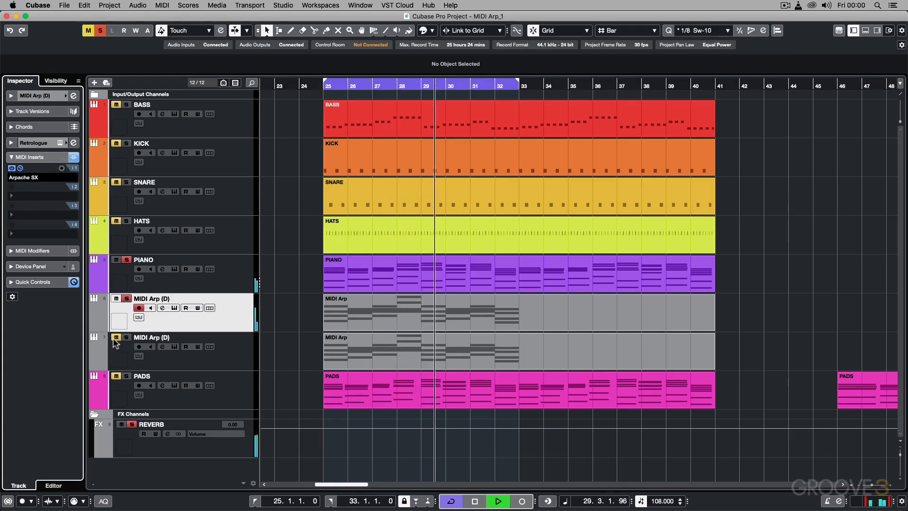
Step: Unmute the duplicate MIDI Arp track, listen to both arpeggios together and stop playback
click(228, 343)
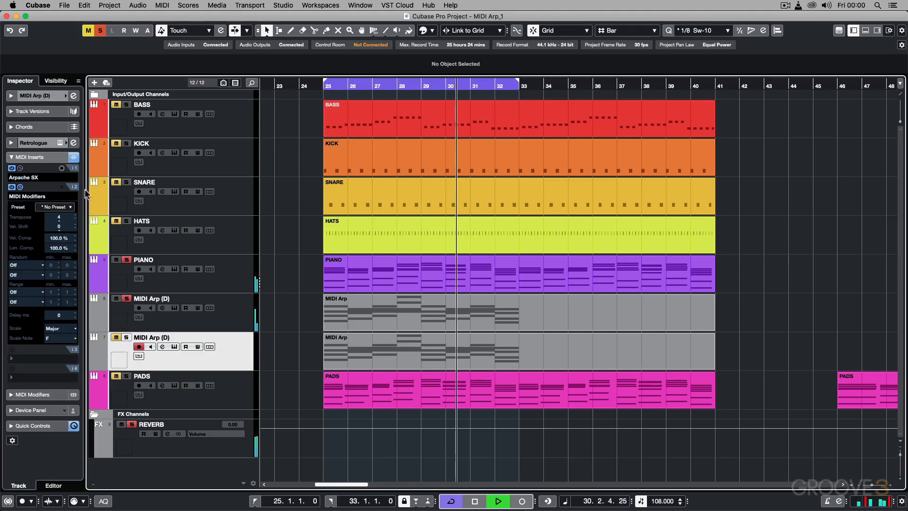
click(116, 337)
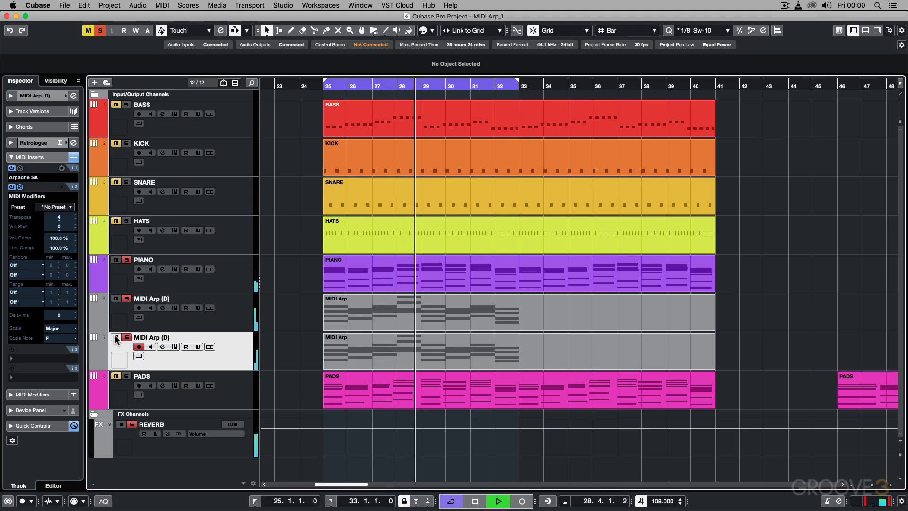
key(space)
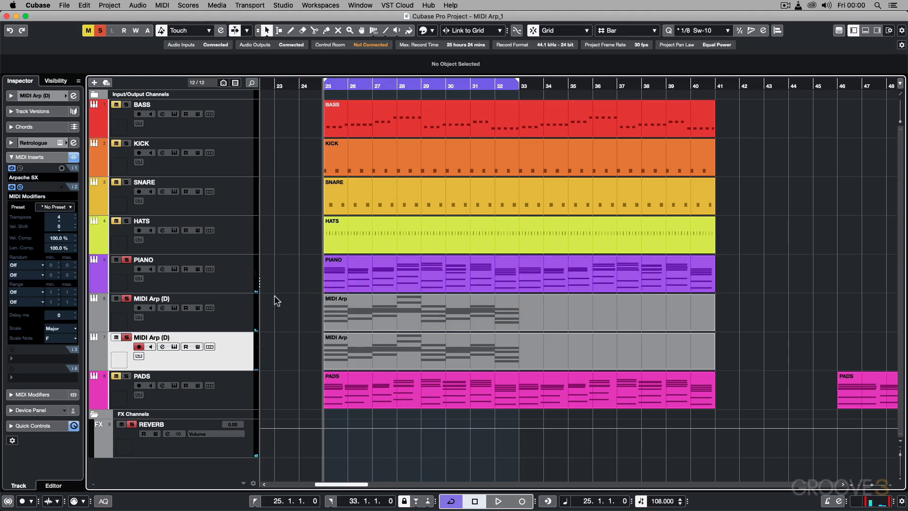
Step: Review the original track's Arpache SX settings and the duplicate track's MIDI Modifiers insert
key(Up)
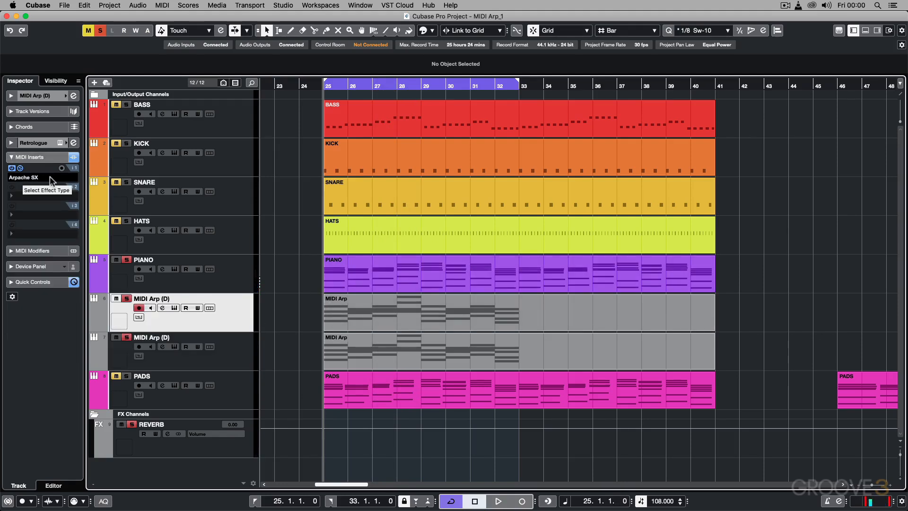
click(20, 169)
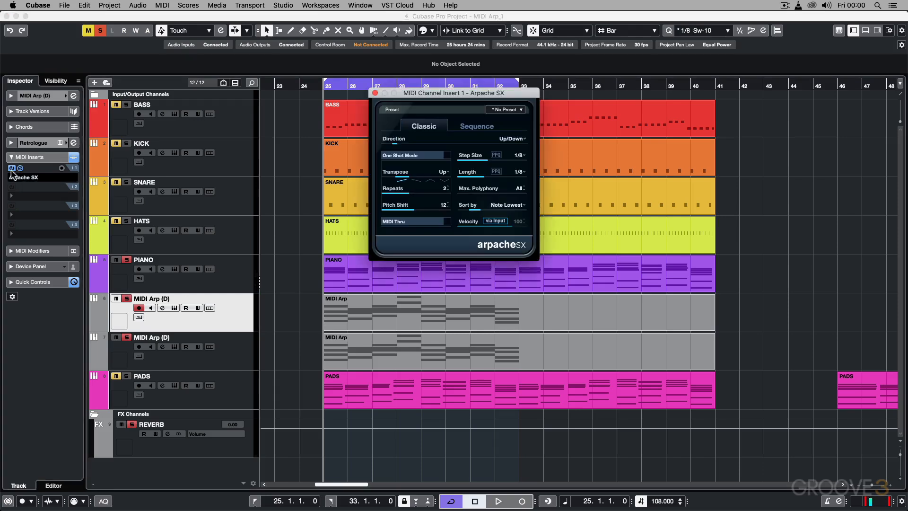
click(375, 93)
click(244, 335)
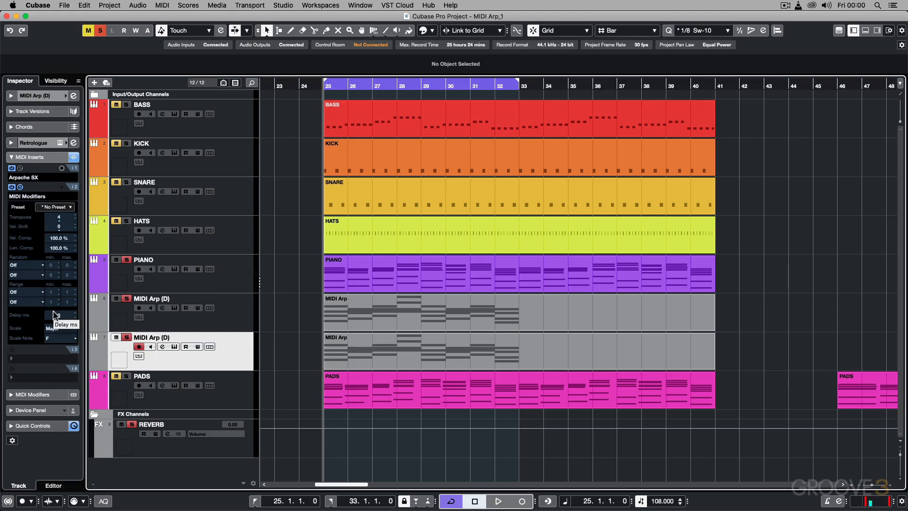
Step: Apply Freeze MIDI Modifiers to the original MIDI Arp track
click(225, 313)
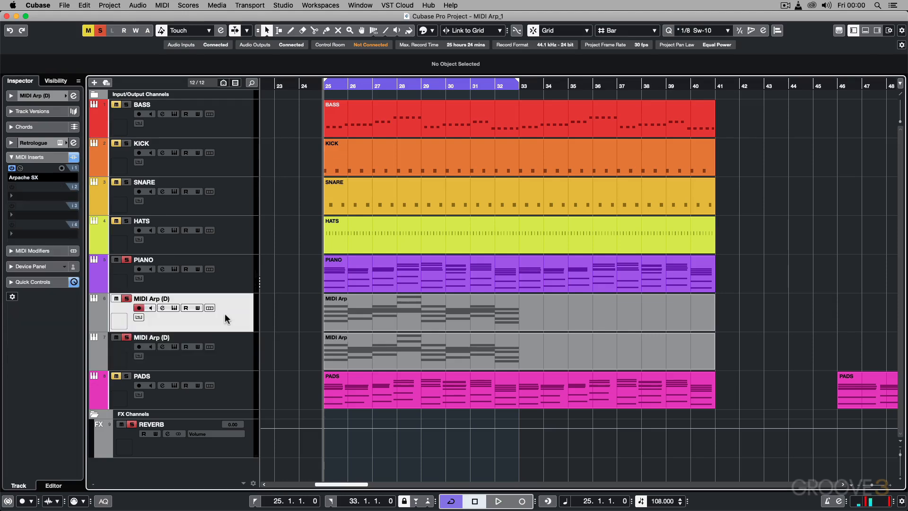
click(169, 5)
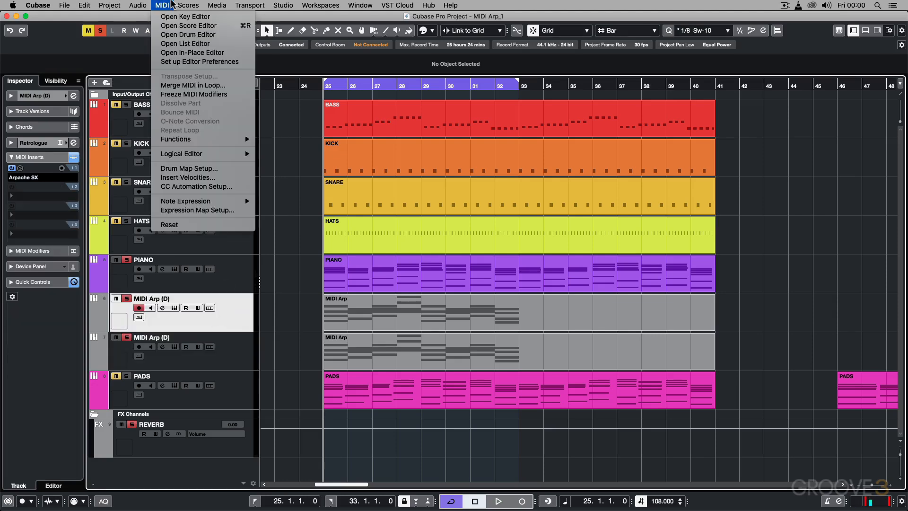
click(193, 94)
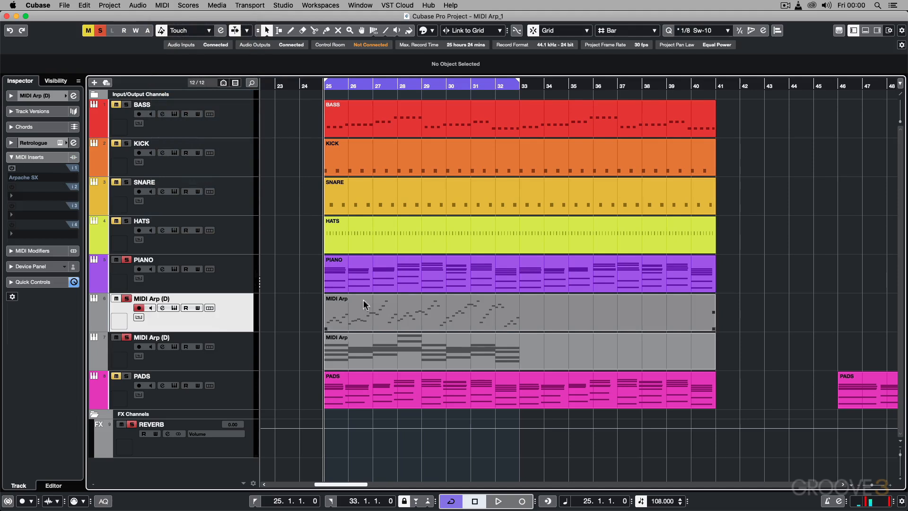
Step: Apply Freeze MIDI Modifiers to the duplicate MIDI Arp track
click(229, 347)
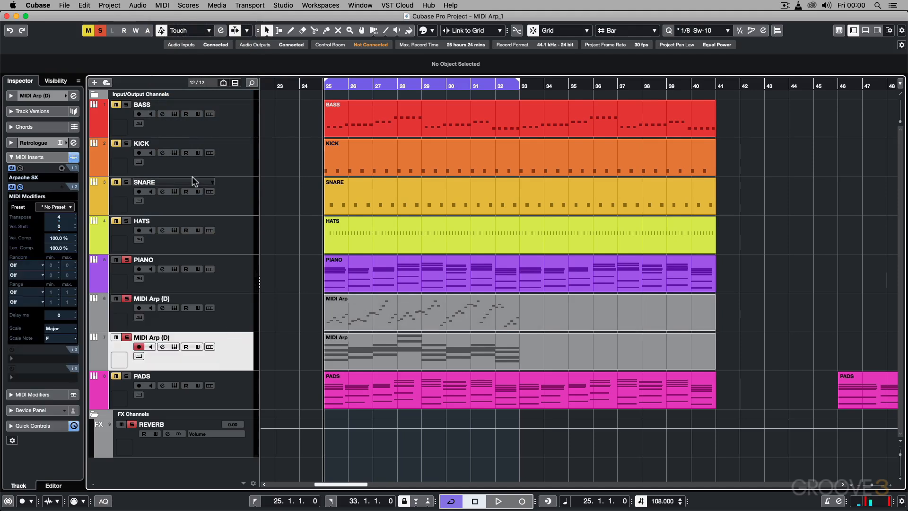
click(158, 4)
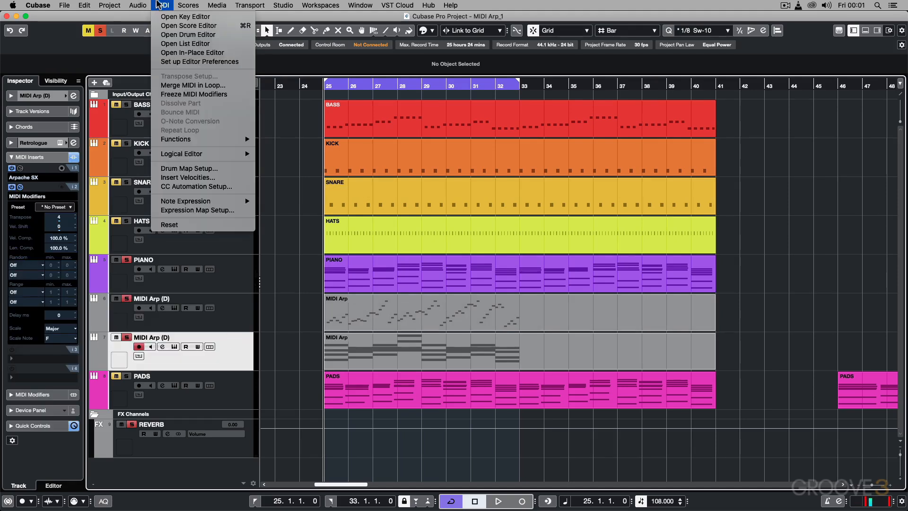
click(199, 93)
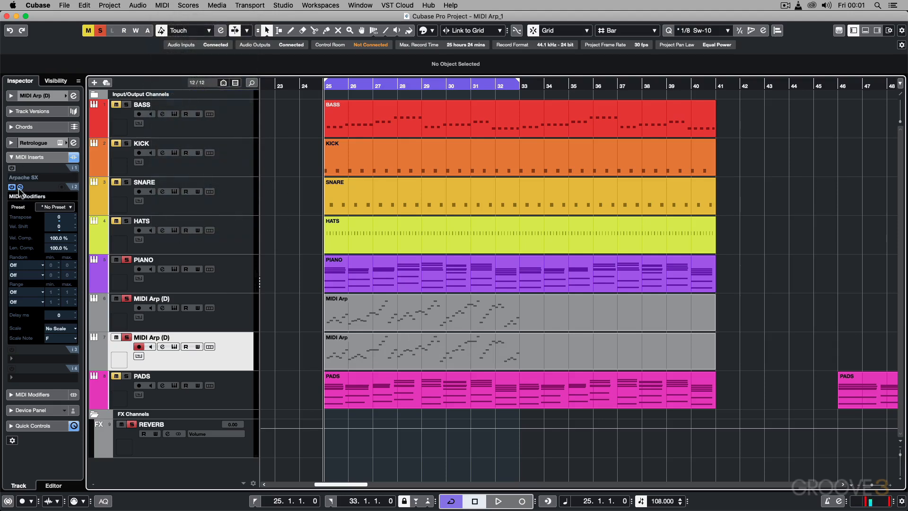
Step: Open both frozen MIDI Arp parts together in the Key Editor and examine the rendered notes
drag(298, 309, 586, 358)
double_click(465, 311)
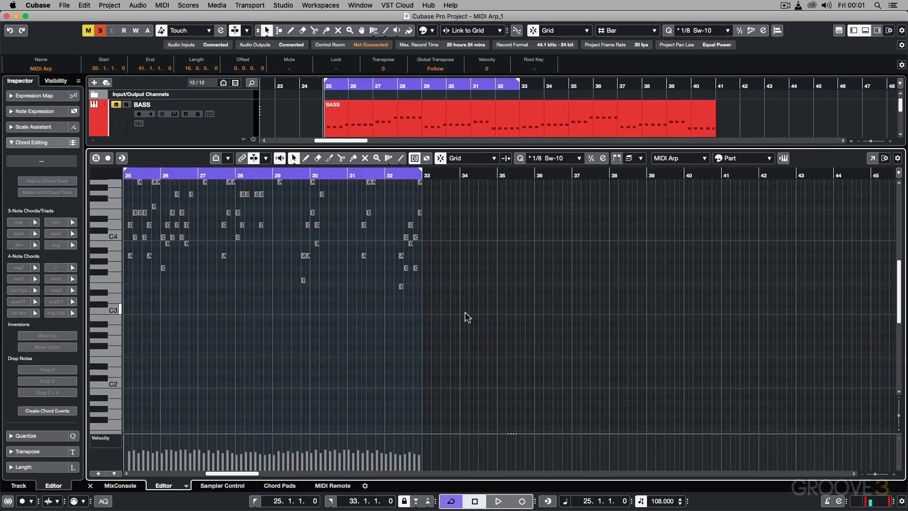
scroll(309, 310, up, 8)
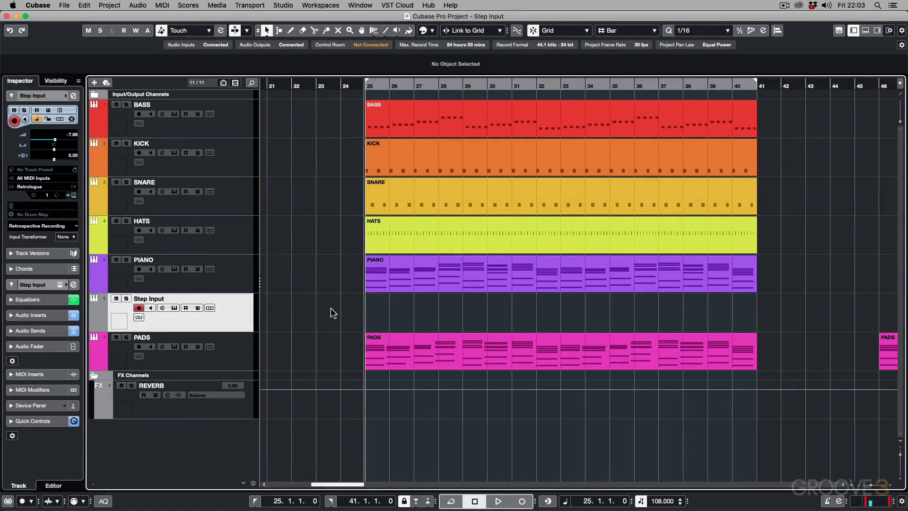
Step: In the Step Input project, audition the Step Input track's Retrologue sound, close the synth and place the project cursor at bar 24
click(373, 228)
click(174, 308)
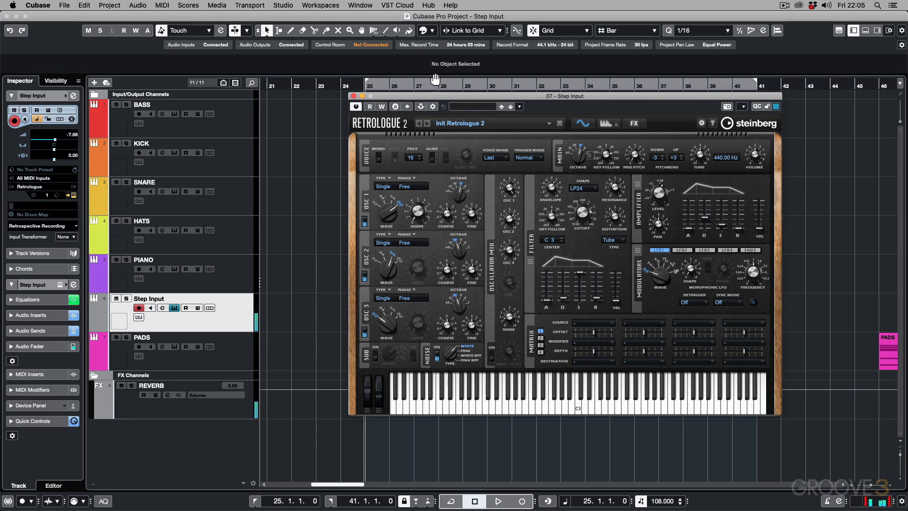
click(354, 96)
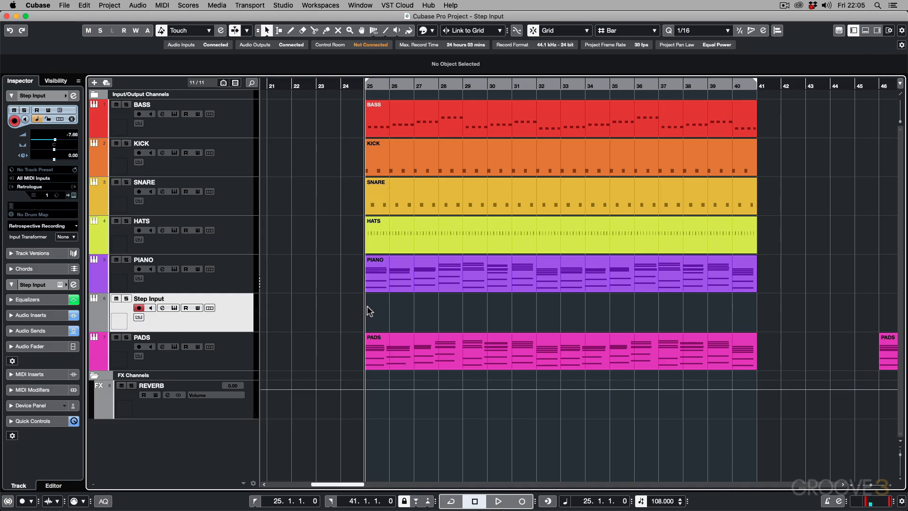
click(340, 85)
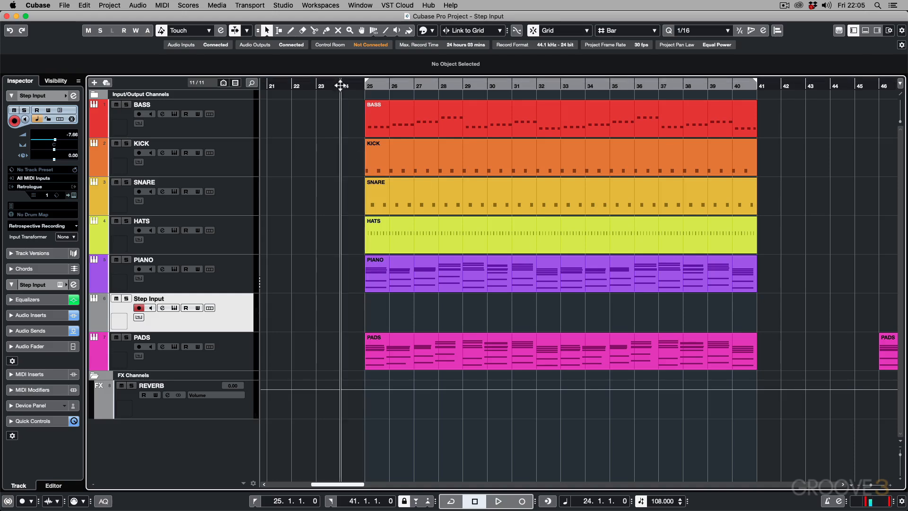
Step: Toggle the metronome click and play the arrangement from bar 24 to hear the existing tracks
key(c)
key(space)
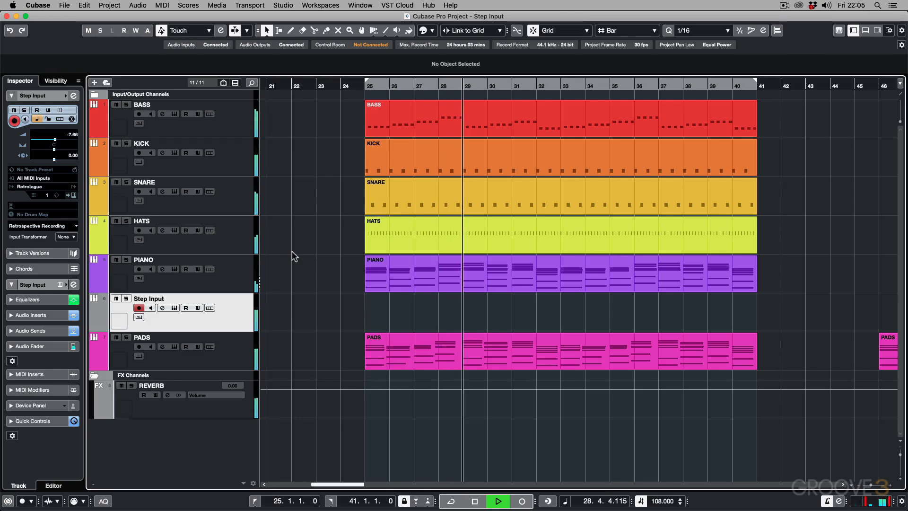
key(space)
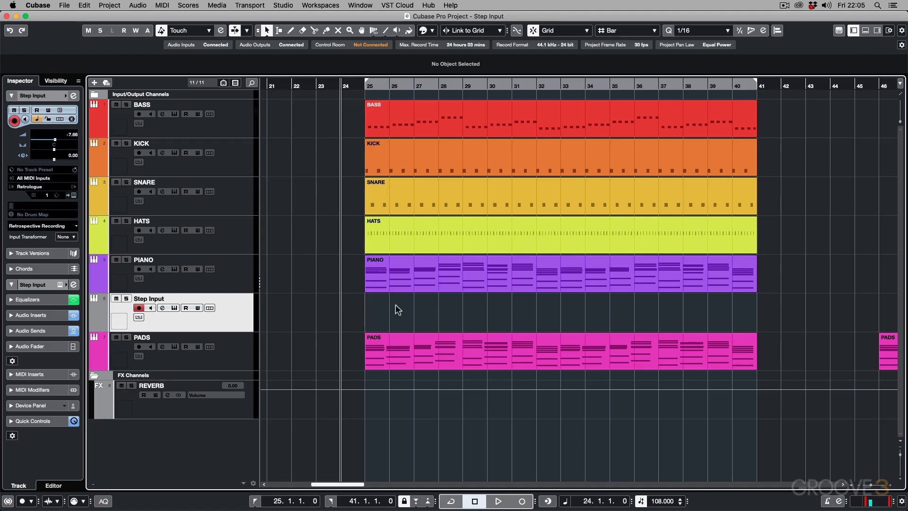
Step: Draw an empty part across bars 25 to 41 on the Step Input track, and delete it
right_click(430, 318)
click(453, 314)
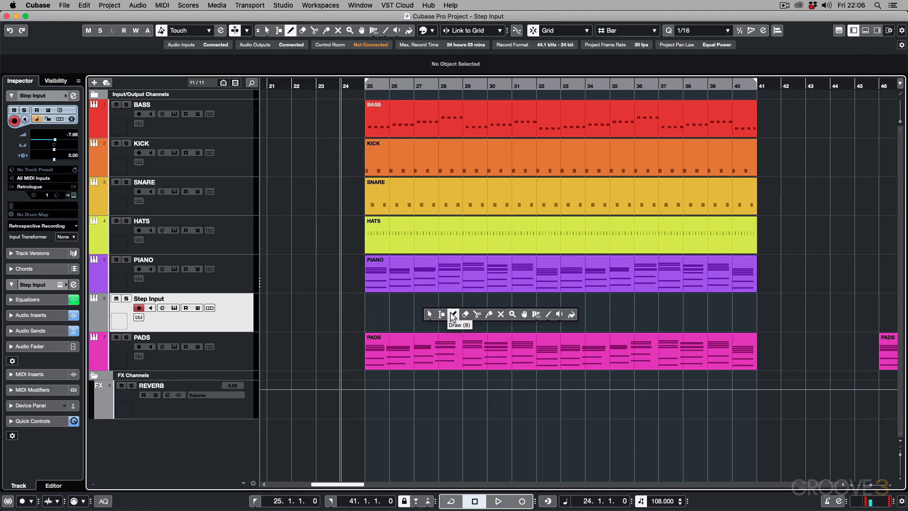
drag(371, 308, 754, 298)
key(Delete)
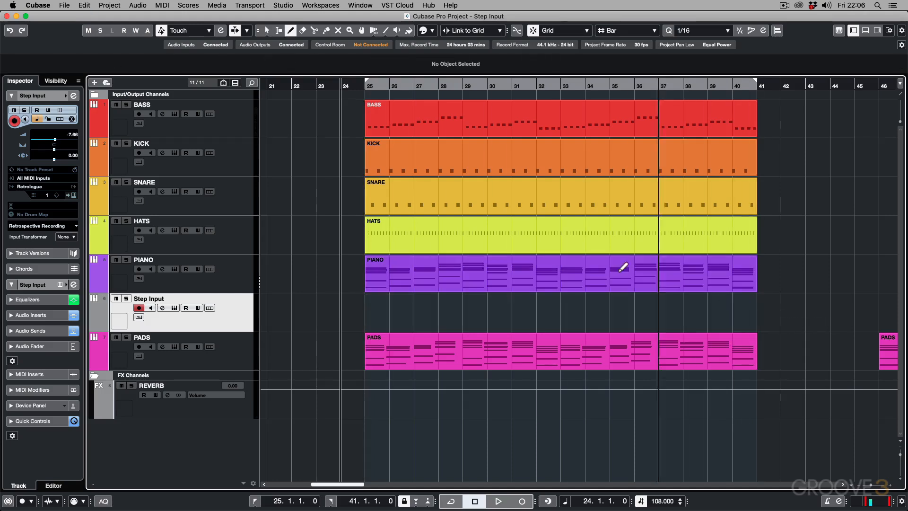
Step: Create a part between the locators, bars 25 to 41, on the Step Input track and open it in the Key Editor
right_click(532, 313)
click(536, 318)
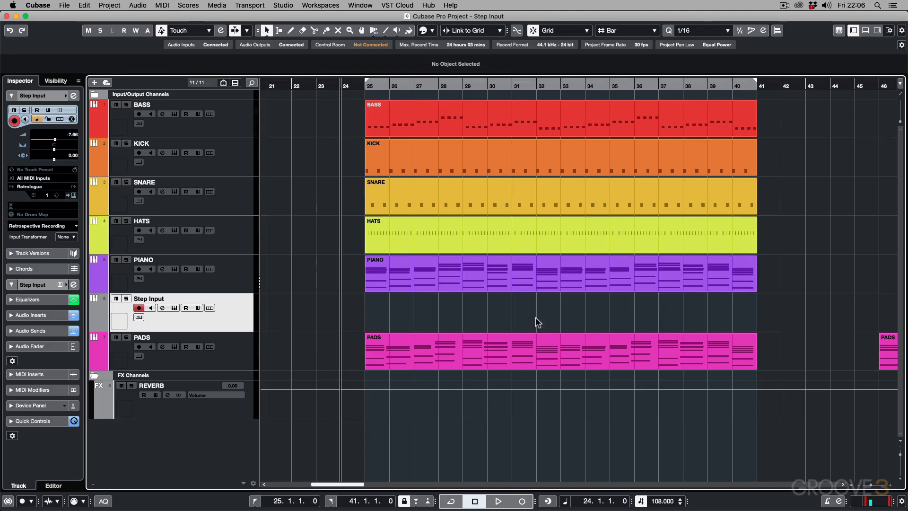
double_click(499, 314)
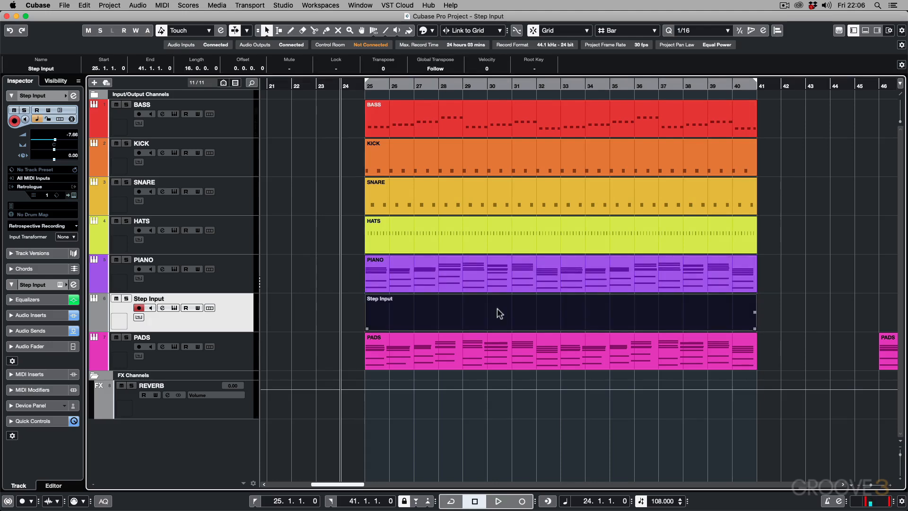
double_click(499, 314)
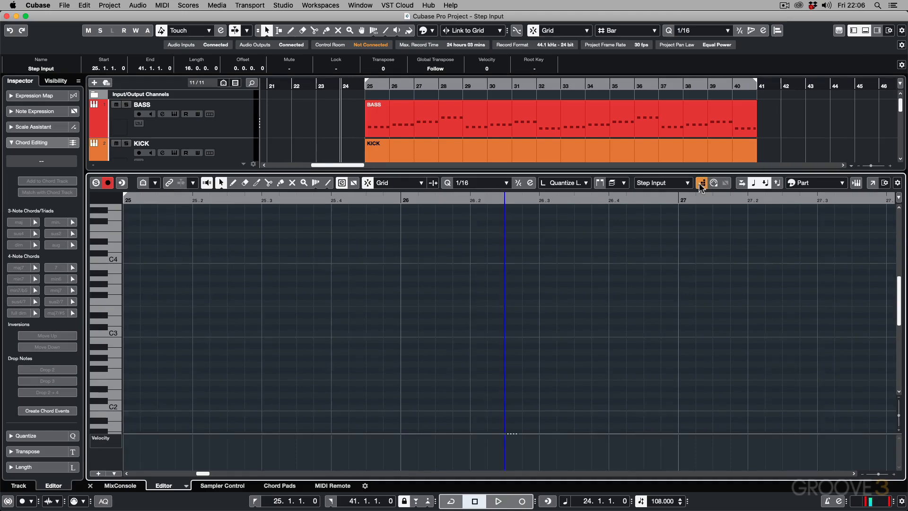
Step: Enable step input and move the insertion position back in 1/16 increments to the start of bar 25
key(g)
key(g)
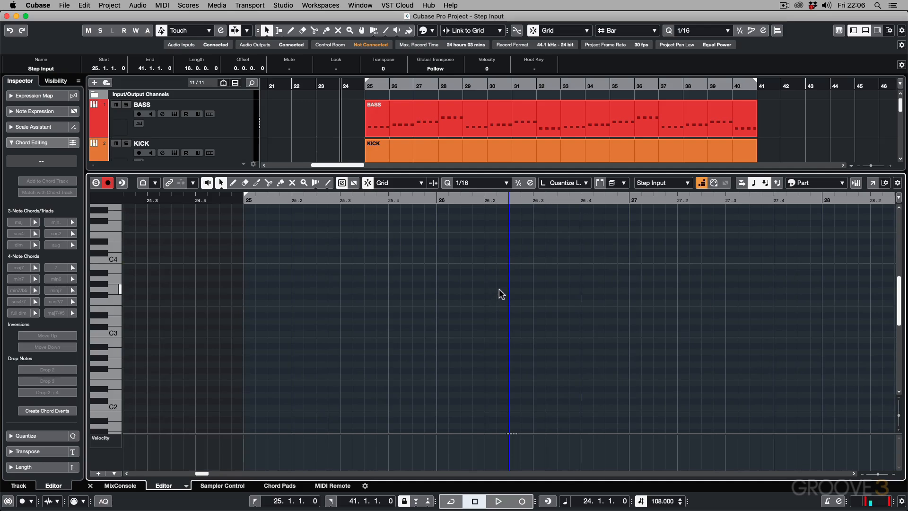
key(Left)
key(Left)
key(Left)
key(Right)
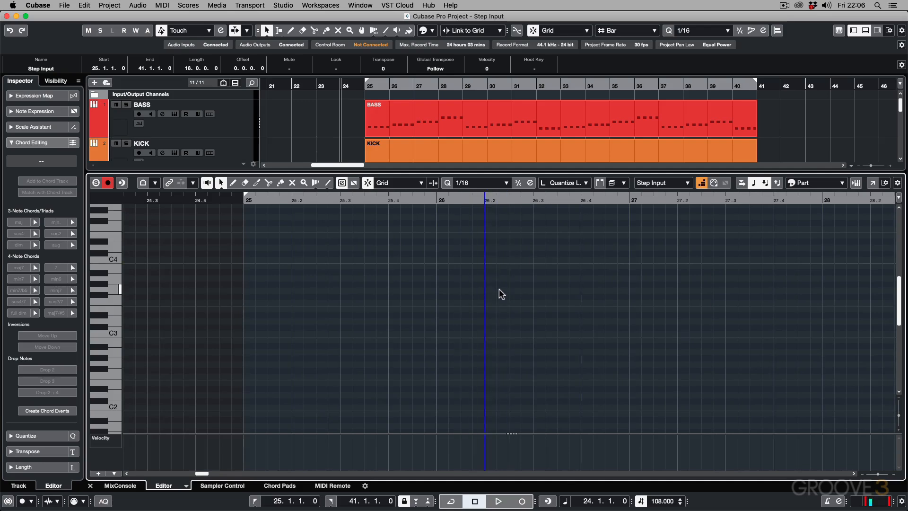
key(Left)
key(Left)
key(Left)
key(Left)
key(Left)
key(Left)
key(Left)
key(Left)
key(Left)
key(Left)
key(Left)
key(Left)
key(Left)
key(Left)
key(Left)
key(Left)
key(Left)
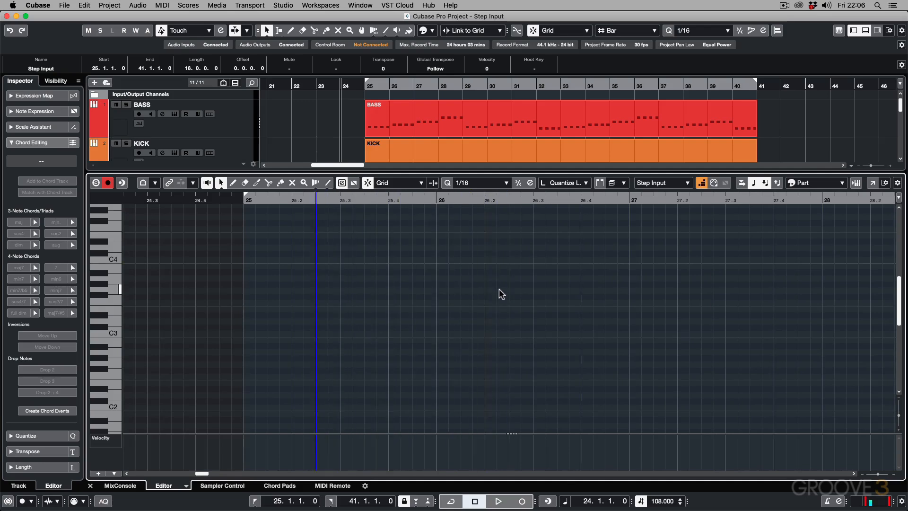
key(Left)
key(Left)
key(Left)
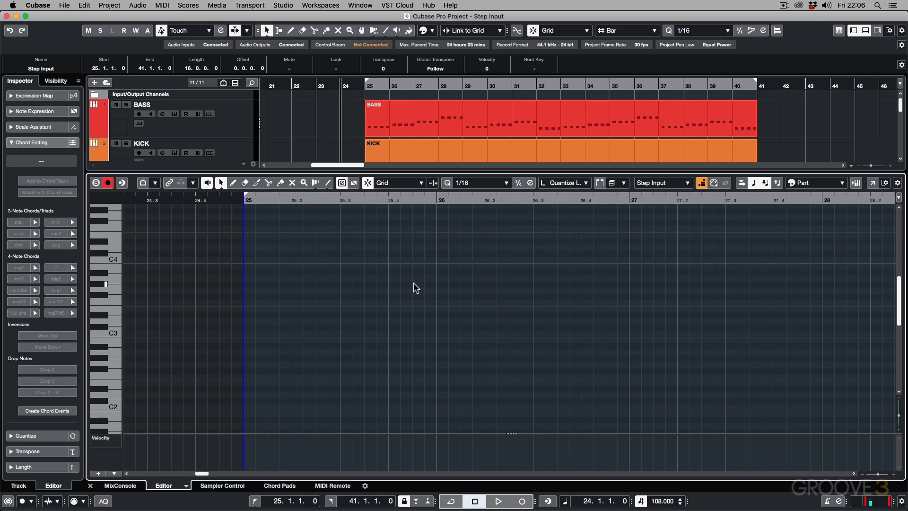
Step: Move the step input position forward by a few sixteenths and return it to bar 25
key(Right)
key(Right)
key(Right)
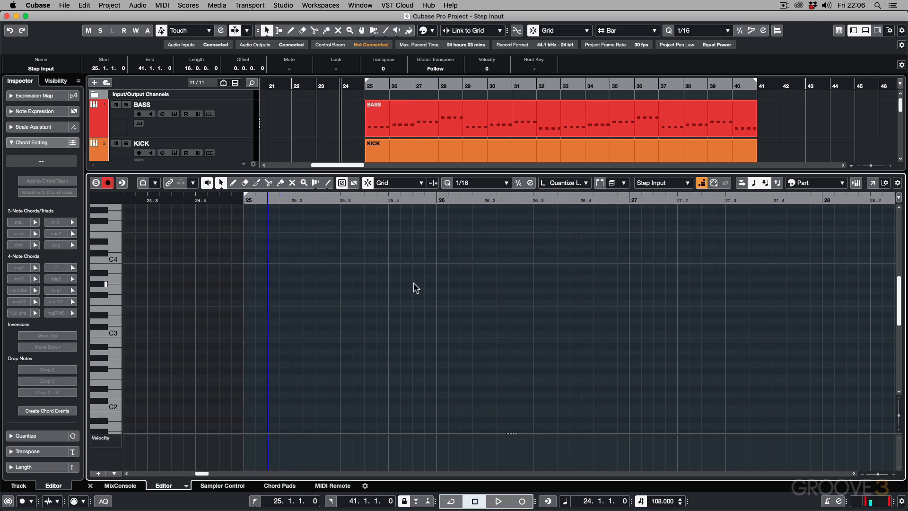
key(Left)
key(Left)
key(Left)
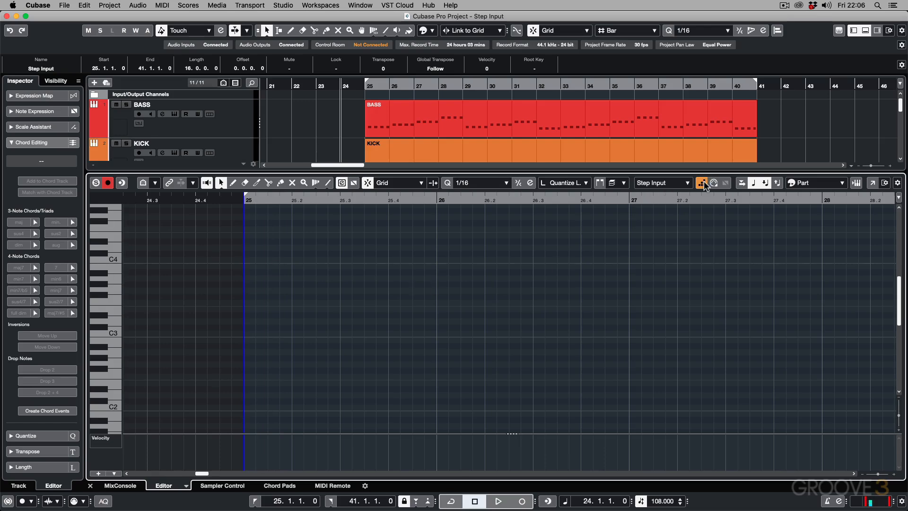
Step: Check which items the Key Editor toolbar displays and which Length Quantize options are available
click(897, 183)
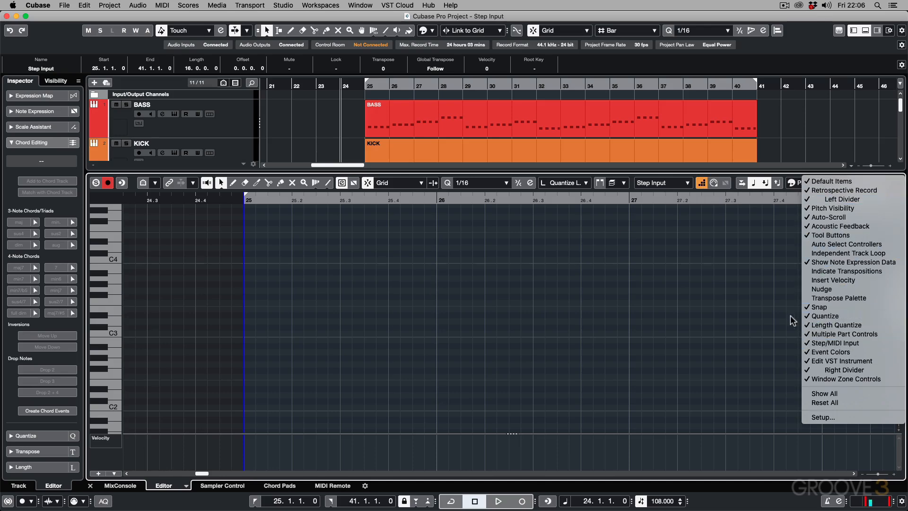
click(712, 325)
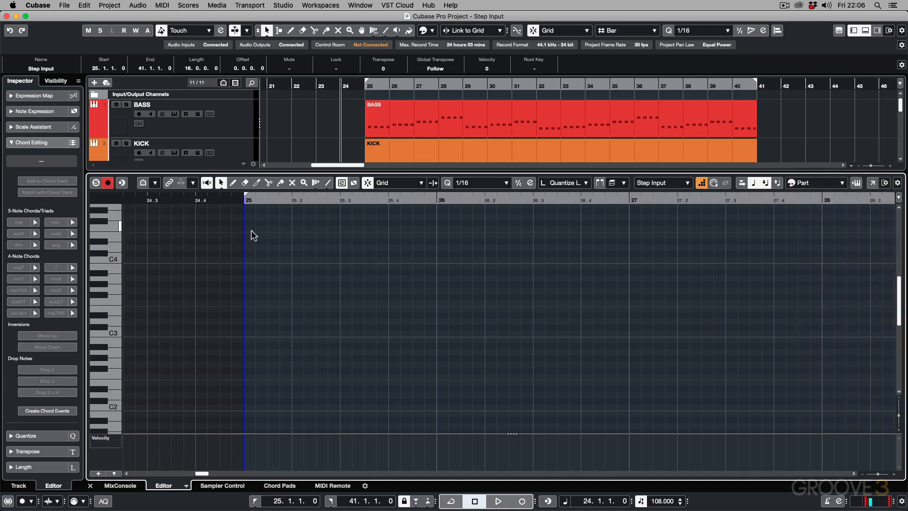
click(569, 183)
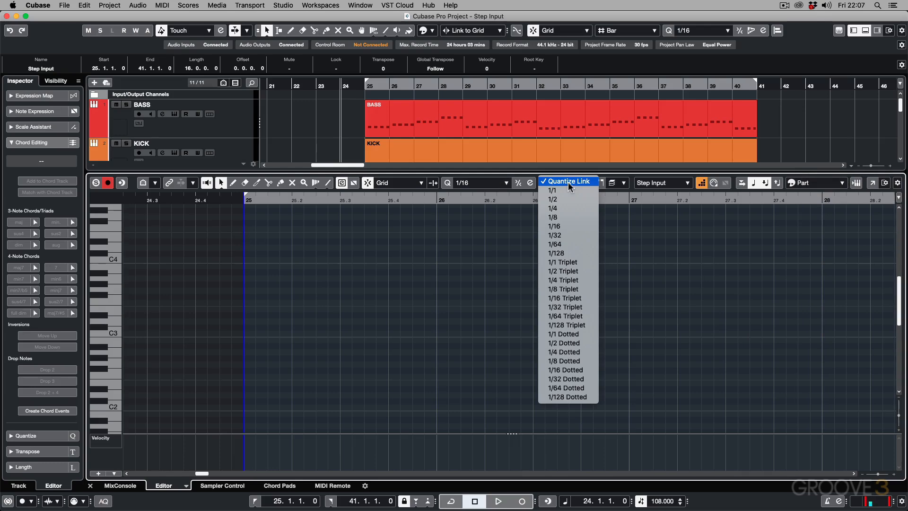
click(487, 243)
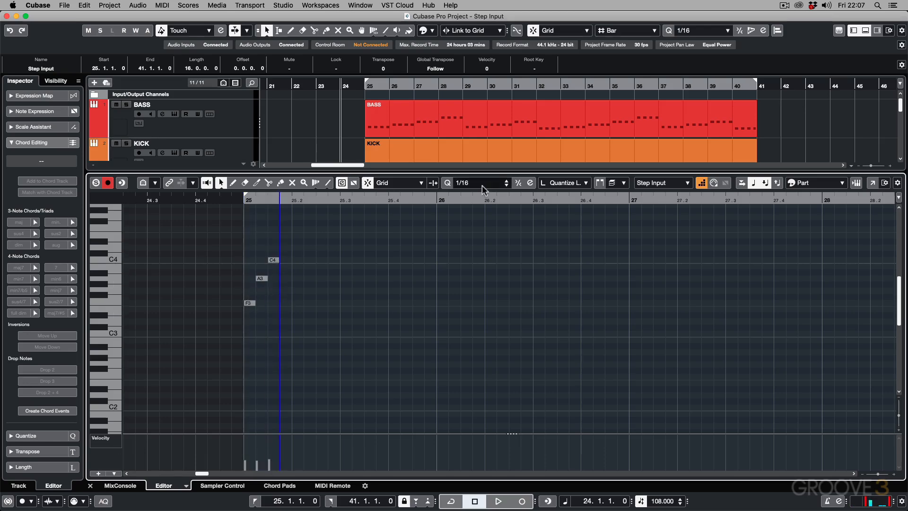
Step: Check the Length Quantize setting and undo the three test notes F3, A3 and C4
click(557, 183)
click(463, 248)
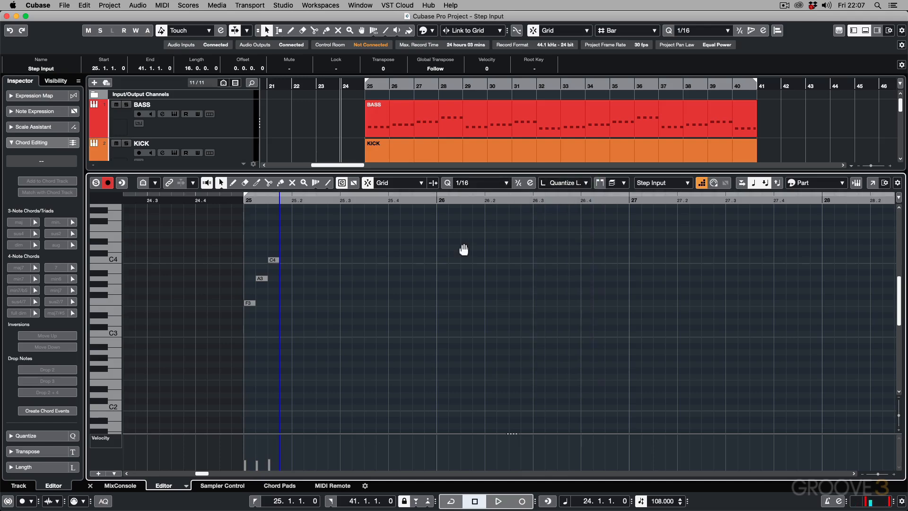
key(super+z)
key(super+z)
key(super+z)
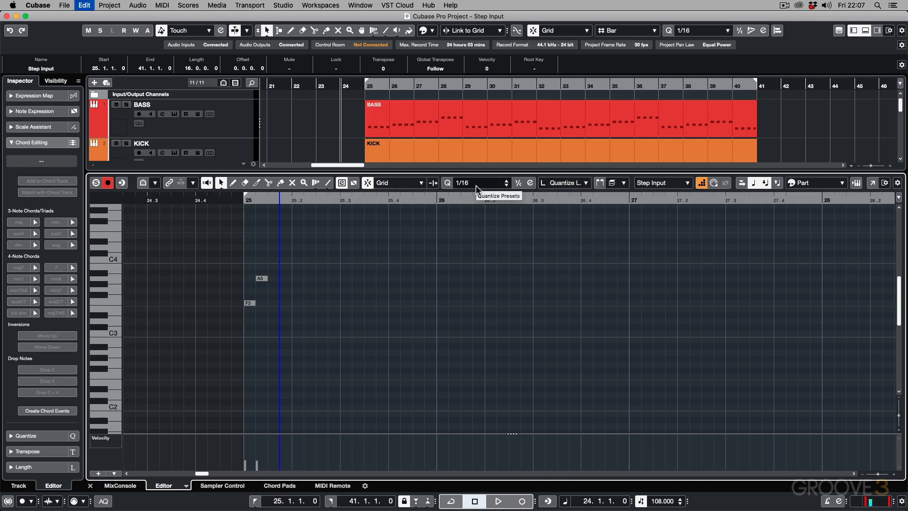
Step: Set the Key Editor's Quantize Preset to 1/4 and its Length Quantize to 1/16
click(475, 185)
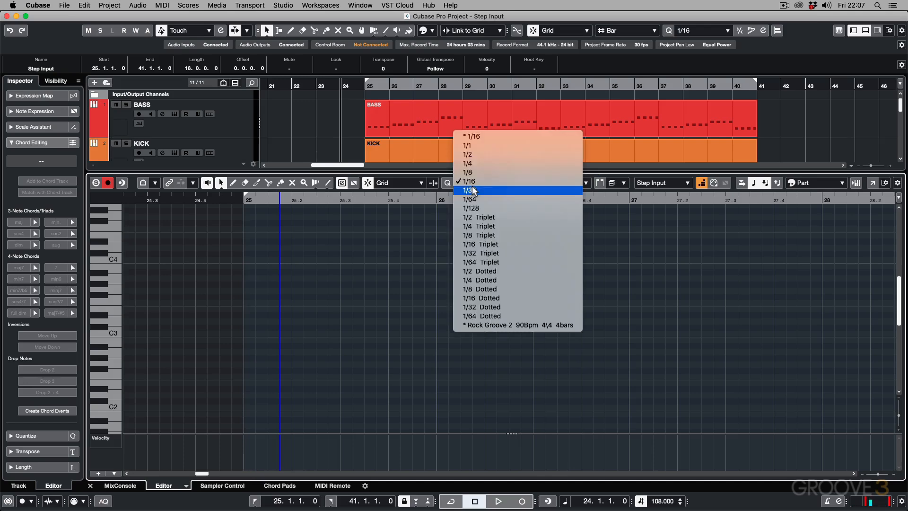
click(473, 163)
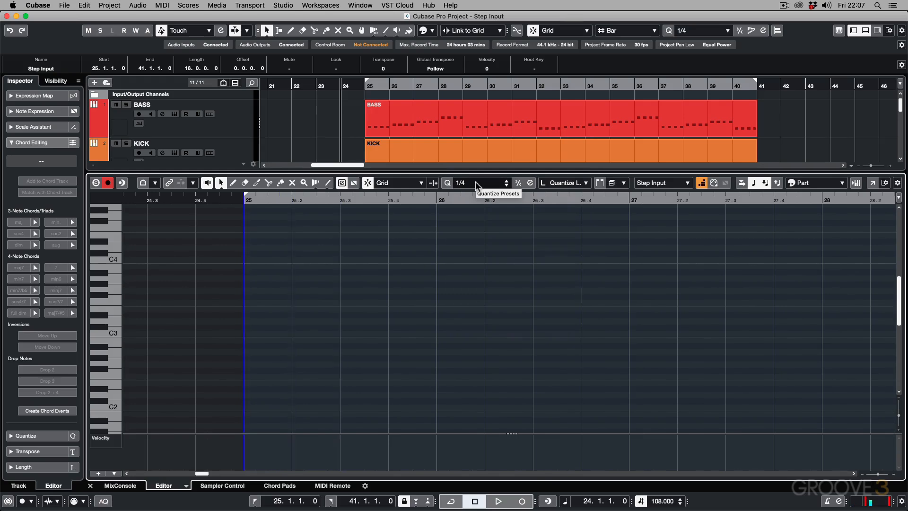
click(558, 183)
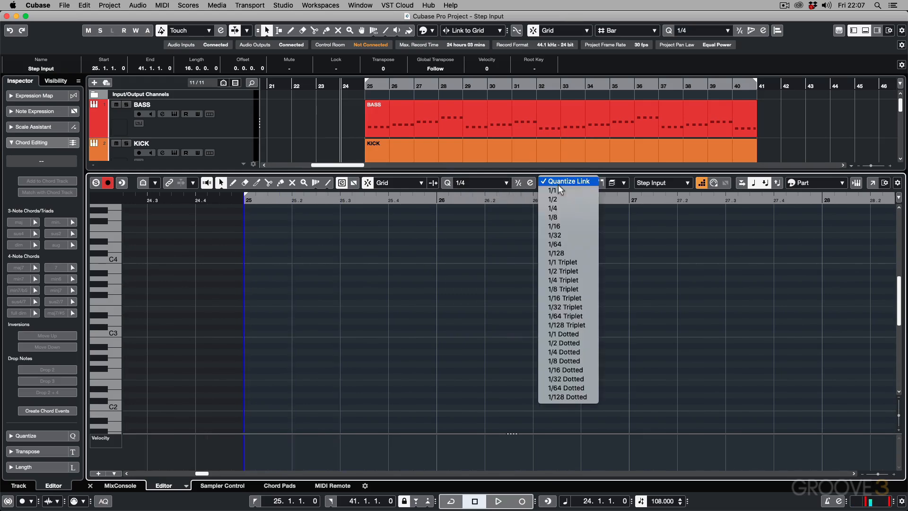
click(563, 226)
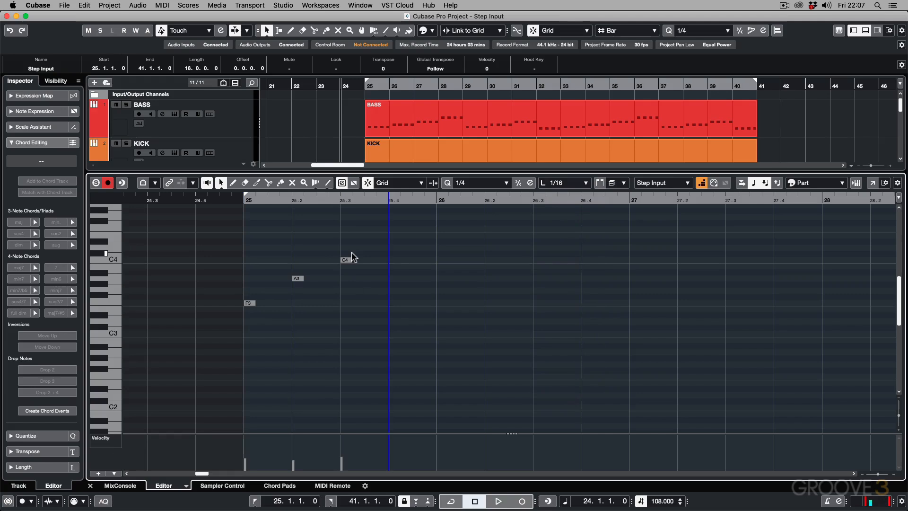
Step: Undo the quarter-spaced test notes, and restore Quantize Preset to 1/16 and Length Quantize to Quantize Link
key(super+z)
key(super+z)
key(super+z)
click(471, 188)
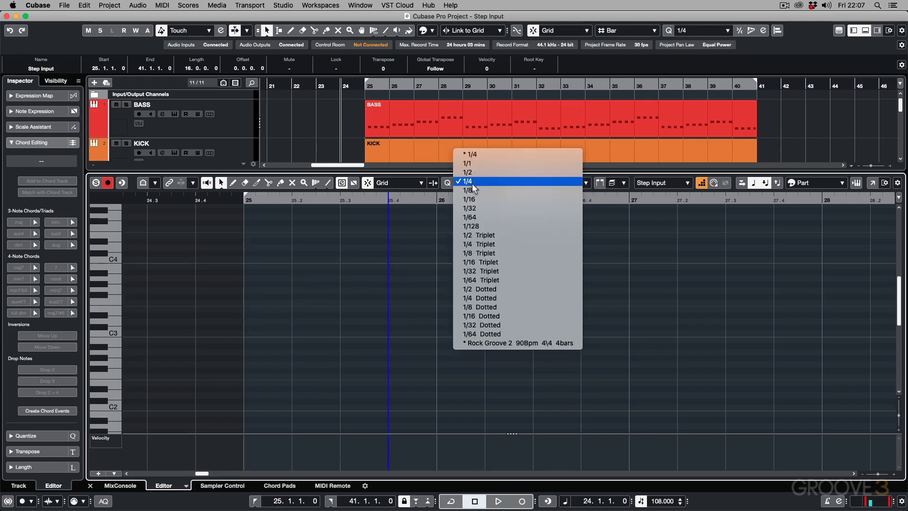
click(470, 199)
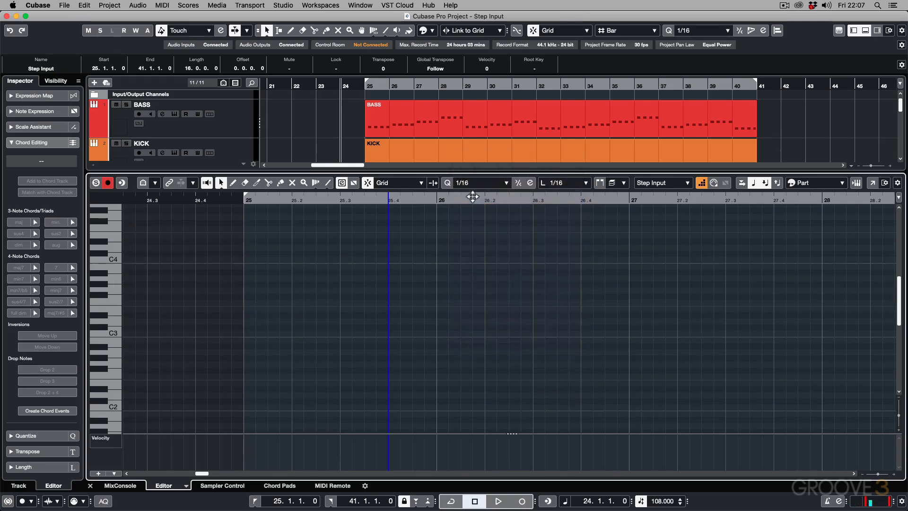
click(561, 186)
click(560, 135)
Step: Bring the Step Input part into view, and set both the project cursor and the step input position to the start of bar 25
key(Left)
key(Left)
key(Left)
key(Left)
key(Left)
key(Left)
key(Left)
key(Left)
key(Left)
key(Left)
key(Left)
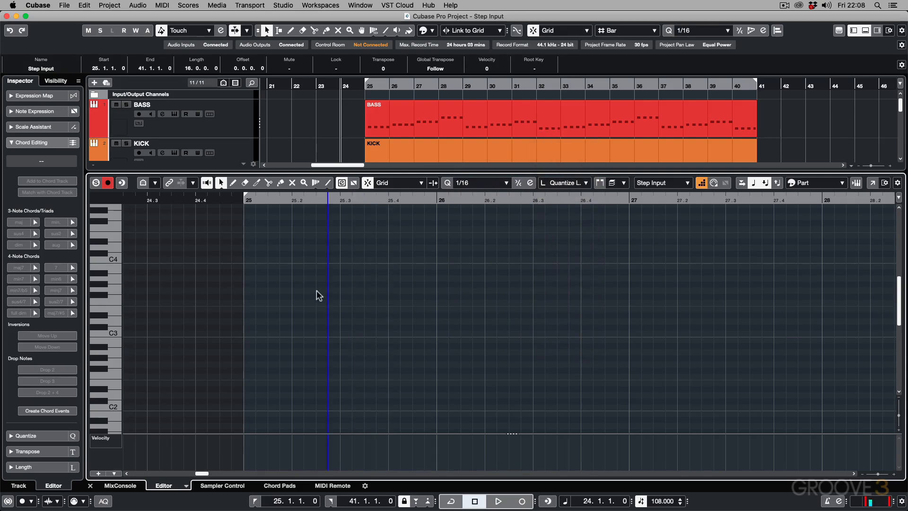
key(Left)
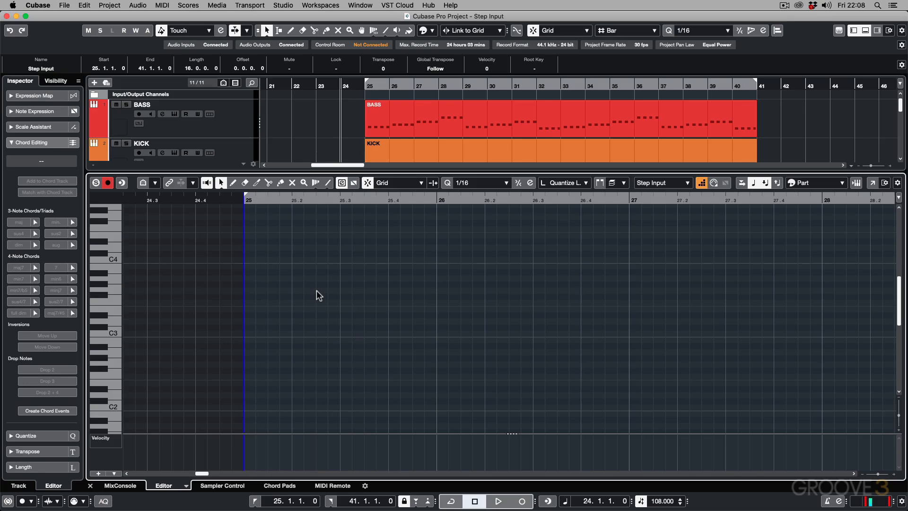
scroll(476, 145, down, 4)
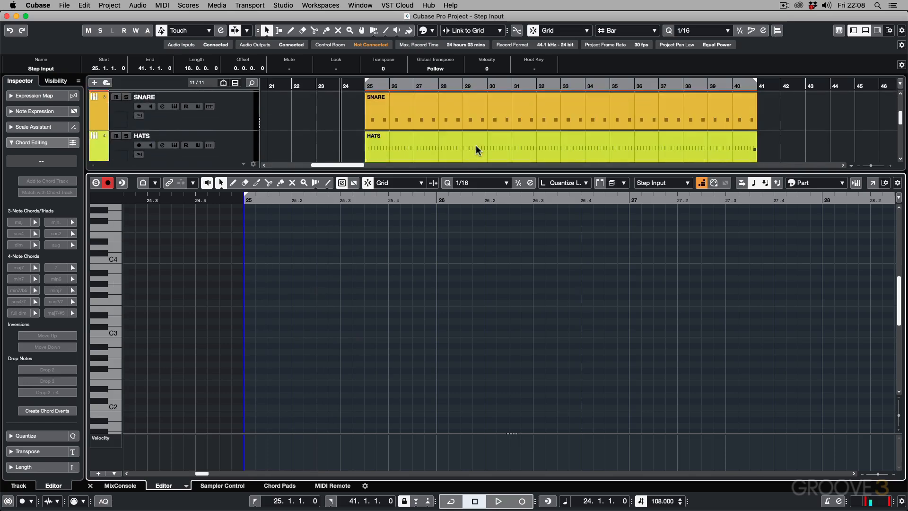
scroll(477, 146, down, 4)
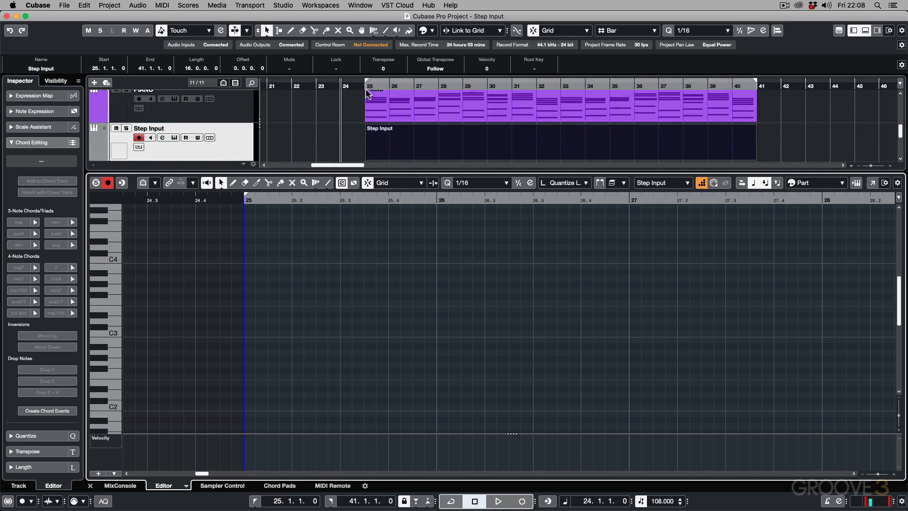
click(375, 153)
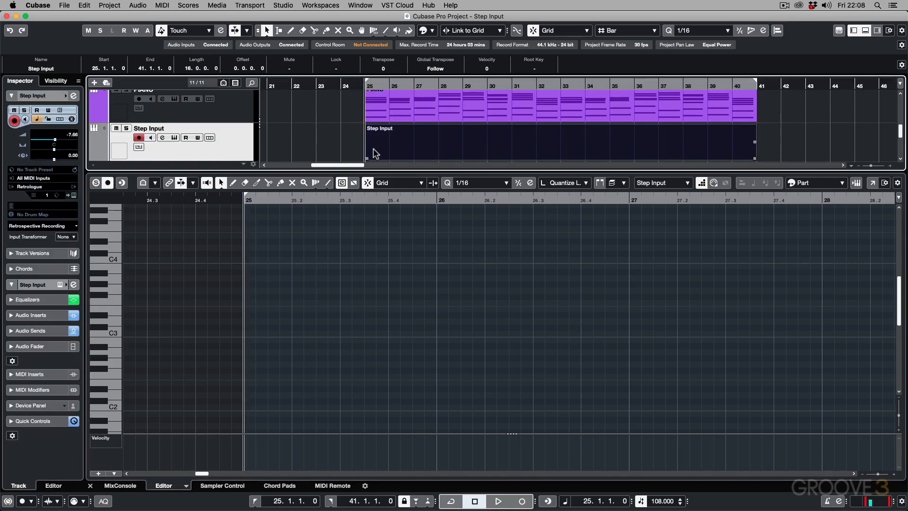
click(279, 327)
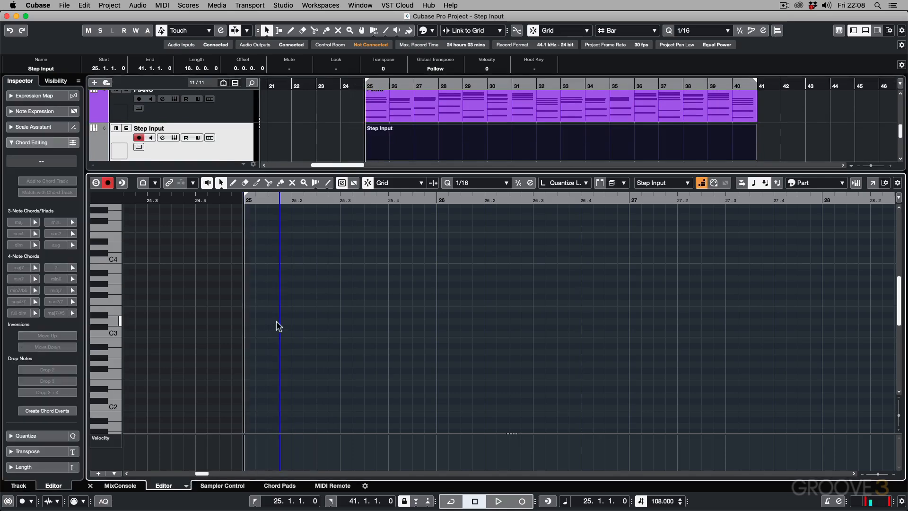
key(Left)
key(Left)
key(Left)
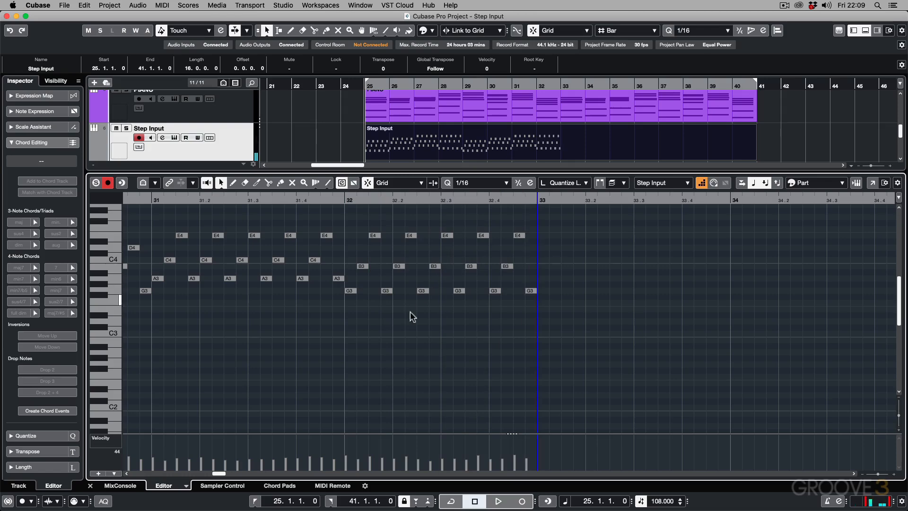
Step: Examine the whole step-entered pattern in the Key Editor and play it back with the arrangement from bar 25
key(g)
key(g)
key(g)
key(g)
key(g)
key(g)
key(g)
key(g)
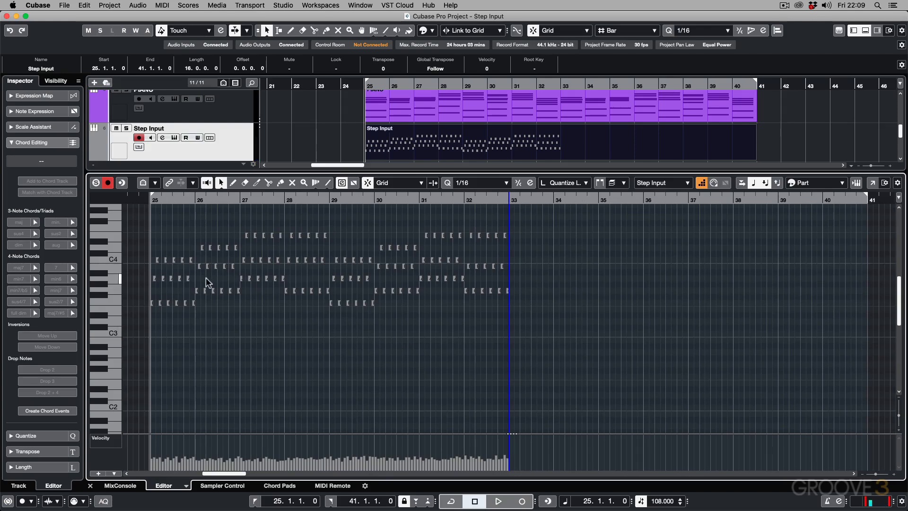
click(362, 87)
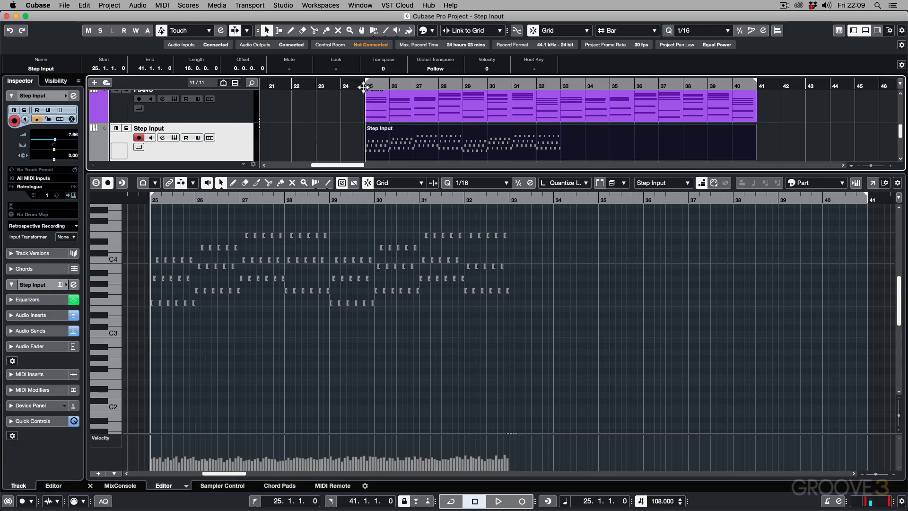
key(space)
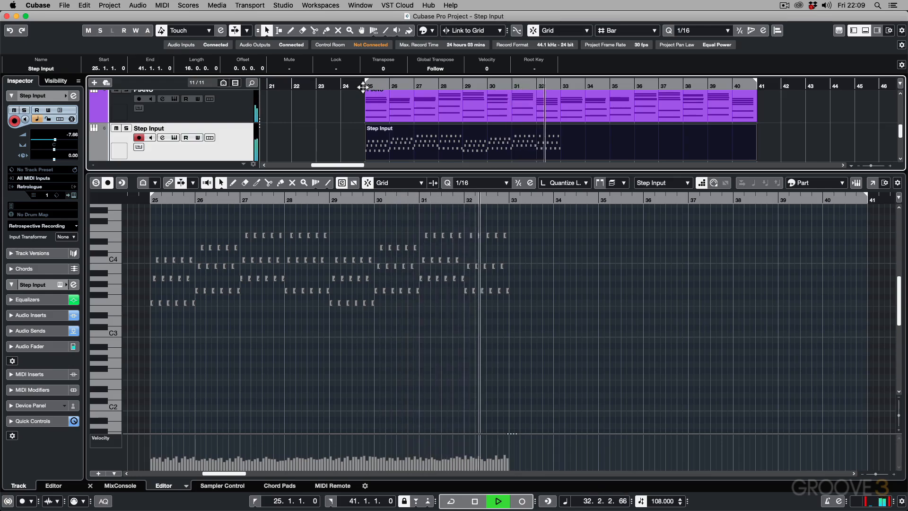
key(space)
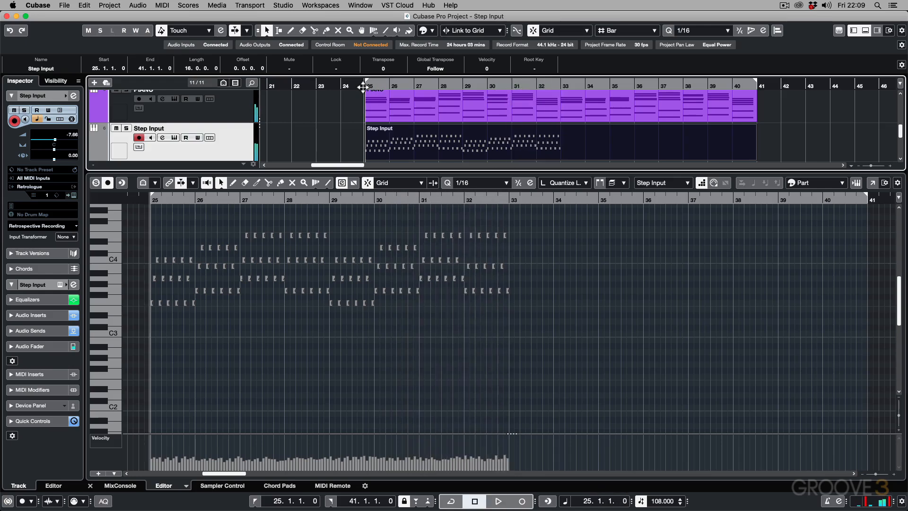